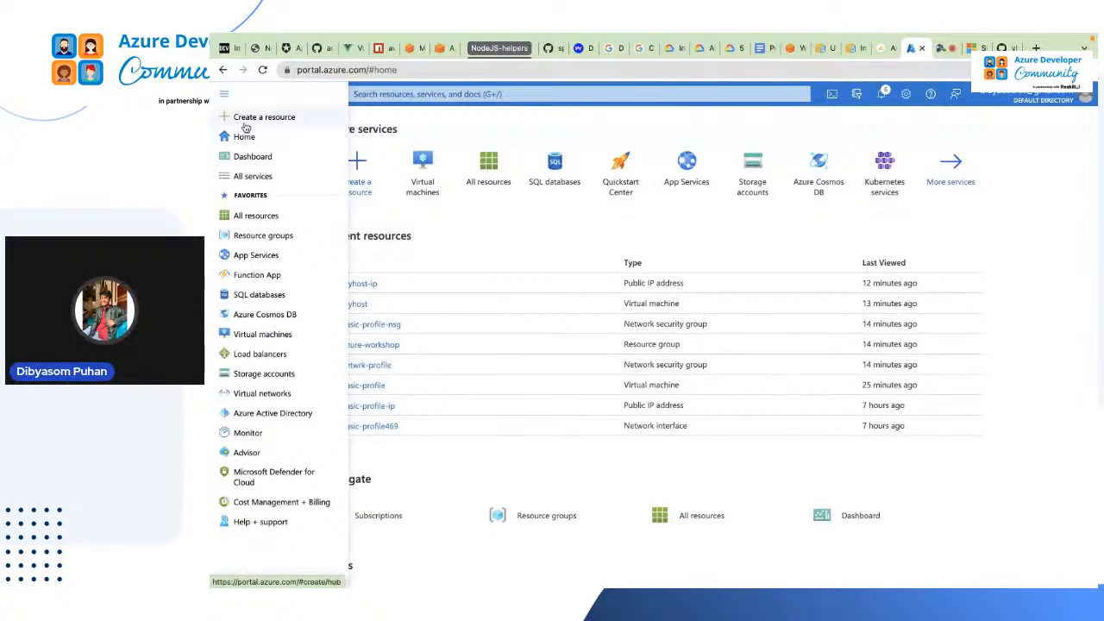
- Open the full list of Azure services from the portal's home page
left_click(243, 138)
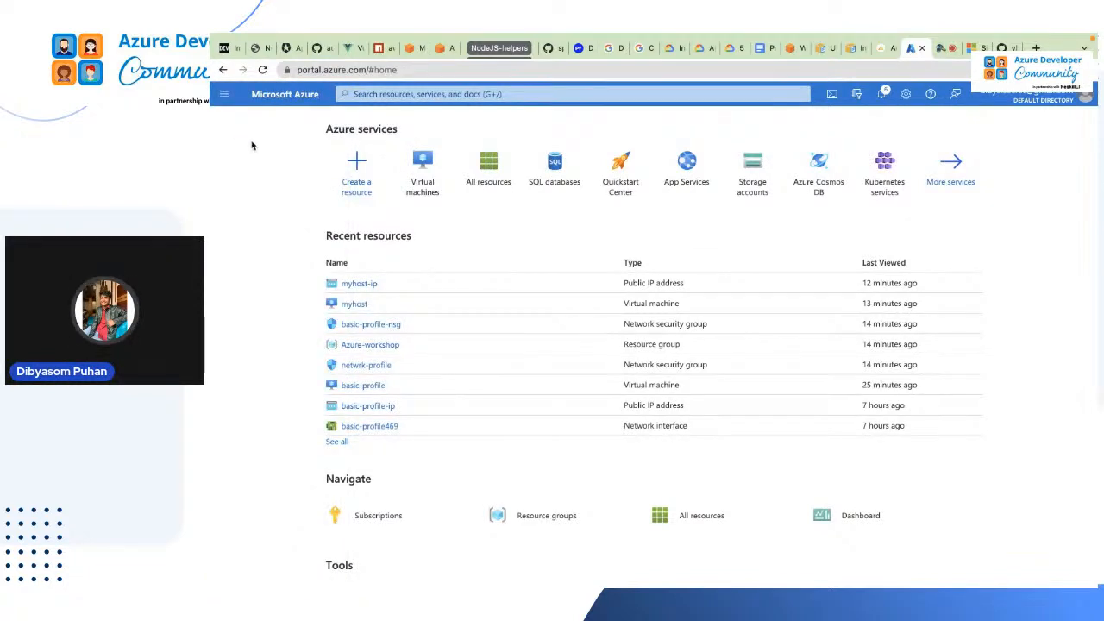
left_click(930, 161)
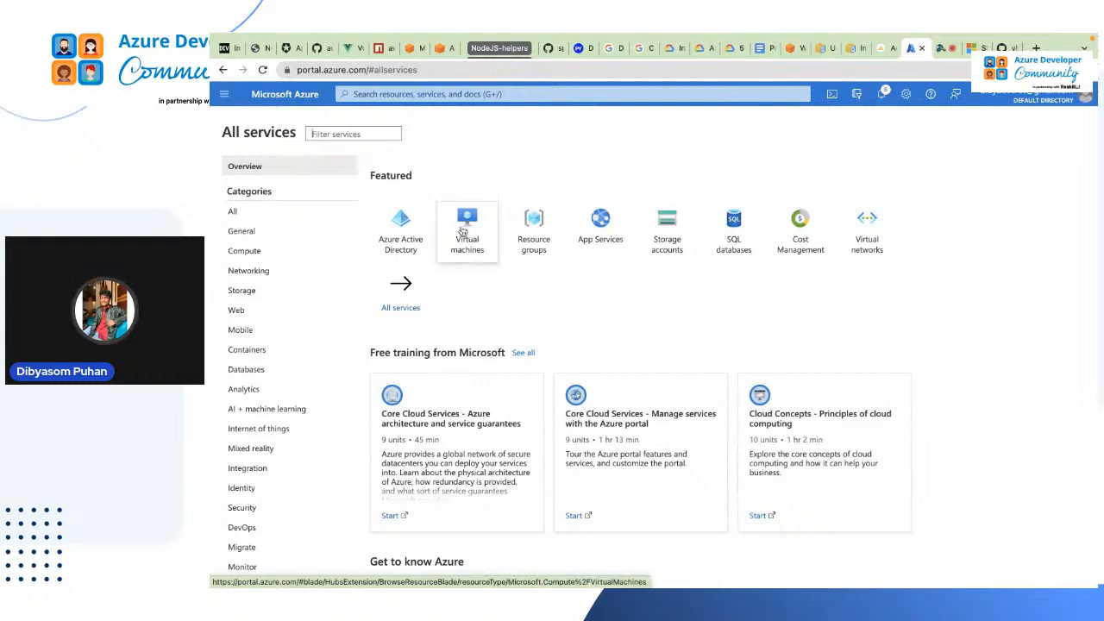
left_click(480, 211)
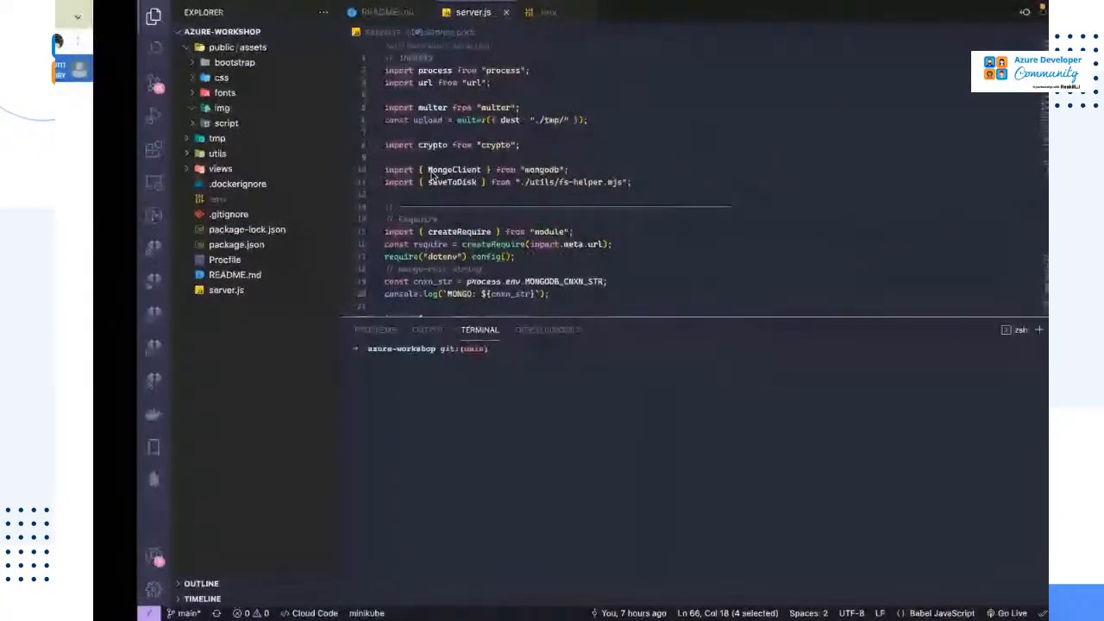
- Switch to Visual Studio Code, enlarge the code area above the terminal and examine the import section of server.js
left_click_drag(557, 316, 524, 429)
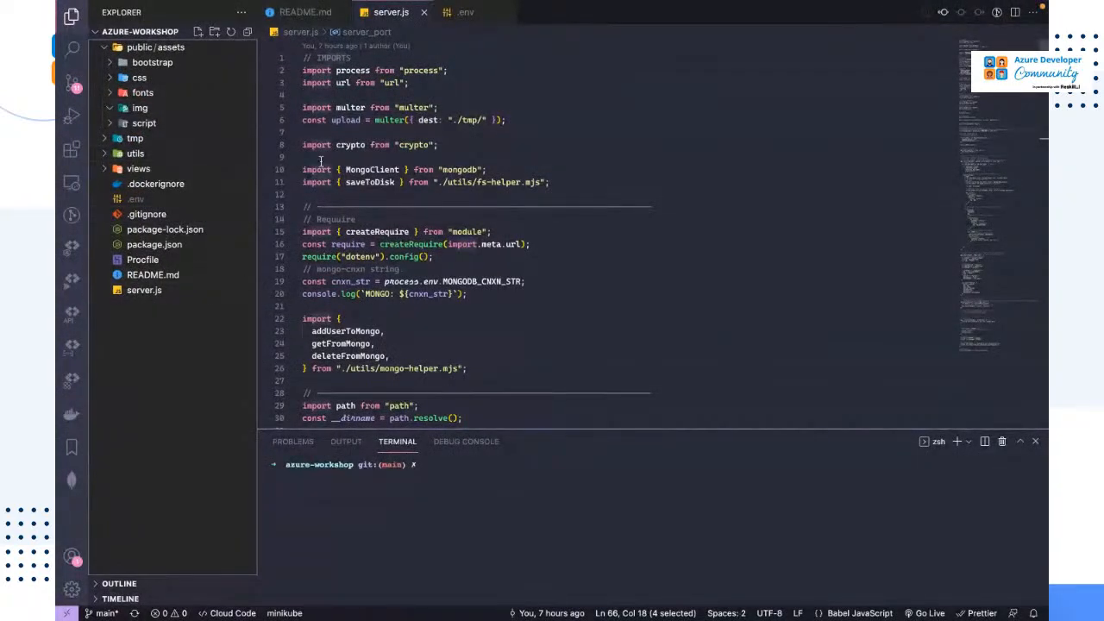
left_click_drag(404, 294, 326, 57)
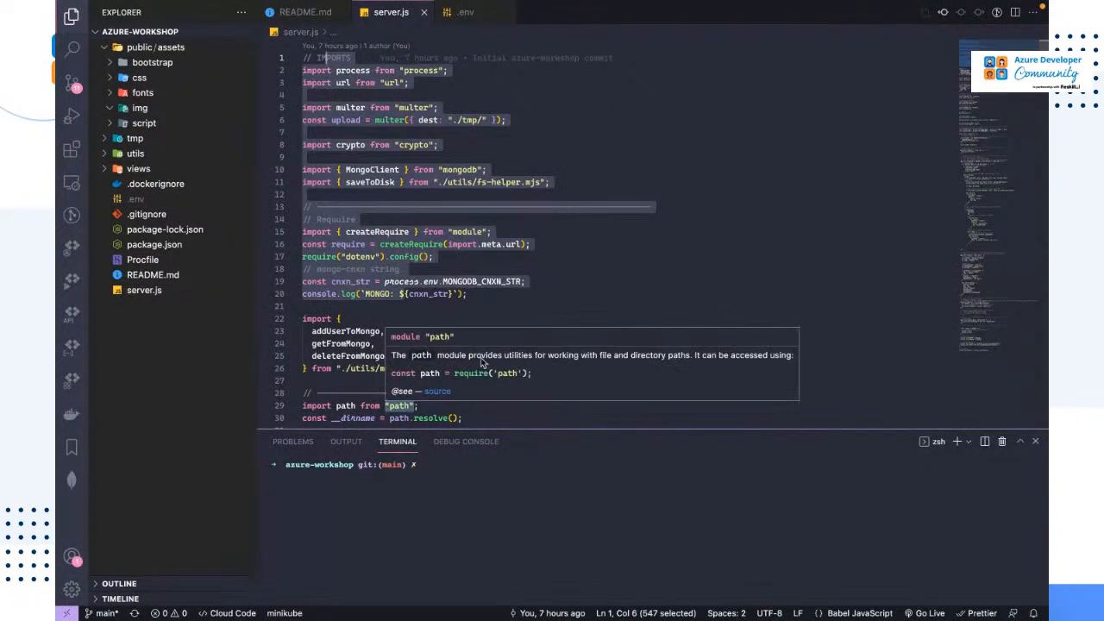
left_click(546, 306)
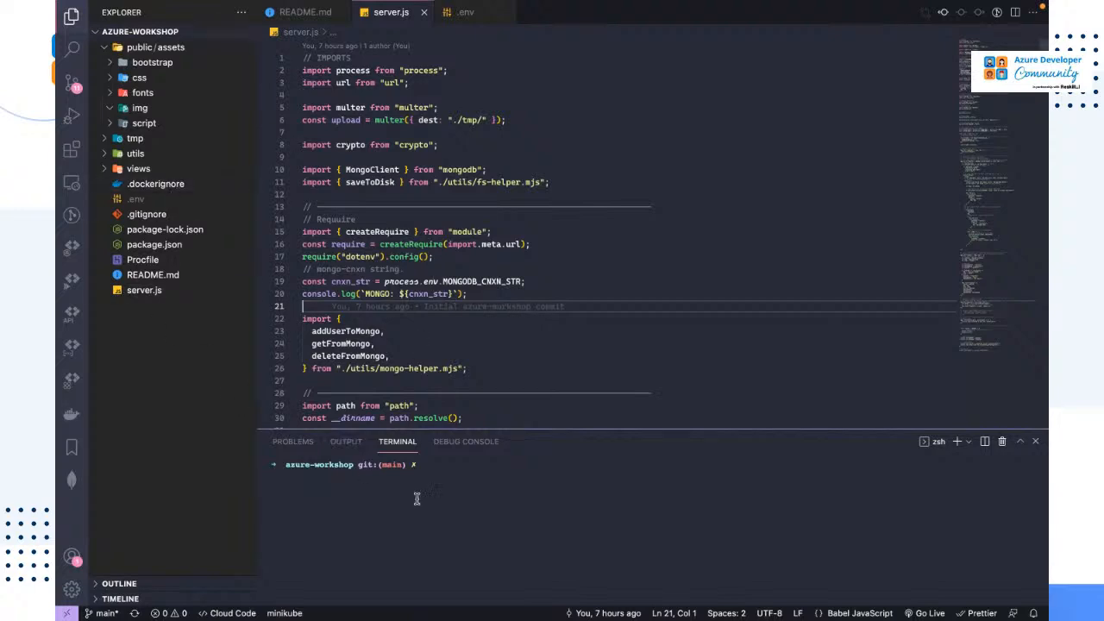
left_click(471, 507)
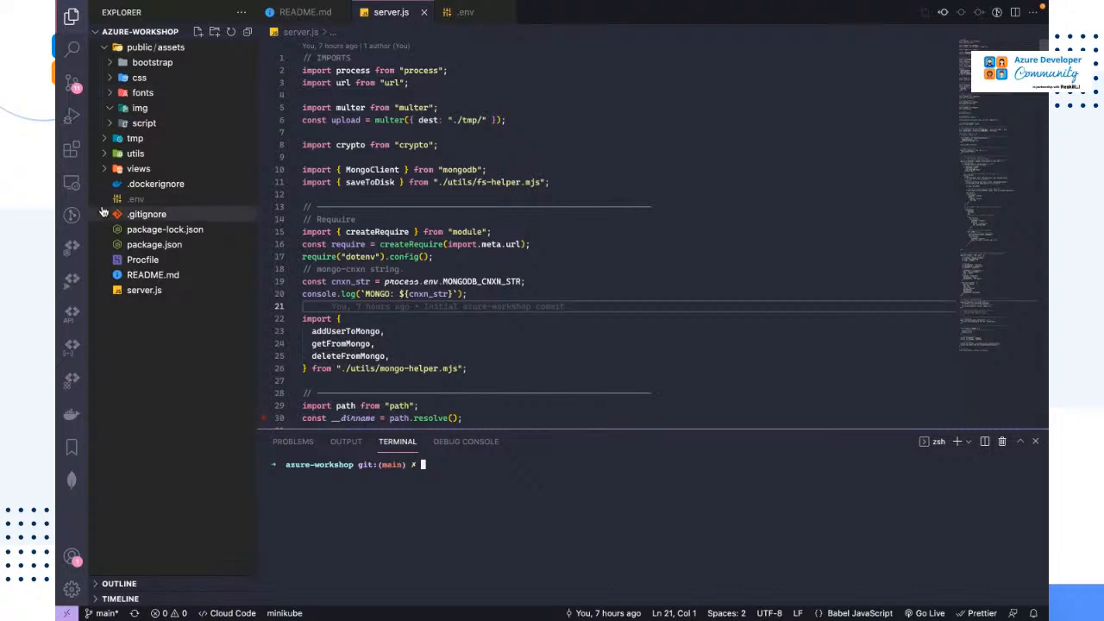
- Check the repository's pending changes in source control and return to the project's file explorer
left_click(73, 84)
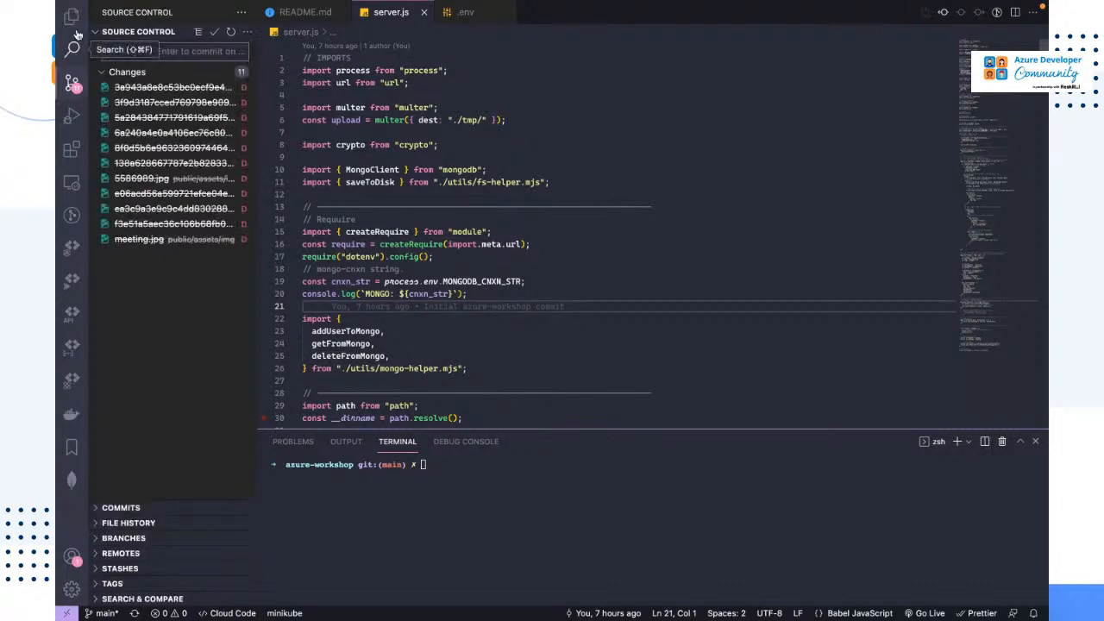
left_click(72, 17)
left_click(405, 521)
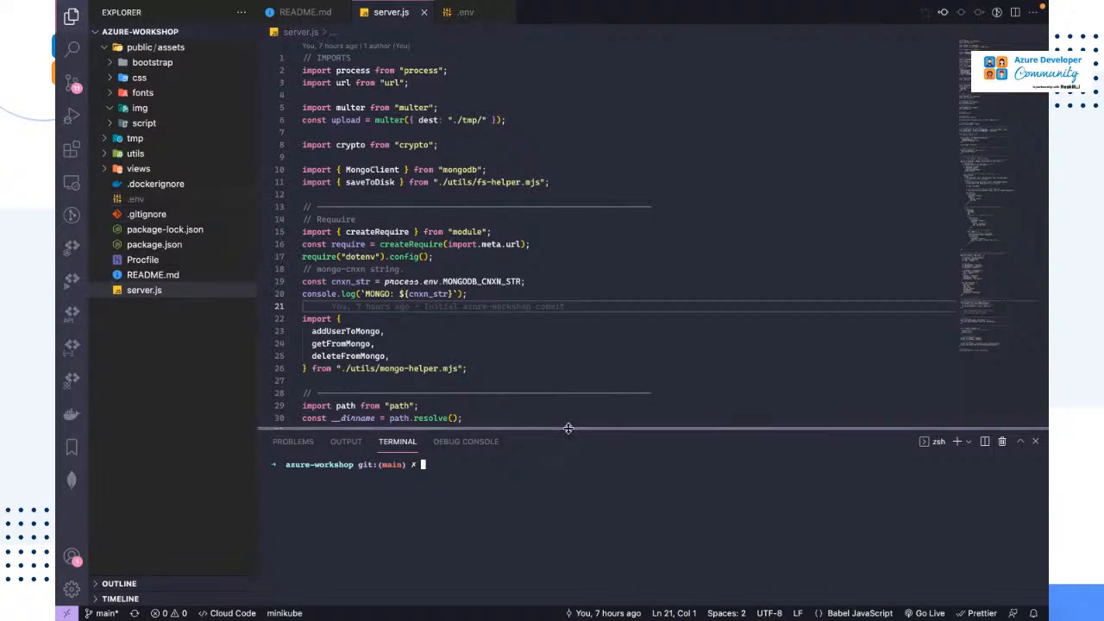
- Enlarge the terminal area below the server.js code
left_click_drag(565, 429, 562, 357)
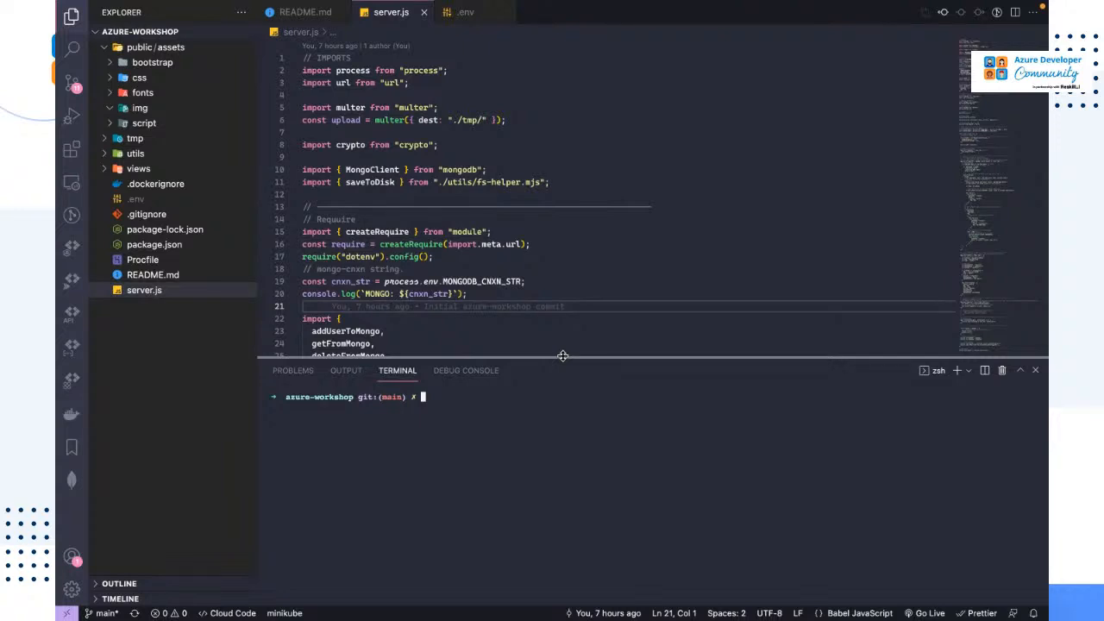
mouse_move(562, 356)
left_mouse_down()
mouse_move(561, 389)
mouse_move(562, 368)
left_mouse_up()
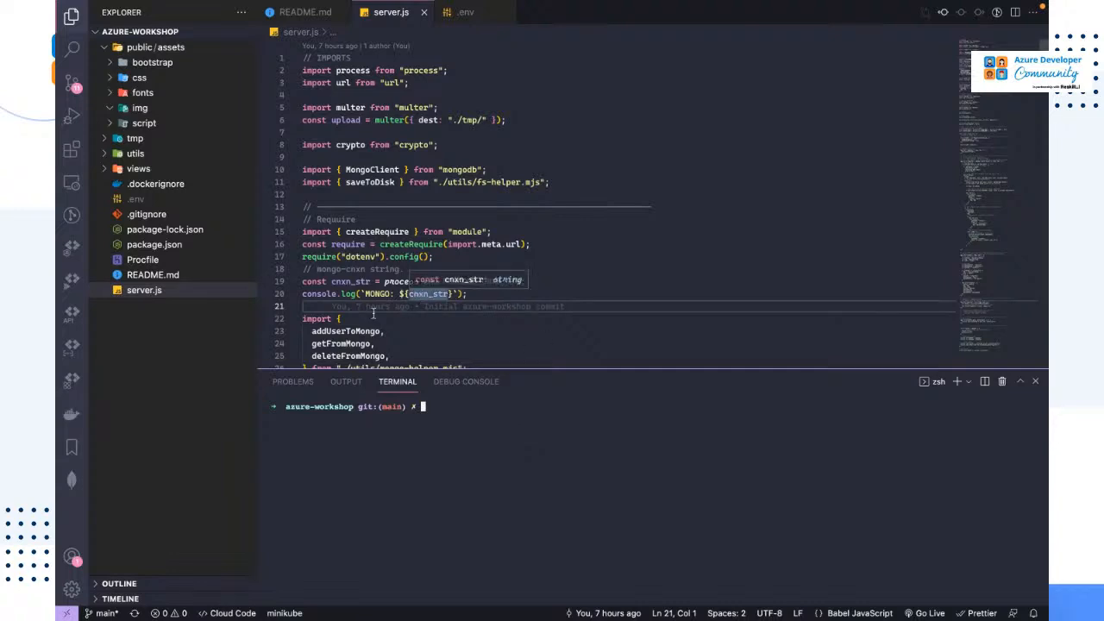
mouse_move(314, 307)
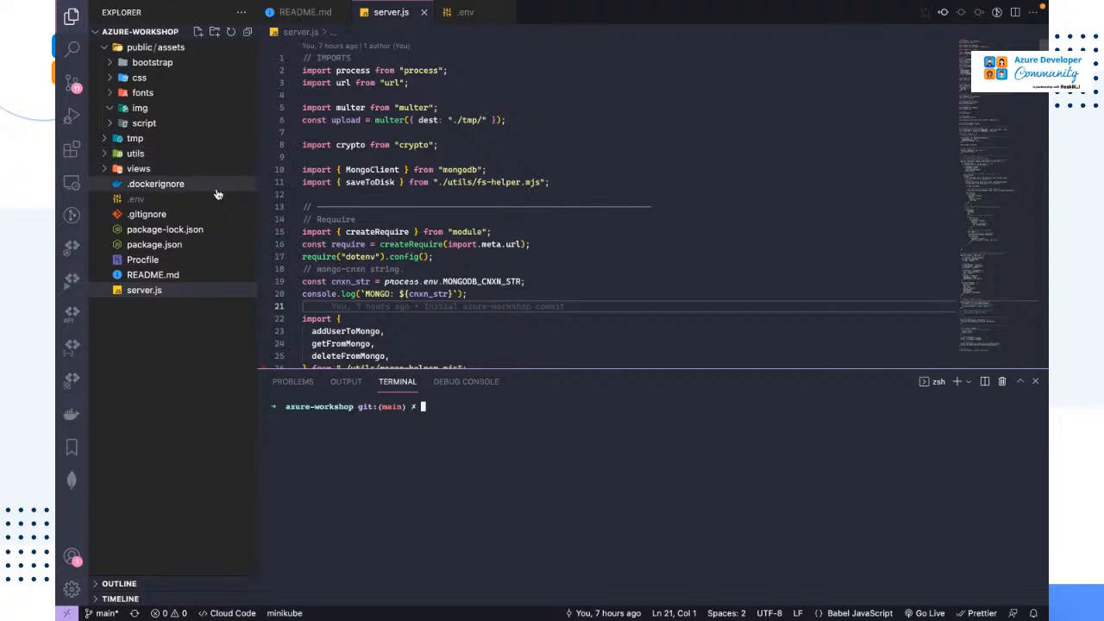
- Switch to the StreamYard studio in the browser and send the azure-workshop GitHub repository link in the private chat
key("ctrl+Left")
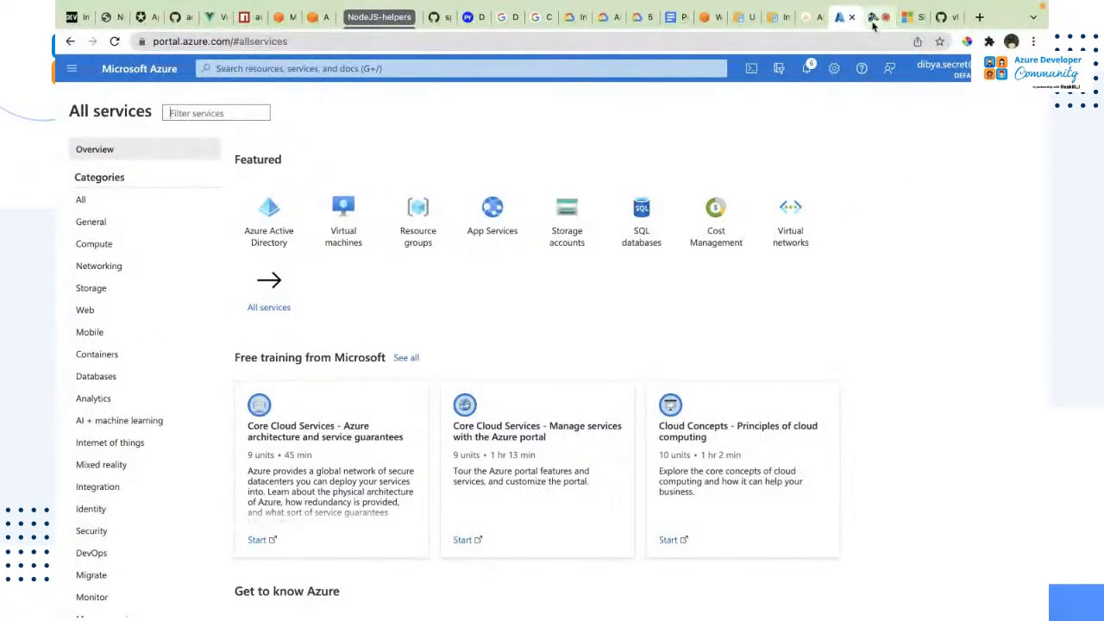
left_click(873, 22)
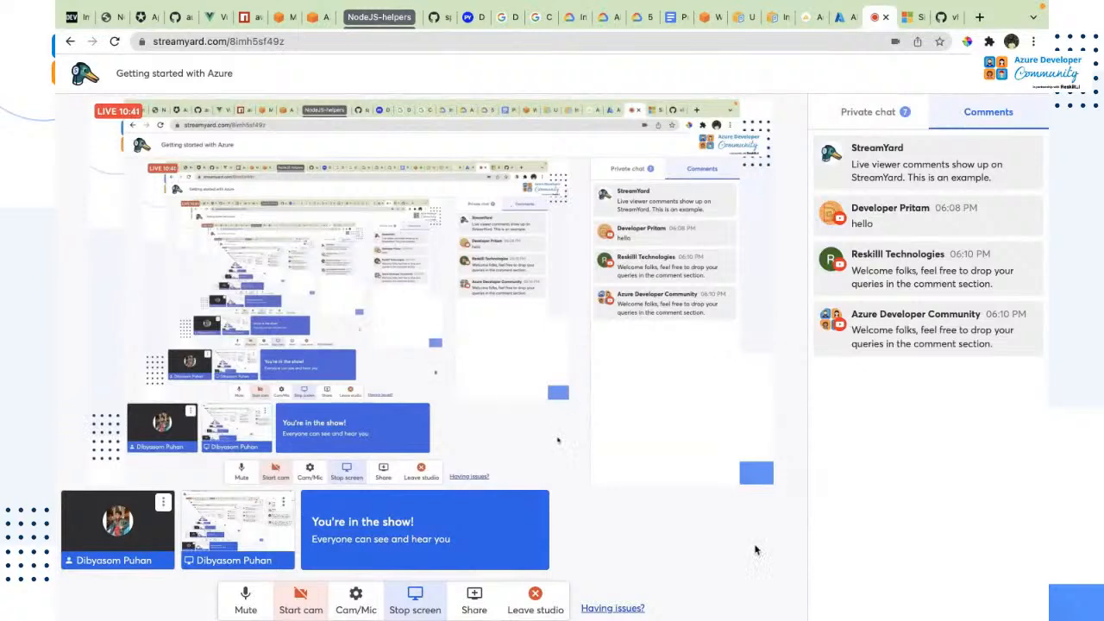
left_click(866, 111)
type("https://github.com/vhaegar1526/azure-workshop")
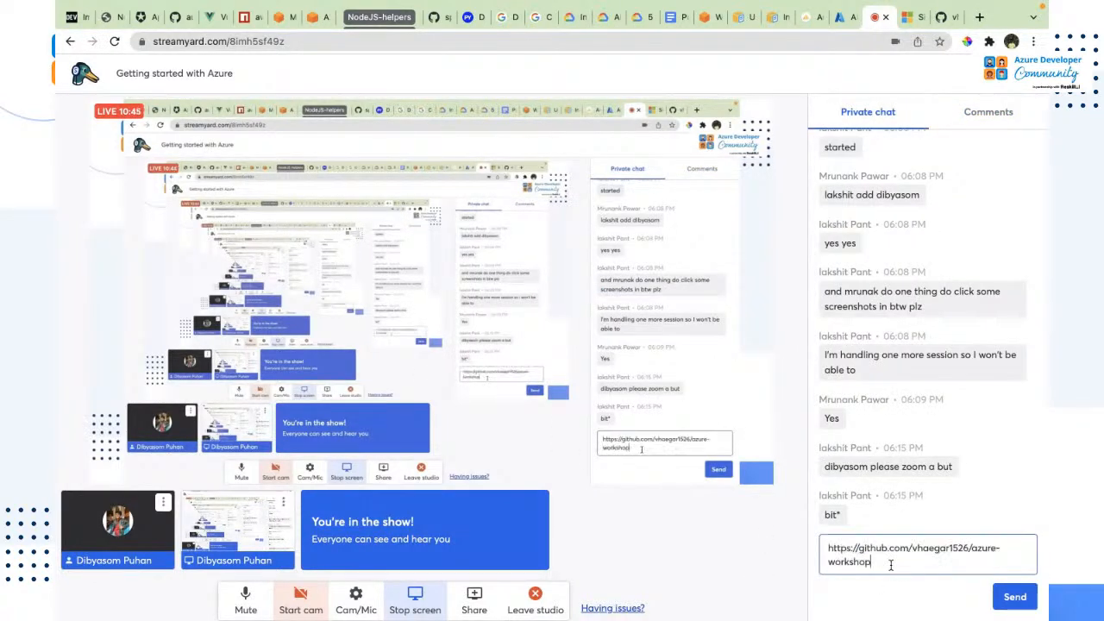
key("Return")
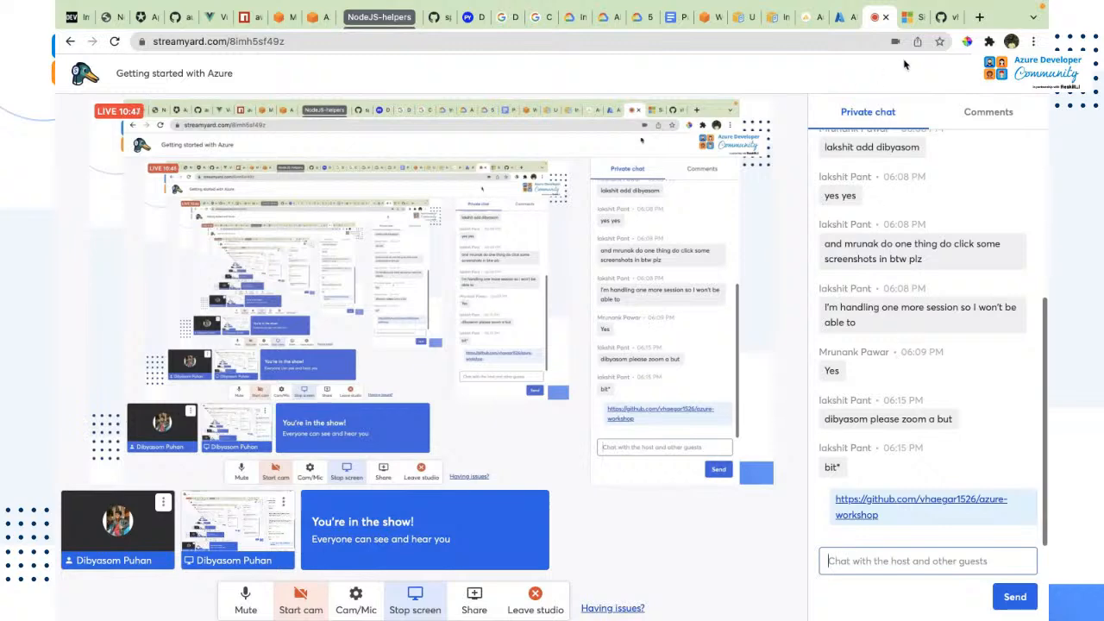
left_click(908, 17)
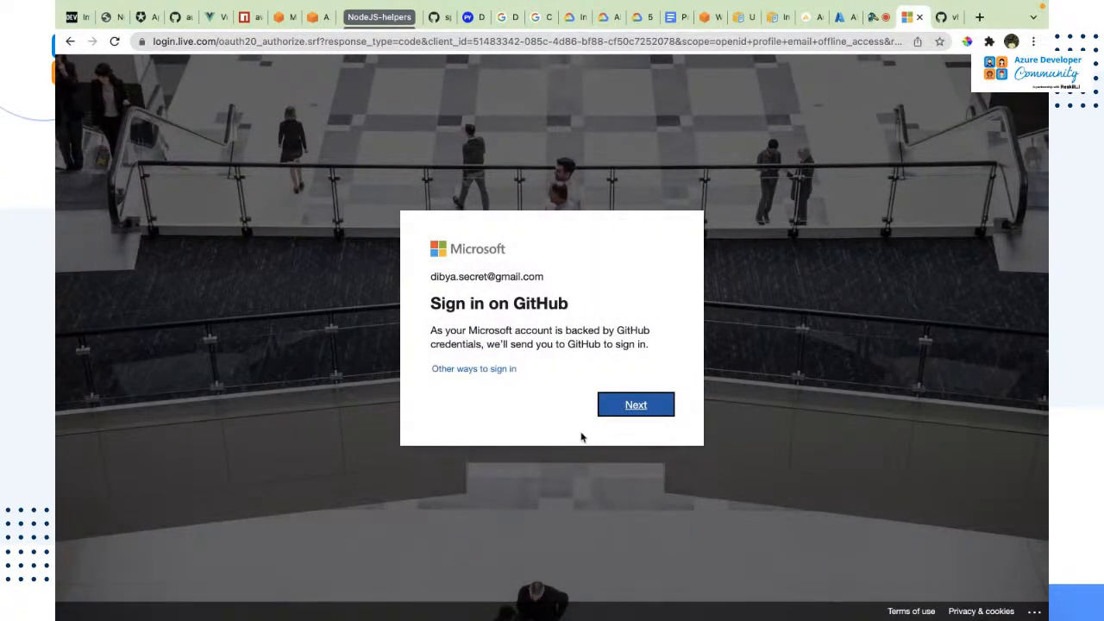
left_click(941, 17)
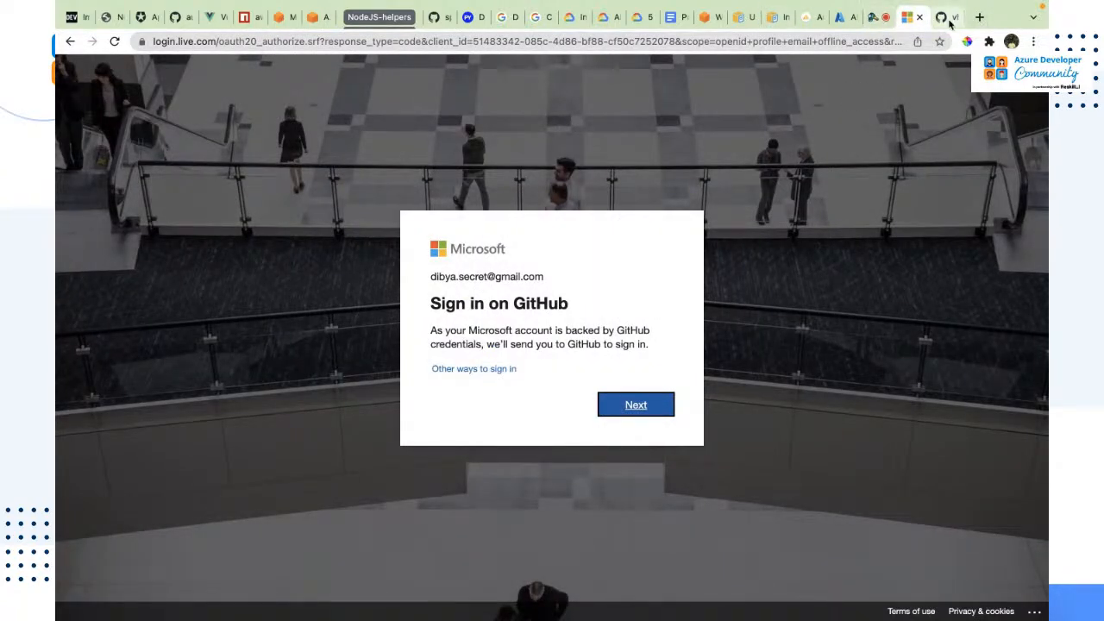
left_click(876, 24)
- Switch back to Visual Studio Code, collapse the public/assets folder and open README.md
key("ctrl+Right")
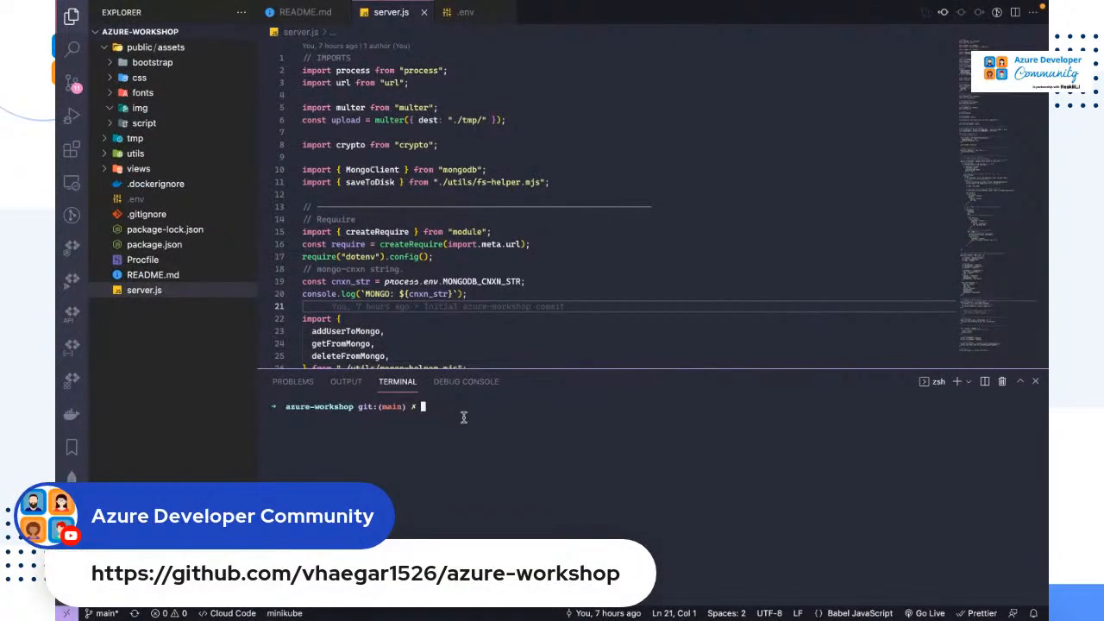
type("n")
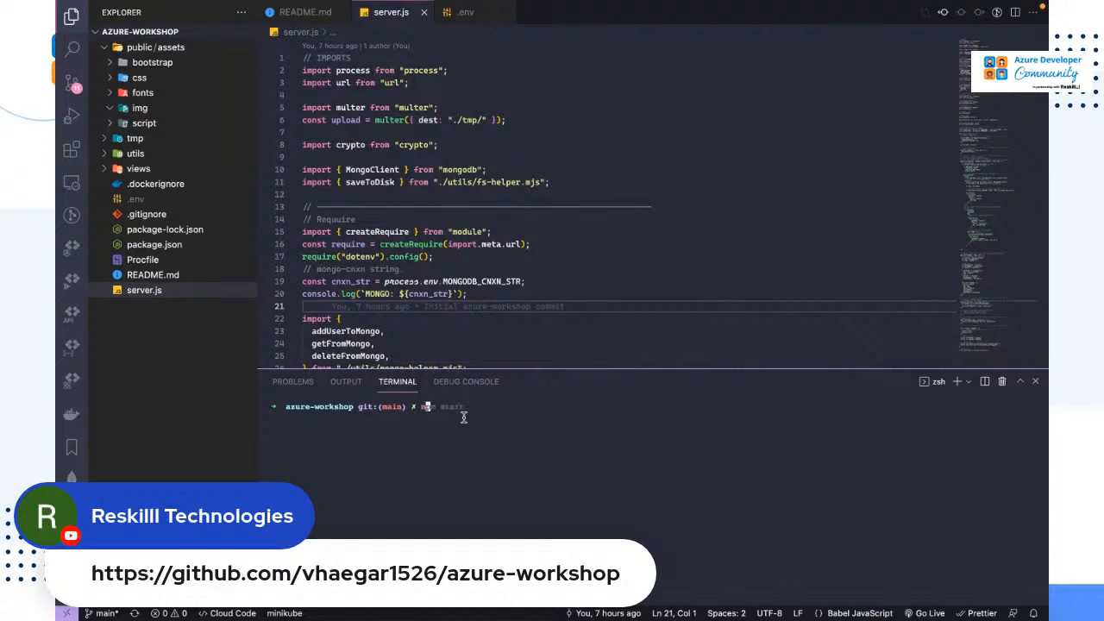
key("BackSpace")
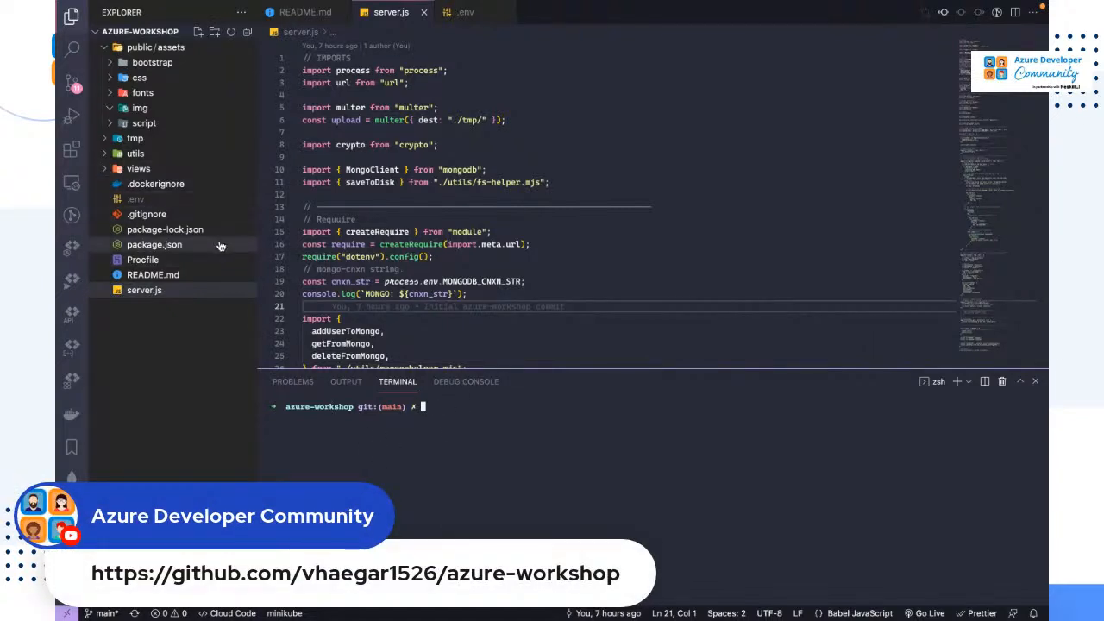
left_click(114, 48)
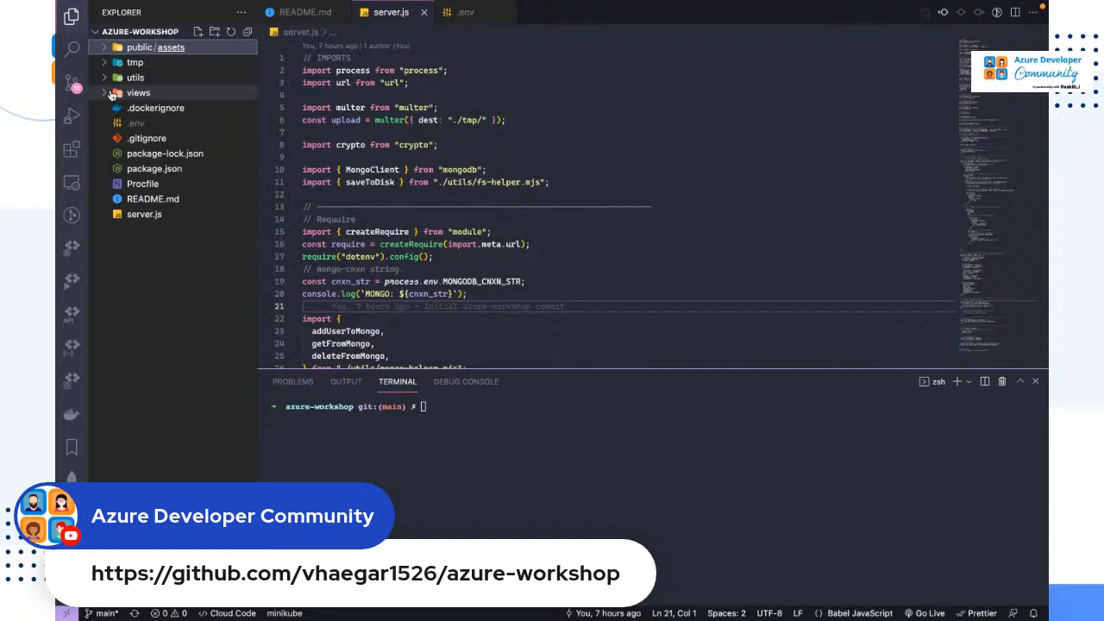
left_click(152, 198)
- Highlight the Cloud VM setup commands in README.md and show the file's rendered preview beside the source
left_click(420, 227)
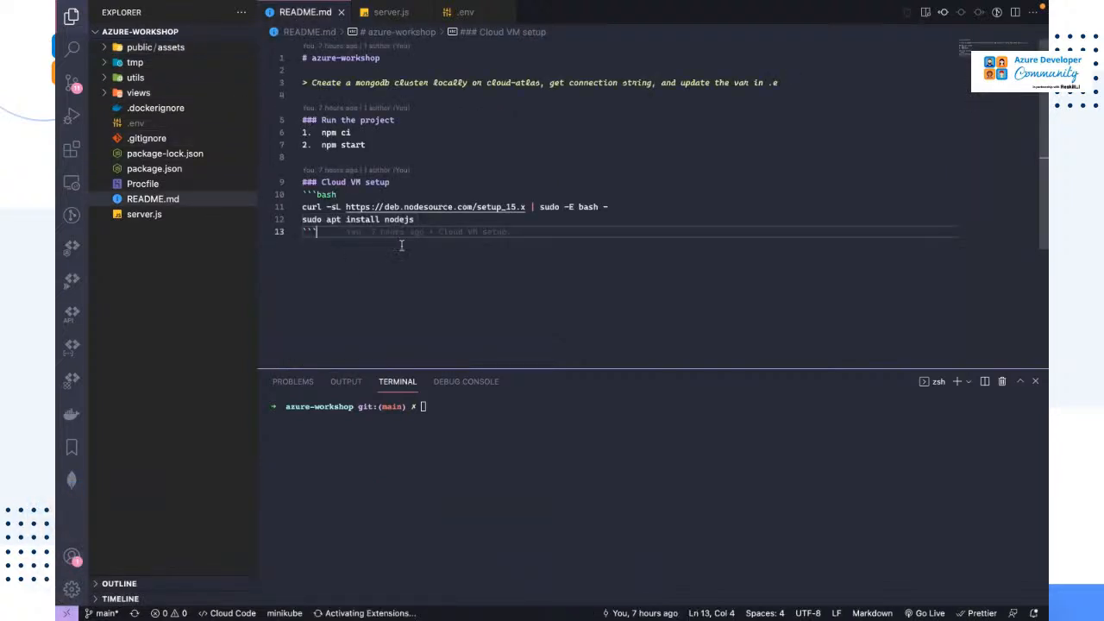
left_click_drag(421, 226, 302, 207)
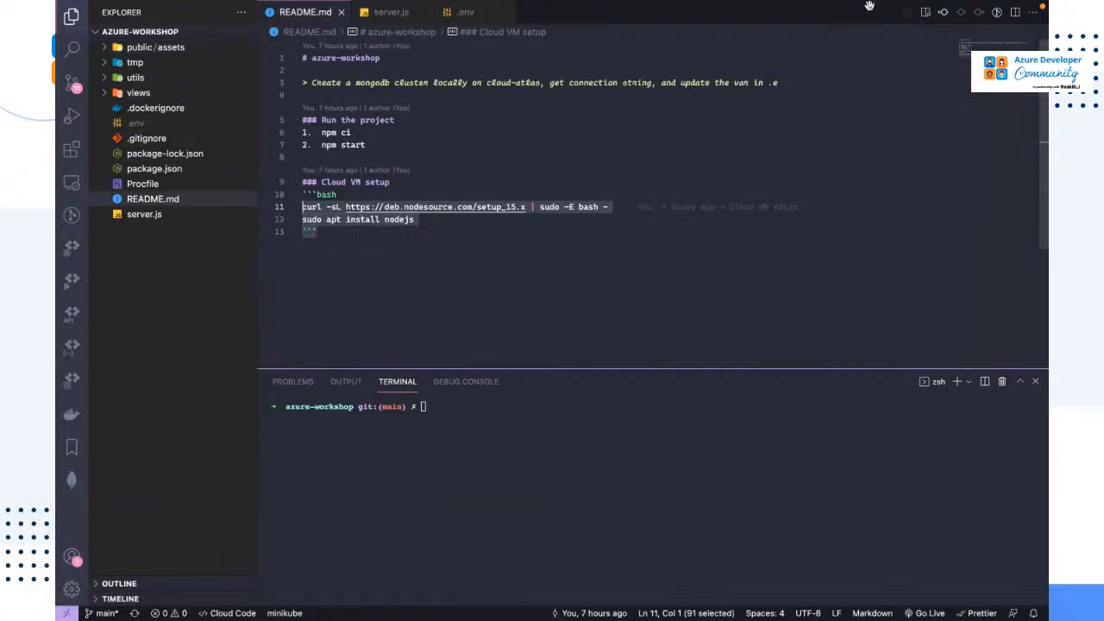
left_click(927, 15)
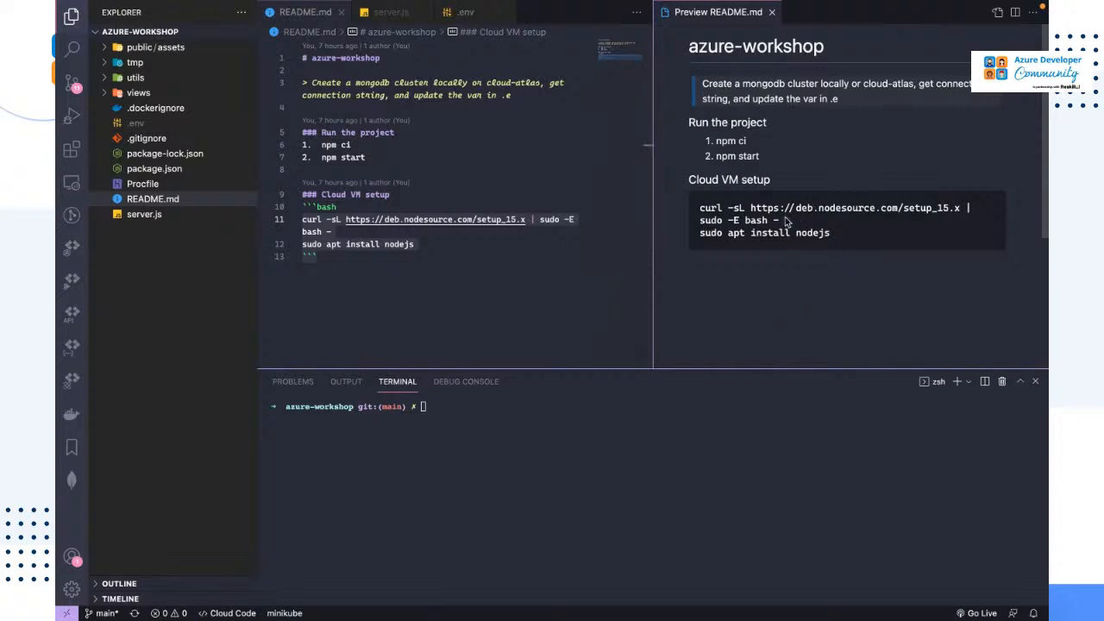
- Examine the curl command for Node.js setup_15.x under Cloud VM setup in the README preview
mouse_move(780, 221)
left_mouse_down()
mouse_move(708, 221)
mouse_move(697, 211)
left_mouse_up()
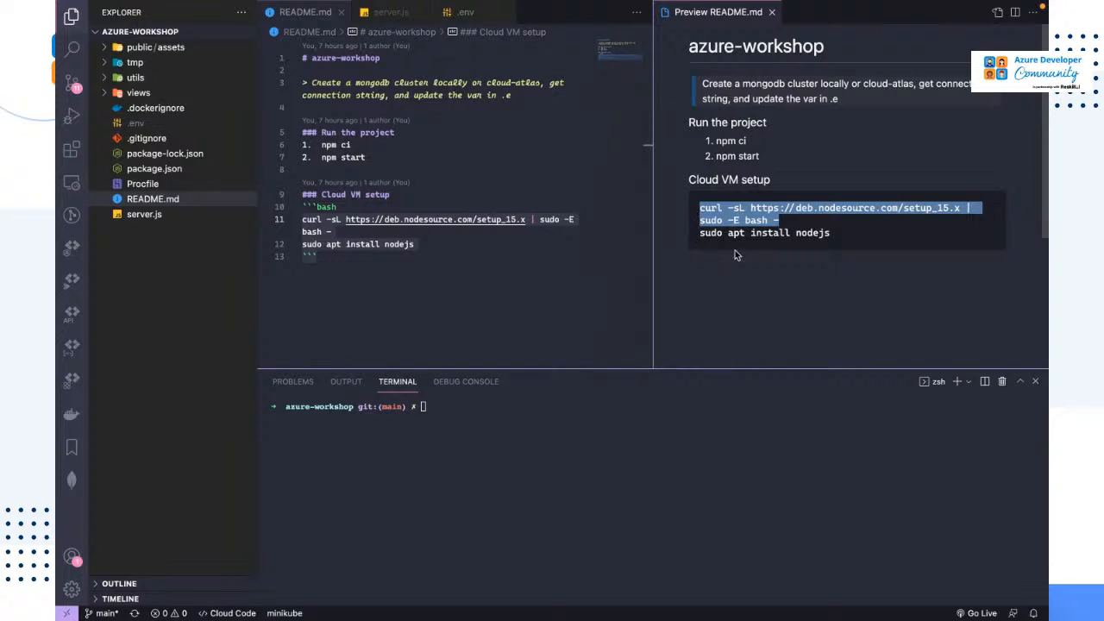
left_click(787, 231)
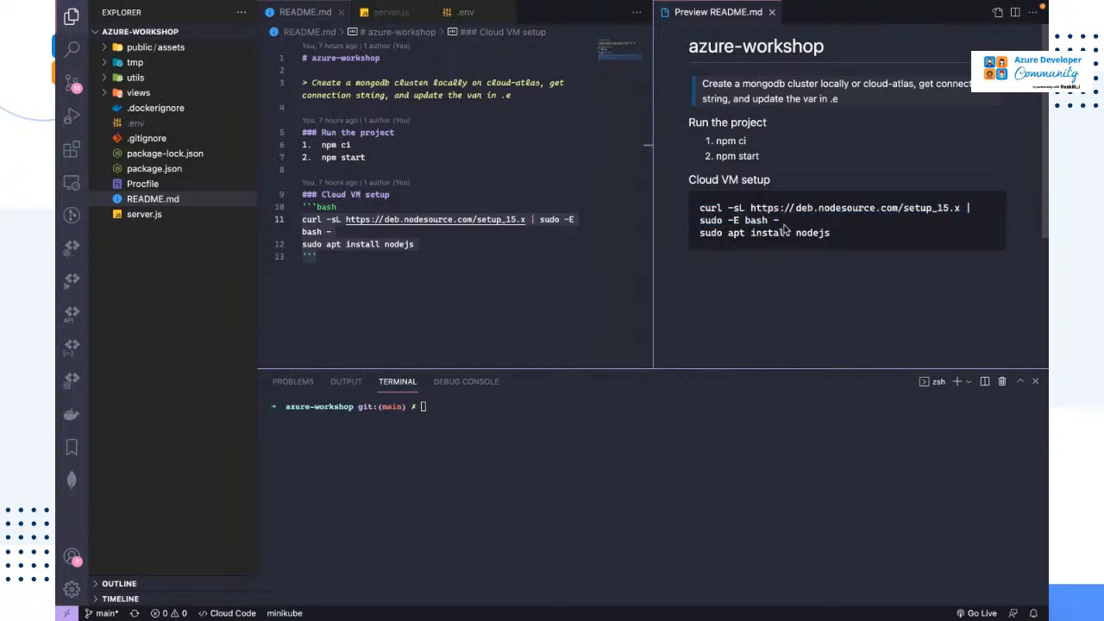
left_click_drag(780, 221, 700, 211)
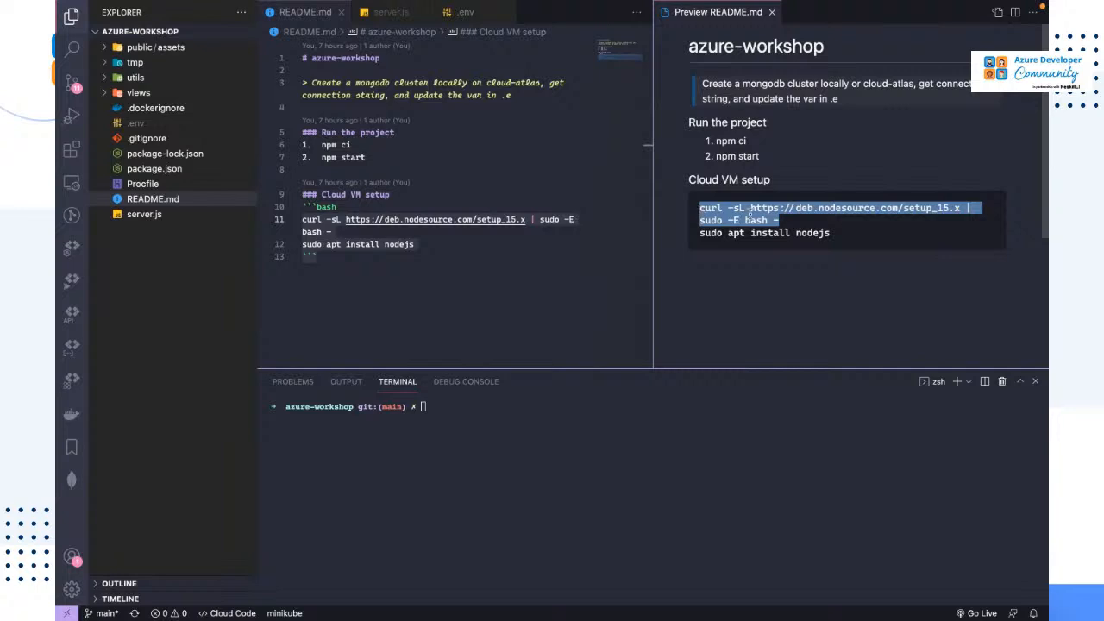
left_click(792, 226)
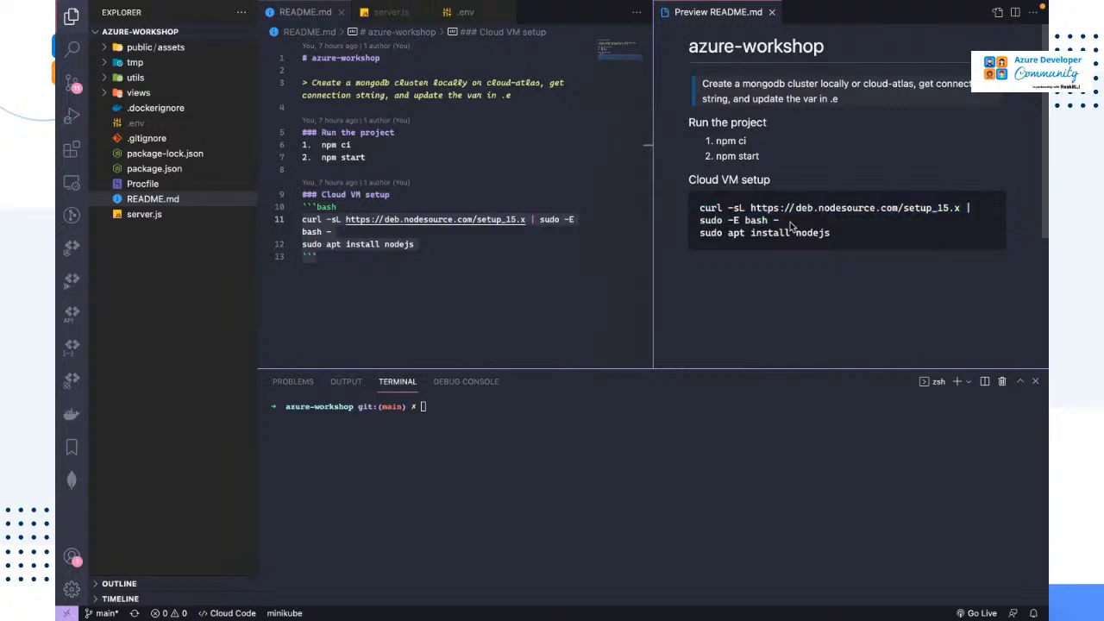
left_click_drag(791, 226, 692, 209)
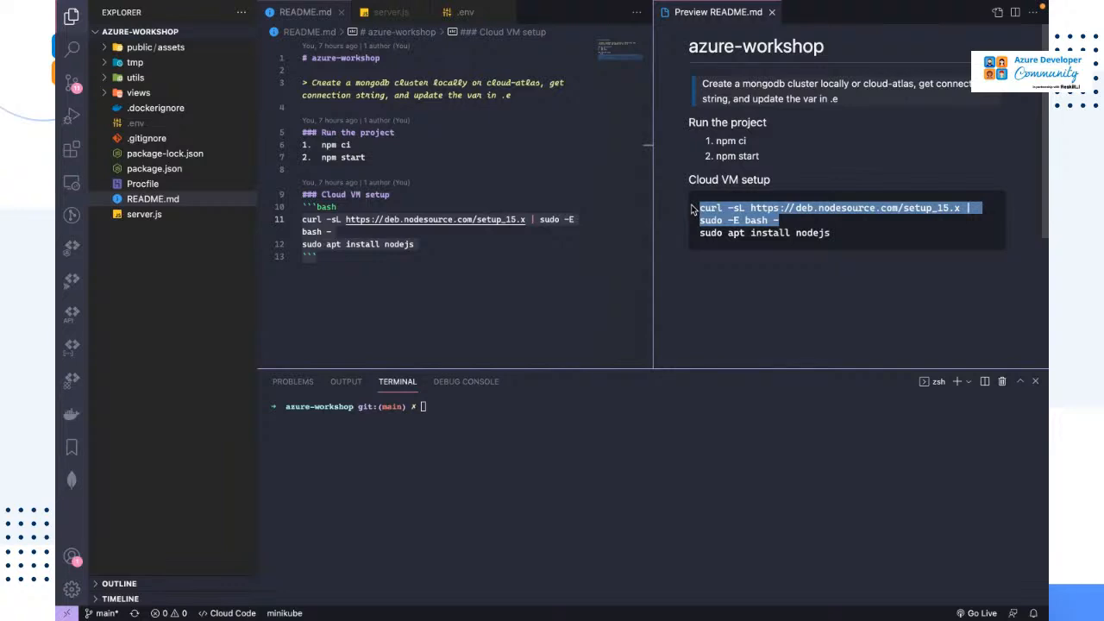
left_click(784, 223)
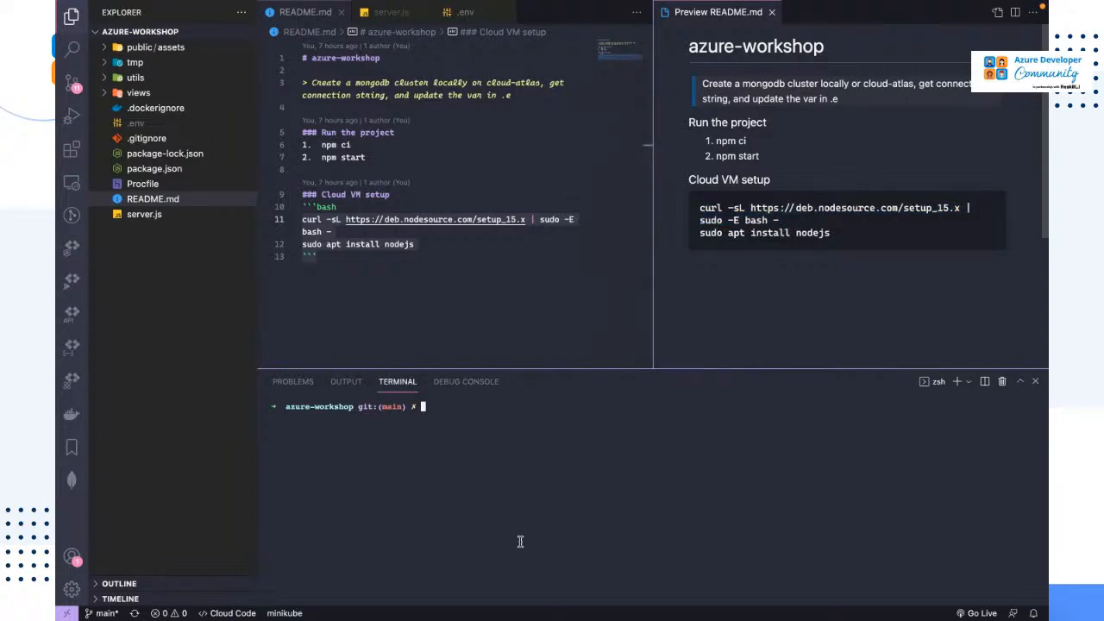
- Try to clone the azure-workshop GitHub repository with git clone in the terminal
type("git clone")
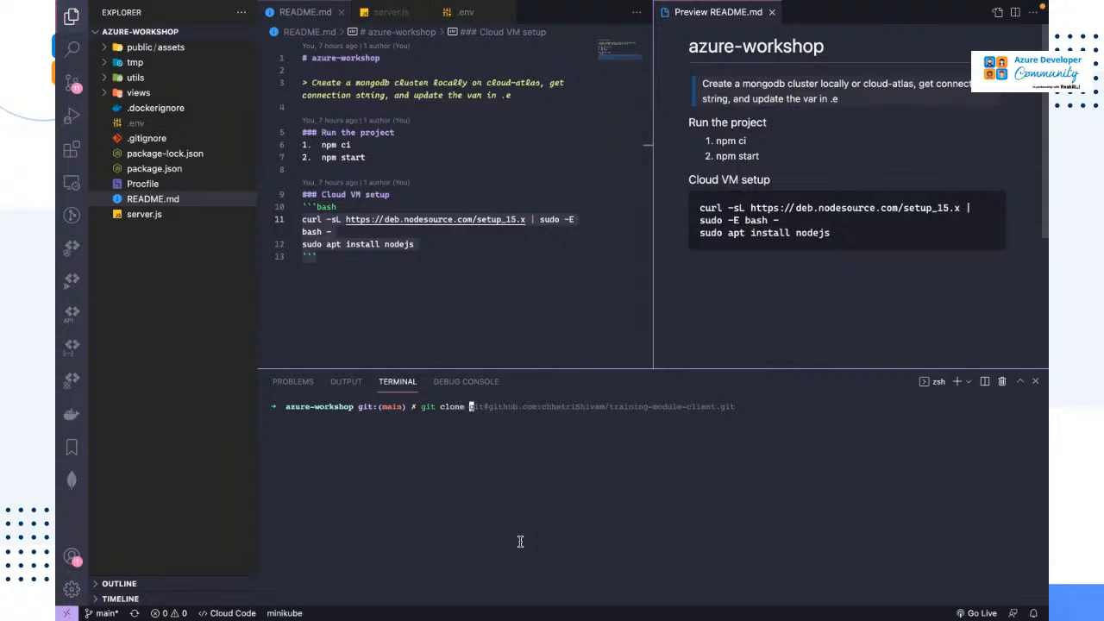
type("https://github.com/vhaegar1526/azure-workshop")
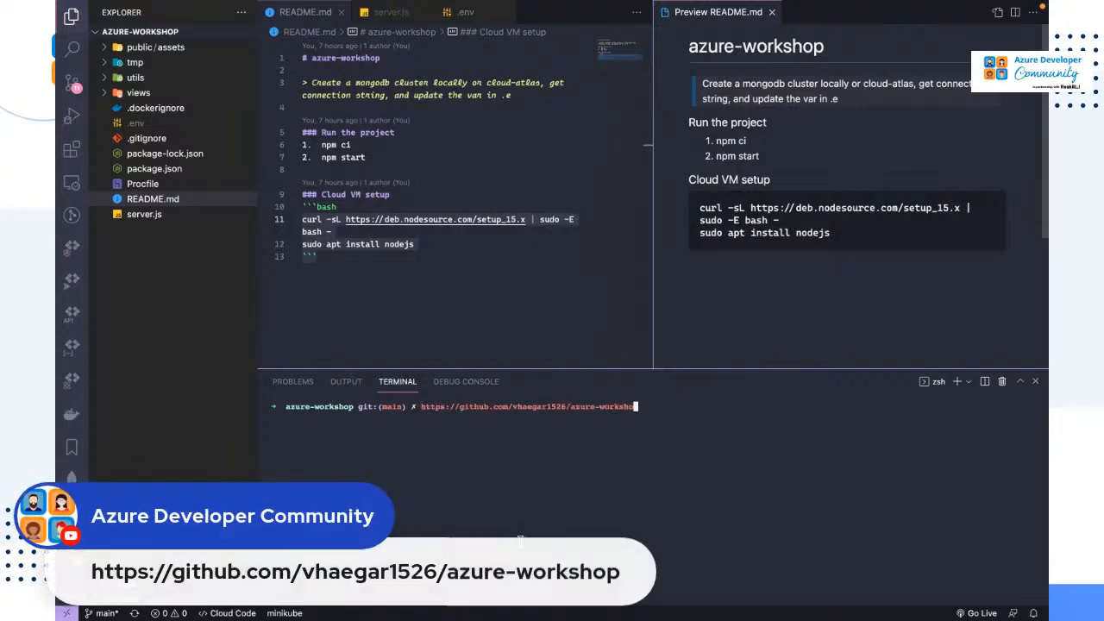
key("ctrl+v")
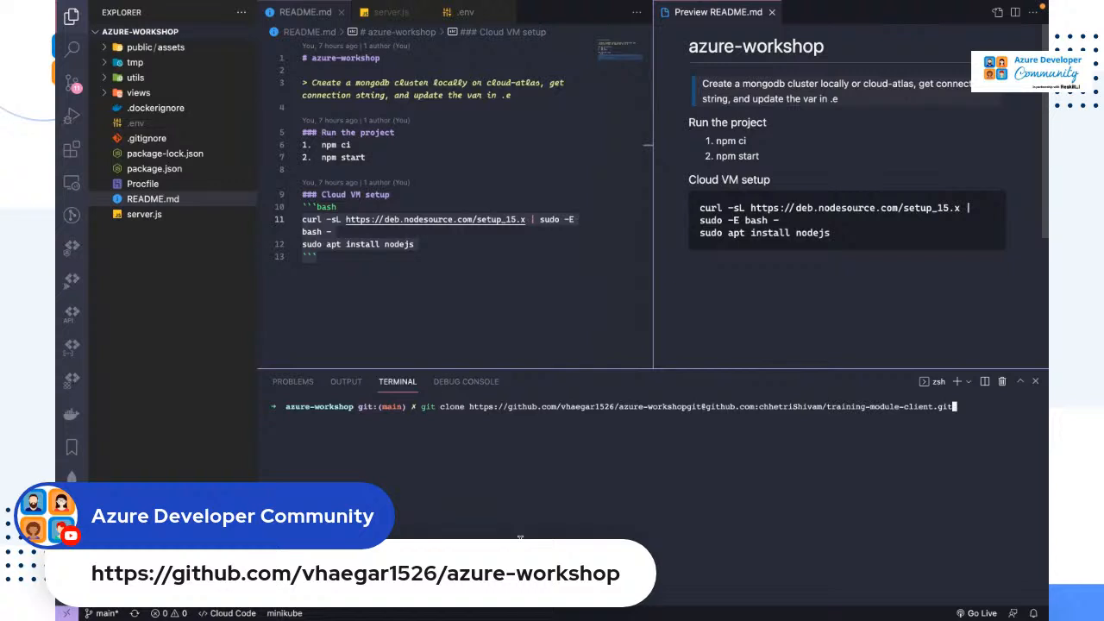
key("Return")
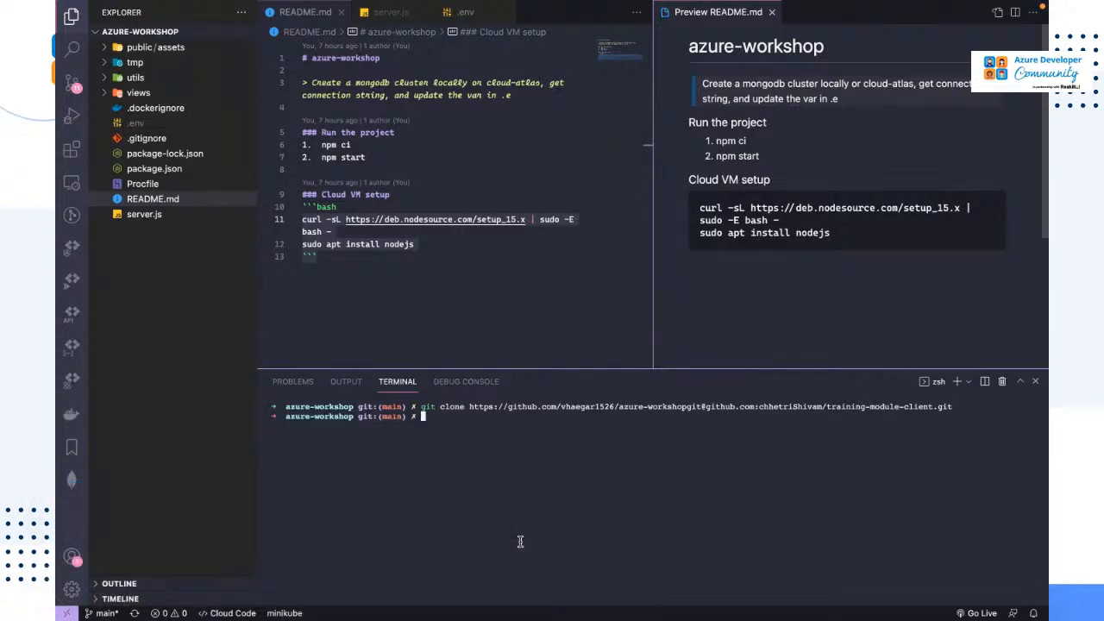
- Clear the terminal, compose a git clone command with the azure-workshop repository's GitHub URL, and highlight it without running it
key("ctrl+l")
type("git push origin HEAD")
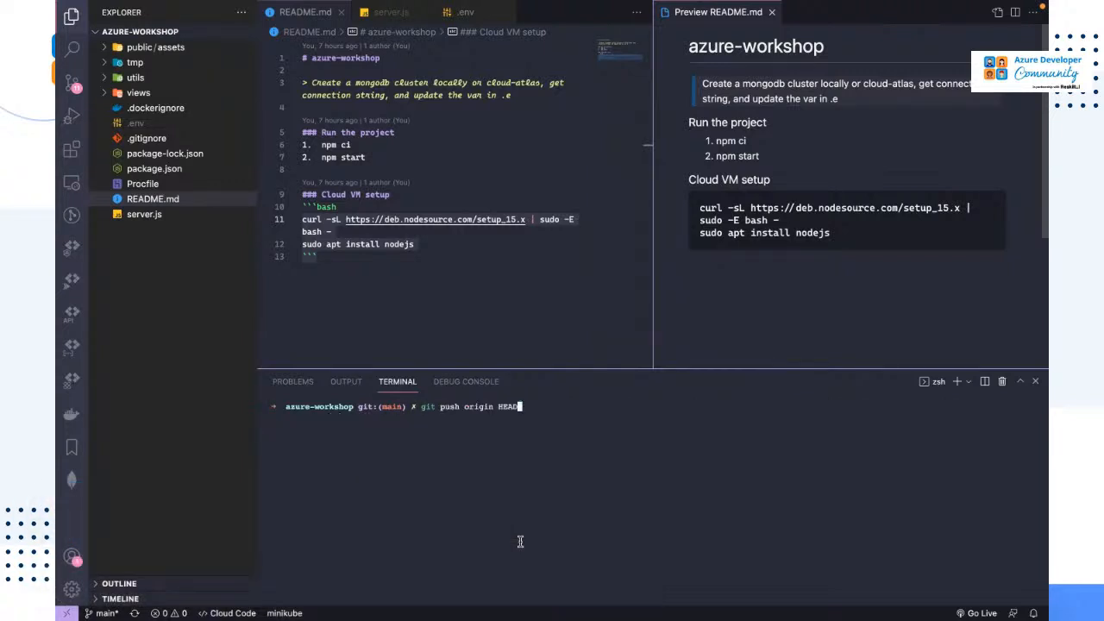
key("BackSpace")
key("BackSpace")
key("BackSpace")
key("BackSpace")
key("BackSpace")
key("BackSpace")
key("BackSpace")
key("BackSpace")
key("BackSpace")
key("BackSpace")
key("BackSpace")
key("BackSpace")
key("BackSpace")
key("BackSpace")
key("BackSpace")
type("clone")
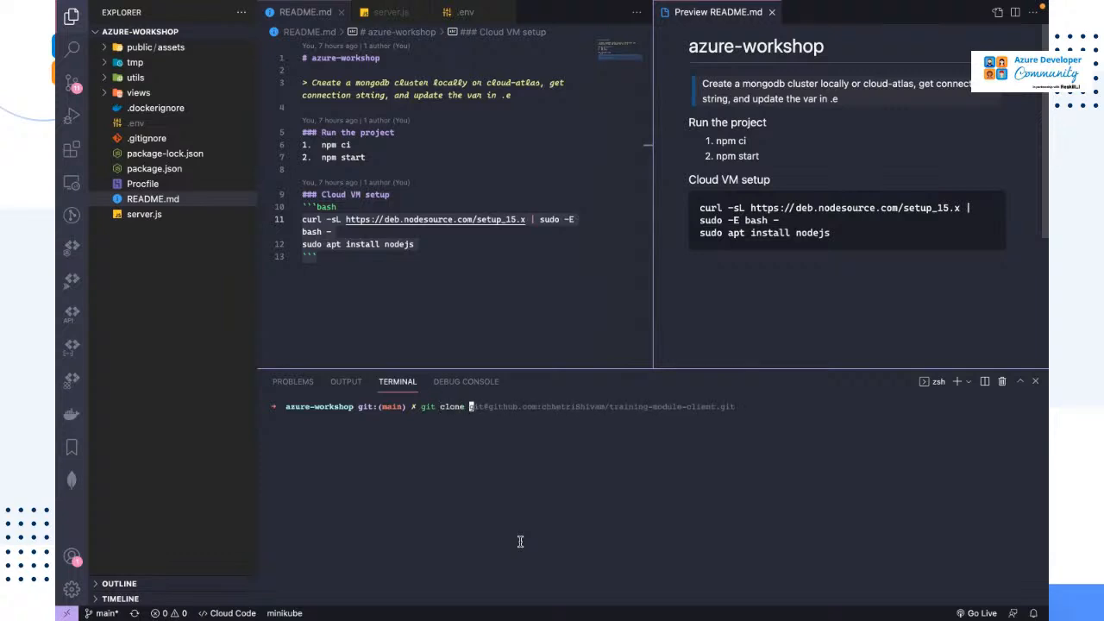
type("https://github.com/vhaegar1526/azure-workshop")
key("Left")
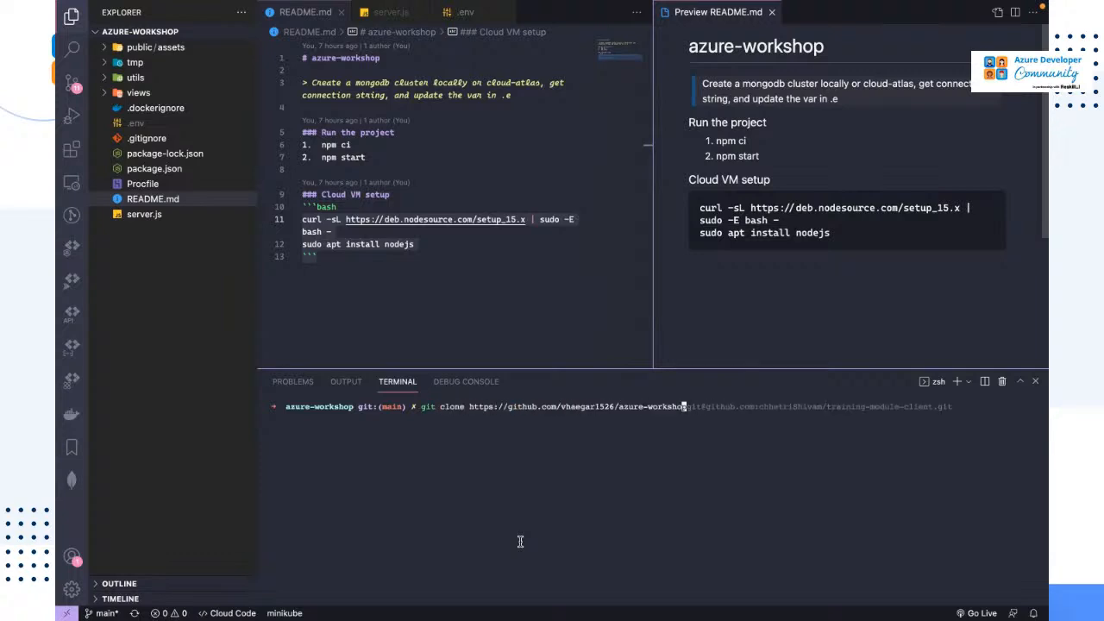
key("Left")
key("Left")
key("Left")
key("Left")
key("Left")
key("Left")
key("Left")
key("Left")
key("Left")
key("Left")
key("Left")
key("Left")
key("Left")
key("Left")
key("Left")
key("Left")
key("Left")
key("Left")
key("Left")
key("Left")
key("Left")
key("Left")
key("Left")
key("Left")
key("Left")
key("Left")
key("Left")
key("Left")
key("Left")
key("Right")
key("Right")
key("Right")
key("Right")
key("Right")
key("Right")
key("Right")
key("Right")
key("Right")
key("Right")
key("Right")
key("Right")
key("Right")
key("Right")
key("Right")
key("Right")
key("Right")
key("Right")
key("Right")
key("Right")
key("Right")
key("Right")
key("Right")
key("Right")
key("Right")
key("Right")
key("Right")
key("Right")
key("Right")
key("Right")
key("Right")
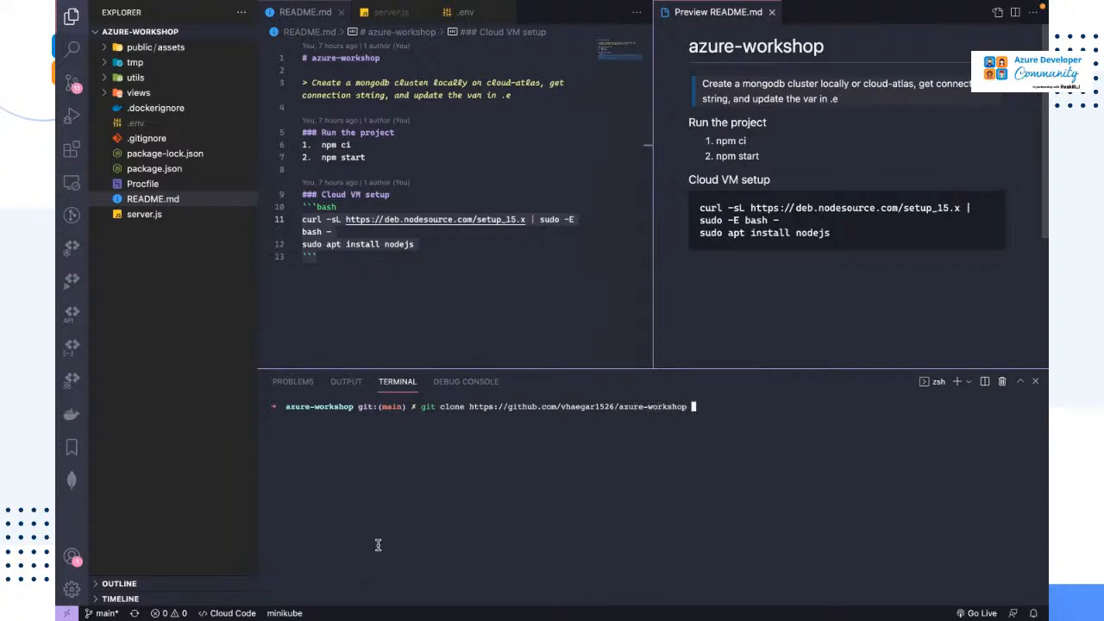
double_click(451, 406)
mouse_move(688, 407)
left_mouse_down()
mouse_move(409, 404)
mouse_move(424, 404)
left_mouse_up()
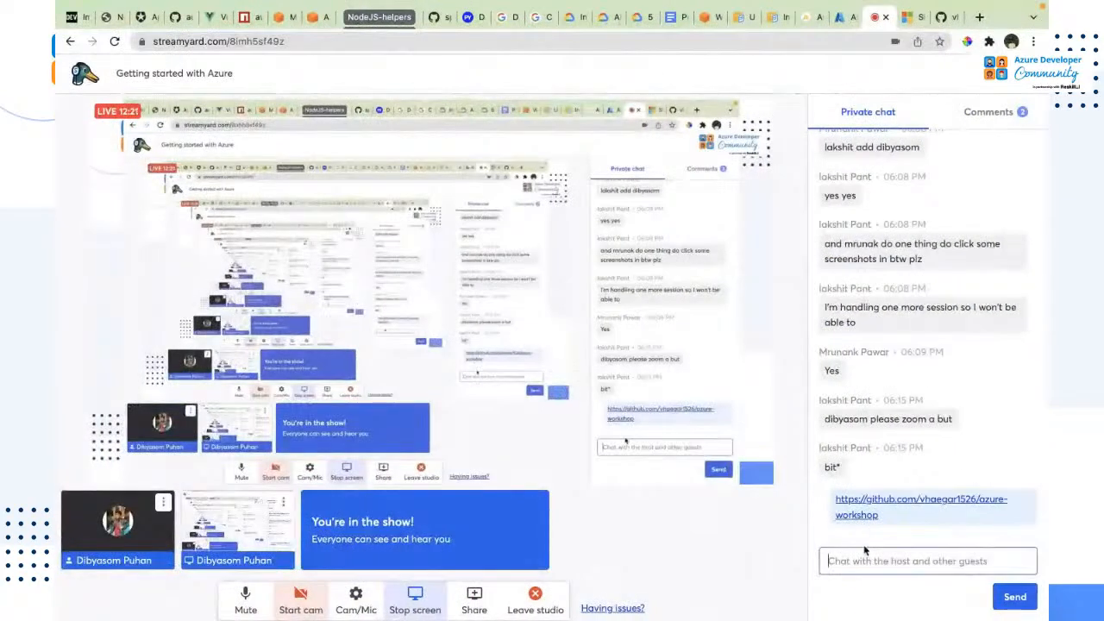
- Switch to the browser to review the live-stream comments, the azure-workshop repository page and the Azure portal's All services page
left_click(959, 112)
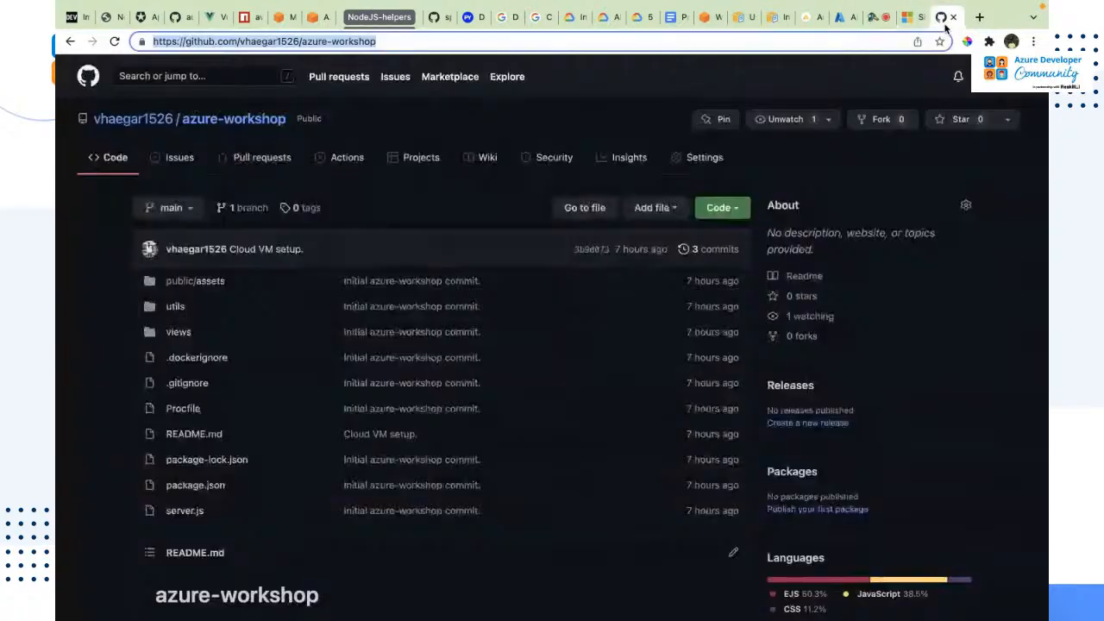
left_click(944, 16)
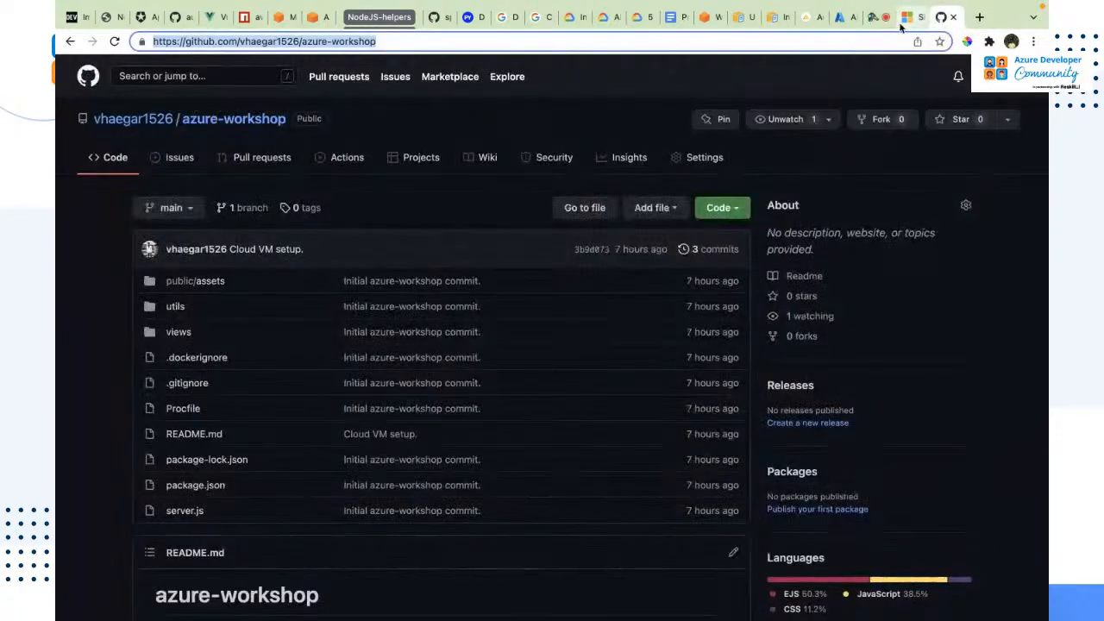
left_click(878, 16)
left_click(838, 18)
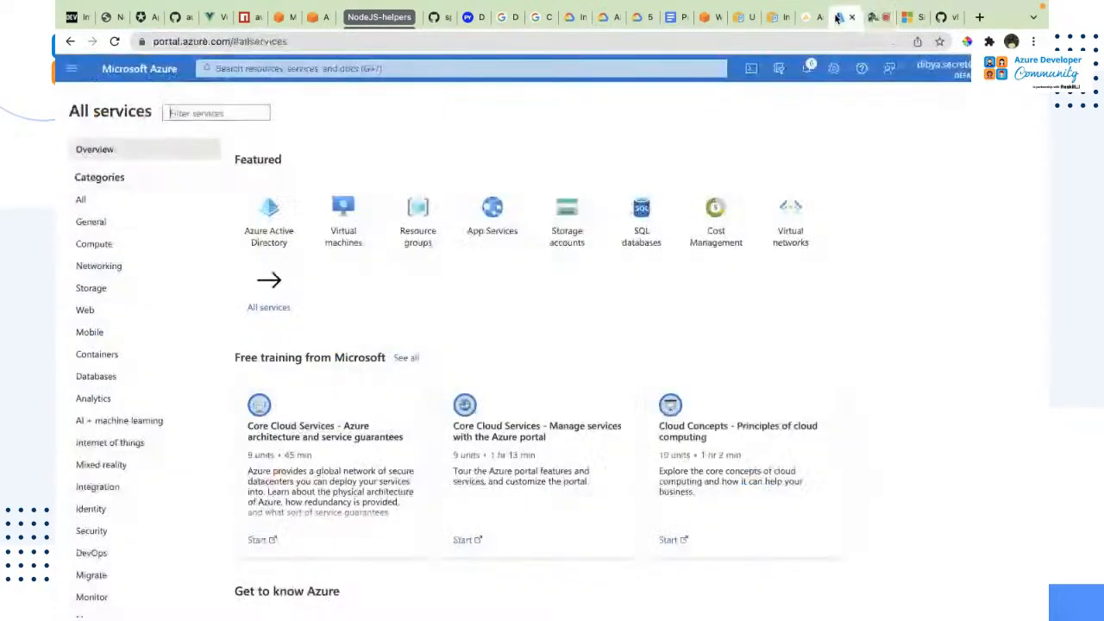
key("ctrl+Right")
mouse_move(545, 619)
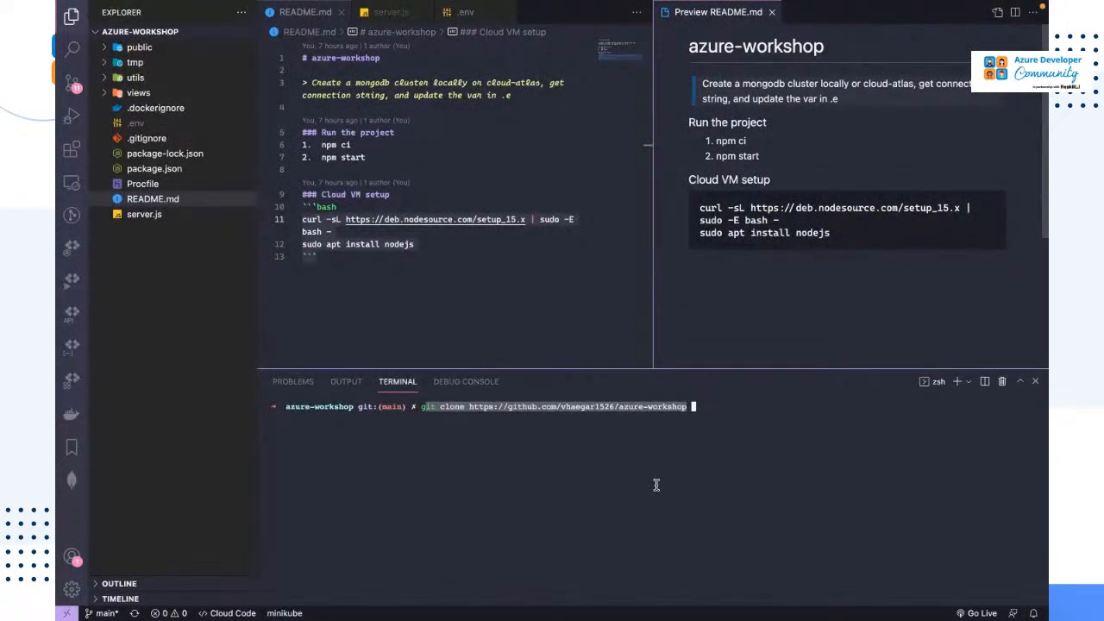
- Discard the unrun git clone command in Visual Studio Code, clear the terminal and hide it
key("ctrl+c")
key("ctrl+l")
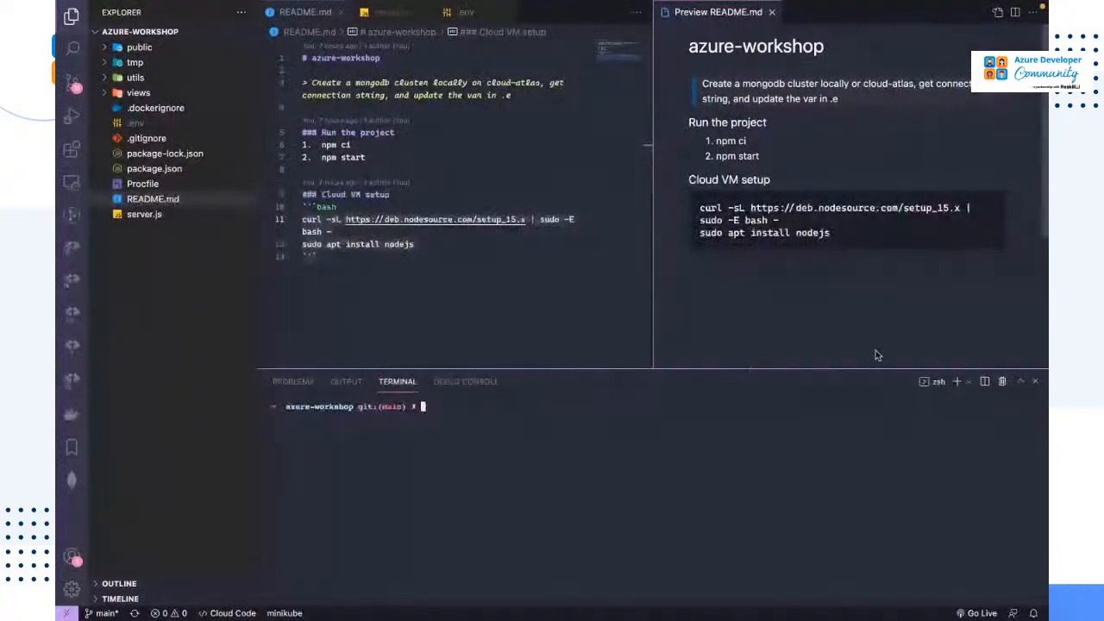
key("super+j")
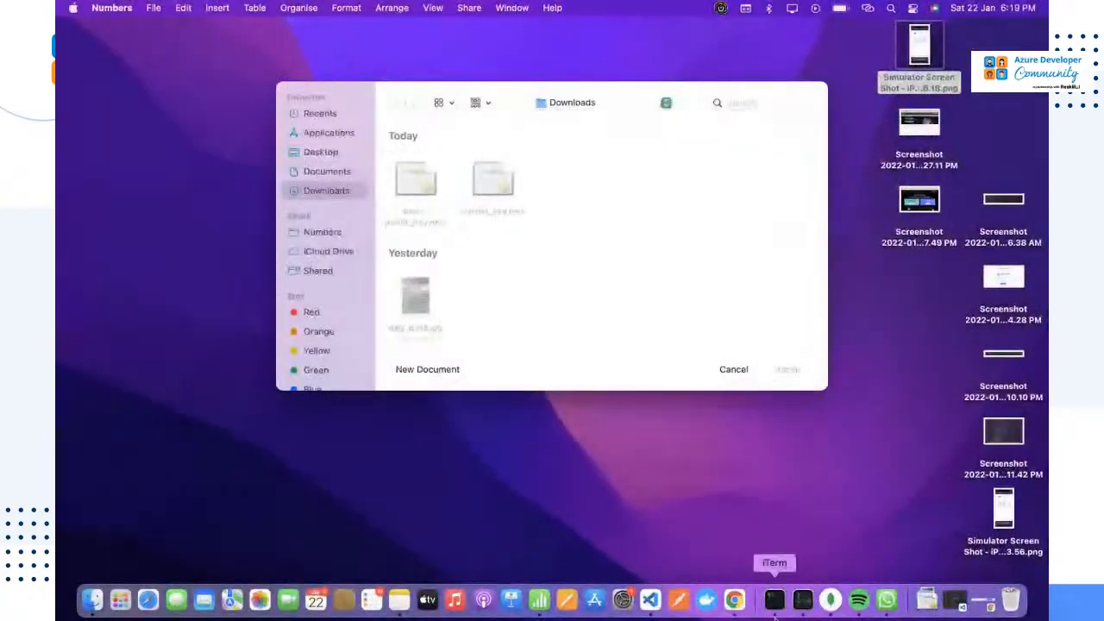
- Switch to iTerm2 in full screen and change to the repos/azure-workshop directory
left_click(774, 599)
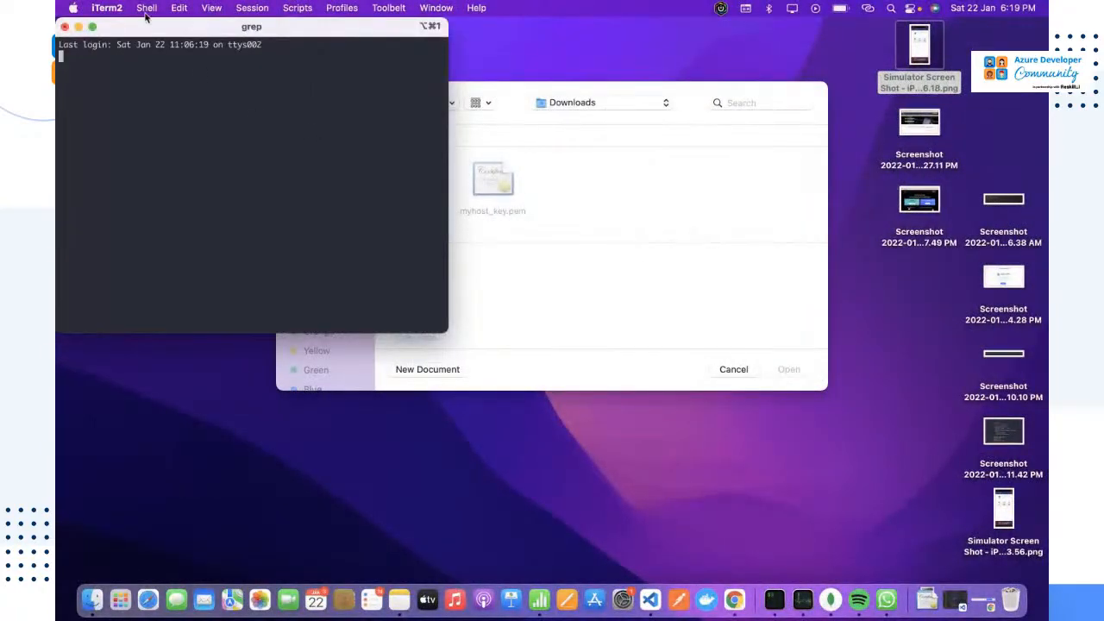
left_click(92, 27)
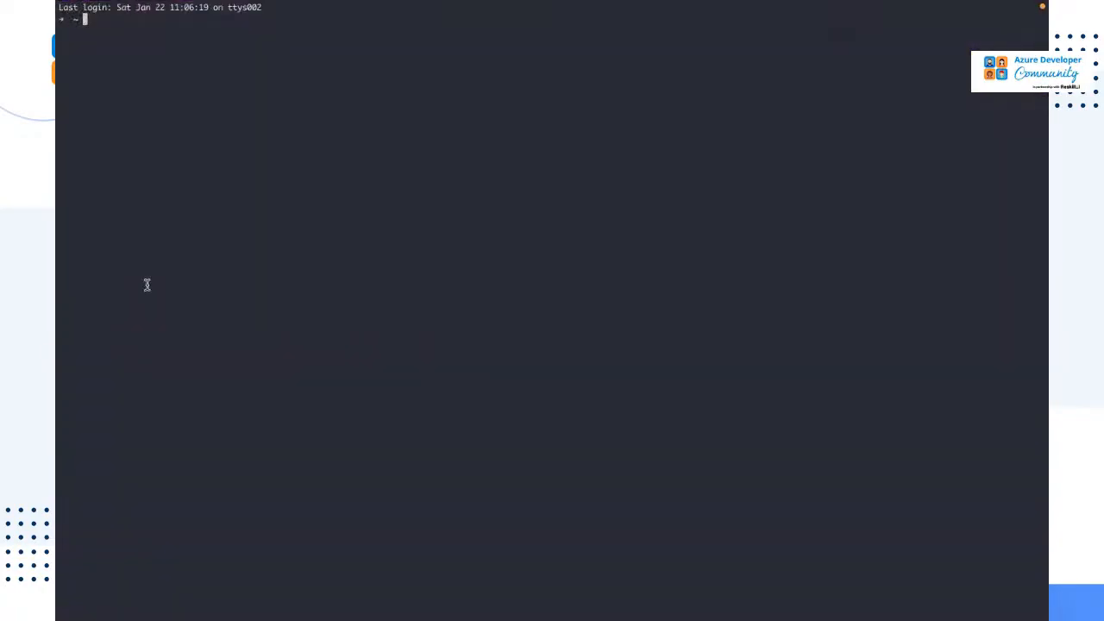
type("cd repos/")
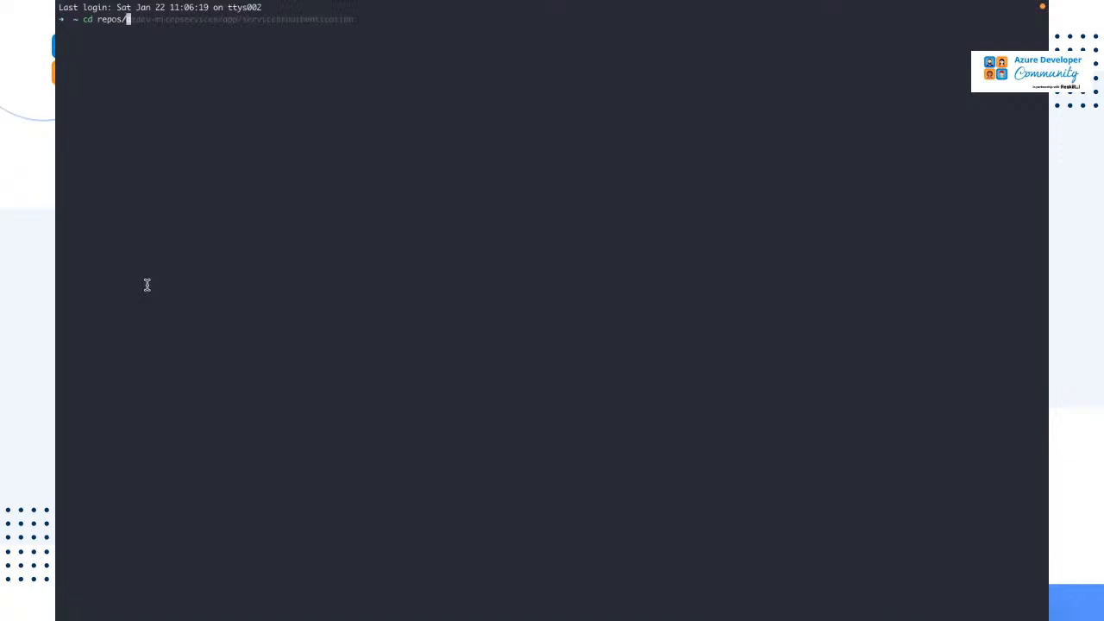
type("azure-workshop/")
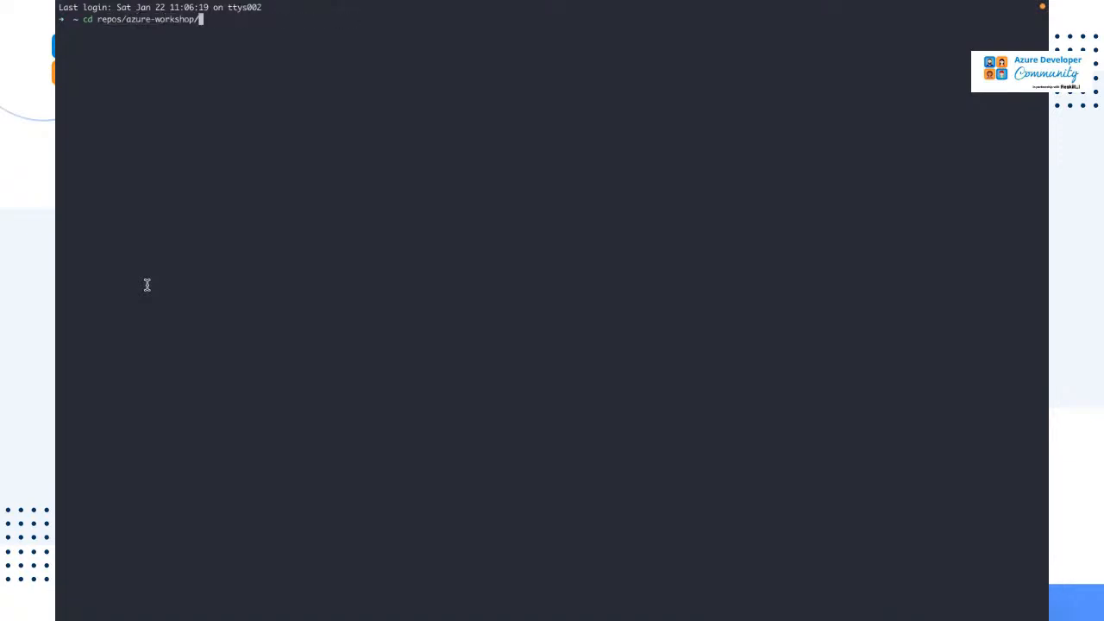
key("Return")
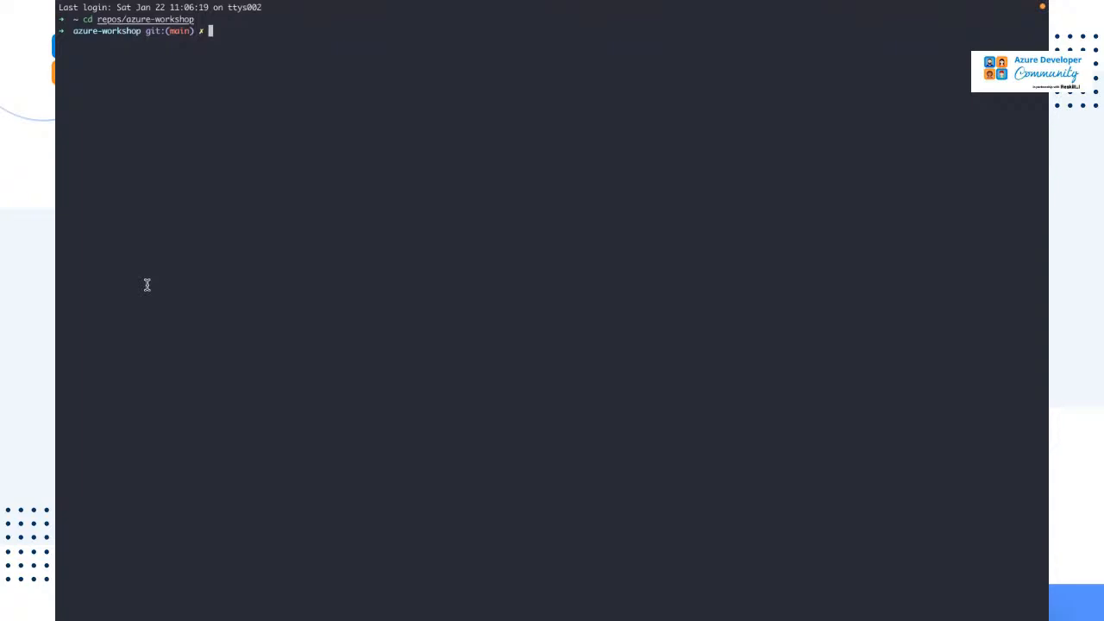
- Enlarge the terminal text, clear the output and list the files in the azure-workshop directory with ls
key("super+plus")
key("super+plus")
key("super+plus")
key("super+plus")
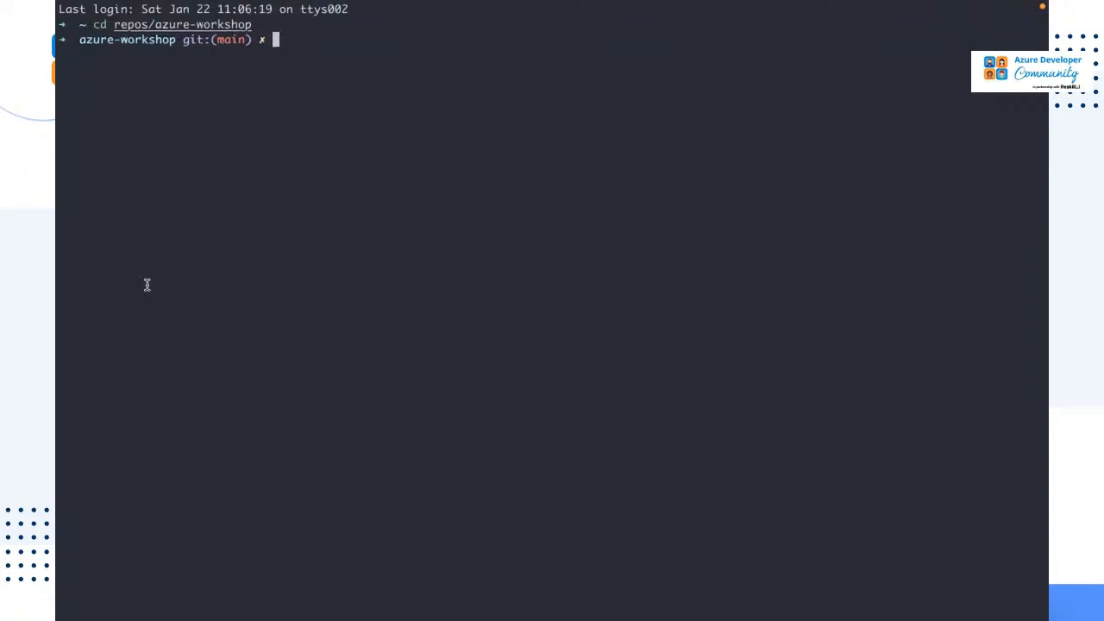
key("super+plus")
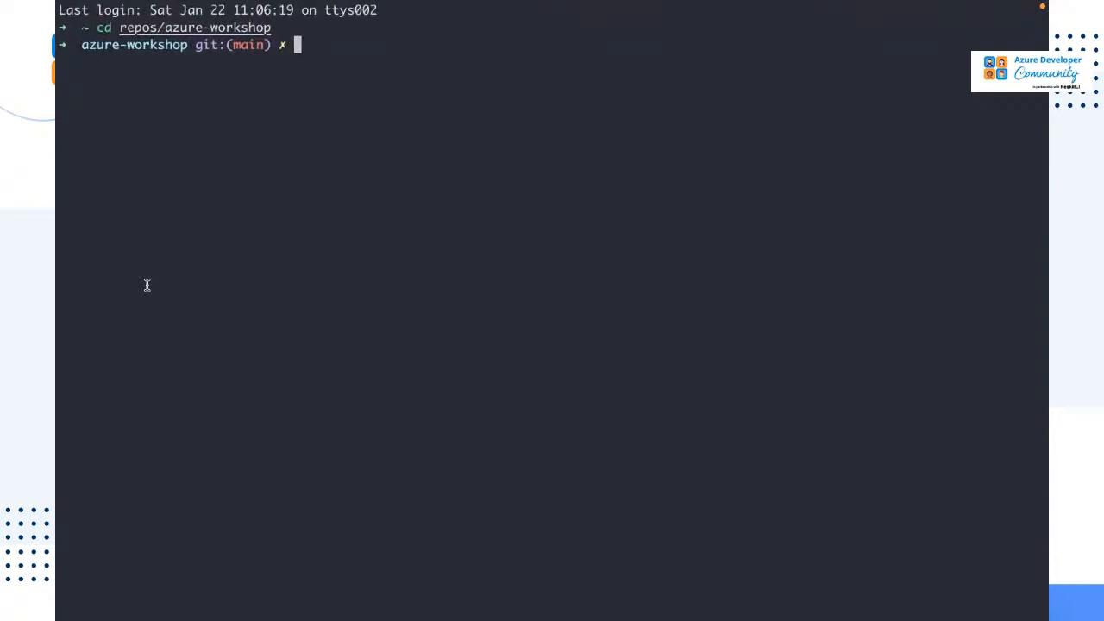
key("ctrl+l")
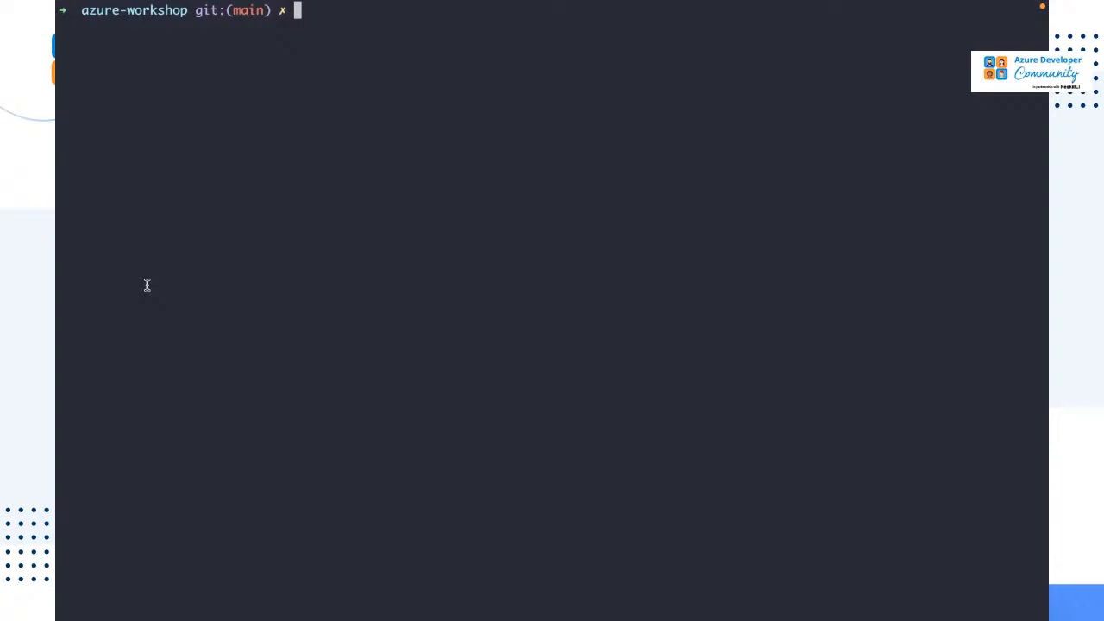
type("ls")
key("Return")
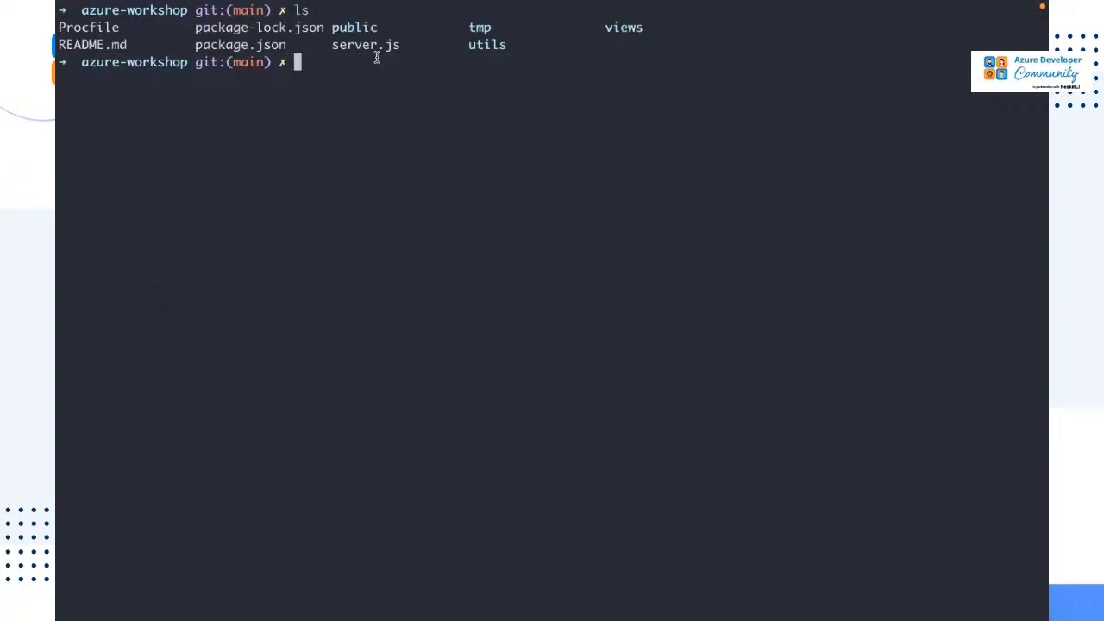
- Compare the terminal's file listing with the azure-workshop files shown in Visual Studio Code
key("ctrl+Right")
left_click(148, 263)
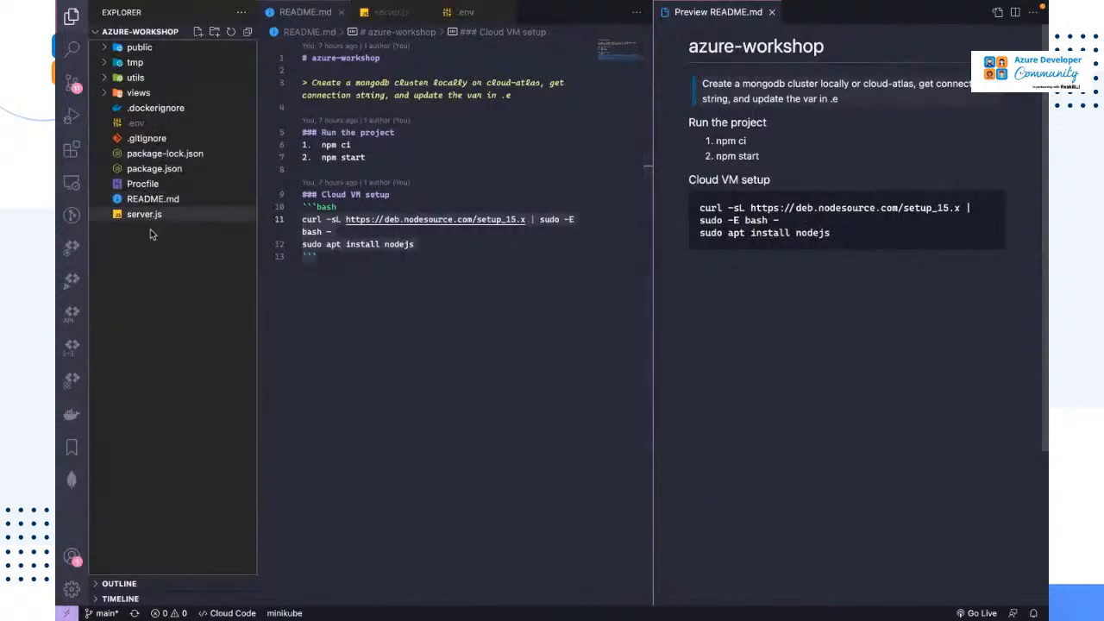
key("ctrl+Left")
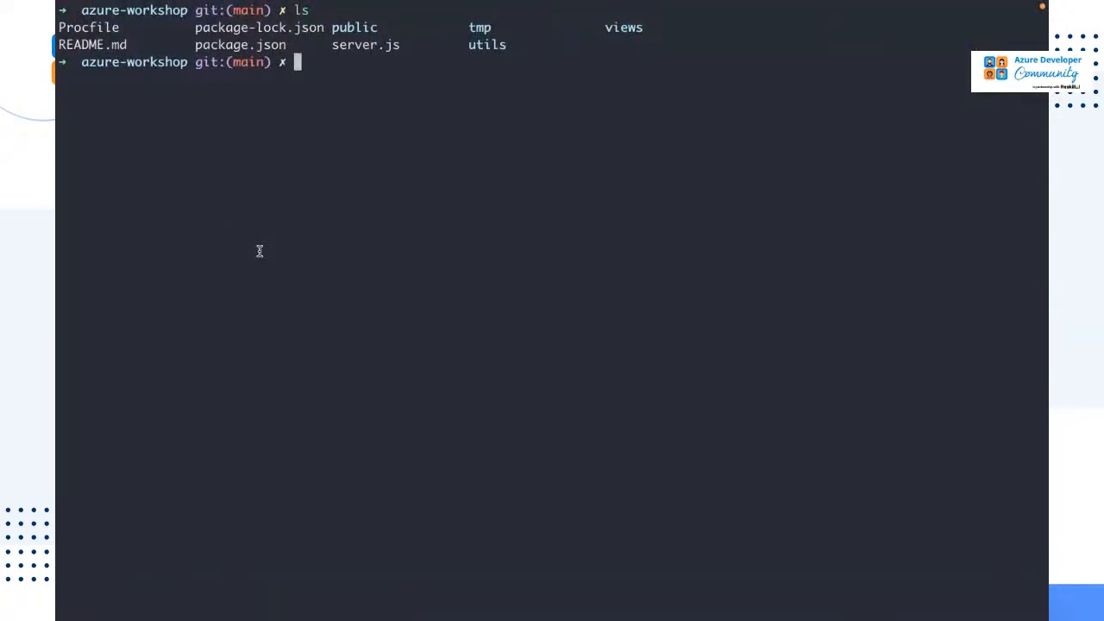
key("ctrl+Right")
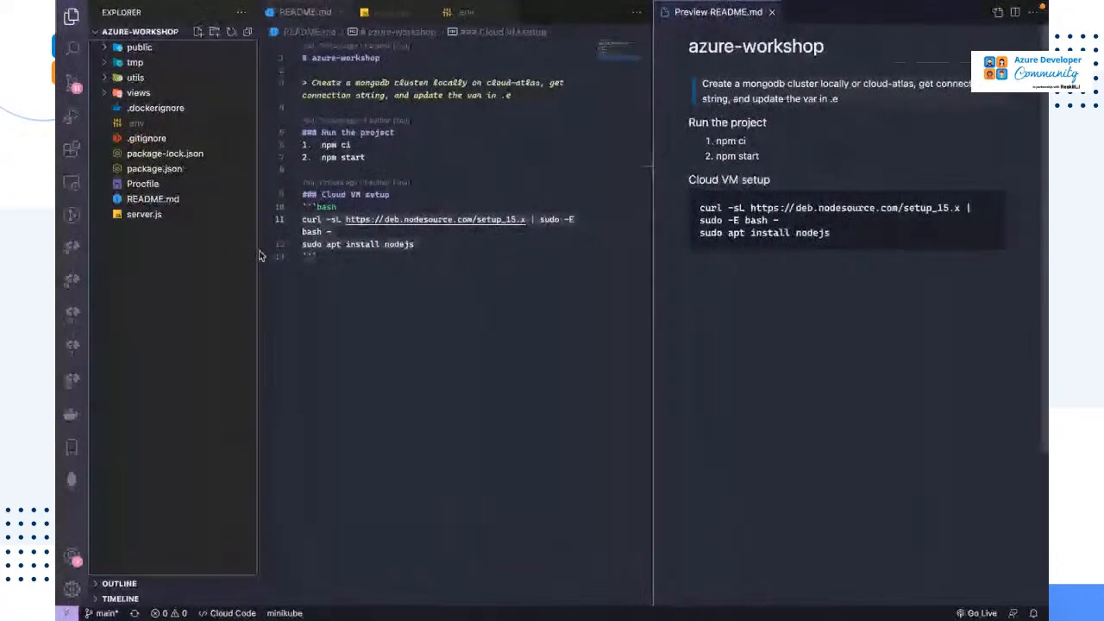
- Highlight the curl and sudo apt install nodejs commands under Cloud VM setup in the README preview
left_click_drag(700, 208, 837, 234)
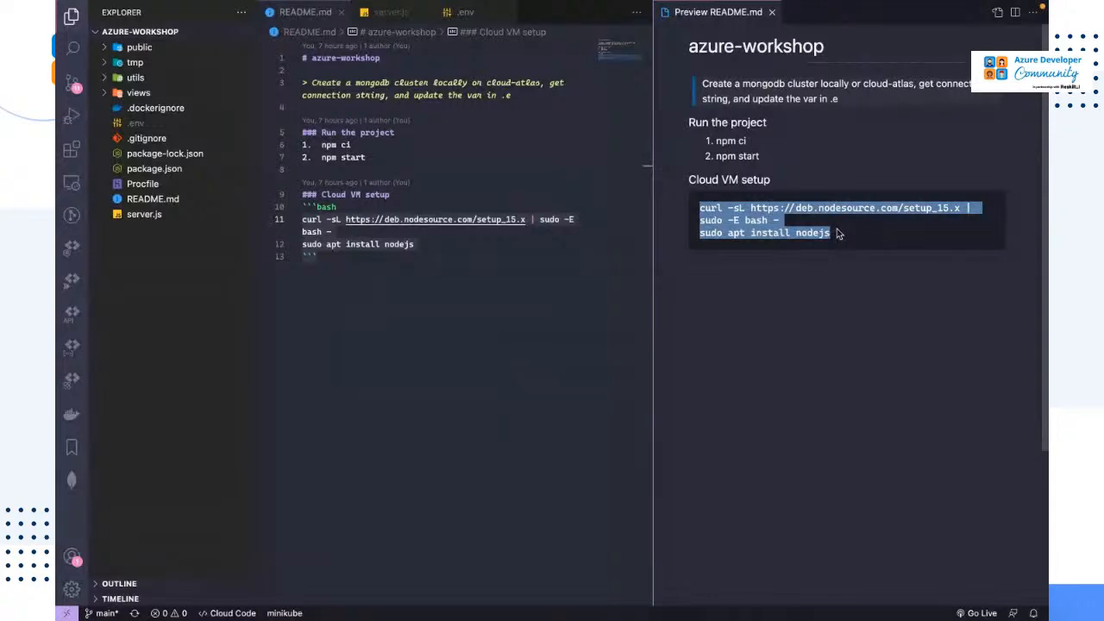
left_click(838, 233)
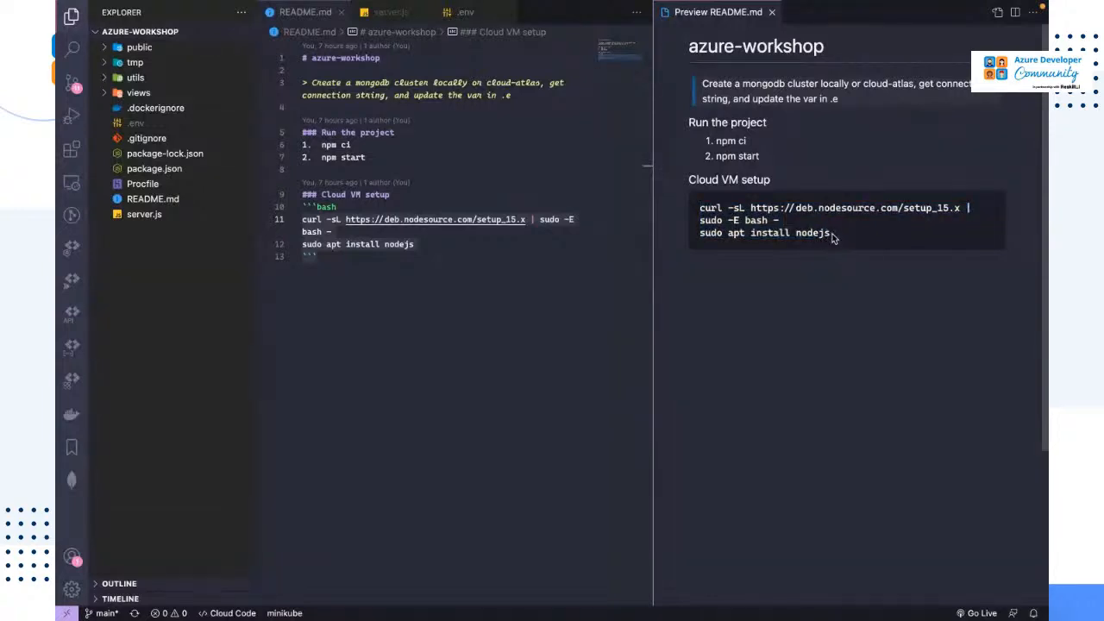
left_click_drag(835, 239, 677, 216)
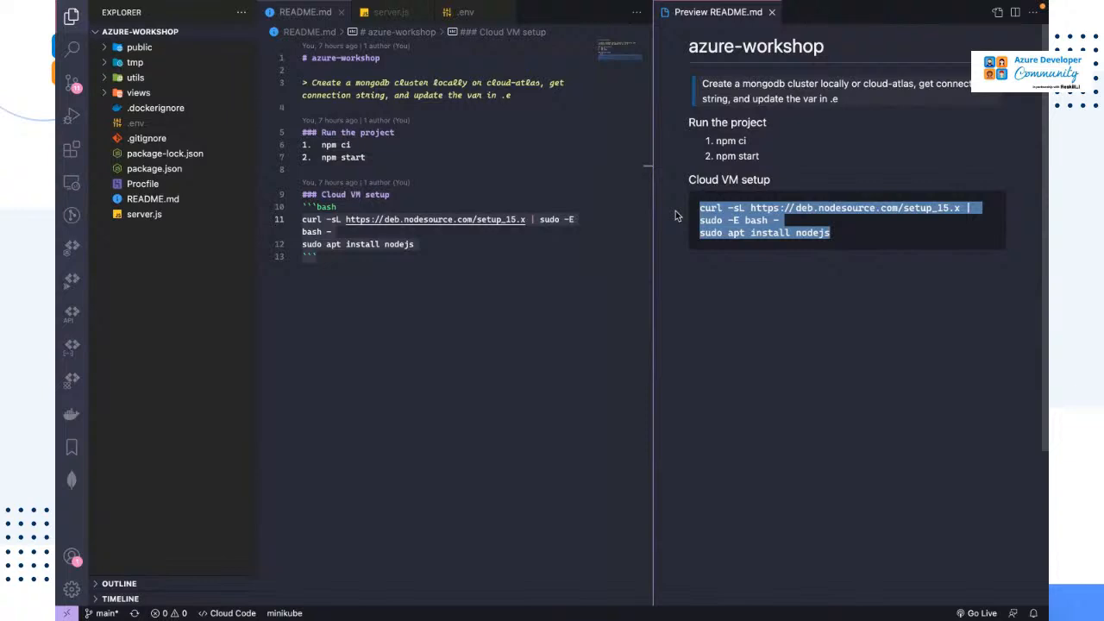
left_click(168, 257)
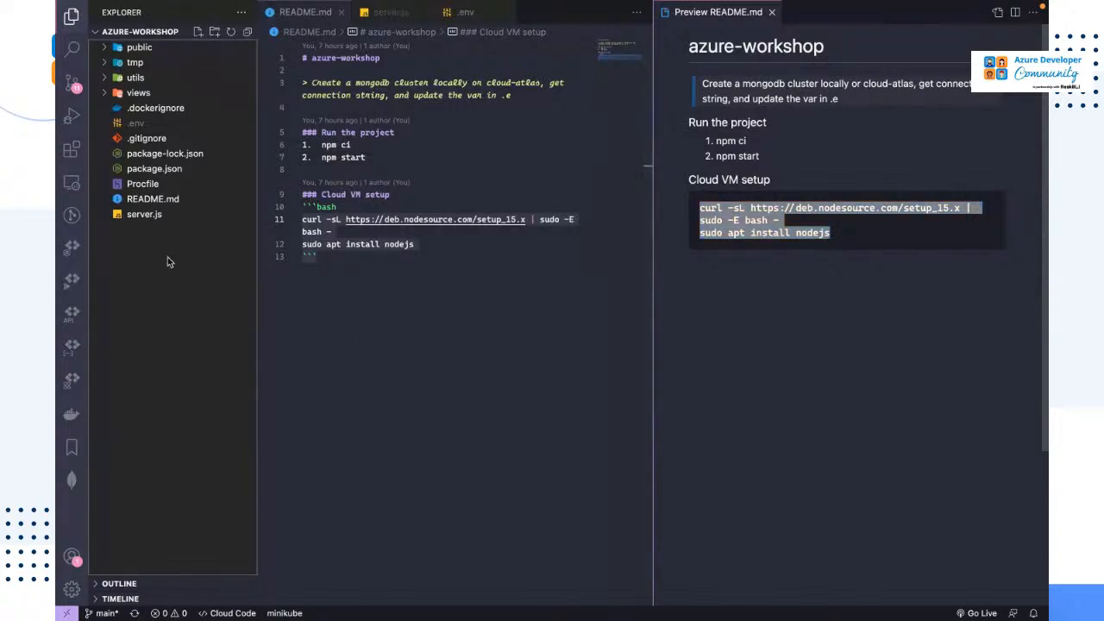
- Switch back to iTerm2 and install the project's dependencies with npm ci
key("ctrl+Left")
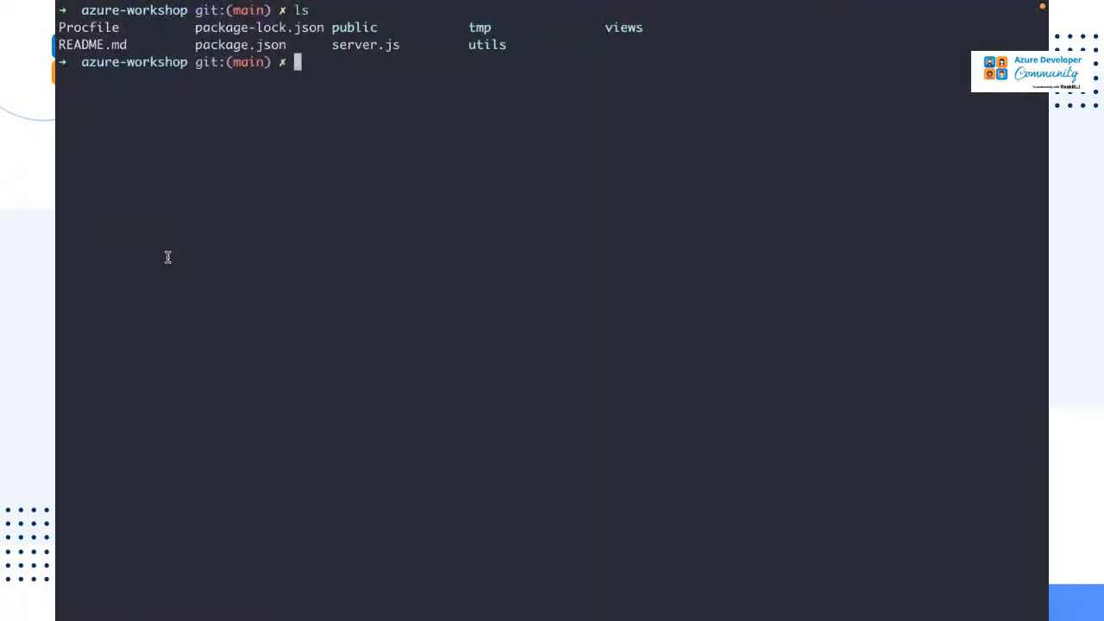
type("npm ci")
key("BackSpace")
key("BackSpace")
key("BackSpace")
type("install")
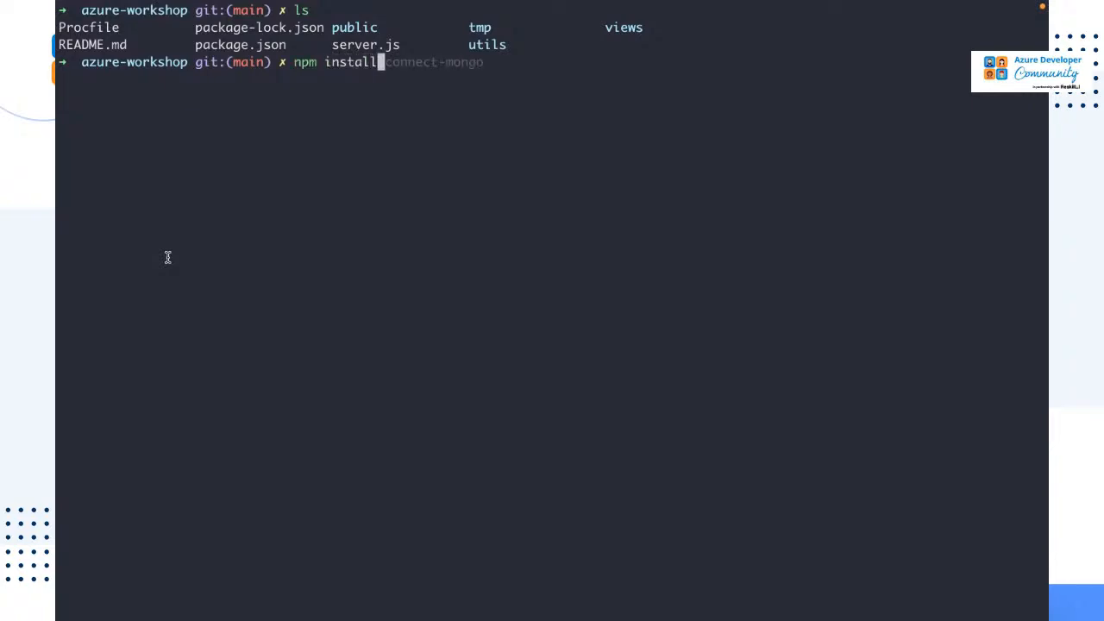
key("BackSpace")
key("BackSpace")
key("BackSpace")
key("BackSpace")
key("BackSpace")
key("BackSpace")
key("BackSpace")
type("c")
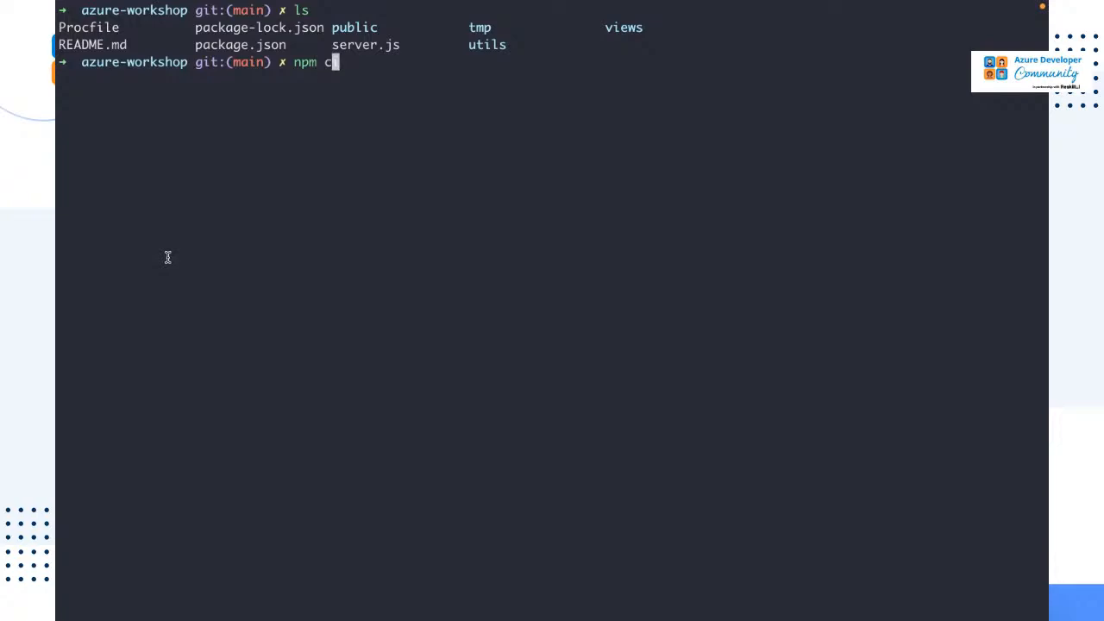
type("i")
key("Return")
- Open package.json in Visual Studio Code and highlight the dependencies from body-parser to nodemon
key("ctrl+Right")
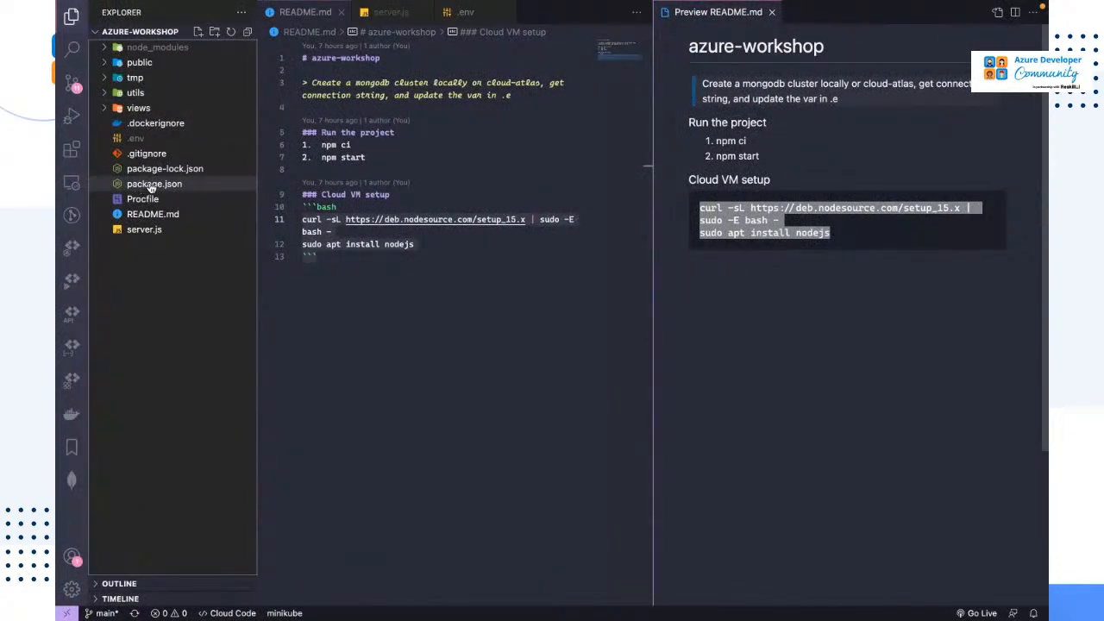
left_click(151, 188)
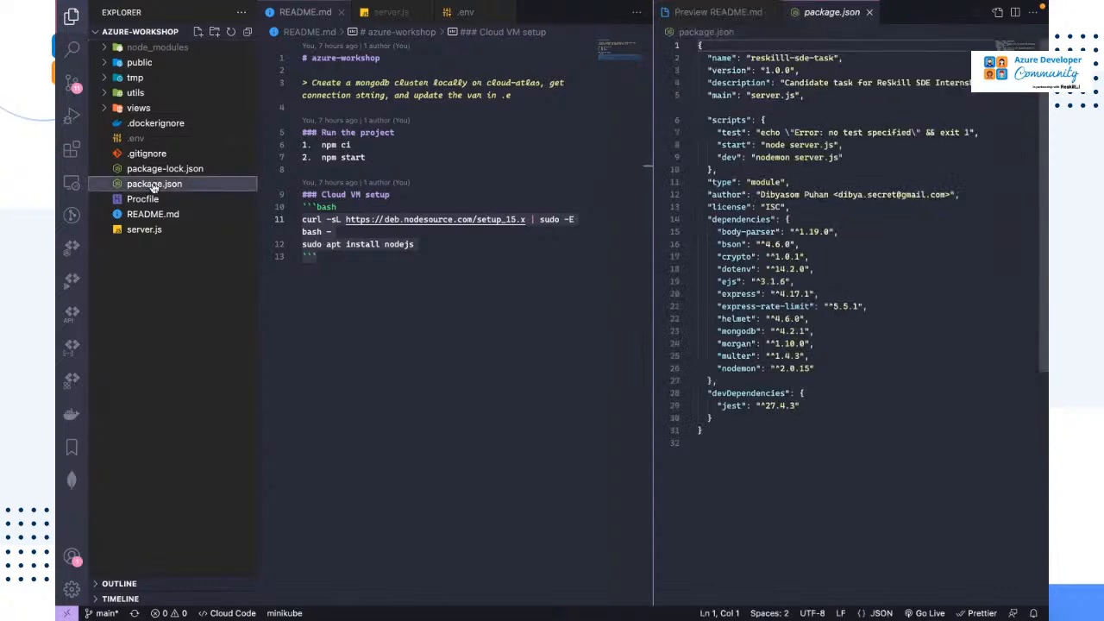
left_click_drag(820, 381, 684, 248)
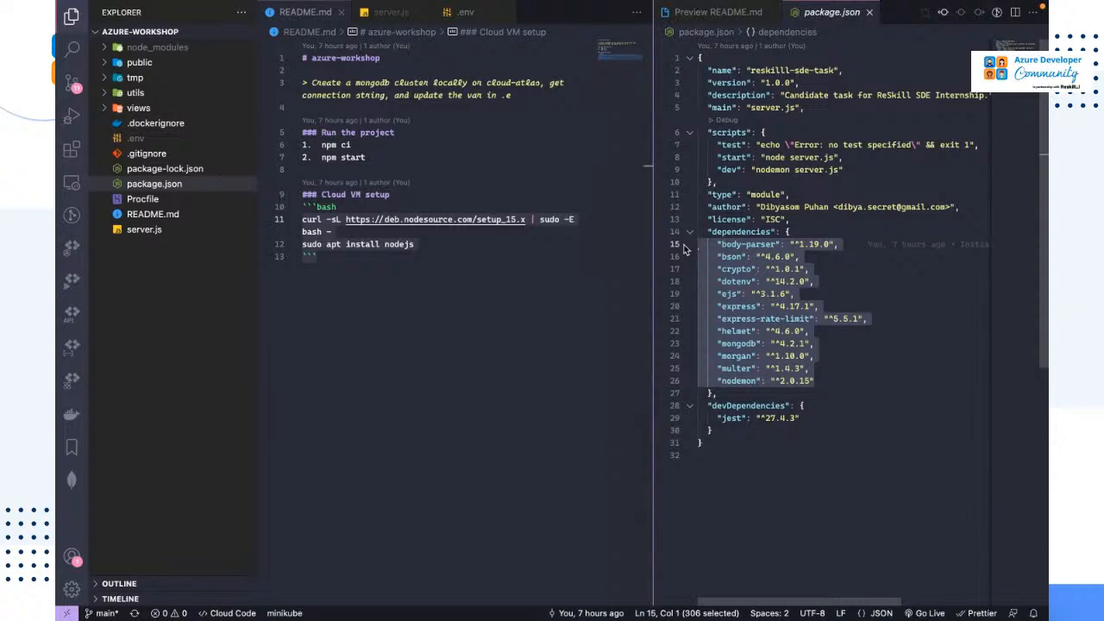
left_click(818, 383)
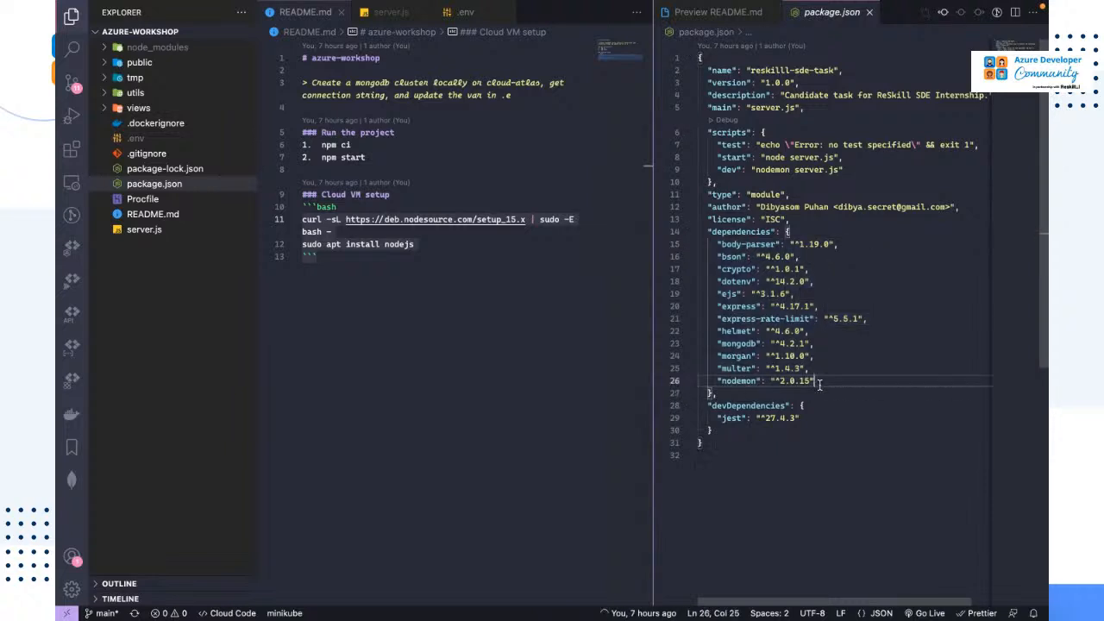
left_click_drag(819, 383, 684, 250)
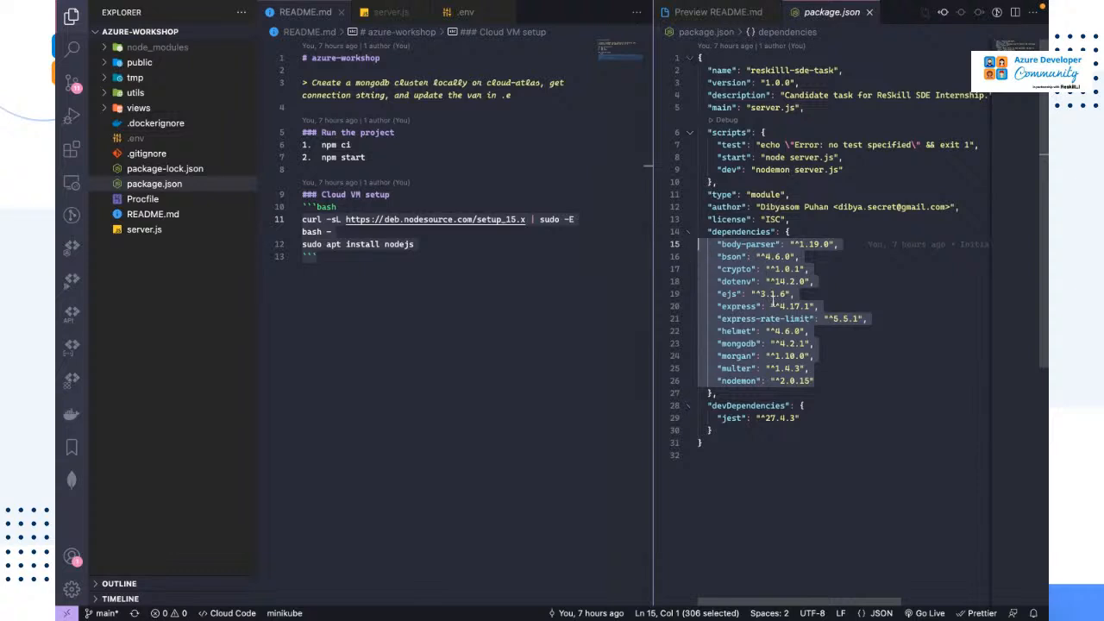
- Highlight the body-parser to nodemon dependencies again, plus the npm ci command and the added-packages line of its output in iTerm2
left_click(817, 384)
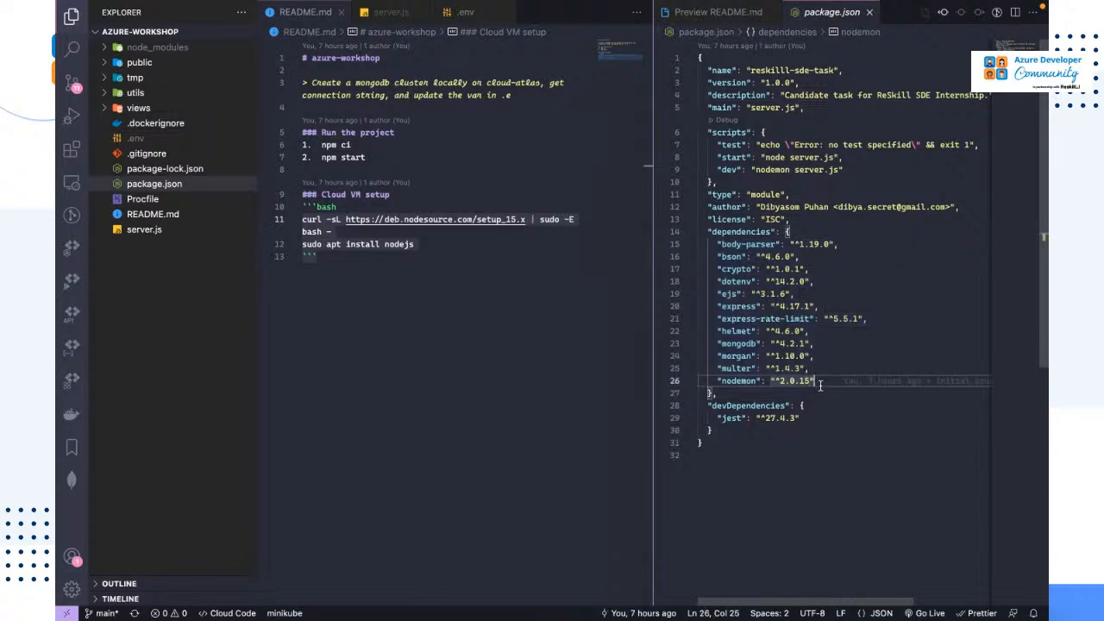
left_click_drag(820, 385, 636, 248)
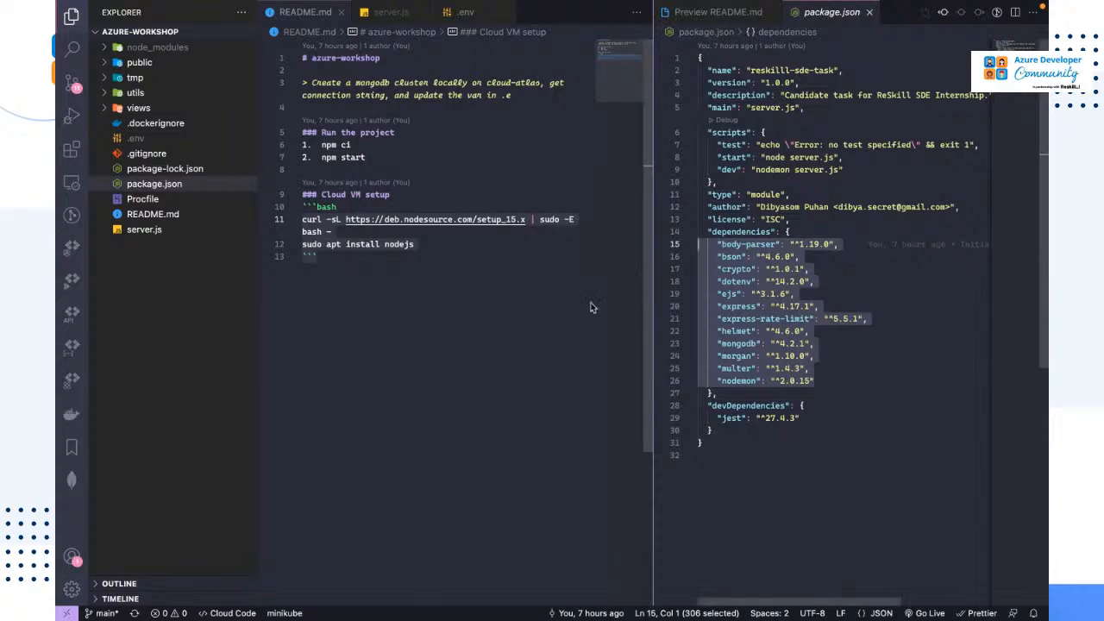
key("ctrl+Left")
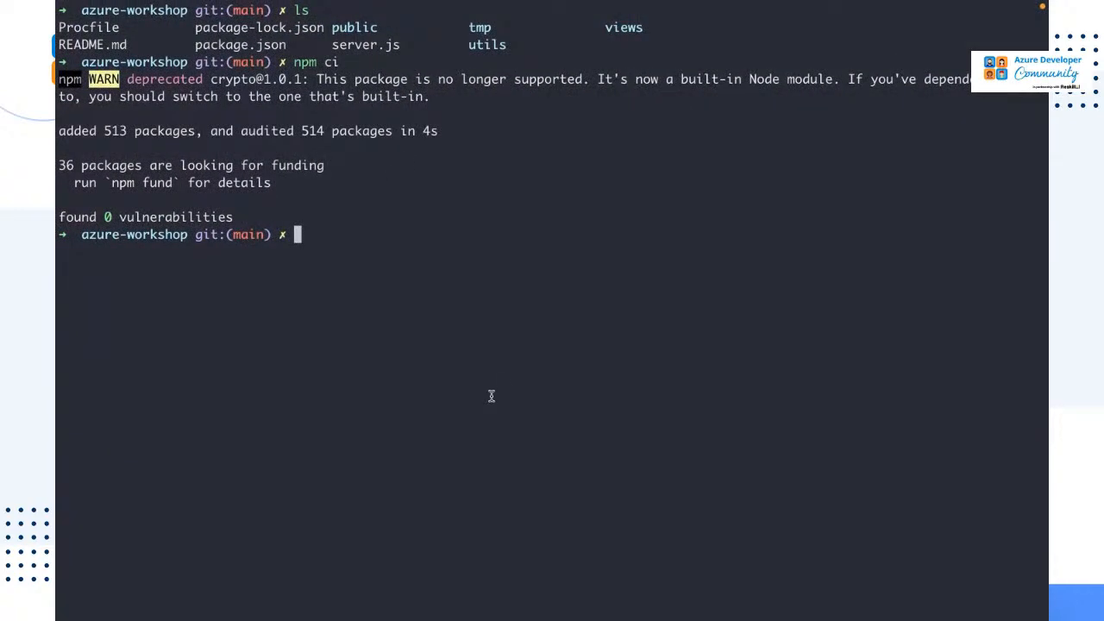
left_click_drag(348, 63, 302, 62)
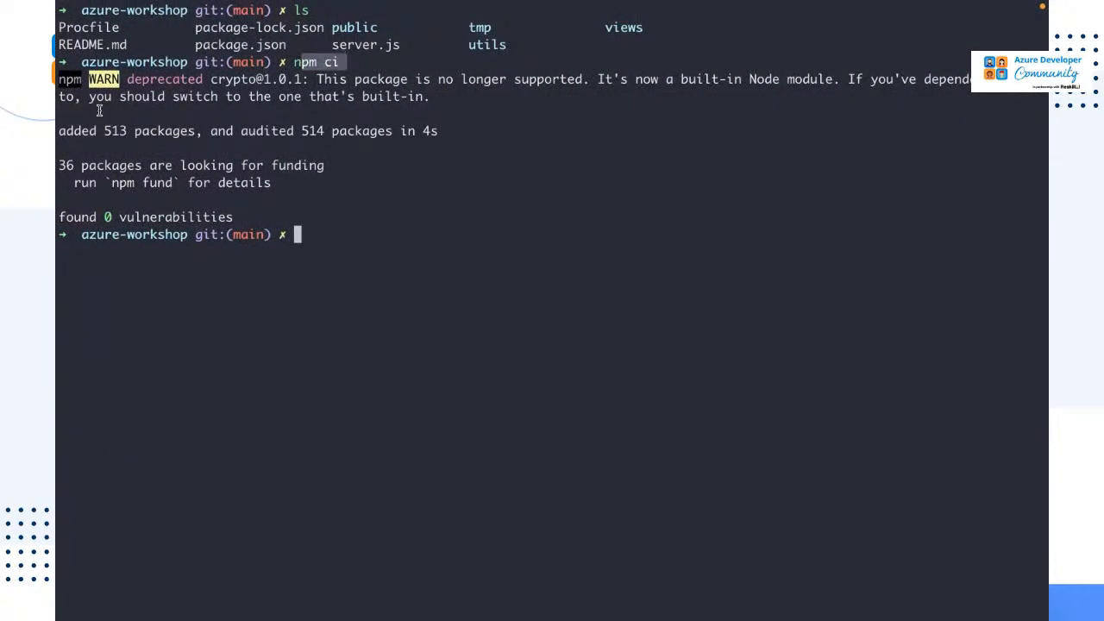
left_click_drag(58, 131, 201, 128)
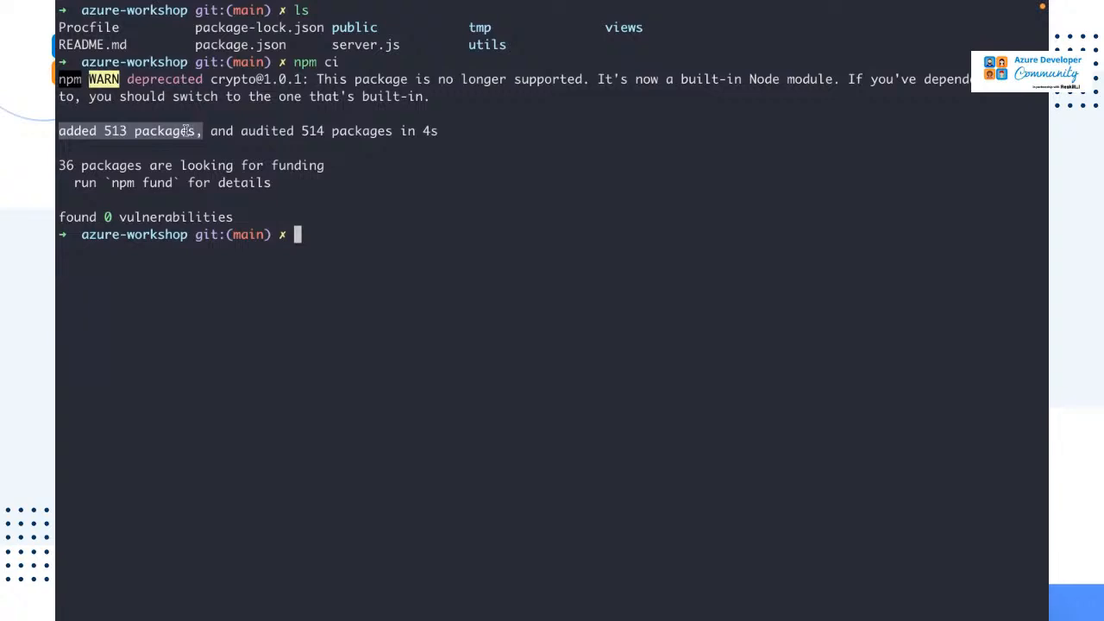
double_click(61, 166)
left_click(309, 234)
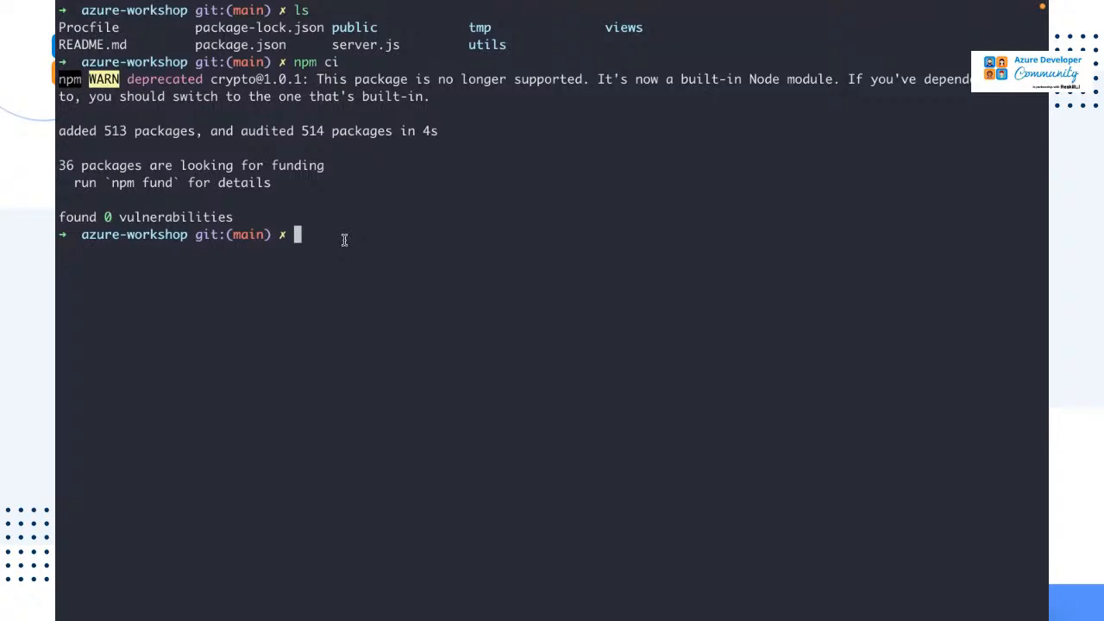
- Clear the terminal and start the project with npm start
key("ctrl+l")
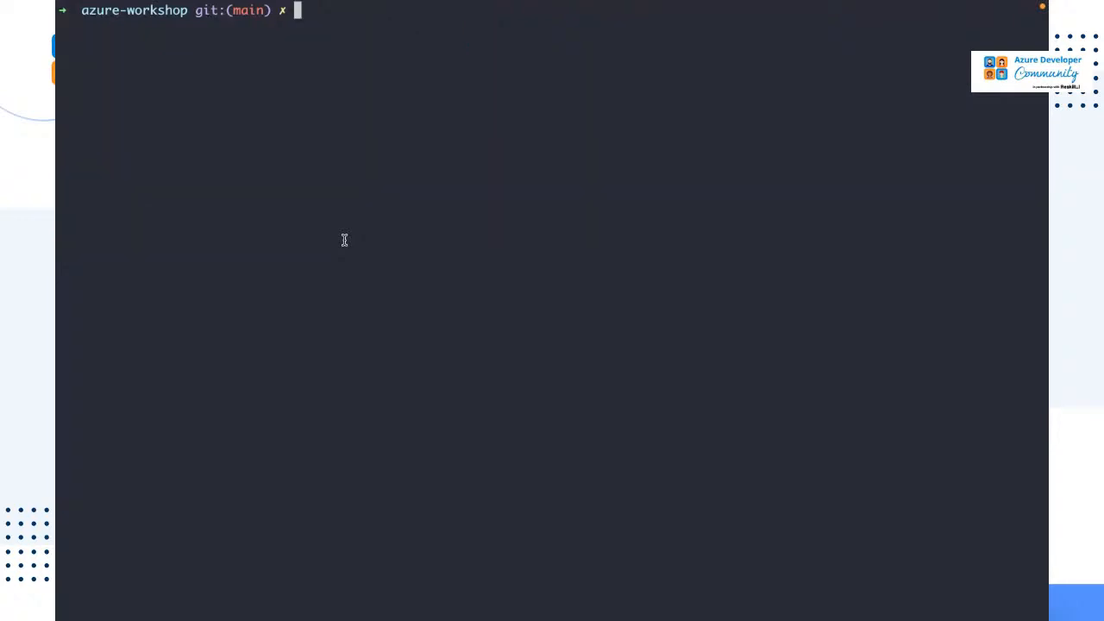
type("npm start")
key("Return")
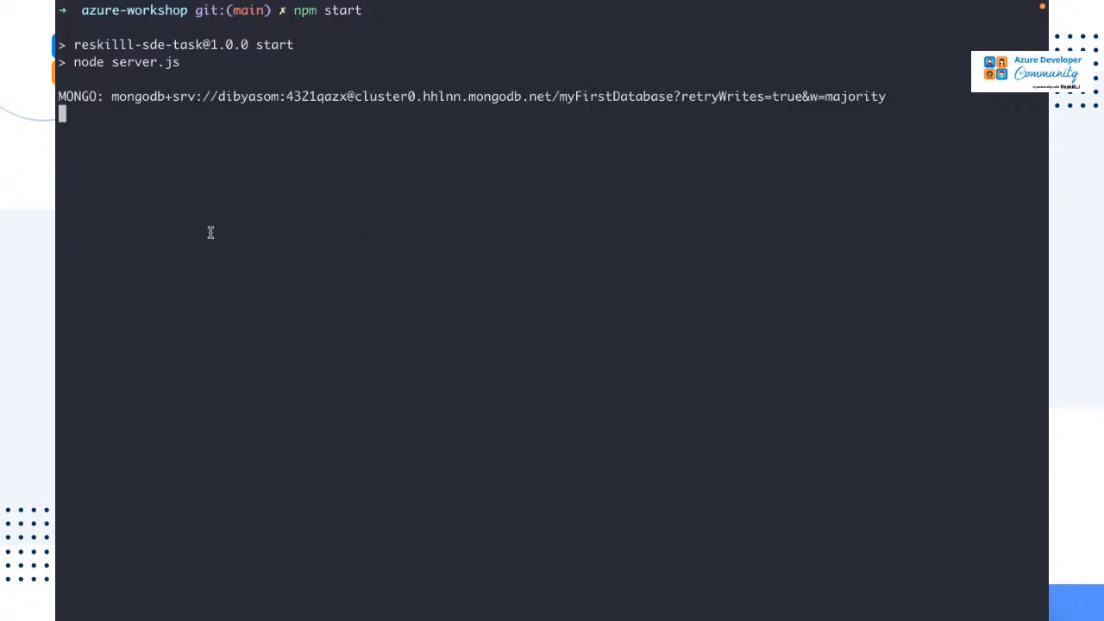
- Switch to Visual Studio Code, show server.js in the main editor group and close its duplicate beside the README preview
key("ctrl+Right")
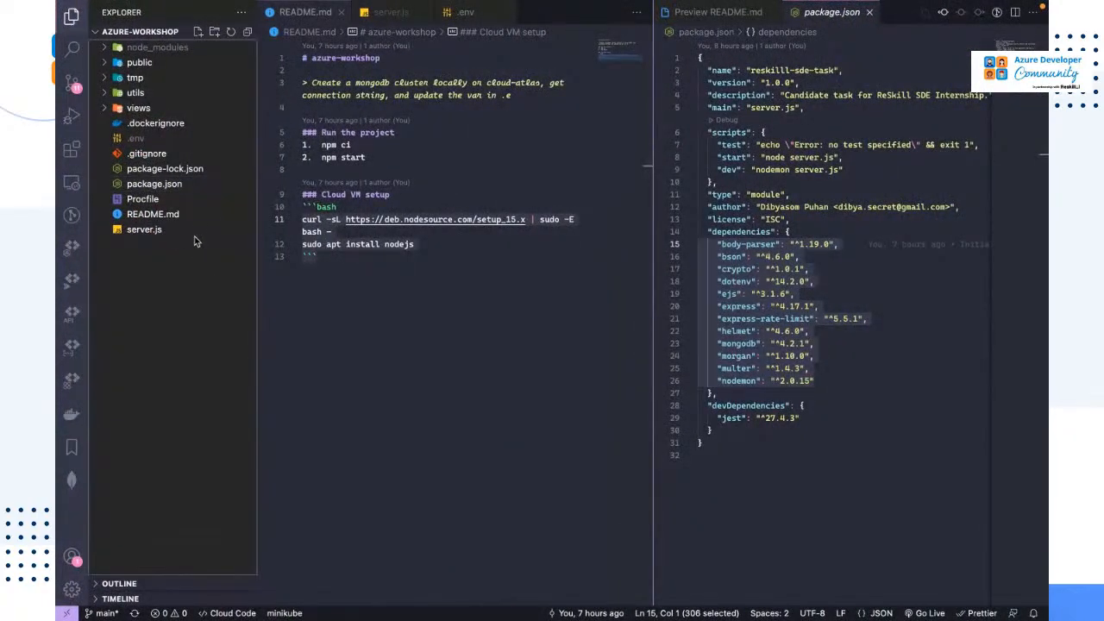
left_click(198, 231)
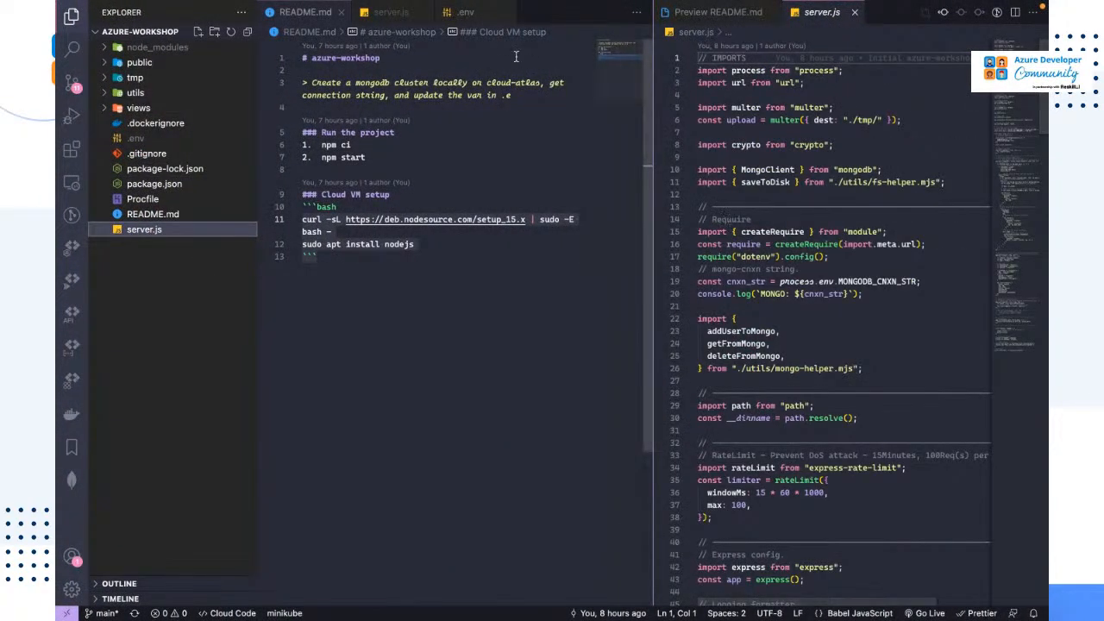
left_click(402, 15)
left_click(854, 12)
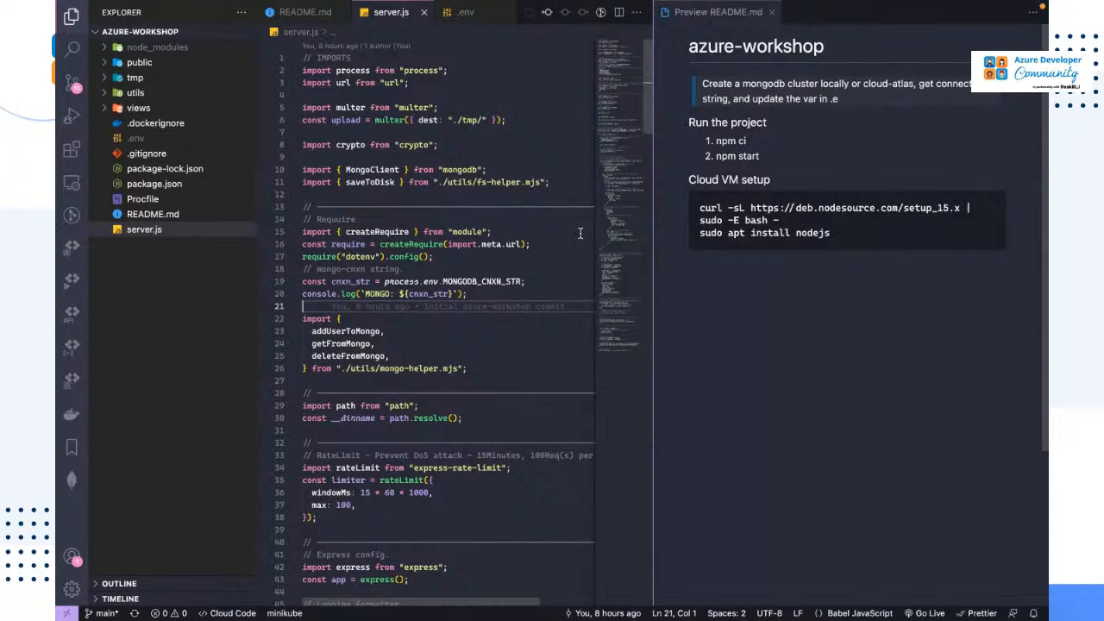
- Switch back to iTerm2 and highlight the server's listening messages and the 127.0.0.1 address in the printed URL
key("ctrl+Left")
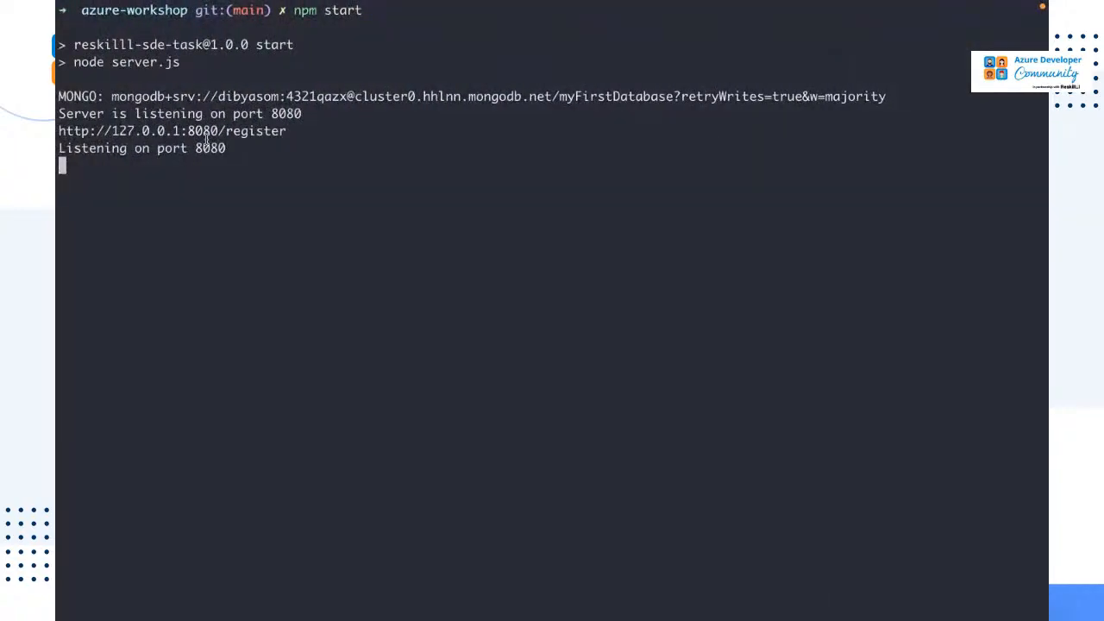
left_click_drag(234, 148, 57, 111)
left_click(206, 192)
left_click_drag(110, 131, 180, 126)
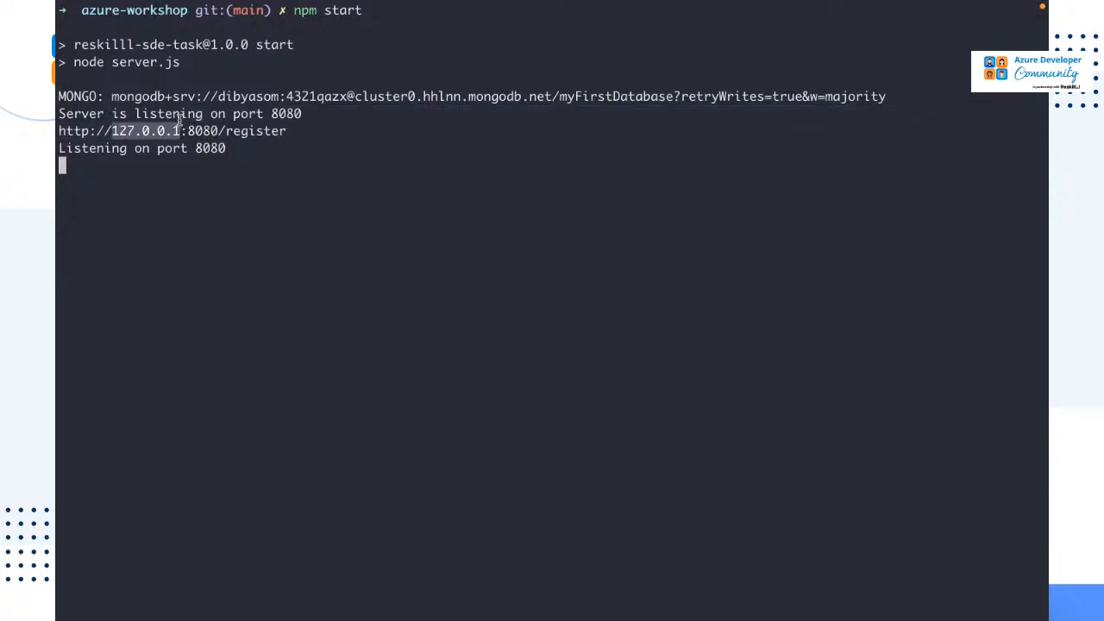
left_click(138, 141)
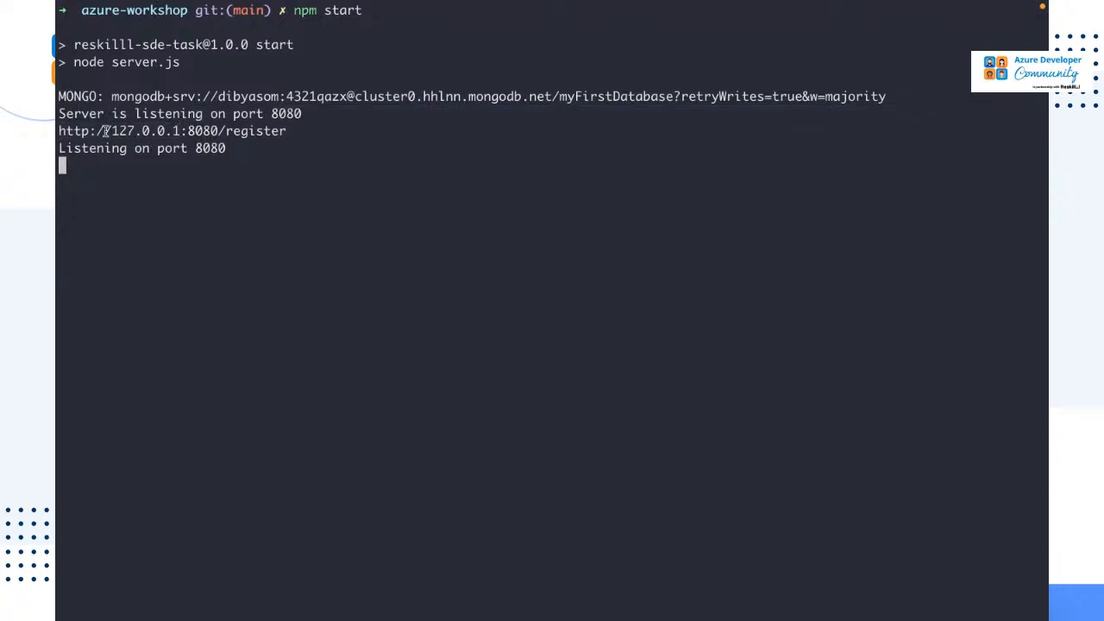
left_click_drag(107, 131, 182, 132)
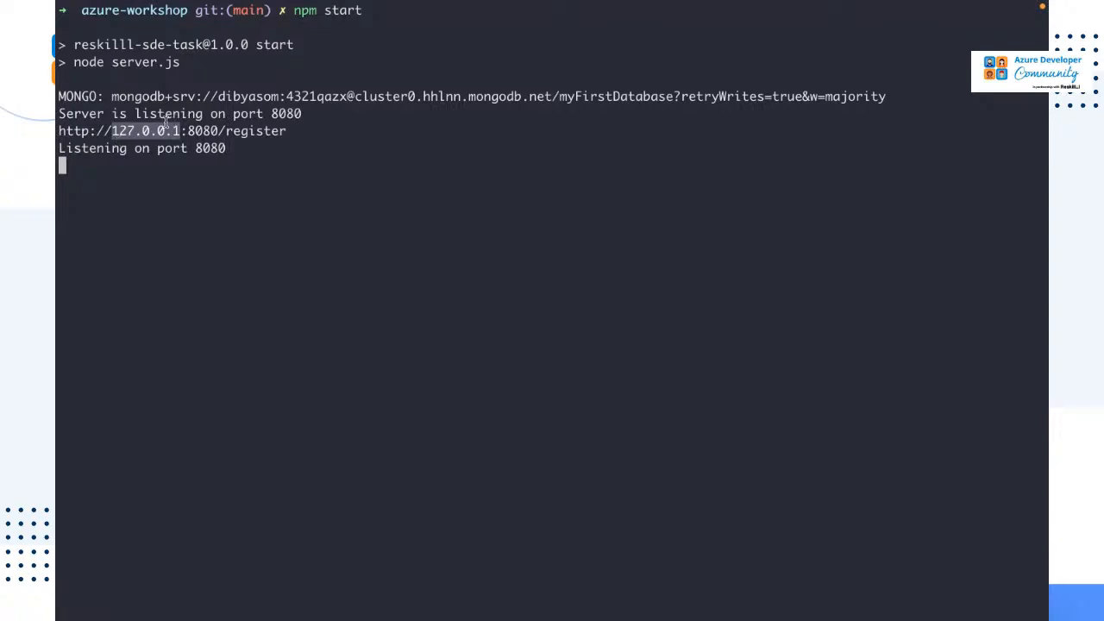
triple_click(149, 127)
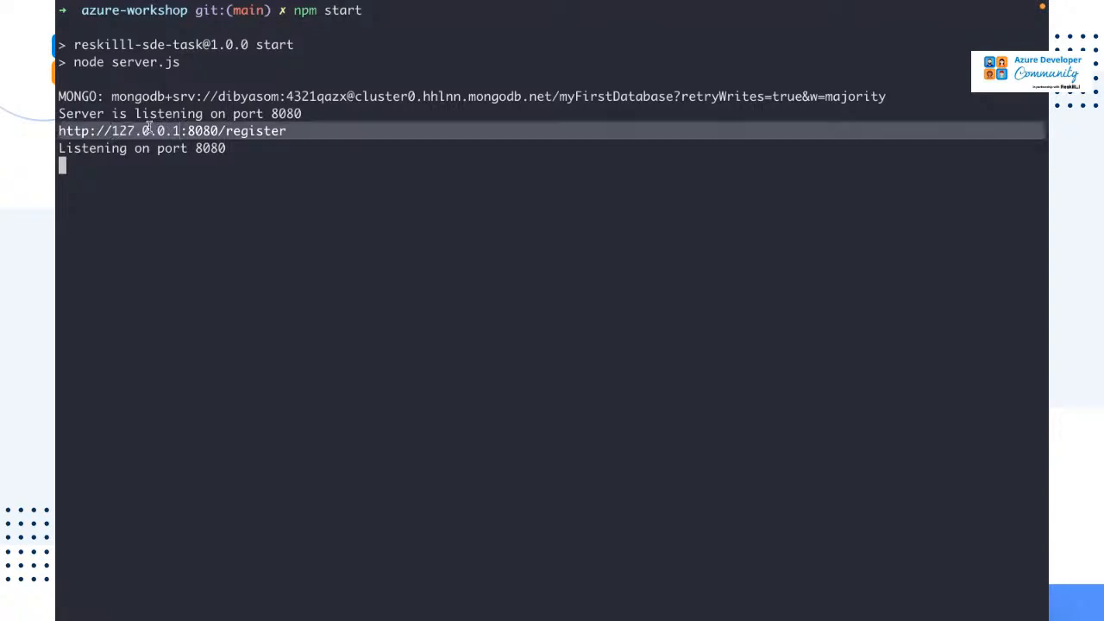
- Highlight the port 8080 and the register path in the server's printed URL
left_click(207, 138)
double_click(212, 132)
left_click(217, 131)
left_click_drag(216, 131, 188, 131)
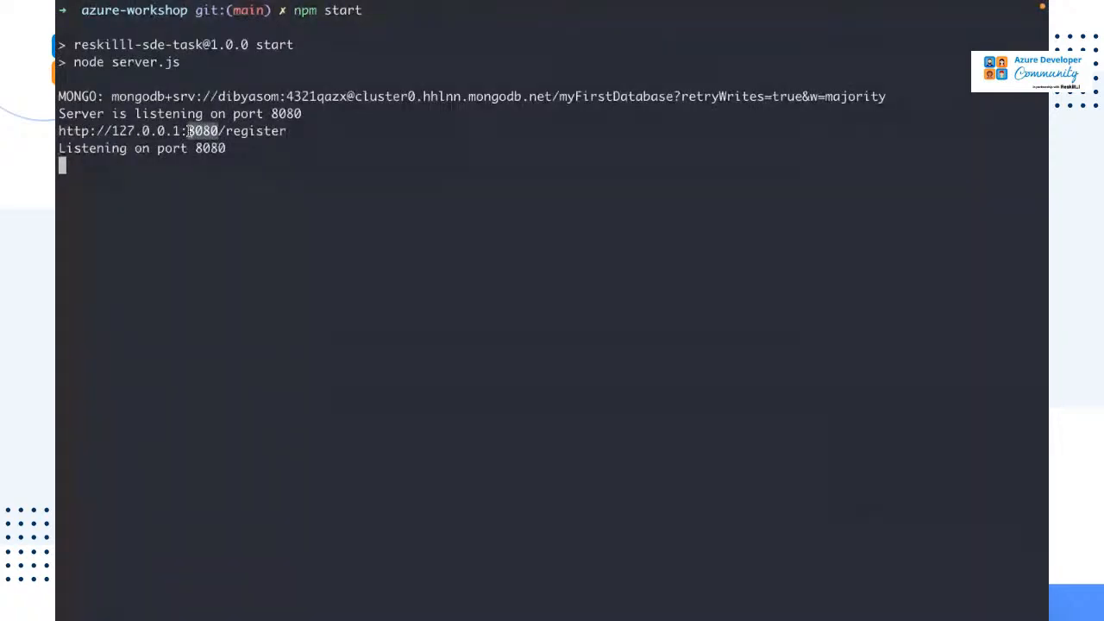
left_click(252, 141)
left_click_drag(287, 130, 223, 129)
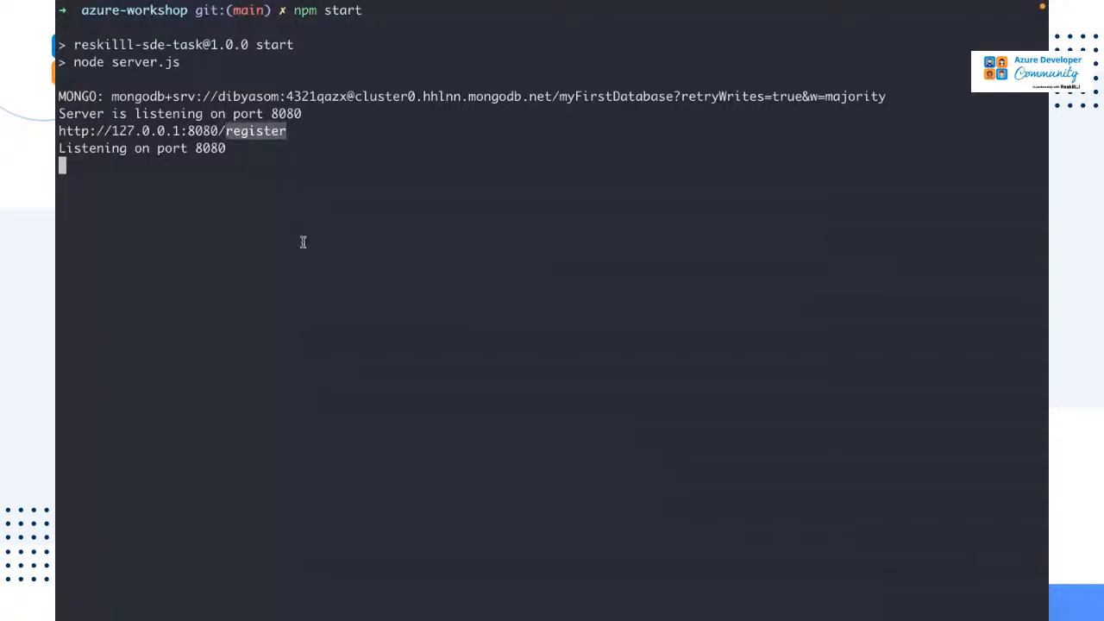
- Switch to Chrome, open a new tab and start entering the 127.0.0.1 server address
key("ctrl+Right")
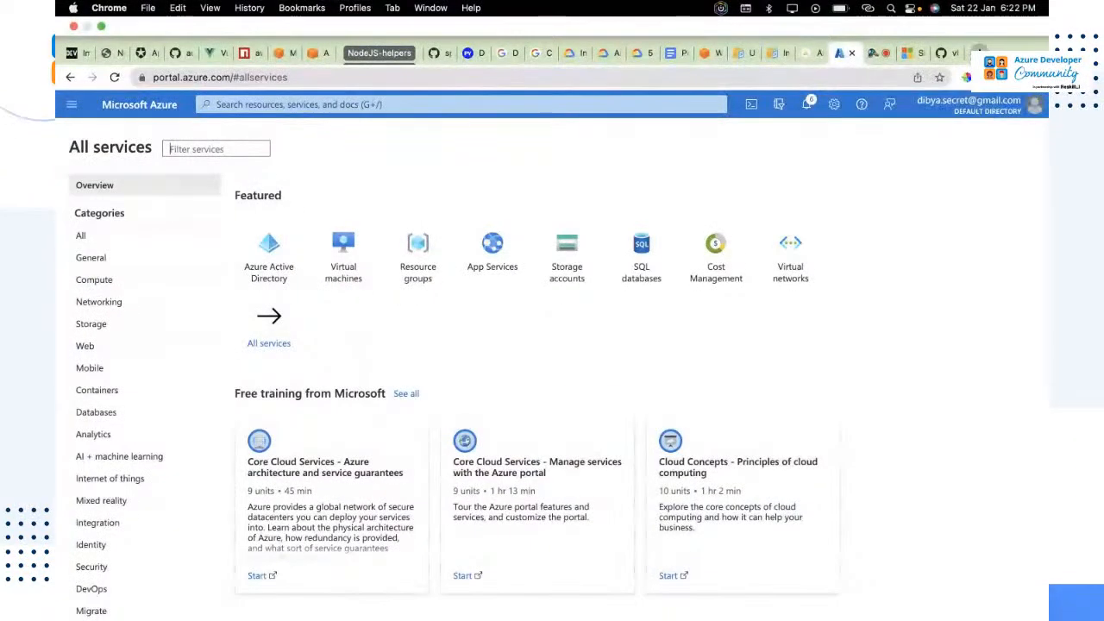
key("super+t")
type("12")
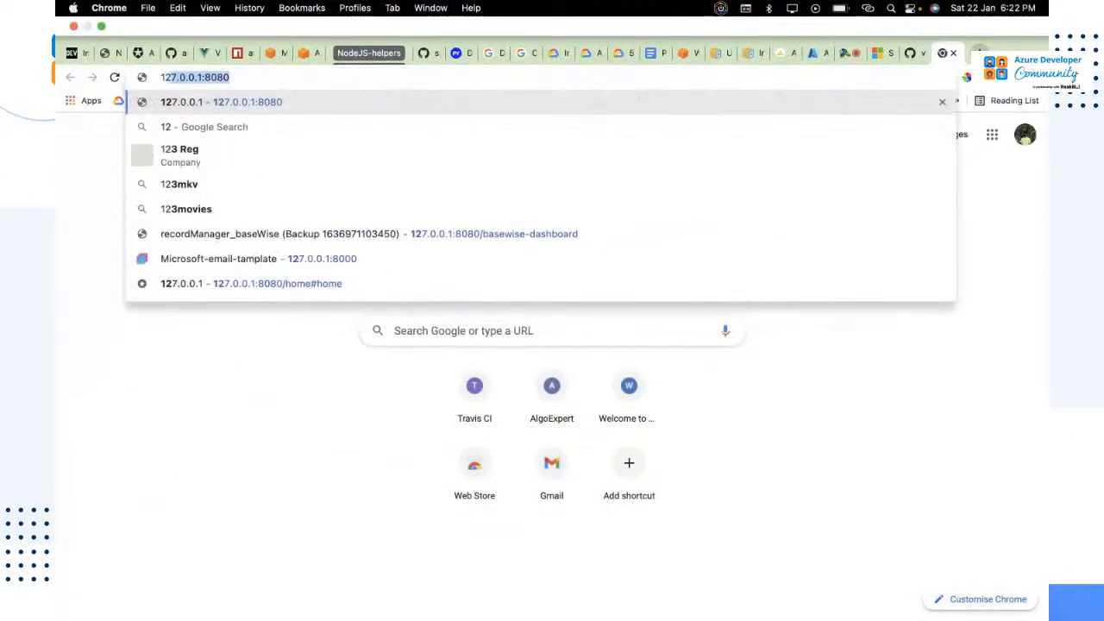
type("7.0.0.")
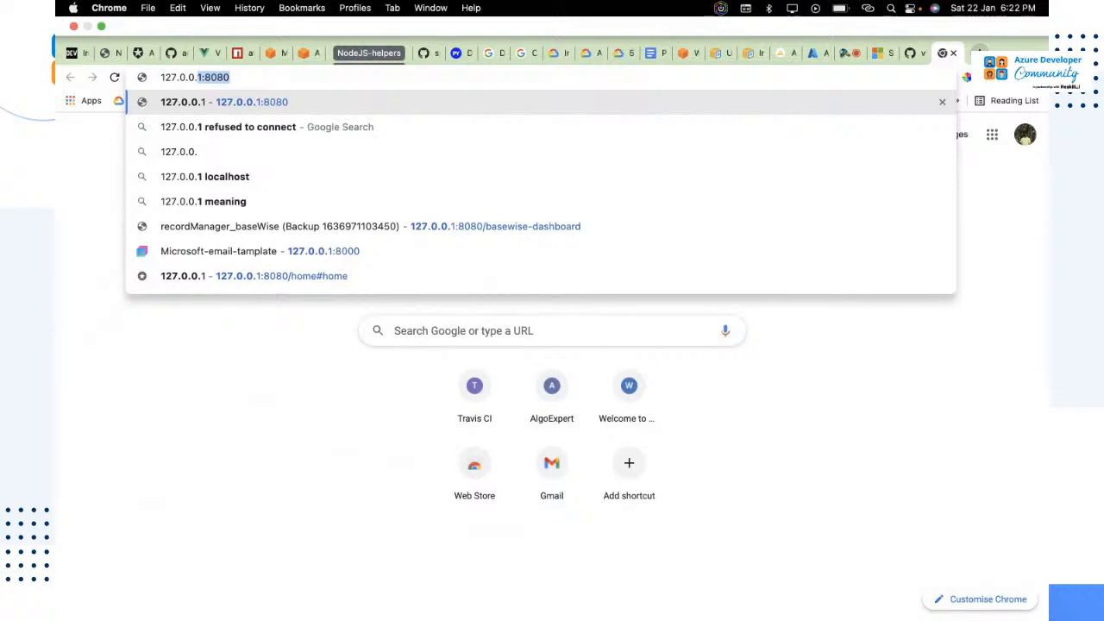
type("1:800")
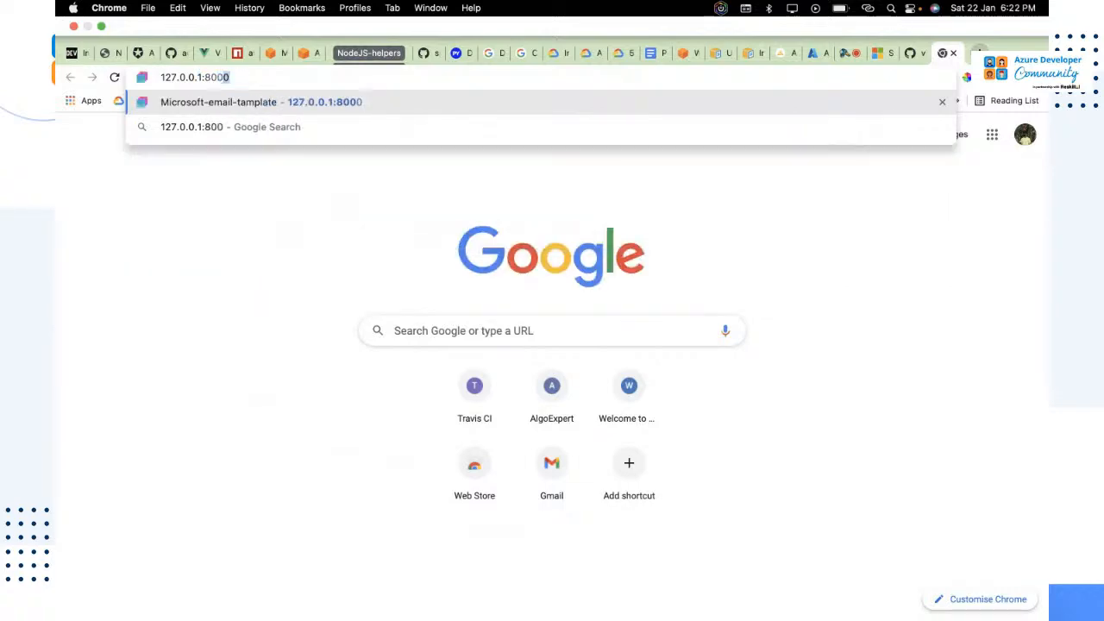
key("ctrl+Left")
key("ctrl+Left")
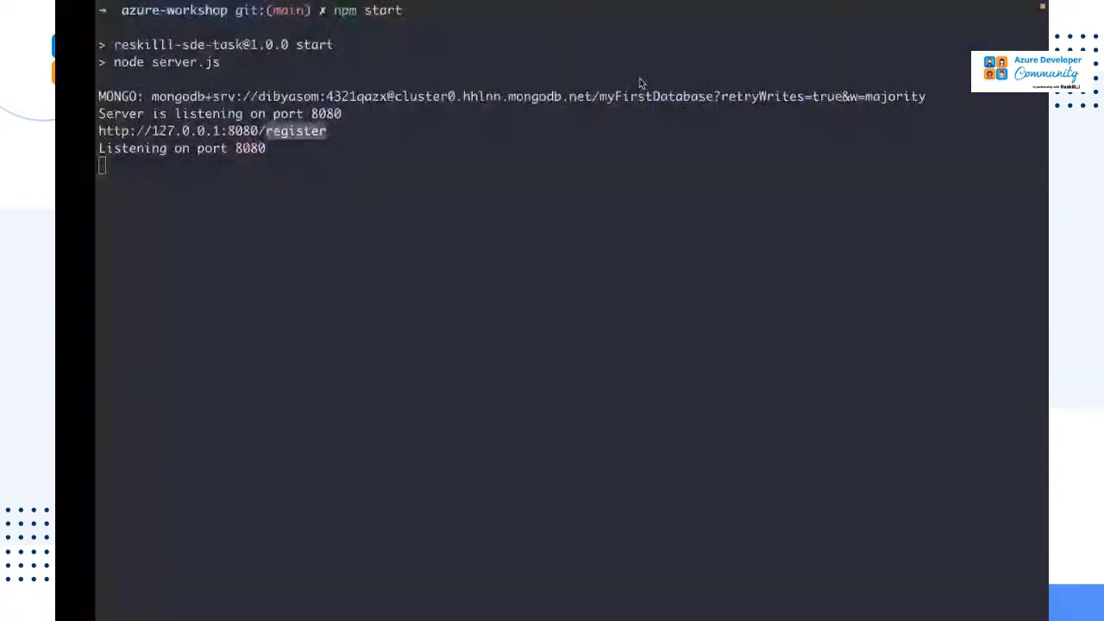
left_click_drag(291, 130, 59, 132)
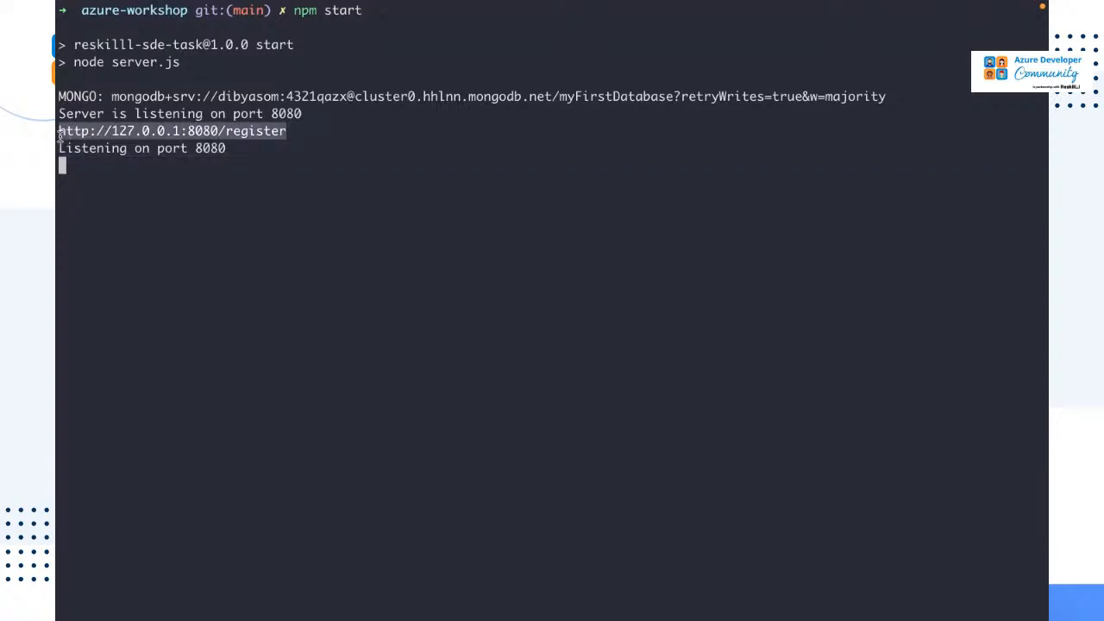
key("ctrl+Right")
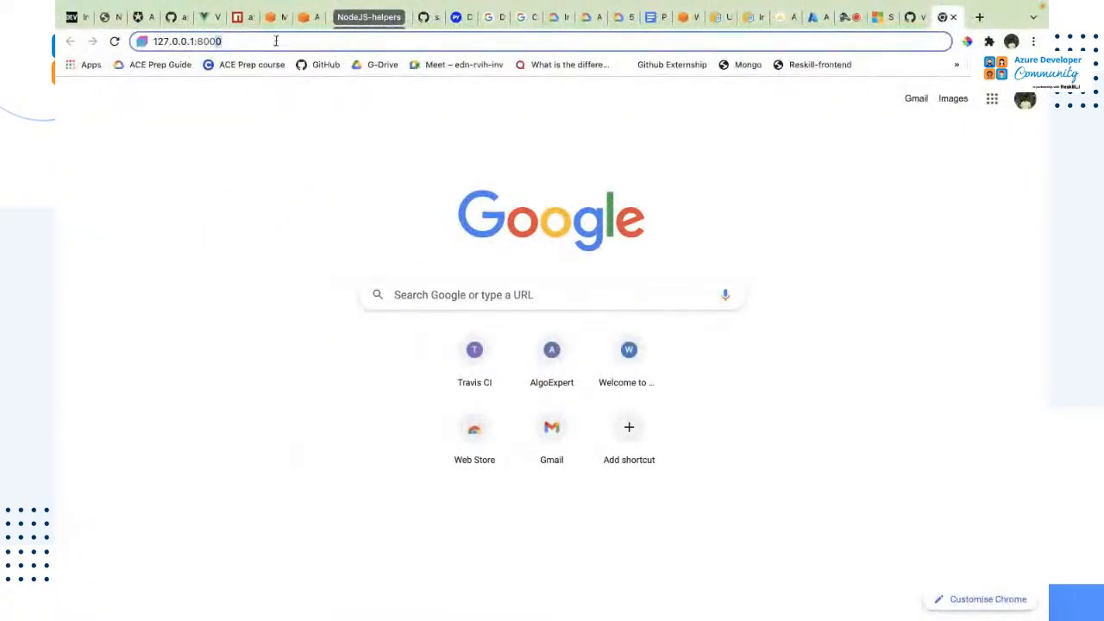
left_click(276, 40)
type("127.0.0.1:8080/register")
key("Return")
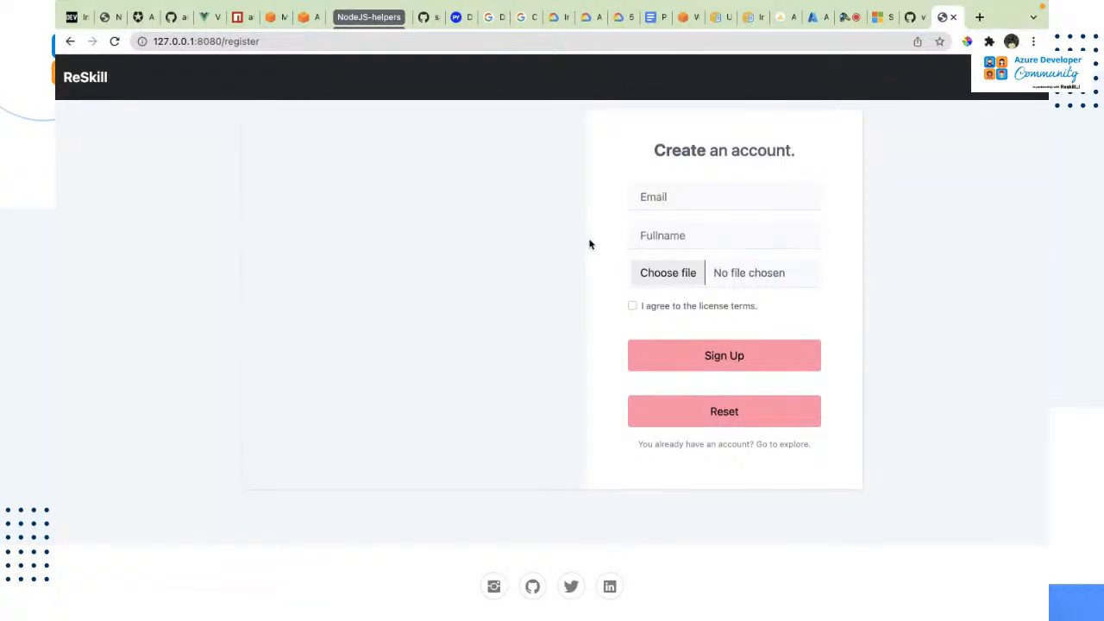
- Fill in the email and full name on the Create an account form from the saved suggestions
left_click(665, 197)
left_click(804, 187)
left_click(768, 203)
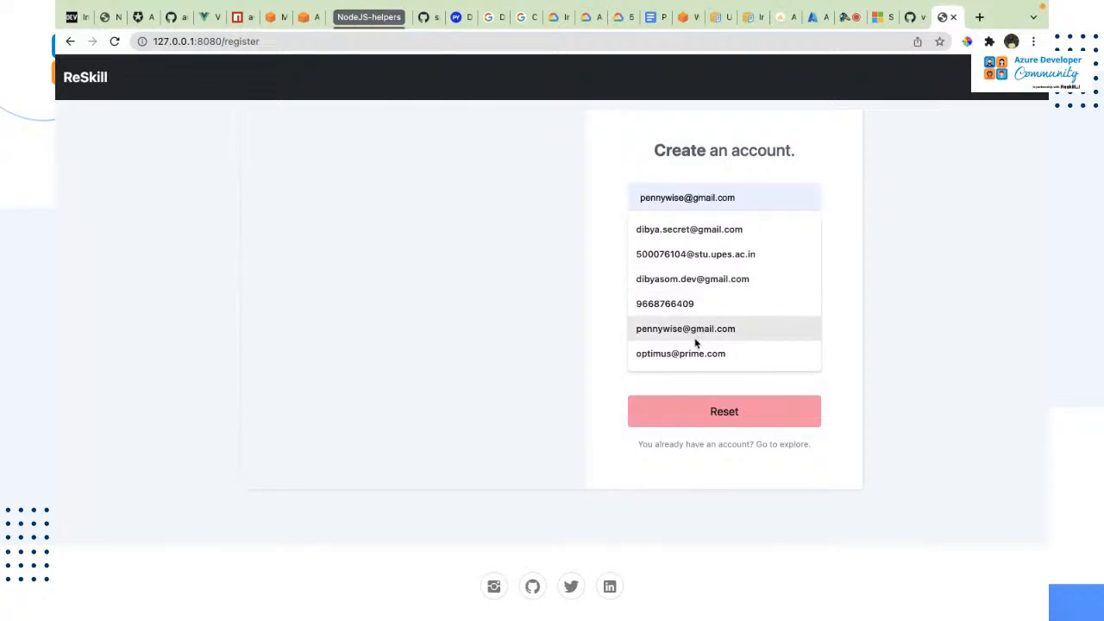
left_click(697, 354)
left_click(763, 230)
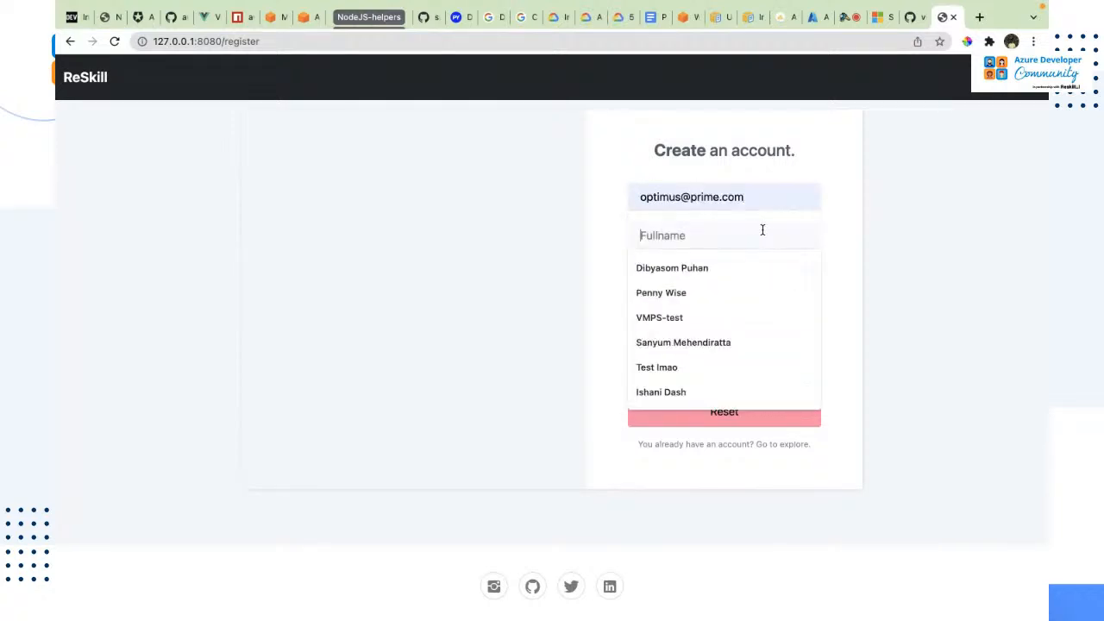
left_click(725, 268)
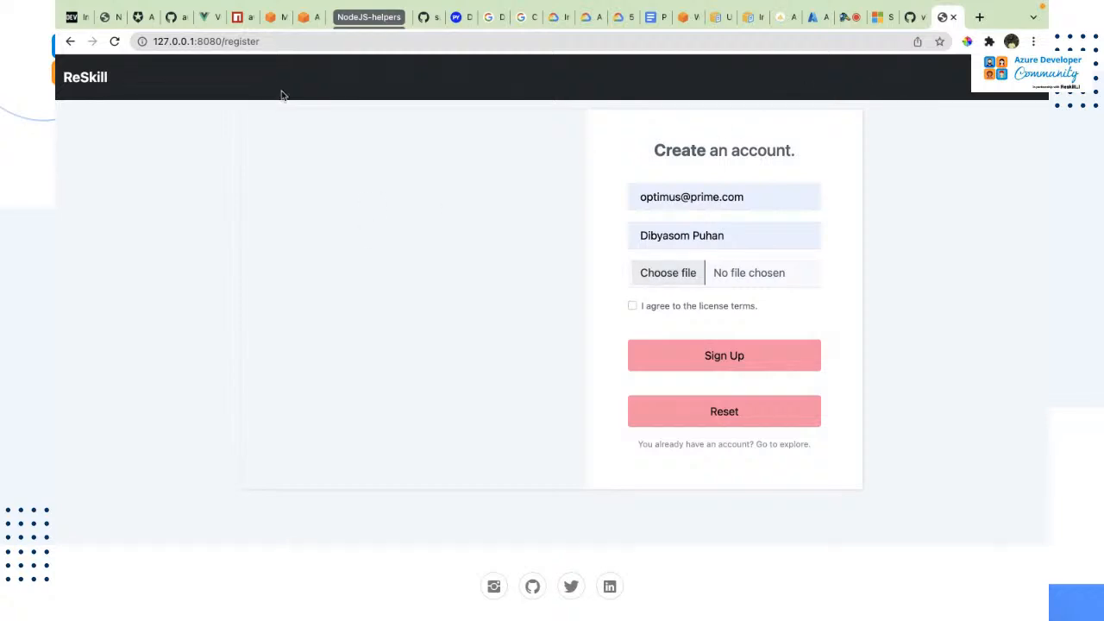
- Take the Chrome window out of full screen and agree to the license terms on the registration form
mouse_move(97, 4)
left_click(99, 27)
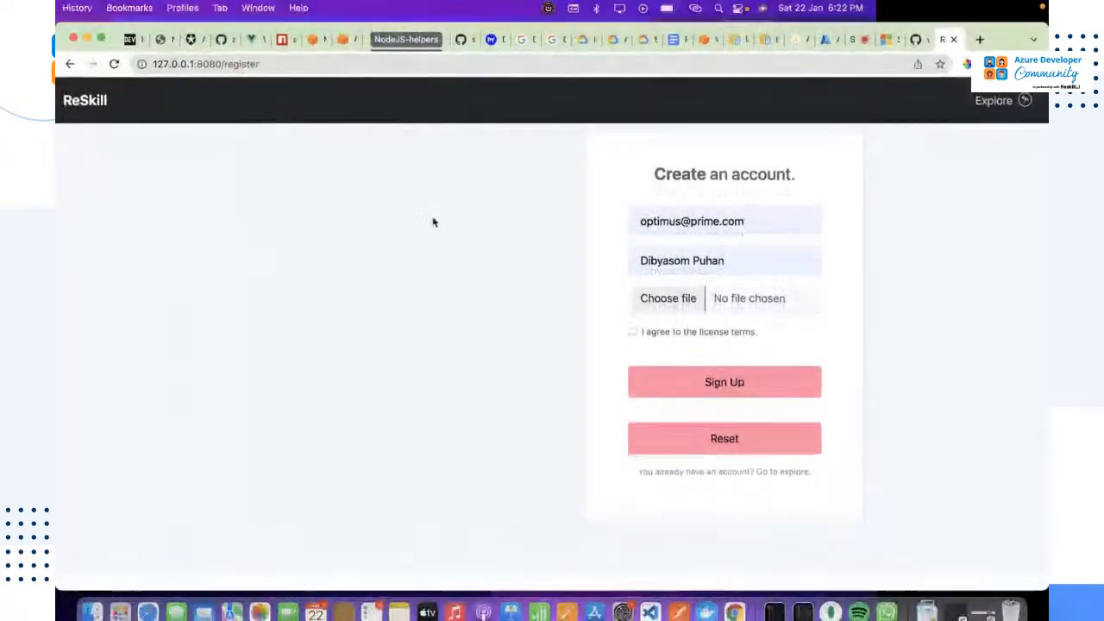
left_click(632, 332)
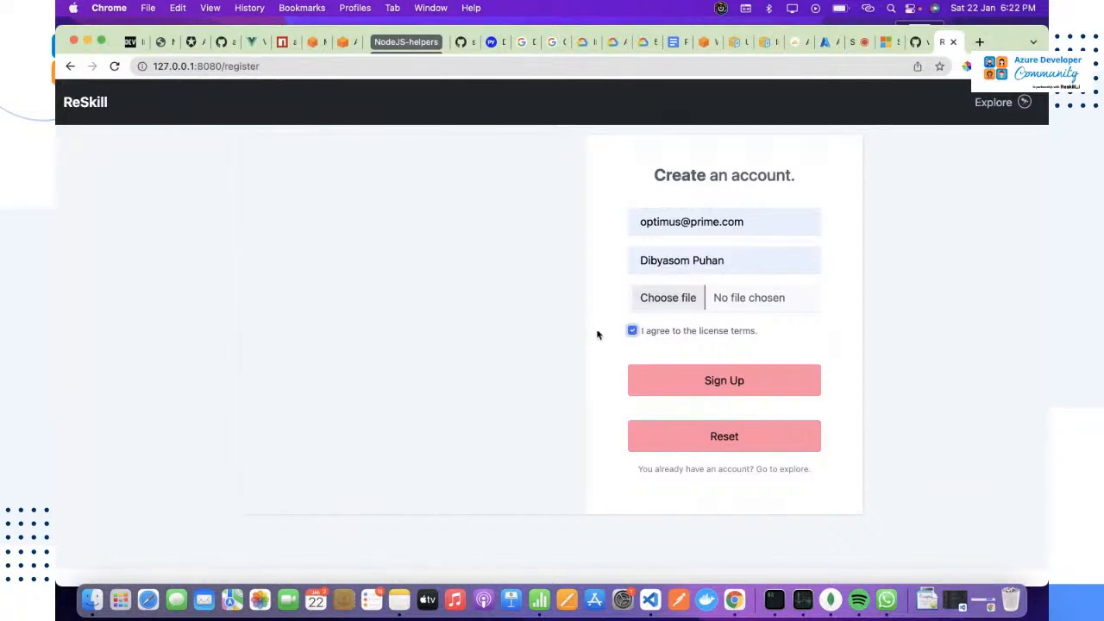
key("ctrl+Right")
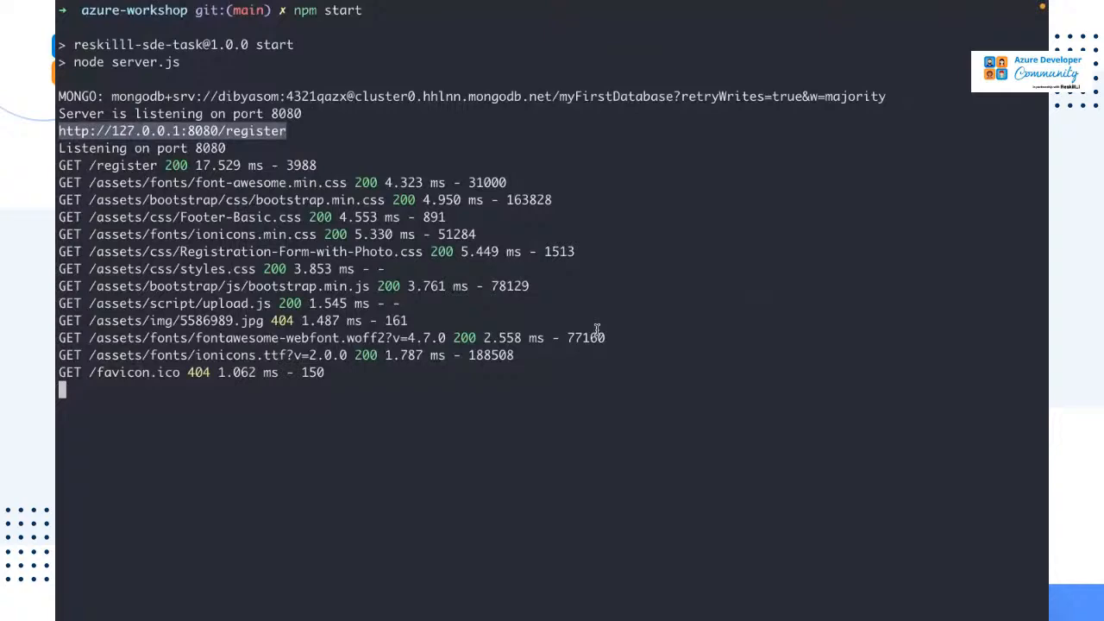
key("ctrl+Left")
key("super+space")
type("sm")
key("BackSpace")
key("BackSpace")
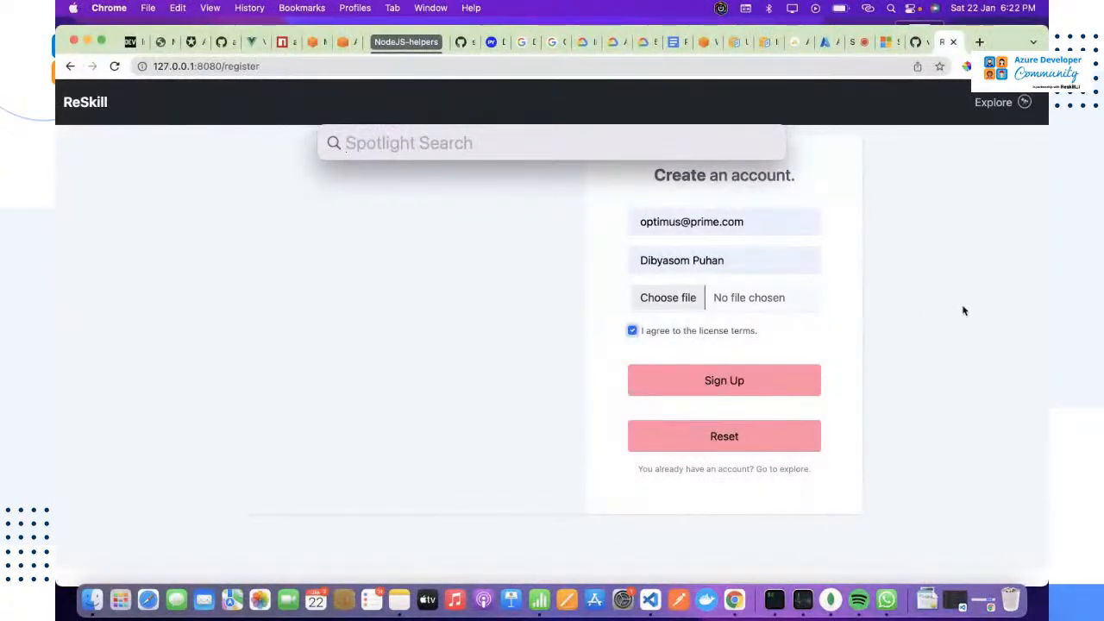
key("Escape")
- Close the registration page's tab in Chrome and switch to Safari
left_click(843, 69)
key("super+c")
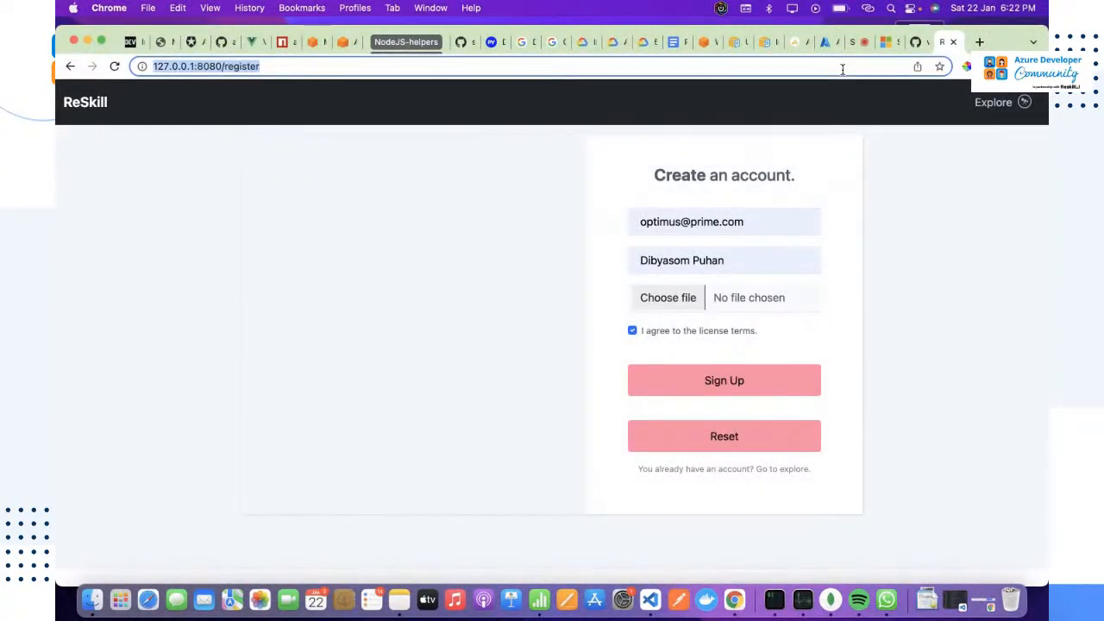
left_click(954, 43)
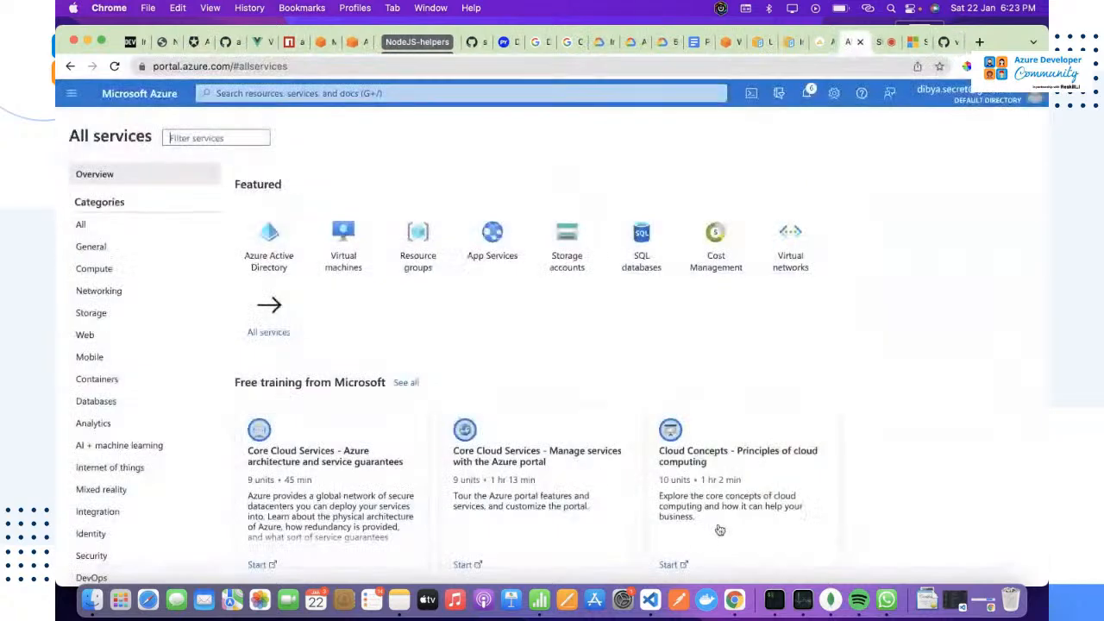
left_click(120, 600)
left_click(148, 600)
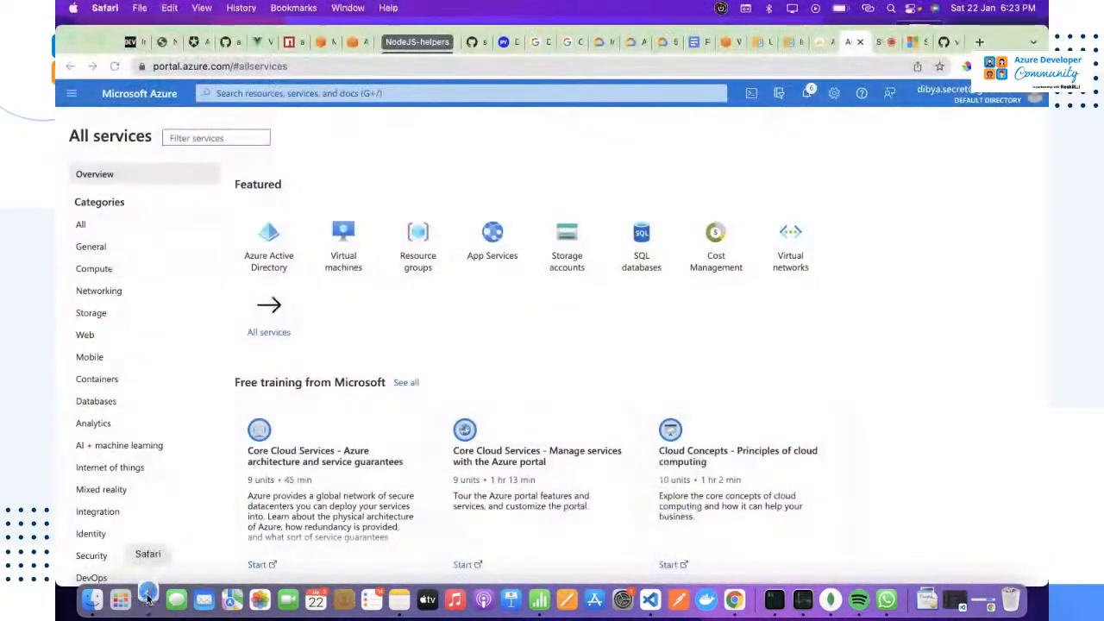
key("super+n")
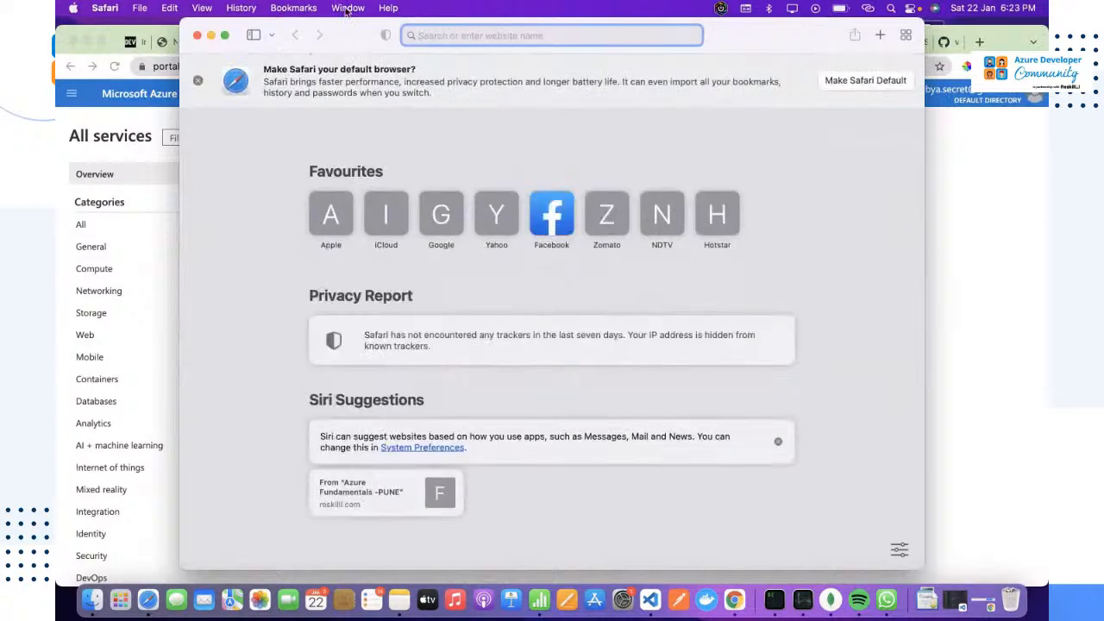
left_click(223, 39)
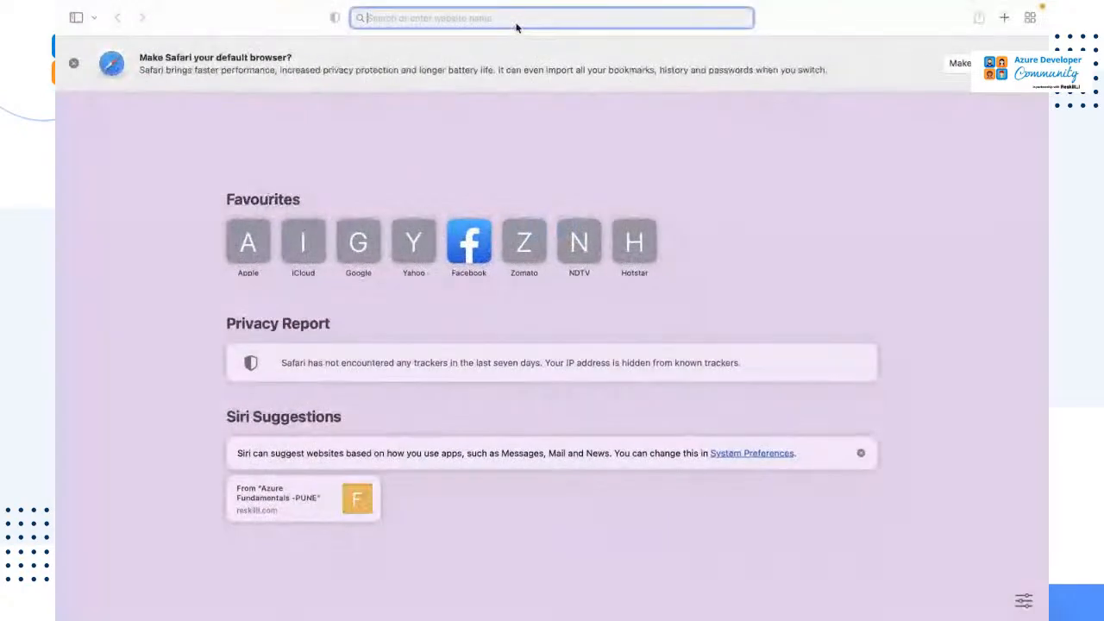
key("super+v")
key("Return")
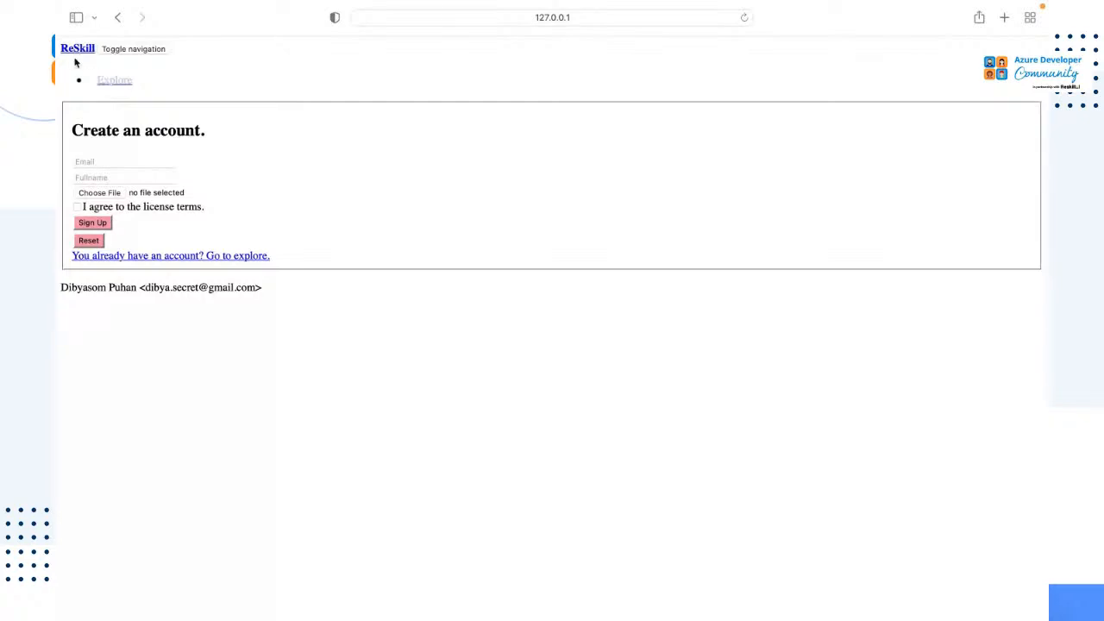
- Enter the account's email address and full name on the Create an account form
left_click(93, 162)
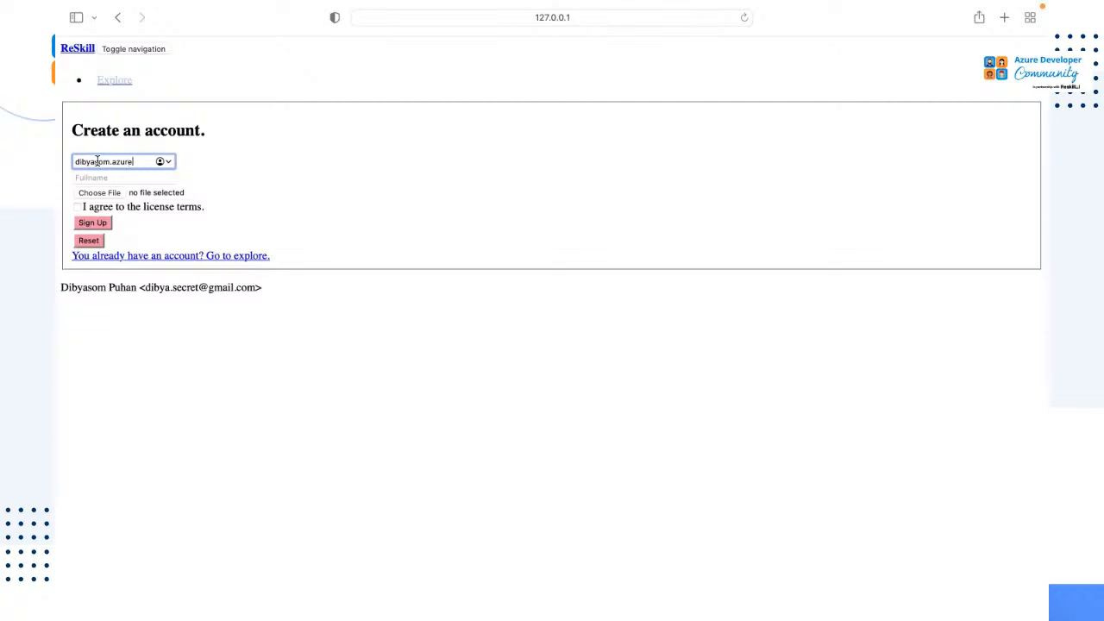
type("ail.com")
key("Tab")
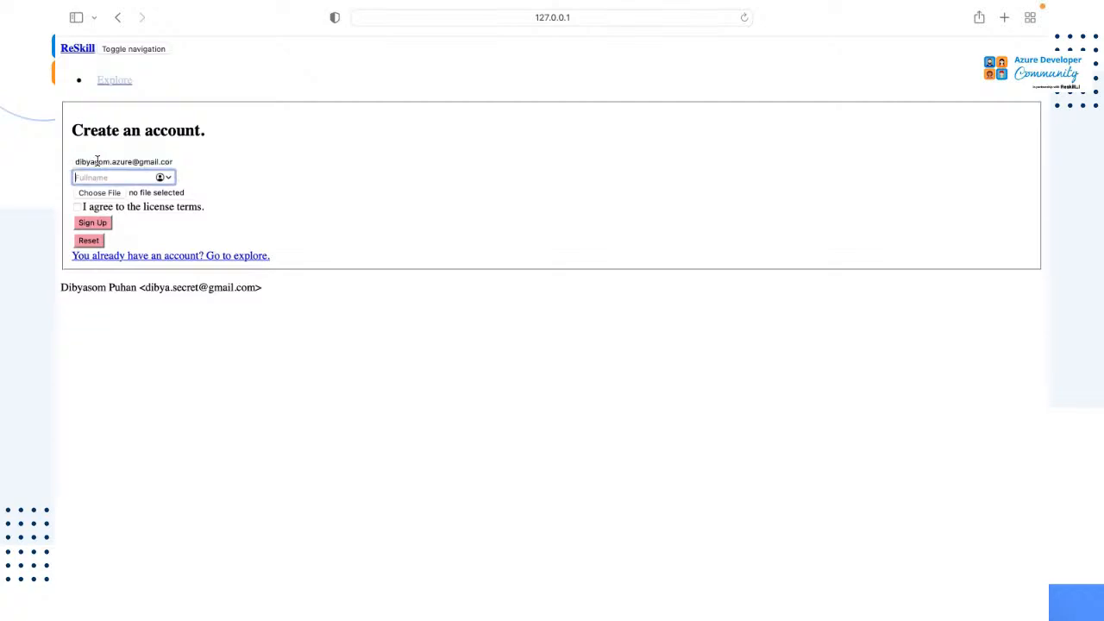
type("Dibyasom Puhan")
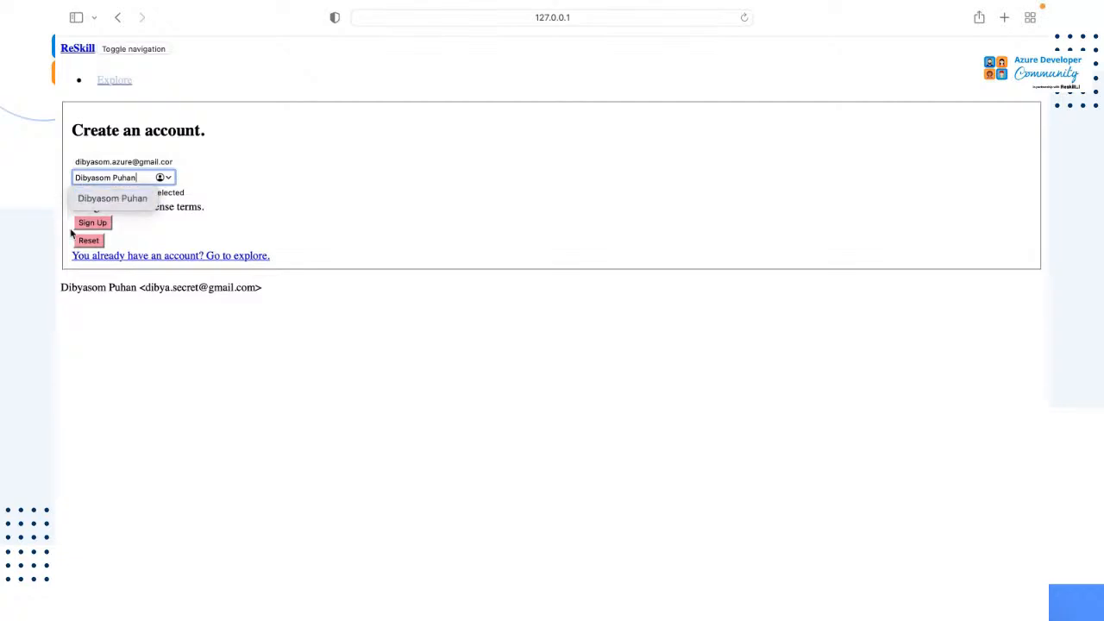
left_click(215, 212)
- Attach the JPG whose name starts with 136225b9 from Downloads and try to submit the registration form
left_click(112, 195)
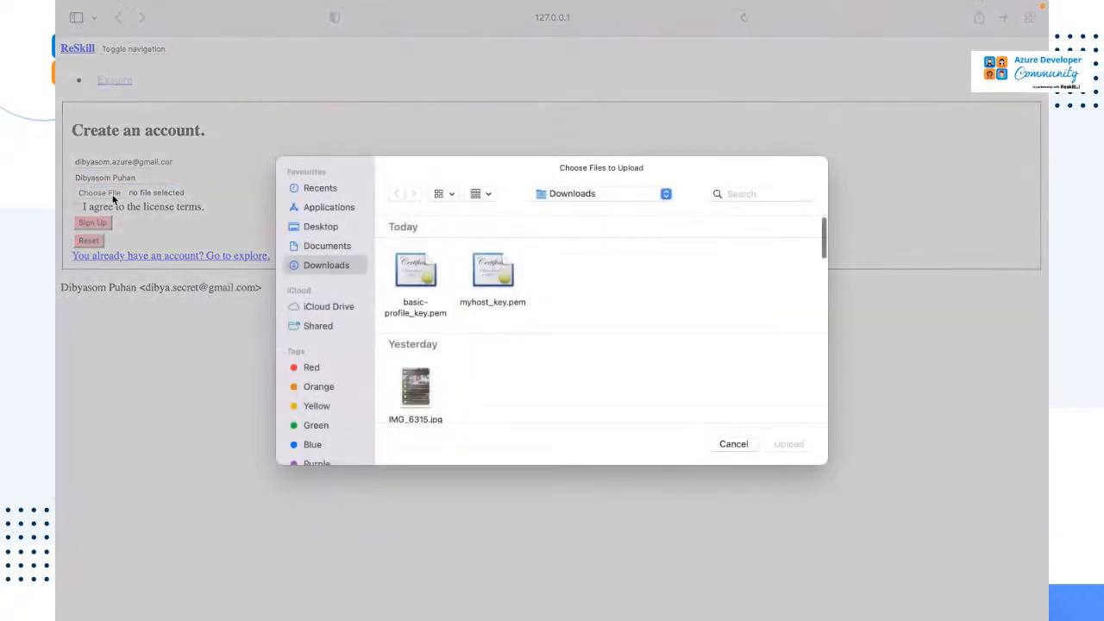
scroll(406, 336, "down", 5)
scroll(414, 347, "down", 2)
scroll(413, 348, "up", 2)
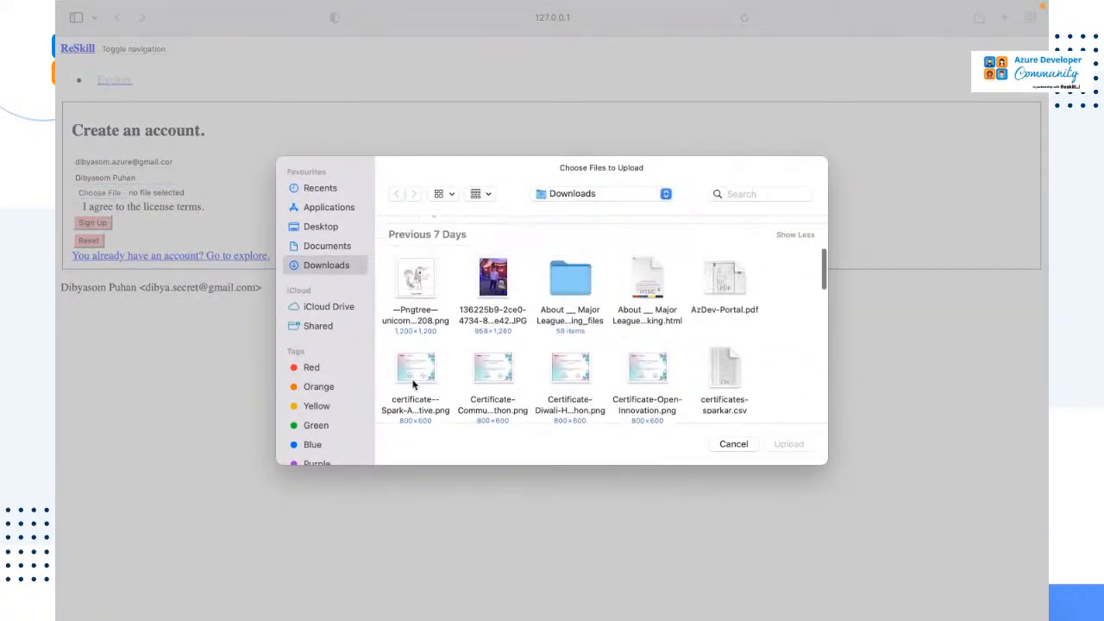
double_click(481, 319)
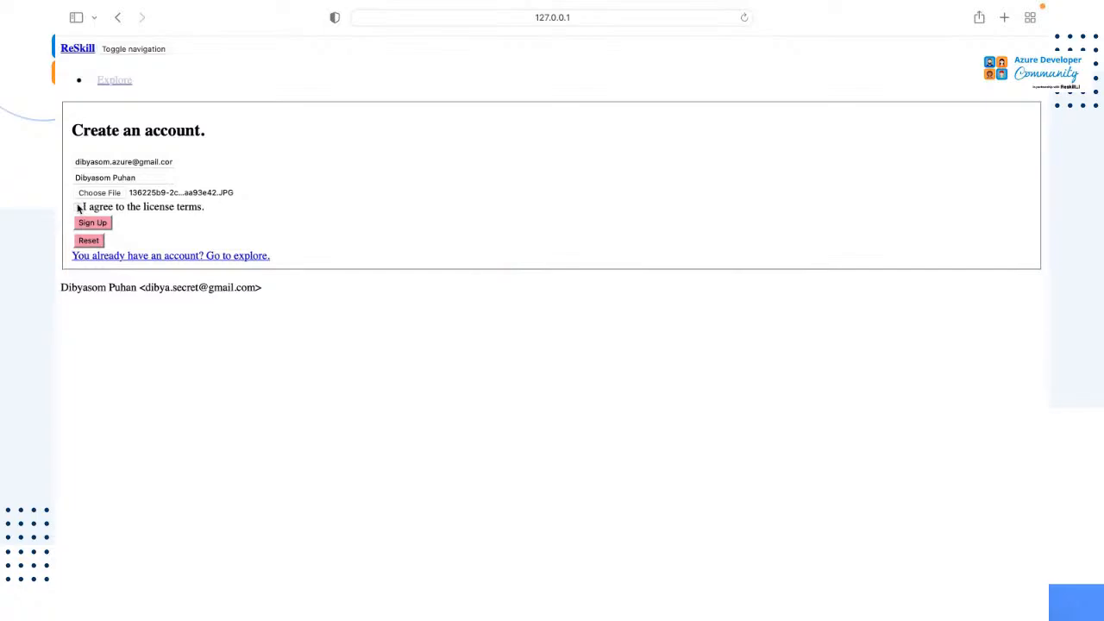
left_click(95, 225)
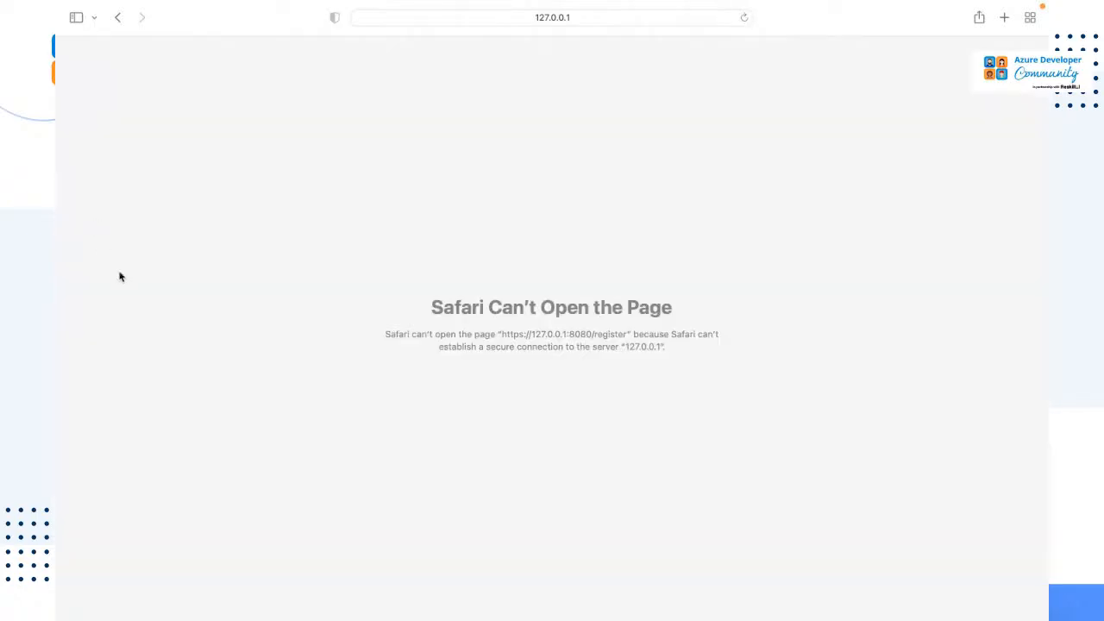
- Take Safari out of full screen, reveal the page's full address and close the window
mouse_move(112, 3)
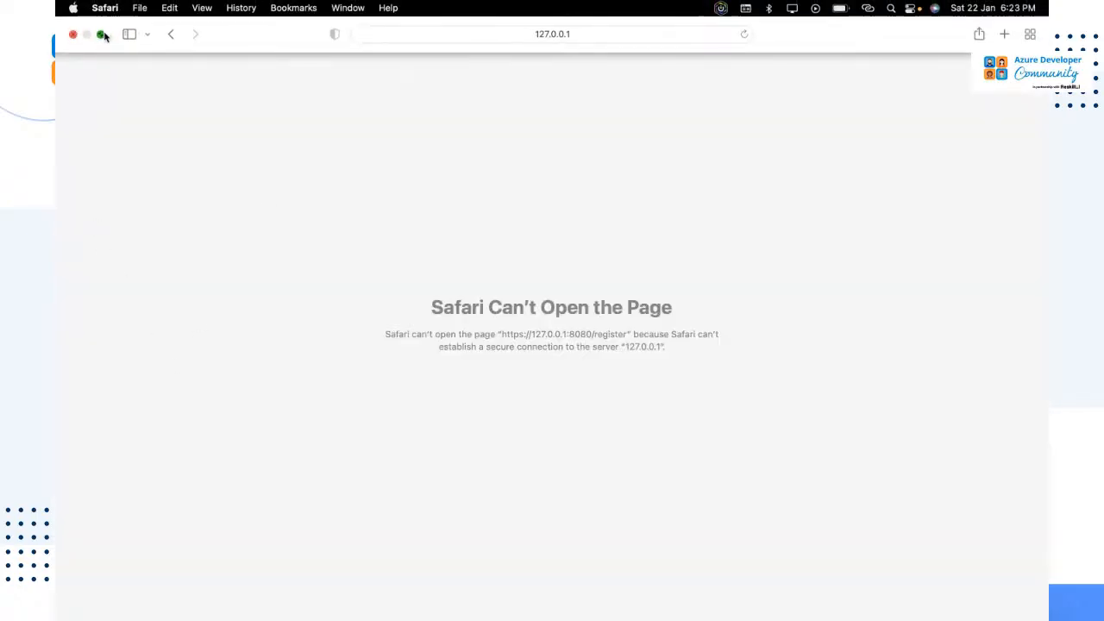
left_click(101, 34)
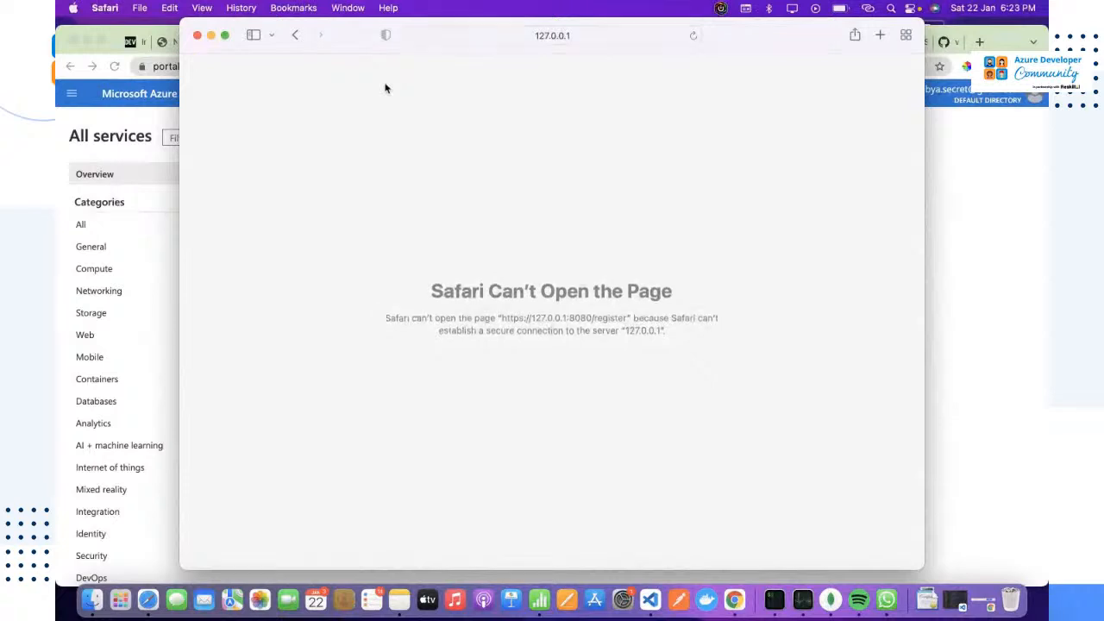
left_click(547, 36)
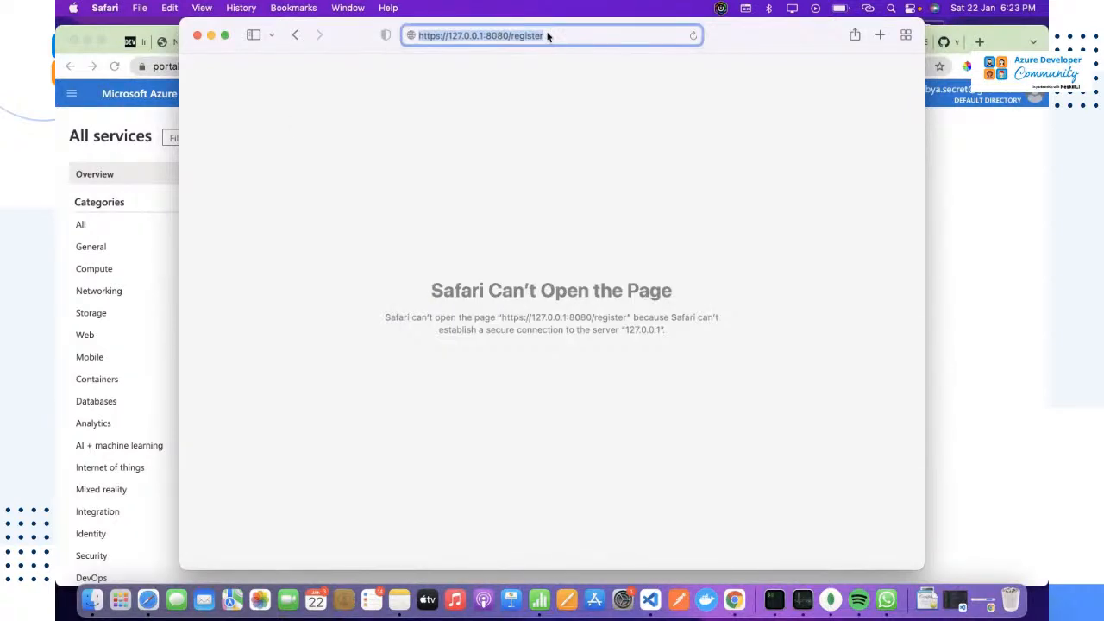
left_click(548, 37)
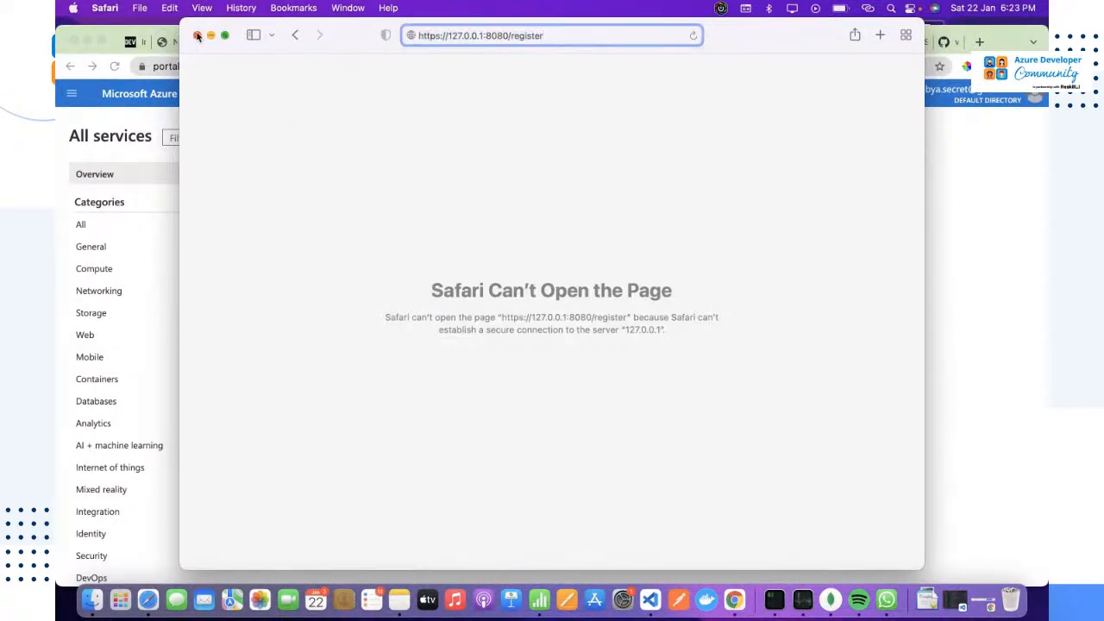
left_click(197, 35)
- Return to Chrome and load localhost:8080 in a new tab
left_click(944, 43)
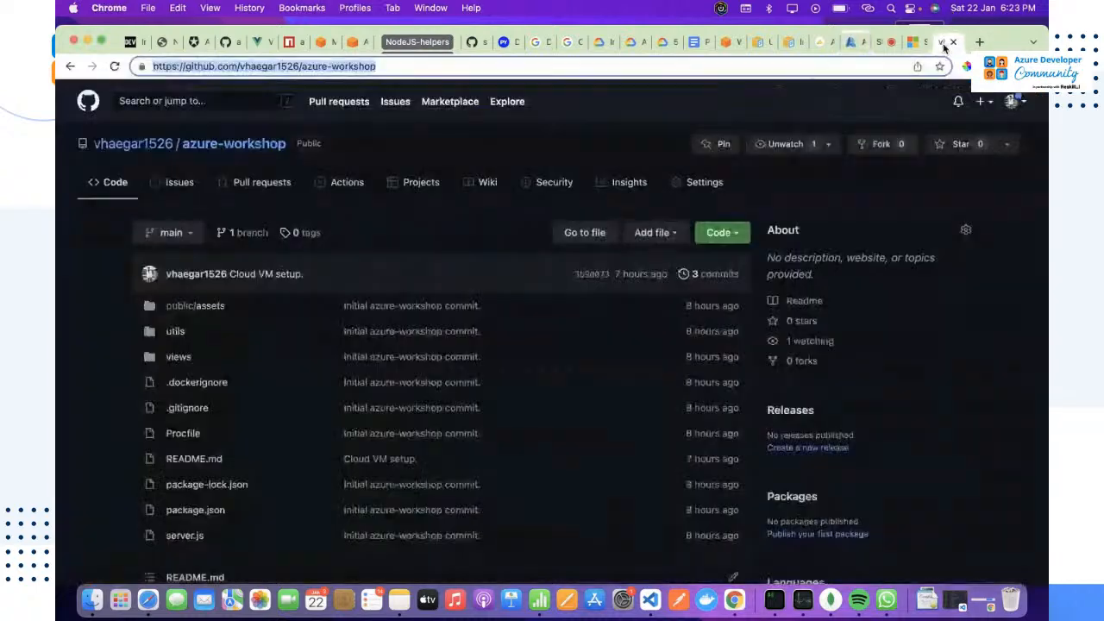
left_click(819, 43)
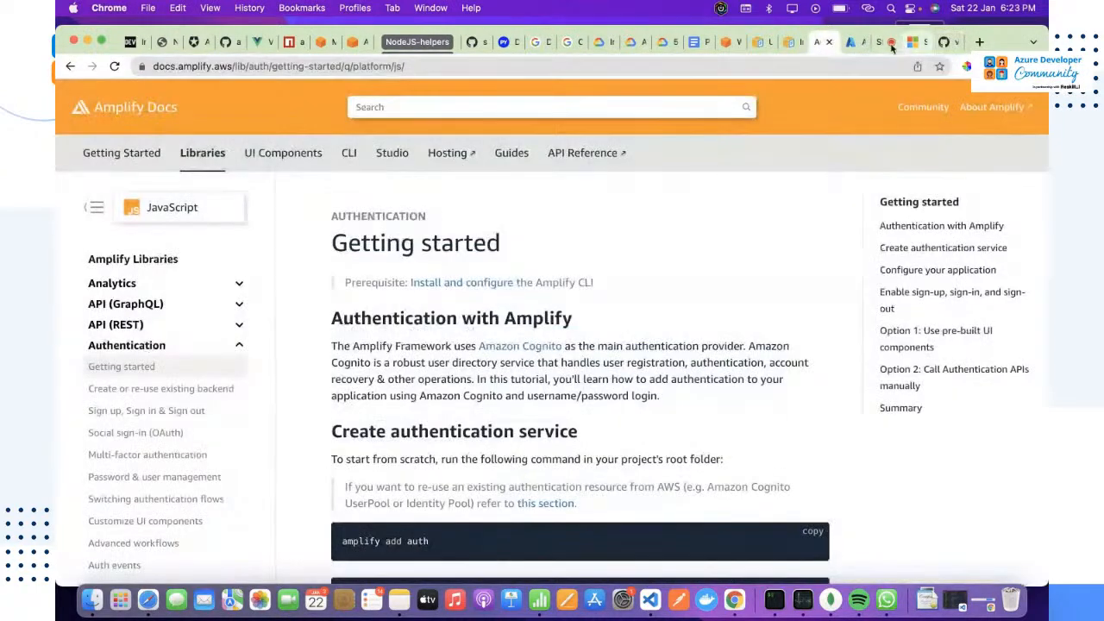
left_click(914, 42)
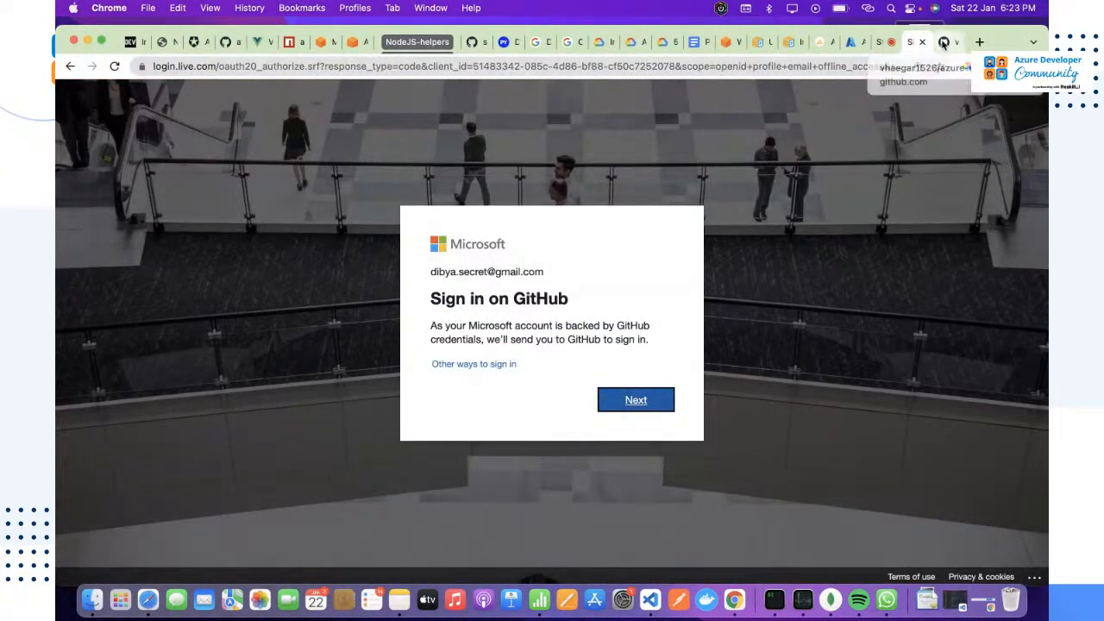
left_click(944, 42)
left_click(981, 42)
type("localhost:8080")
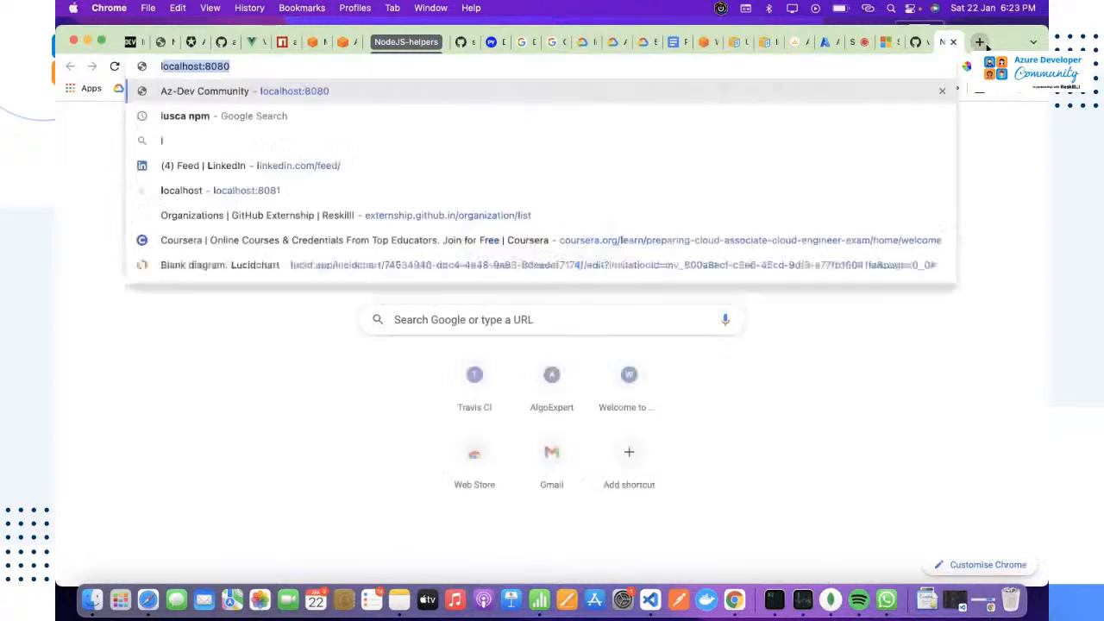
key("Return")
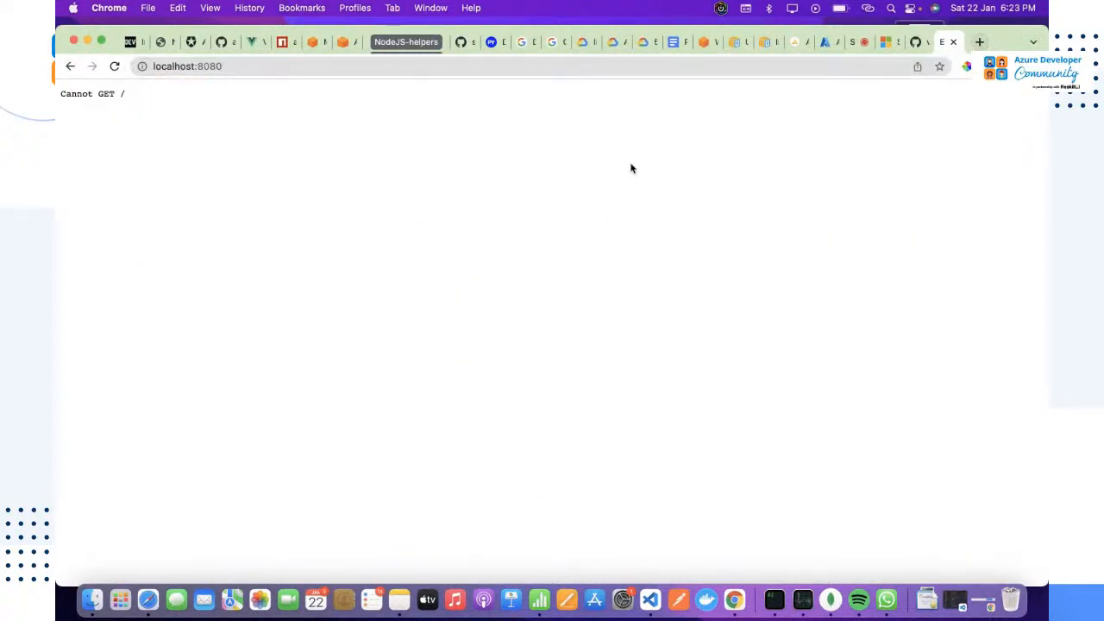
- Load localhost:8080/register in the new tab and check the server's request log in the terminal
left_click(572, 66)
left_click(575, 66)
type("/register")
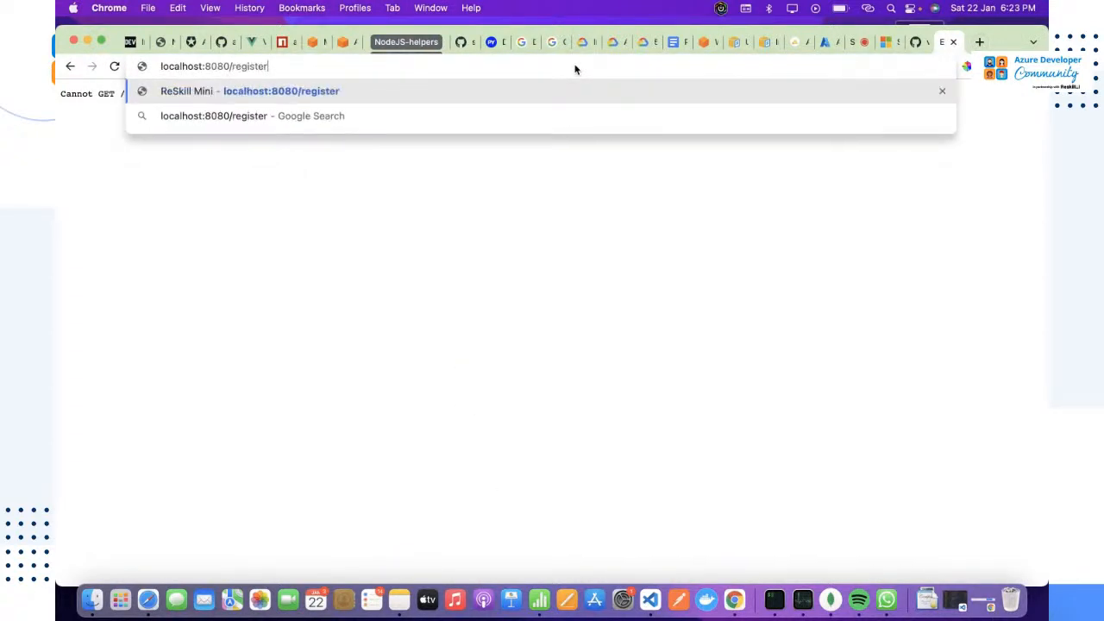
key("Return")
key("ctrl+Right")
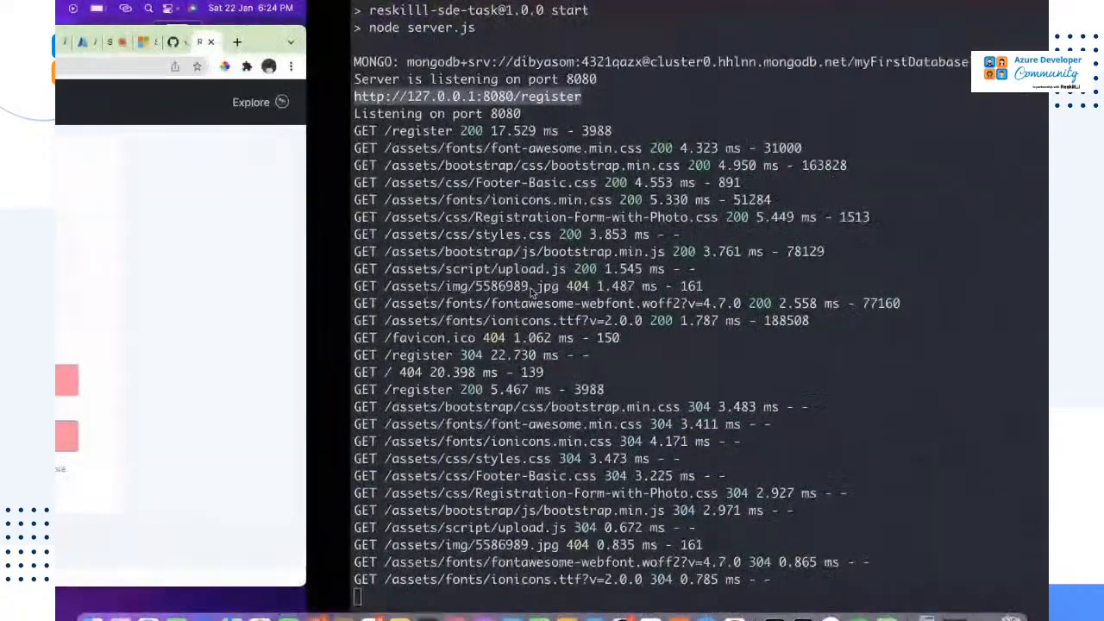
left_click(160, 601)
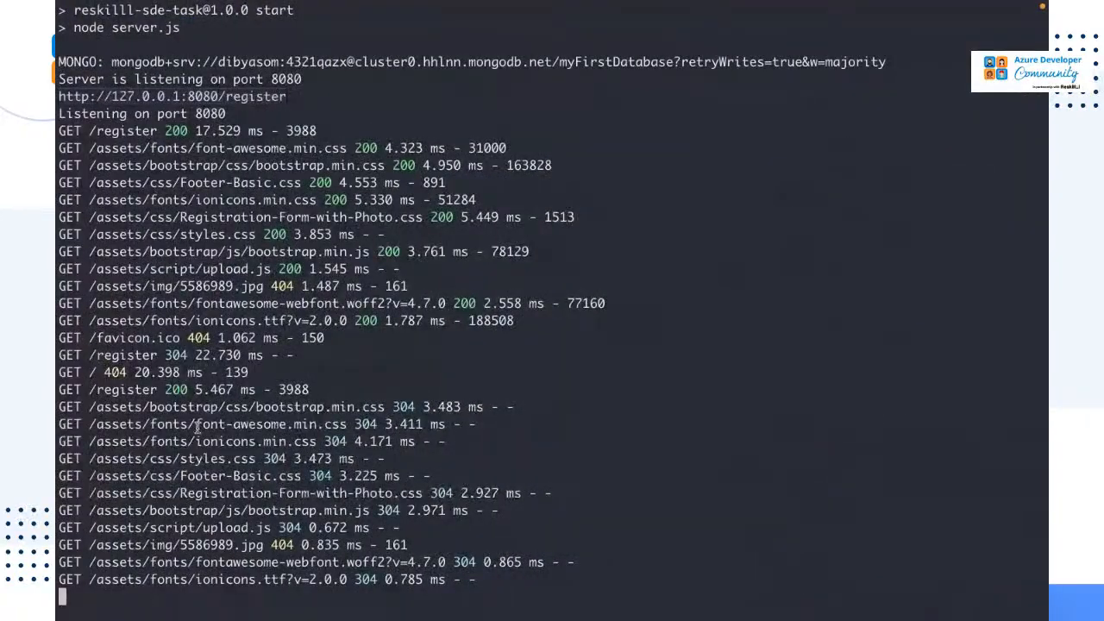
key("ctrl+Left")
- Load localhost:8080/explore in place of the registration page and make the Chrome window full screen
double_click(243, 66)
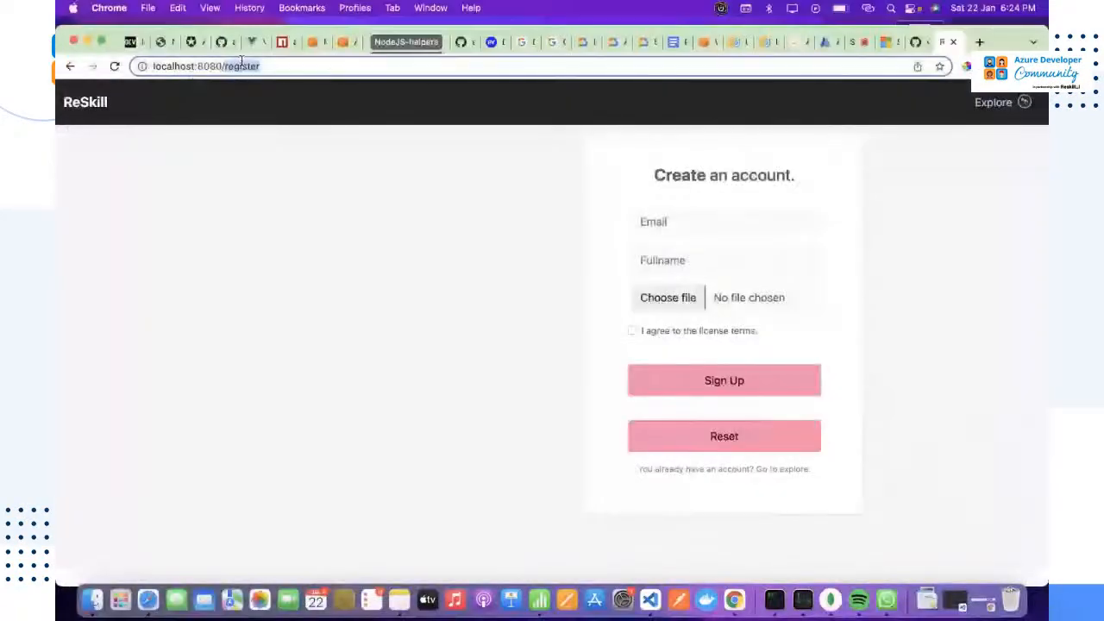
type("expl")
key("Return")
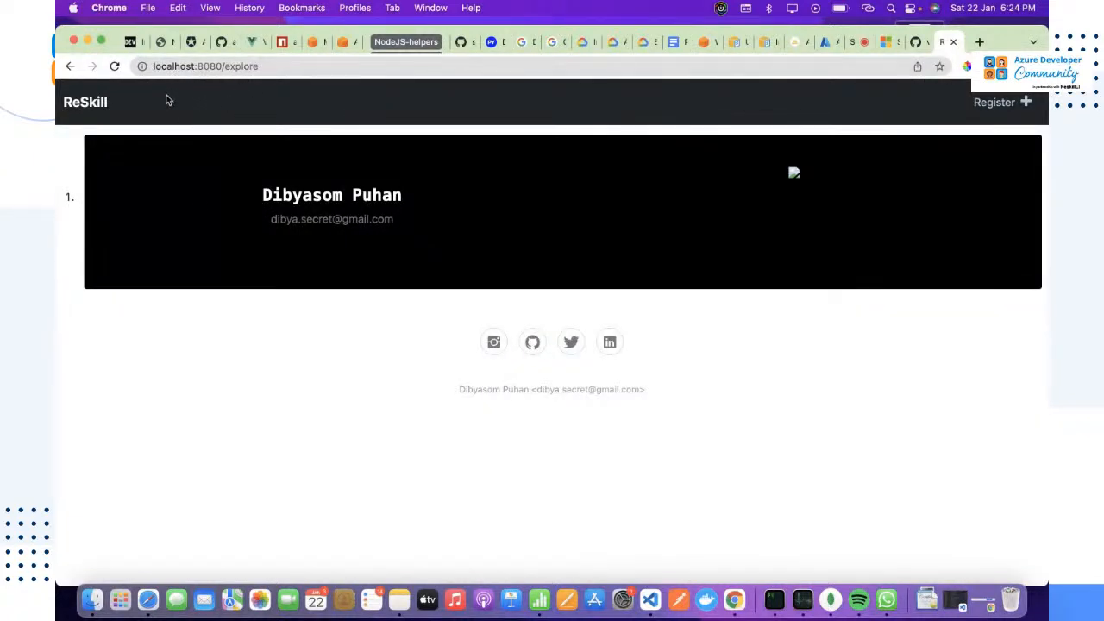
double_click(167, 66)
double_click(259, 66)
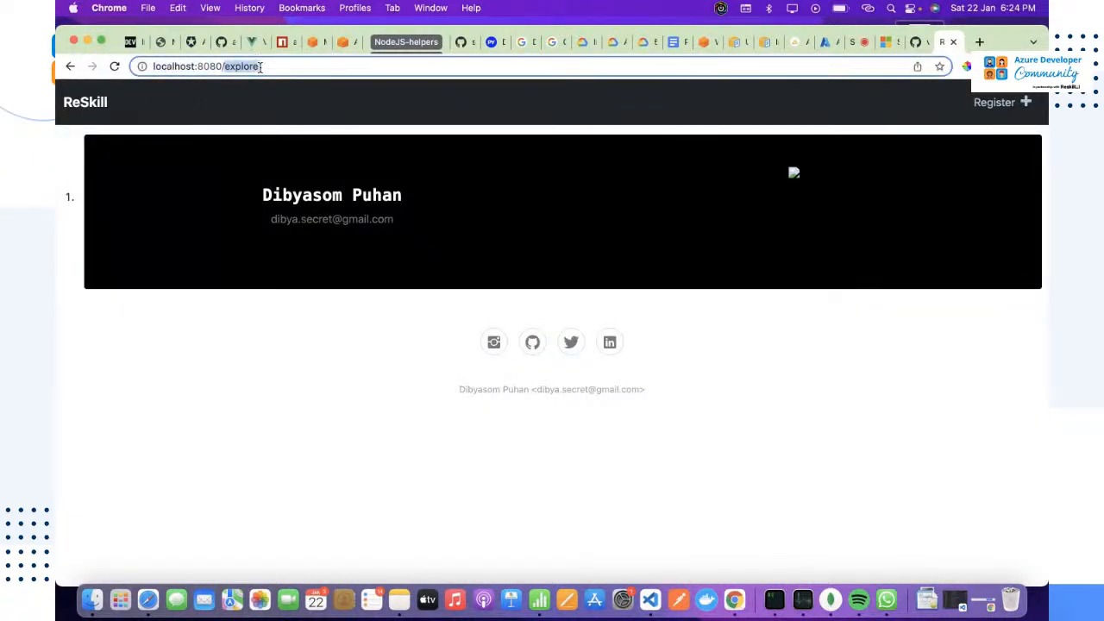
left_click(101, 42)
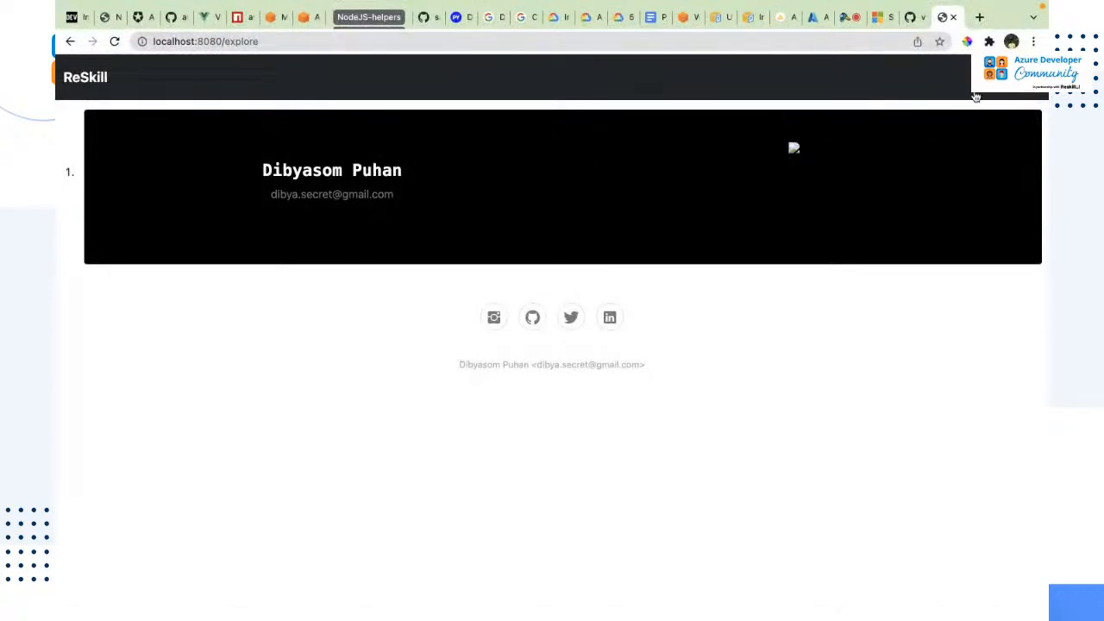
- Examine the explore page's localhost:8080/explore address and the registered user's name and email entry
double_click(252, 41)
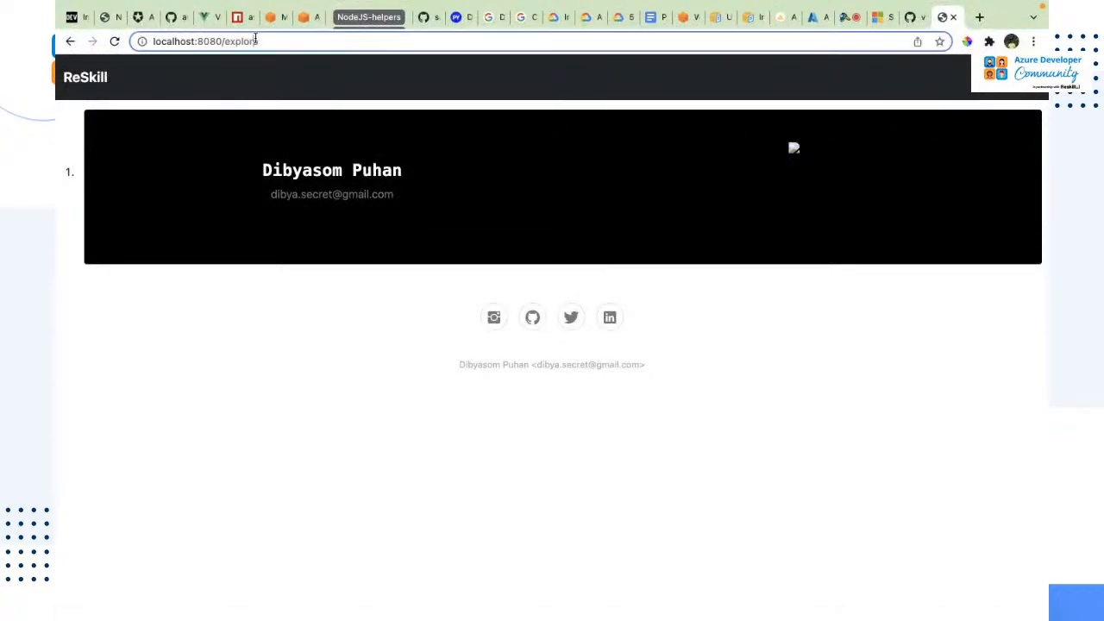
left_click_drag(247, 173, 388, 208)
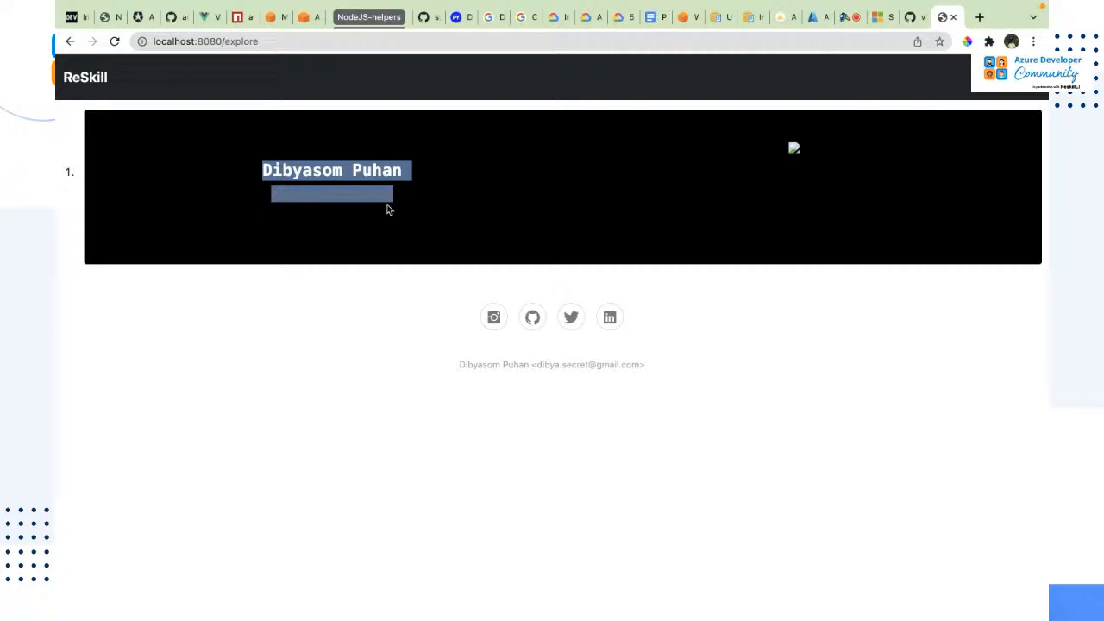
left_click(387, 210)
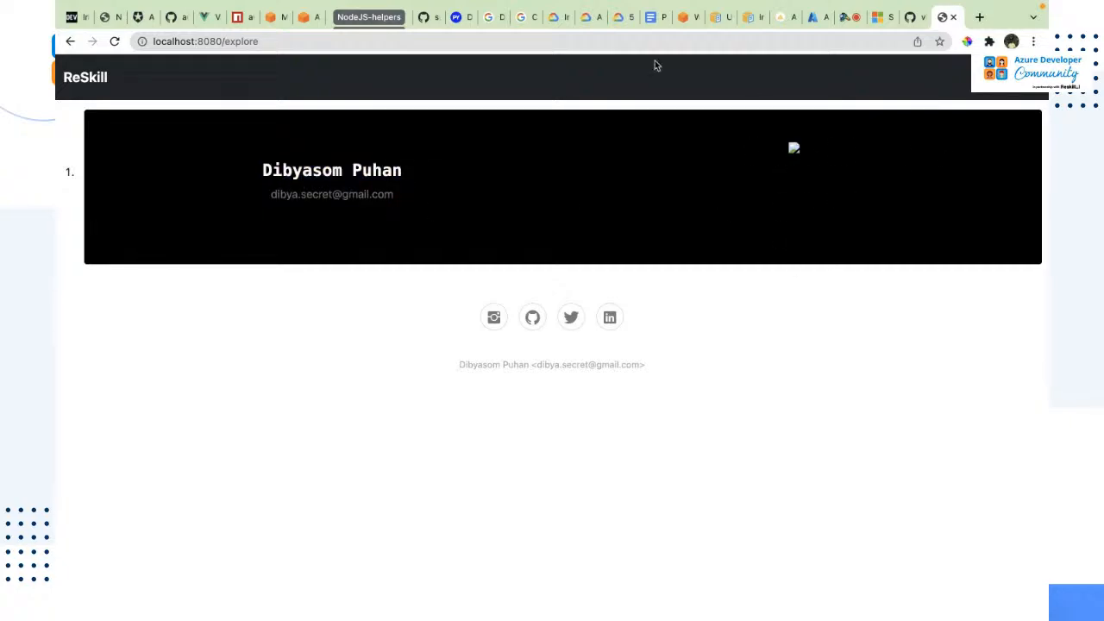
key("ctrl+Right")
key("ctrl+Left")
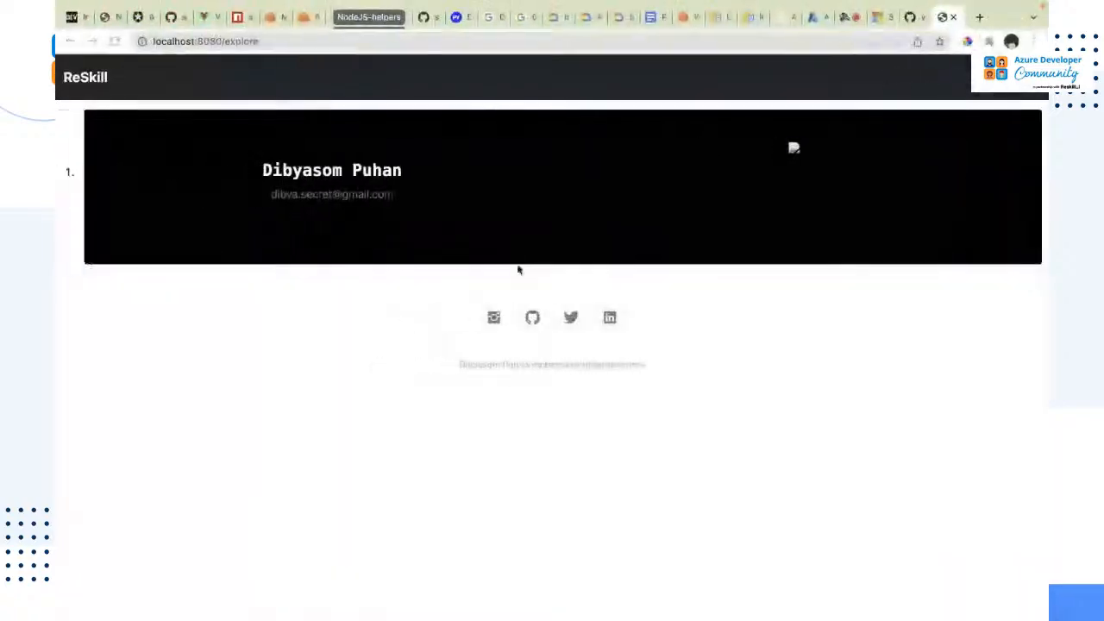
left_click(257, 41)
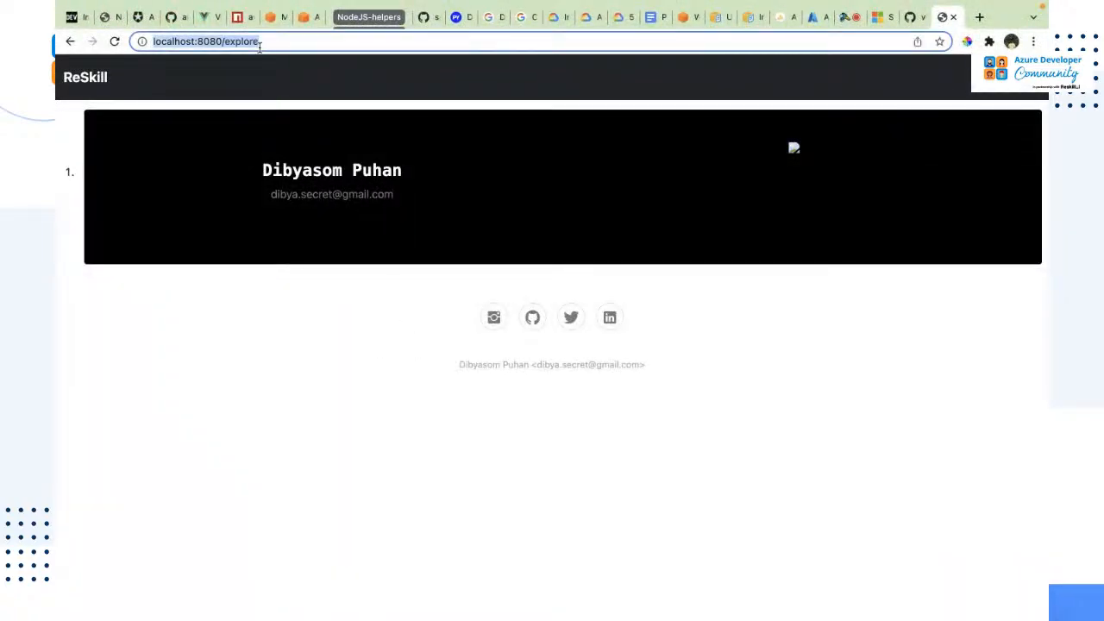
double_click(250, 41)
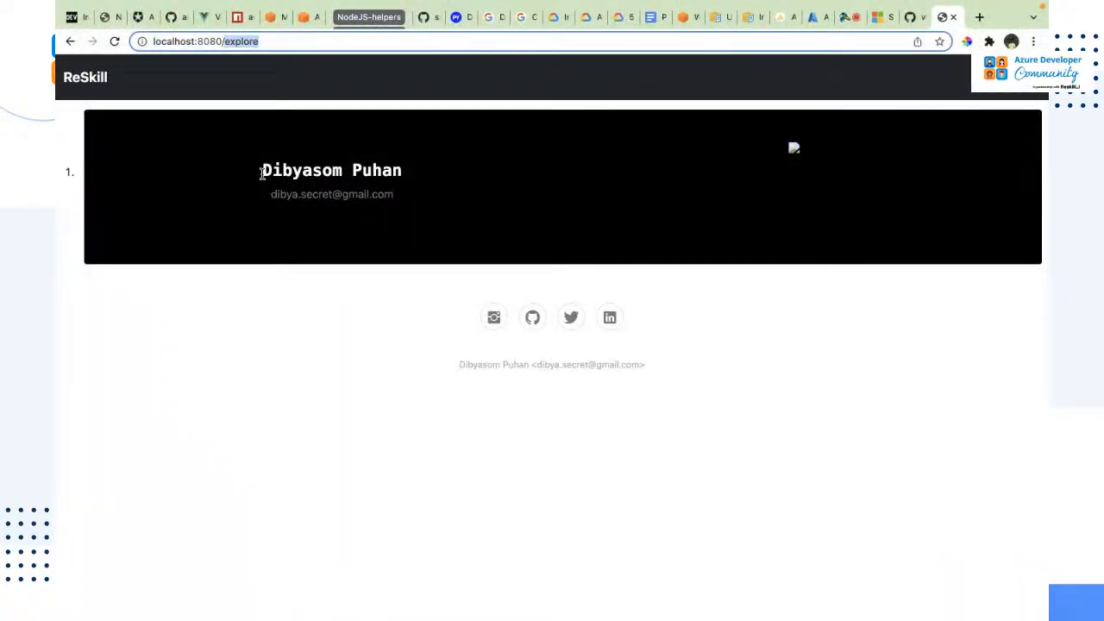
left_click_drag(263, 170, 422, 203)
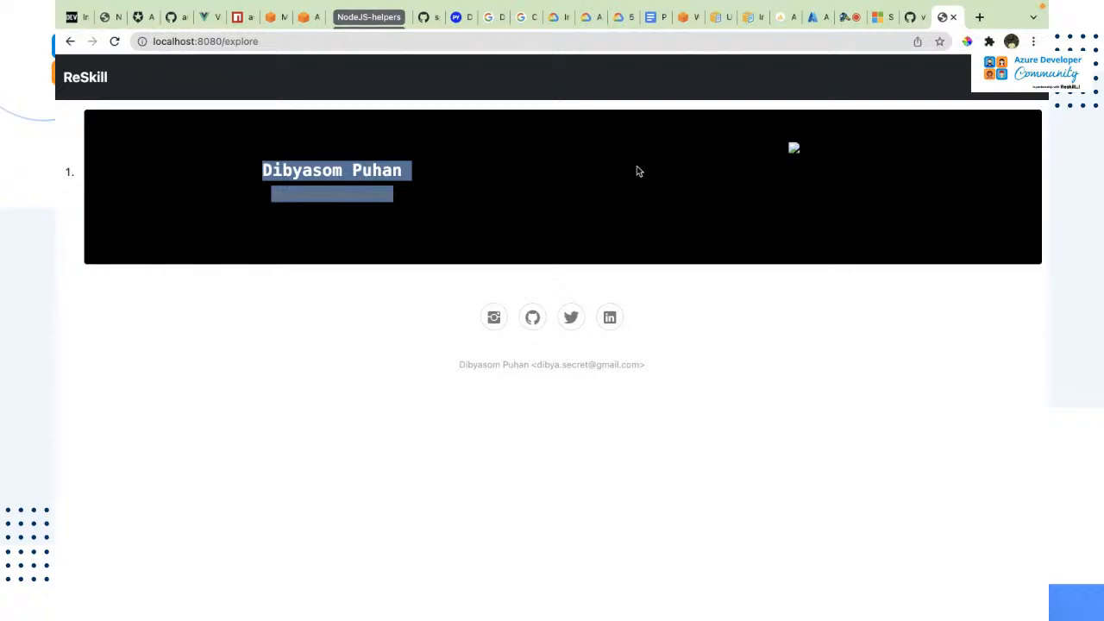
double_click(189, 48)
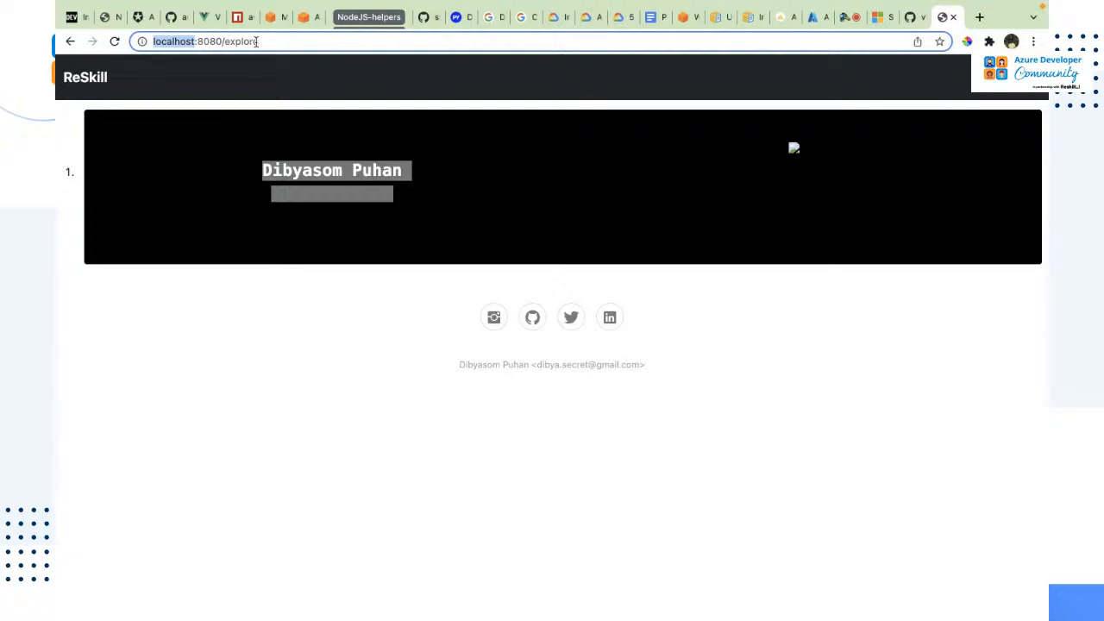
left_click_drag(256, 42, 143, 42)
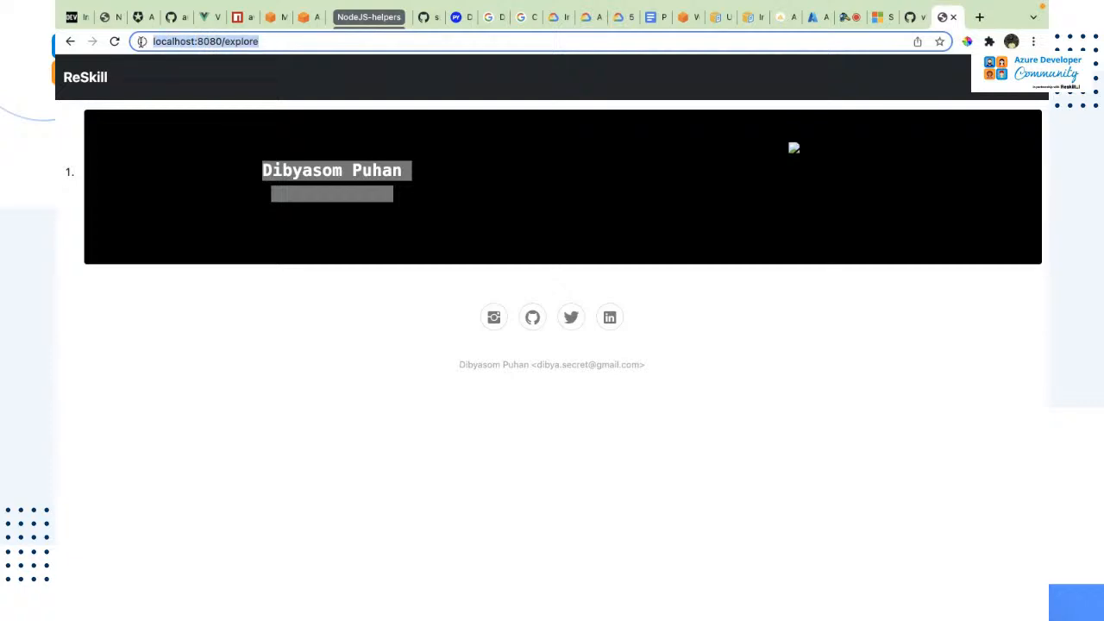
- Examine the /explore route in the address, the registered user's details and the profile image spot on the explore page
left_click(278, 44)
left_click(354, 190)
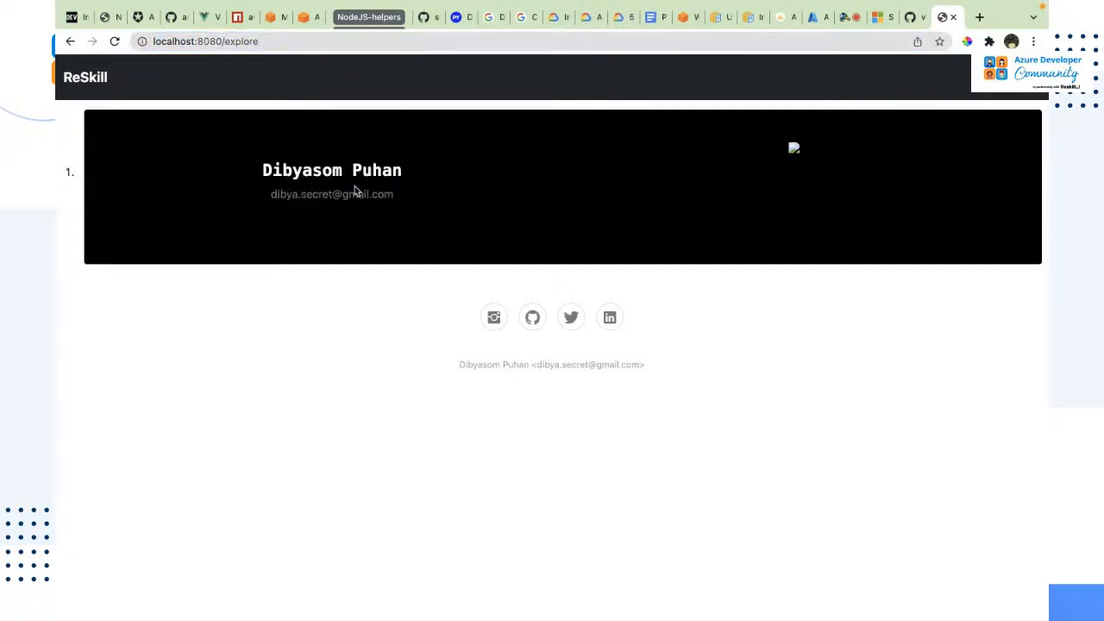
double_click(242, 43)
left_click_drag(257, 165, 448, 196)
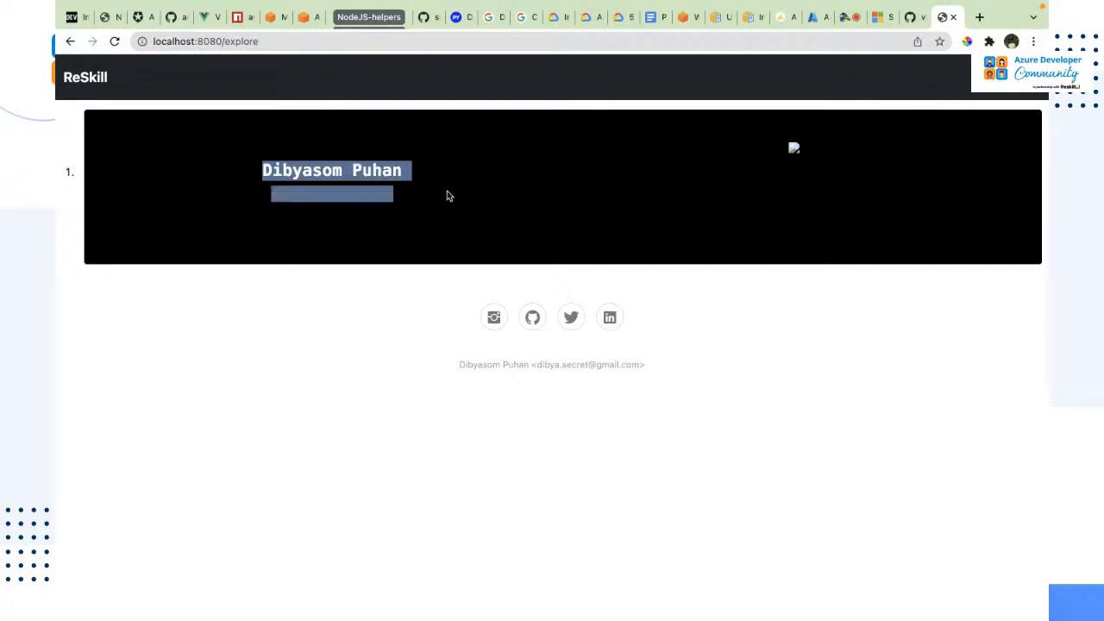
left_click(782, 152)
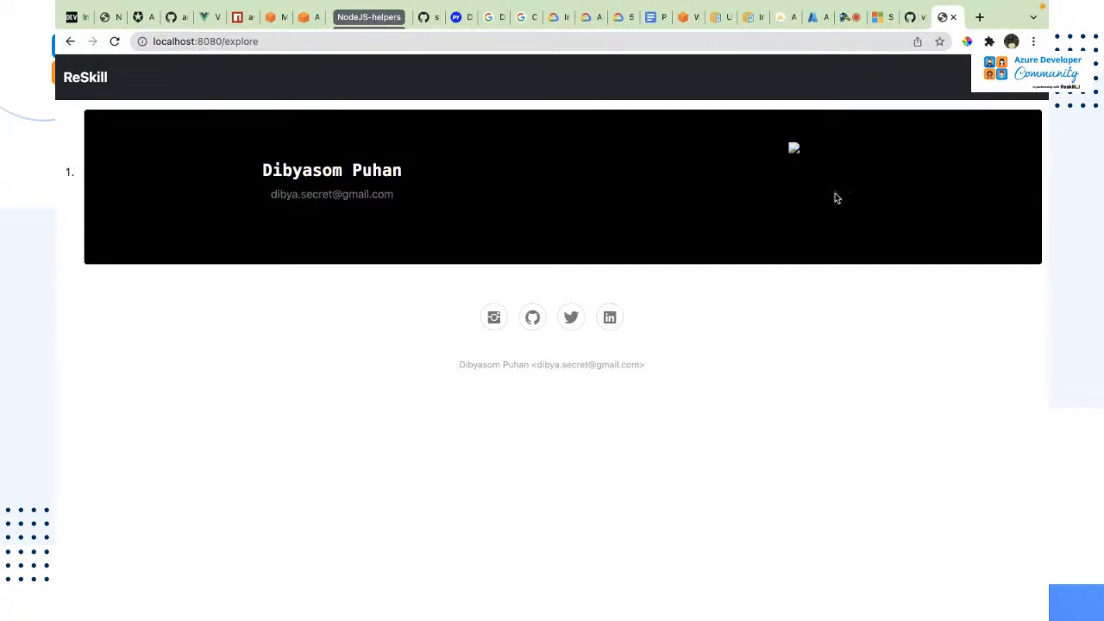
- Review the server's request log in the terminal and the redirect handlers of server.js in VS Code
key("ctrl+Right")
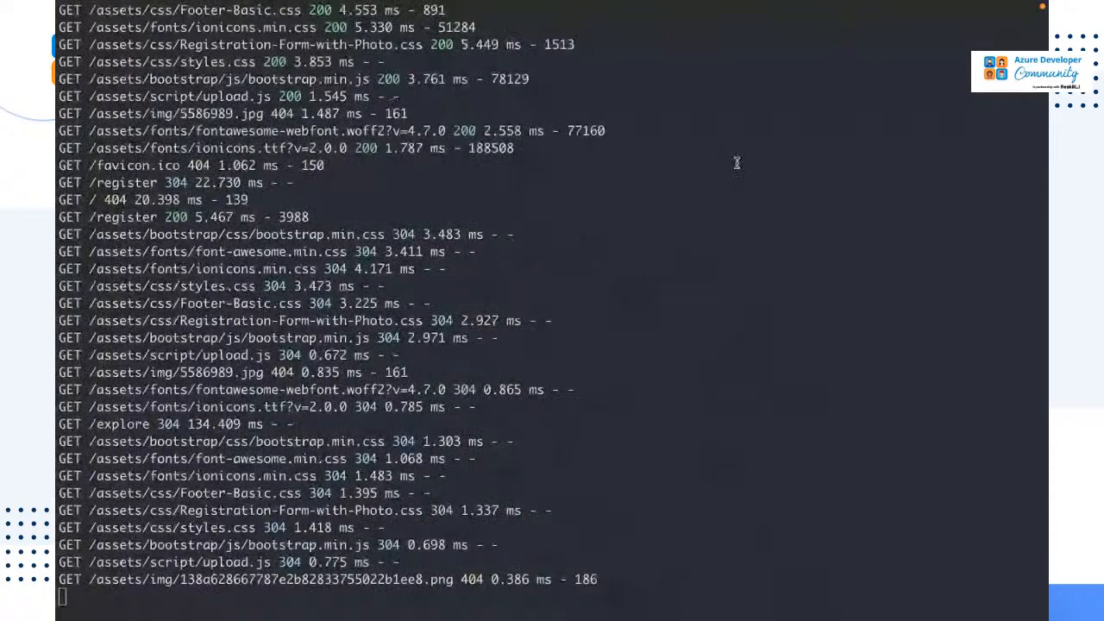
key("ctrl+Right")
scroll(347, 395, "down", 15)
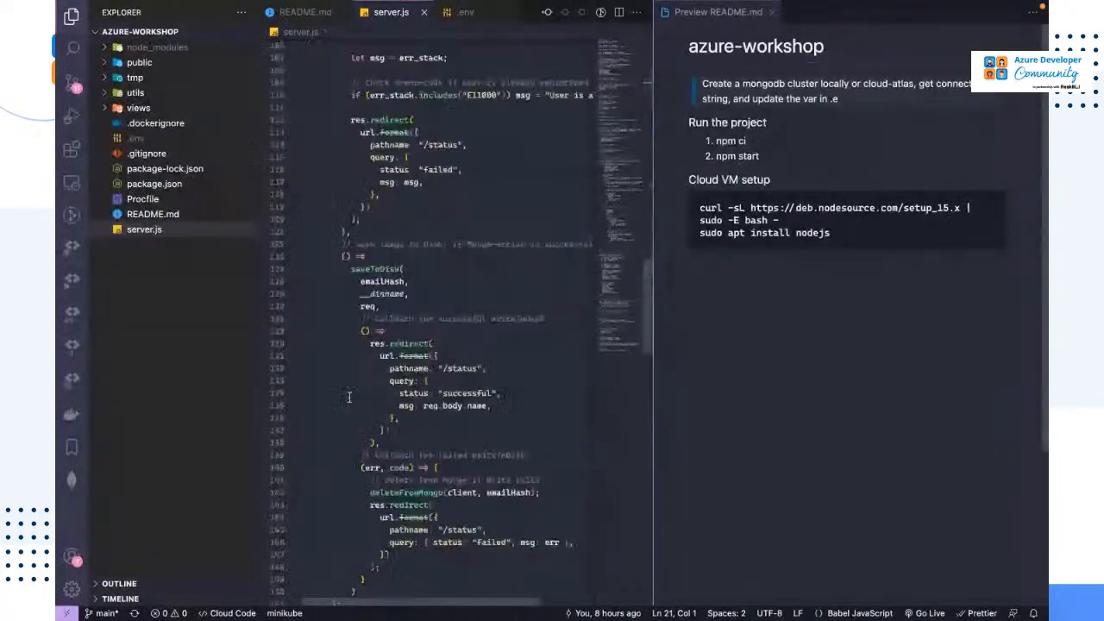
scroll(349, 397, "up", 4)
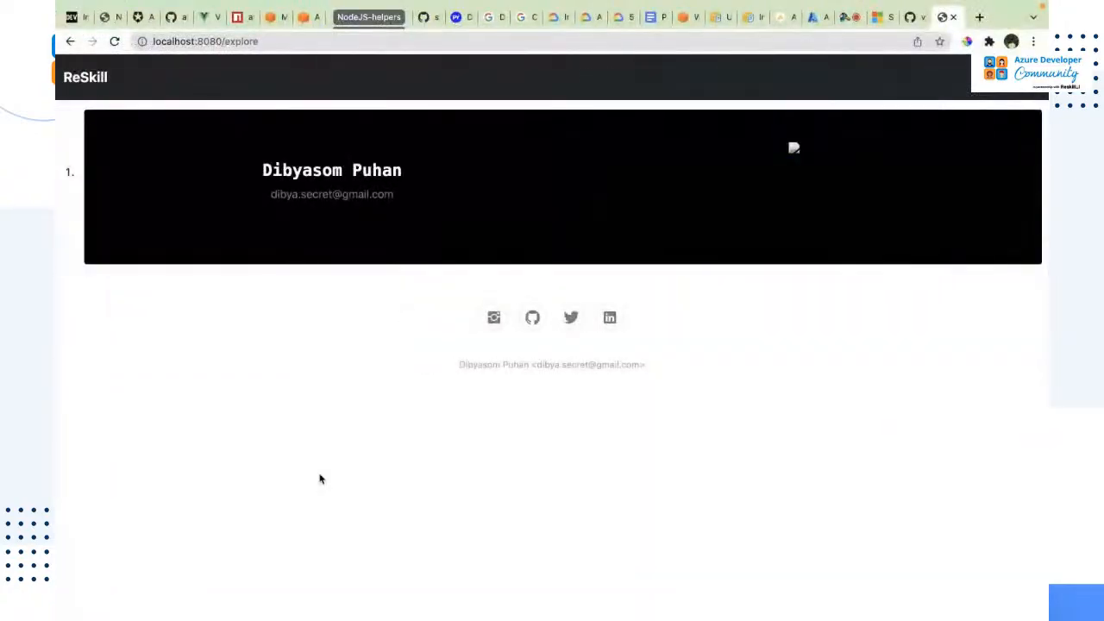
- Stop the running server in the terminal and return to Chrome to point out localhost in the explore page's address
key("ctrl+Right")
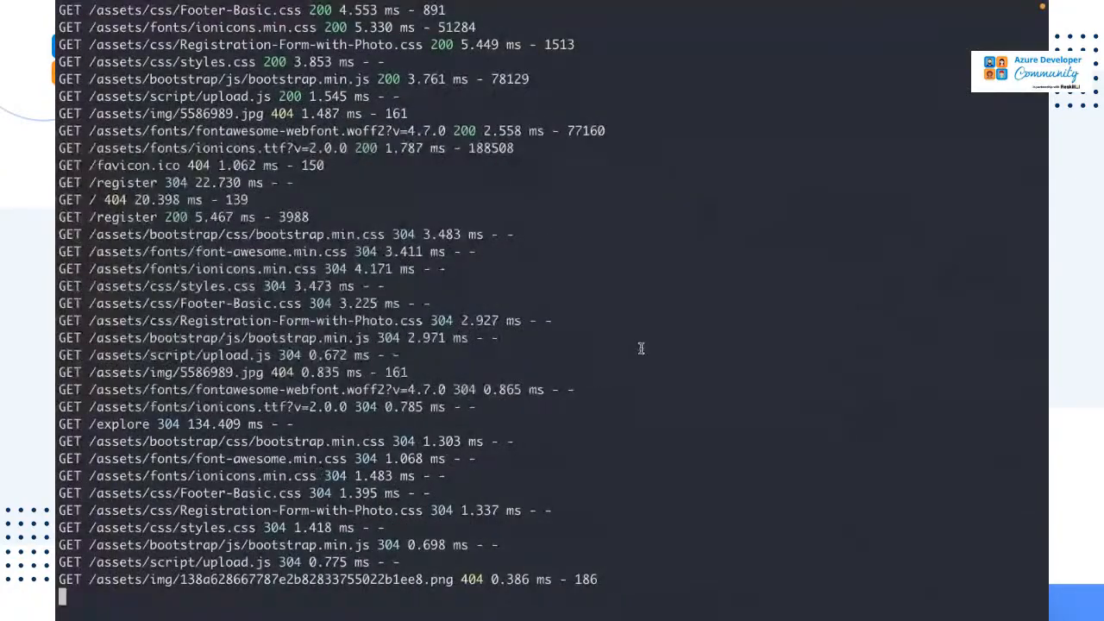
key("ctrl+c")
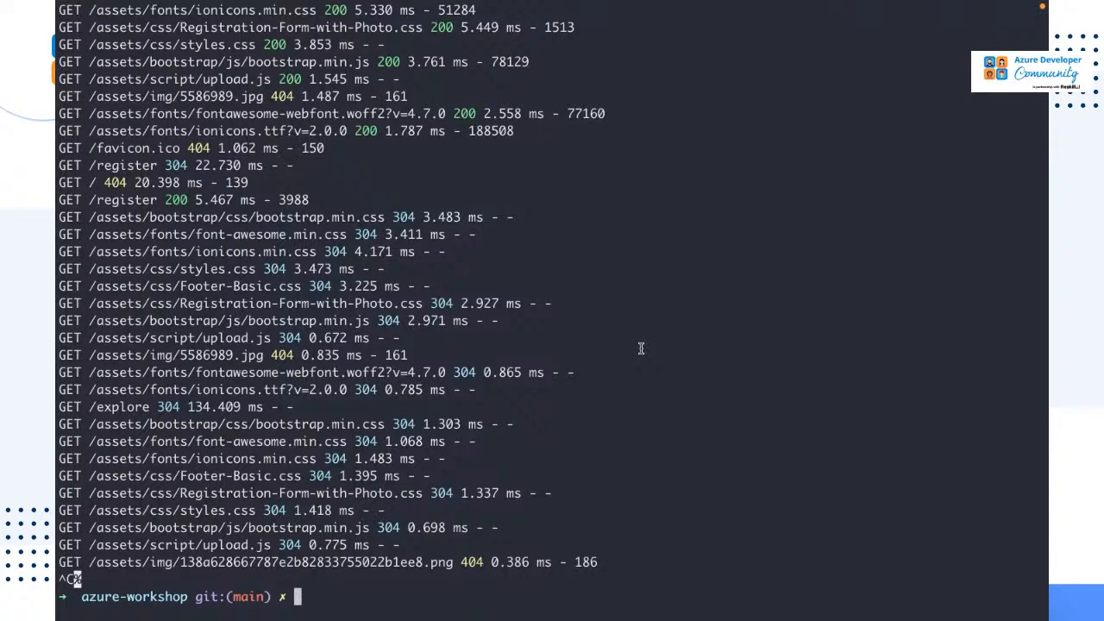
key("ctrl+Left")
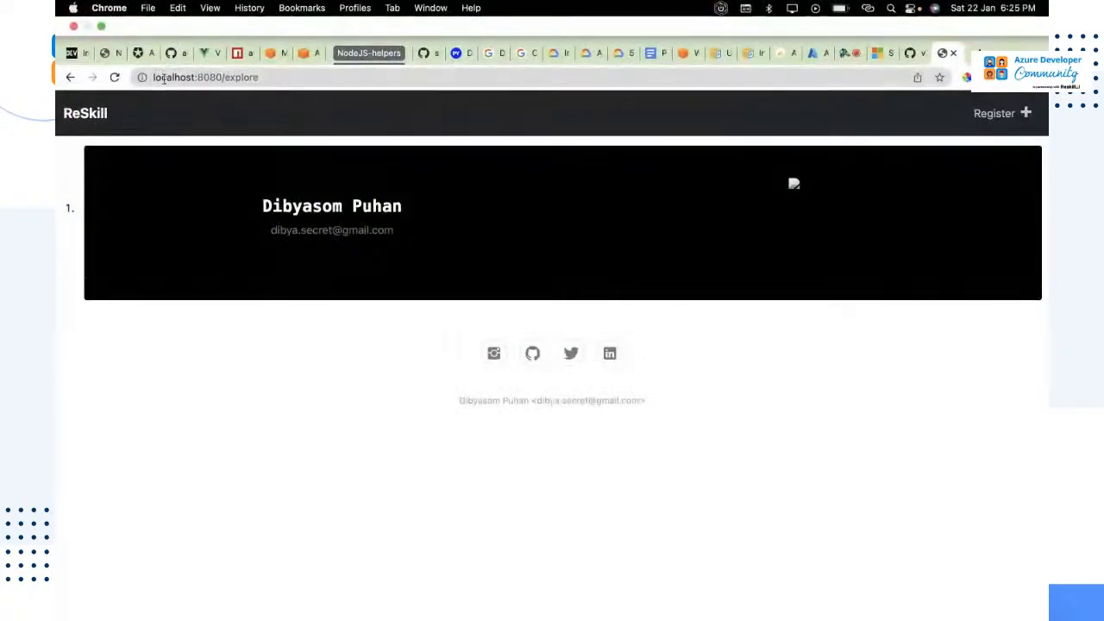
double_click(165, 78)
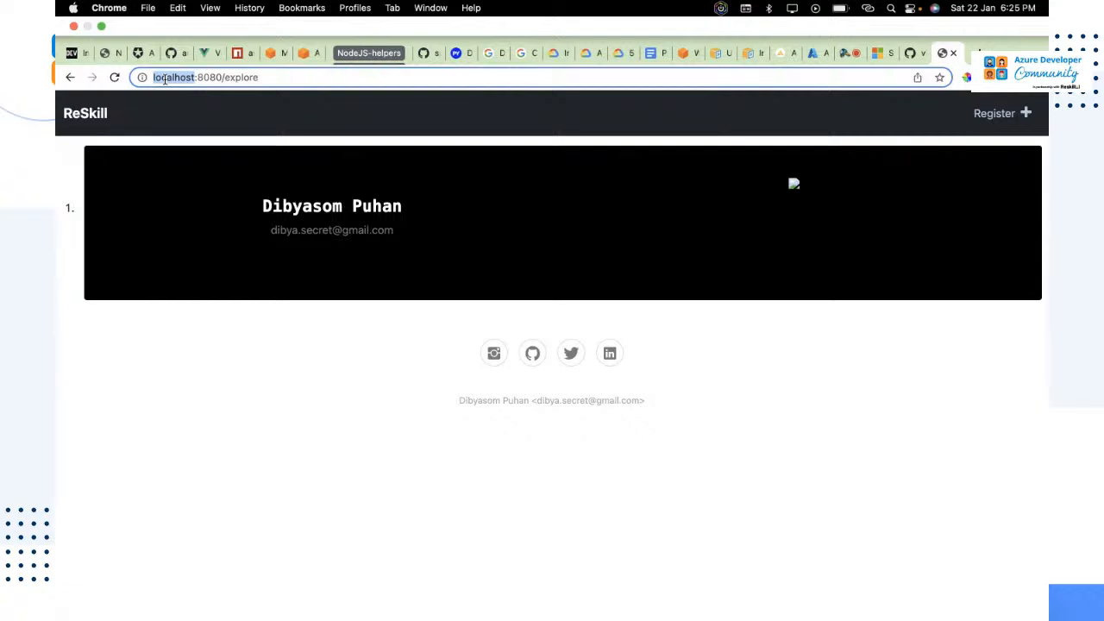
left_click(467, 77)
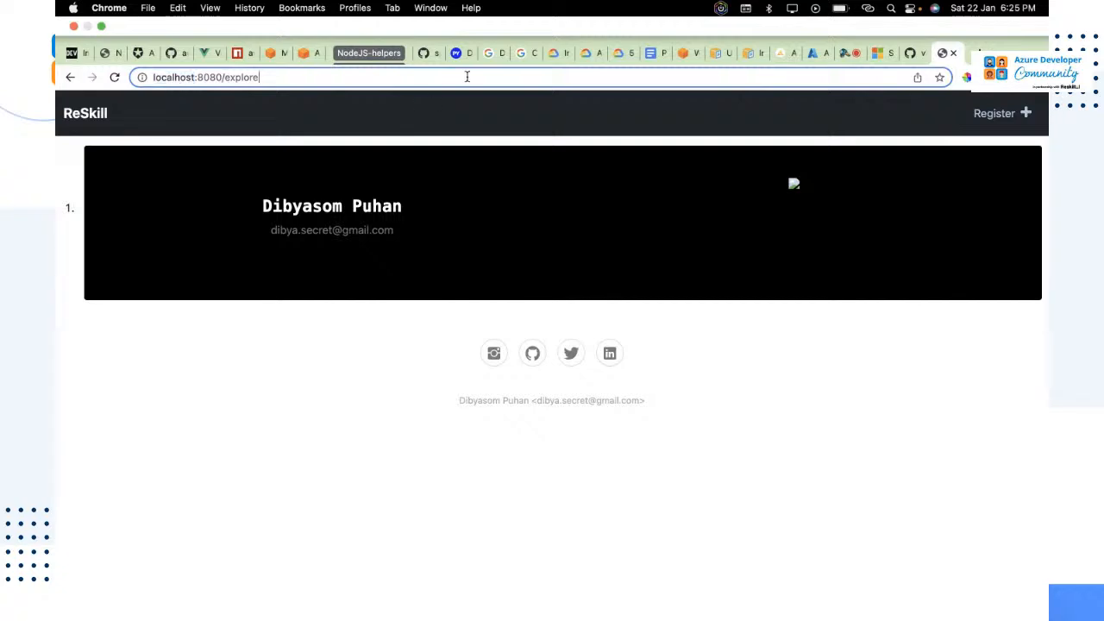
- Switch to the Azure portal and sign out of the current account
left_click(925, 55)
left_click(815, 54)
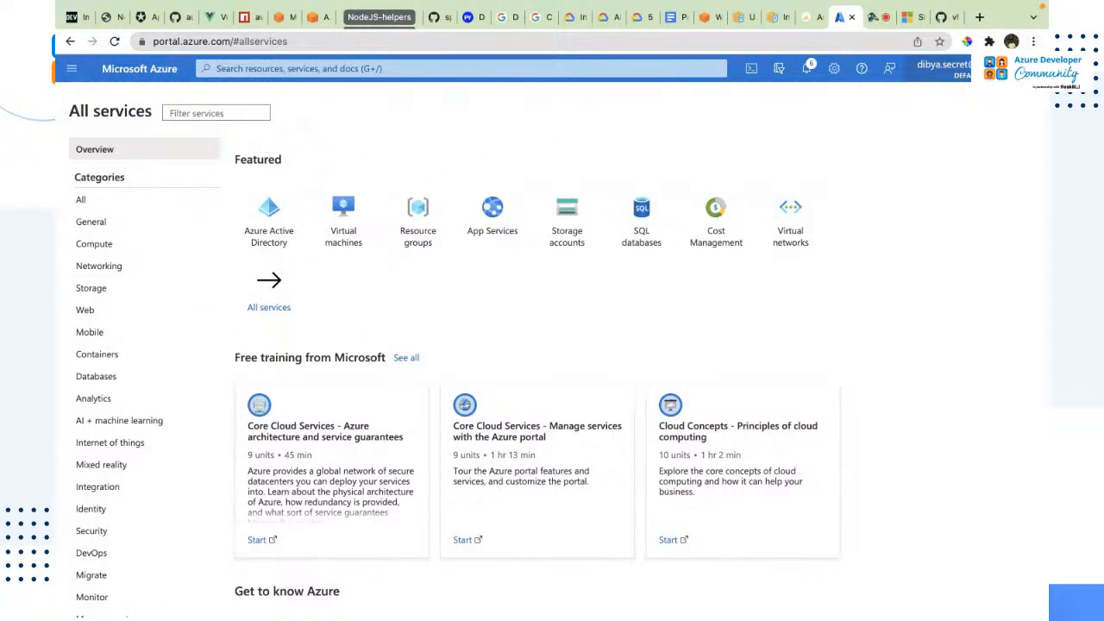
left_click(920, 72)
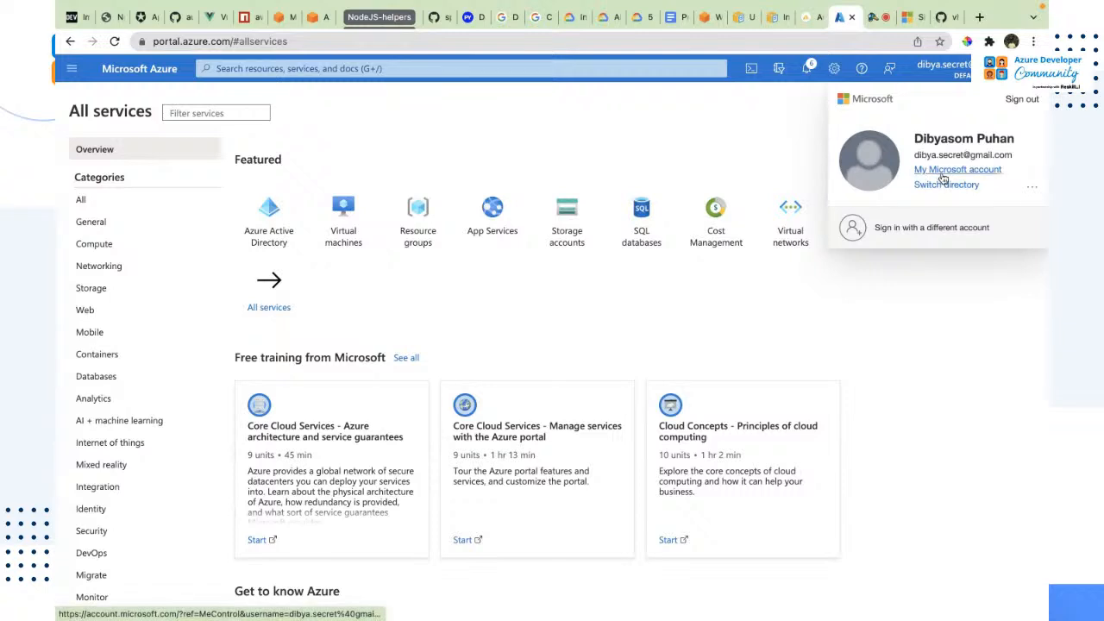
left_click(1027, 100)
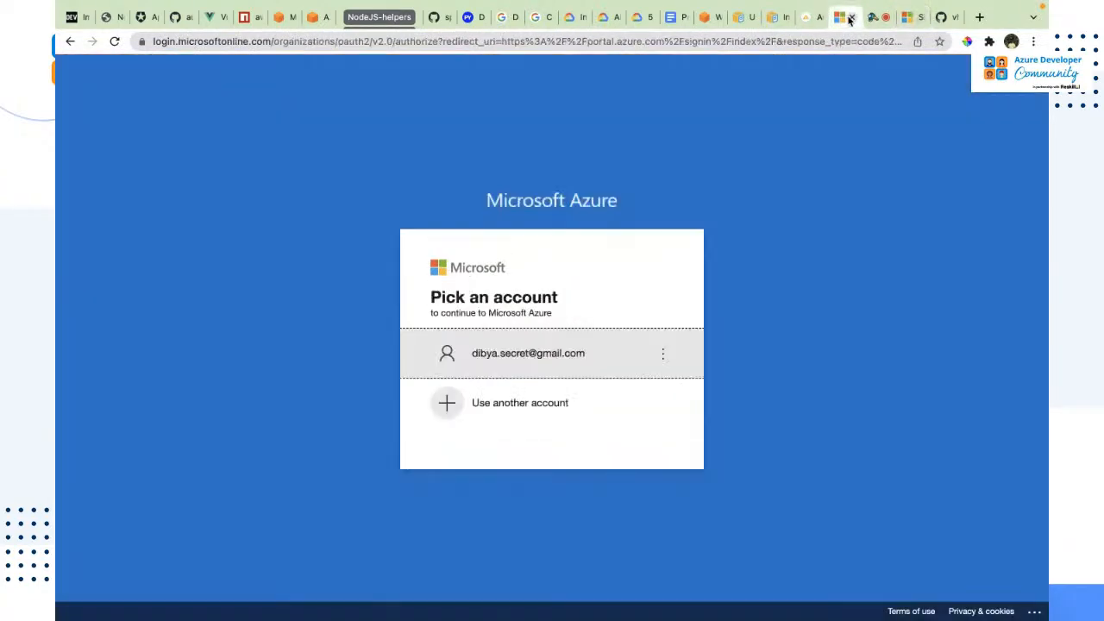
- Return from the azure-workshop GitHub page to the Azure sign-in page and pick the listed account
left_click(922, 18)
left_click(921, 18)
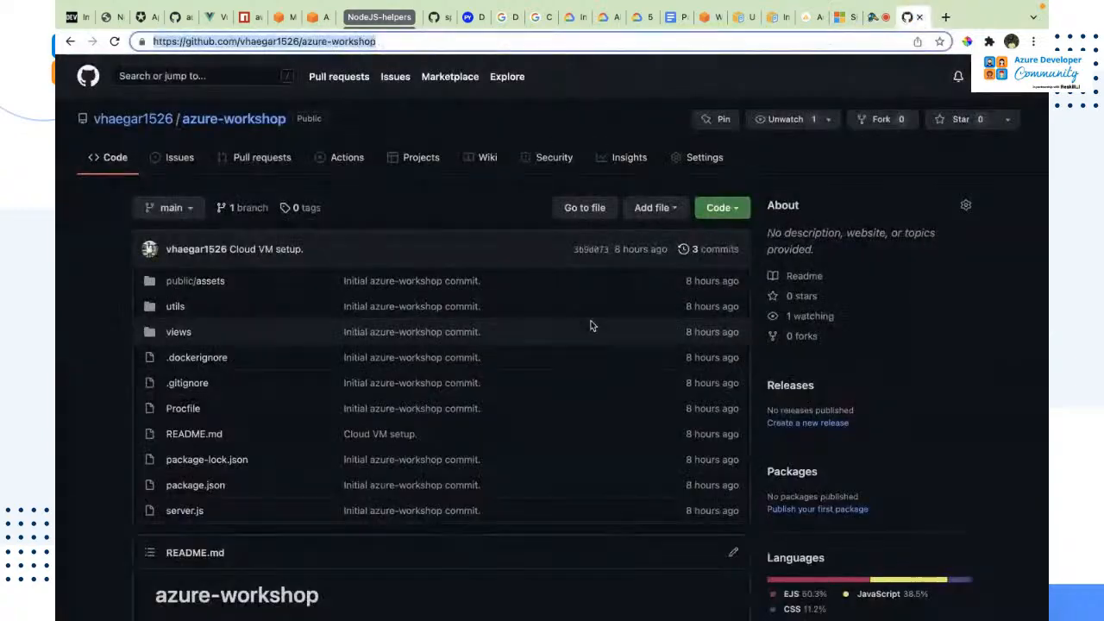
left_click(871, 24)
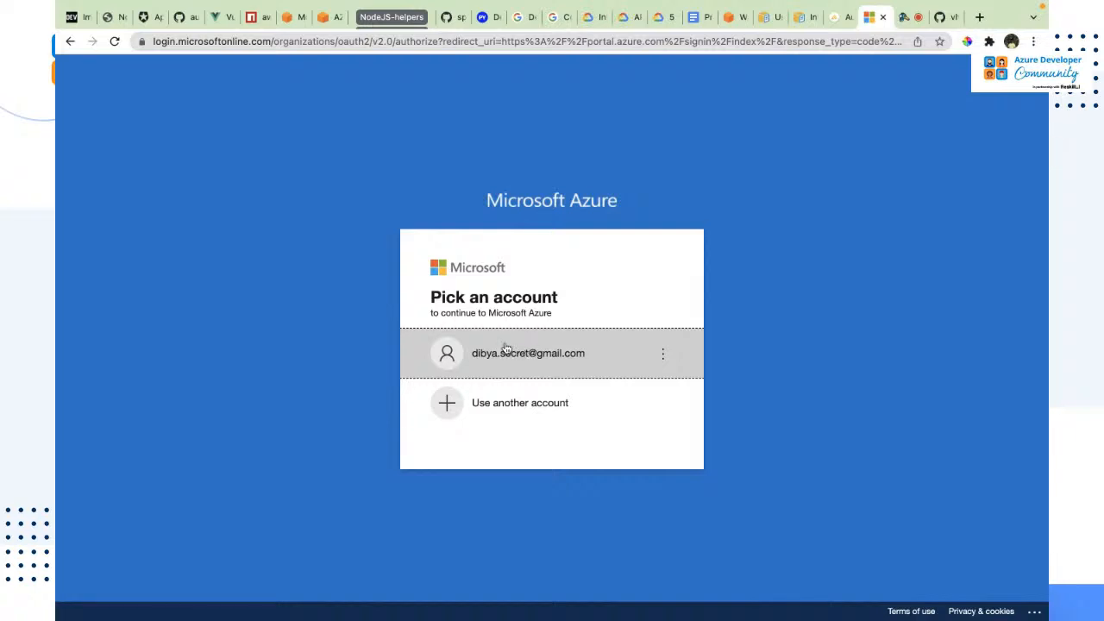
left_click(466, 351)
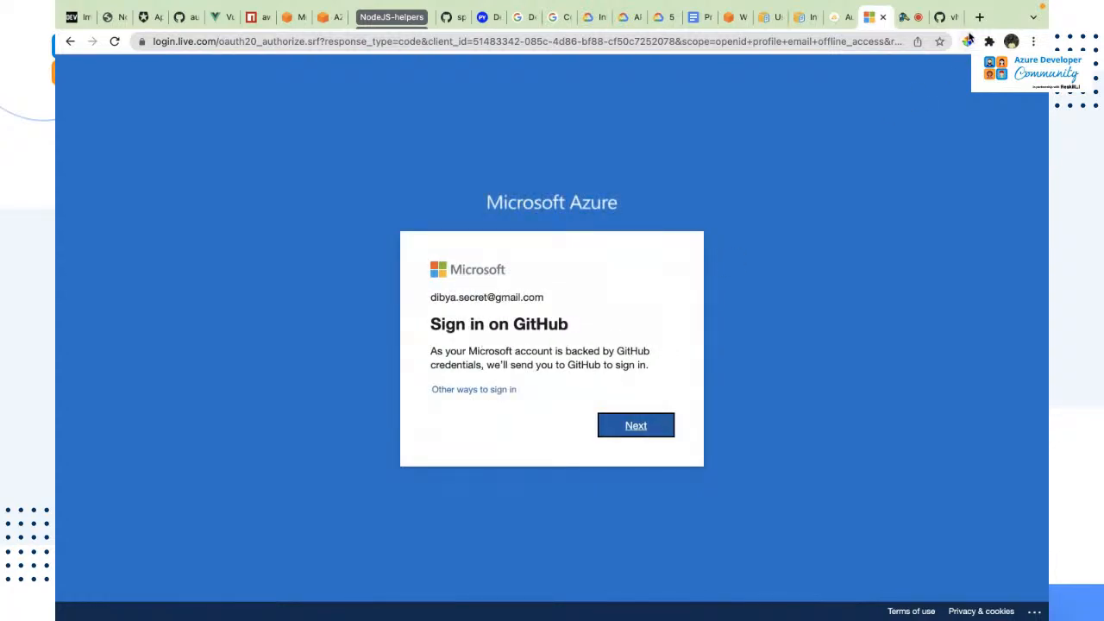
- Search for "github student developer pack" in a new tab and open the GitHub Student Developer Pack page
left_click(977, 23)
type("githu")
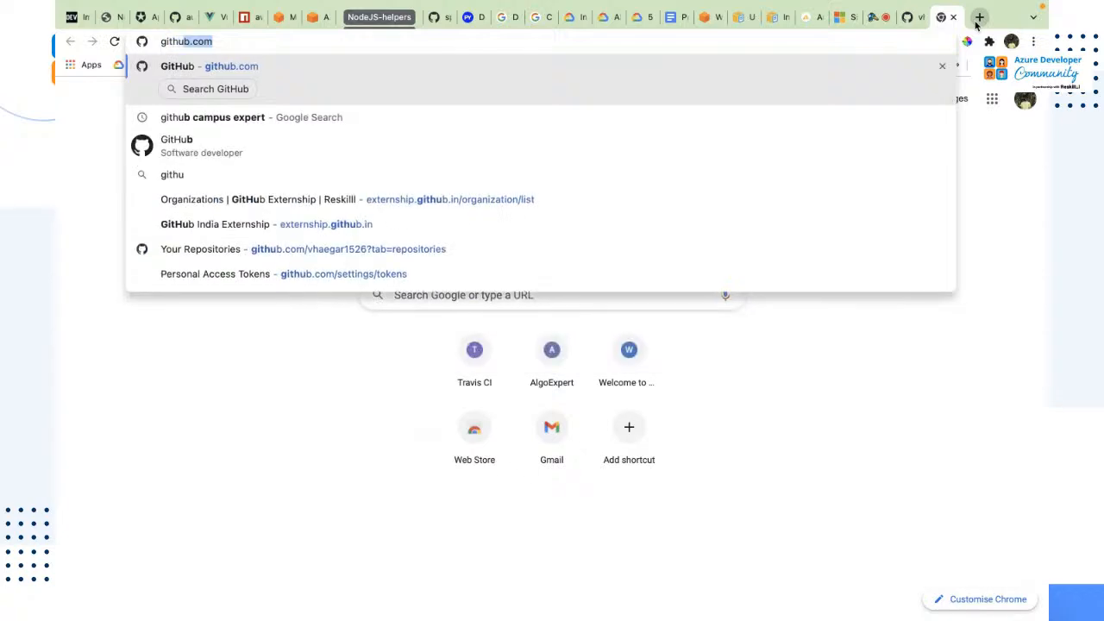
type("b student ")
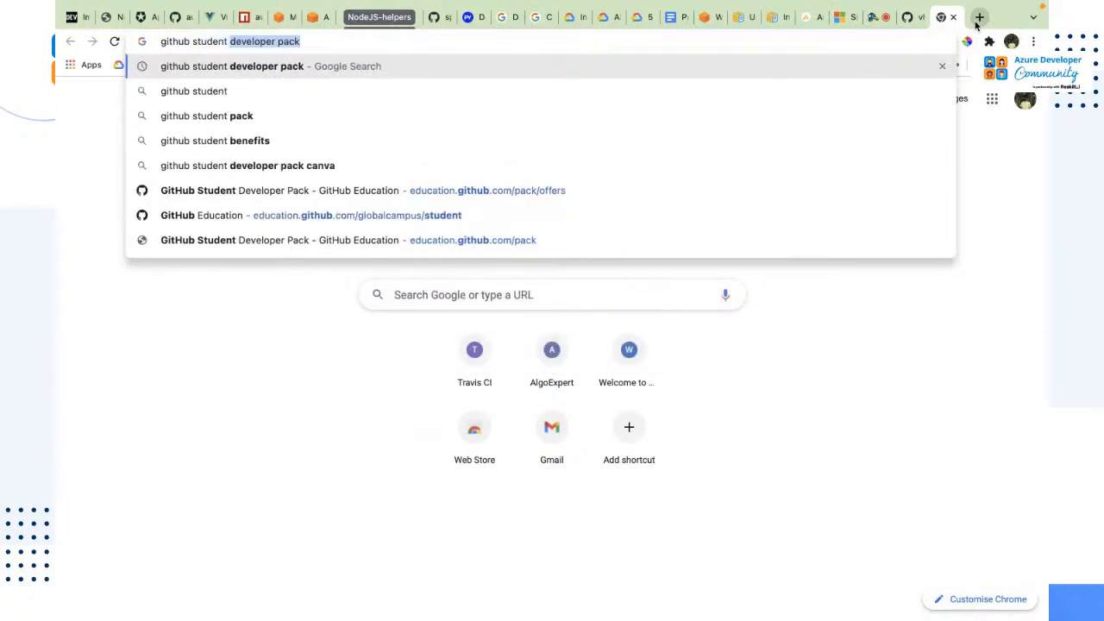
type("develo")
key("Right")
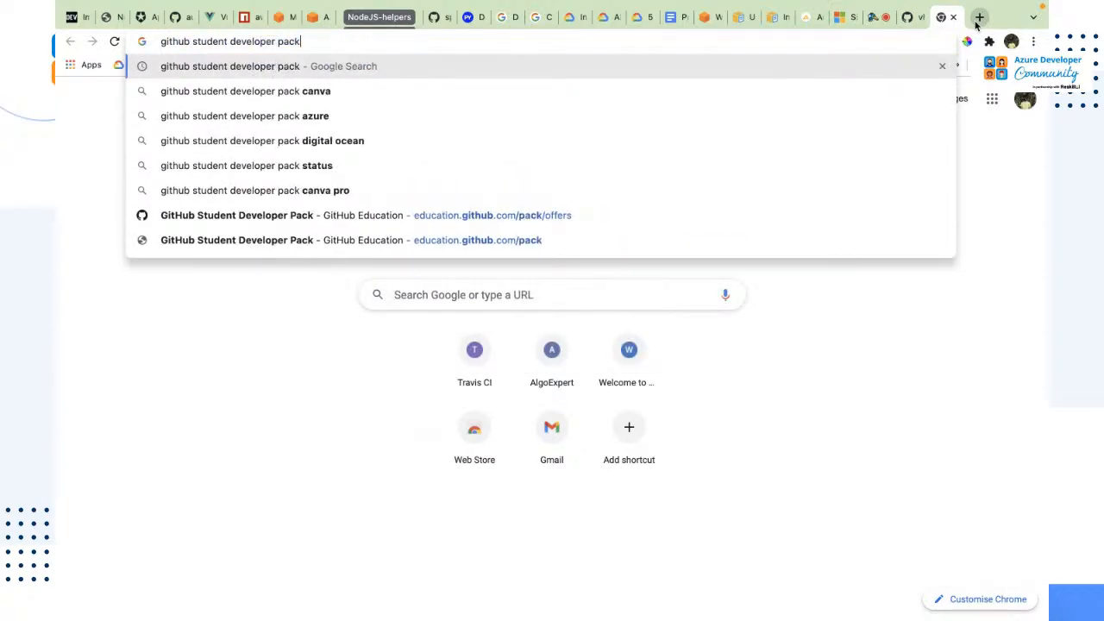
key("Return")
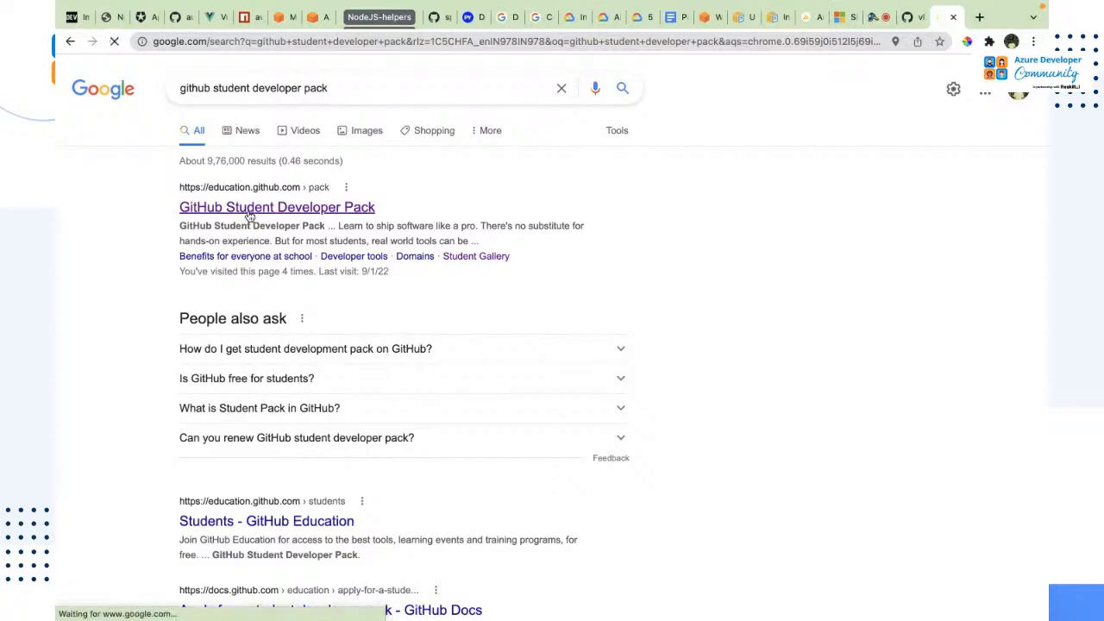
left_click(302, 221)
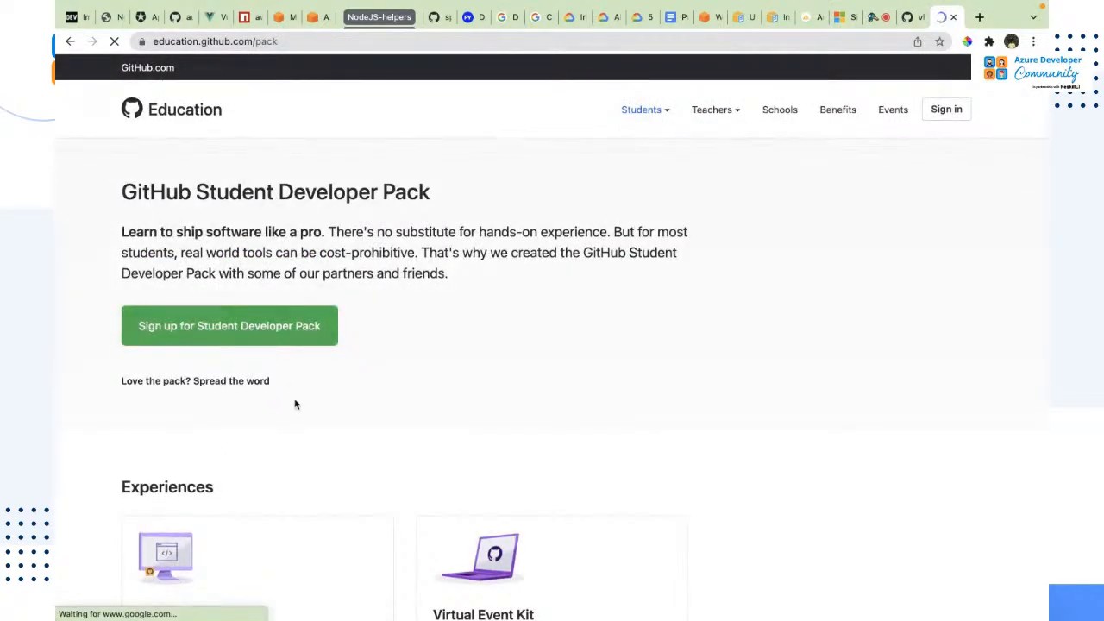
- Open the details of the Intro to Web Dev experience on the Student Developer Pack page
scroll(296, 402, "down", 2)
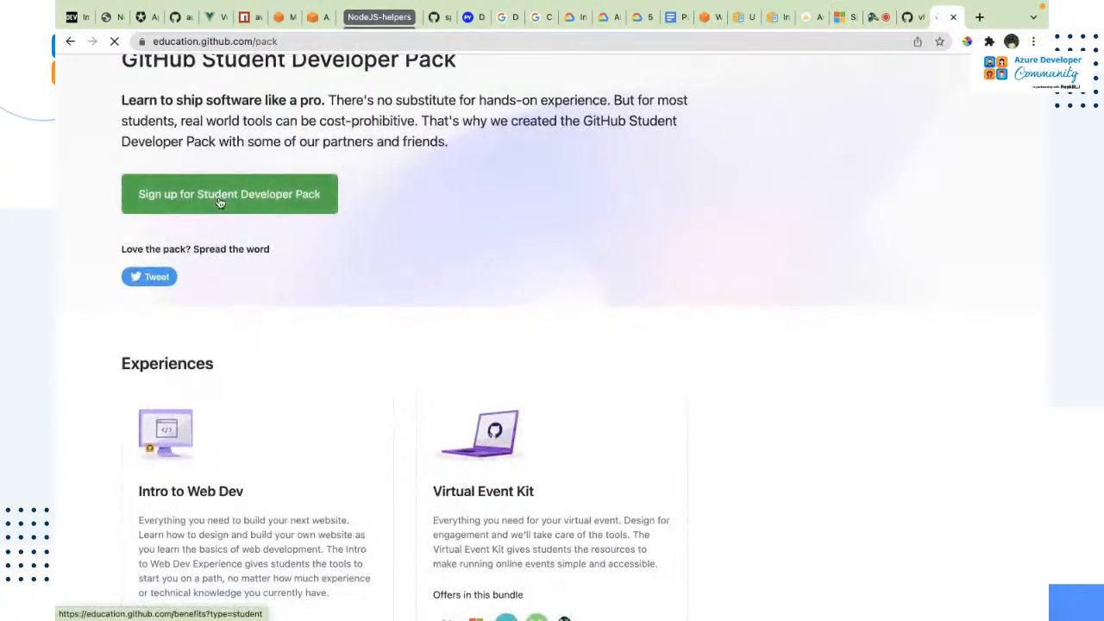
scroll(219, 202, "down", 4)
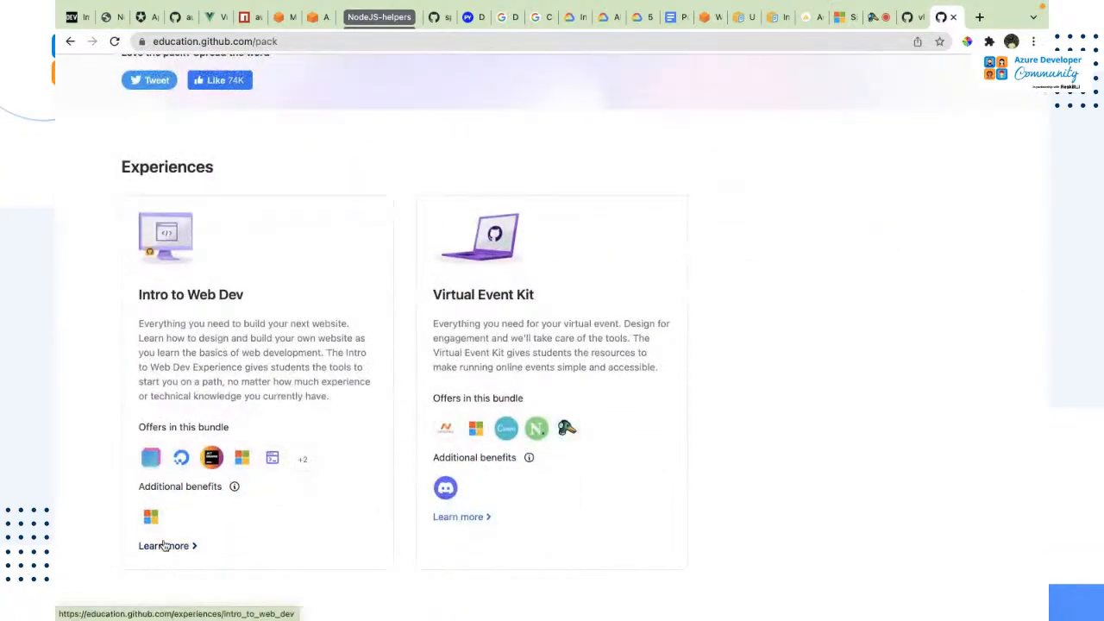
left_click(164, 546)
- Examine the Intro to Web Dev offers, especially the description and student benefit of Microsoft Azure
scroll(530, 377, "down", 5)
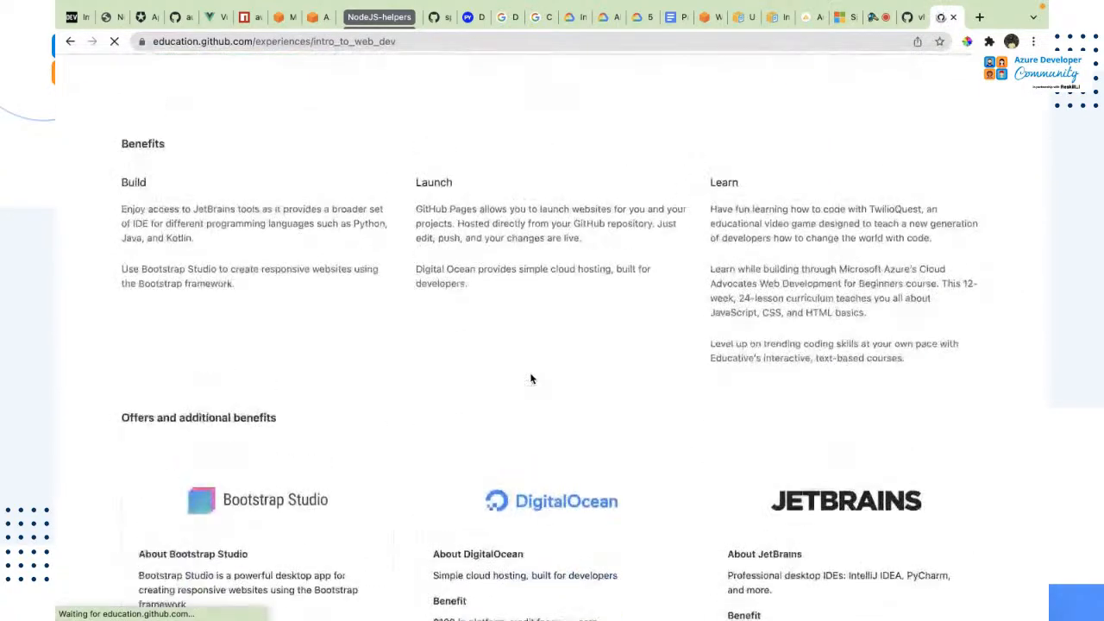
scroll(517, 327, "down", 9)
scroll(505, 284, "up", 1)
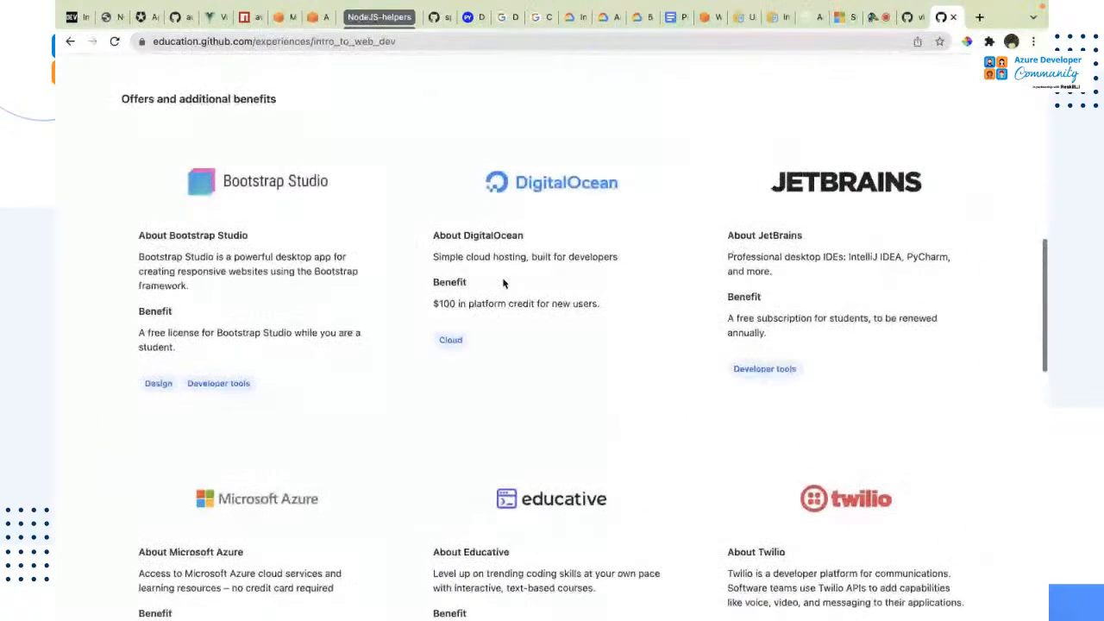
scroll(254, 394, "down", 3)
left_click_drag(137, 405, 266, 419)
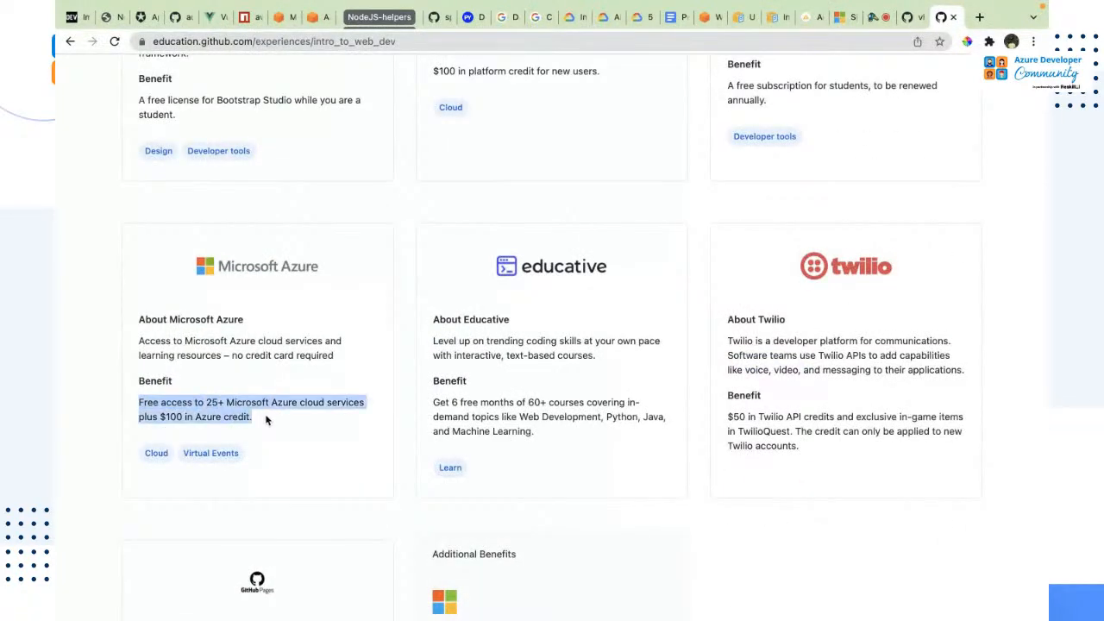
left_click(228, 369)
left_click_drag(137, 338, 400, 365)
scroll(602, 148, "up", 5)
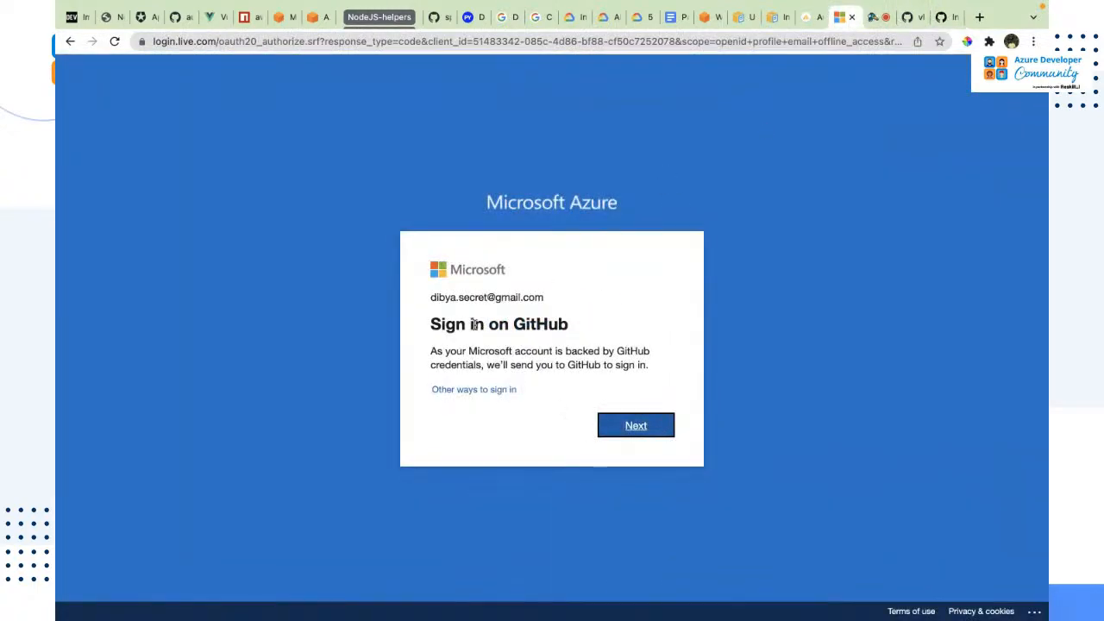
- Sign in to Azure through GitHub, staying signed in with "Don't show this again" enabled
left_click_drag(576, 326, 442, 324)
left_click(606, 426)
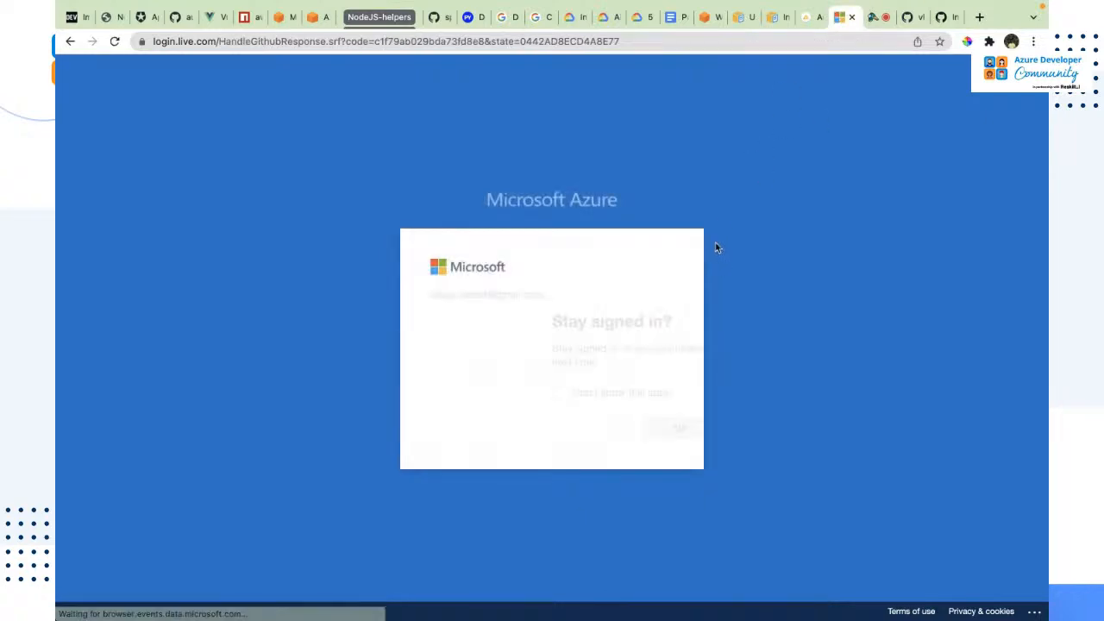
left_click(505, 400)
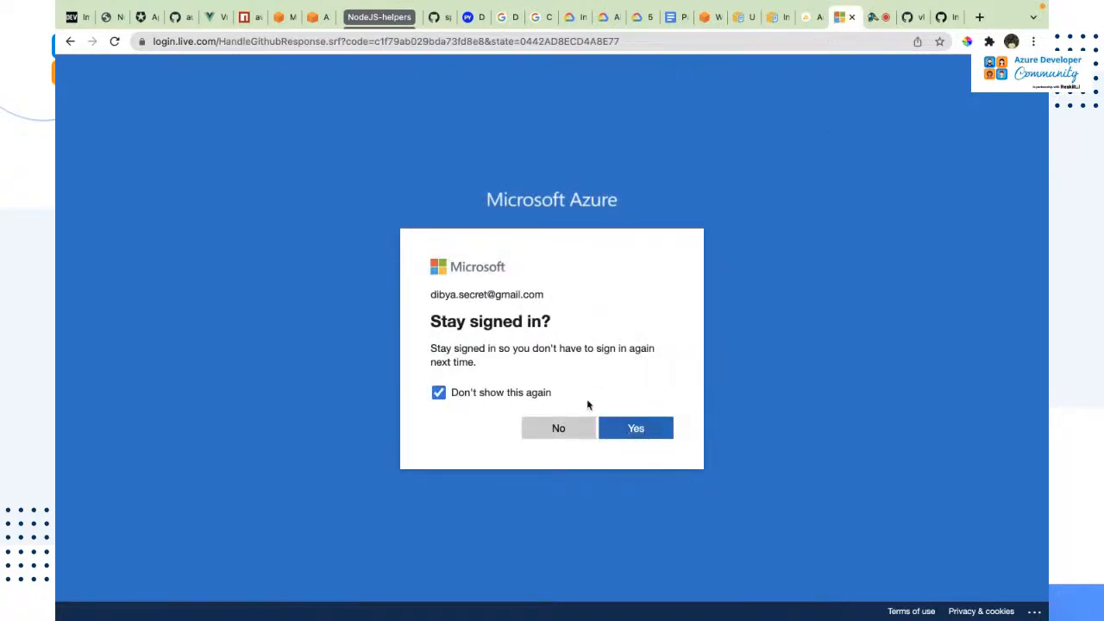
left_click(624, 428)
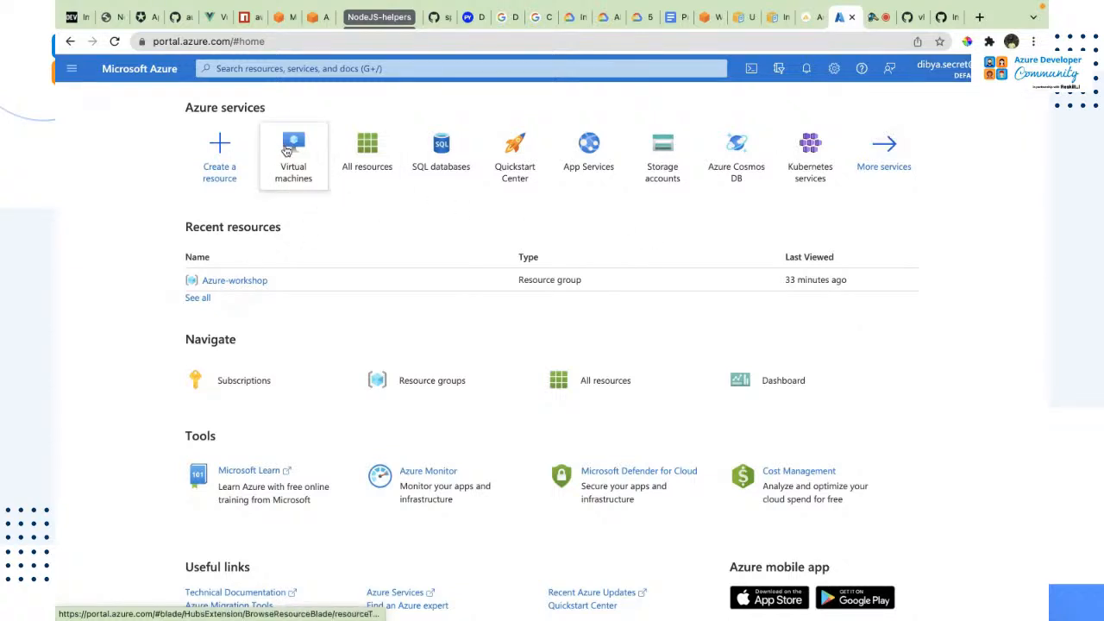
- Browse the second page of applications in Launchpad and return to the azure-workshop project in VS Code
mouse_move(295, 185)
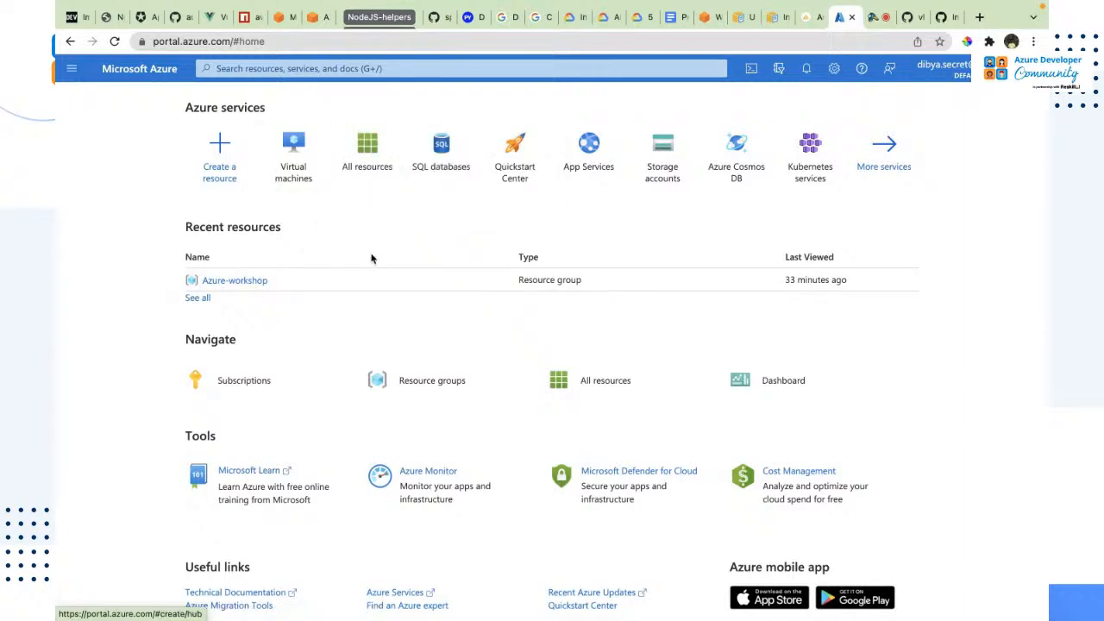
key("ctrl+Left")
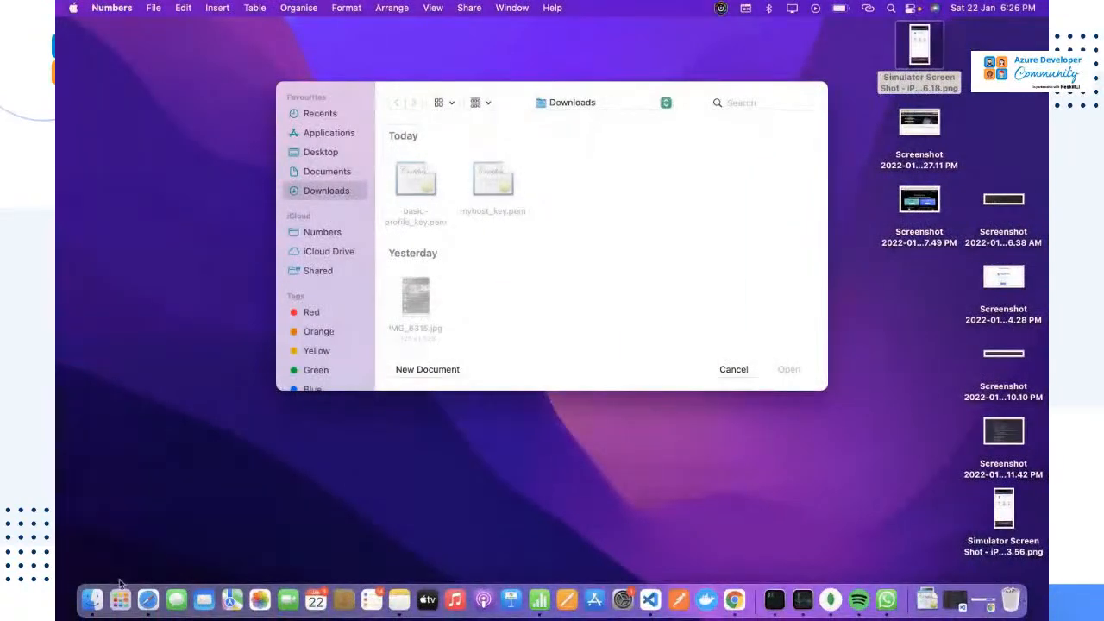
left_click(121, 599)
scroll(504, 335, "right", 3)
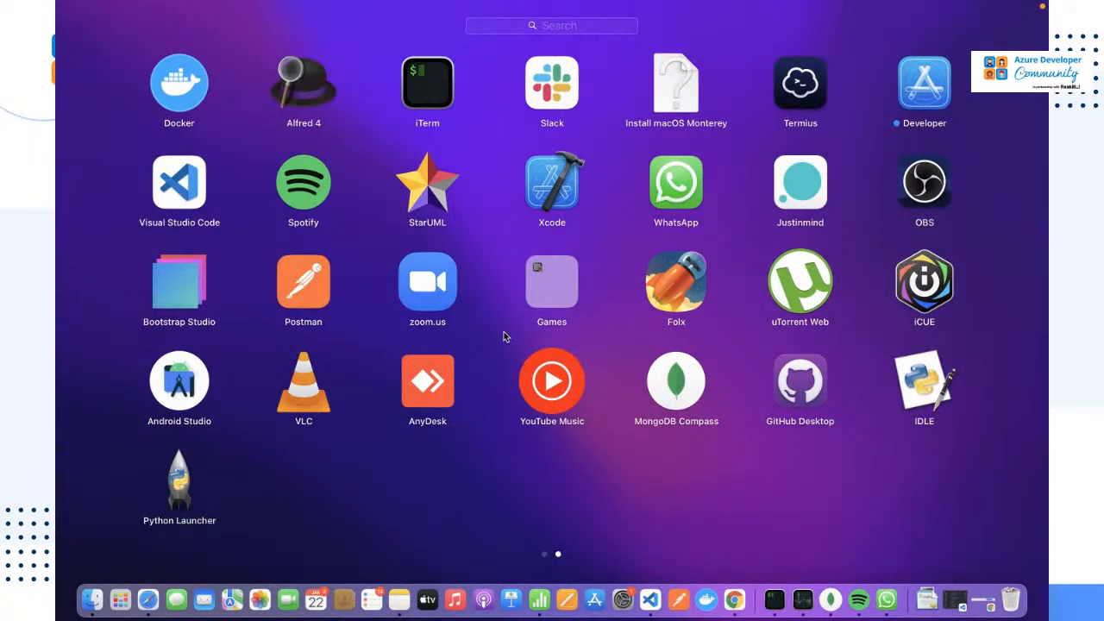
left_click(300, 294)
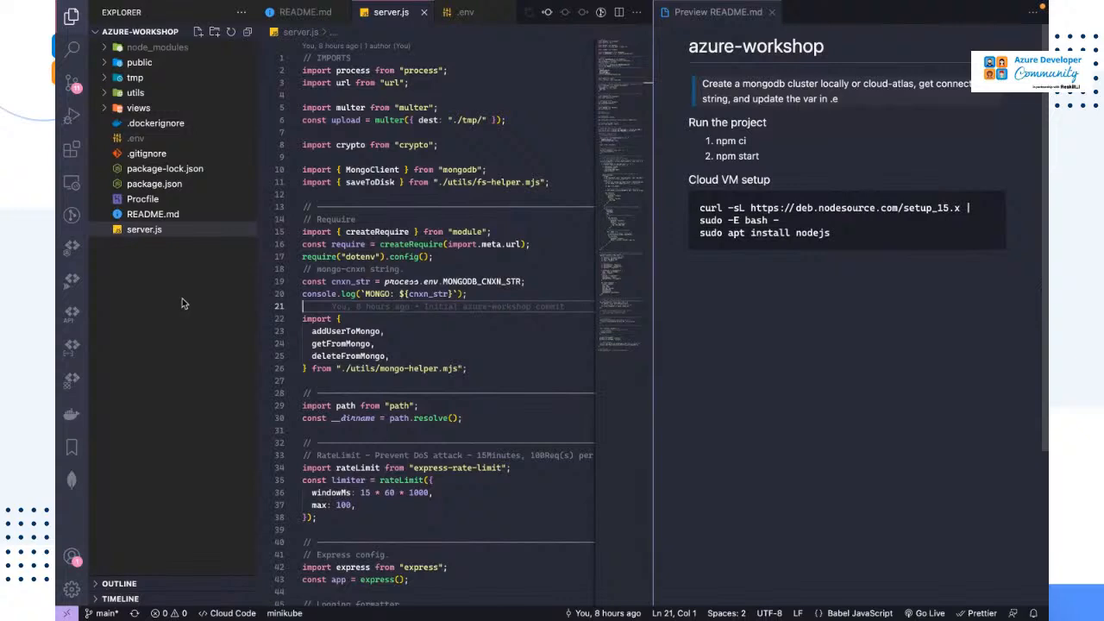
- Look through the imports, rate limiter and Express configuration in server.js
scroll(404, 341, "down", 20)
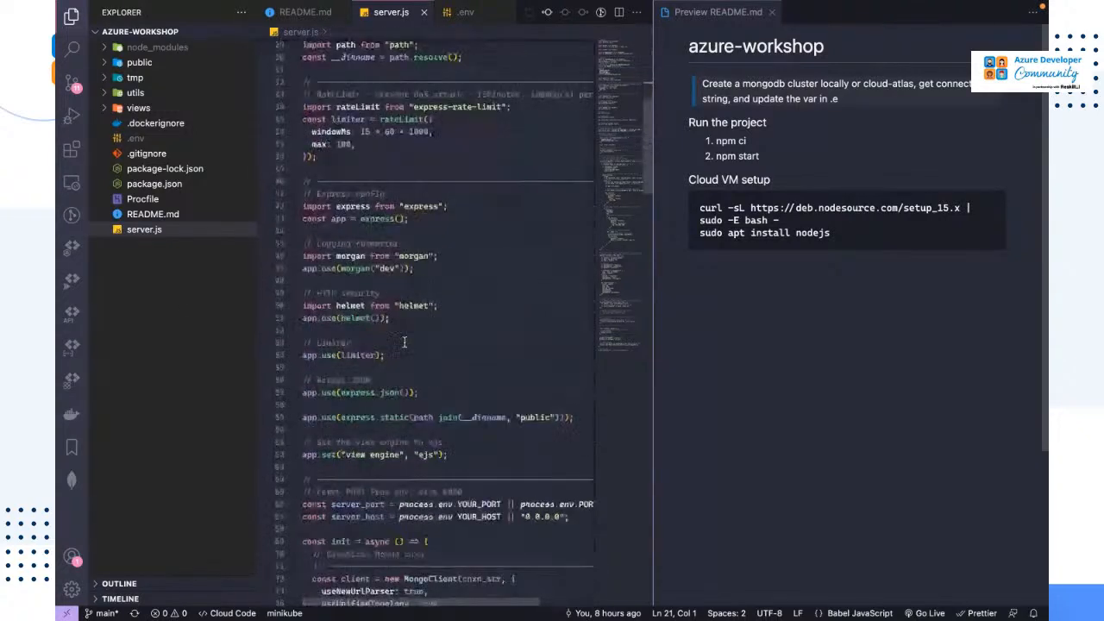
scroll(404, 341, "up", 20)
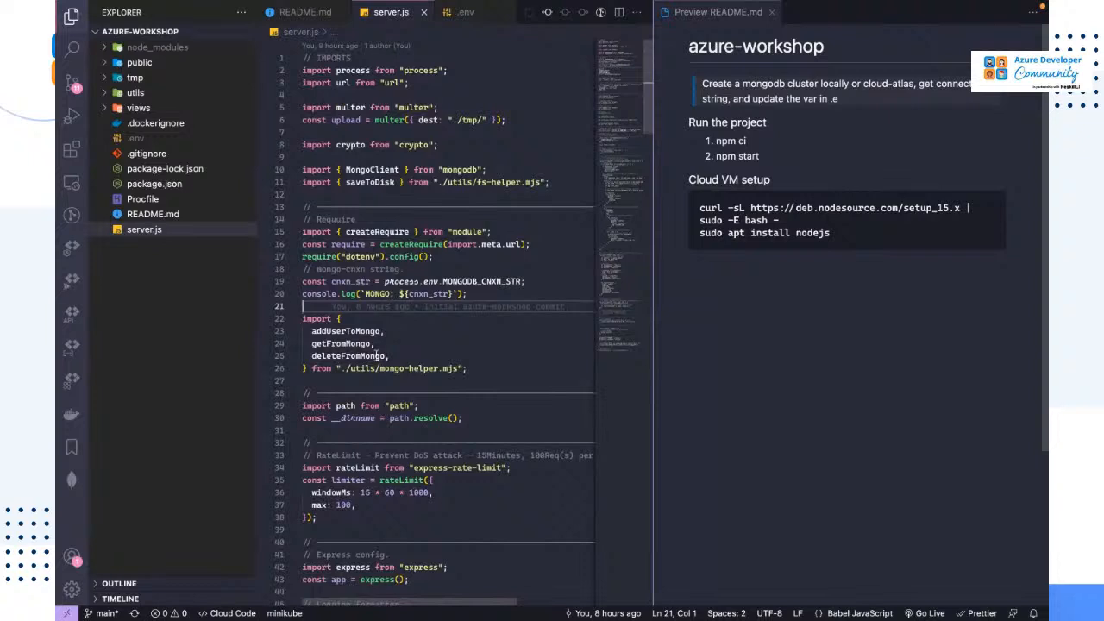
scroll(377, 355, "down", 5)
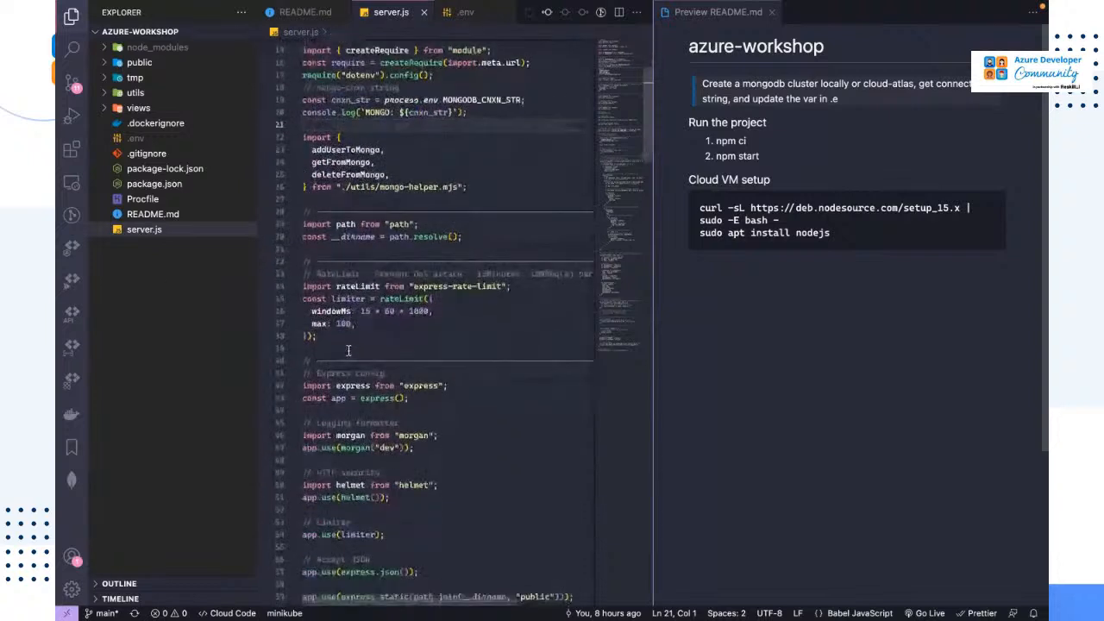
- Close the README preview and view the form.ejs, explore.ejs and status.ejs templates in the views folder
left_click(130, 107)
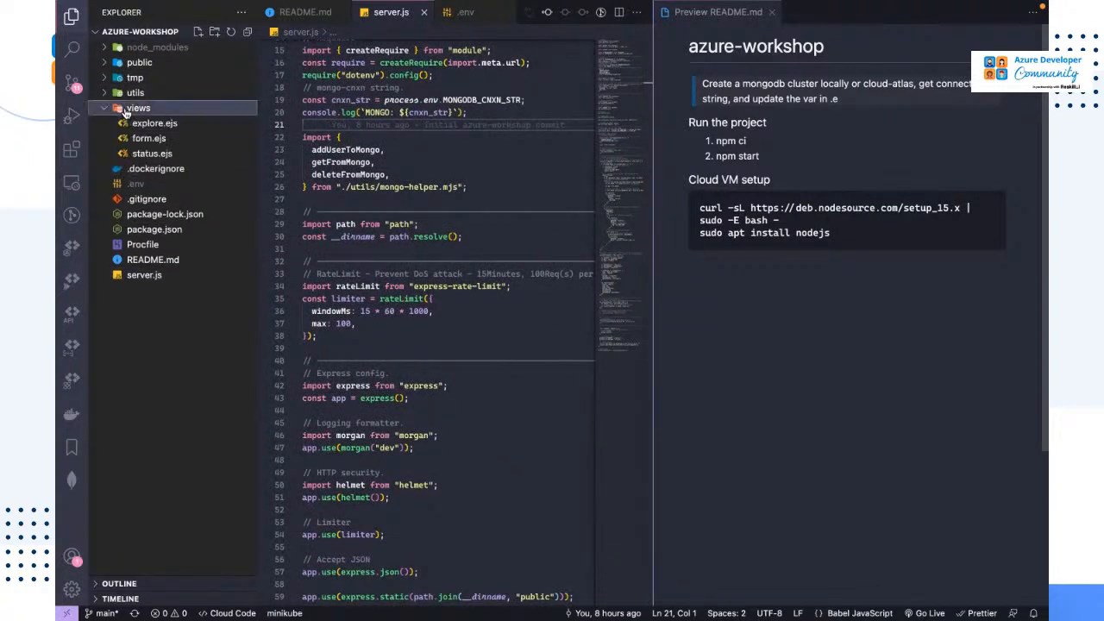
left_click(771, 12)
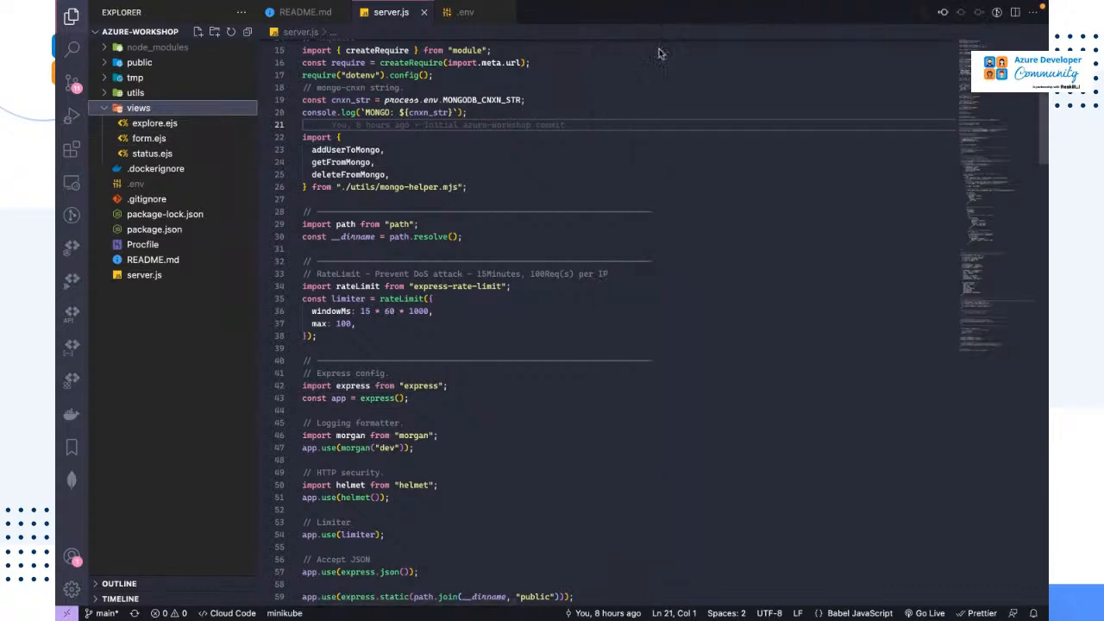
left_click(143, 138)
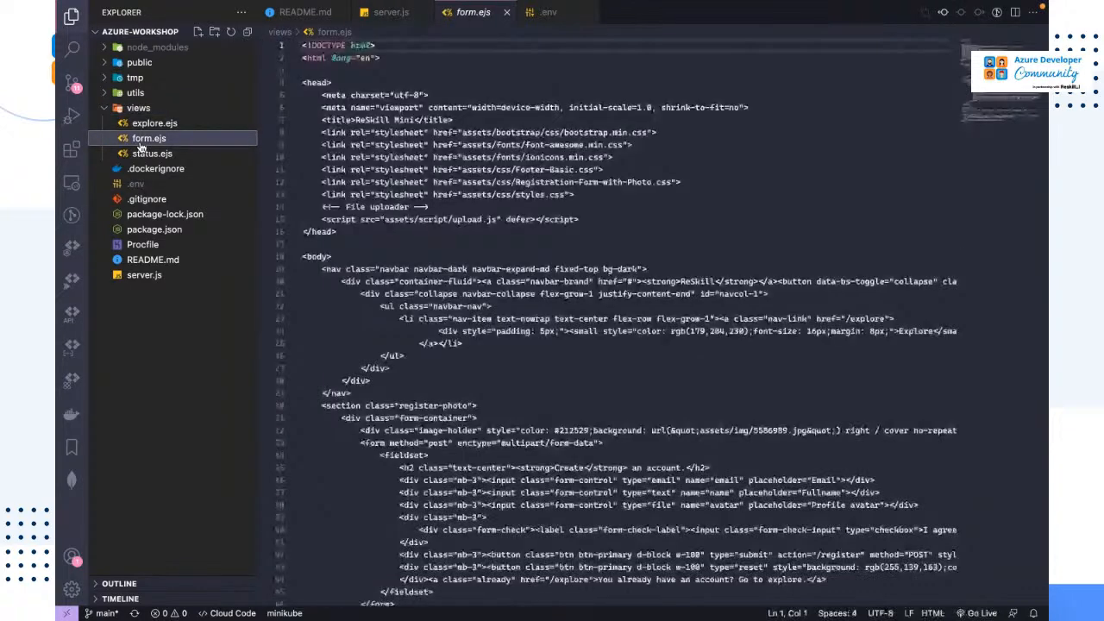
left_click(206, 122)
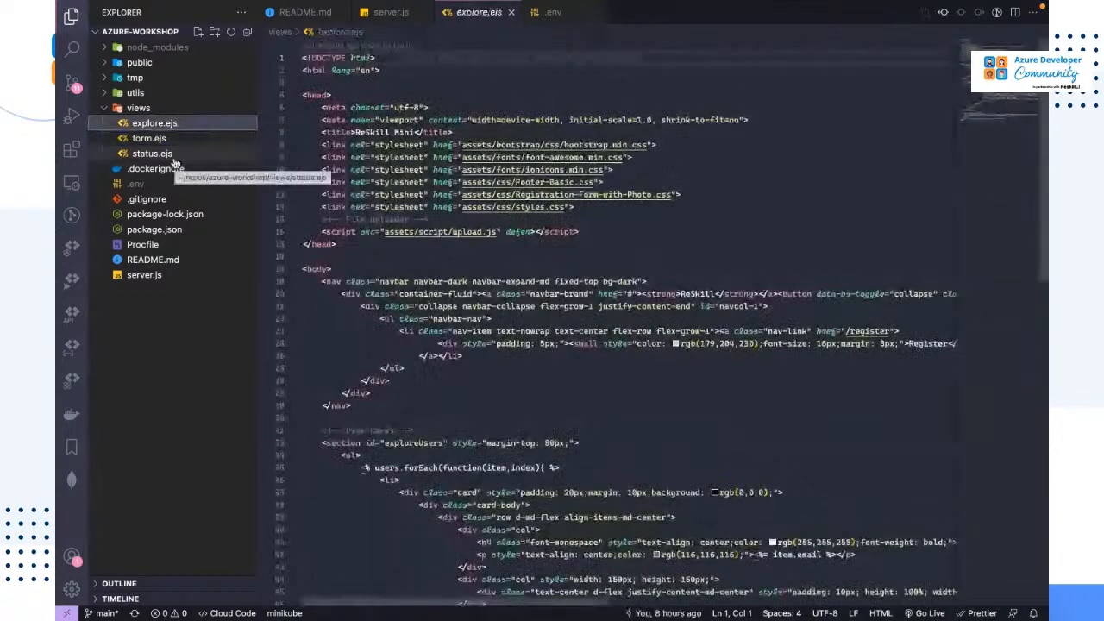
left_click(154, 155)
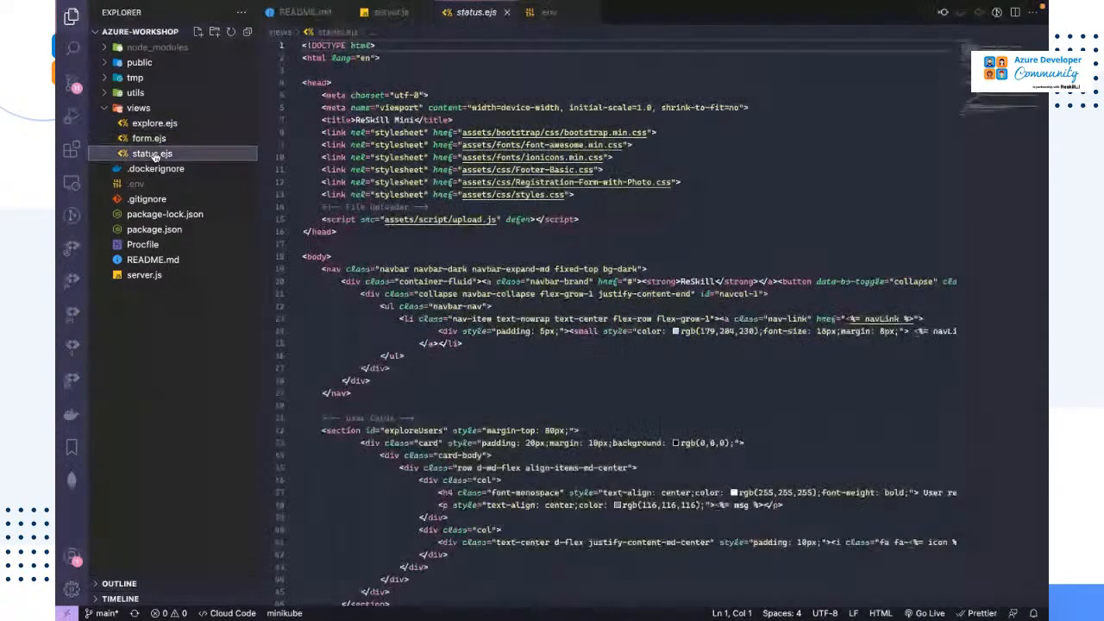
- Examine the registration form in form.ejs, especially the types and names of its email, name and avatar inputs
left_click(148, 138)
scroll(335, 252, "down", 10)
scroll(336, 252, "right", 1)
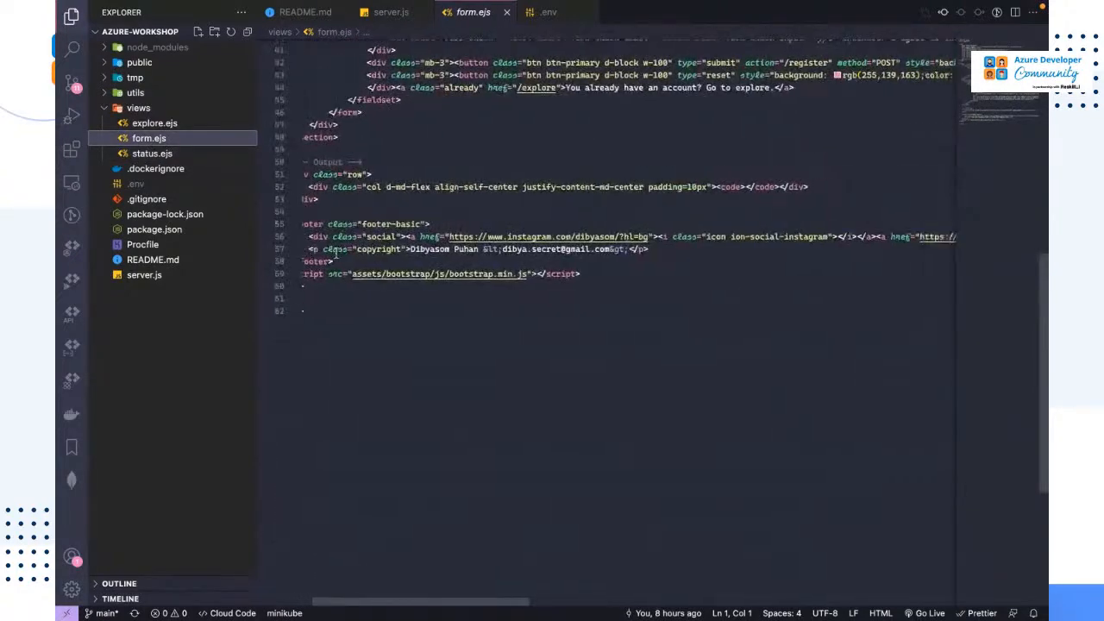
scroll(335, 252, "left", 2)
scroll(466, 255, "up", 6)
scroll(594, 258, "right", 5)
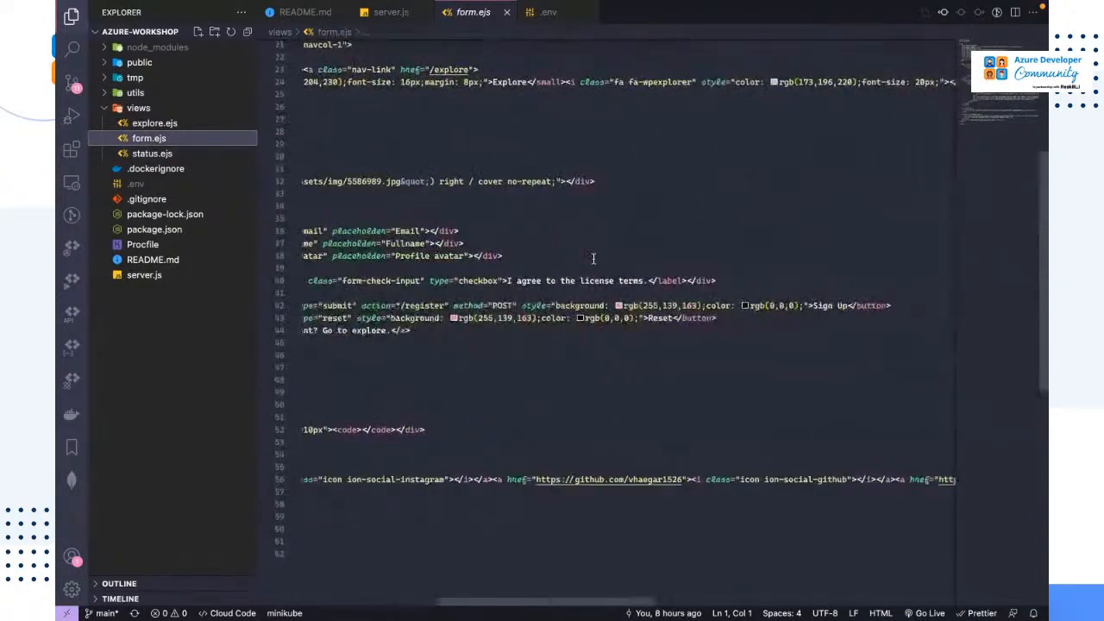
scroll(594, 258, "left", 5)
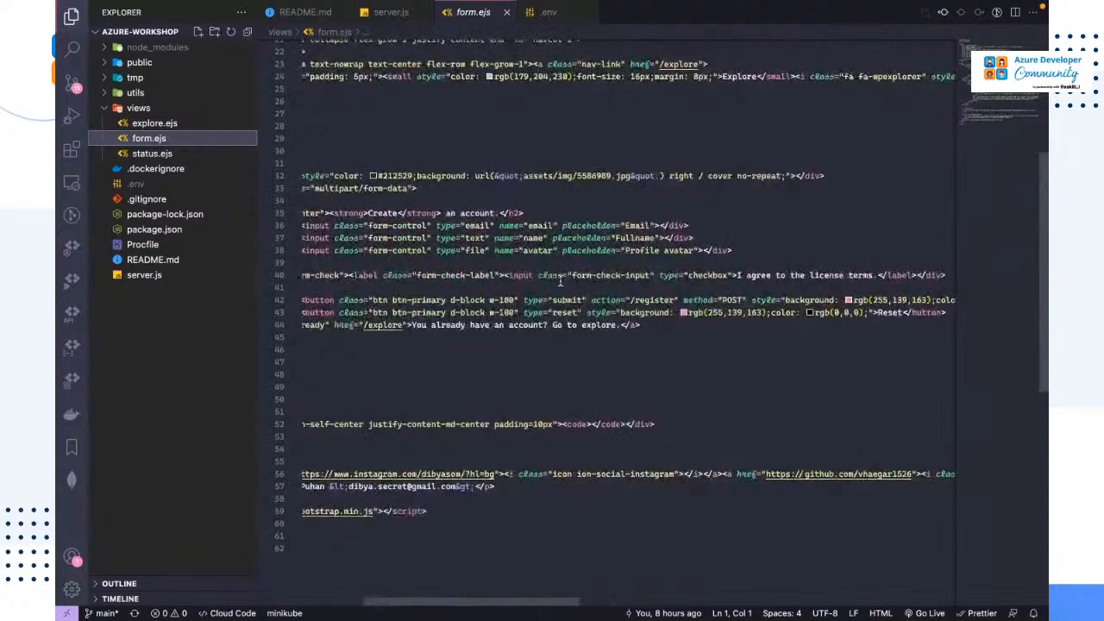
scroll(560, 280, "left", 3)
double_click(641, 232)
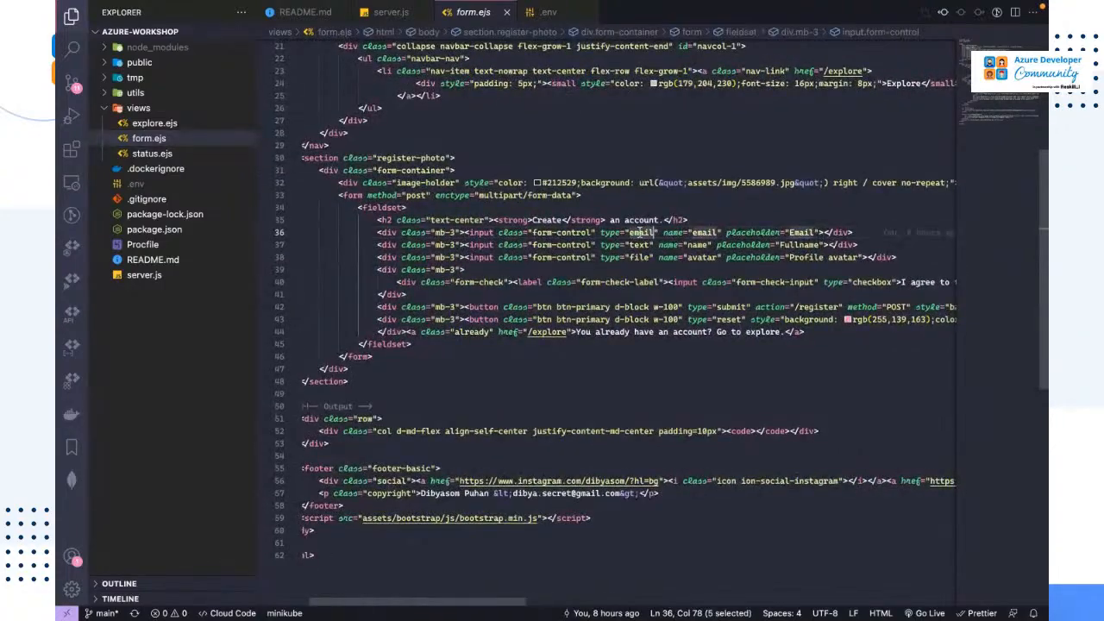
double_click(641, 257)
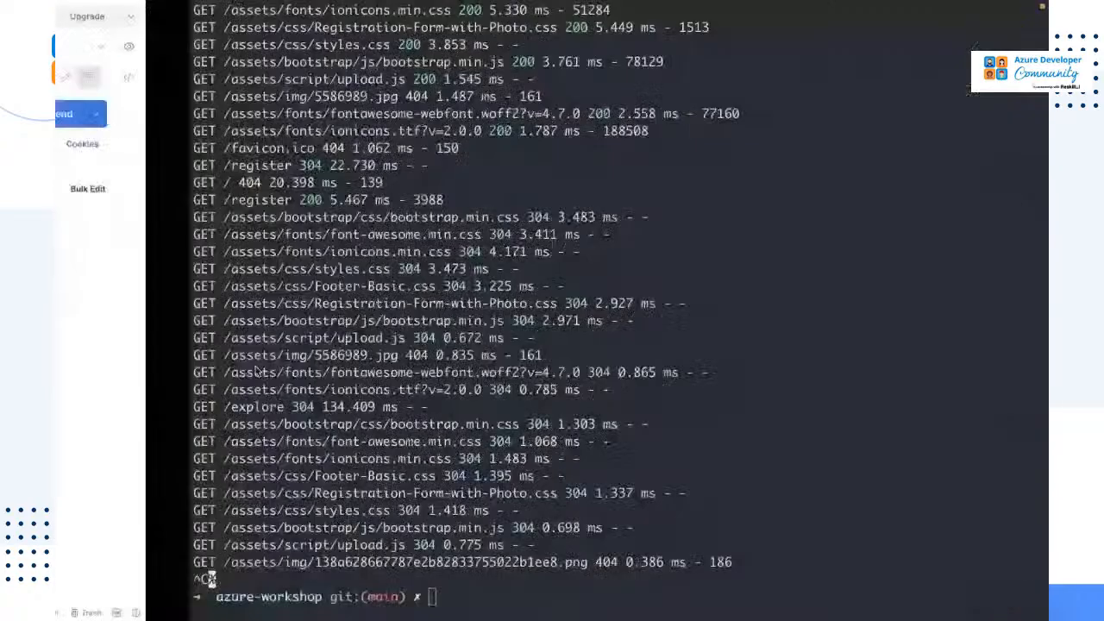
- Start the azure-workshop server again from the terminal with npm start
key("Up")
key("Return")
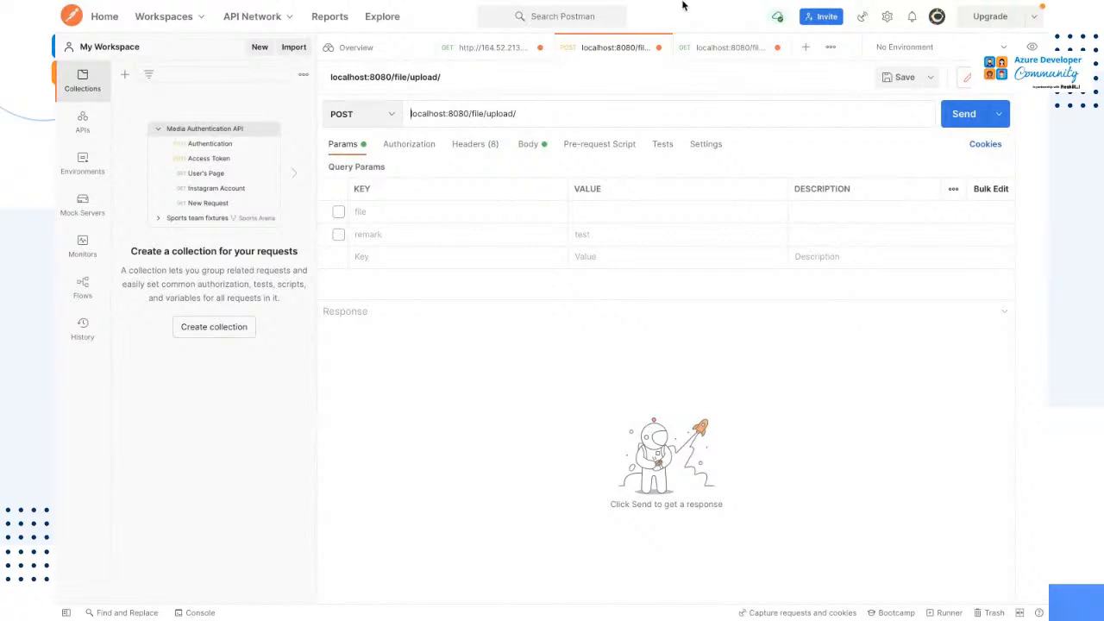
- Create a new POST request to localhost:8080/register in Postman with a form-data body
left_click(806, 47)
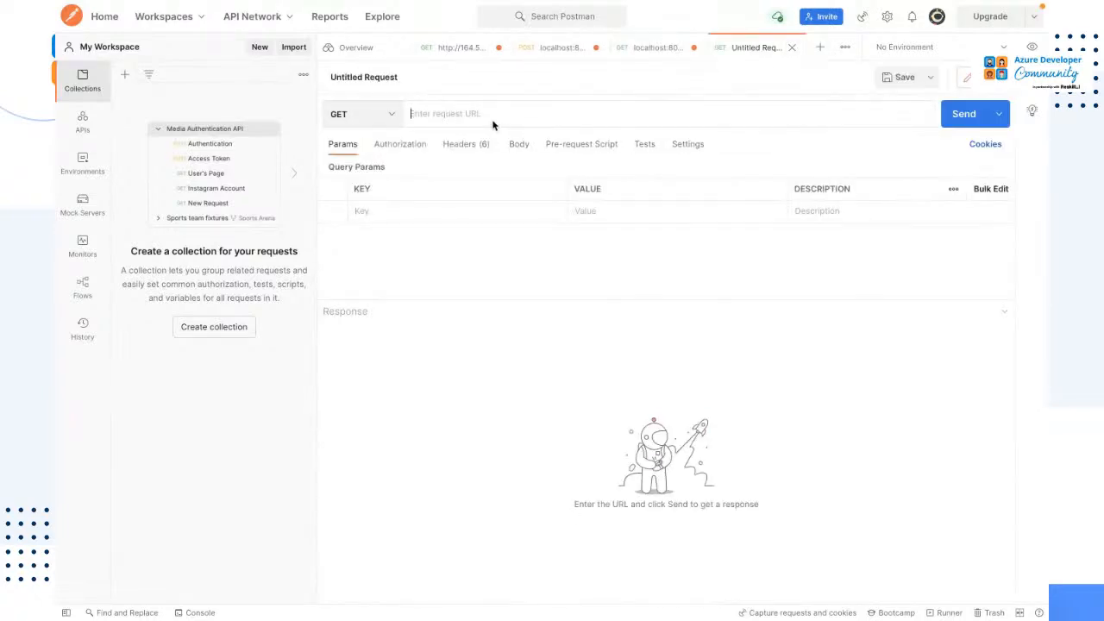
type("localhost:8080/register")
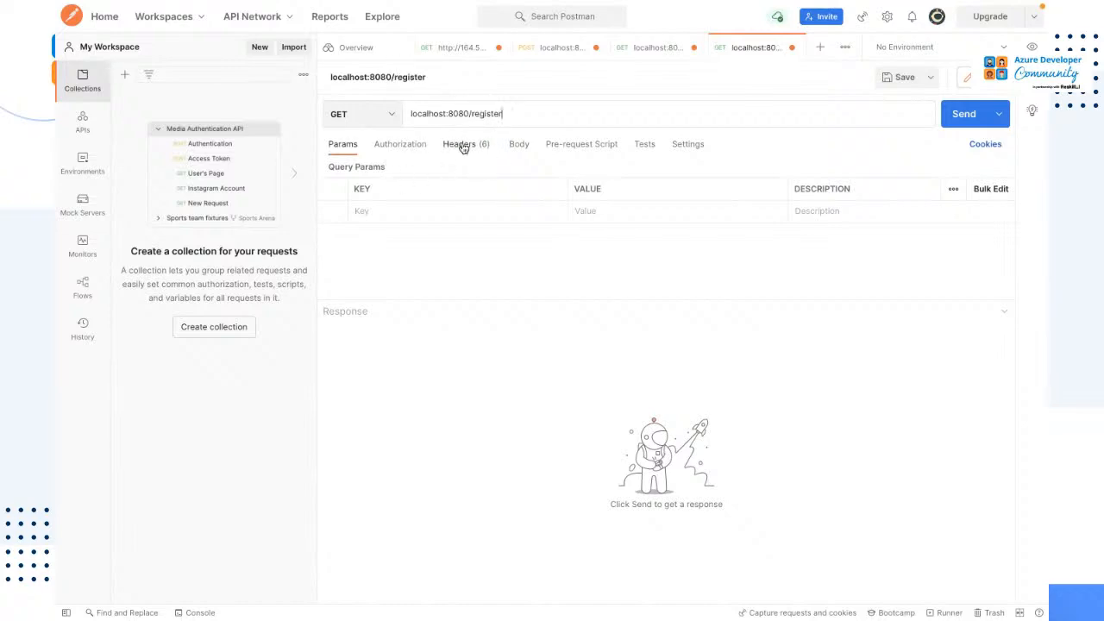
left_click(517, 146)
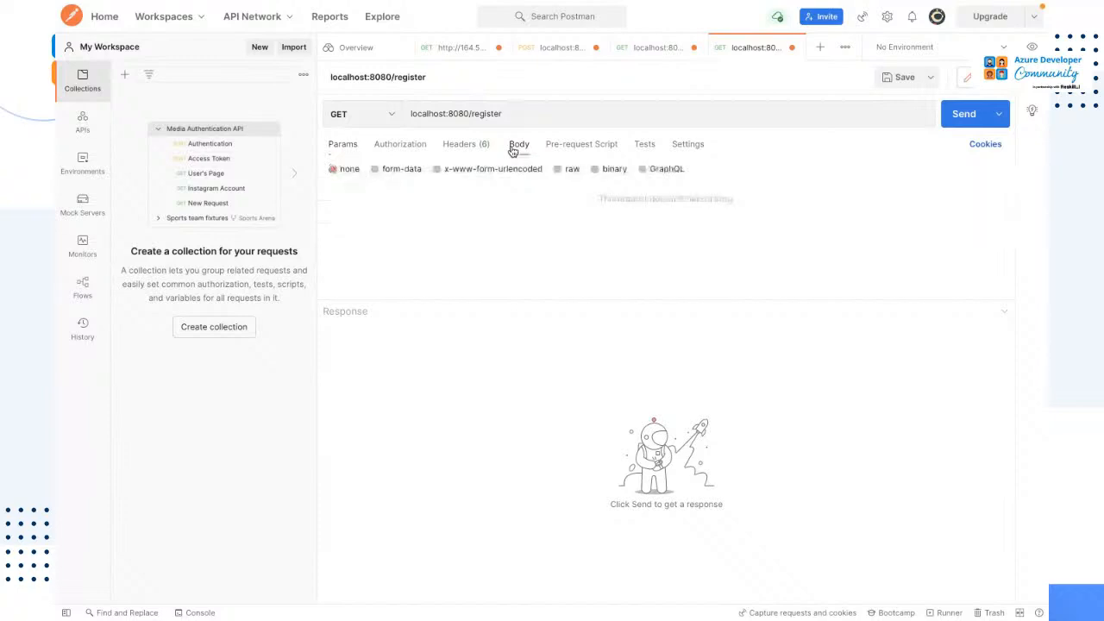
left_click(372, 117)
left_click(412, 166)
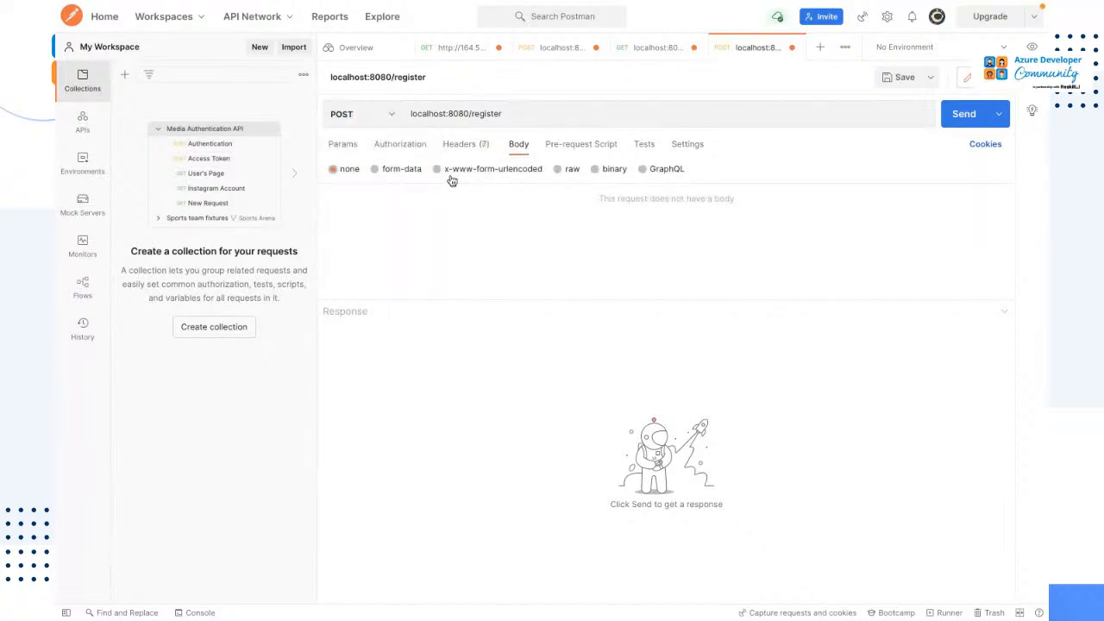
left_click(406, 172)
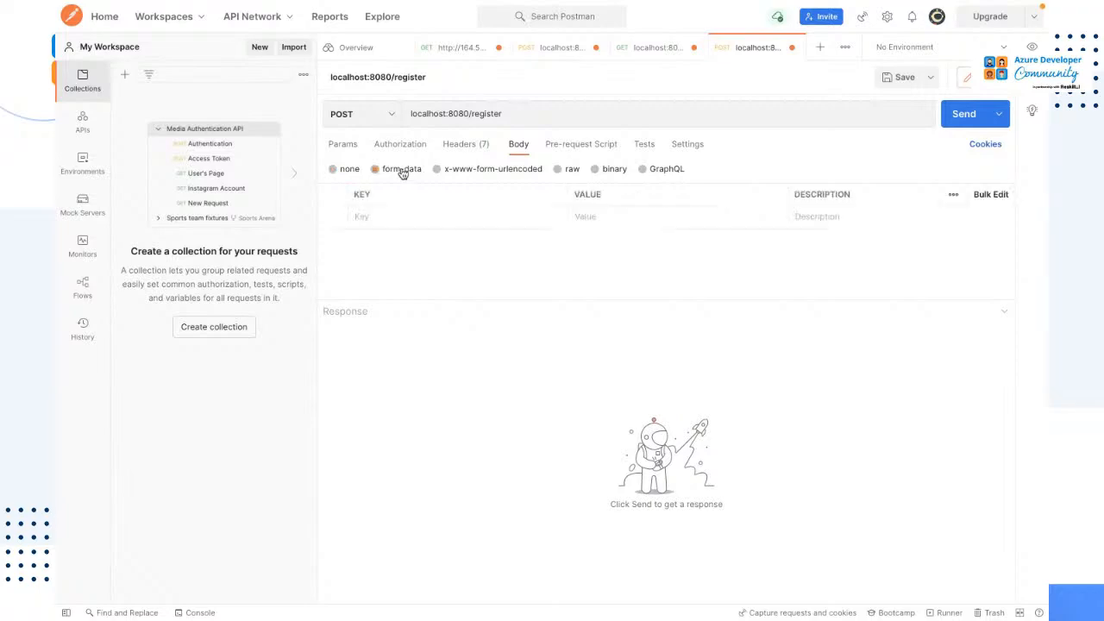
- Check the server's start-up output in the terminal and add an email key with the e-mail address as its Text value
left_click(378, 217)
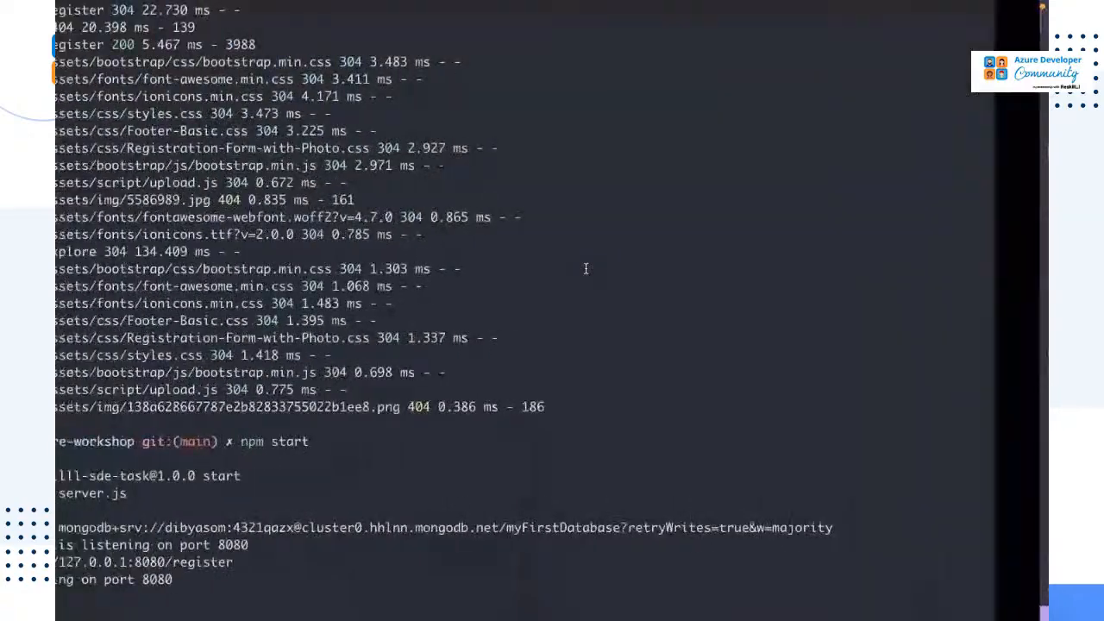
left_click_drag(233, 594, 57, 577)
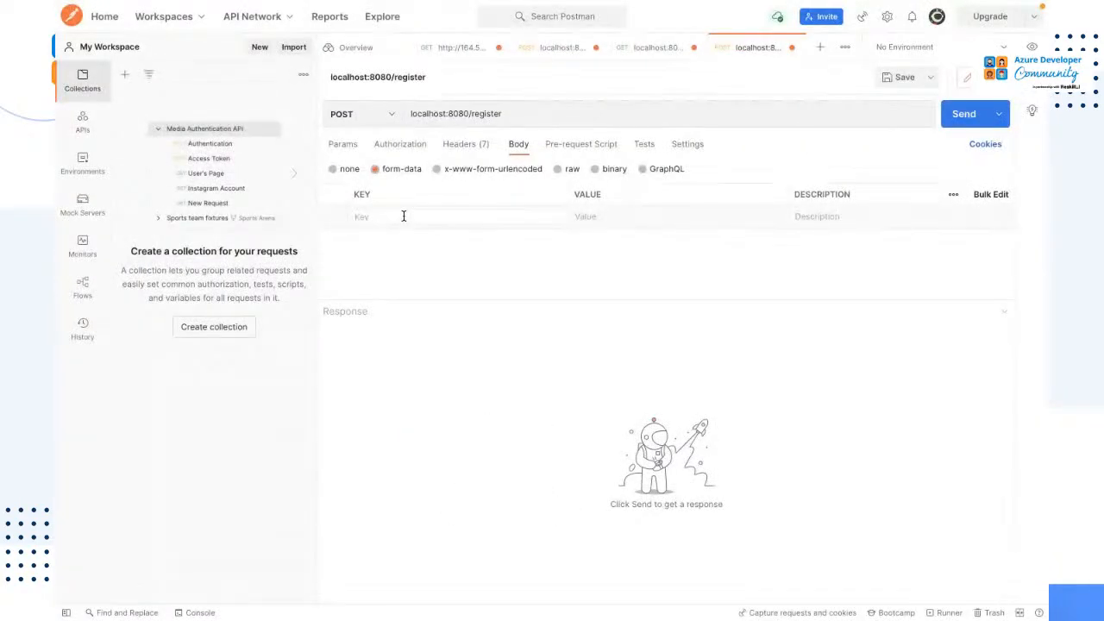
left_click(403, 217)
type("email")
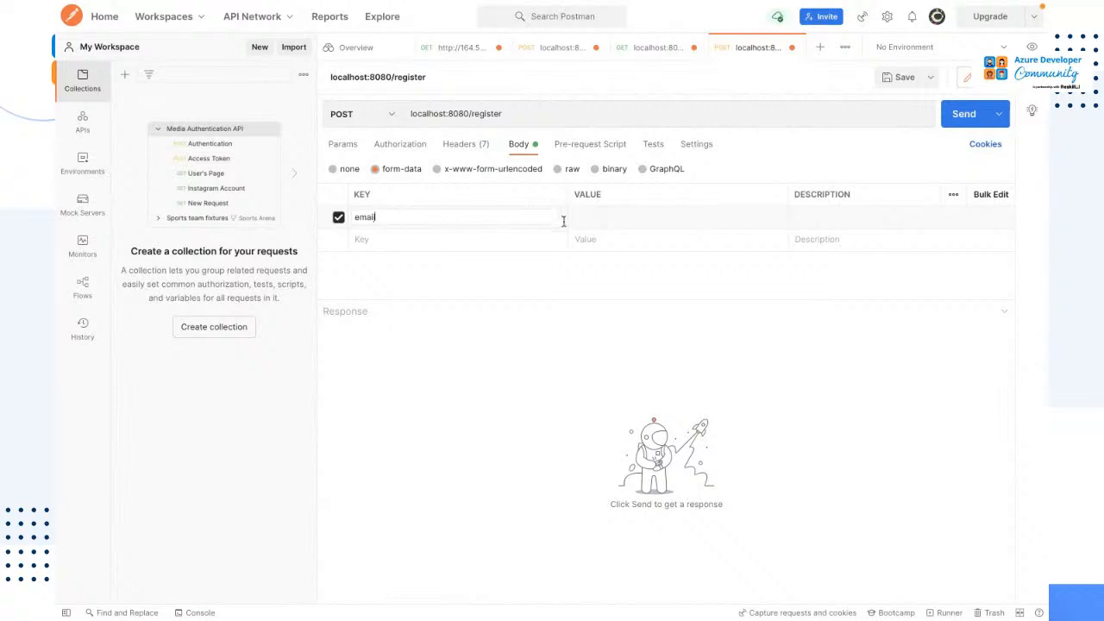
left_click(595, 223)
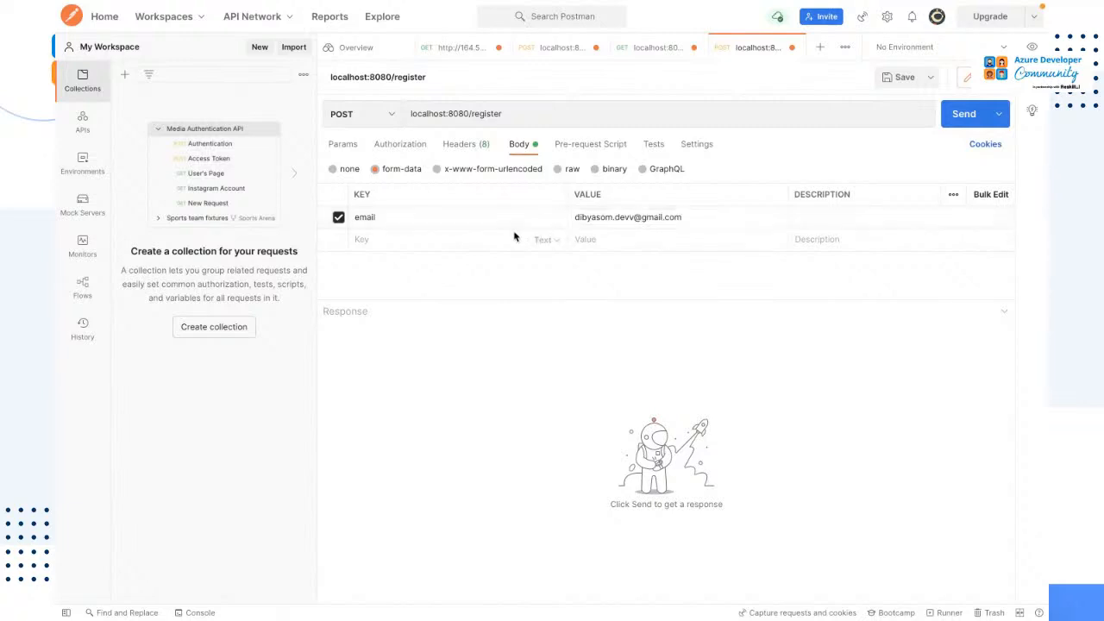
left_click(551, 217)
left_click(549, 250)
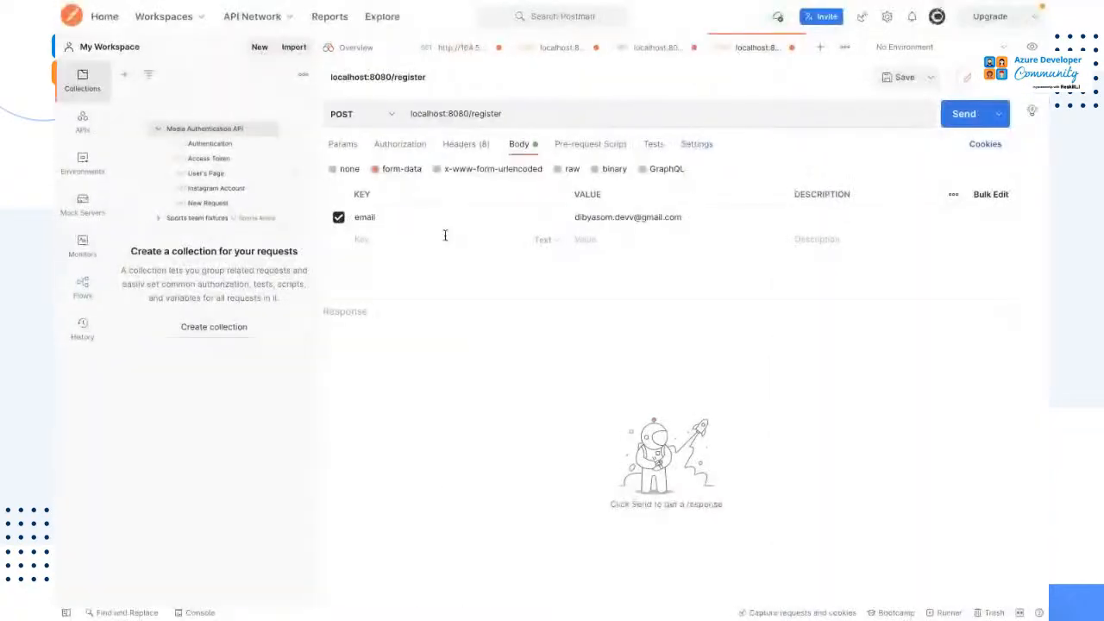
- Check the text input's name in form.ejs and add a matching name key with the full name as its value
left_click(446, 234)
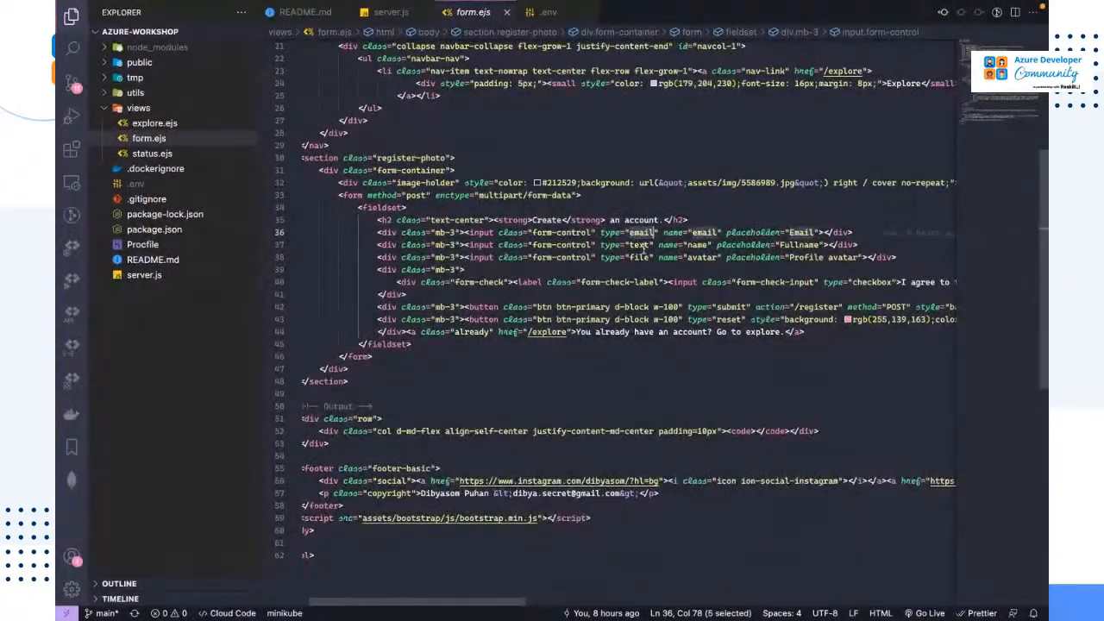
double_click(697, 245)
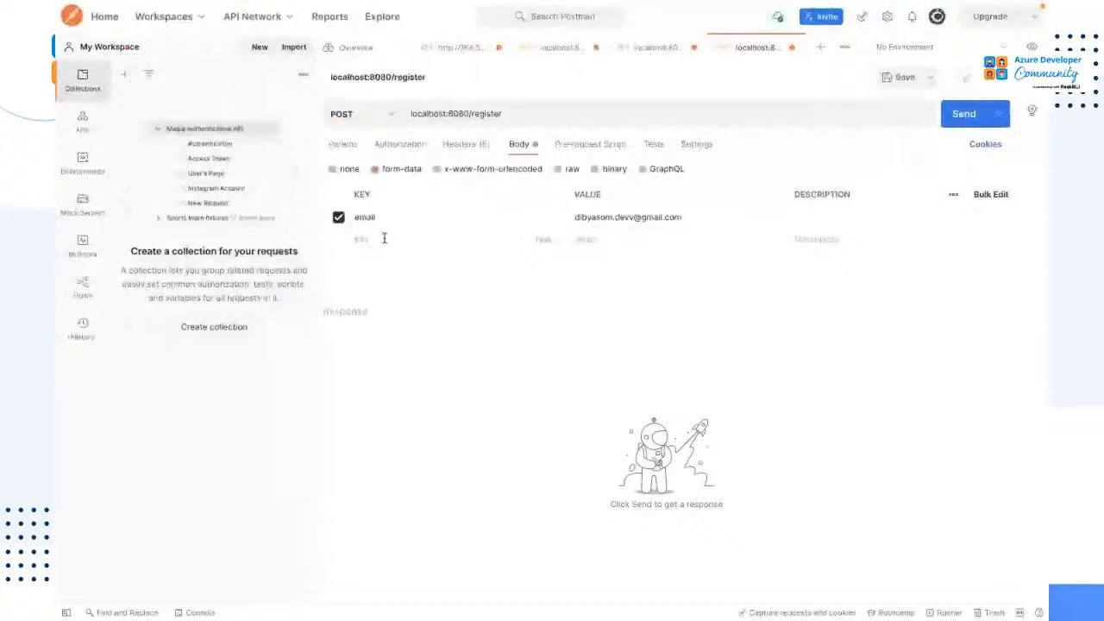
left_click(384, 239)
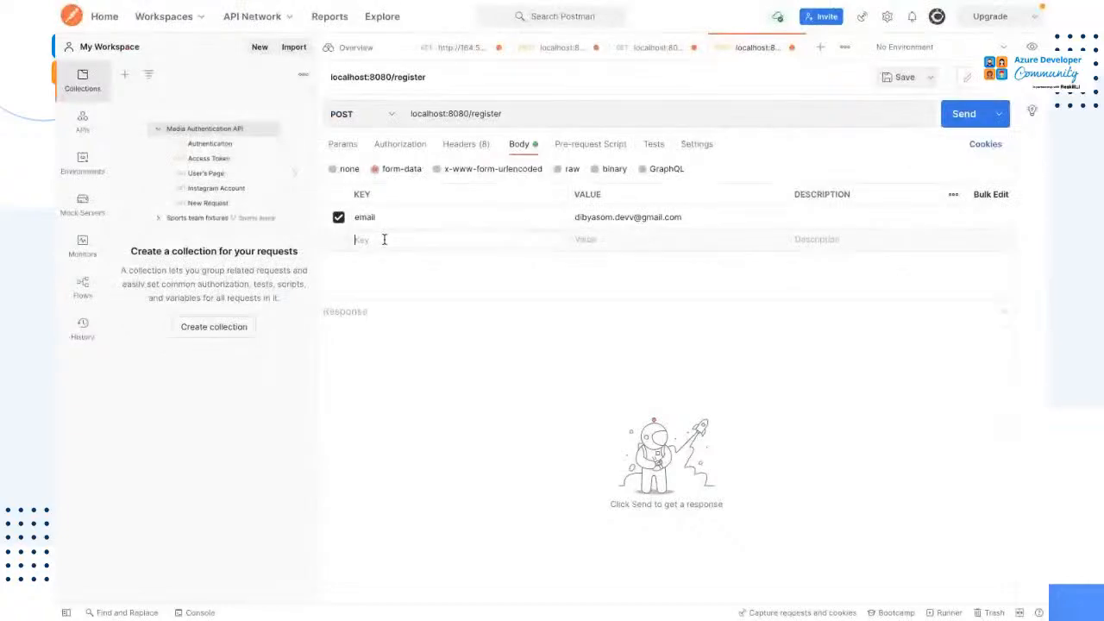
type("name")
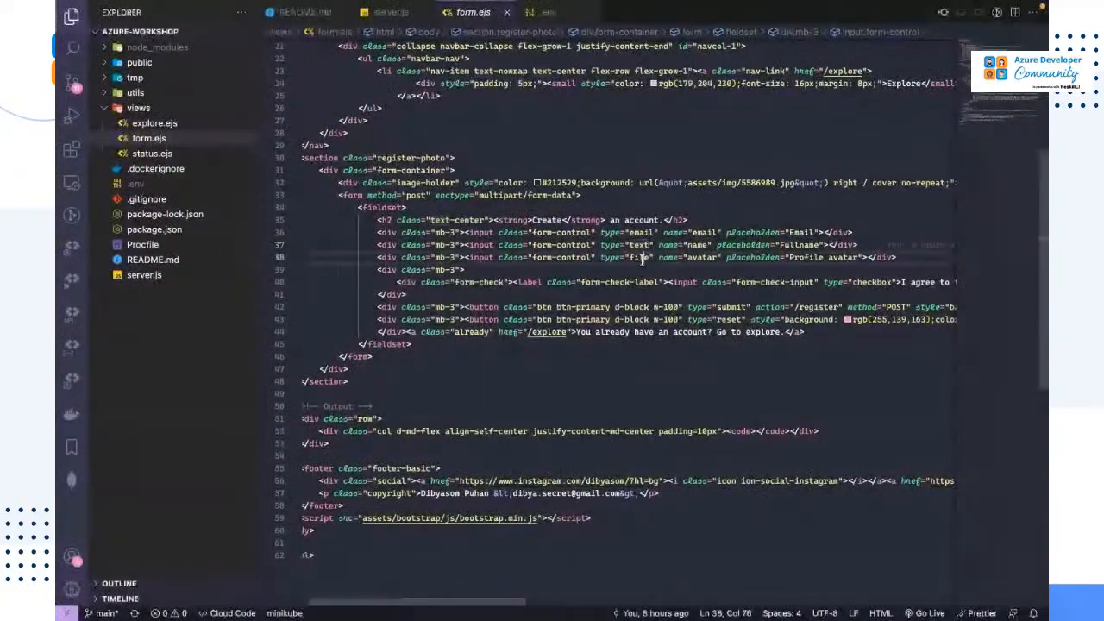
- Check the file input's name in form.ejs and add a matching avatar key of type File to the form data
double_click(644, 257)
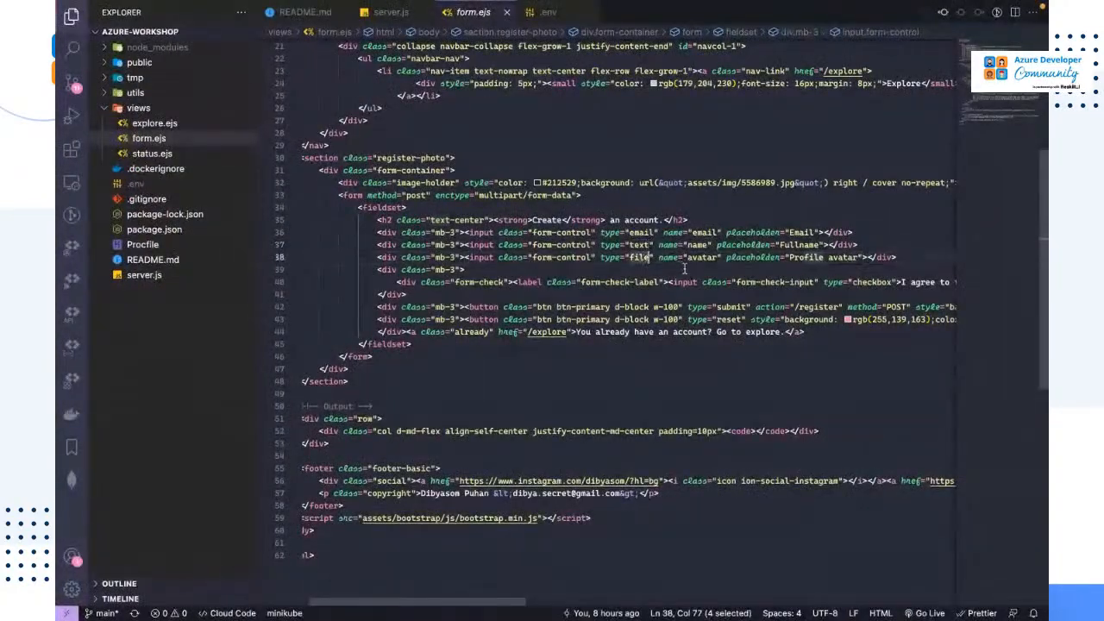
double_click(698, 257)
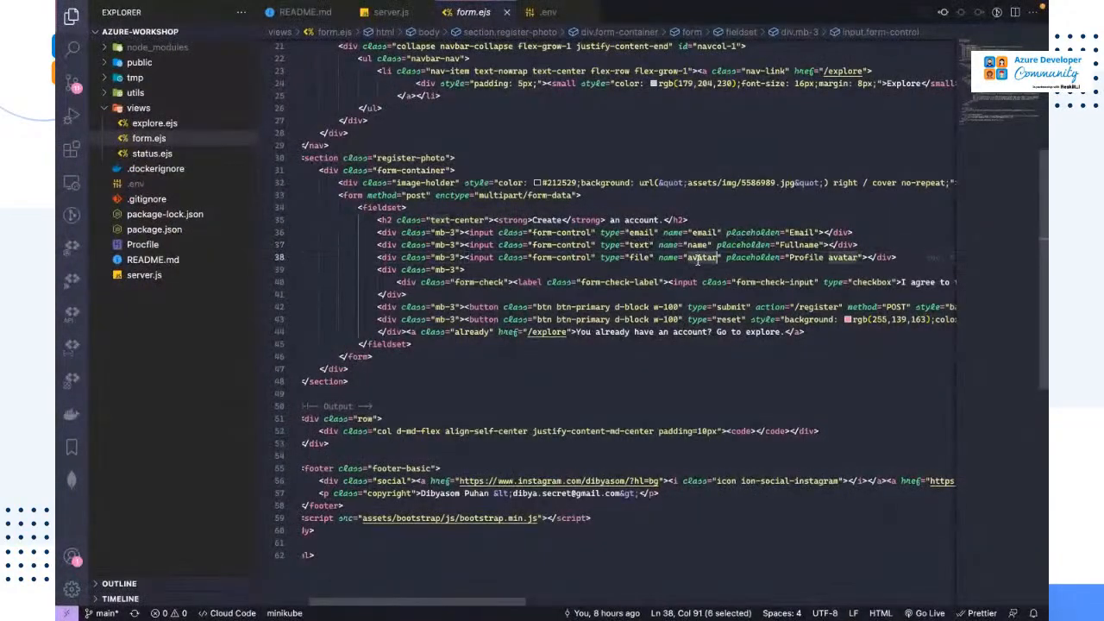
left_click(643, 258)
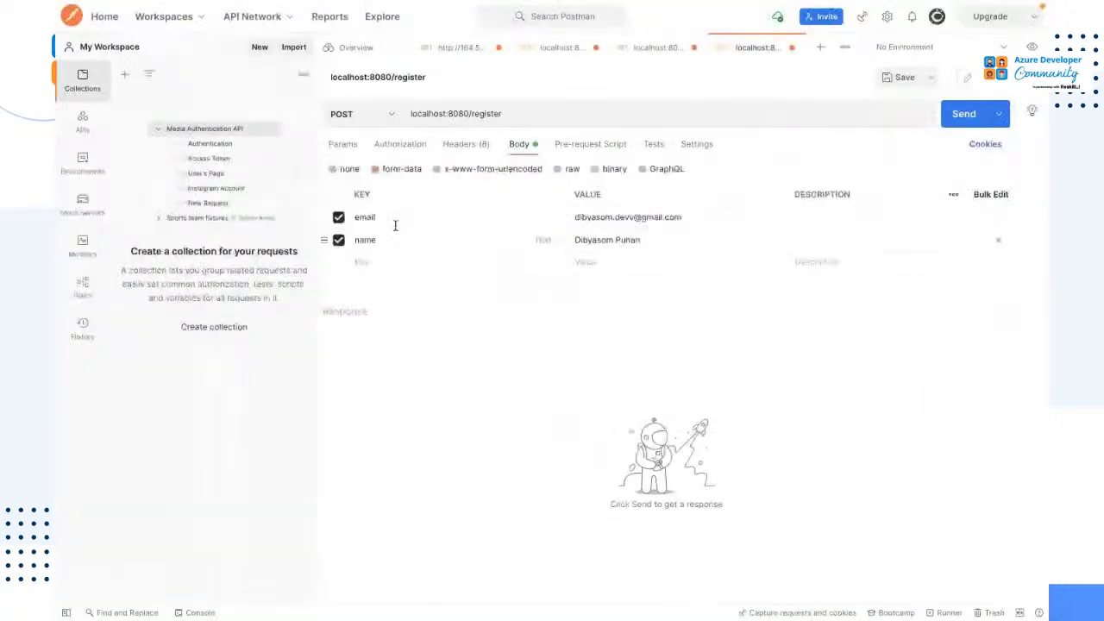
left_click(390, 259)
type("av")
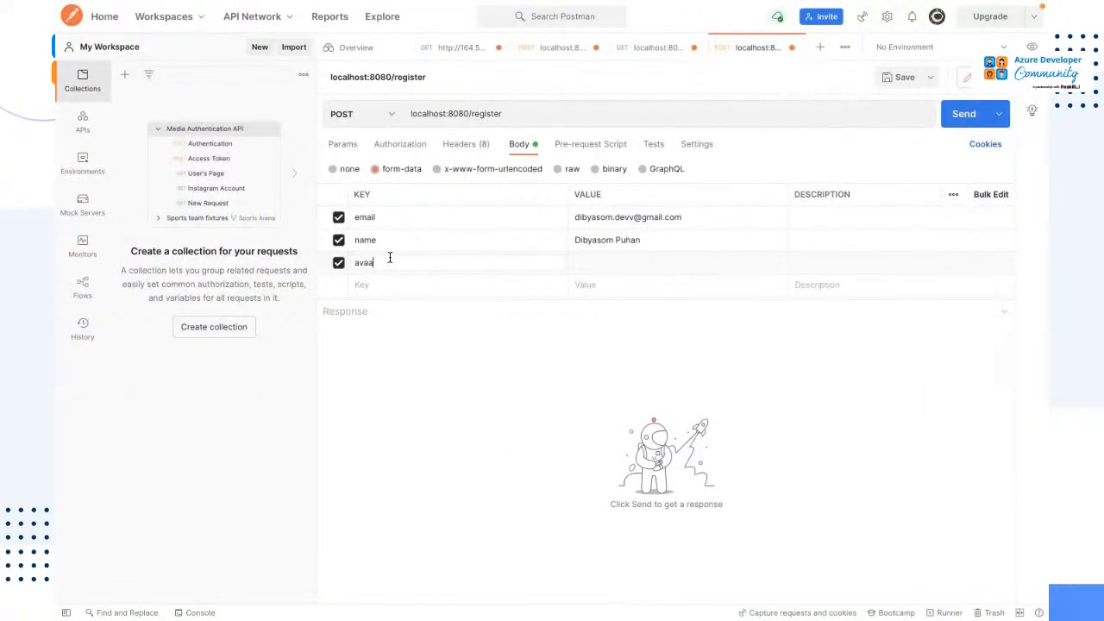
type("atar")
left_click(552, 263)
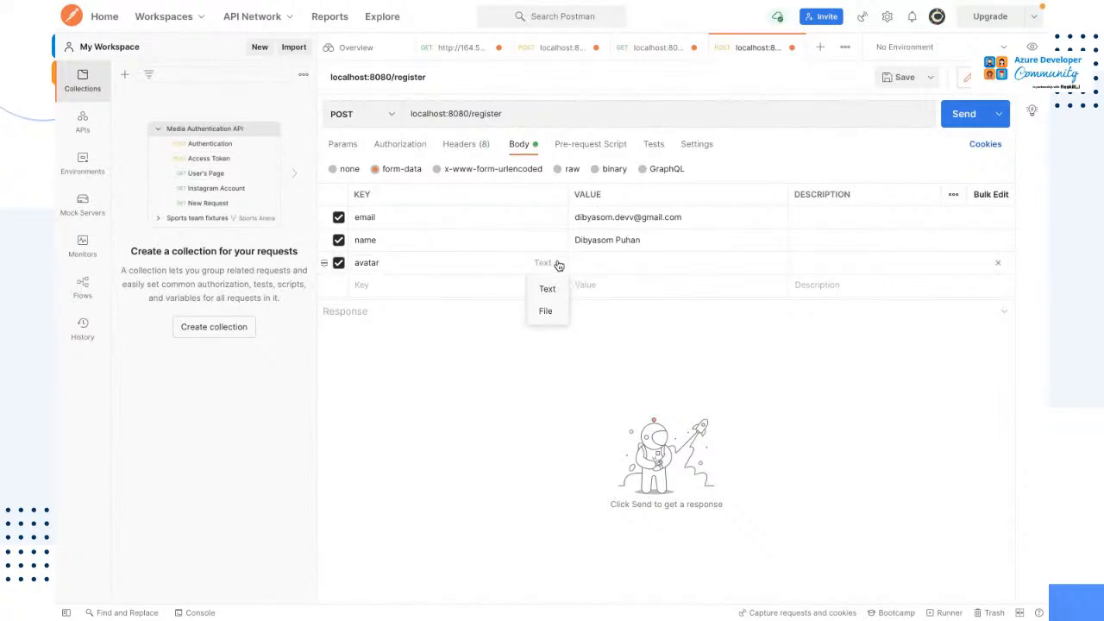
left_click(547, 314)
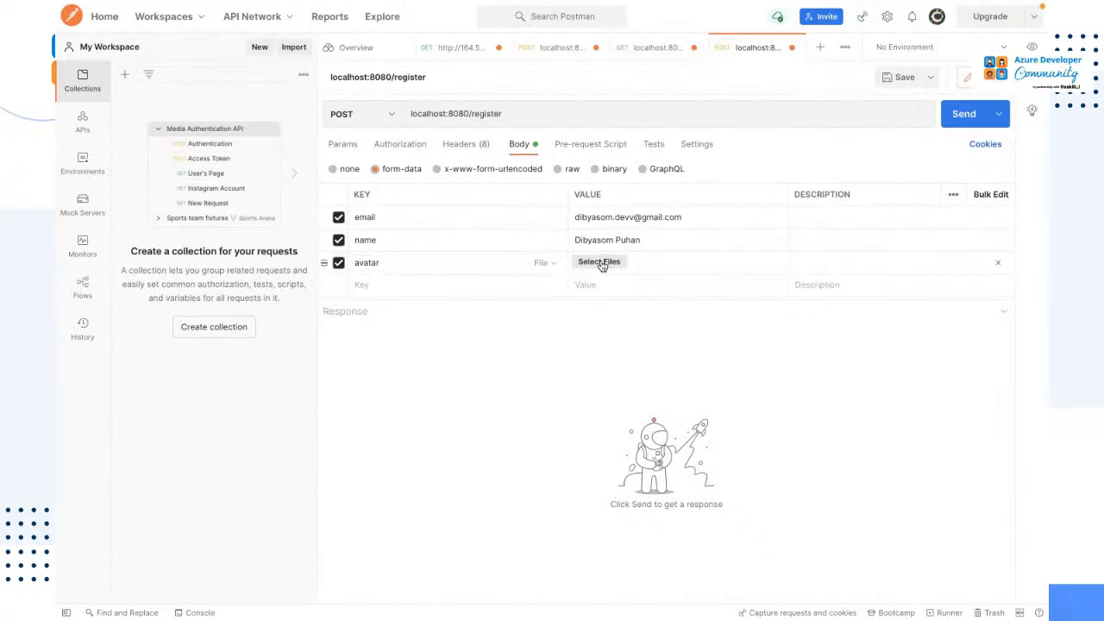
- Attach the image 136225b9-2ce0-4734-8e9c-359bdaa93e42.JPG as the avatar value and send the POST request
left_click(602, 261)
scroll(328, 302, "down", 2)
scroll(489, 397, "down", 5)
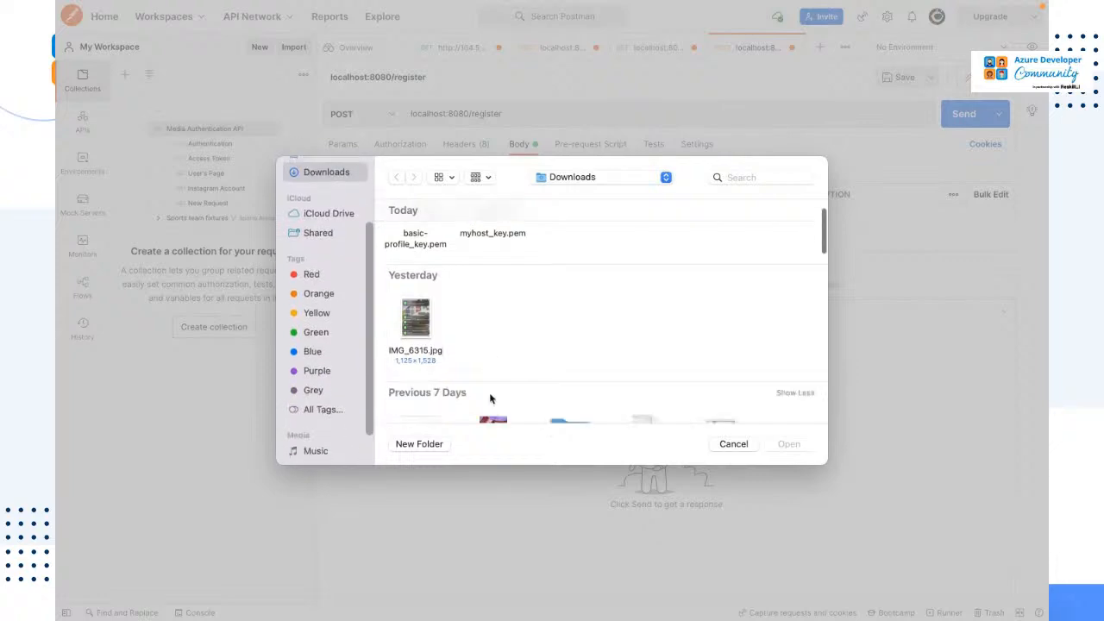
scroll(490, 398, "up", 2)
double_click(495, 328)
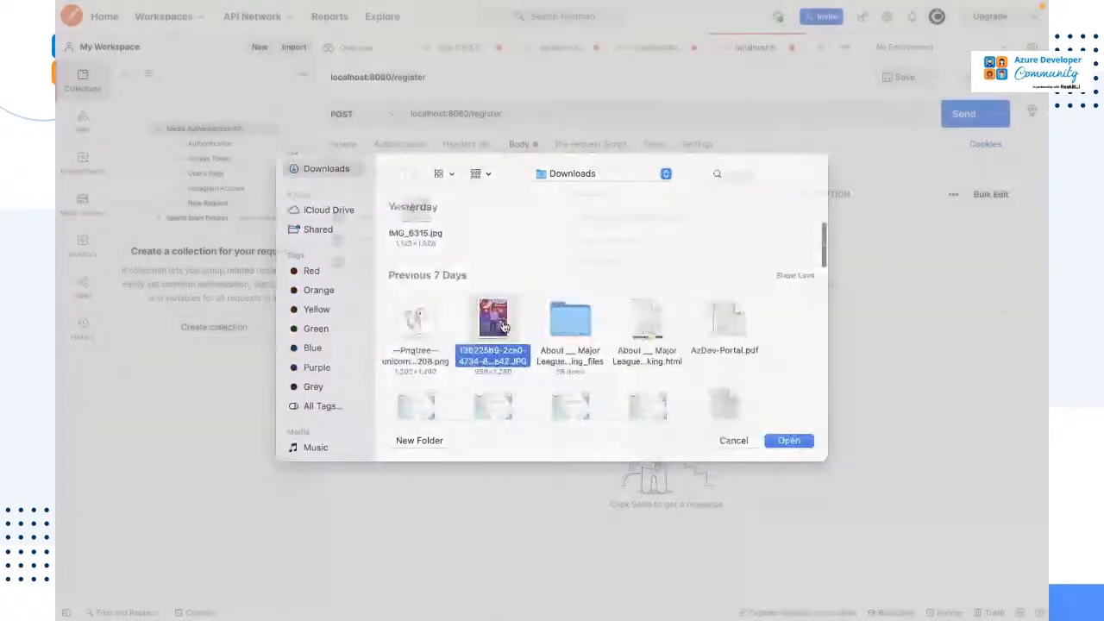
left_click(956, 126)
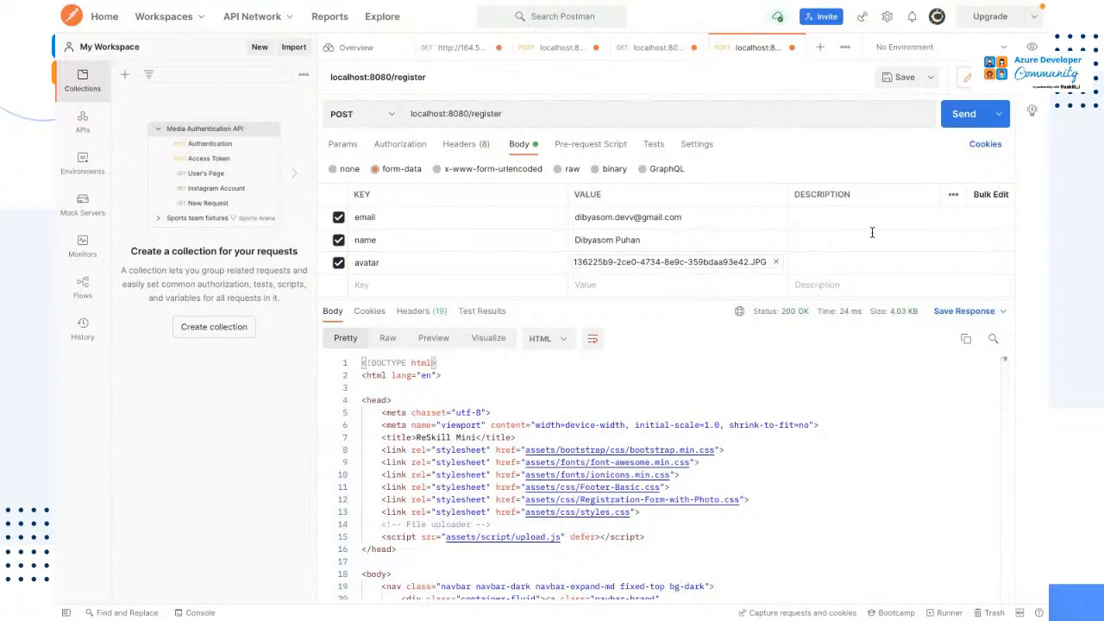
- Review the returned HTML body and the response's status, time and size
scroll(686, 410, "down", 2)
scroll(646, 416, "up", 1)
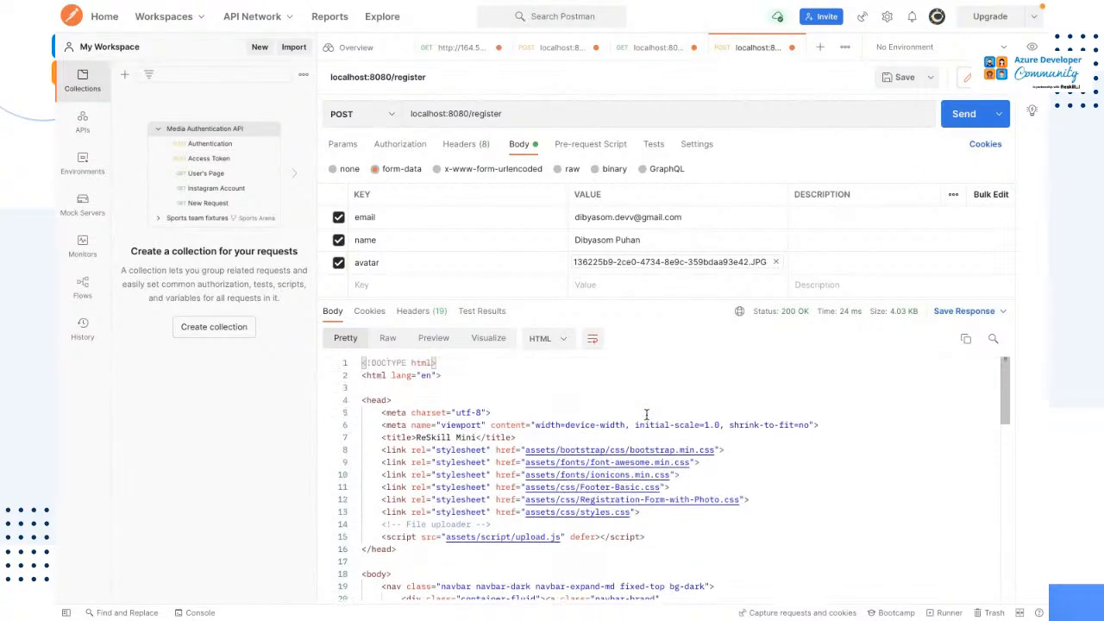
scroll(682, 396, "down", 1)
scroll(710, 370, "up", 2)
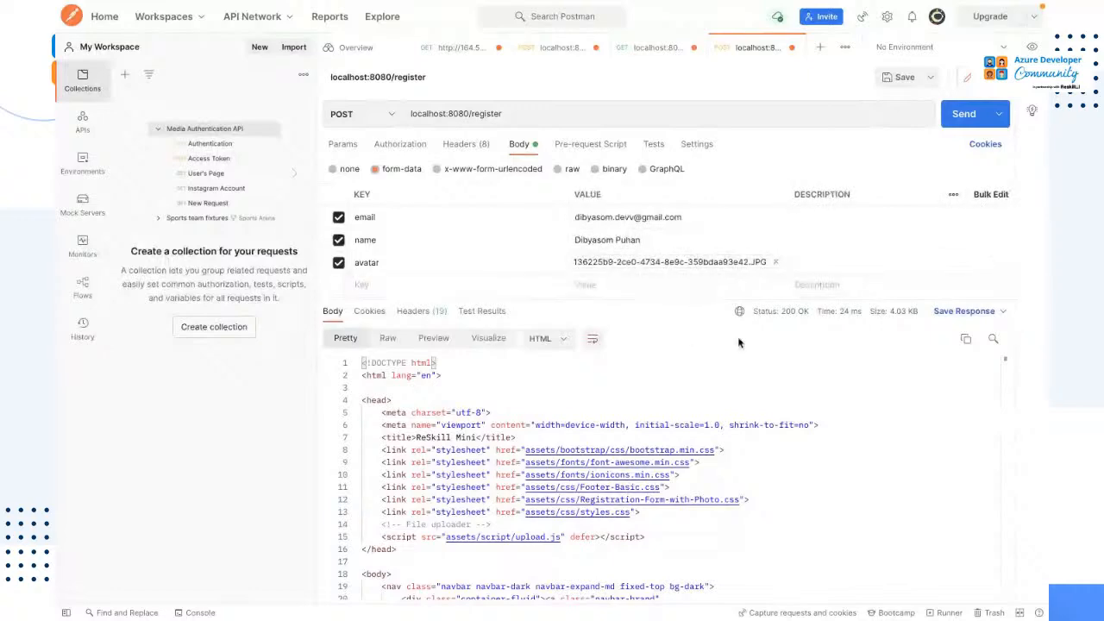
triple_click(805, 312)
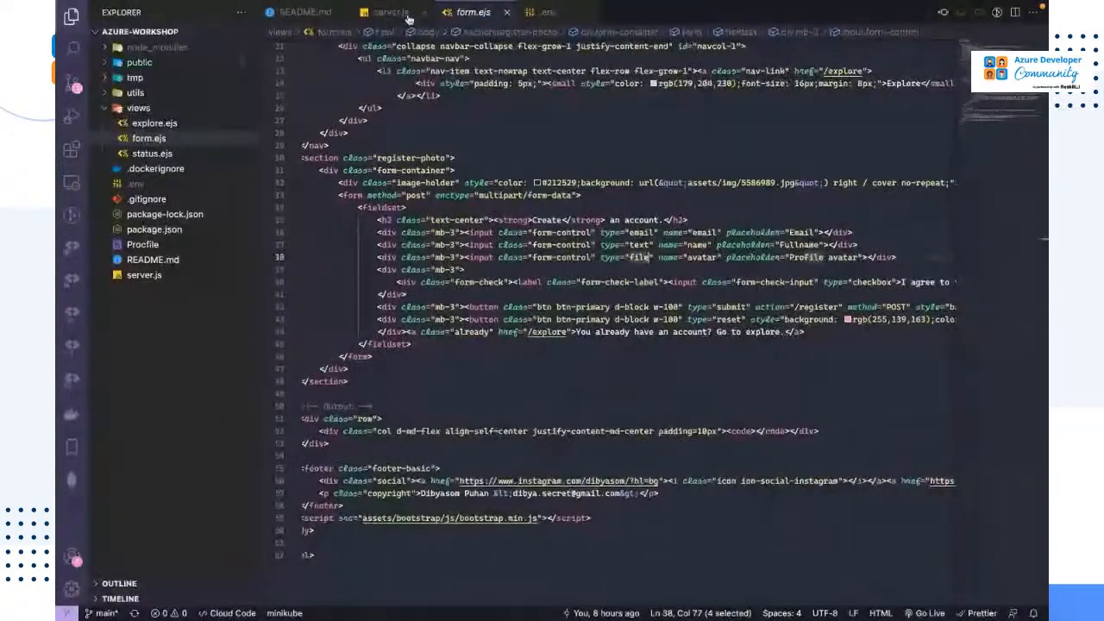
- Search server.js in the code editor for 200 and examine the commented-out status response in the /explore route
left_click(409, 19)
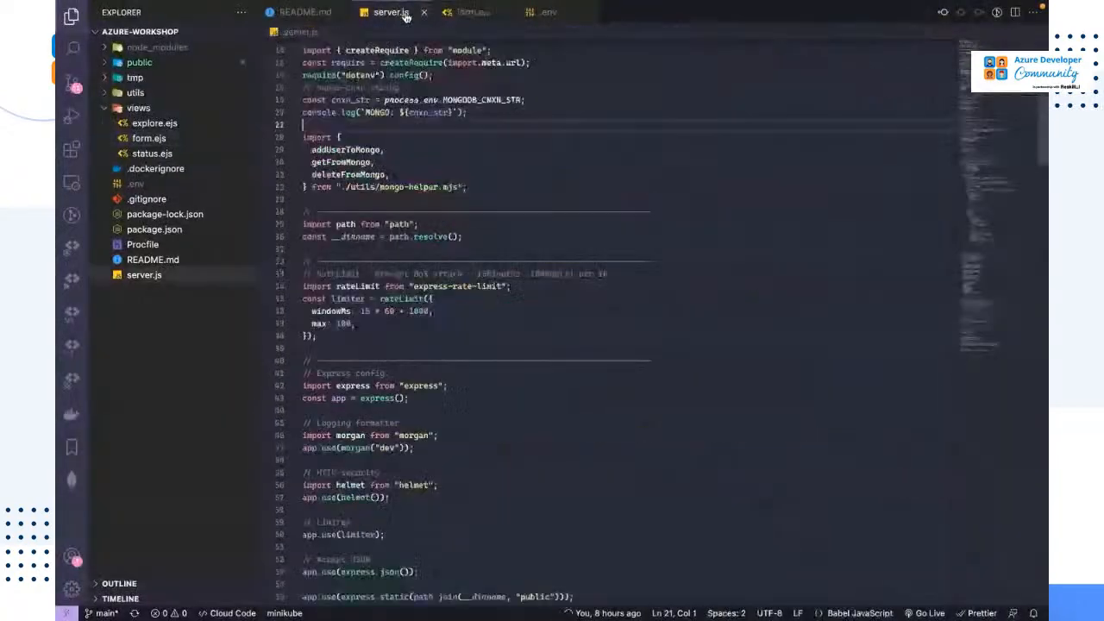
scroll(414, 300, "down", 10)
scroll(414, 299, "down", 5)
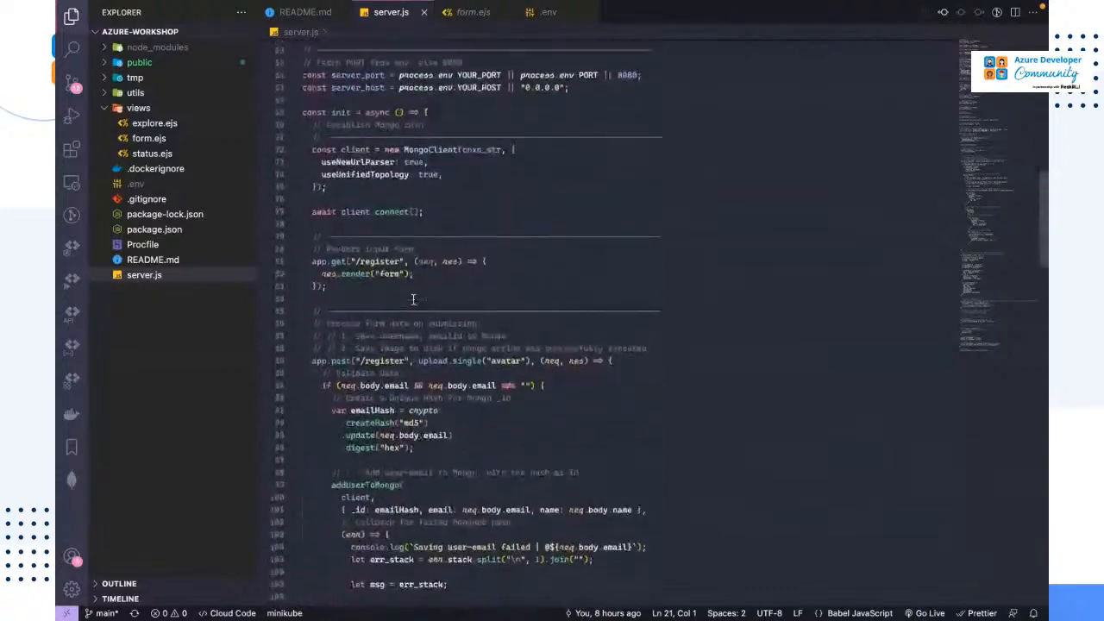
key("ctrl+f")
type("200")
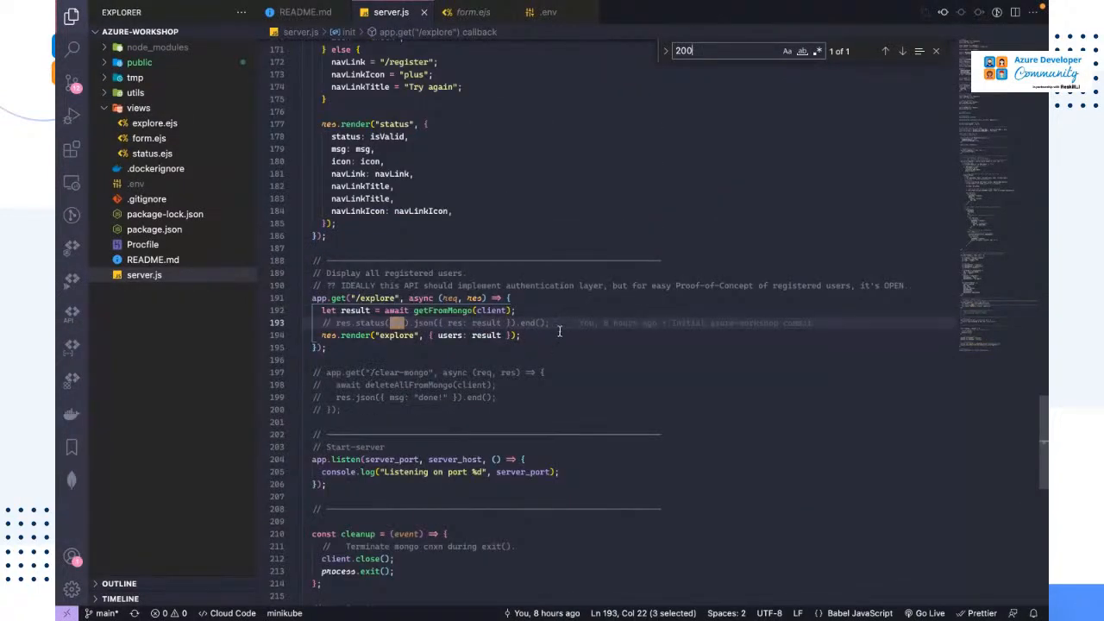
left_click_drag(558, 328, 332, 325)
- Switch back to Postman and preview the rendered response, examining its registration message
key("ctrl+Left")
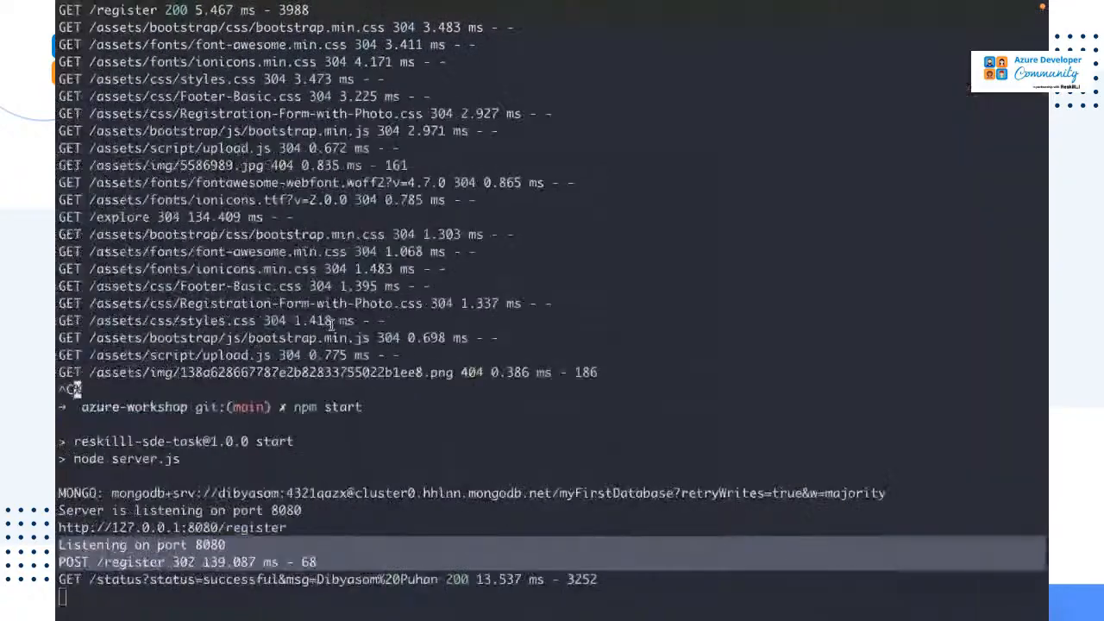
key("ctrl+Left")
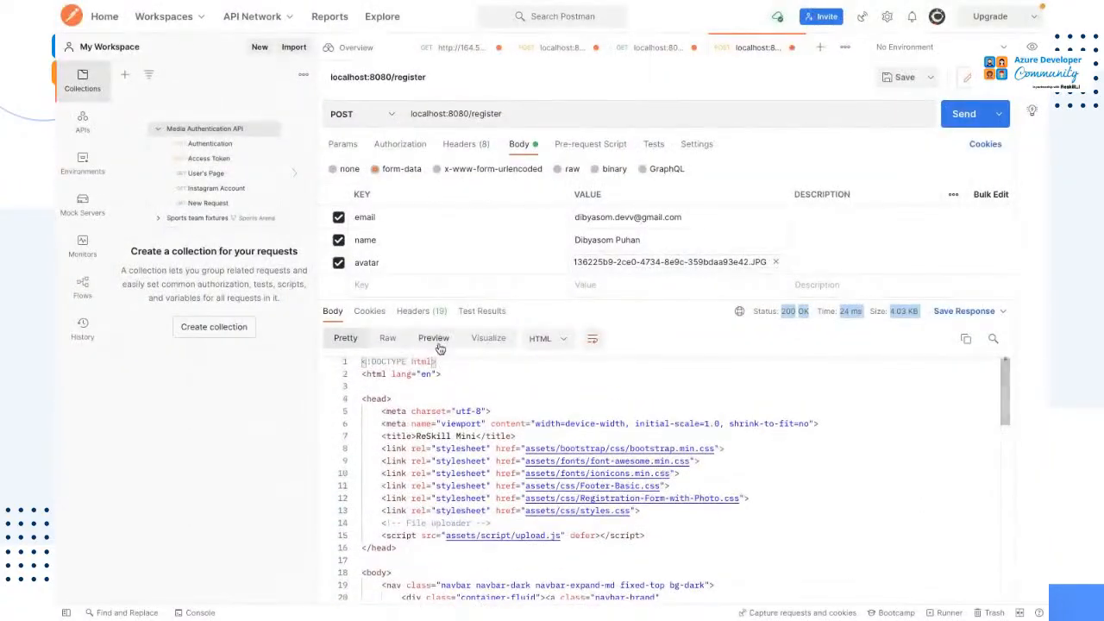
left_click(435, 341)
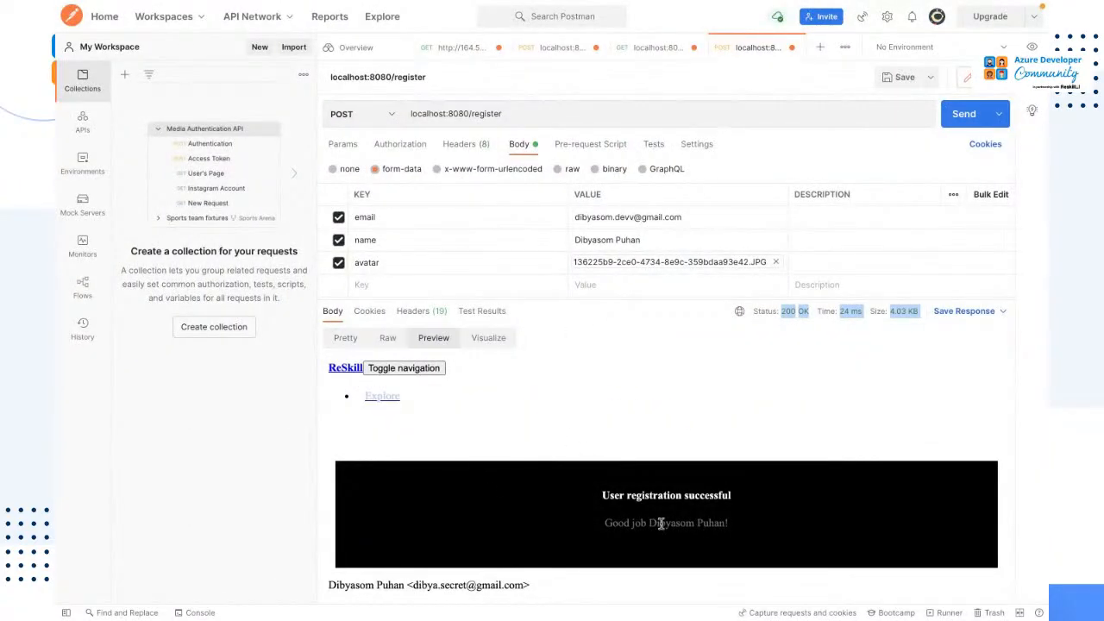
left_click_drag(610, 493, 582, 530)
left_click(749, 522)
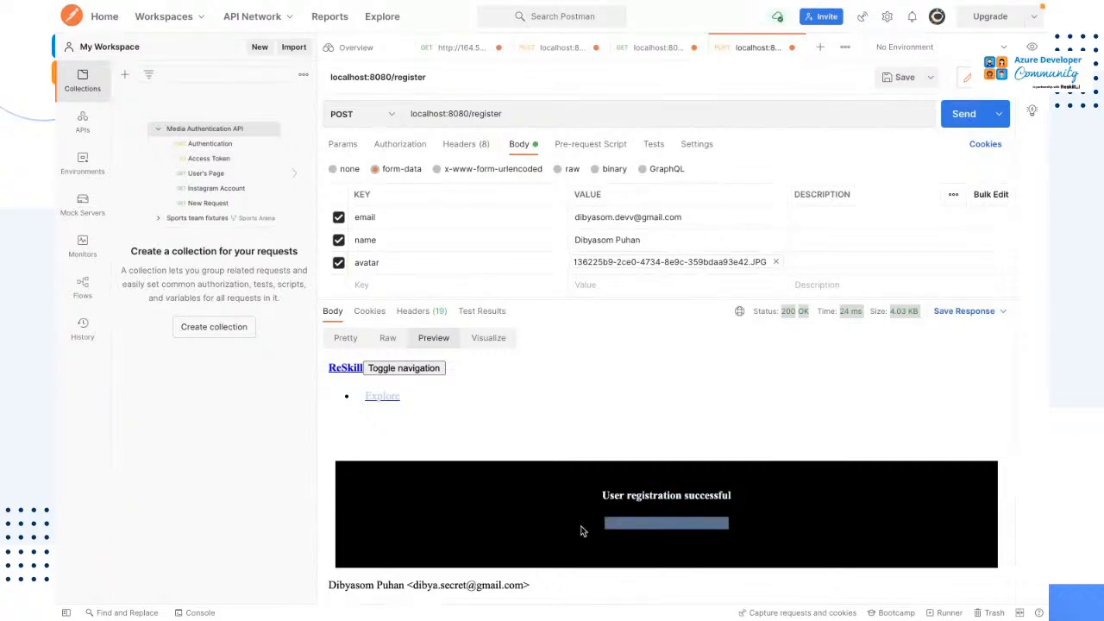
left_click(582, 531)
left_click_drag(601, 493, 755, 525)
scroll(933, 388, "up", 1)
scroll(671, 410, "down", 5)
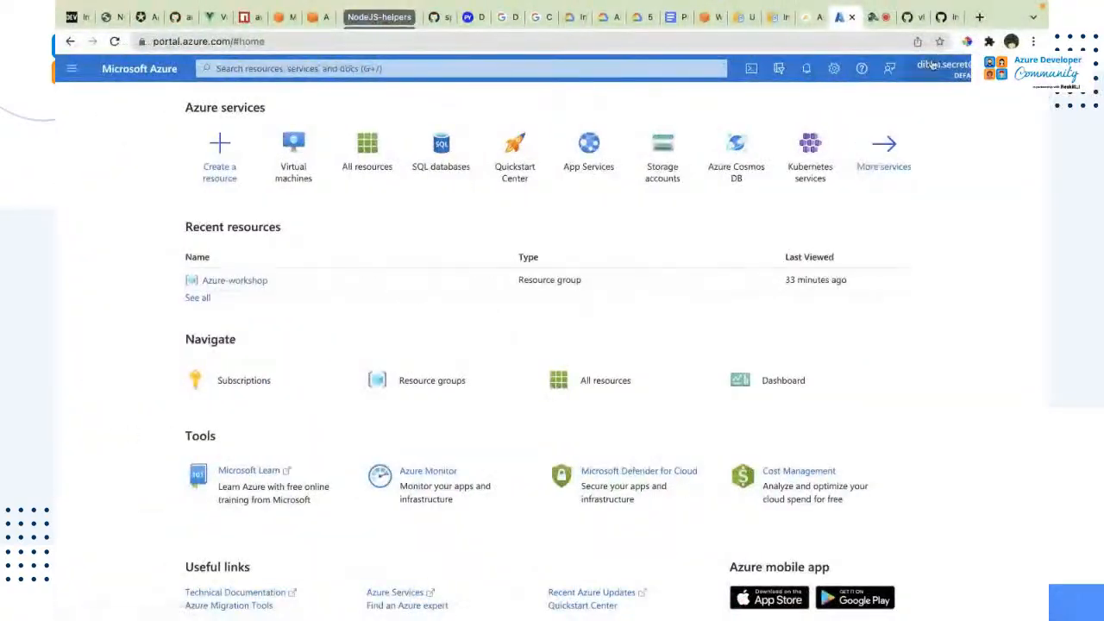
- Open localhost:8080/explore in a new browser tab, examine the newly registered user's entry, and close the tab
left_click(980, 17)
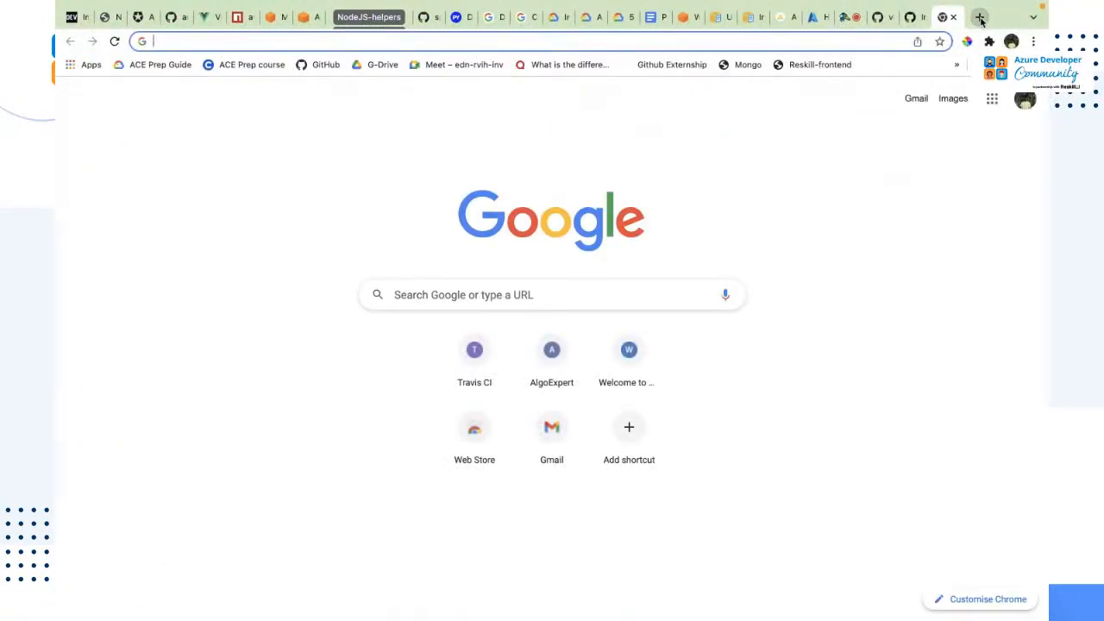
type("localhost:8080/explore")
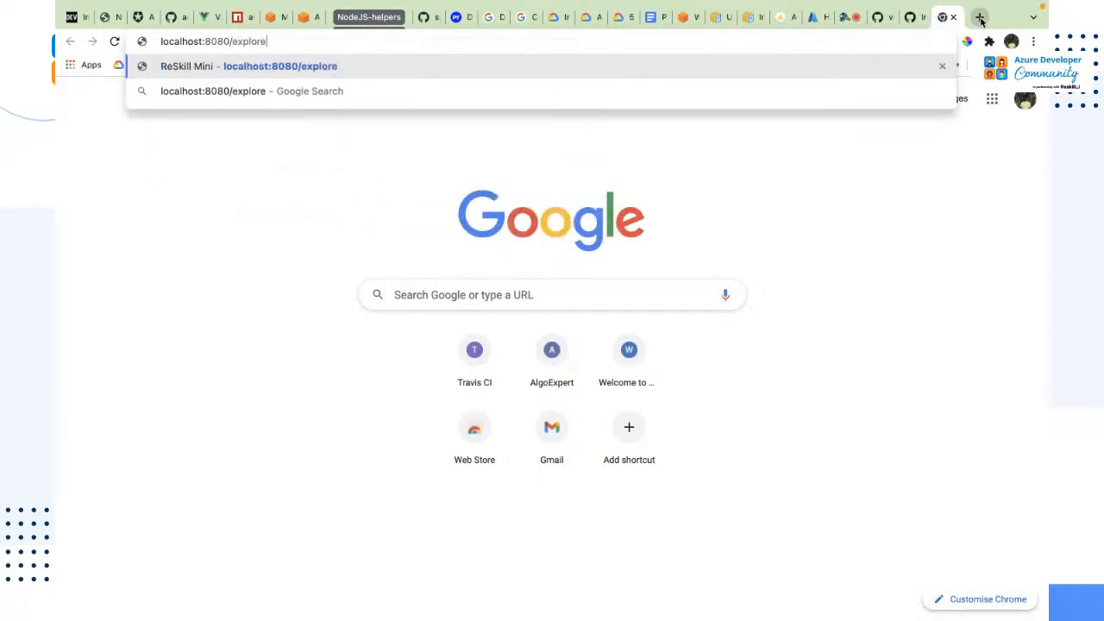
key("Return")
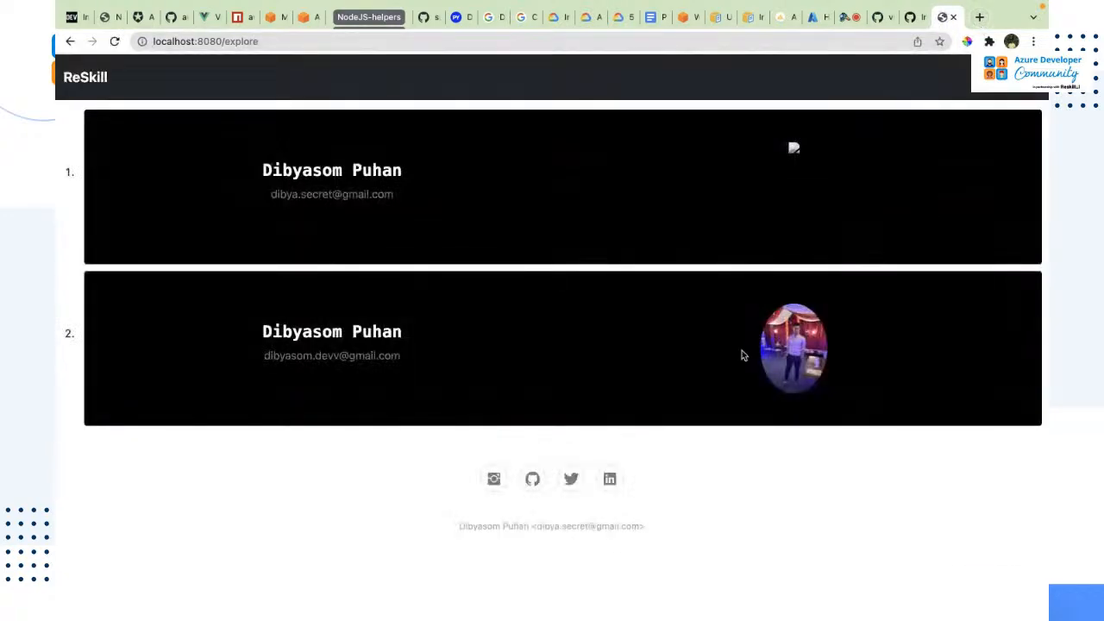
left_click_drag(250, 327, 455, 362)
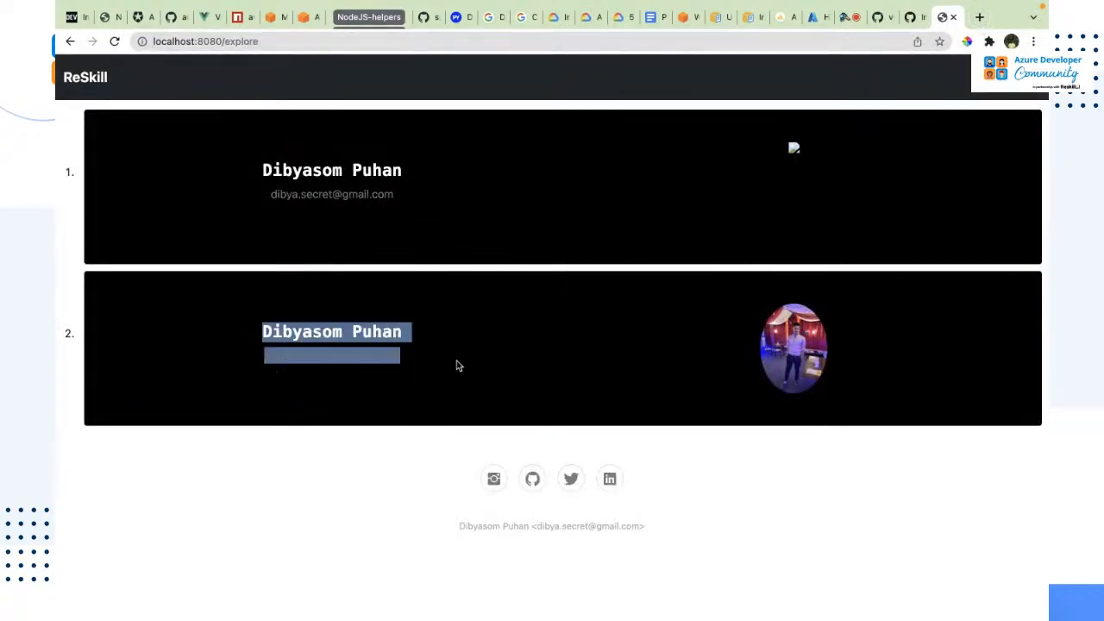
left_click(457, 362)
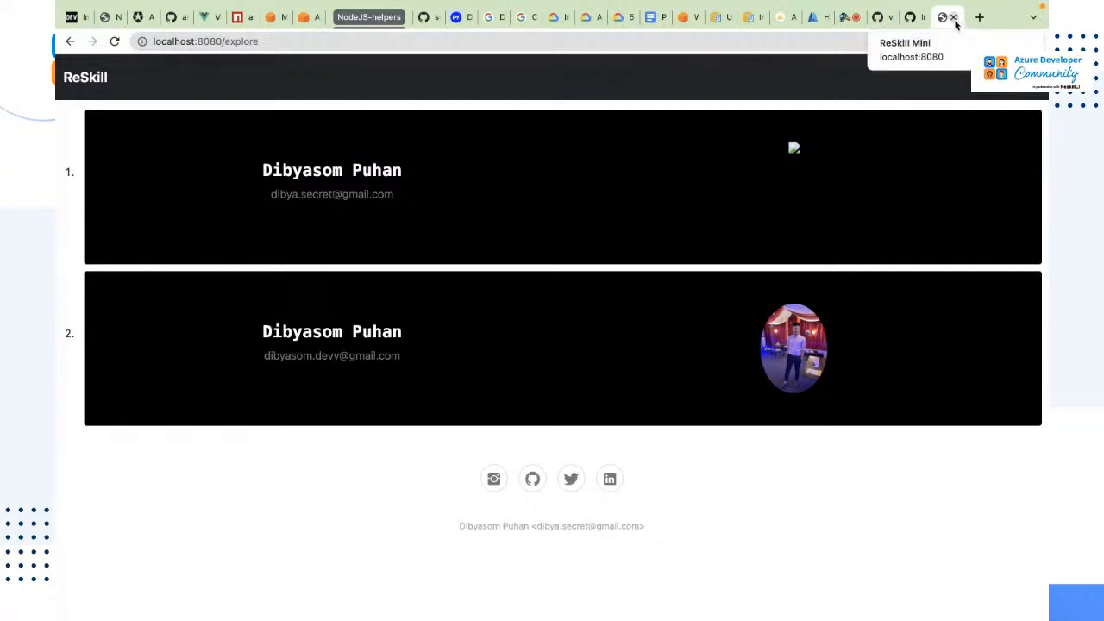
left_click(234, 41)
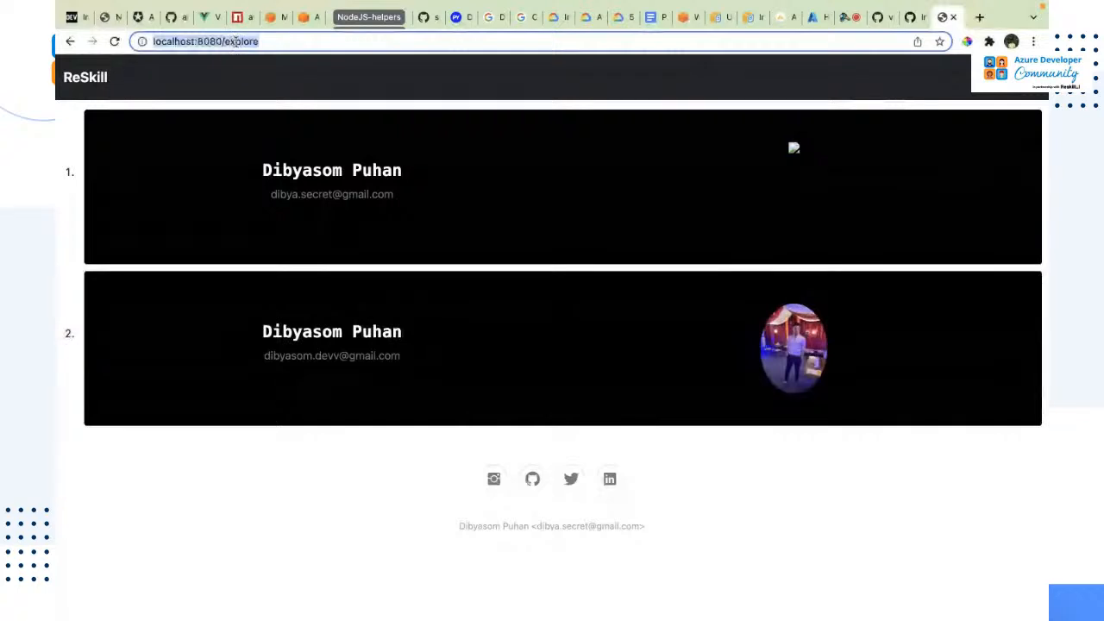
left_click(953, 18)
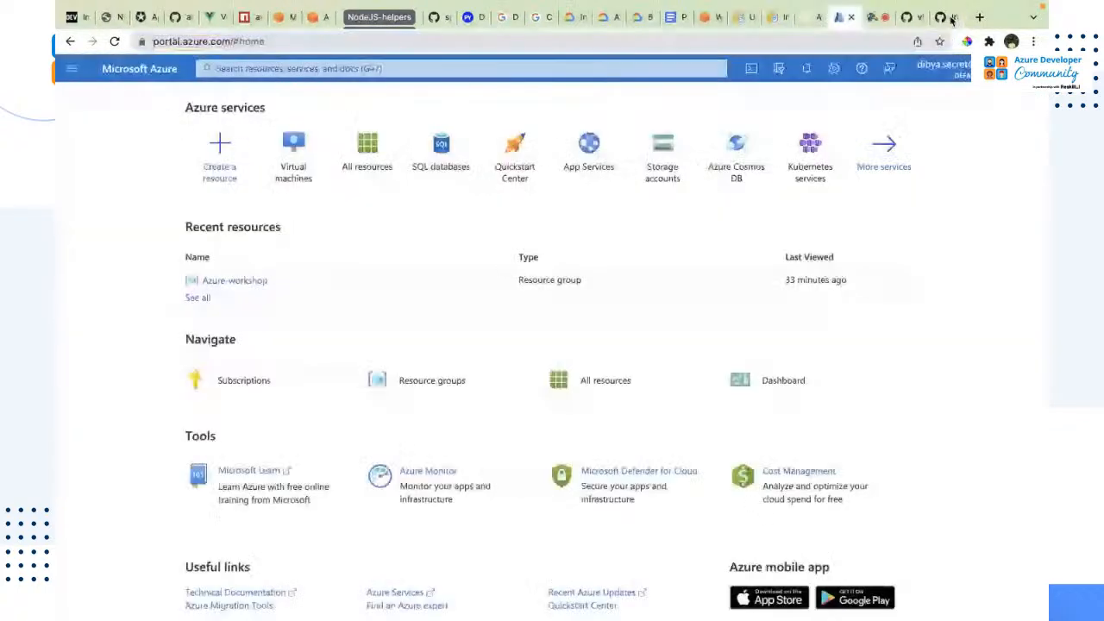
- Switch to the StreamYard studio and read through the viewers' comments
left_click(875, 19)
scroll(859, 364, "down", 1)
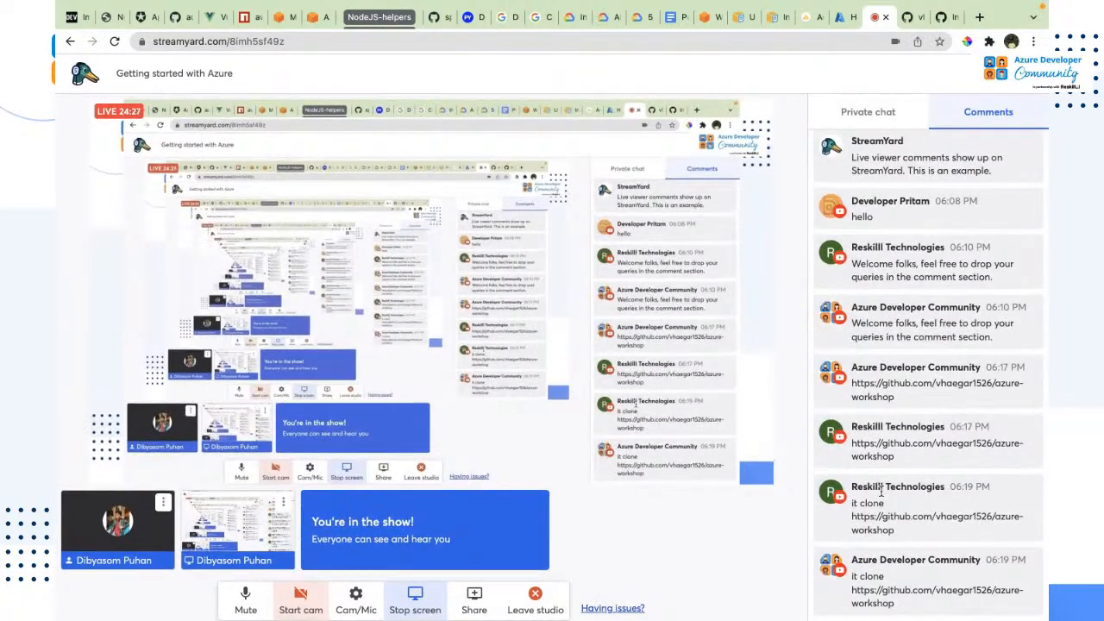
scroll(881, 492, "up", 1)
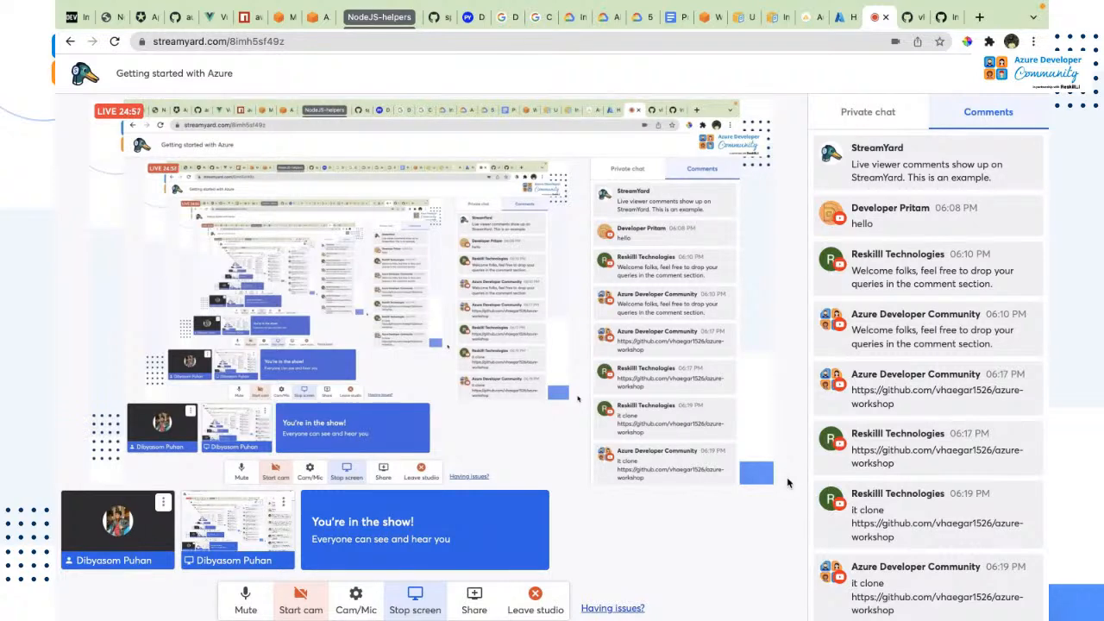
- Close the GitHub Education web development page and the azure-workshop repository page in the browser
left_click(839, 19)
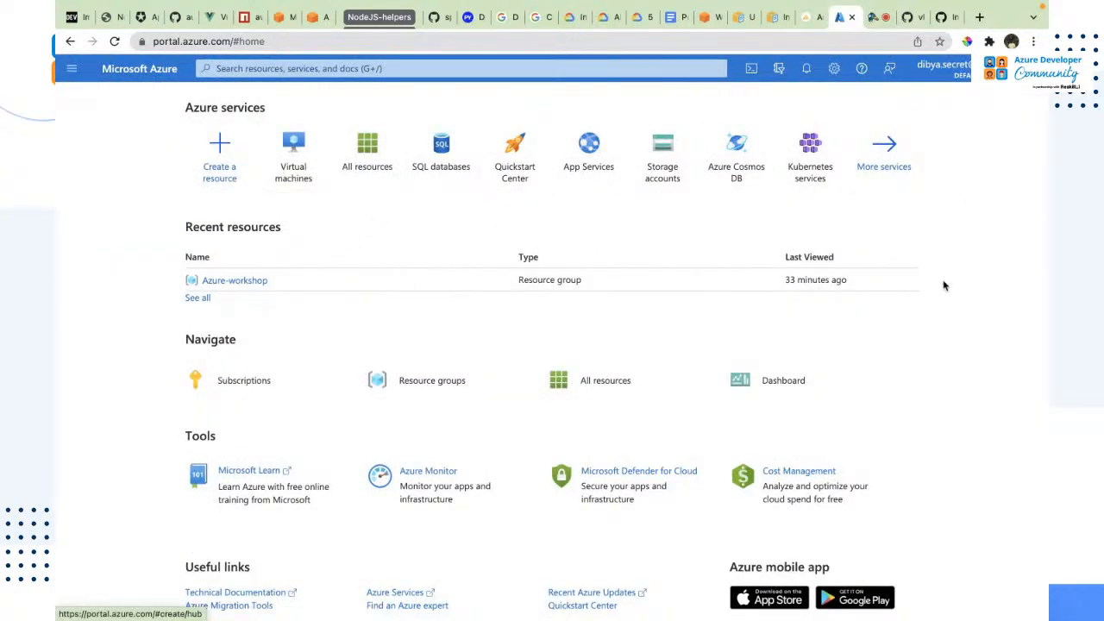
left_click(943, 19)
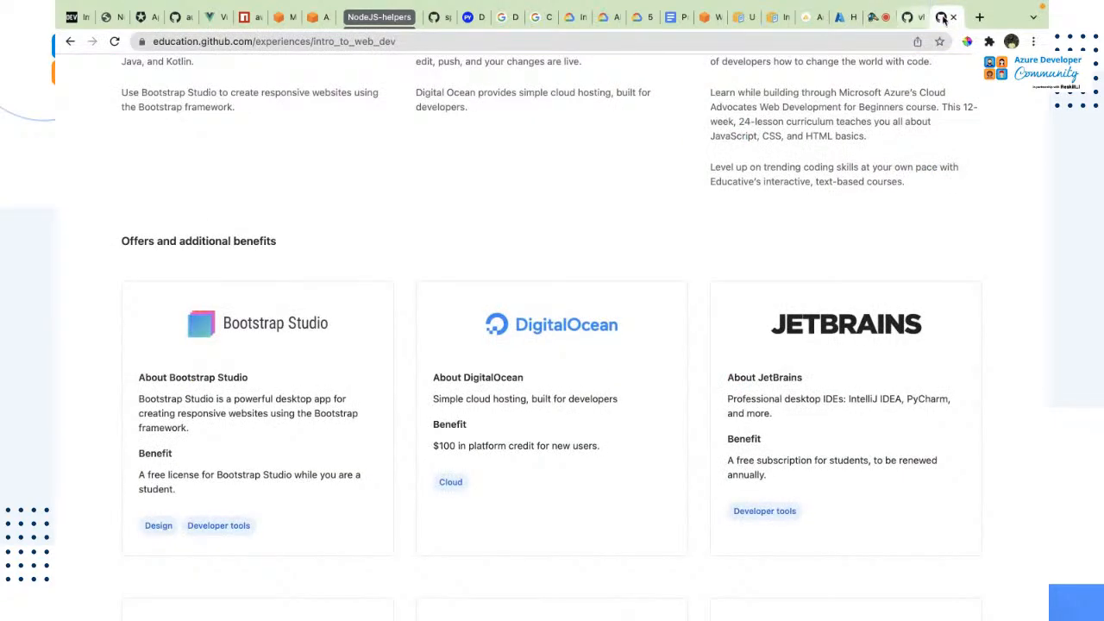
left_click(955, 18)
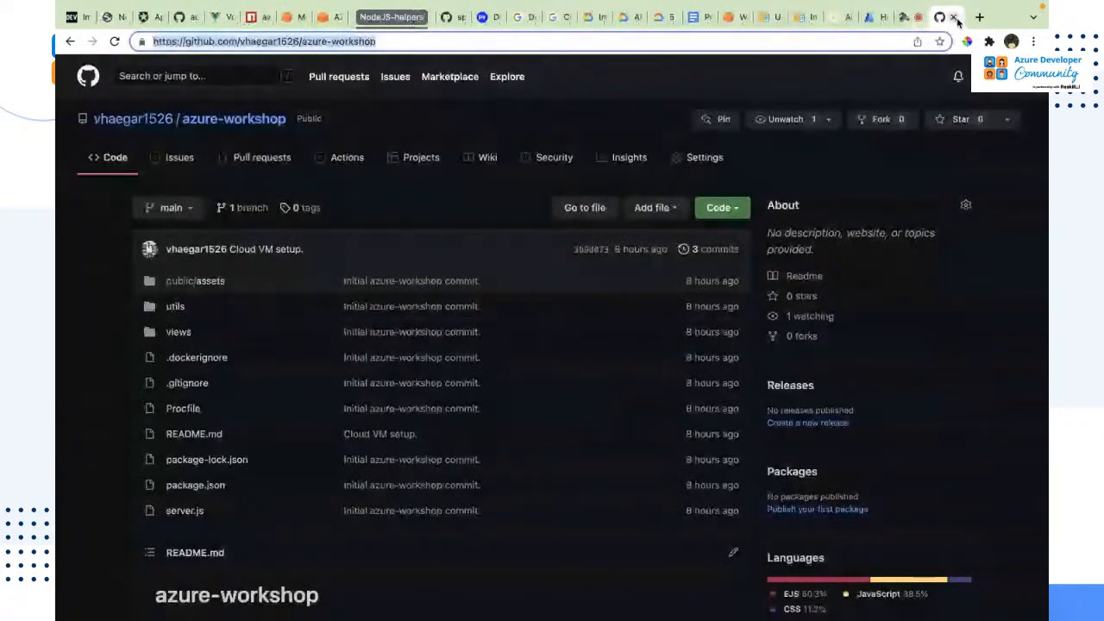
left_click(955, 18)
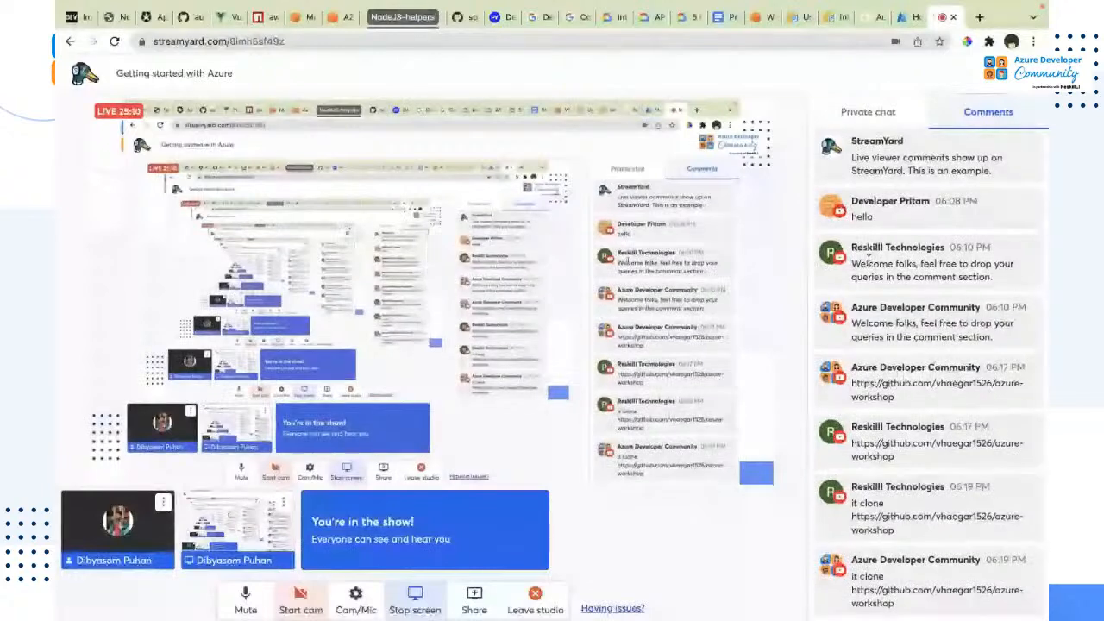
- Open the virtual machines list in the Azure portal and start creating a new virtual machine
left_click(904, 17)
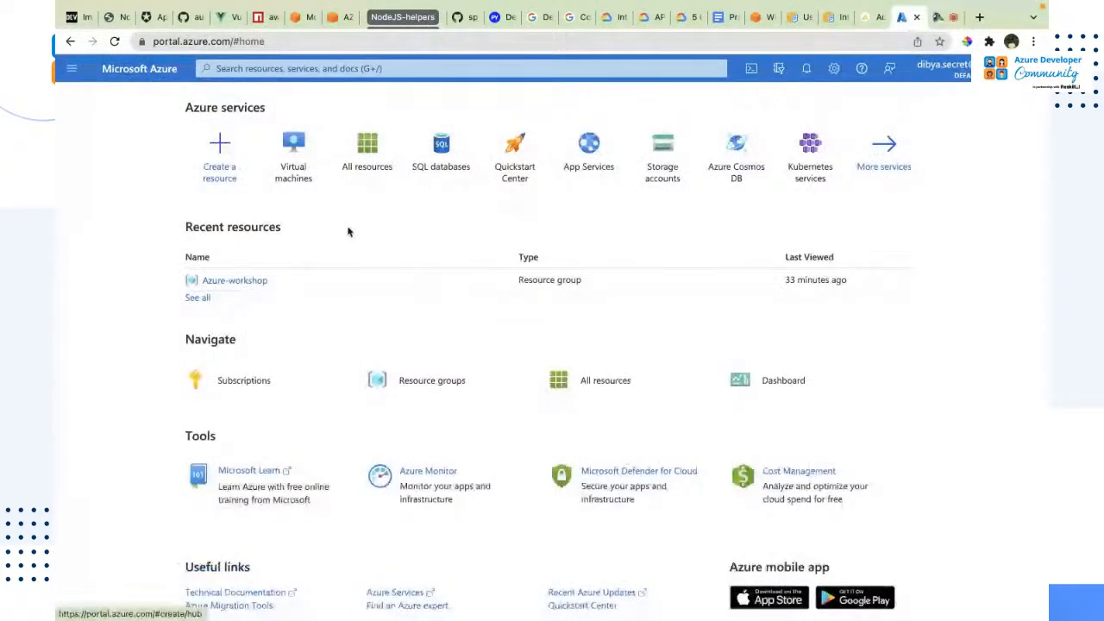
mouse_move(287, 179)
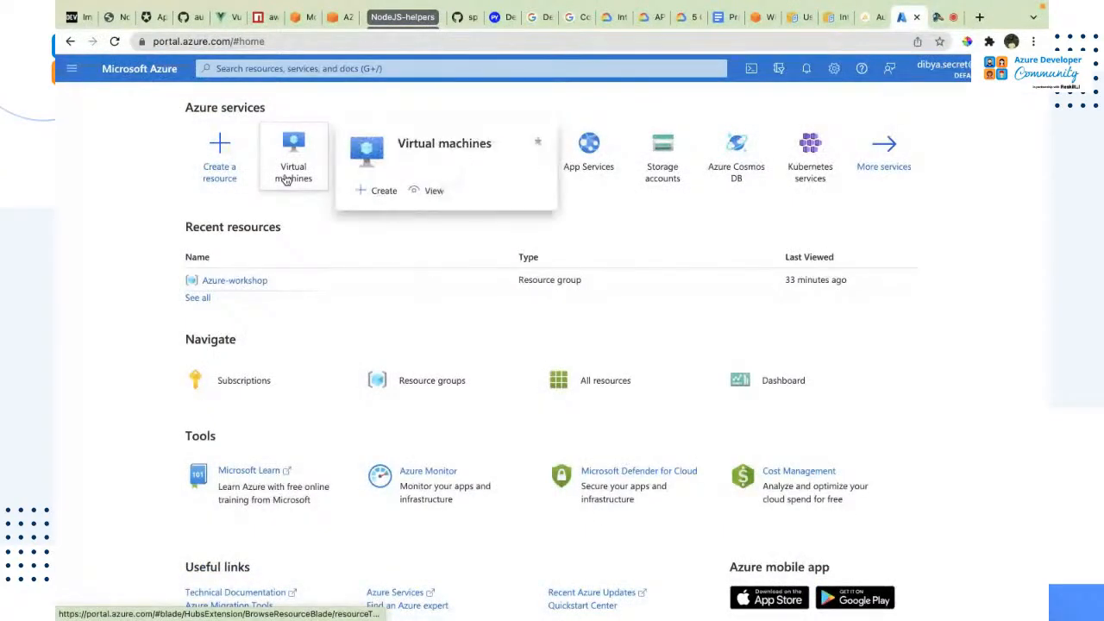
left_click(287, 180)
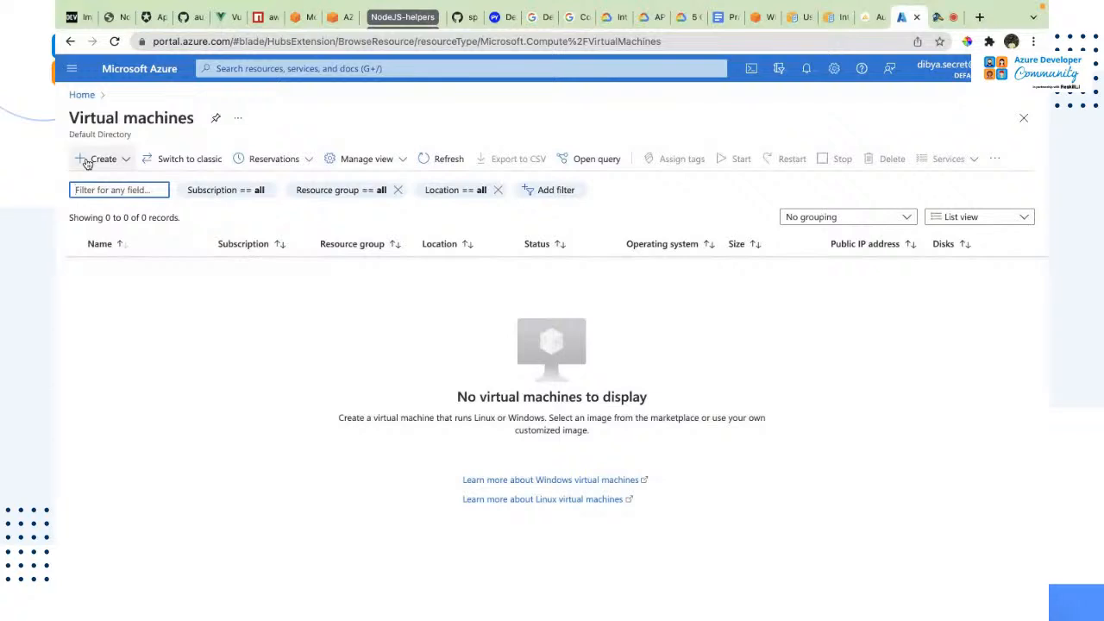
left_click(88, 164)
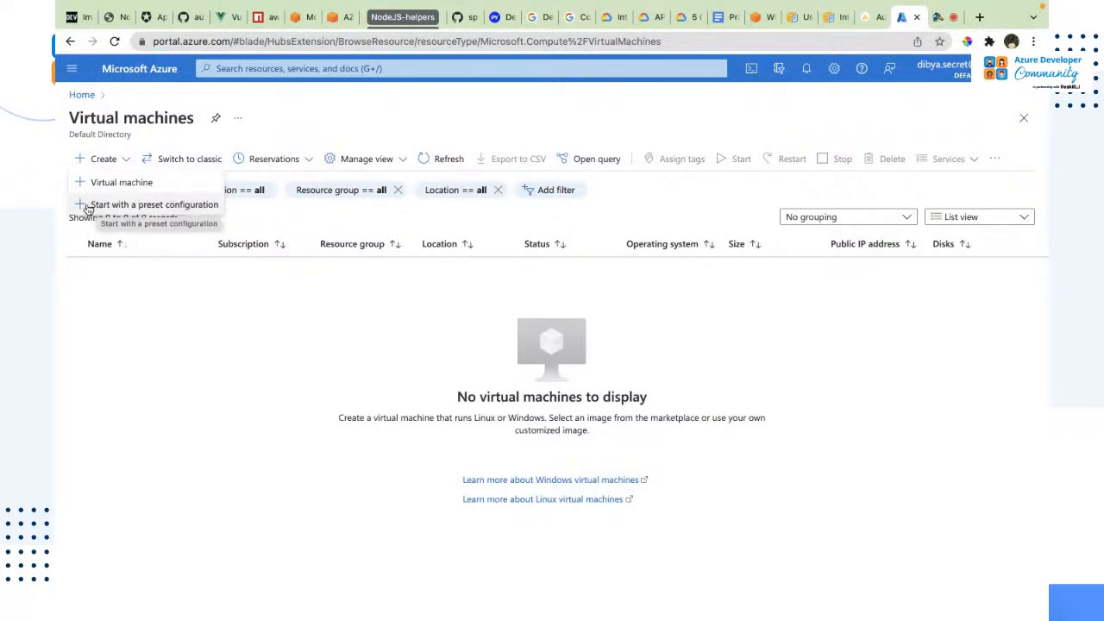
left_click(127, 184)
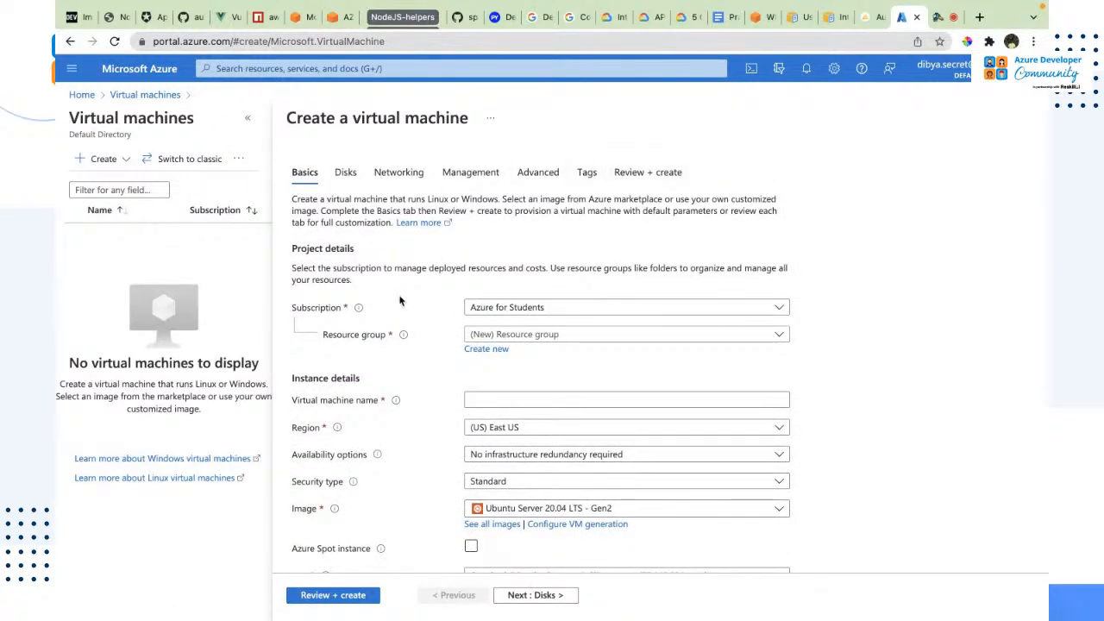
- Keep the Azure for Students subscription and assign the virtual machine to the existing Azure-workshop resource group
scroll(400, 300, "down", 1)
left_click(533, 260)
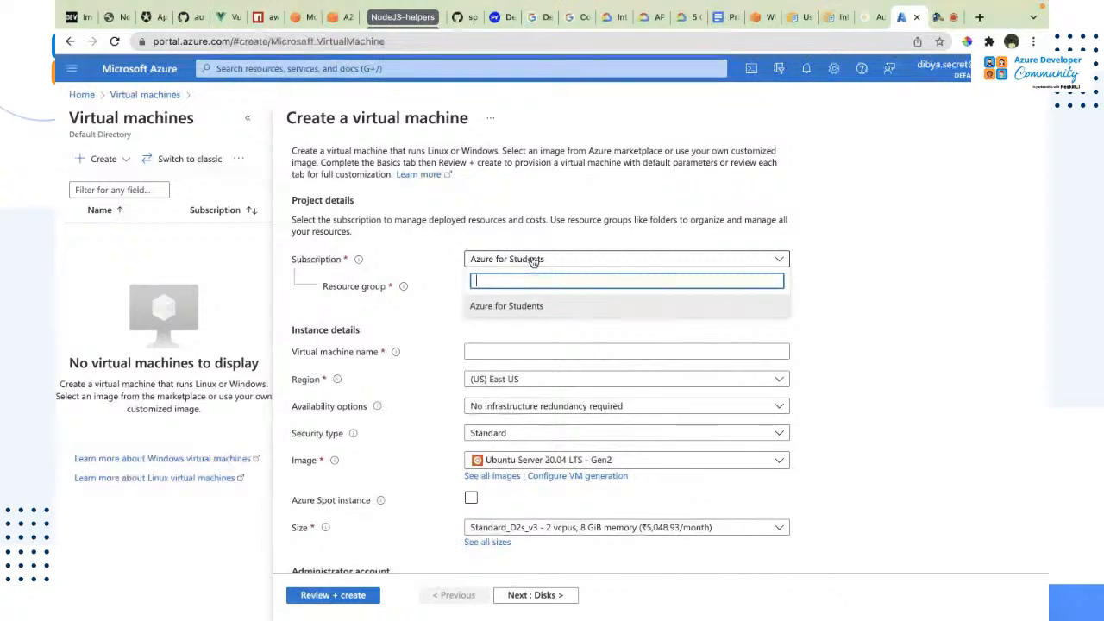
left_click(533, 259)
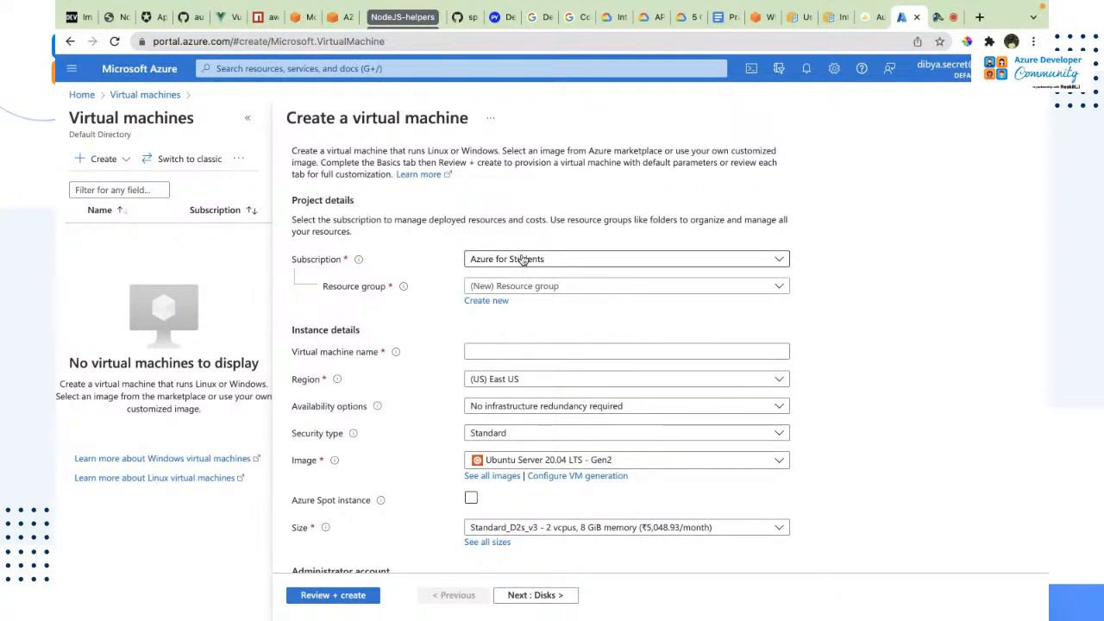
left_click(516, 287)
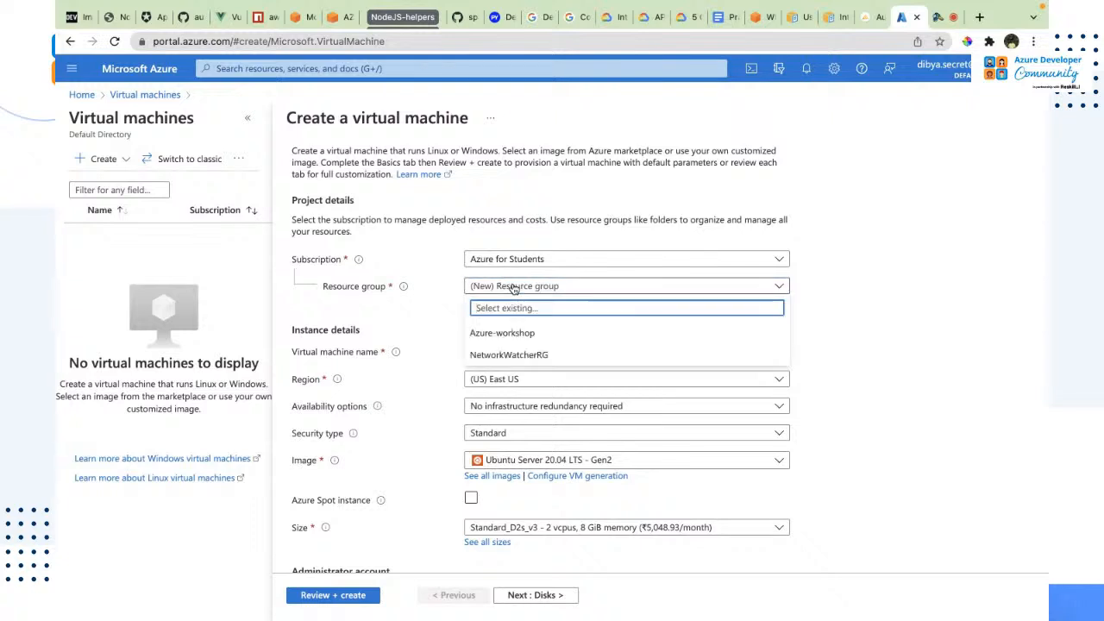
left_click(476, 335)
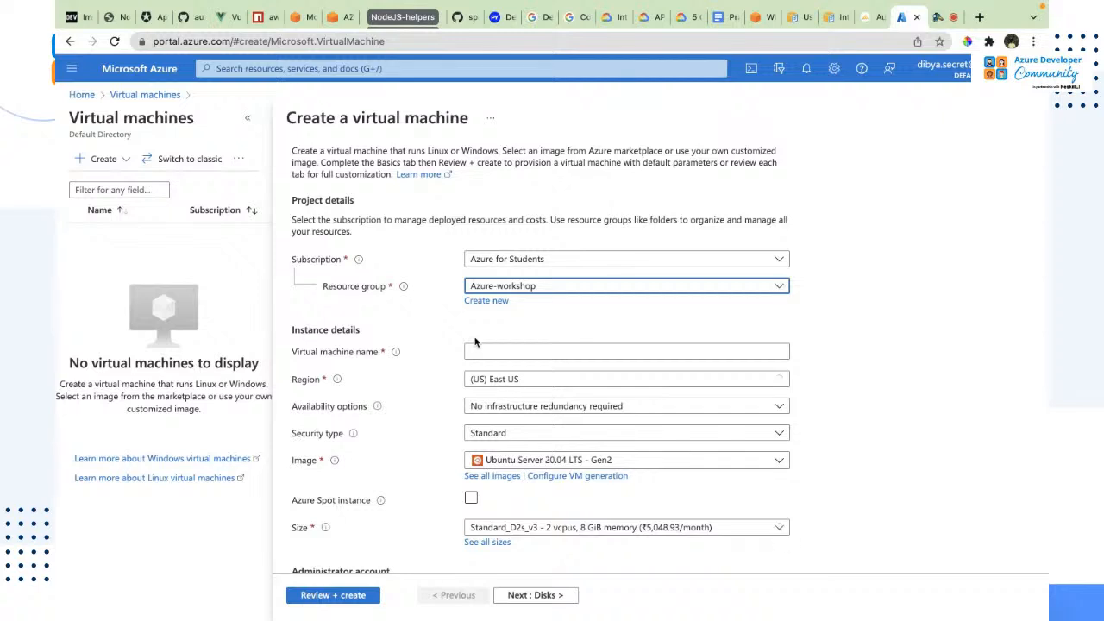
- Name the virtual machine nodejs-azure-profile
scroll(402, 305, "down", 1)
left_click(481, 276)
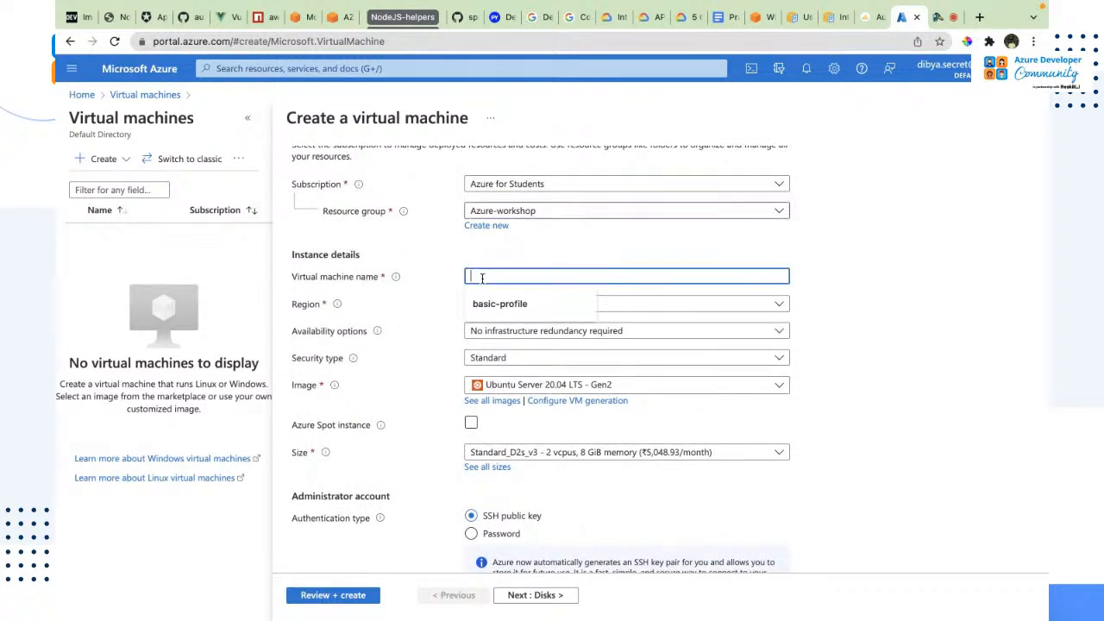
type("nodejs-az")
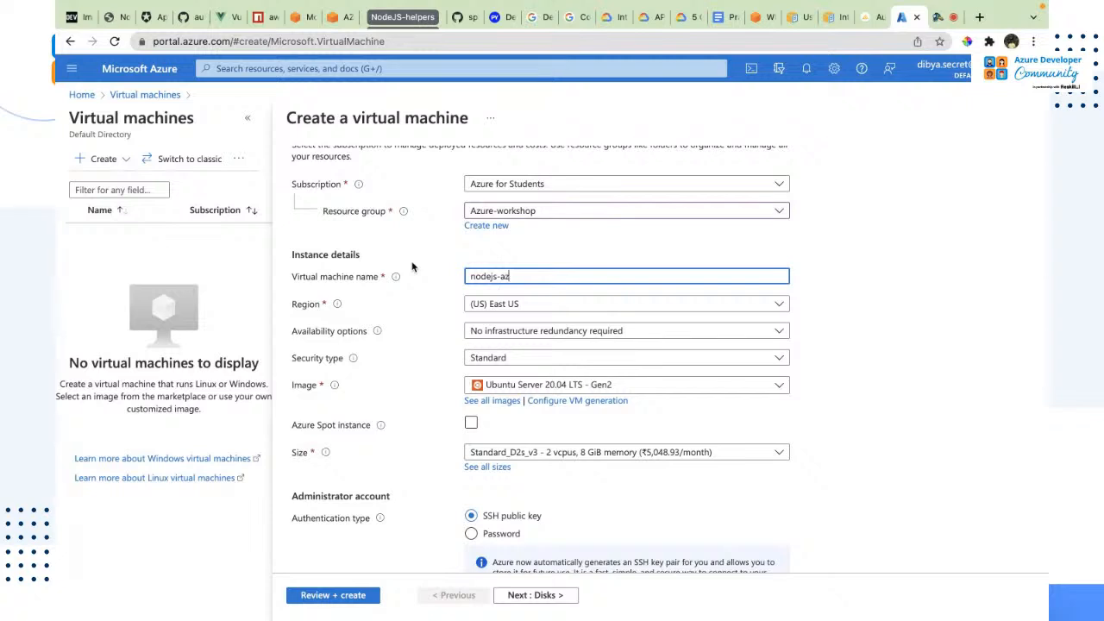
type("ure-profi")
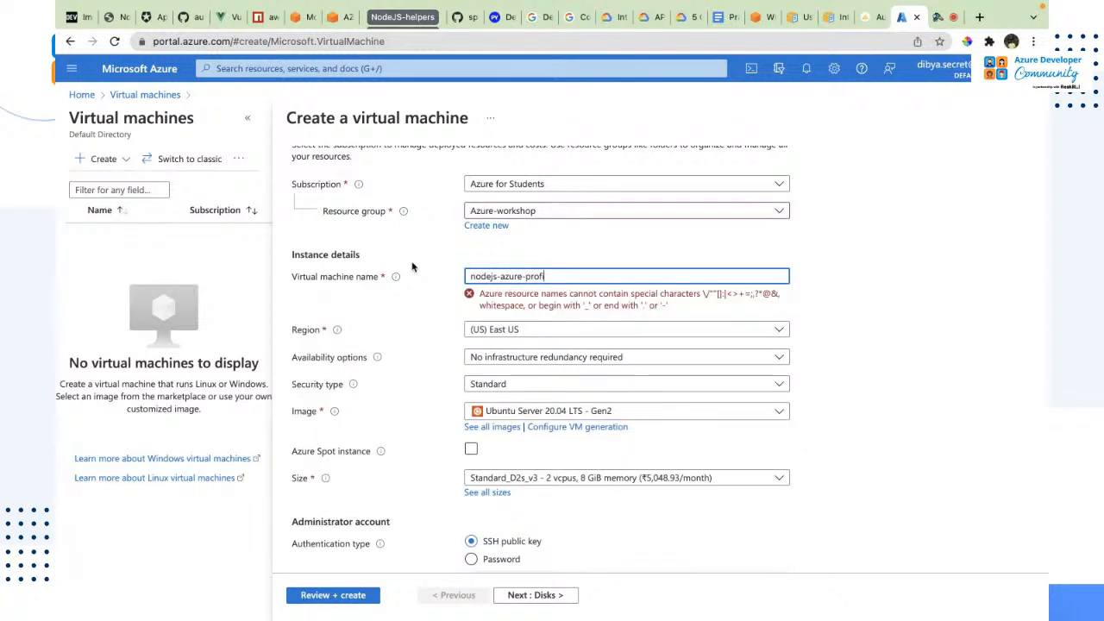
type("le")
- Examine the available regions for the virtual machine, leaving (US) East US selected
scroll(470, 222, "down", 1)
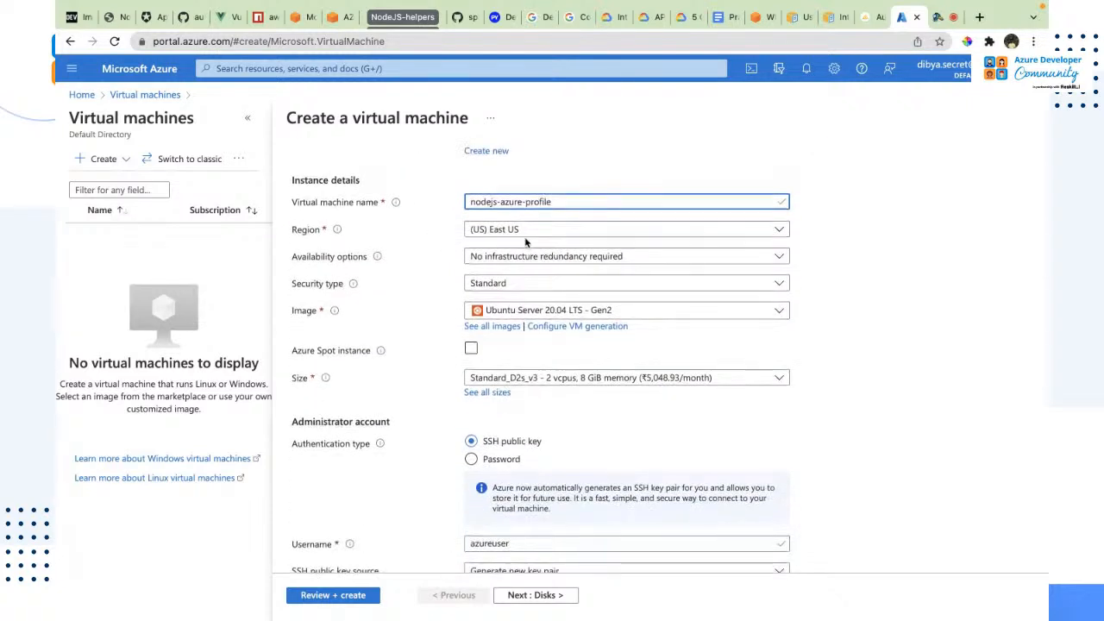
left_click(473, 233)
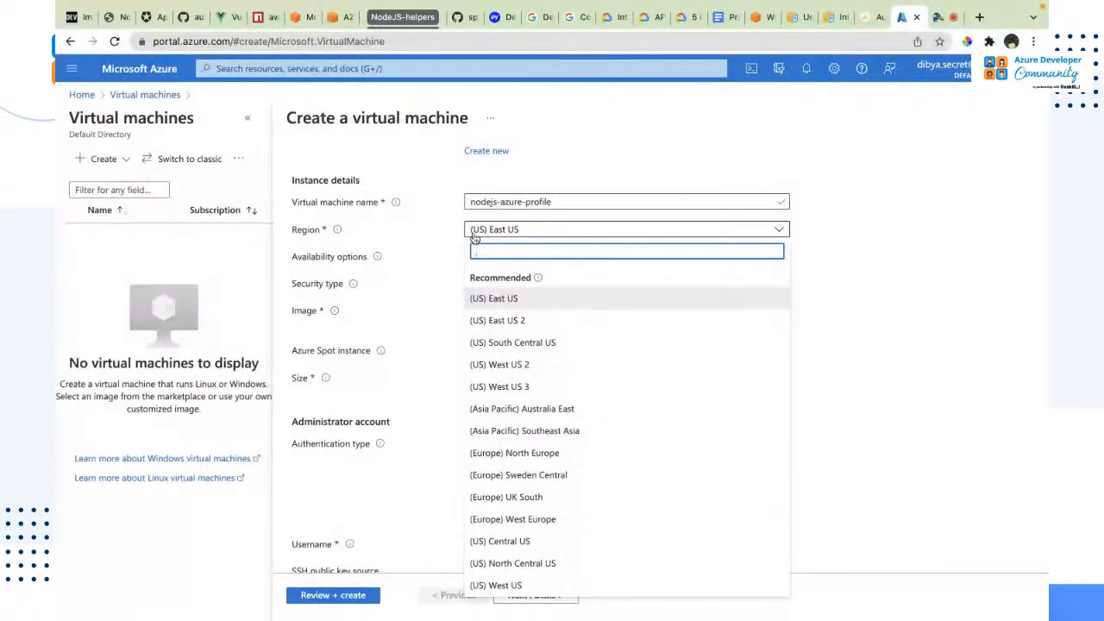
left_click(834, 247)
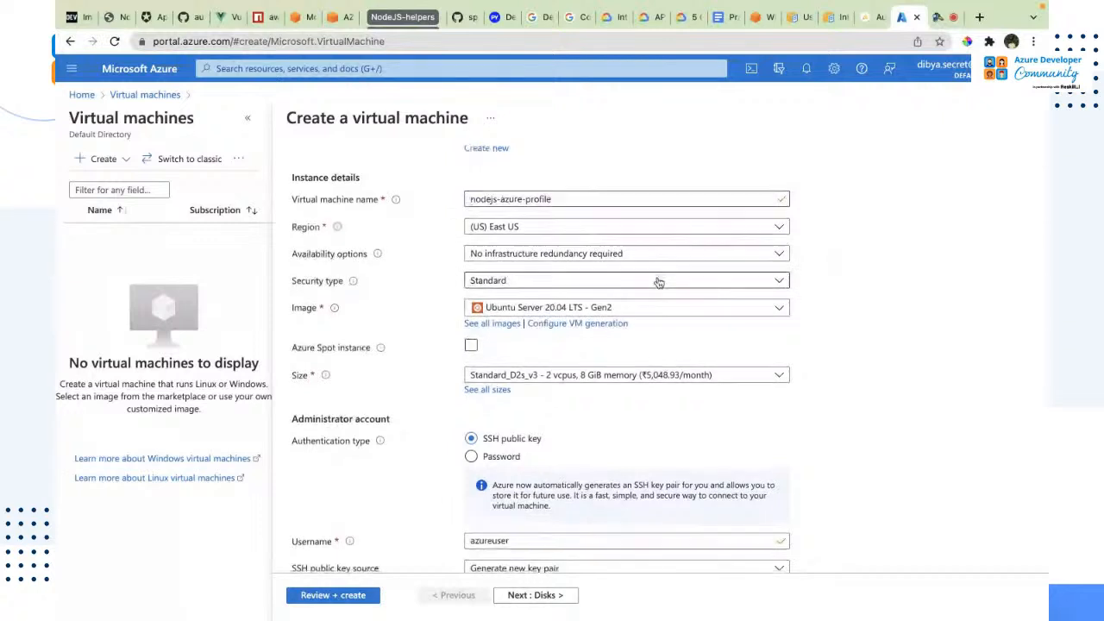
scroll(604, 250, "down", 1)
left_click(628, 185)
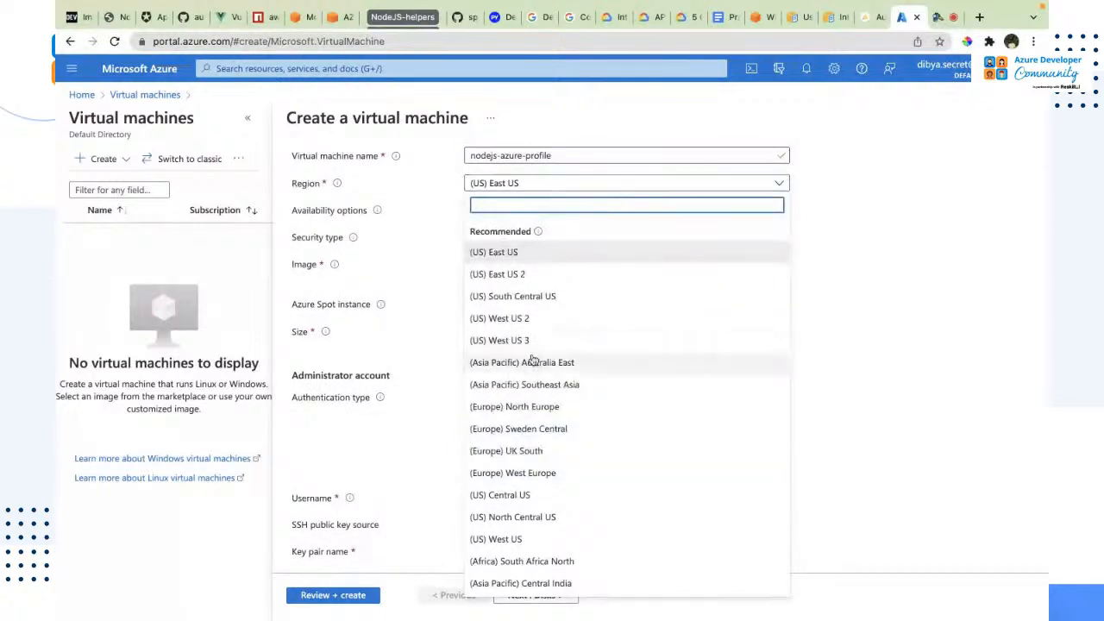
left_click(844, 291)
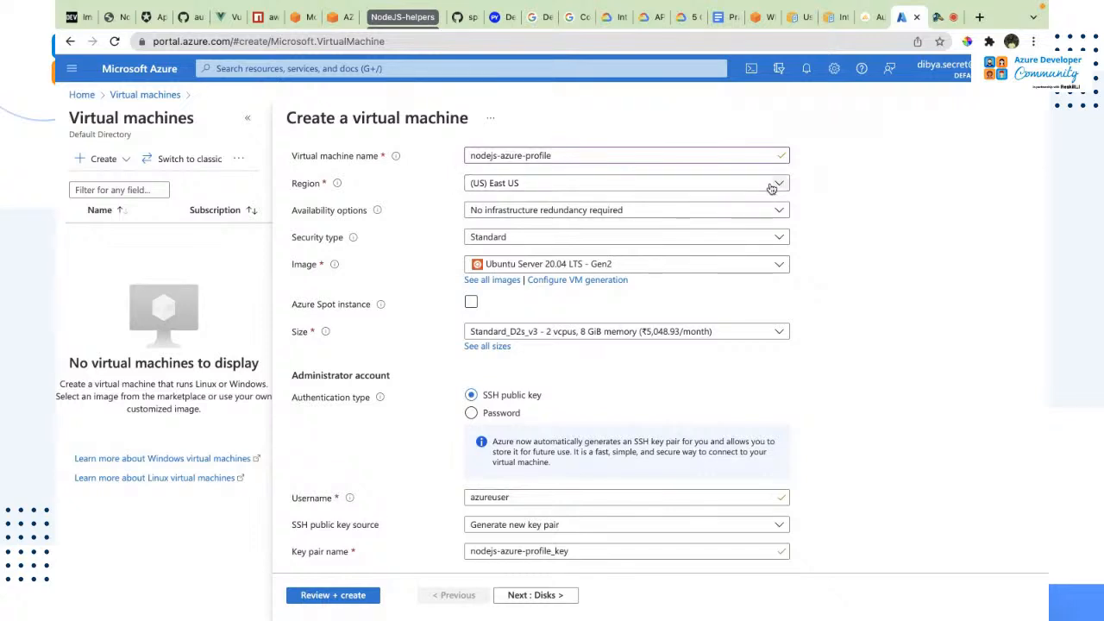
scroll(699, 280, "down", 1)
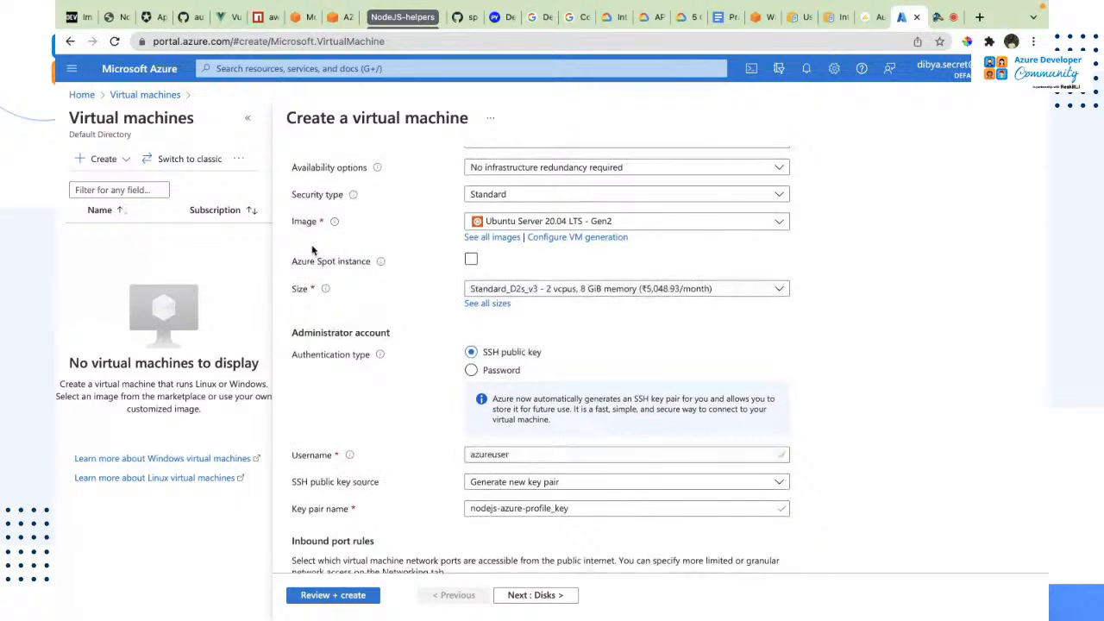
- Examine the operating system images and machine sizes offered, keeping Ubuntu Server 20.04 LTS - Gen2 and Standard_D2s_v3
scroll(298, 276, "up", 1)
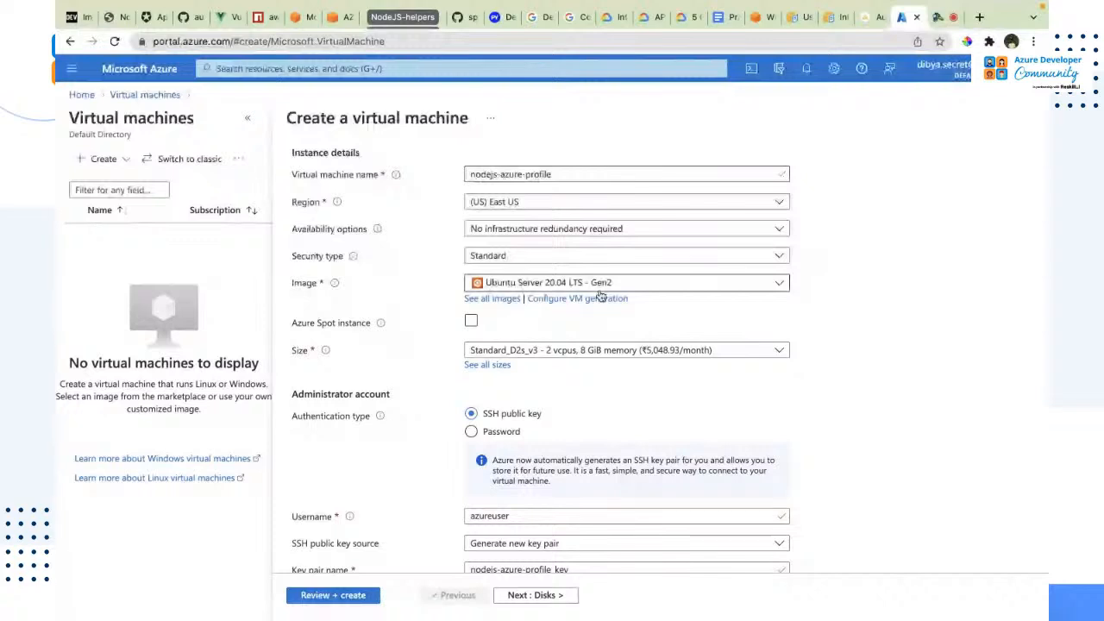
left_click(650, 284)
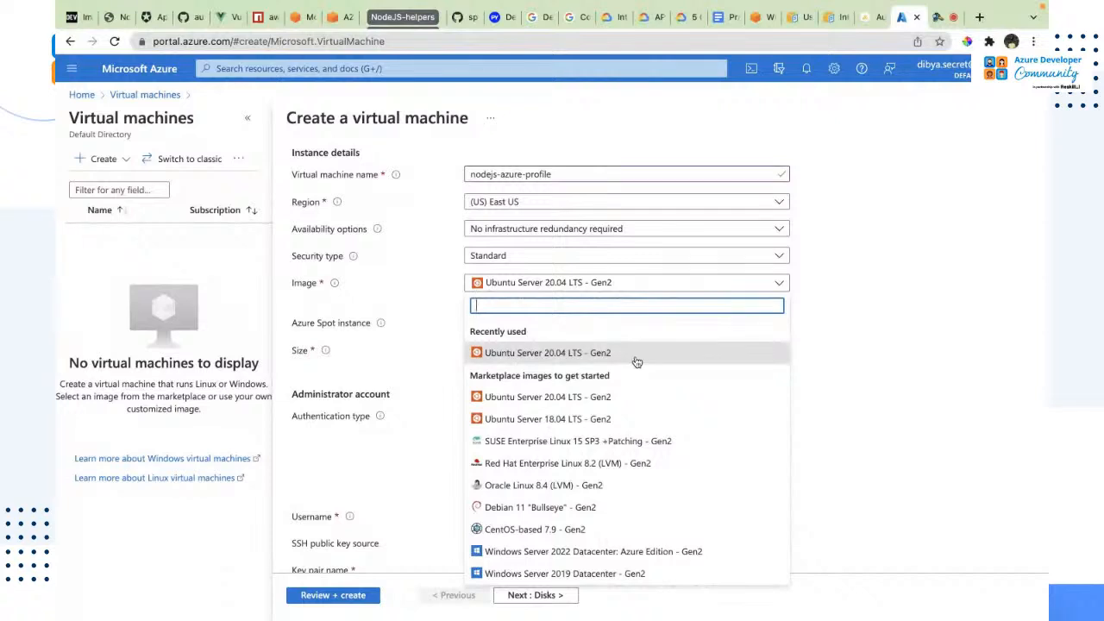
left_click(904, 279)
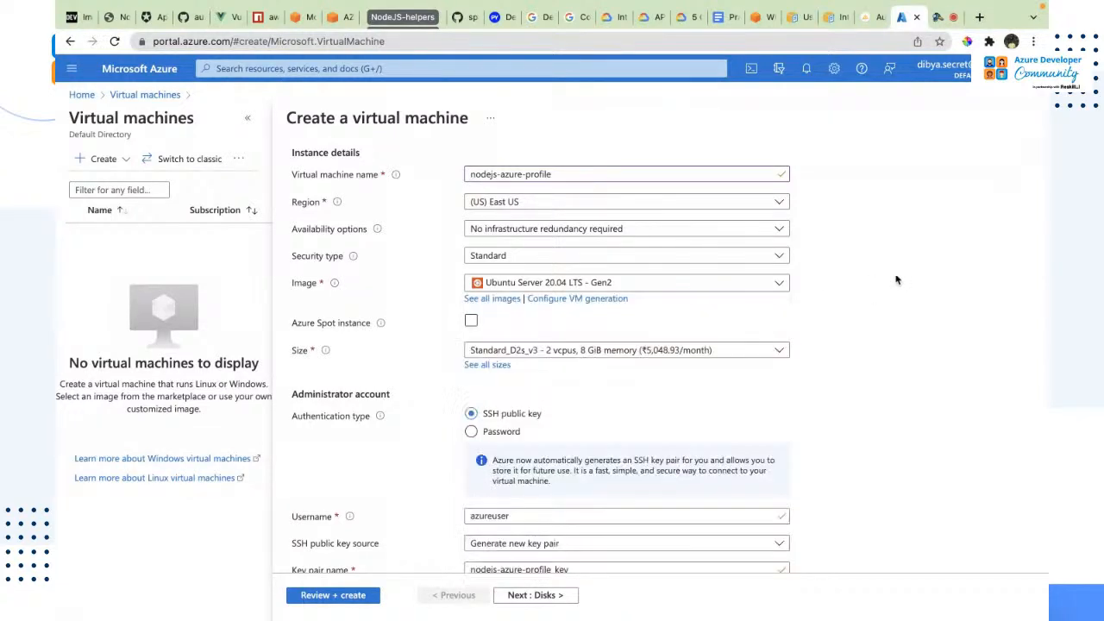
left_click(756, 285)
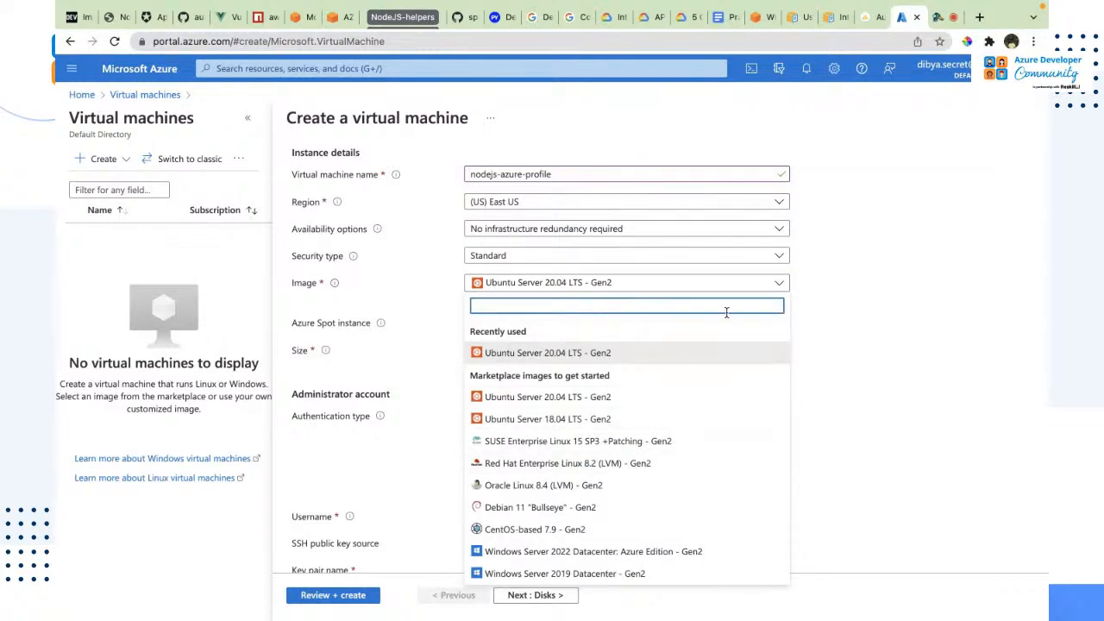
left_click(829, 284)
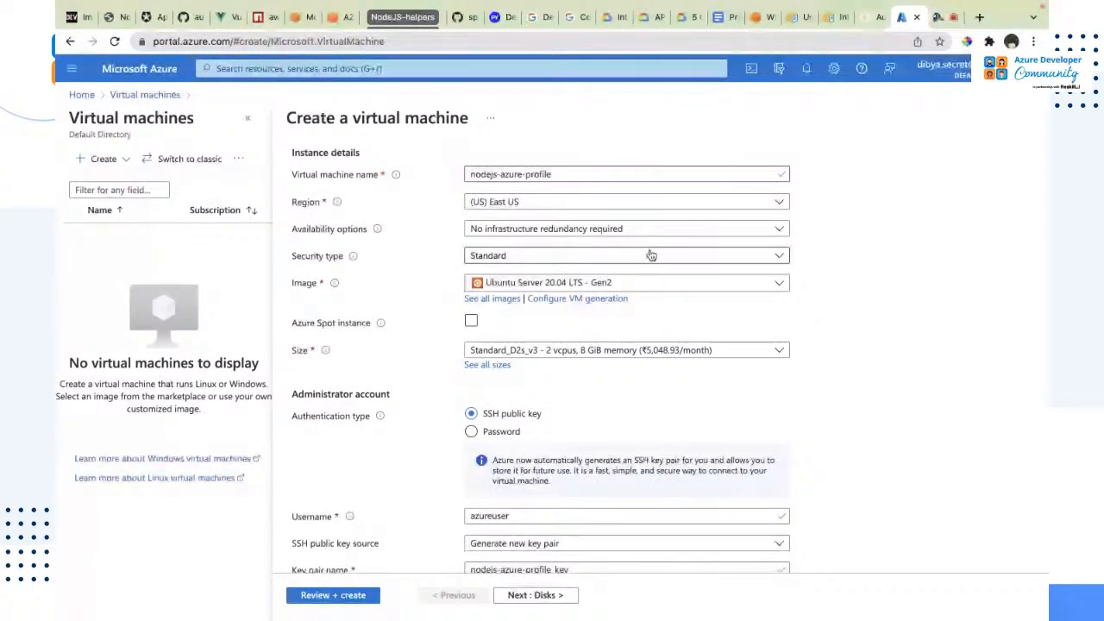
scroll(520, 318, "down", 1)
scroll(520, 317, "down", 1)
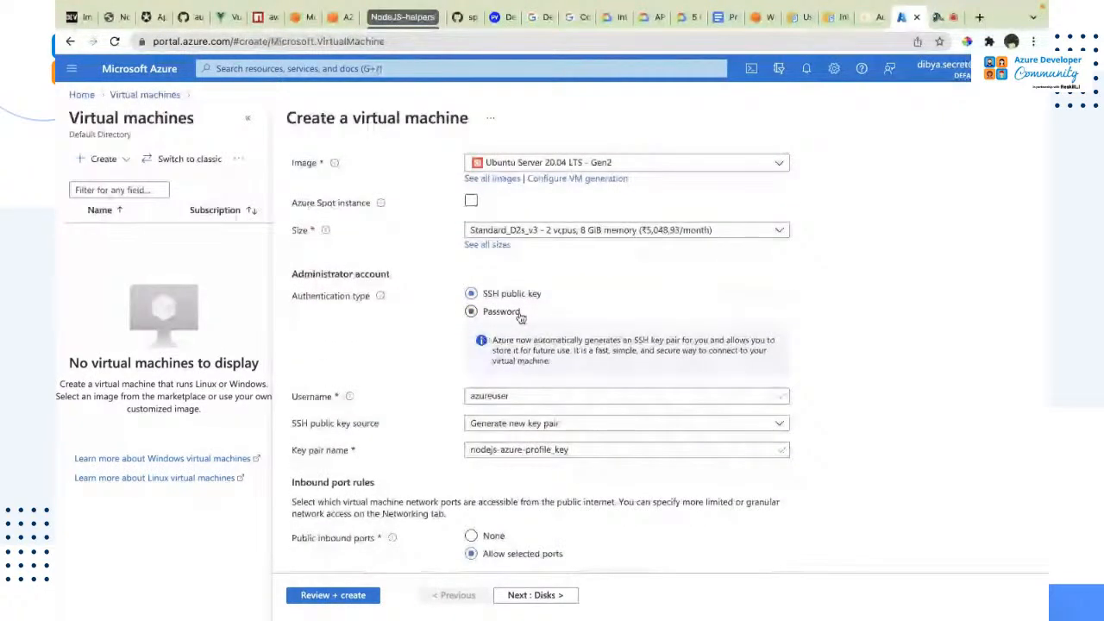
scroll(520, 317, "down", 1)
scroll(520, 316, "up", 2)
left_click(515, 294)
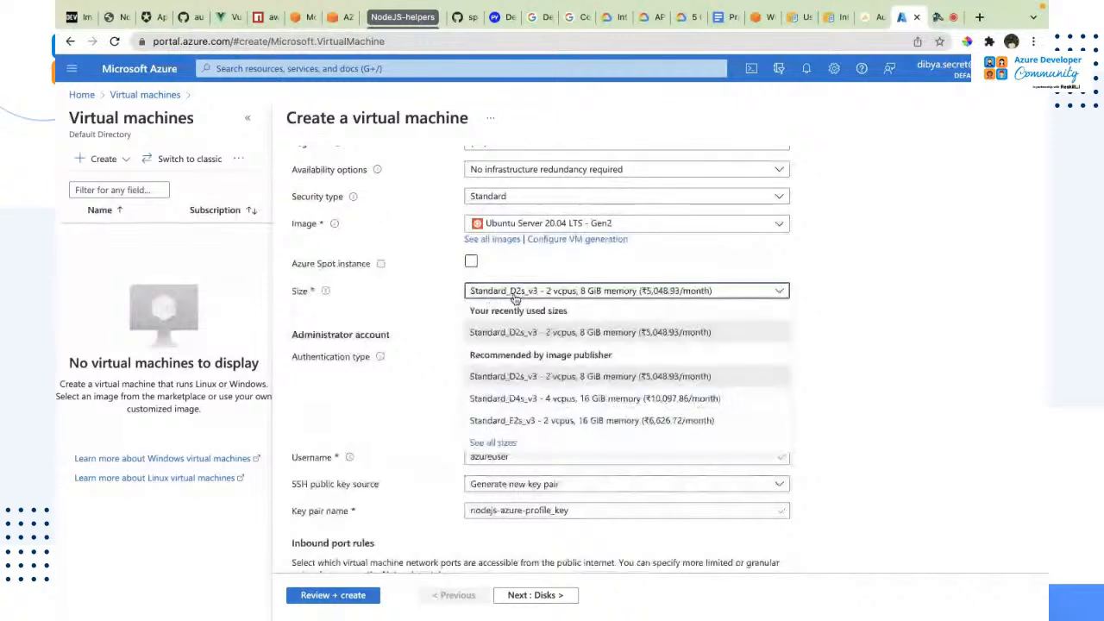
left_click(781, 291)
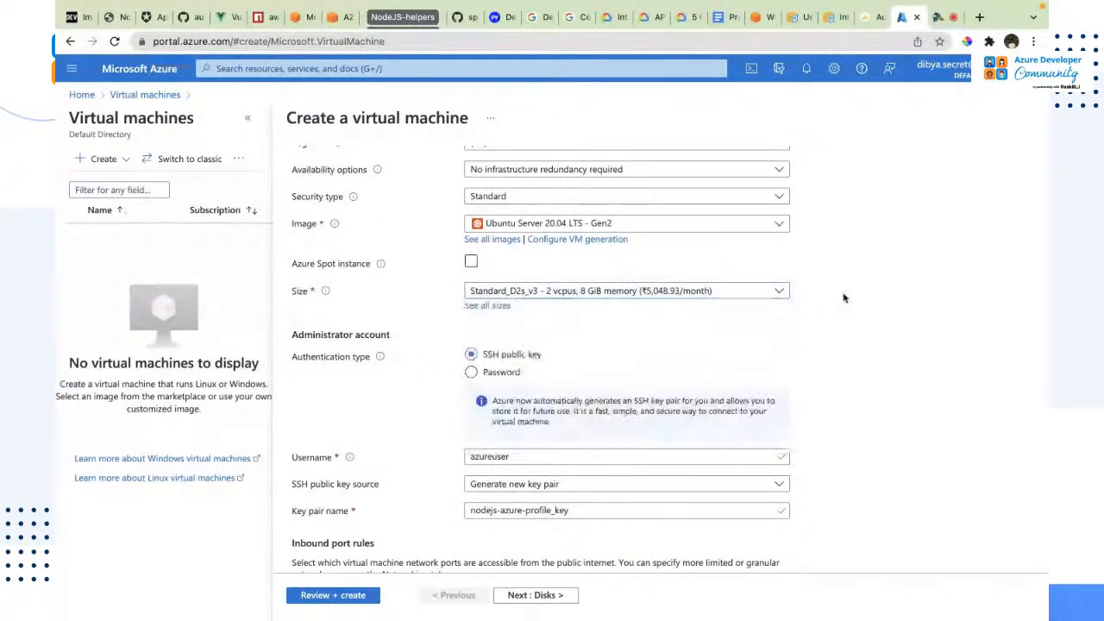
- Review the administrator account's SSH key authentication and replace the default username with the administrator's own first name
scroll(641, 354, "down", 2)
scroll(641, 353, "down", 1)
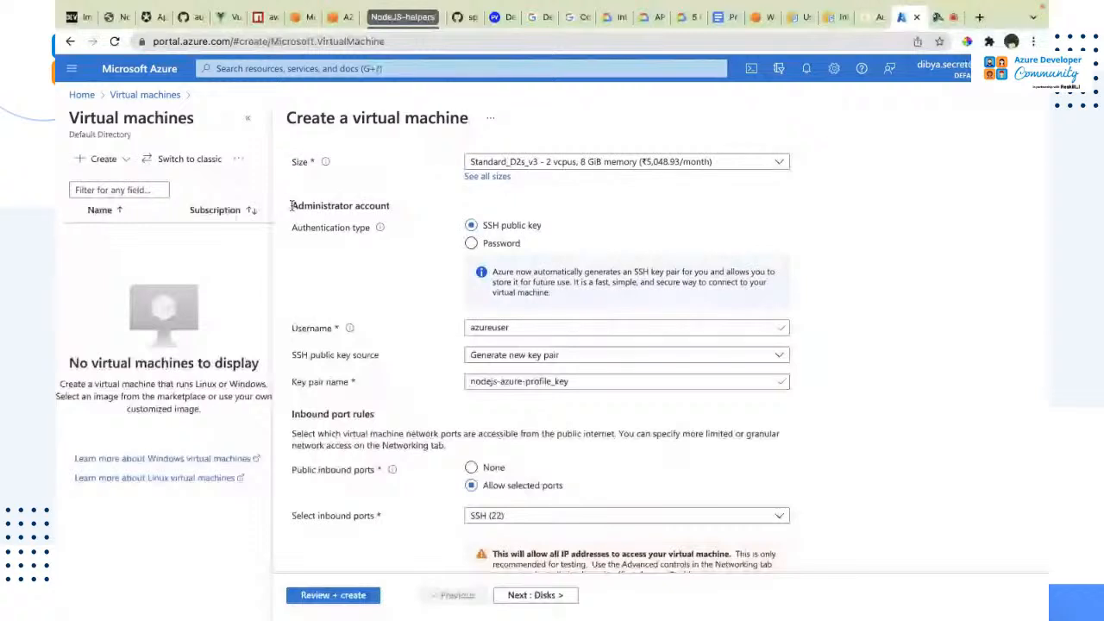
left_click_drag(289, 206, 411, 230)
left_click(411, 230)
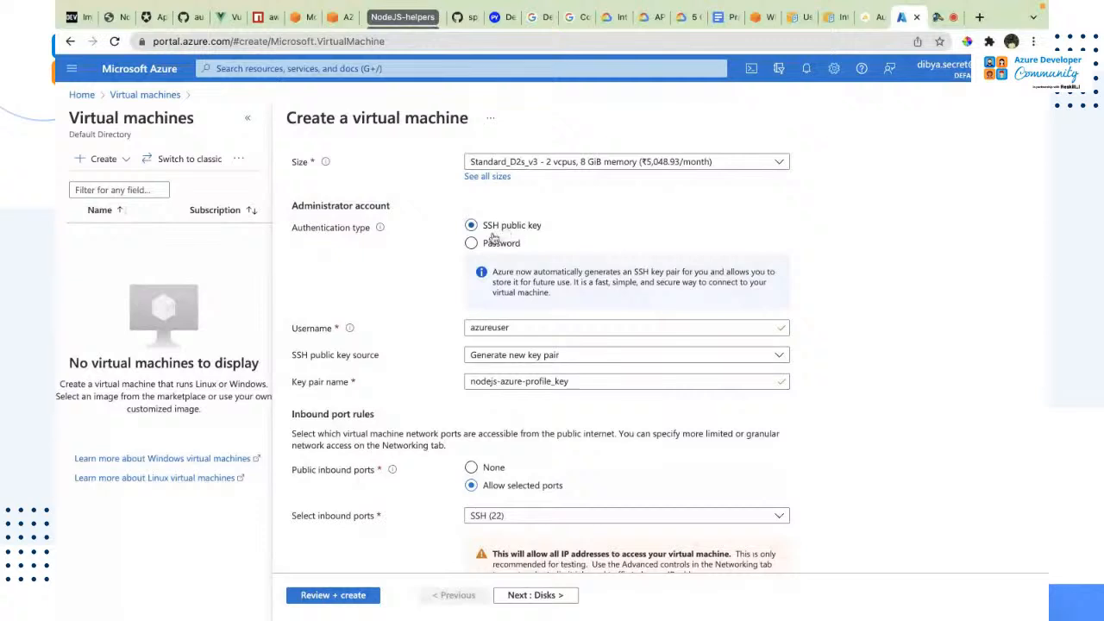
double_click(490, 328)
left_click(414, 352)
double_click(485, 327)
type("dibyasom")
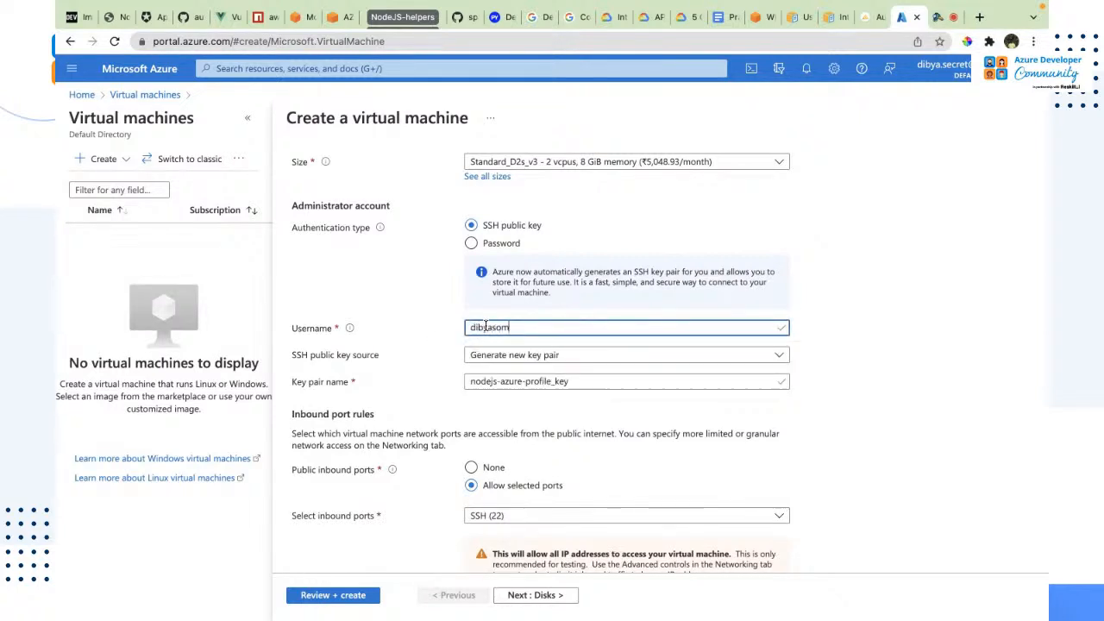
left_click(890, 340)
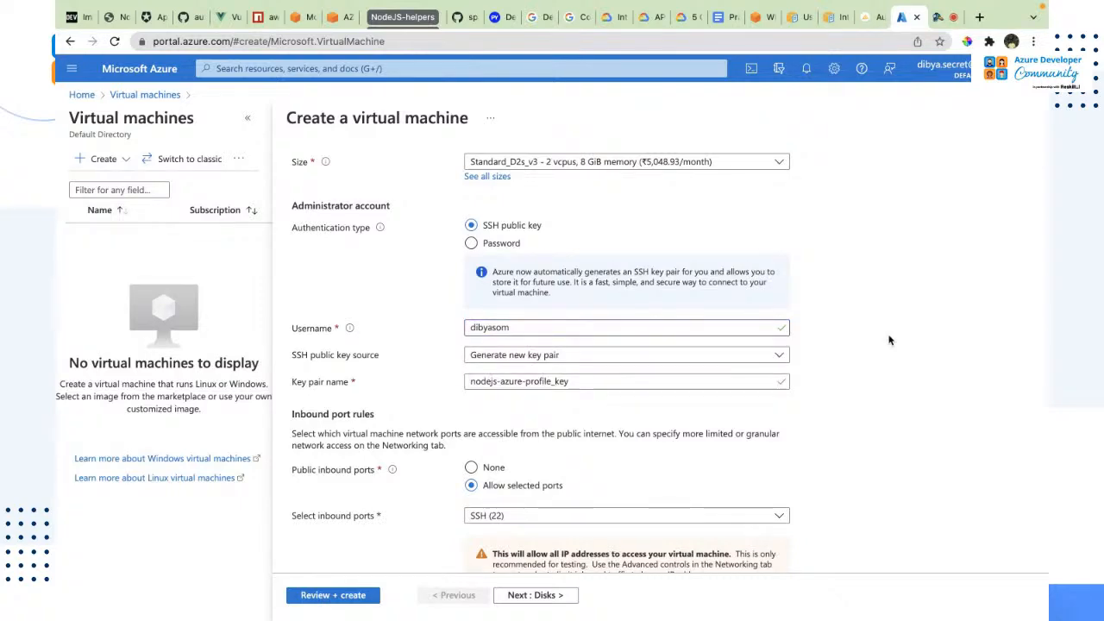
- Switch to the terminal running the local azure-workshop server
key("ctrl+Left")
key("ctrl+Right")
key("ctrl+Right")
key("ctrl+Right")
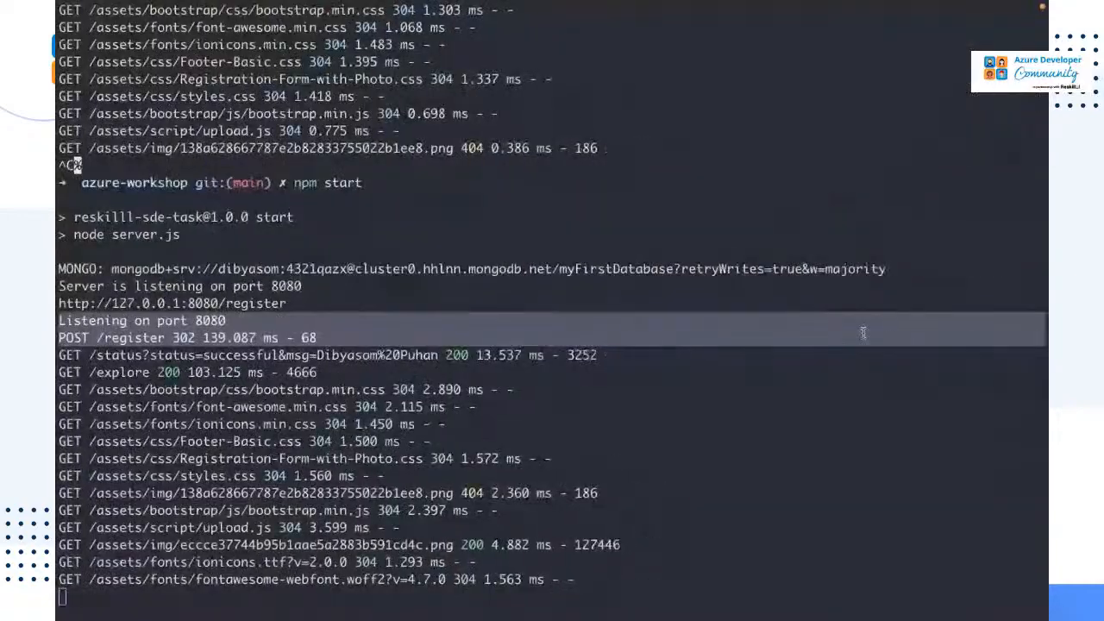
- Stop the local azure-workshop server, clear the terminal, and check the logged-in user with the who command
key("ctrl+c")
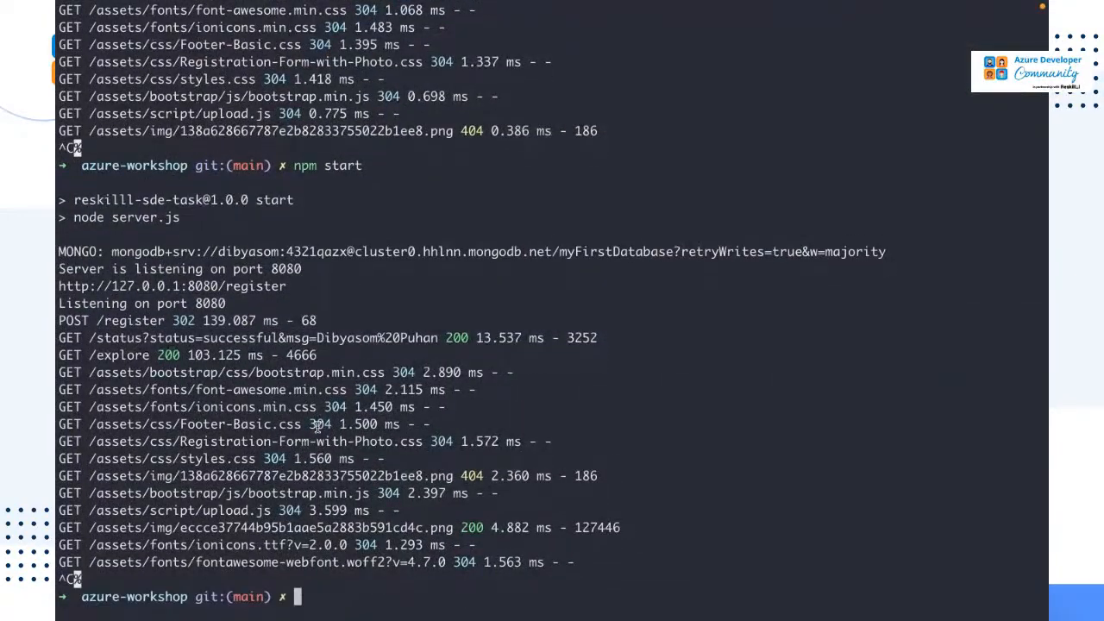
key("ctrl+l")
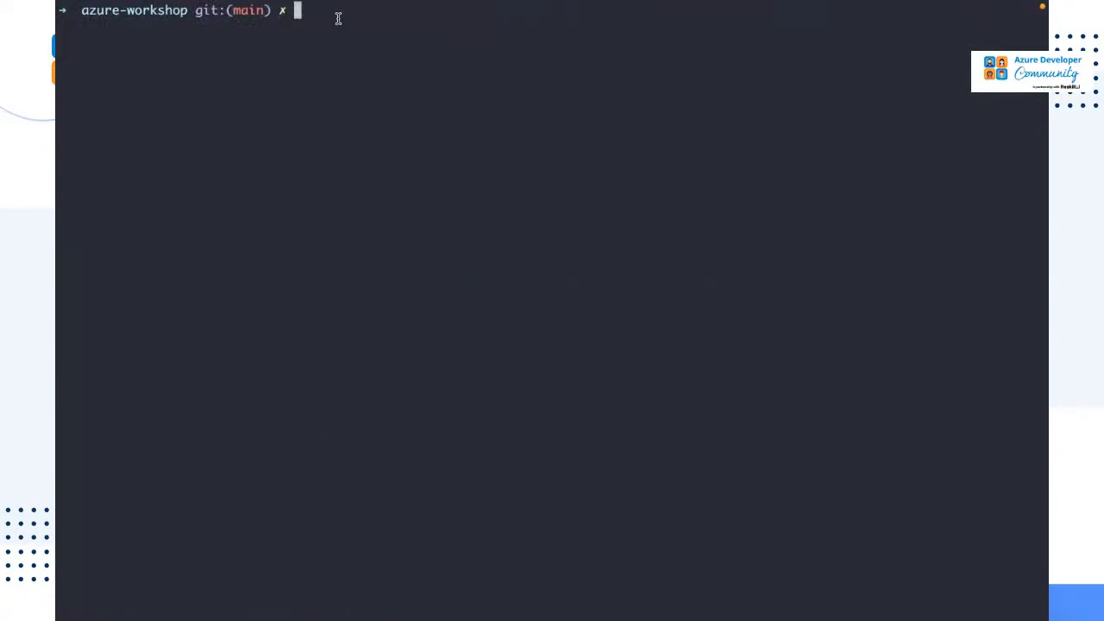
type("user")
key("Return")
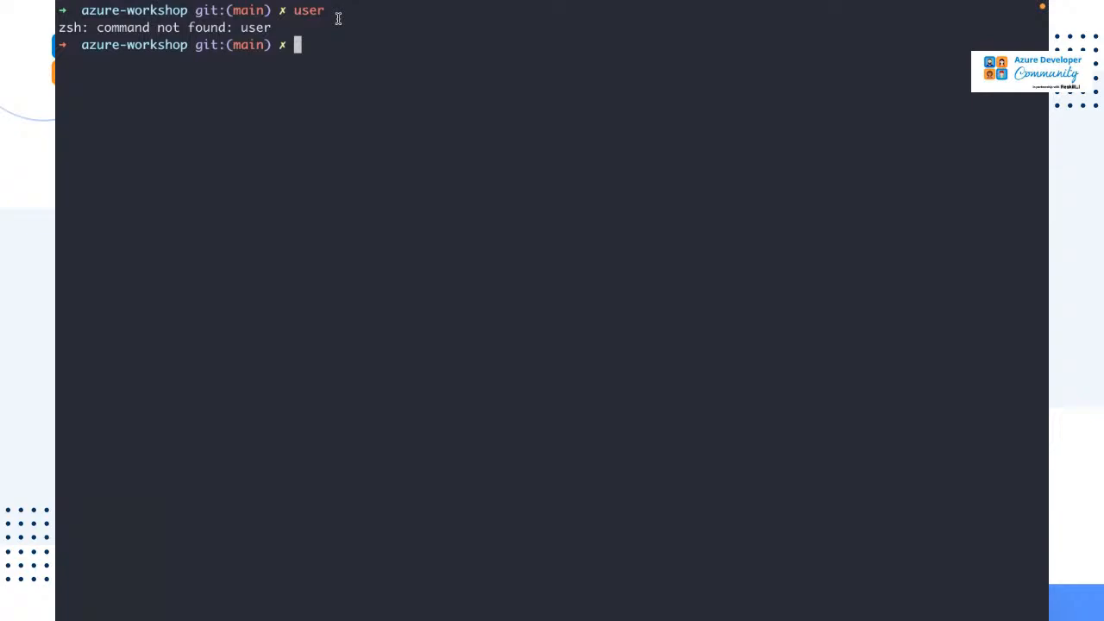
key("ctrl+l")
type("who")
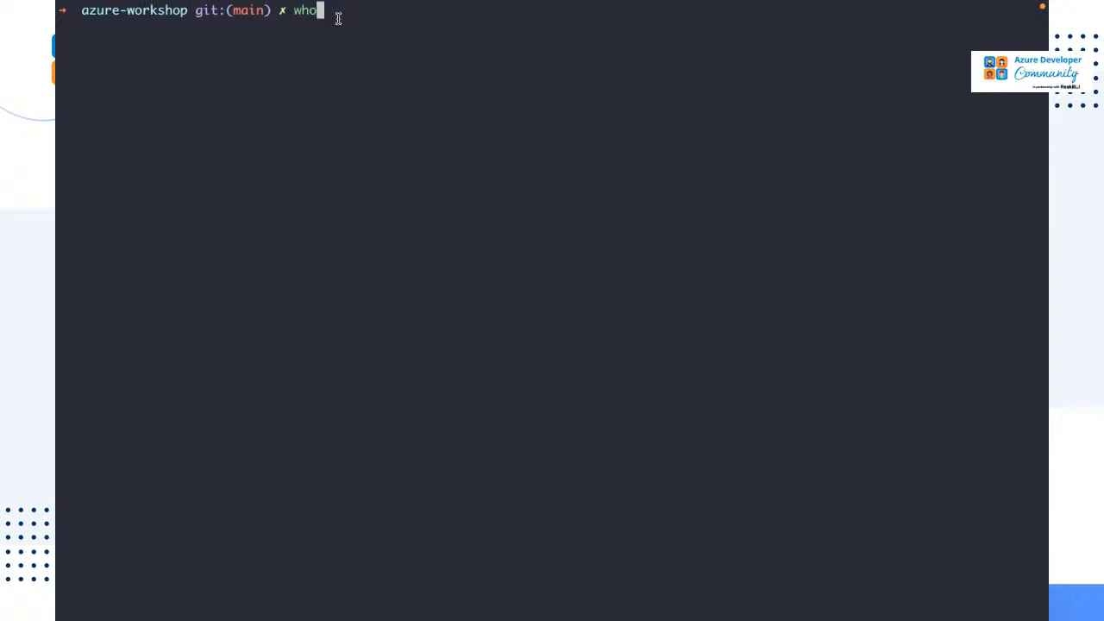
key("Return")
double_click(103, 28)
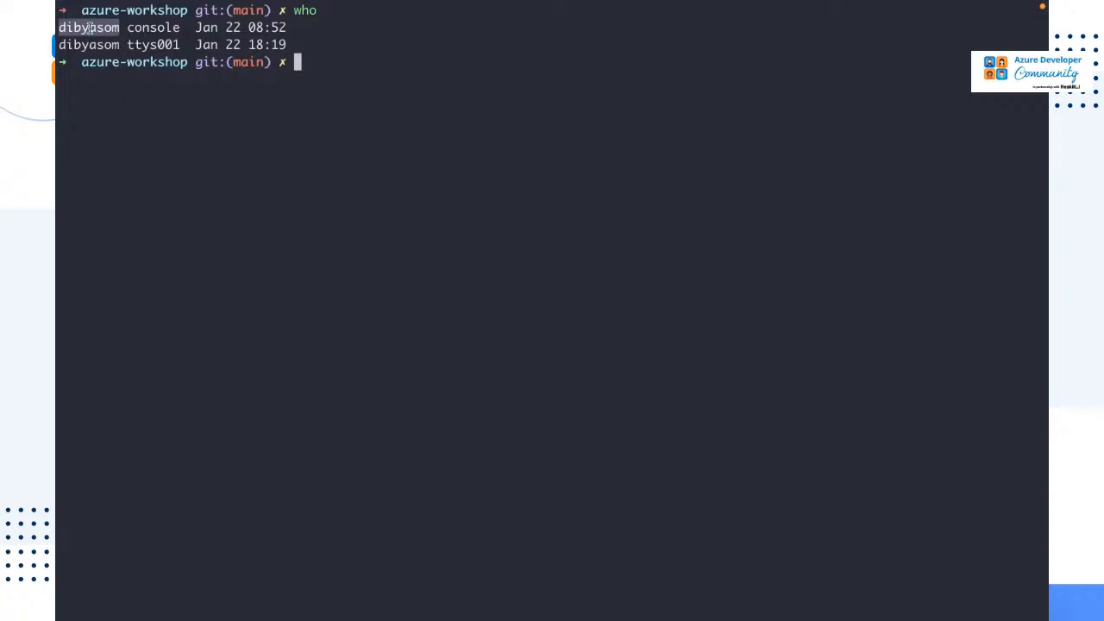
- Return to the Azure virtual machine form and review the key pair name and SSH public key source, keeping Generate new key pair
key("ctrl+Left")
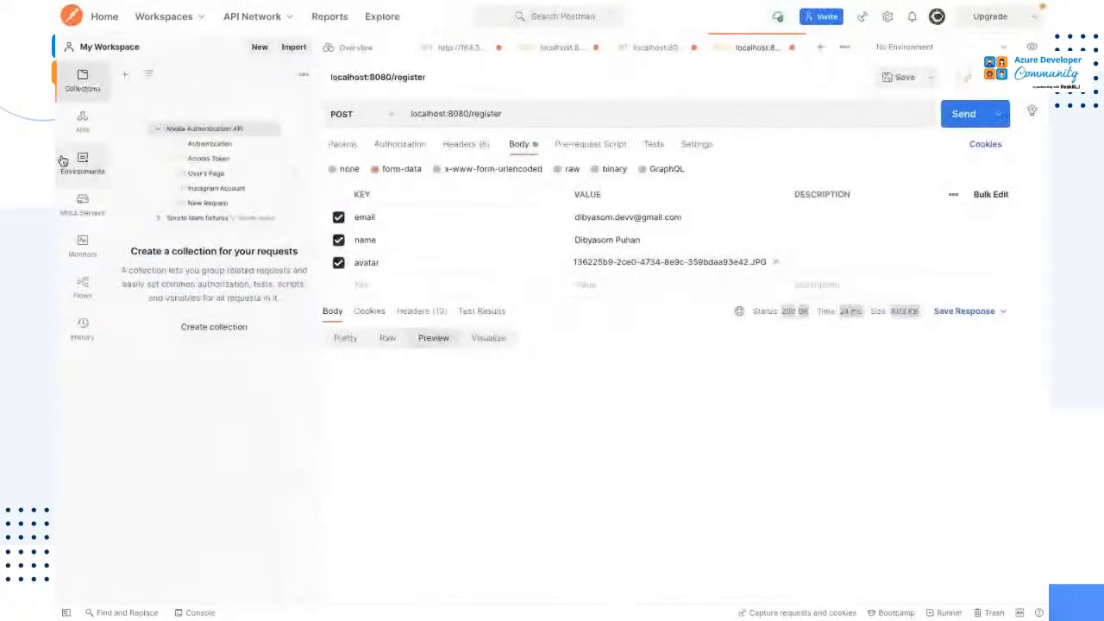
key("ctrl+Left")
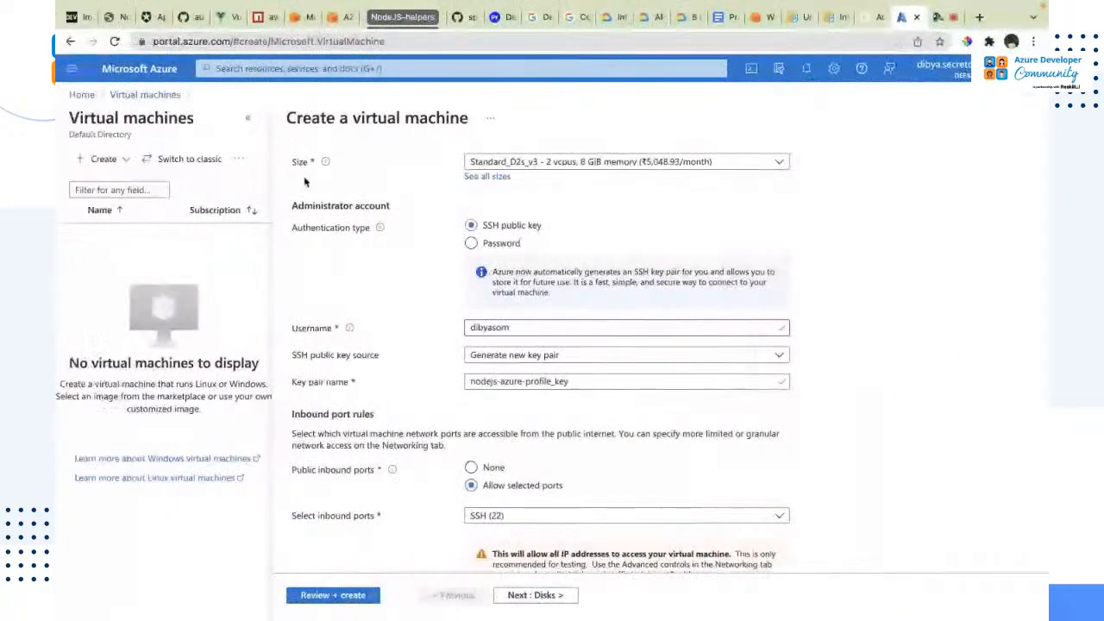
left_click(973, 288)
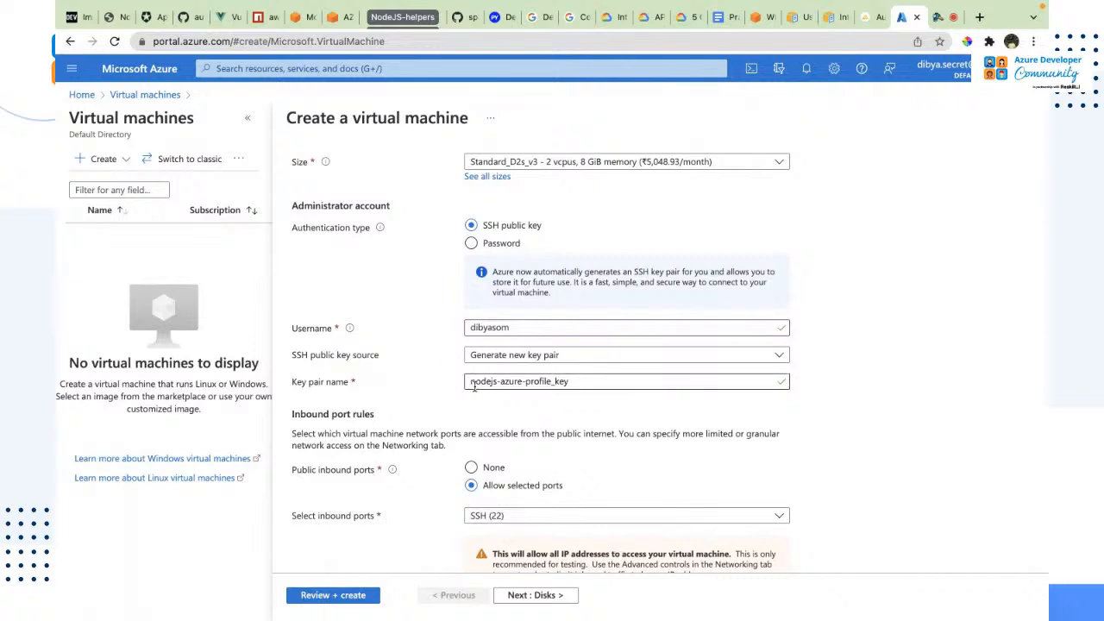
left_click_drag(466, 384, 571, 382)
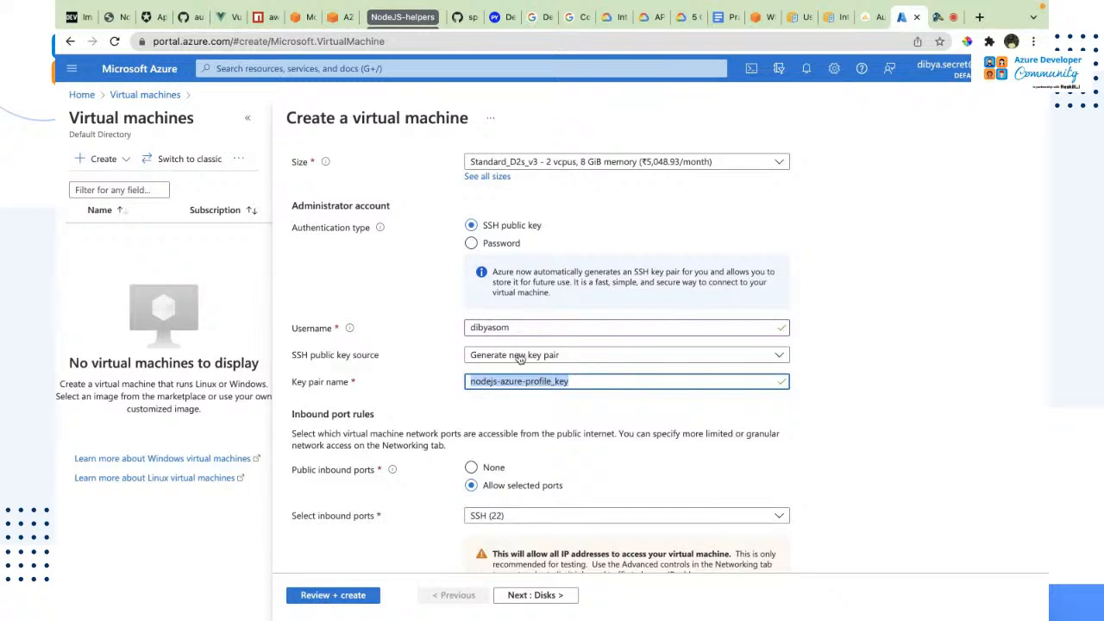
triple_click(513, 381)
double_click(526, 387)
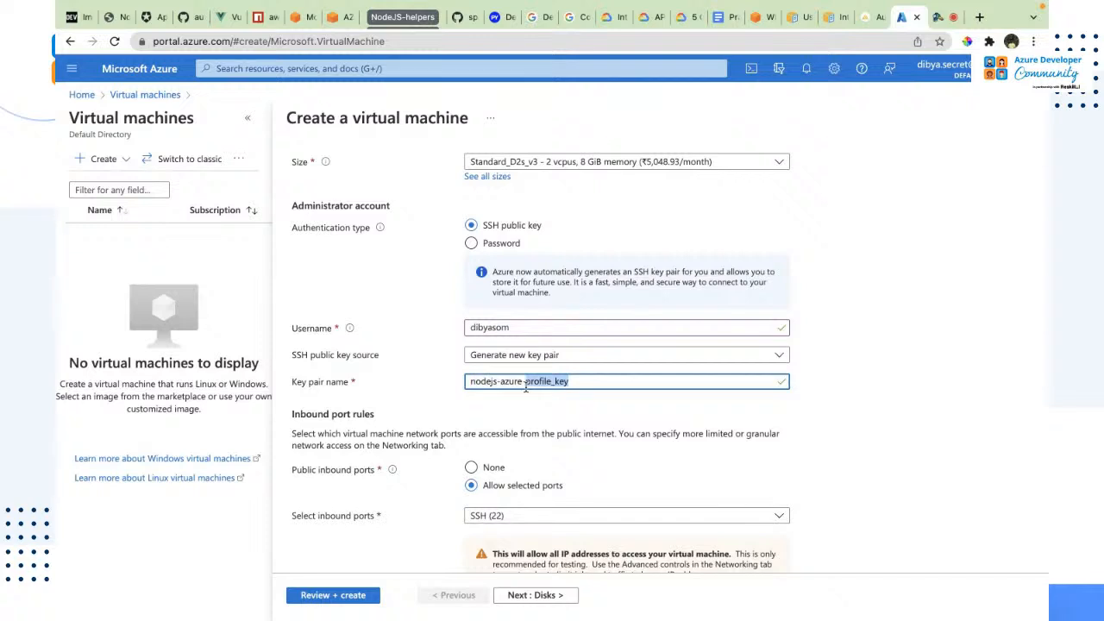
scroll(415, 407, "down", 1)
left_click(496, 326)
left_click(497, 319)
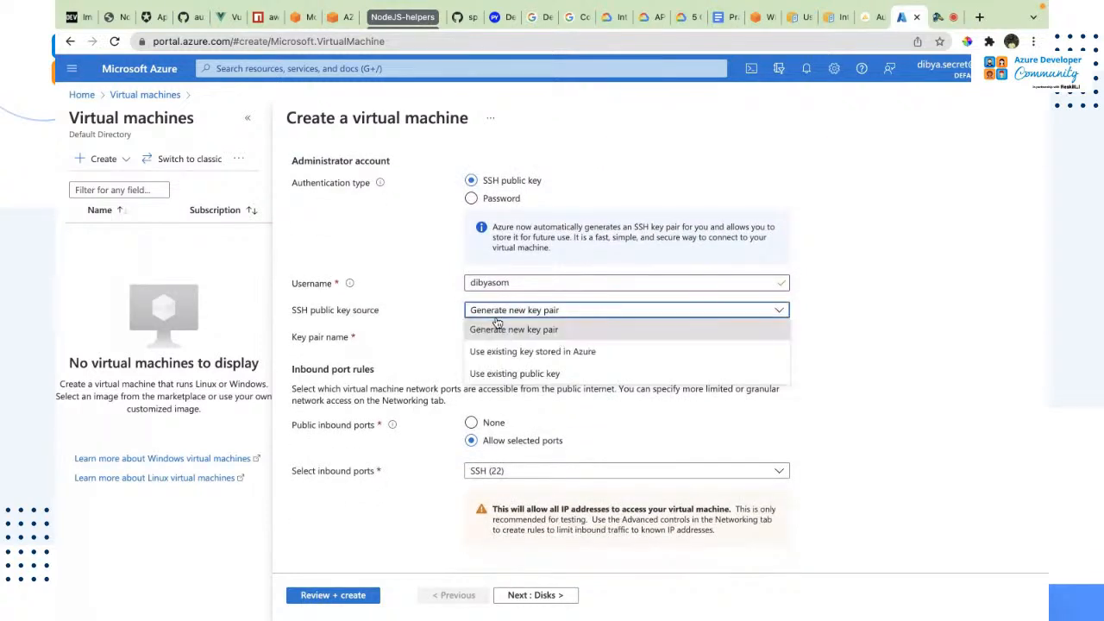
left_click(498, 333)
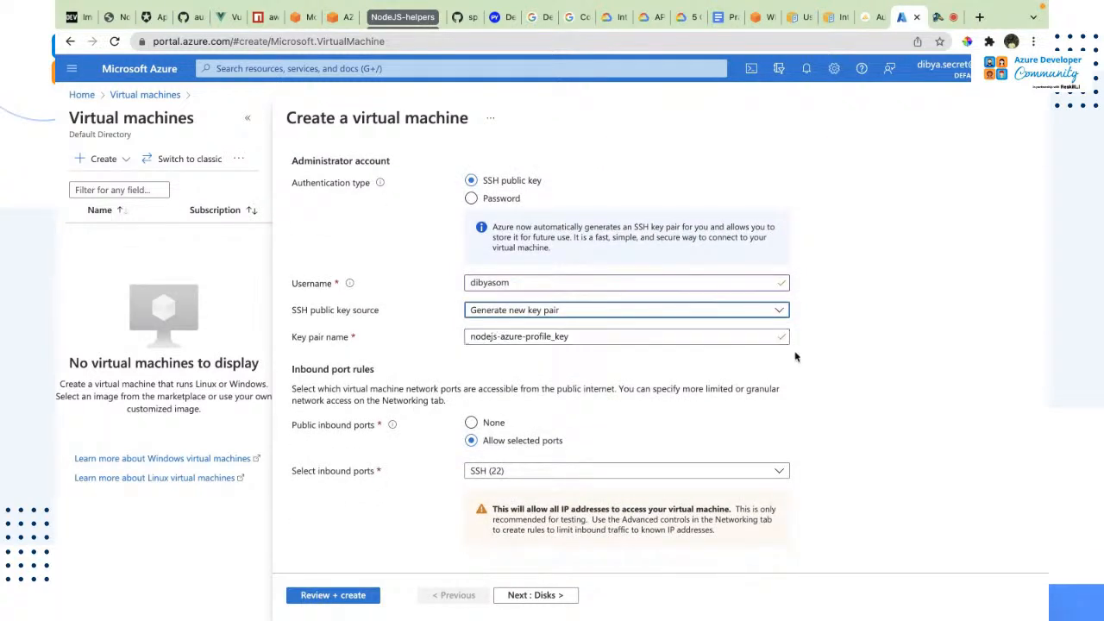
- Allow HTTP (80) and HTTPS (443) as public inbound ports in addition to SSH (22)
scroll(915, 336, "down", 1)
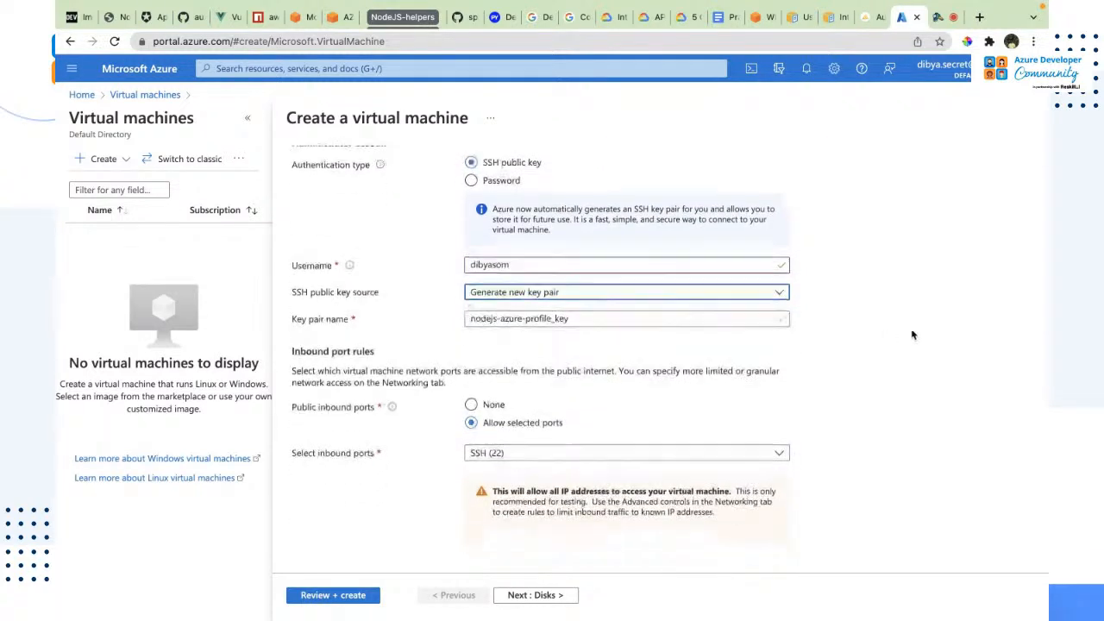
left_click(493, 453)
left_click(478, 412)
left_click(477, 389)
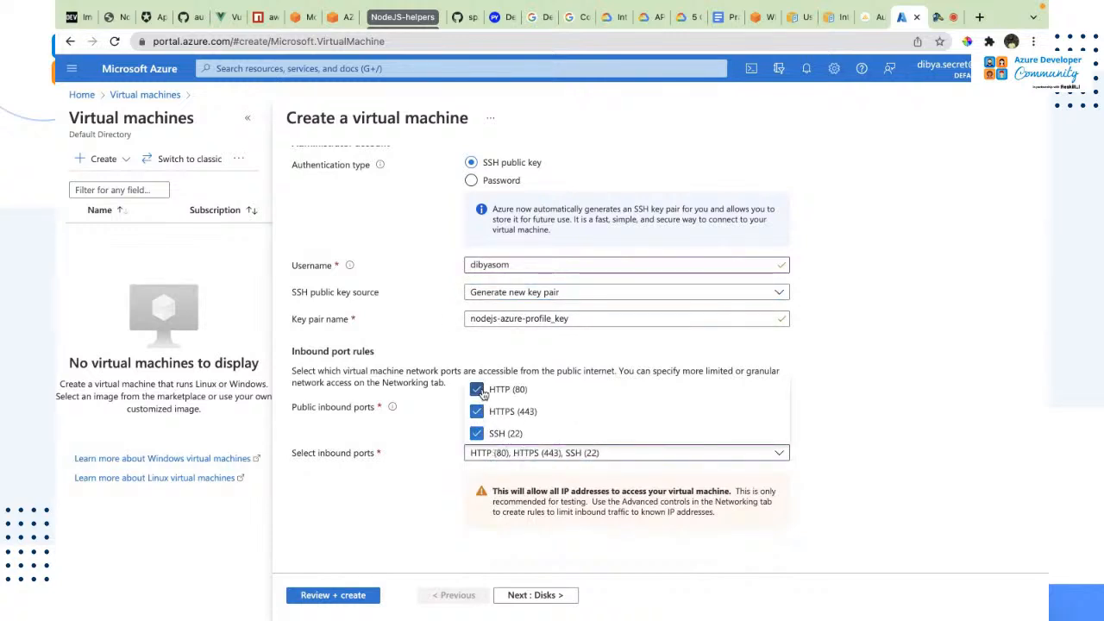
left_click(414, 489)
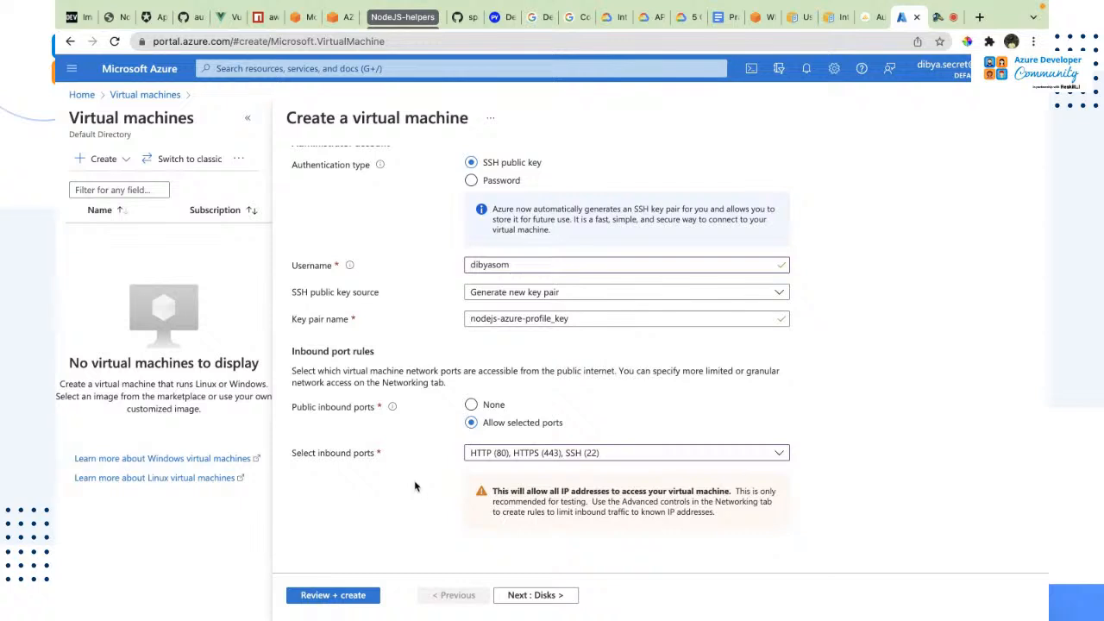
- Proceed to the disk settings and examine the OS disk types offered, keeping Premium SSD (locally-redundant storage)
left_click(540, 599)
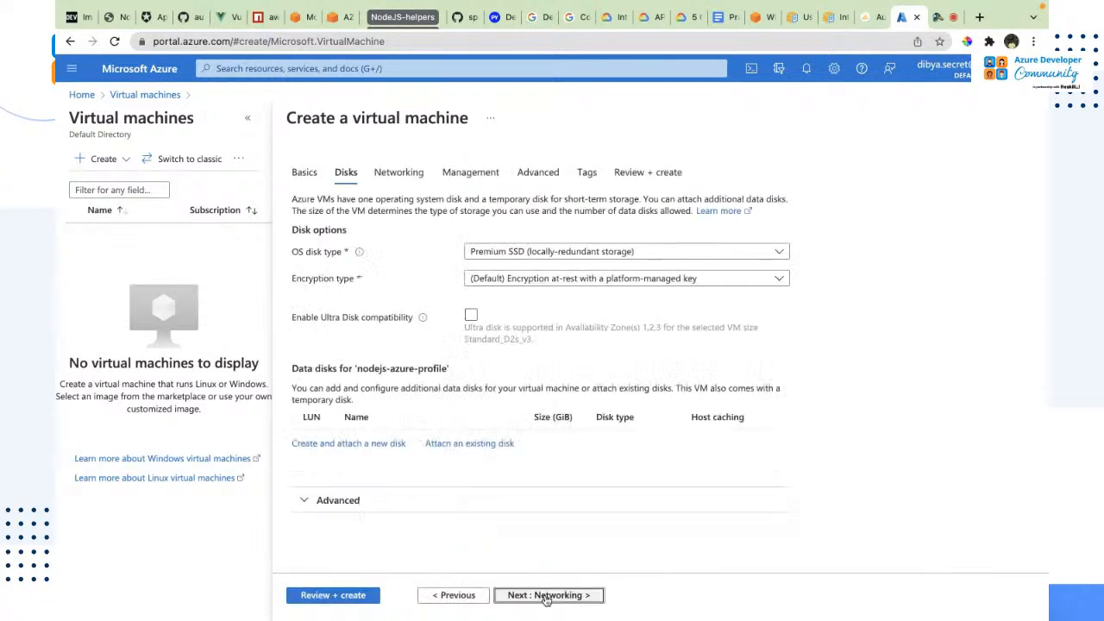
left_click(534, 251)
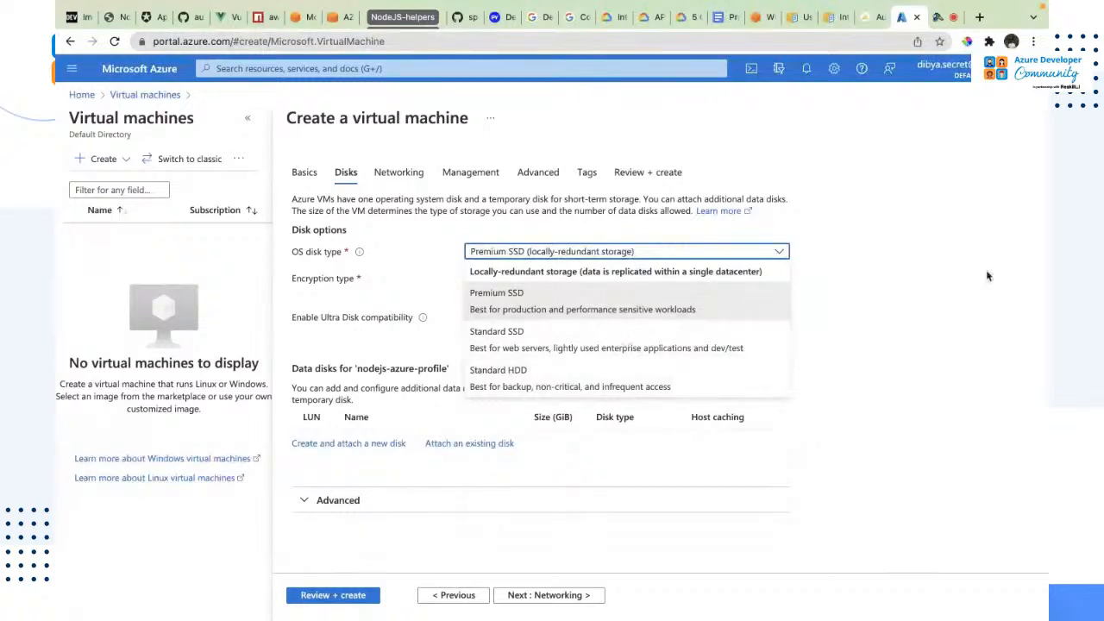
left_click(1029, 272)
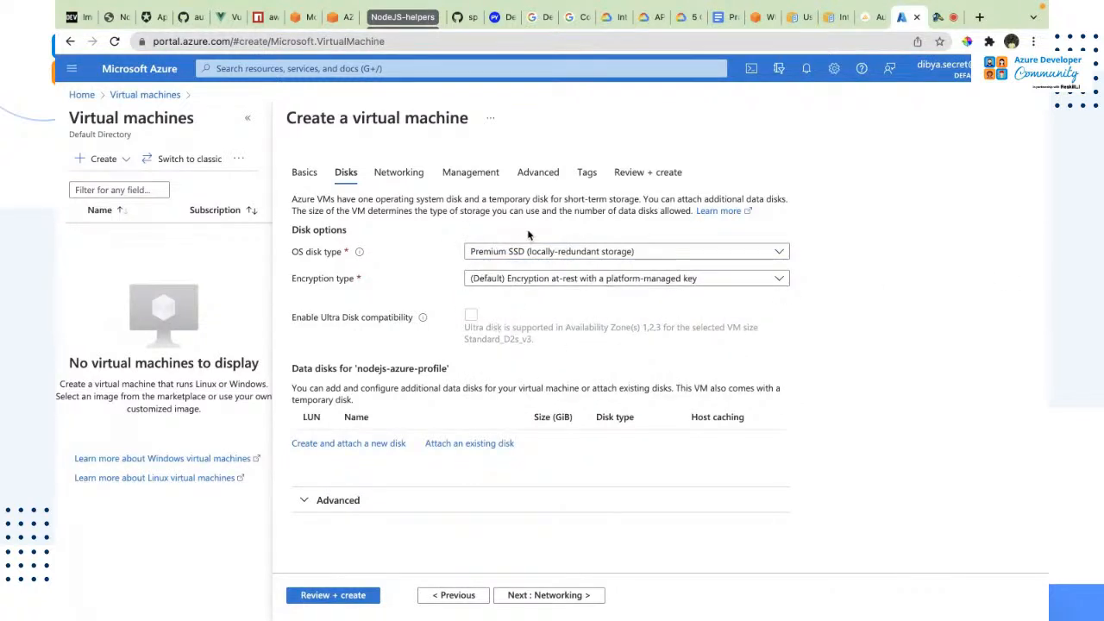
left_click(501, 253)
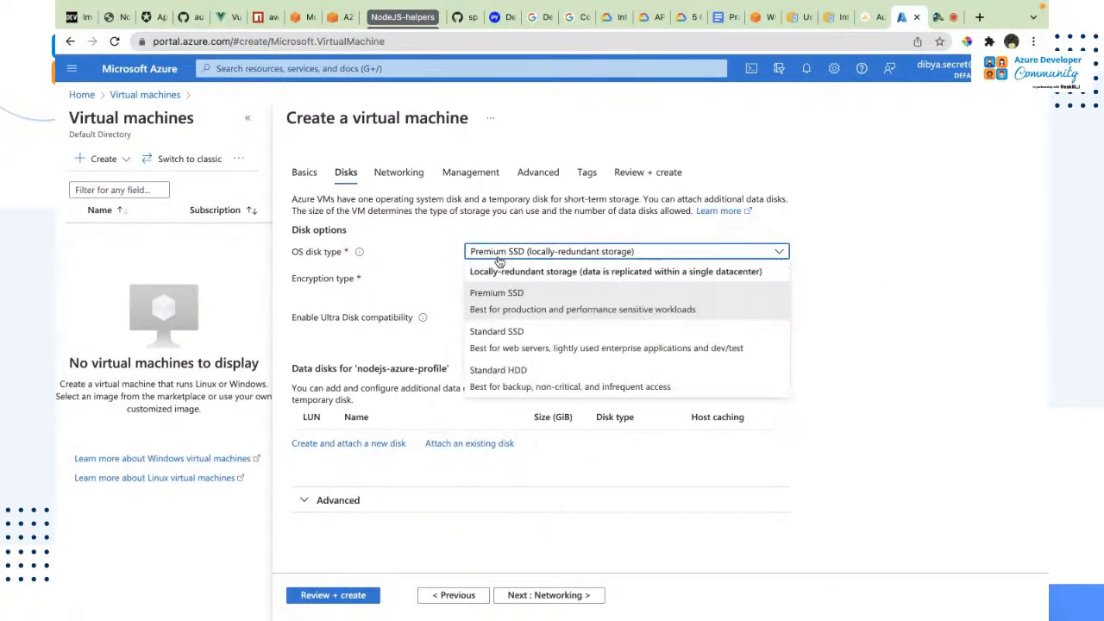
left_click(844, 241)
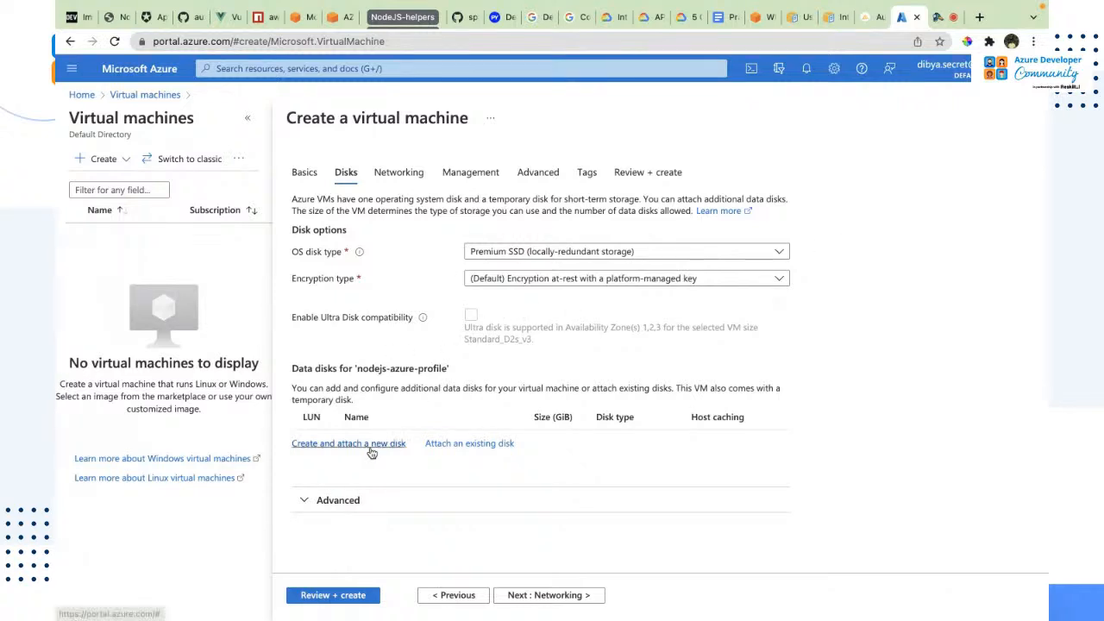
- Proceed to the networking settings and review the network interface, keeping the new Azure-workshop-vnet virtual network
left_click(532, 595)
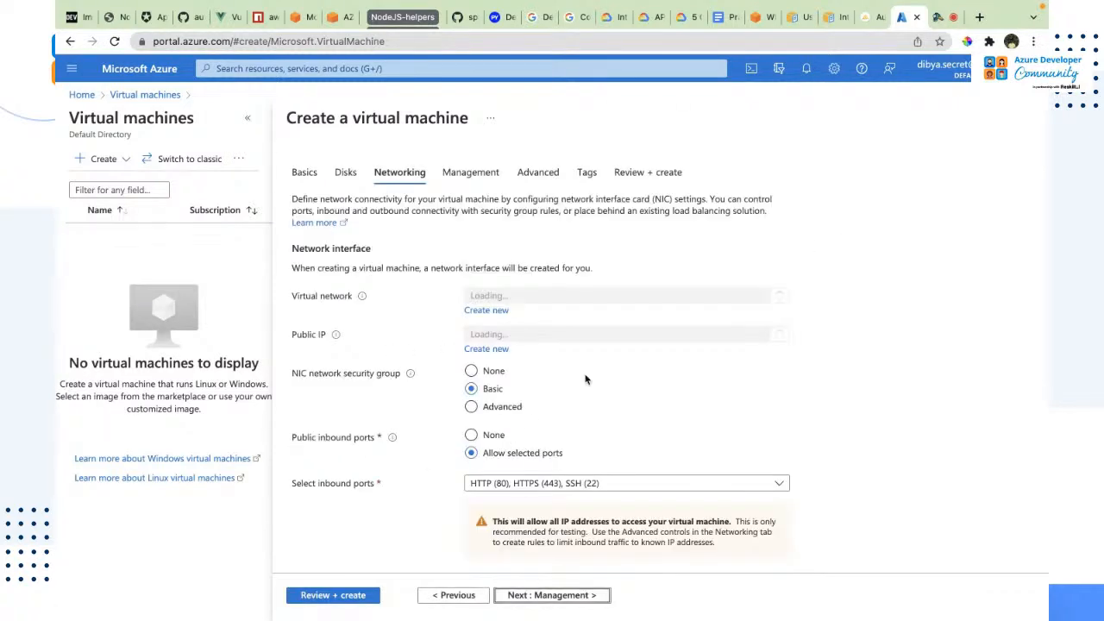
scroll(547, 267, "down", 2)
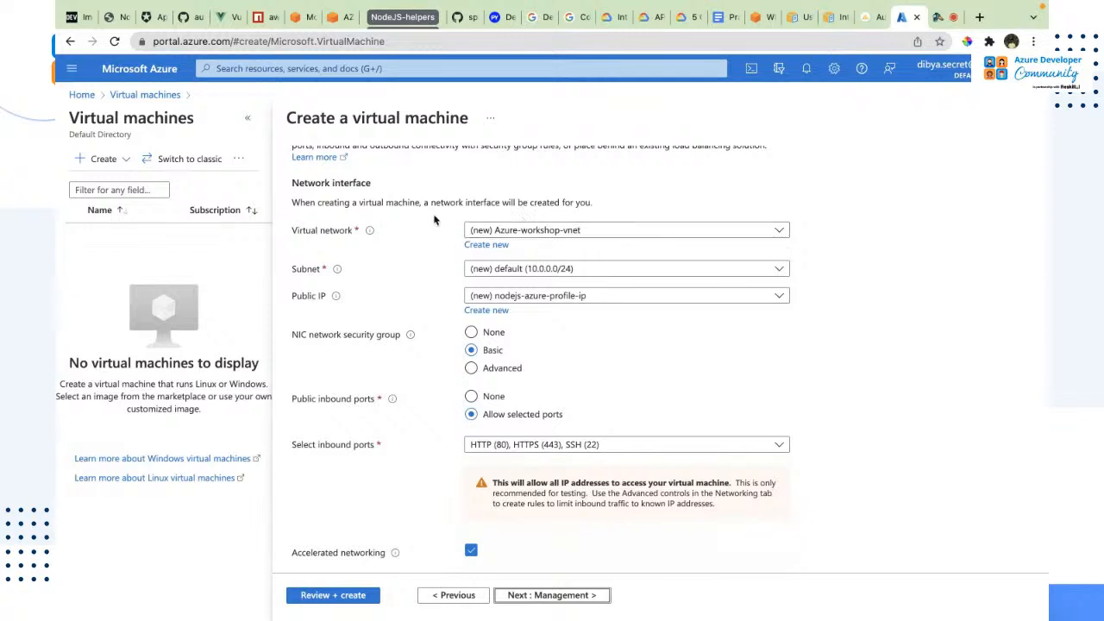
scroll(493, 231, "up", 2)
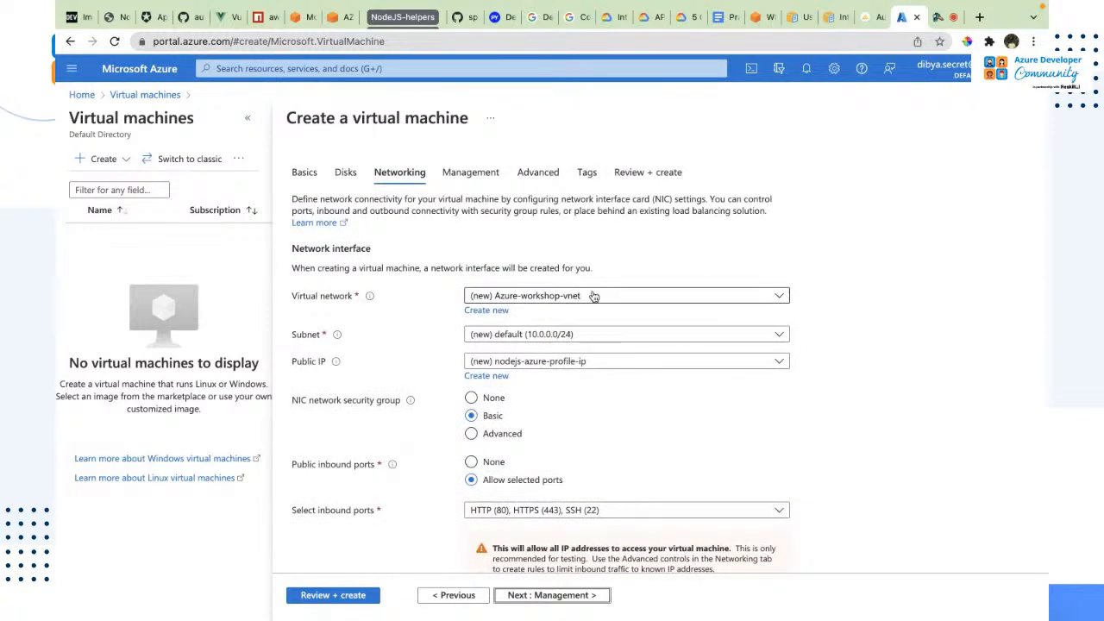
left_click(614, 296)
left_click(521, 342)
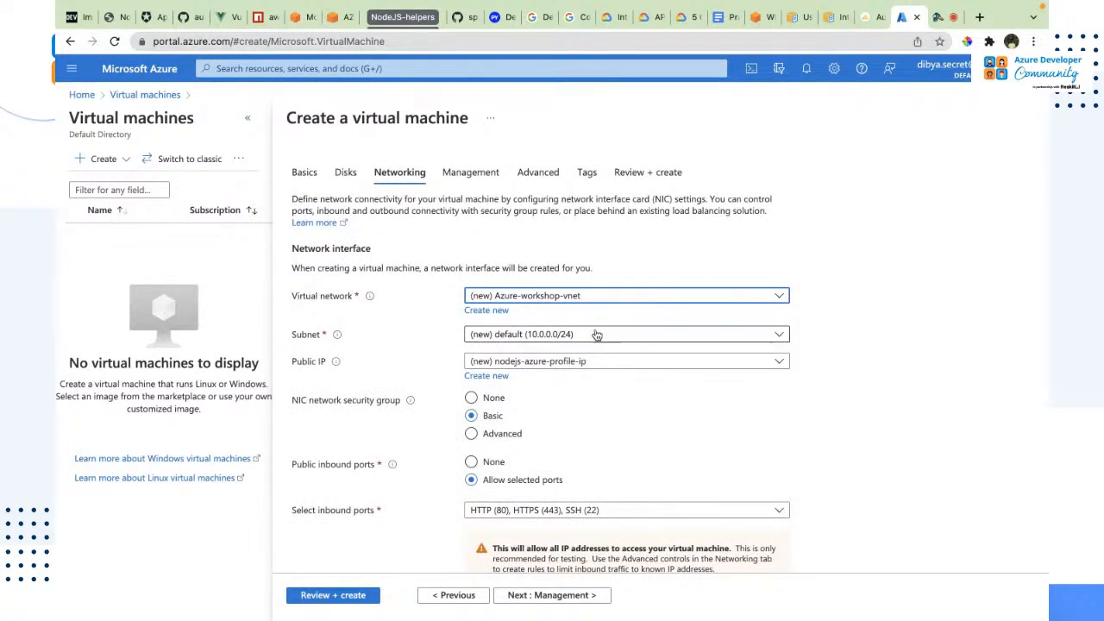
scroll(607, 359, "down", 1)
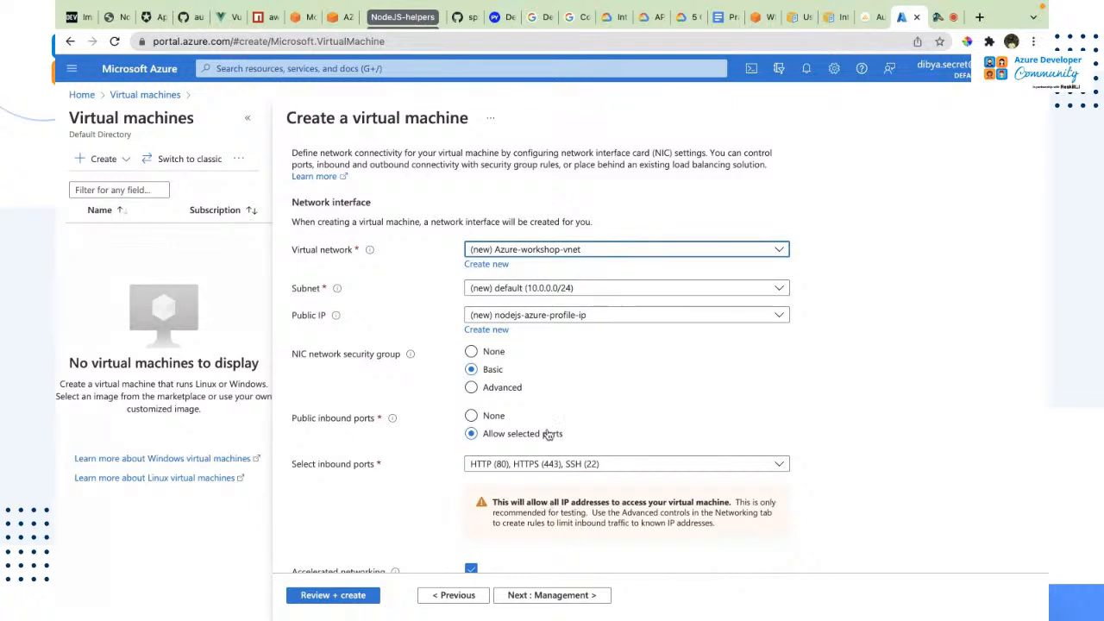
- Add RDP (3389) to the allowed inbound ports in the networking settings
left_click(517, 466)
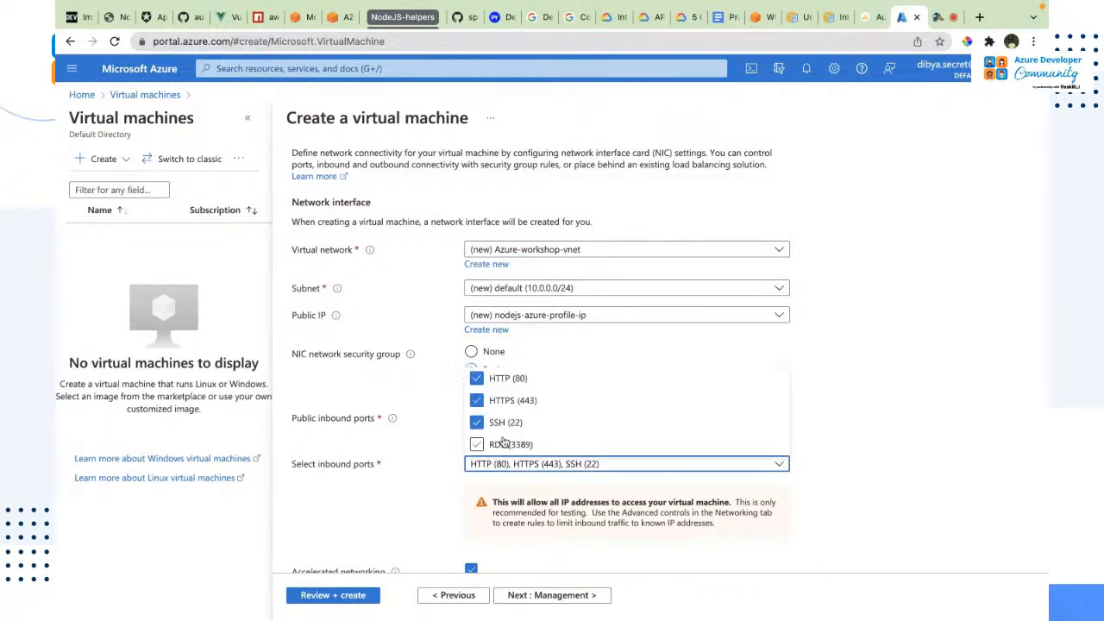
left_click(497, 444)
left_click(968, 314)
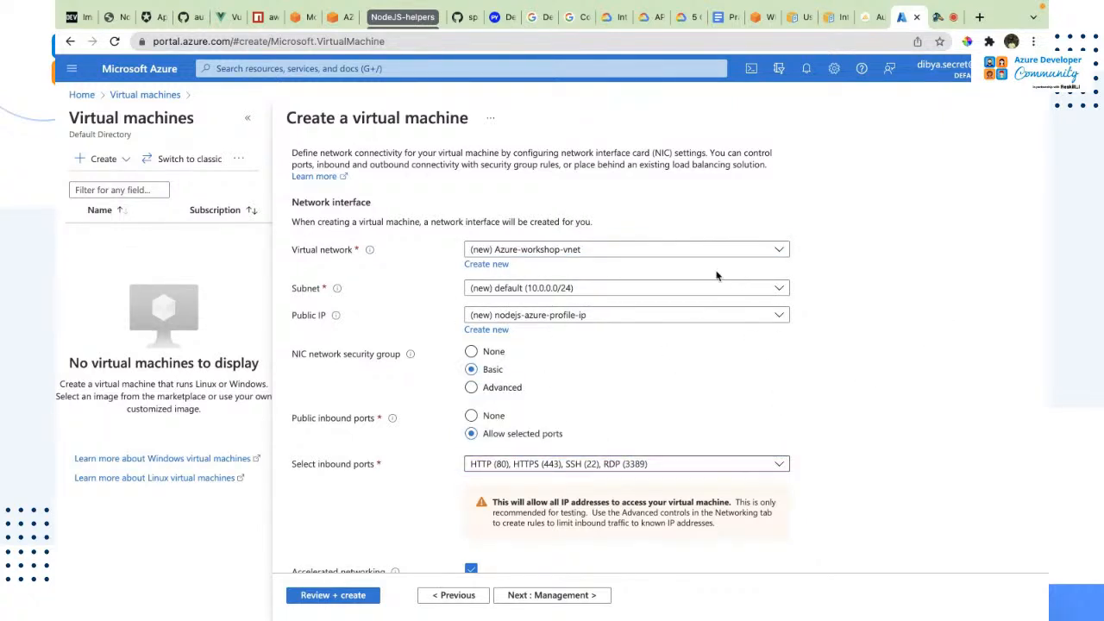
- Review the security group, selected inbound ports and load balancing options in the networking settings
scroll(572, 300, "down", 1)
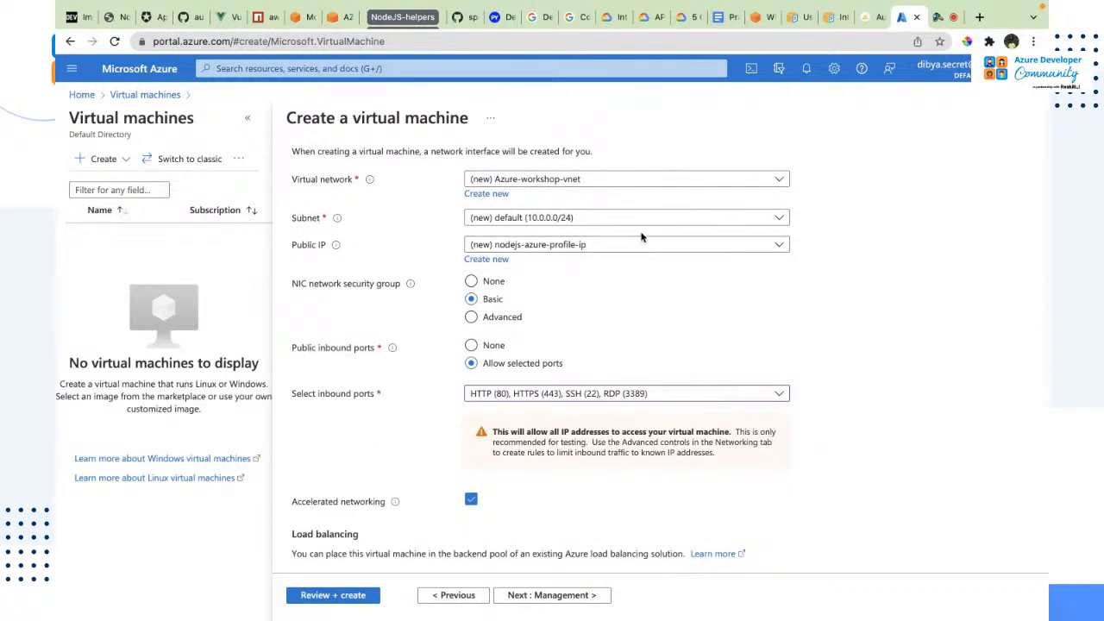
scroll(641, 237, "up", 1)
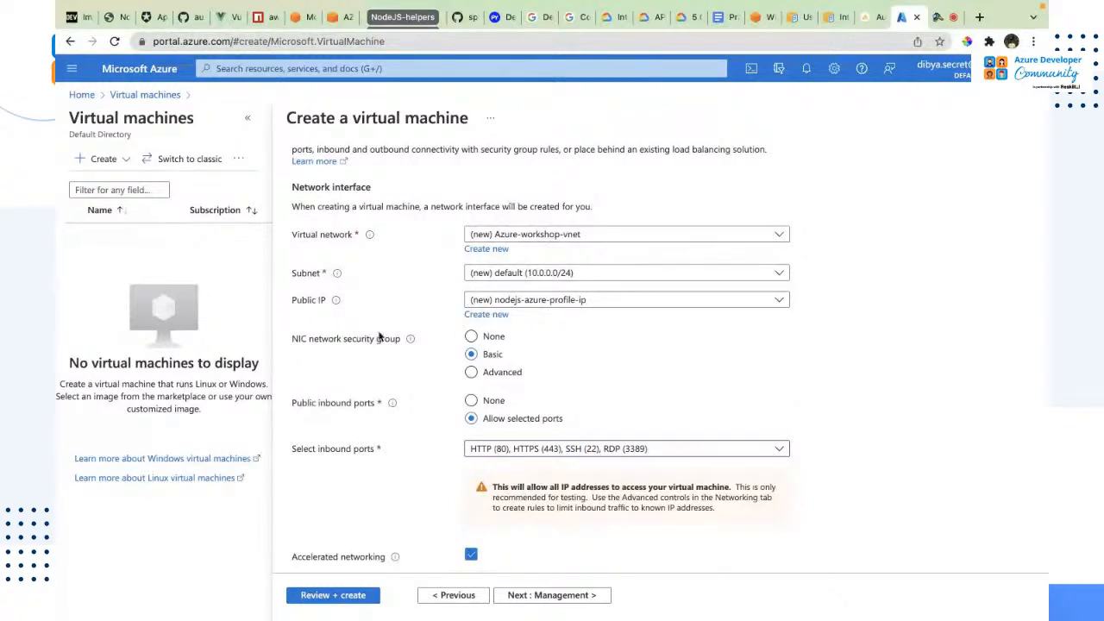
scroll(380, 337, "down", 2)
left_click(492, 343)
left_click(711, 341)
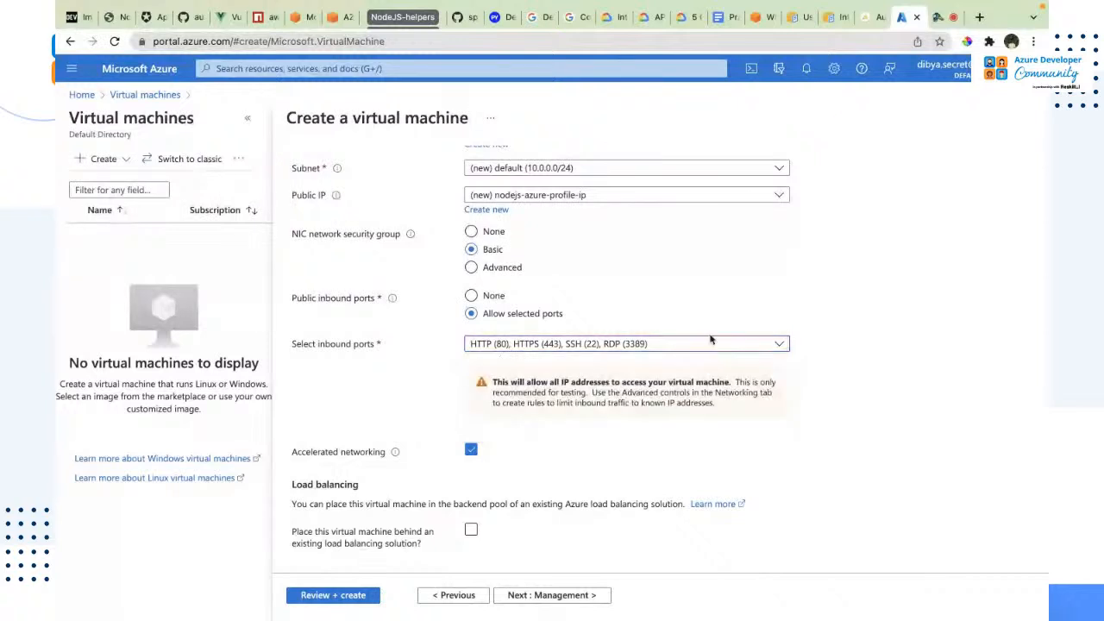
scroll(647, 392, "down", 1)
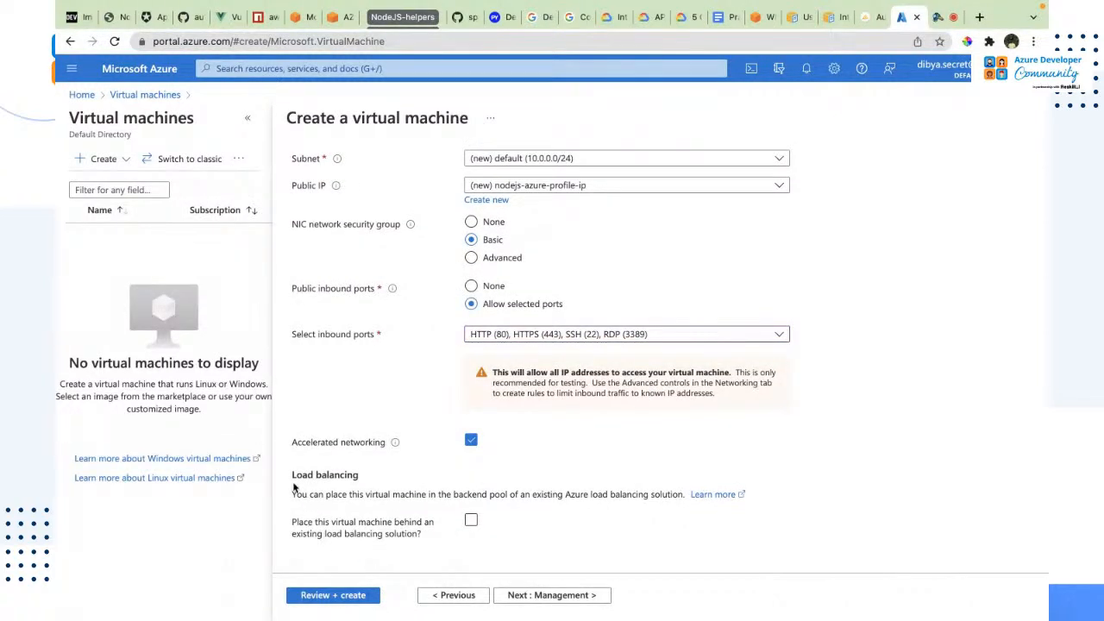
mouse_move(306, 478)
left_mouse_down()
mouse_move(355, 477)
mouse_move(264, 471)
mouse_move(287, 479)
left_mouse_up()
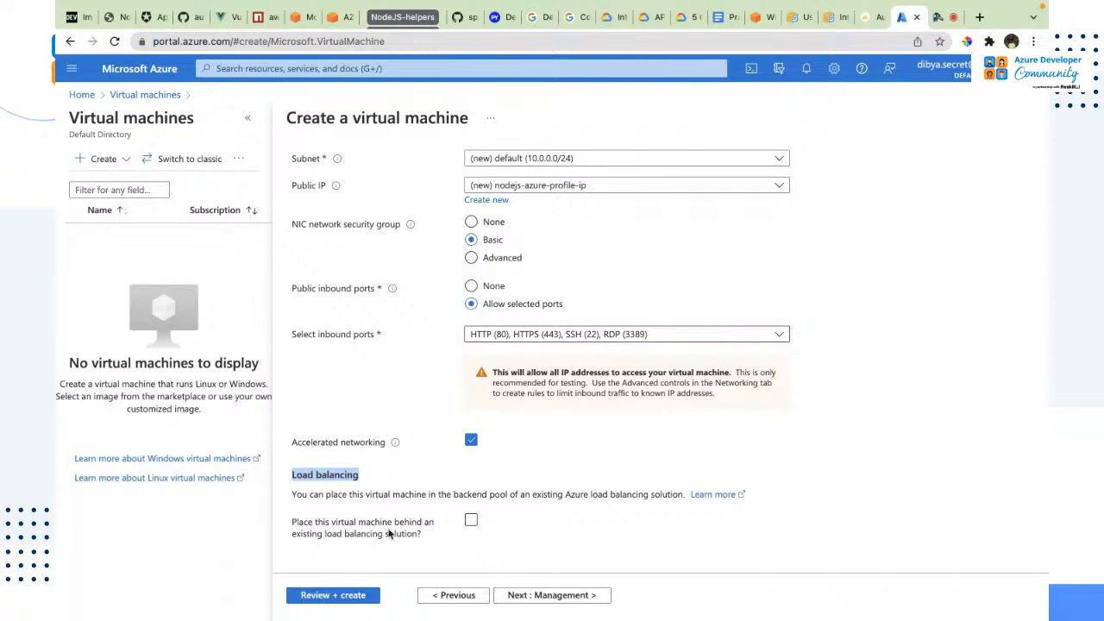
- Continue through the management settings with their defaults to the advanced settings of the virtual machine
left_click(545, 595)
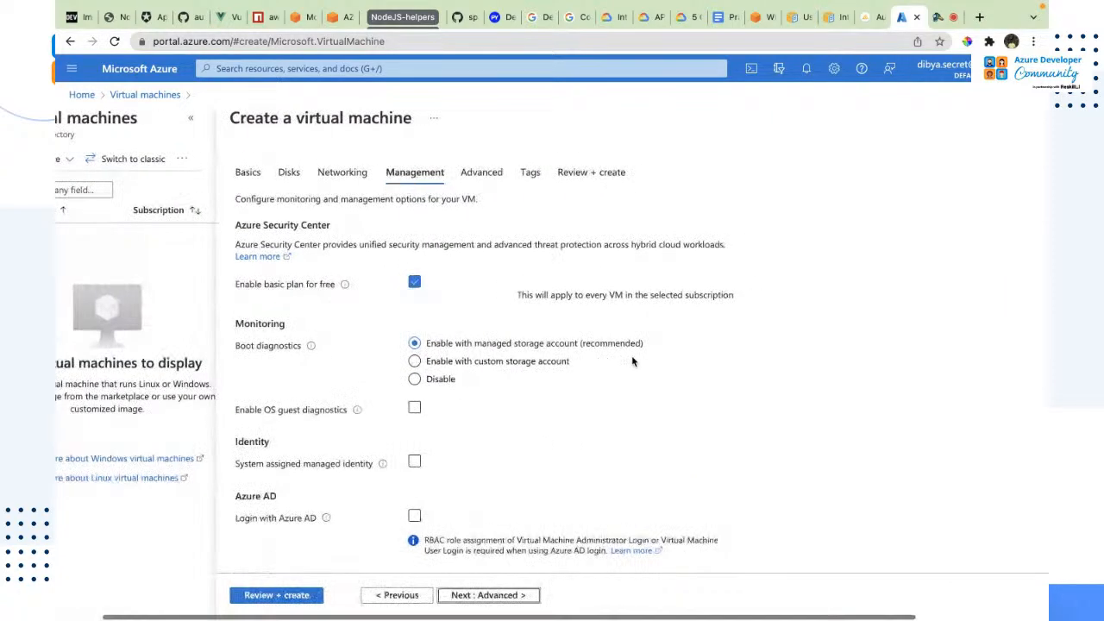
scroll(631, 361, "down", 3)
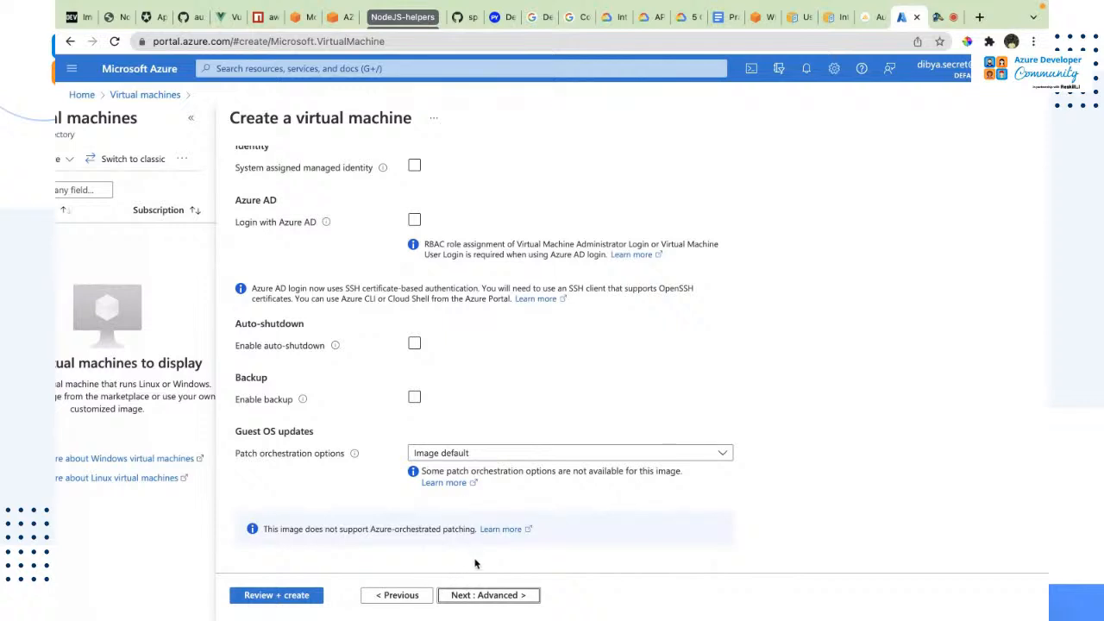
left_click(472, 606)
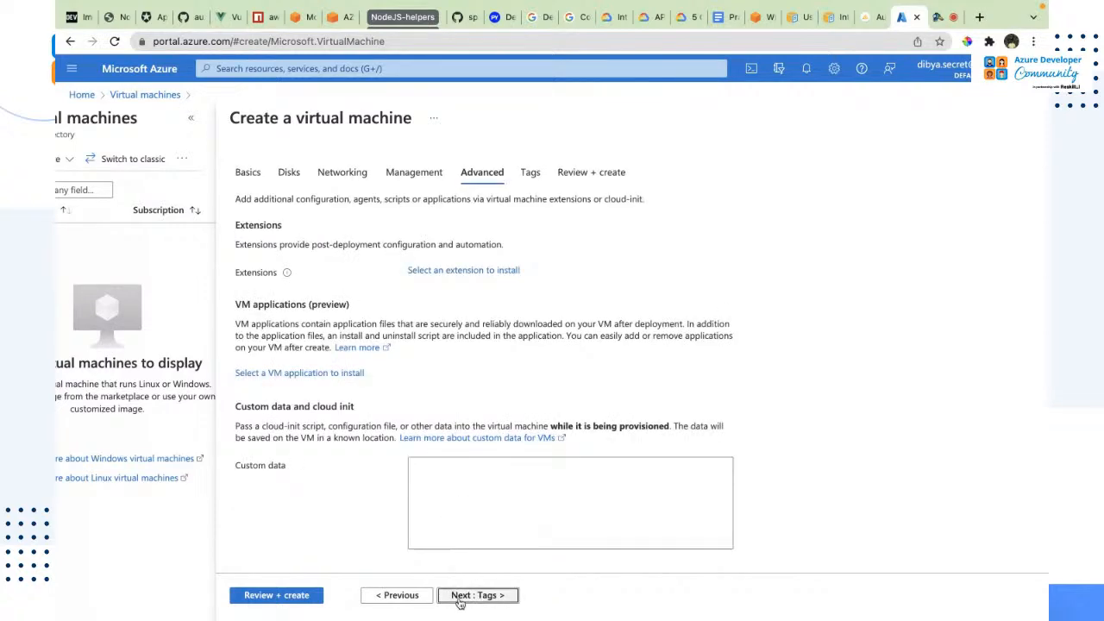
- Add a tag named AZURE-WORKSHOP-PUNE with the value THIS and proceed to the virtual machine's final validation
left_click(457, 597)
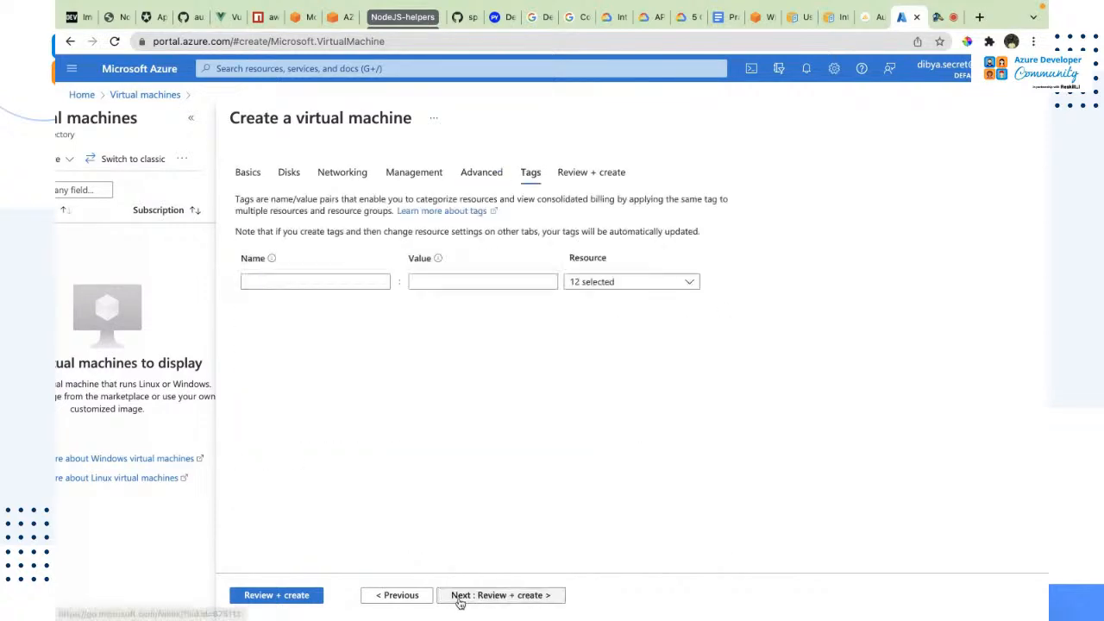
left_click(300, 281)
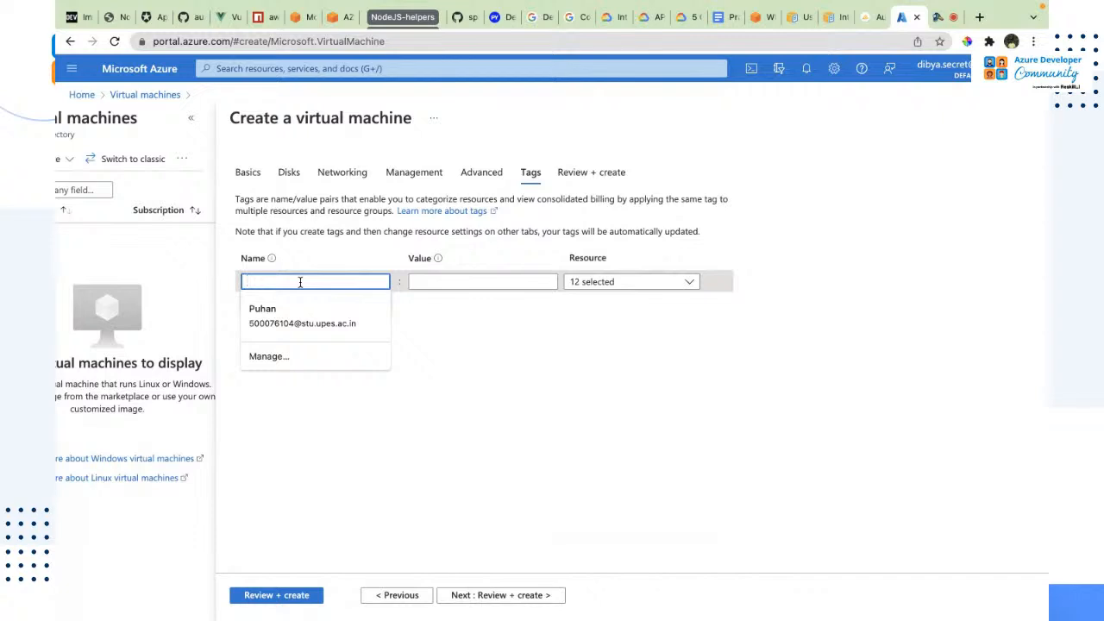
type("AZ")
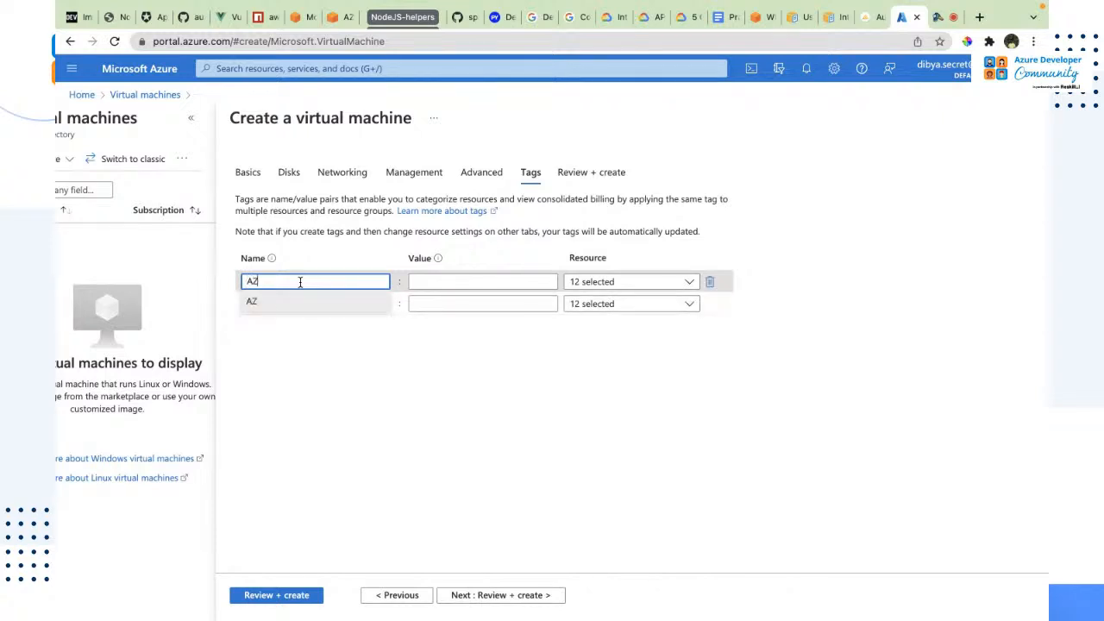
type("URE")
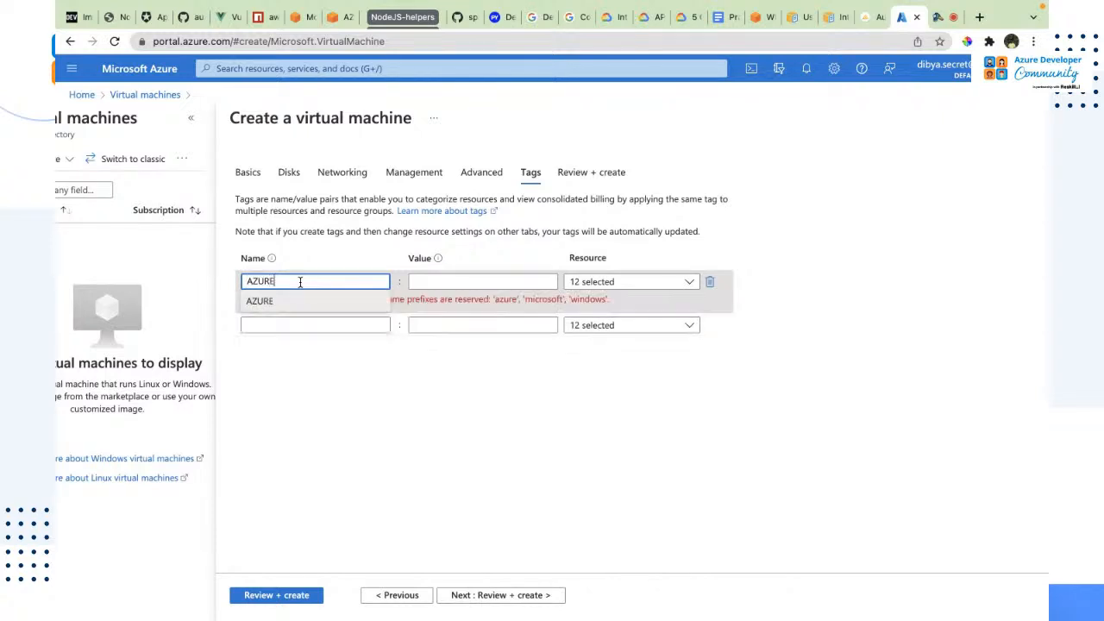
type("-WORKSHOP-P")
type("UNE")
left_click(426, 281)
type("TH")
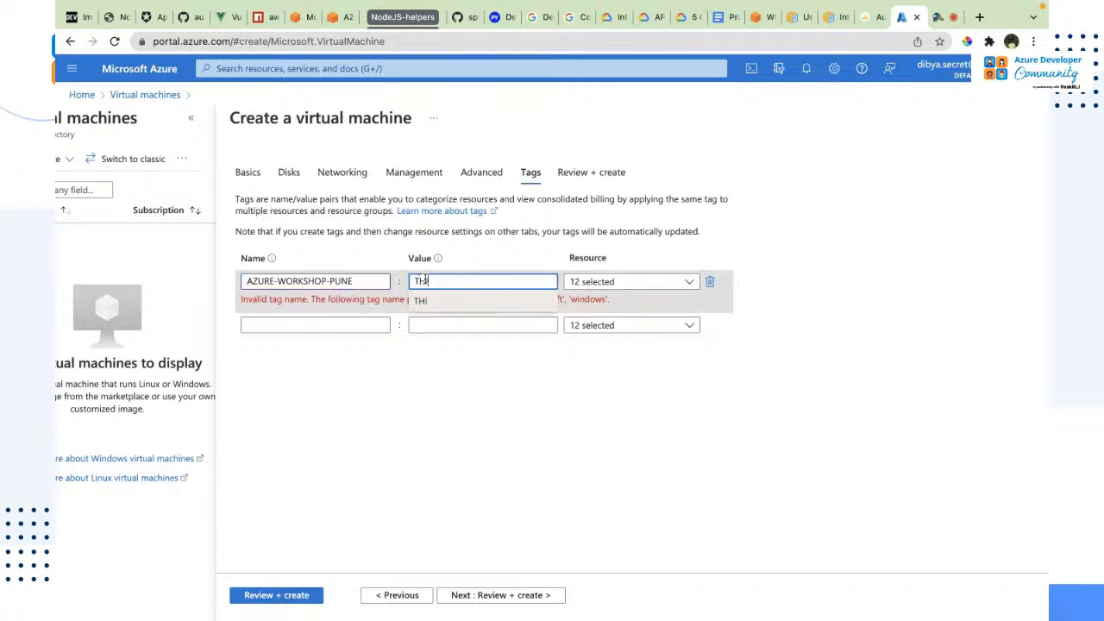
type("IS")
left_click(491, 414)
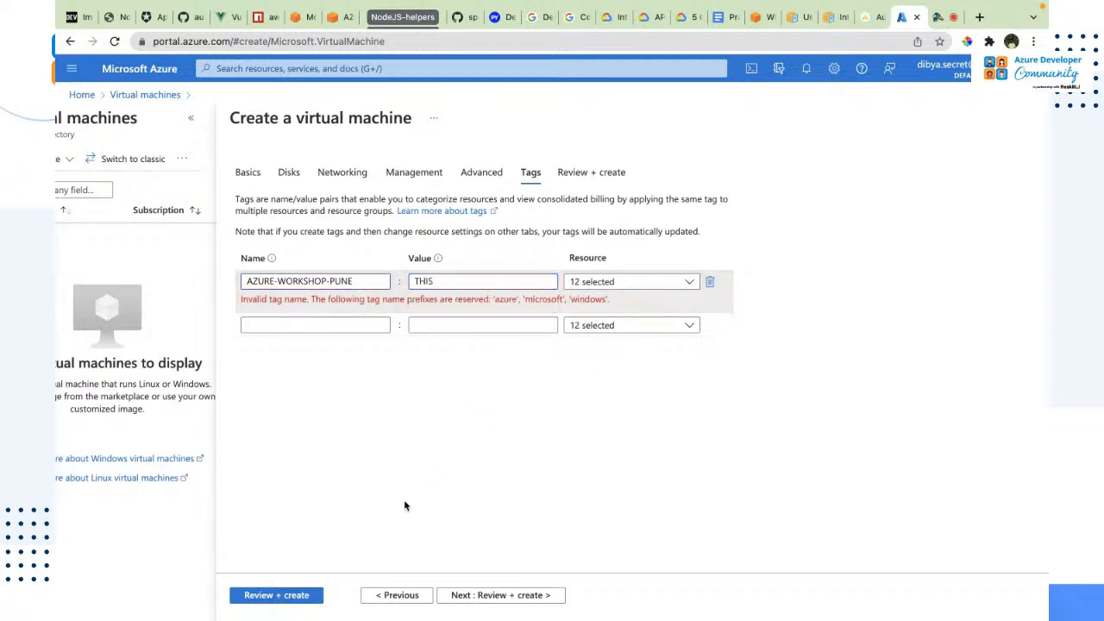
left_click(487, 595)
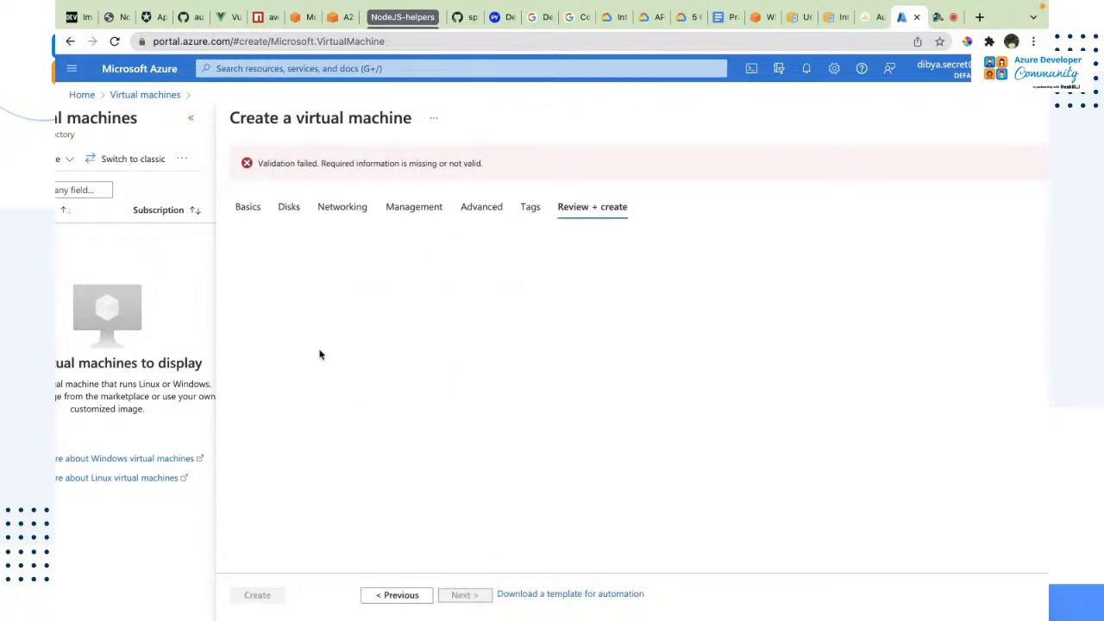
- Go back to the tag settings, shorten the tag name to WORKSHOP-PUNE and run the final validation again
left_click(515, 215)
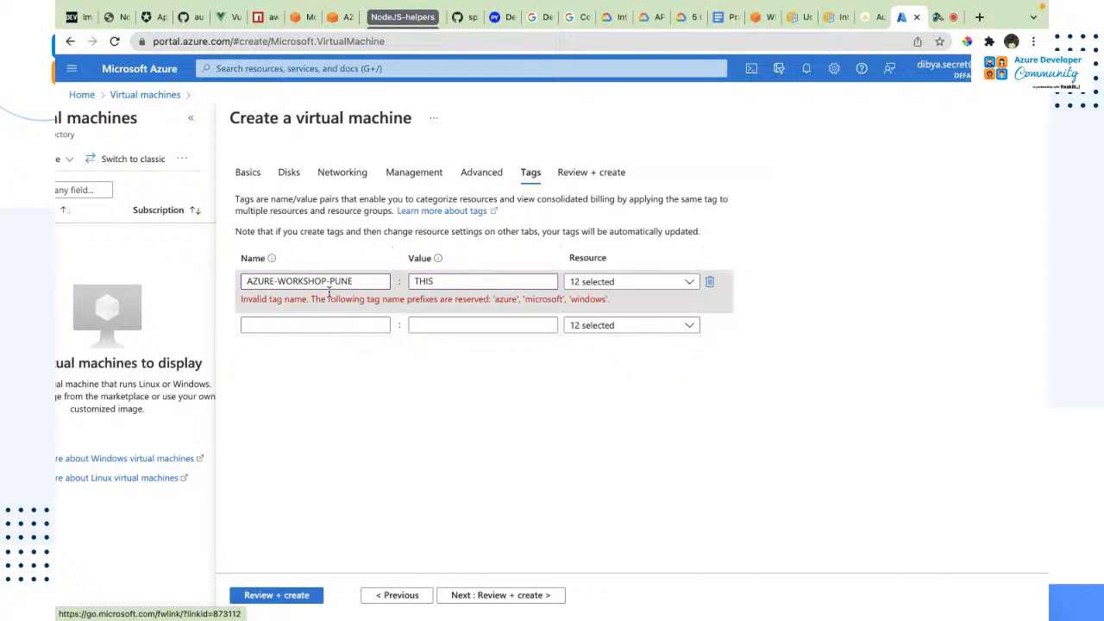
double_click(422, 285)
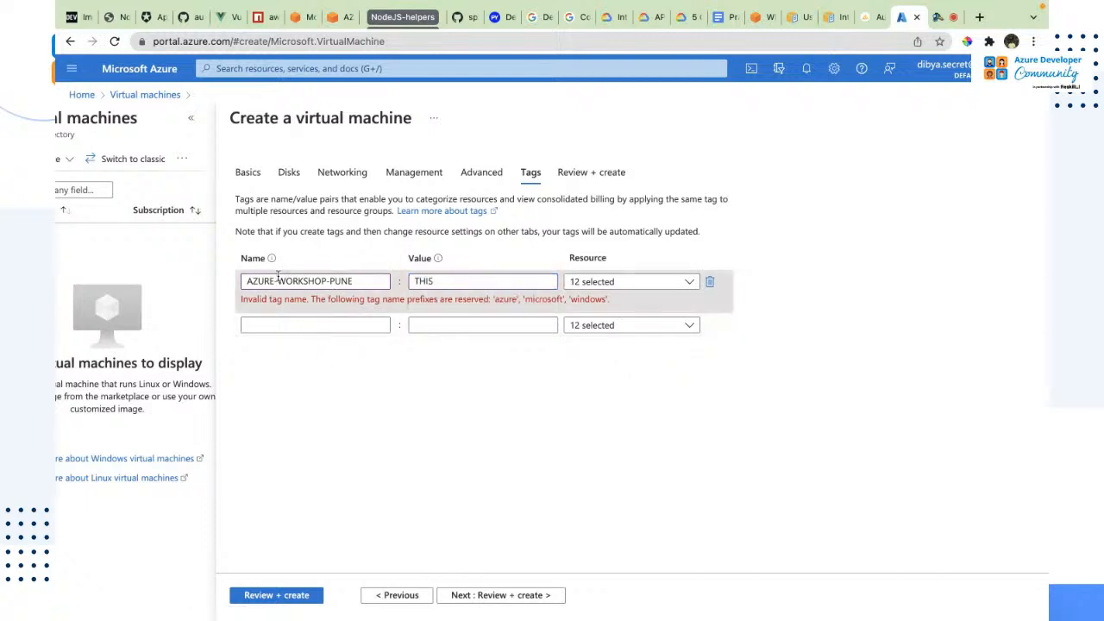
left_click_drag(277, 285, 143, 284)
key("BackSpace")
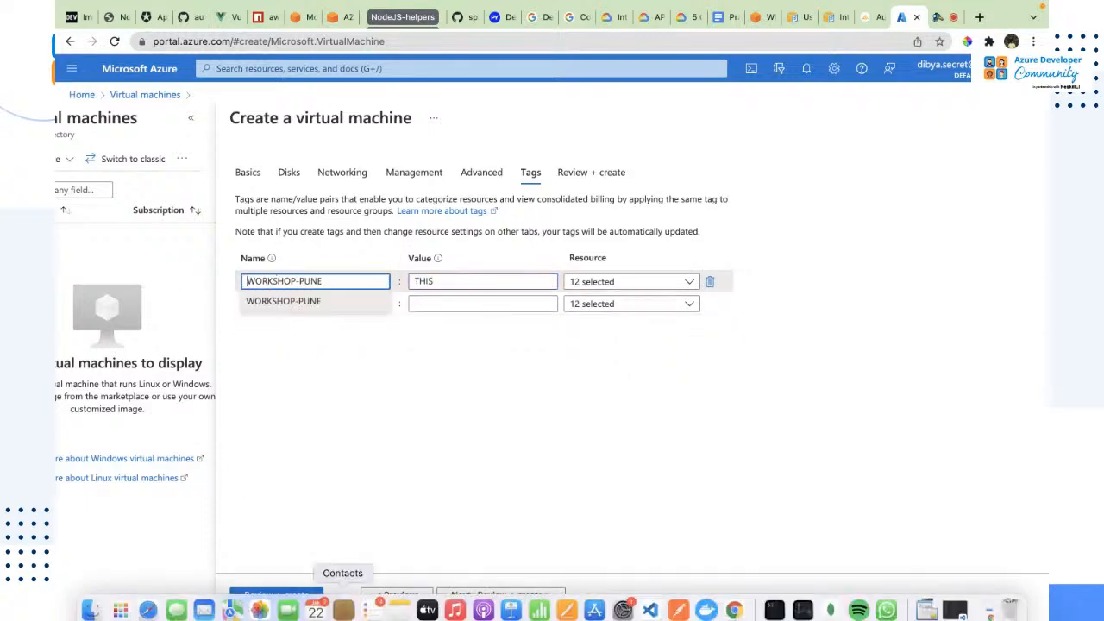
left_click(297, 595)
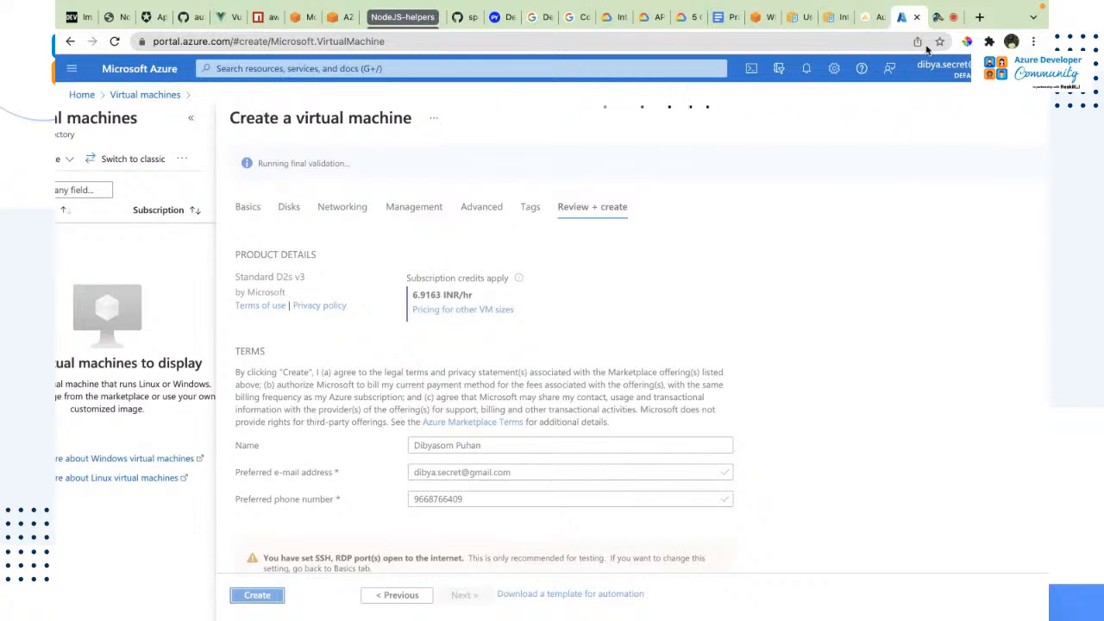
- Check the live stream comments in StreamYard and return to the virtual machine review in the Azure portal
left_click(949, 18)
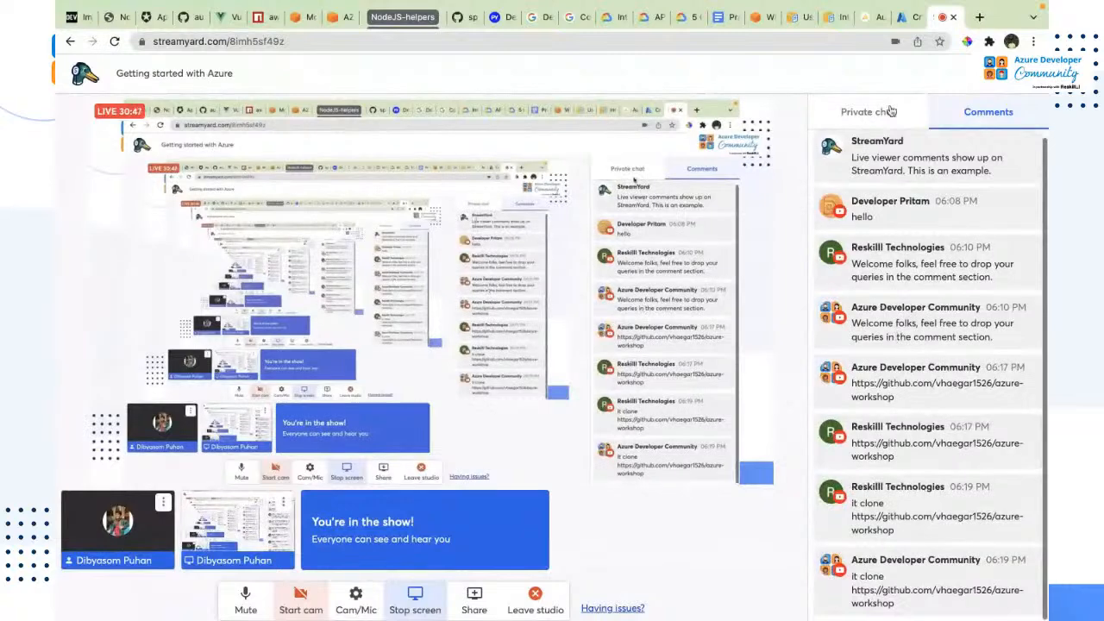
left_click(901, 17)
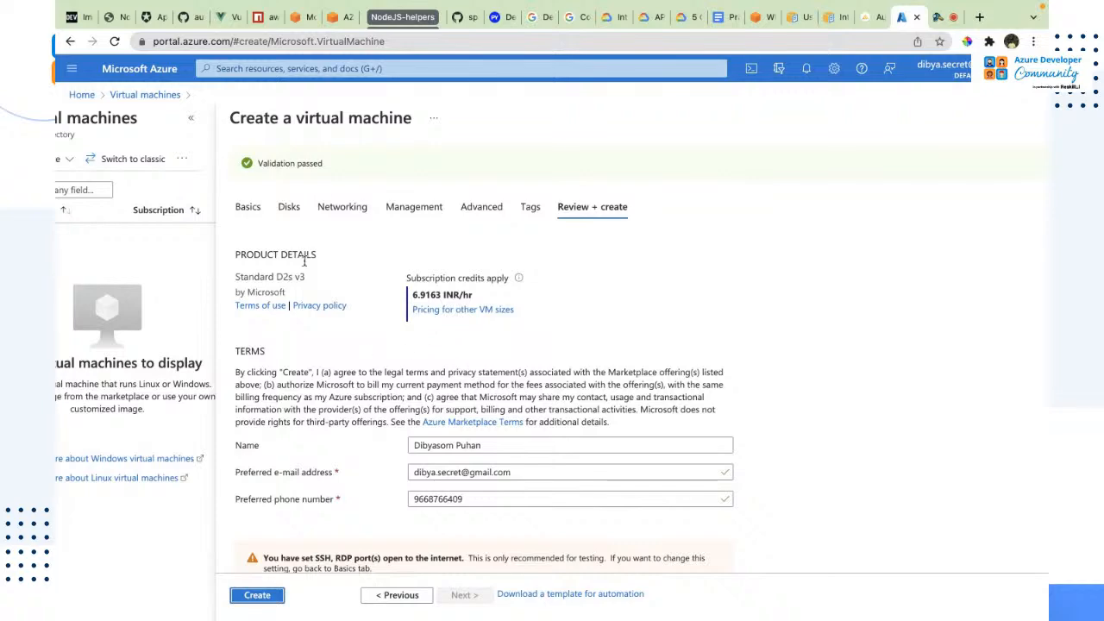
- Review the validated configuration and create the virtual machine, generating the SSH key pair and downloading its private key
left_click_drag(326, 167, 298, 308)
scroll(284, 414, "down", 3)
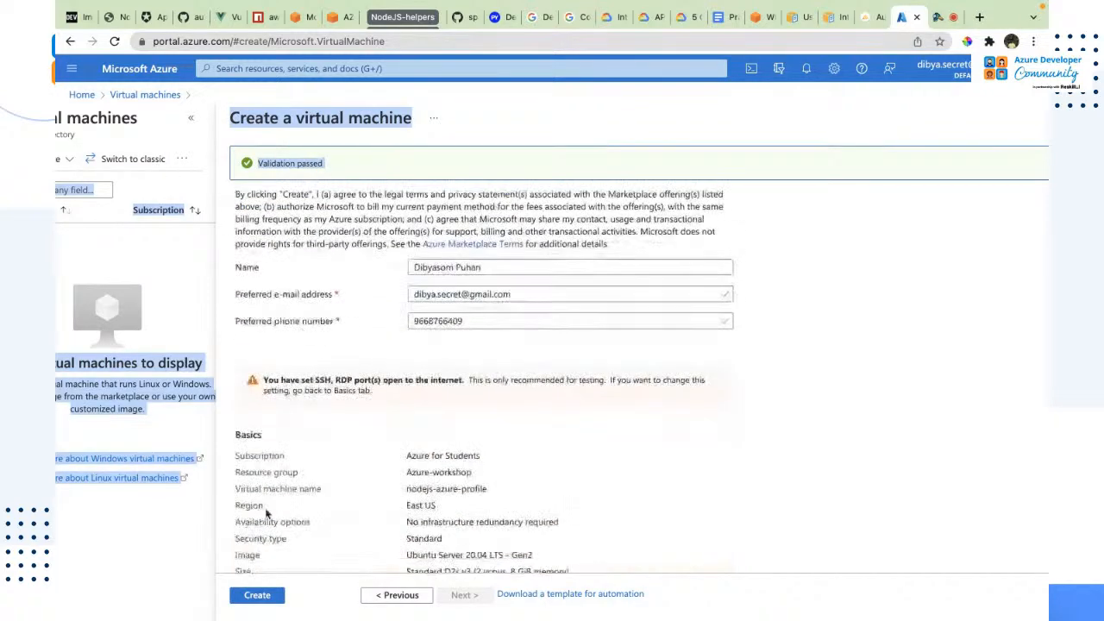
left_click(258, 595)
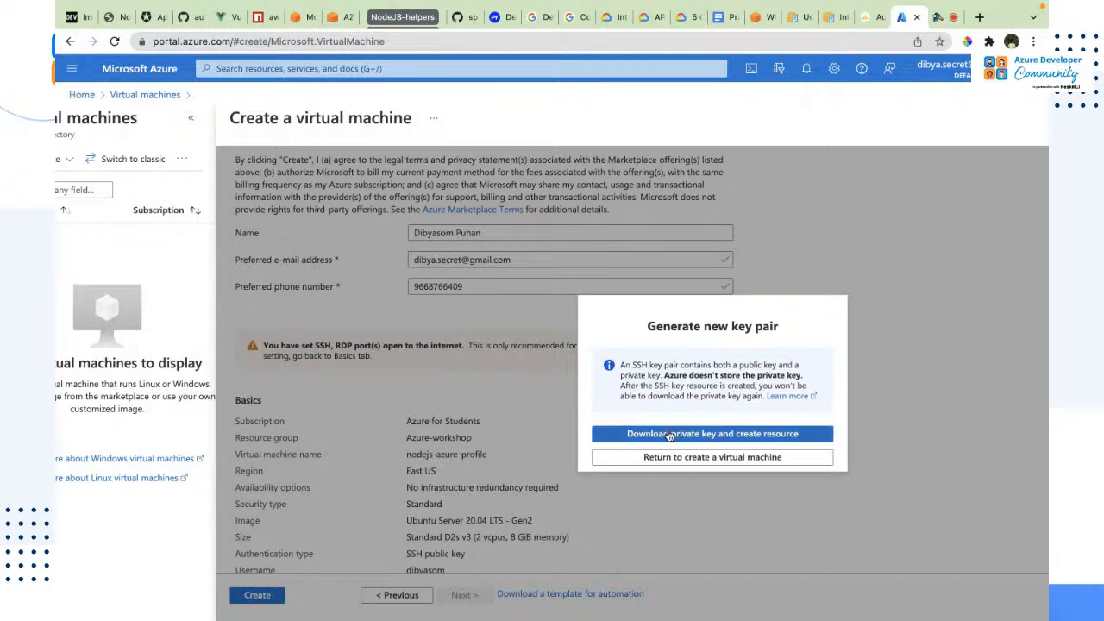
left_click(692, 435)
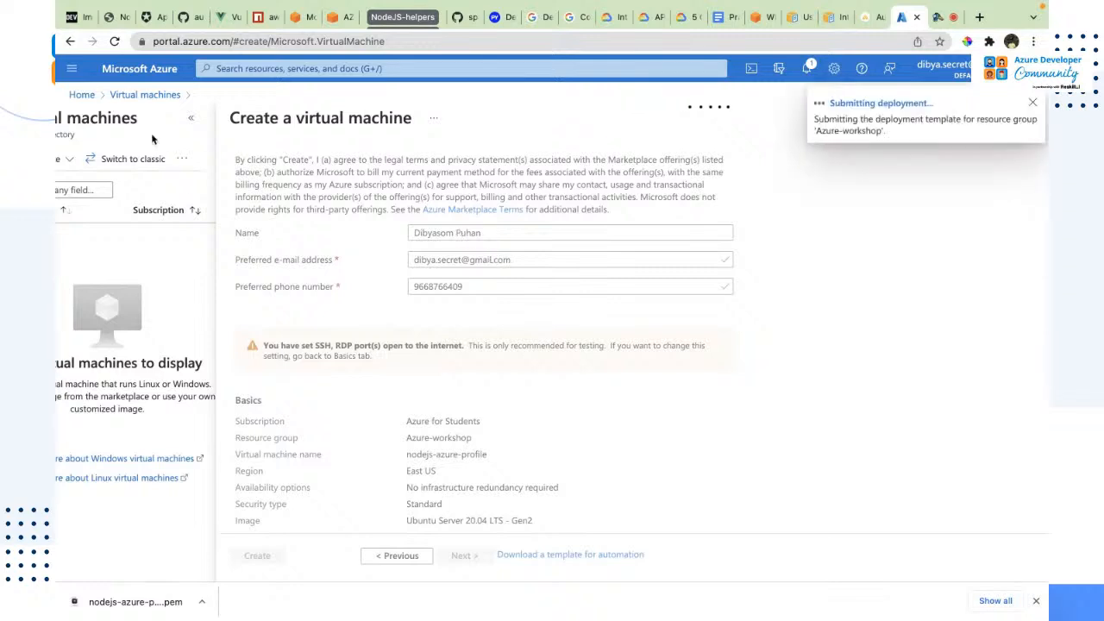
- Return to the virtual machines list, reload it and open the running deployment from its notification
left_click(121, 96)
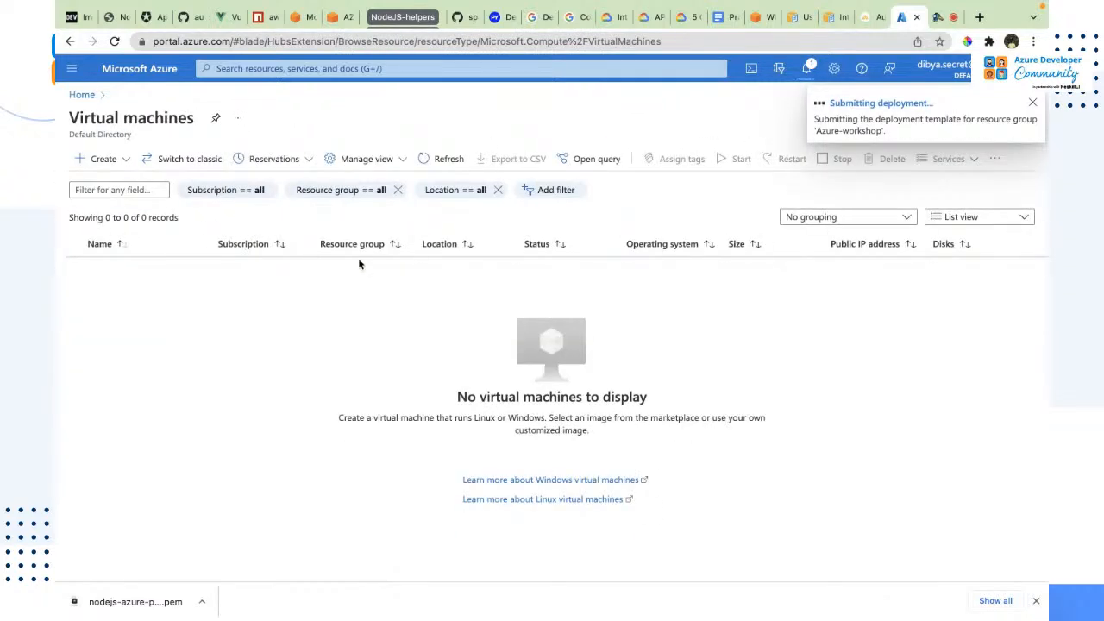
left_click(114, 39)
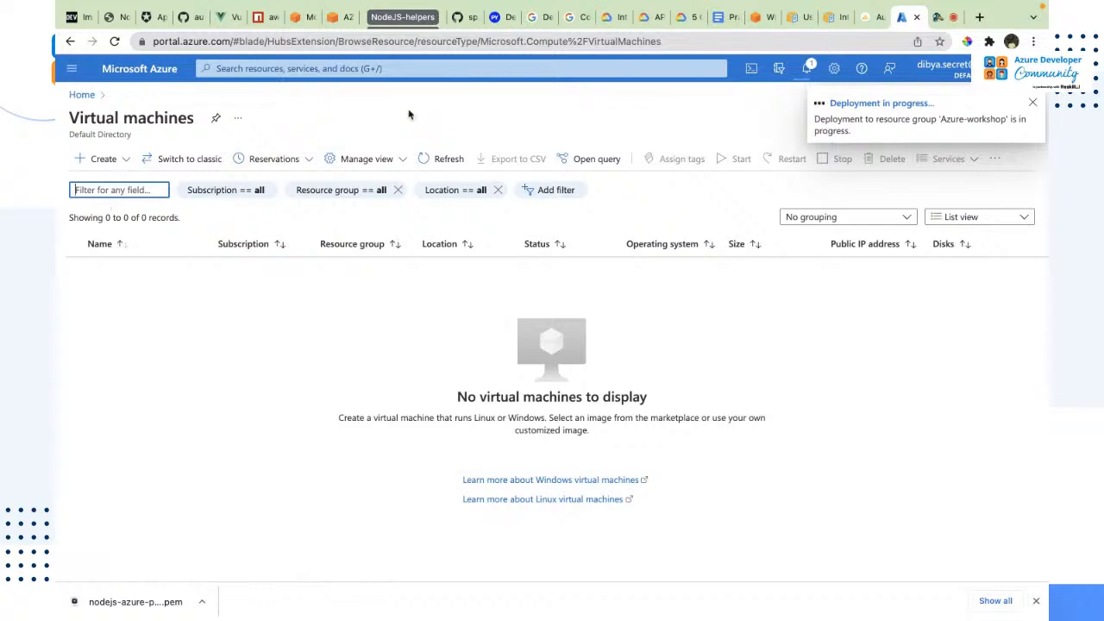
left_click(880, 104)
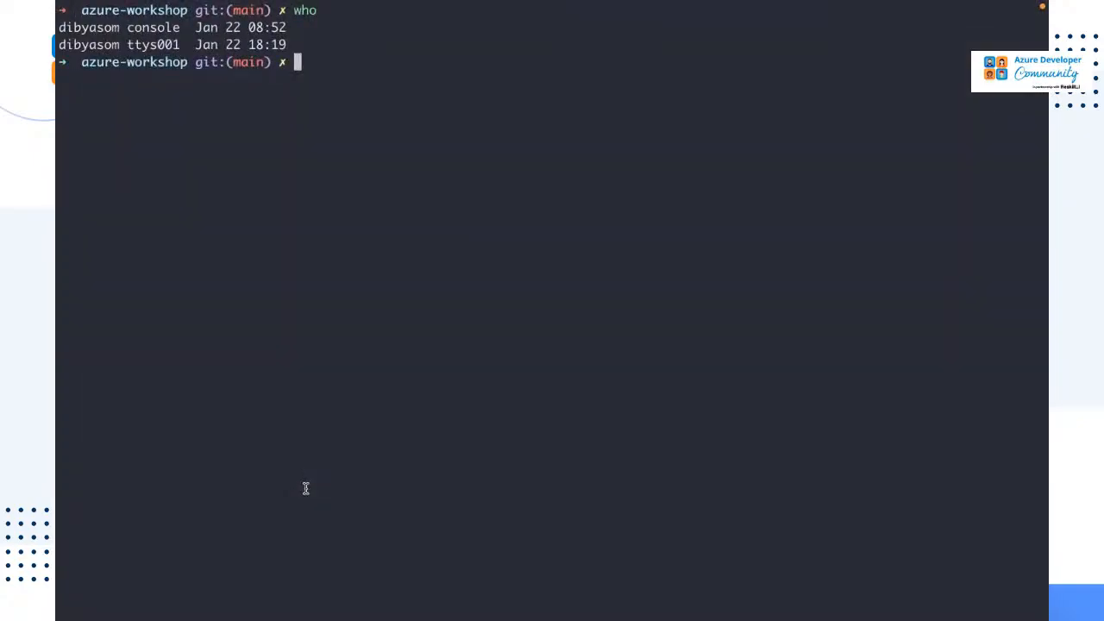
- In the terminal, change to the home directory and from there into the Downloads folder
type("cd ~/")
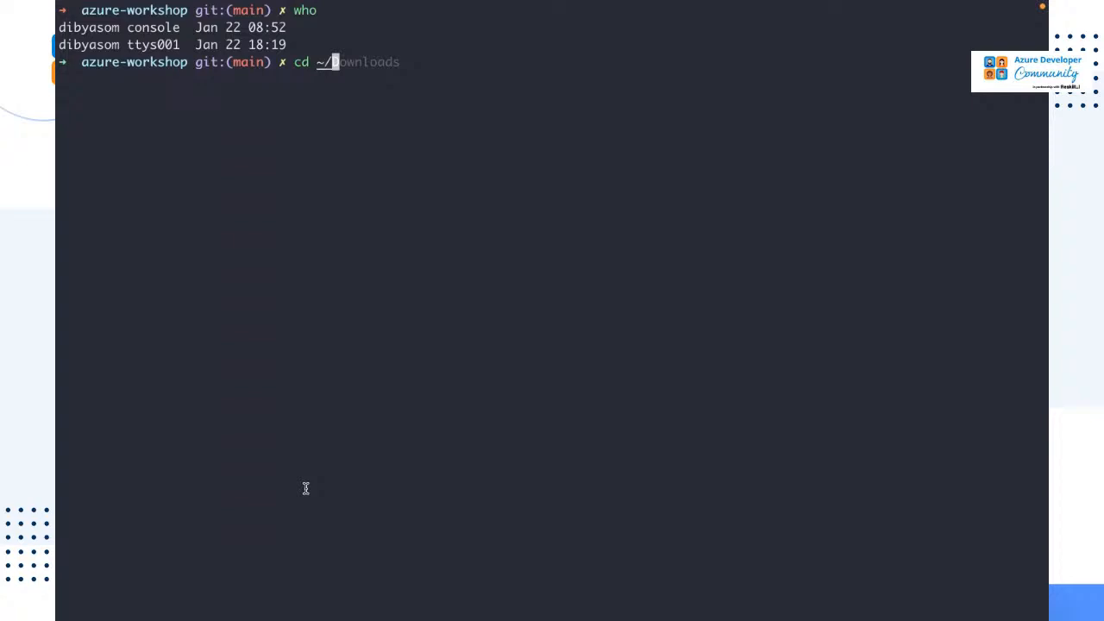
key("Return")
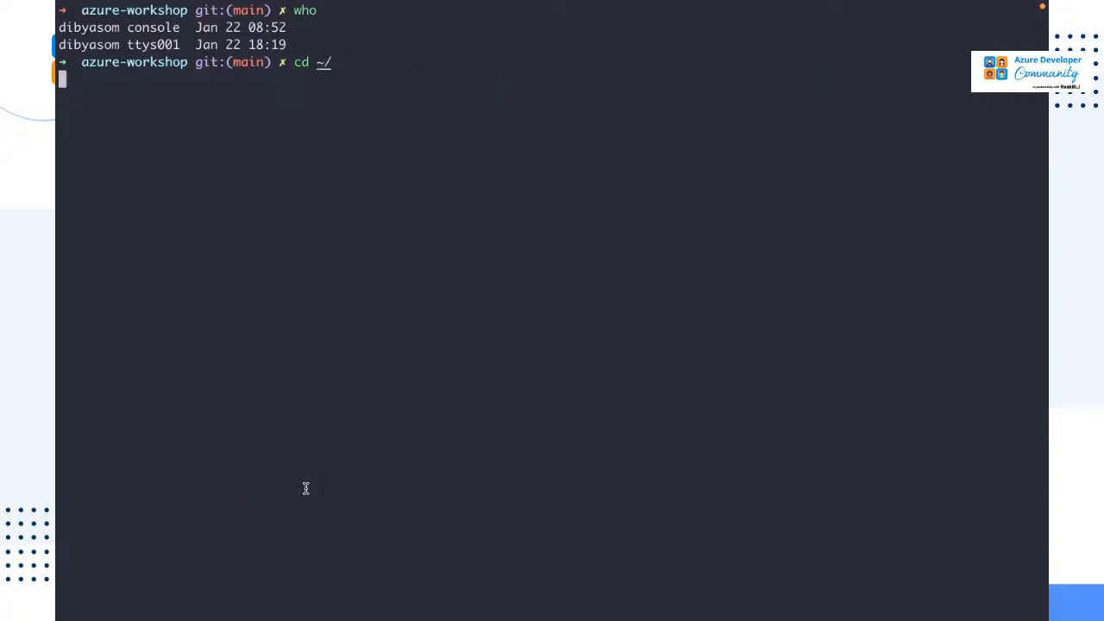
type("cd ./Dow")
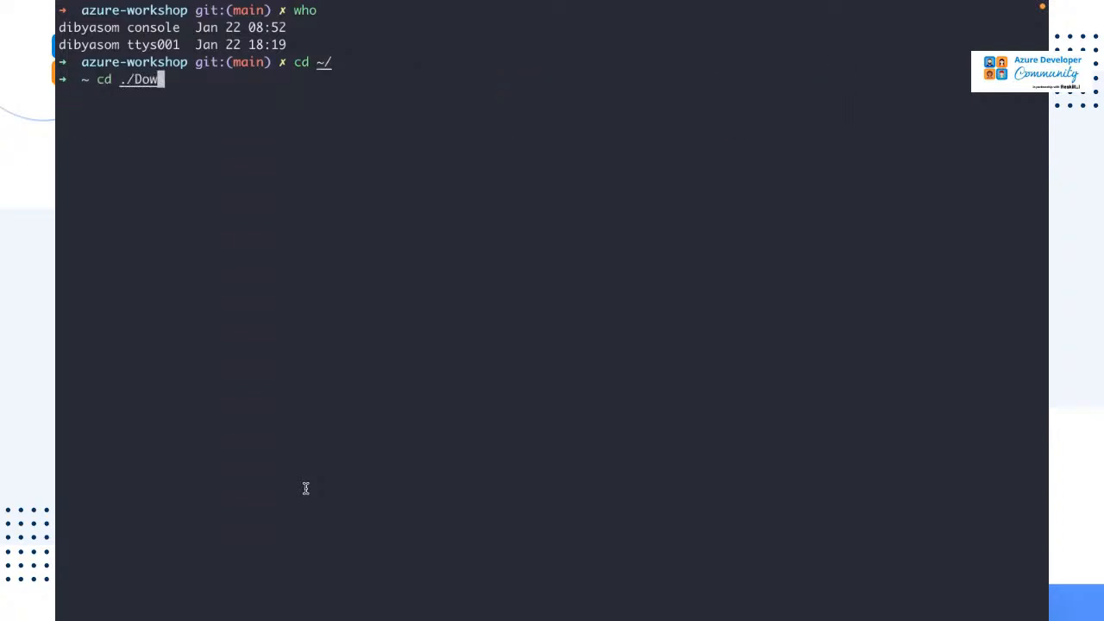
key("Tab")
key("Return")
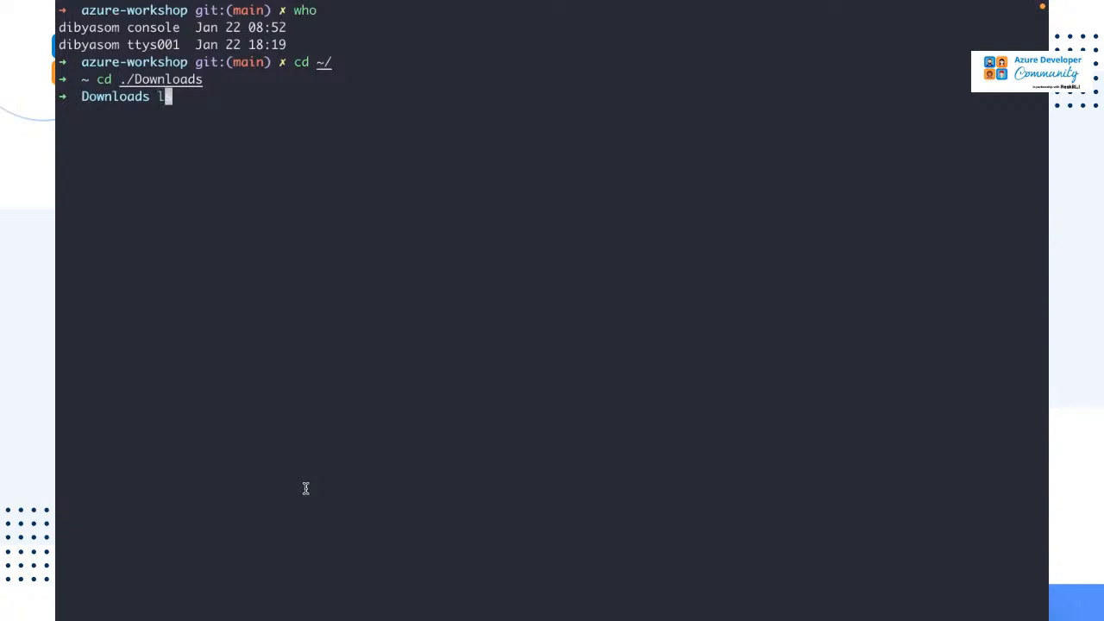
- List the files in Downloads to look for the virtual machine's private key, and clear the terminal screen
type("ls")
key("Return")
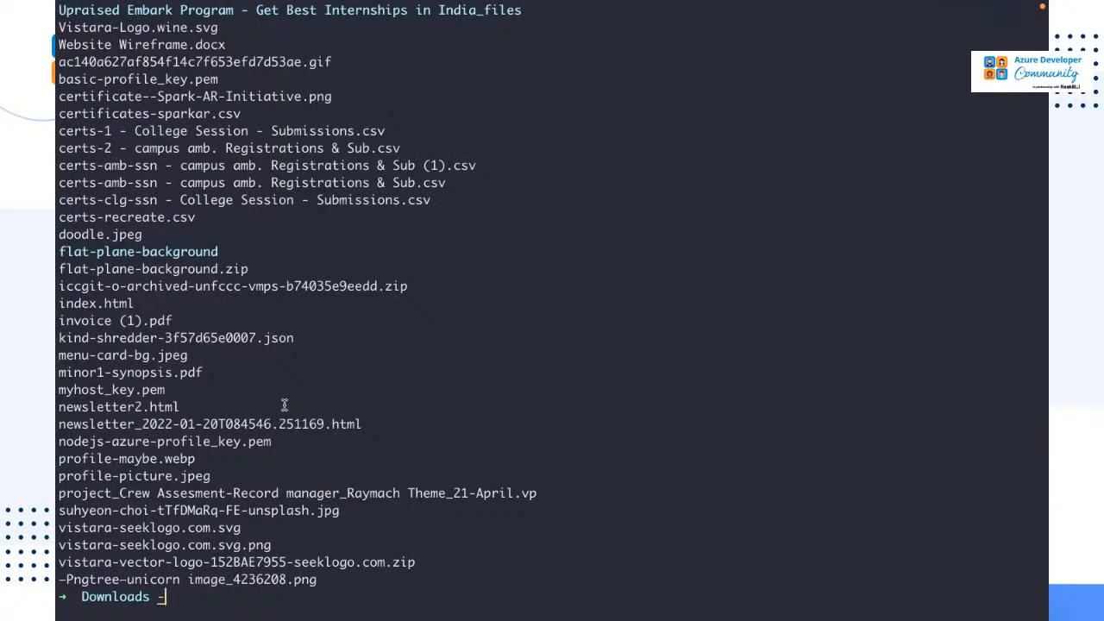
key("ctrl+l")
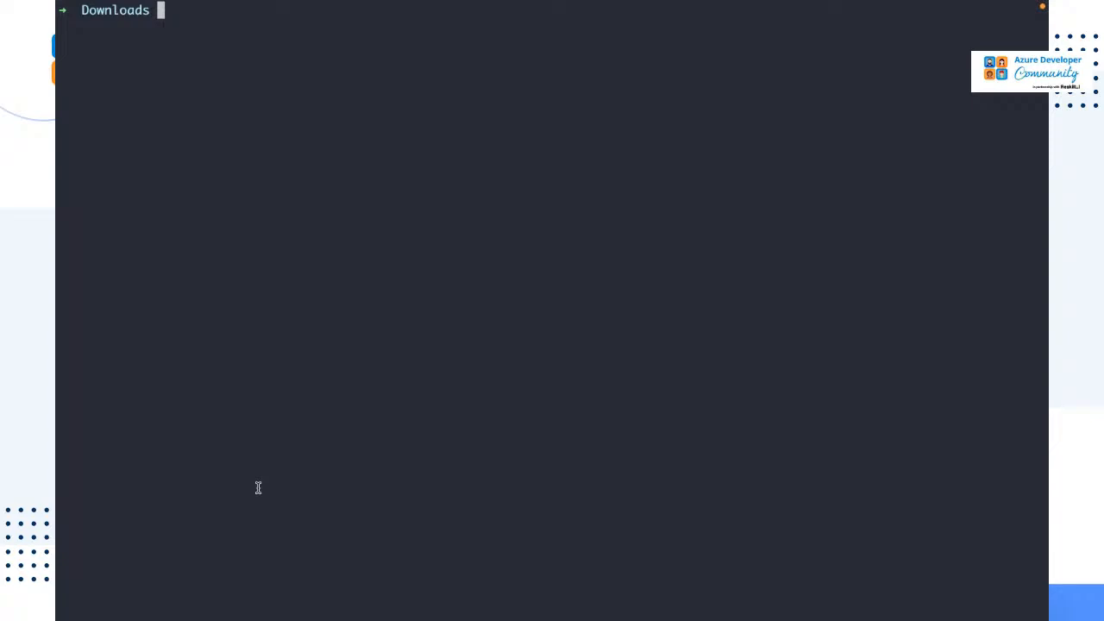
- In the Azure portal, open the SSH connection instructions for nodejs-azure-profile and copy the example ssh command
key("super+Tab")
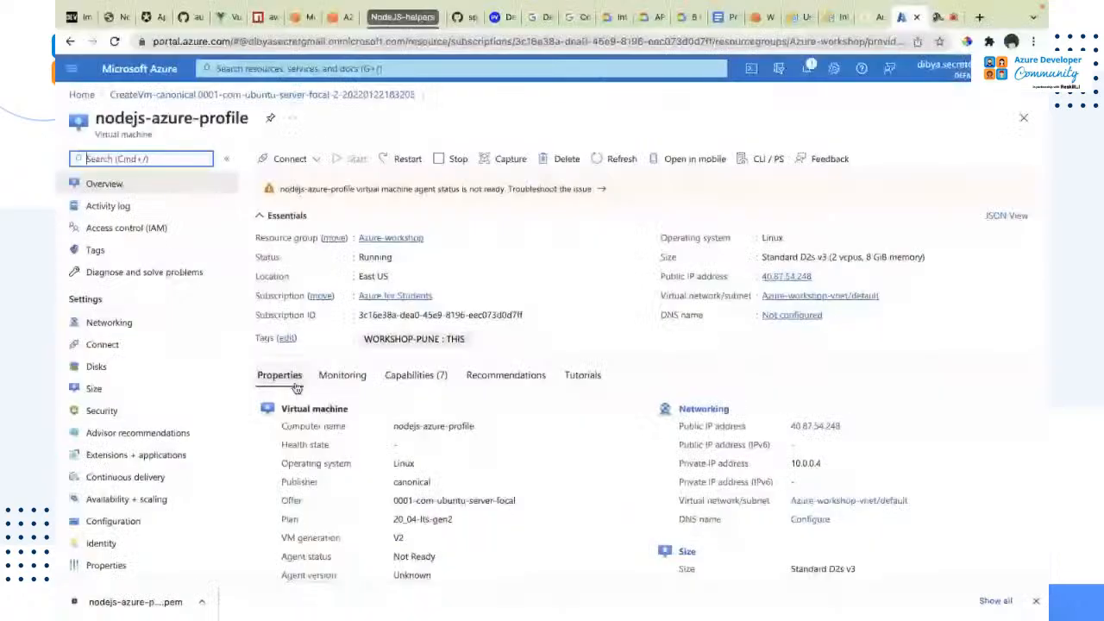
left_click(288, 164)
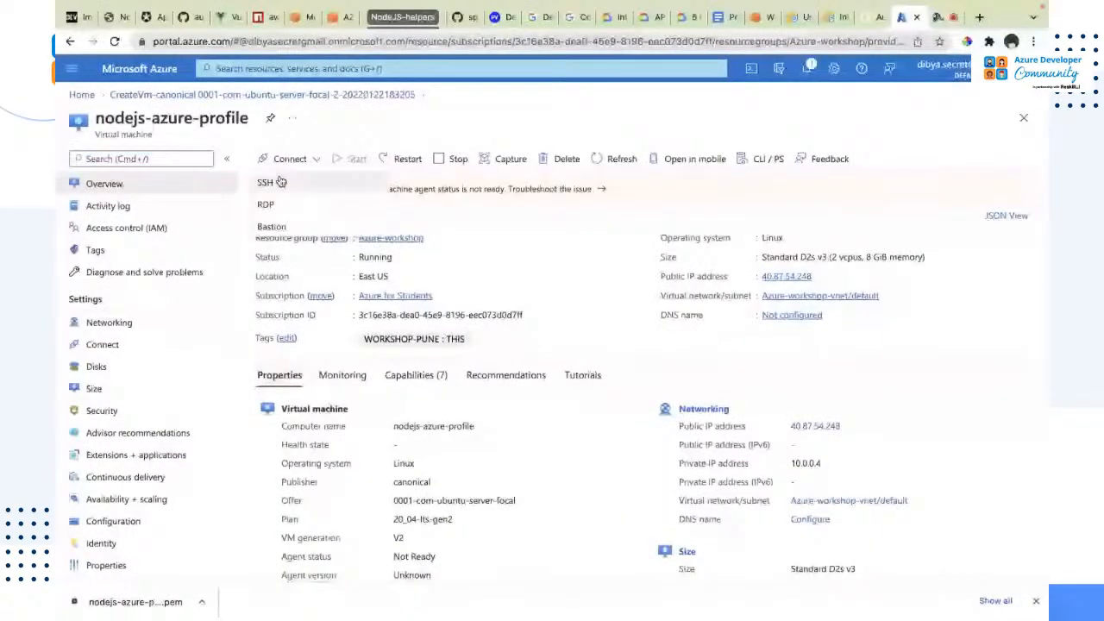
left_click(267, 182)
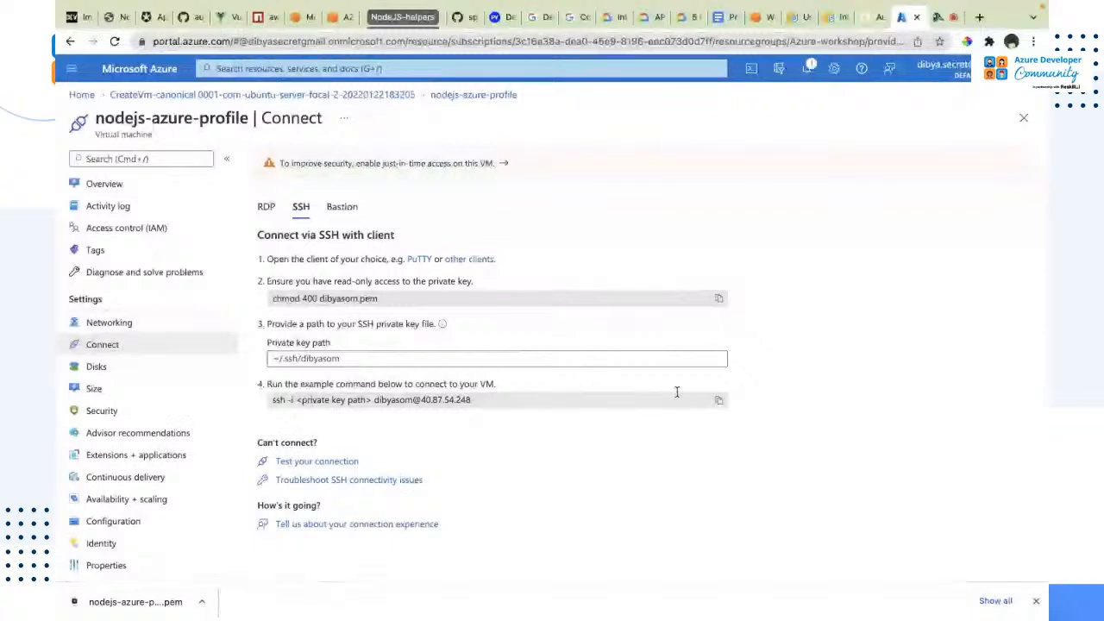
left_click_drag(272, 399, 500, 398)
key("super+c")
left_click(458, 434)
left_click_drag(372, 401, 298, 404)
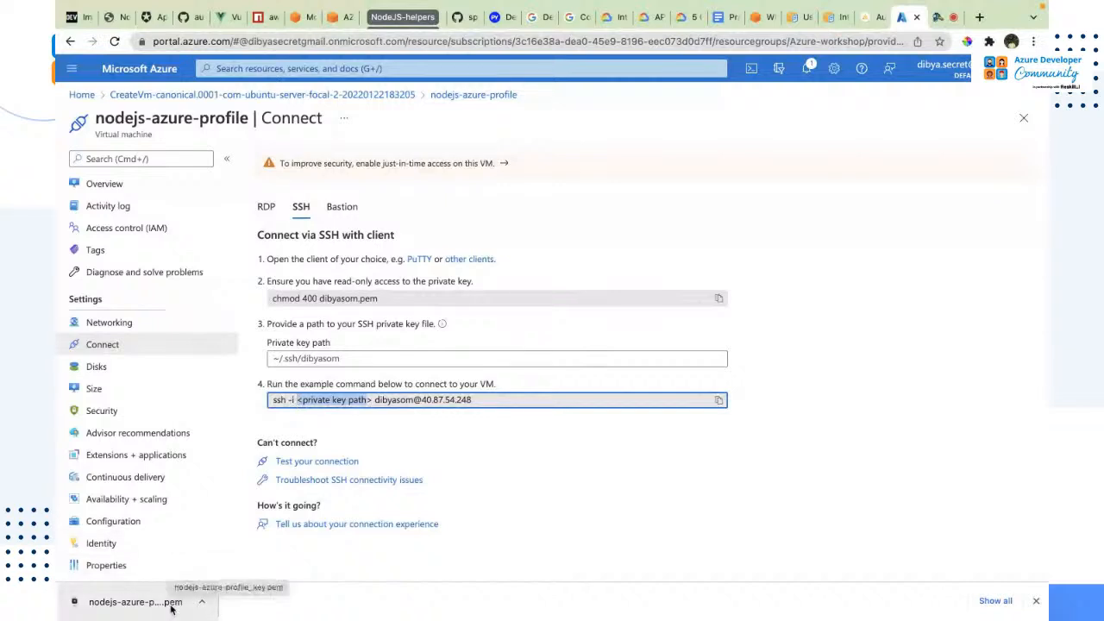
- Paste the ssh command in the terminal and replace its private key path placeholder with the start of a relative path, ./
key("ctrl+Right")
key("ctrl+Right")
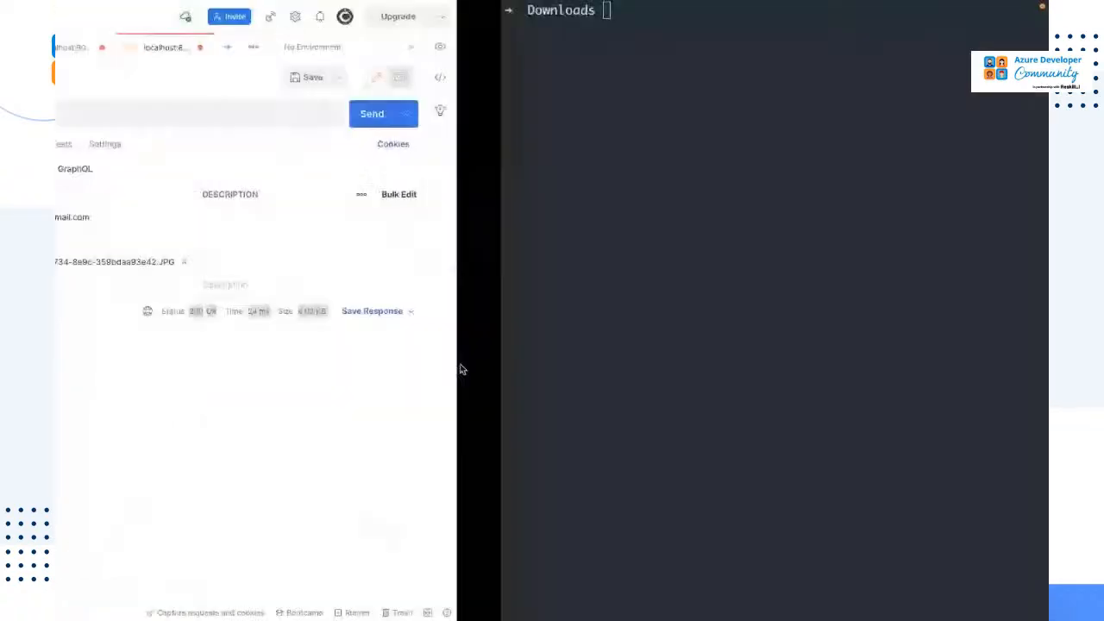
key("super+v")
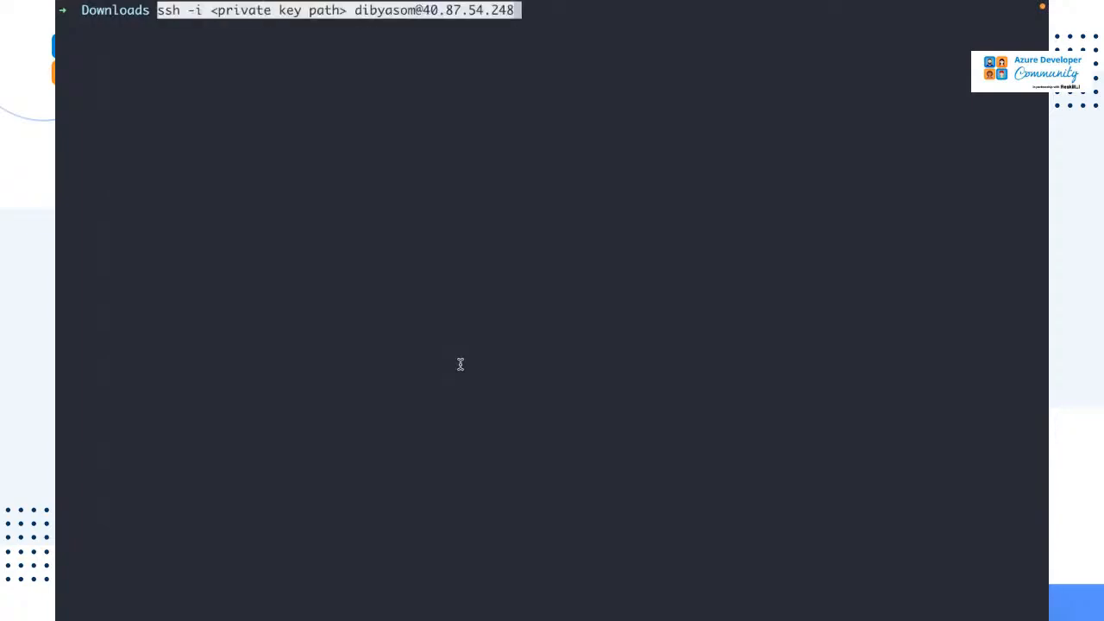
key("Left")
key("Left")
key("Left")
key("Left")
key("Left")
key("Left")
key("Left")
key("Left")
key("Left")
key("Left")
key("Left")
key("Left")
key("Left")
key("Left")
key("Left")
key("Left")
key("Left")
key("Left")
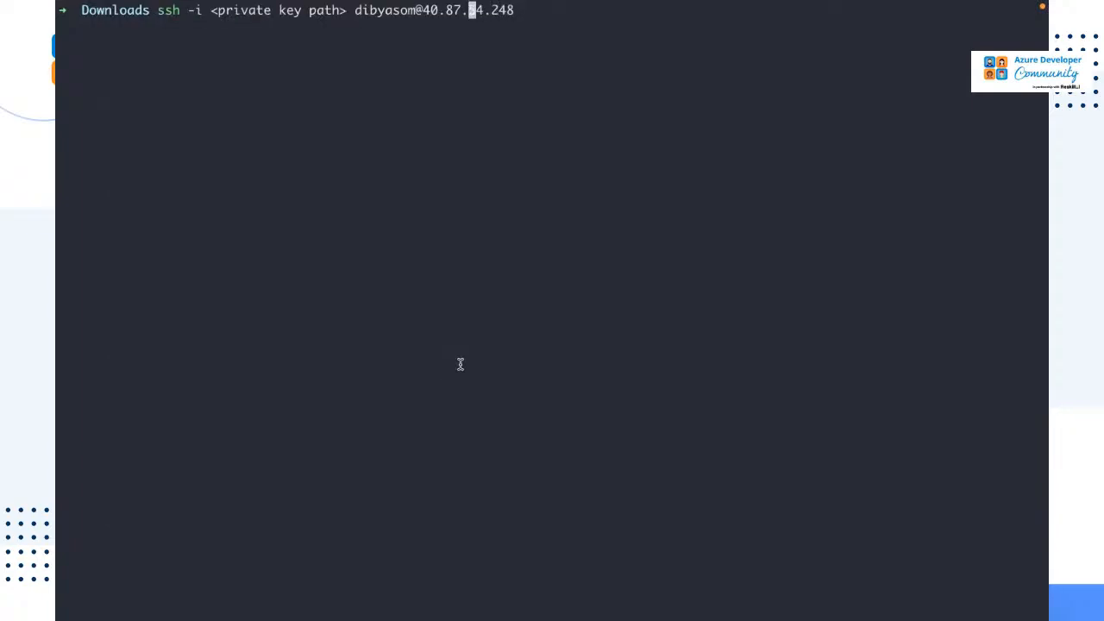
key("Left")
key("Left")
key("Left")
key("Left")
key("Left")
key("Right")
key("BackSpace")
key("BackSpace")
key("BackSpace")
key("BackSpace")
key("BackSpace")
key("BackSpace")
key("BackSpace")
key("BackSpace")
key("BackSpace")
key("BackSpace")
key("BackSpace")
key("BackSpace")
key("BackSpace")
key("BackSpace")
key("BackSpace")
key("BackSpace")
key("BackSpace")
key("BackSpace")
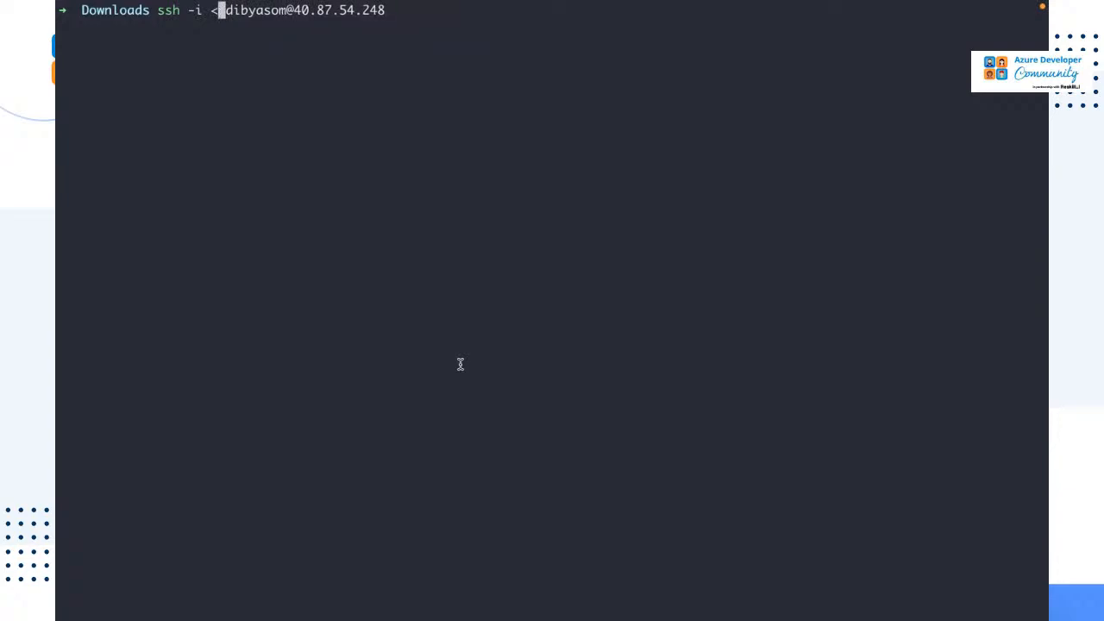
type("./")
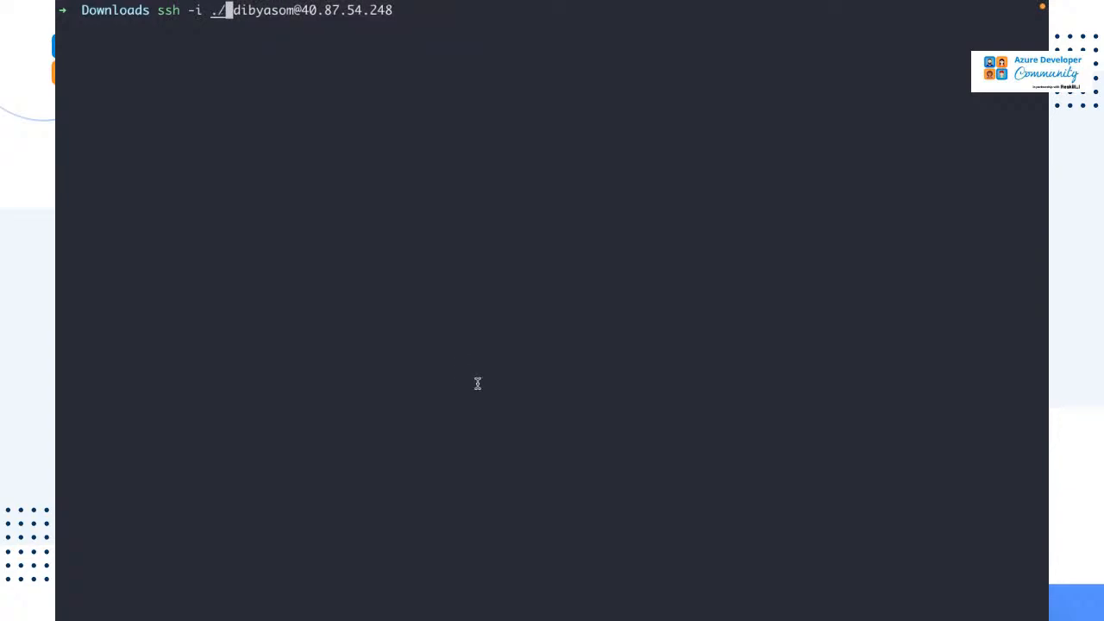
- Switch to the Azure portal to check the downloaded private key's file name and return to the terminal
key("ctrl+Left")
key("ctrl+Left")
key("ctrl+Right")
key("ctrl+Right")
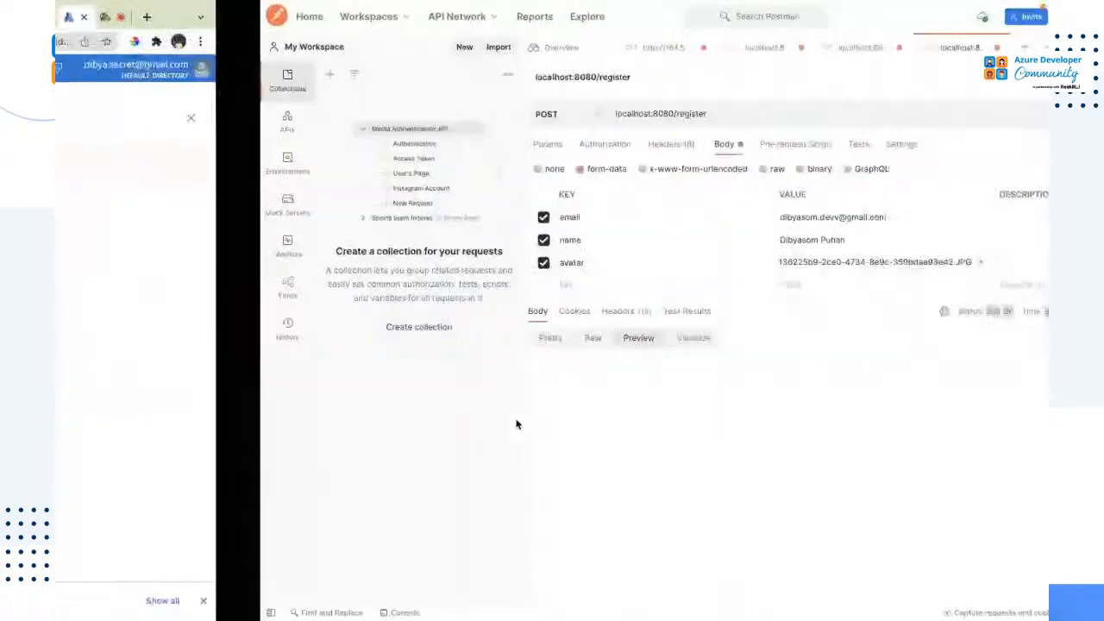
- Complete the ssh command's key path as ./nodejs-azure-profile_key.pem, separate it from the login address with a space, and run the command
type("nodejs-a")
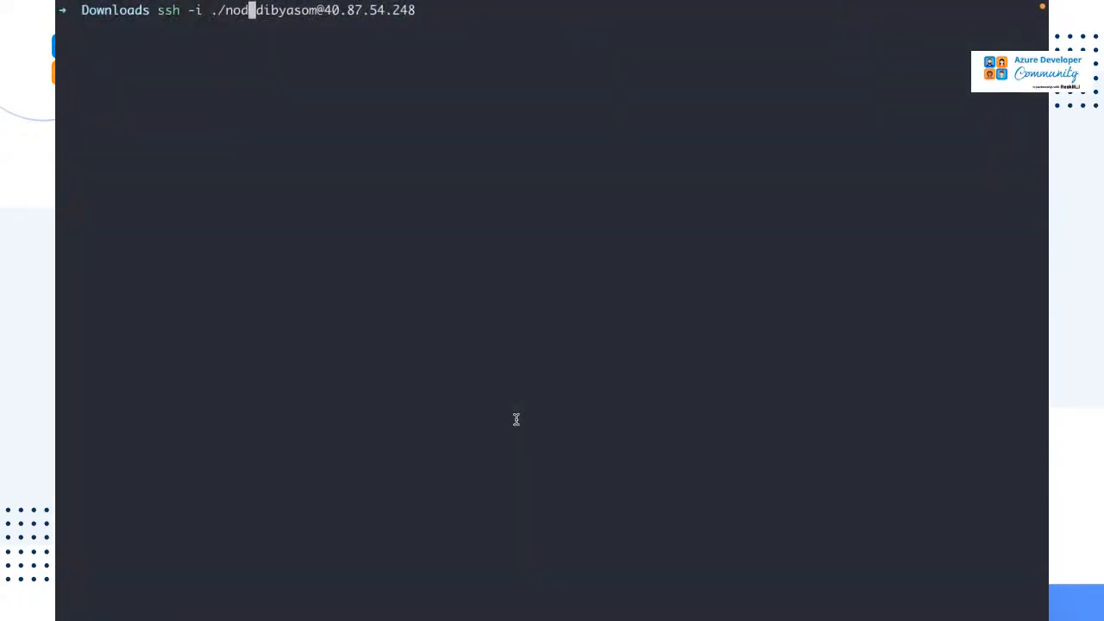
type("z")
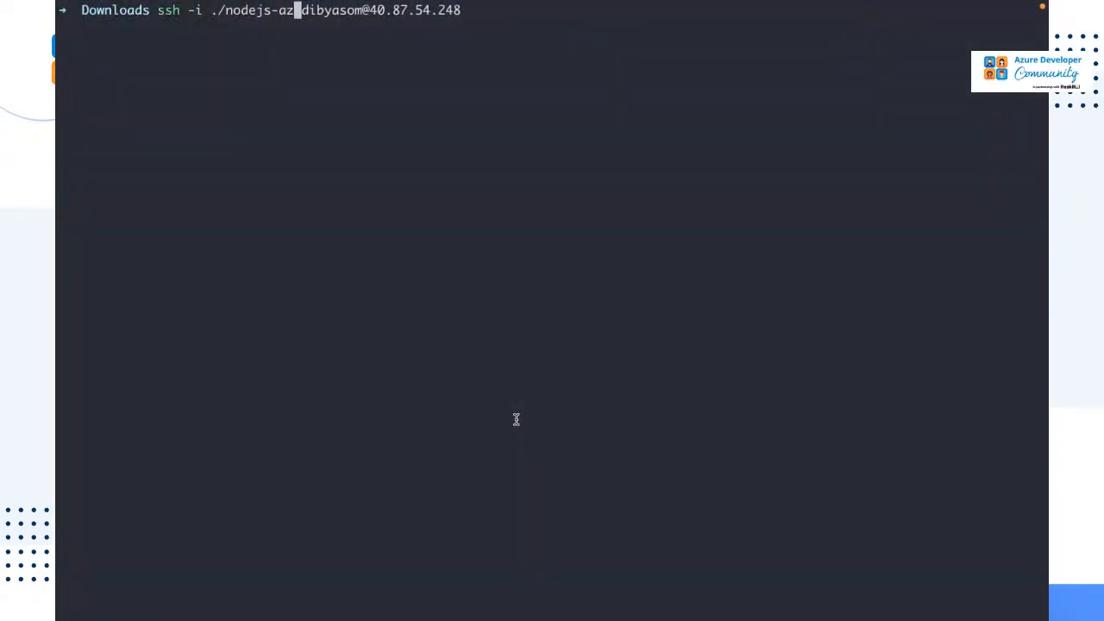
key("Tab")
key("Delete")
key("Right")
key("Right")
key("Right")
key("Right")
key("Right")
key("Right")
key("Right")
key("Right")
key("Right")
key("Right")
key("Right")
key("Right")
key("Right")
key("Right")
key("Right")
key("Right")
key("Right")
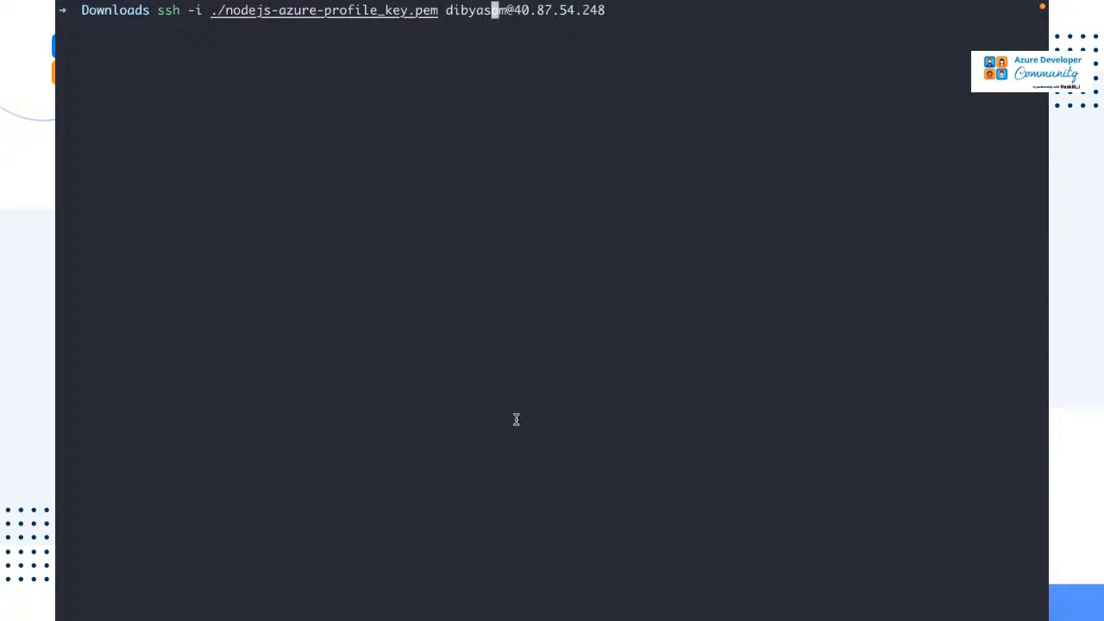
key("Right")
key("Right")
key("Right")
key("Right")
key("Return")
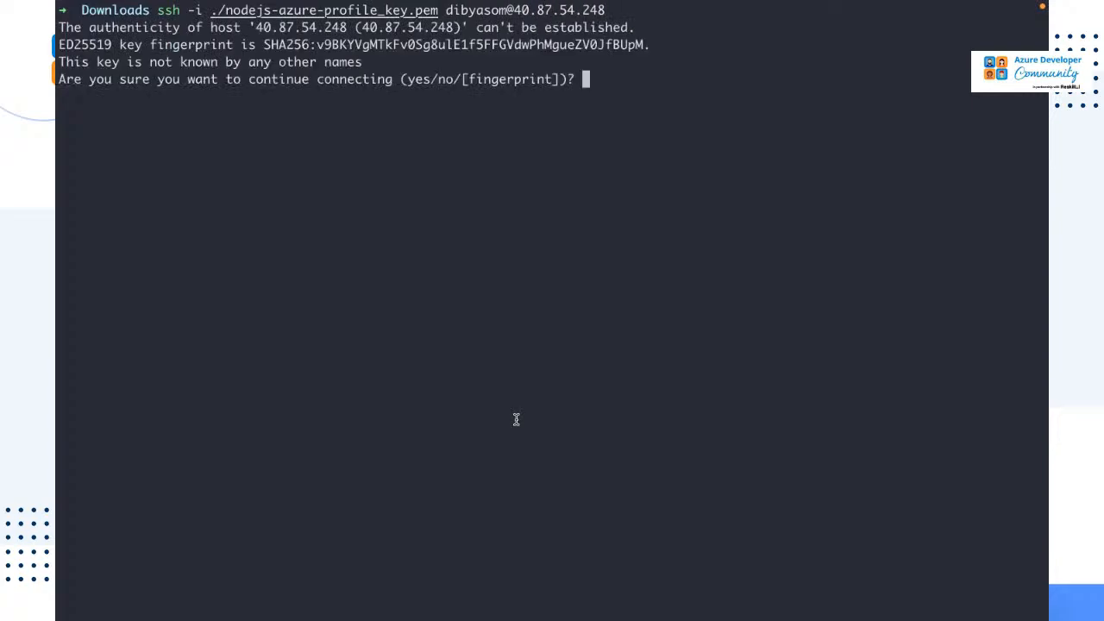
- Accept the unknown host's fingerprint with yes and examine the connection attempt's output about the private key file
type("yes")
key("Return")
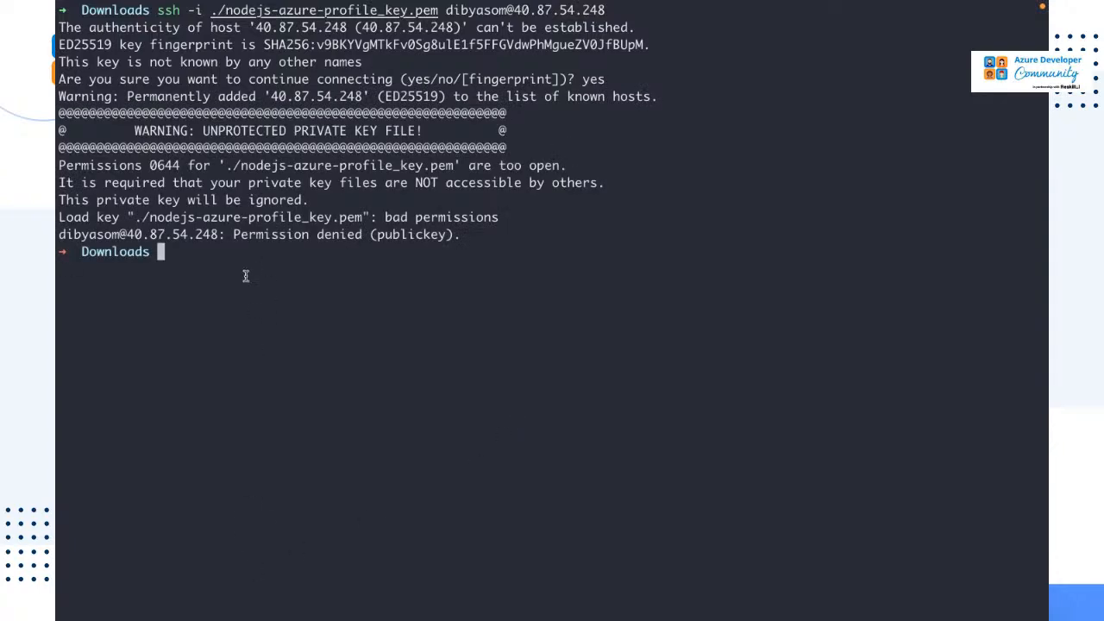
left_click_drag(204, 131, 414, 129)
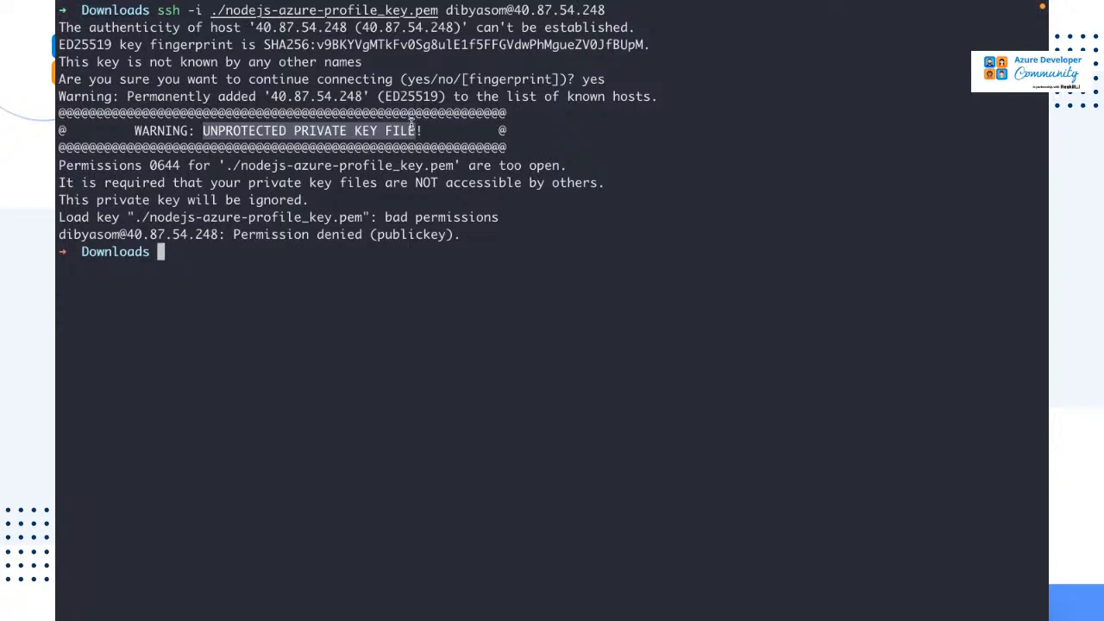
left_click(290, 313)
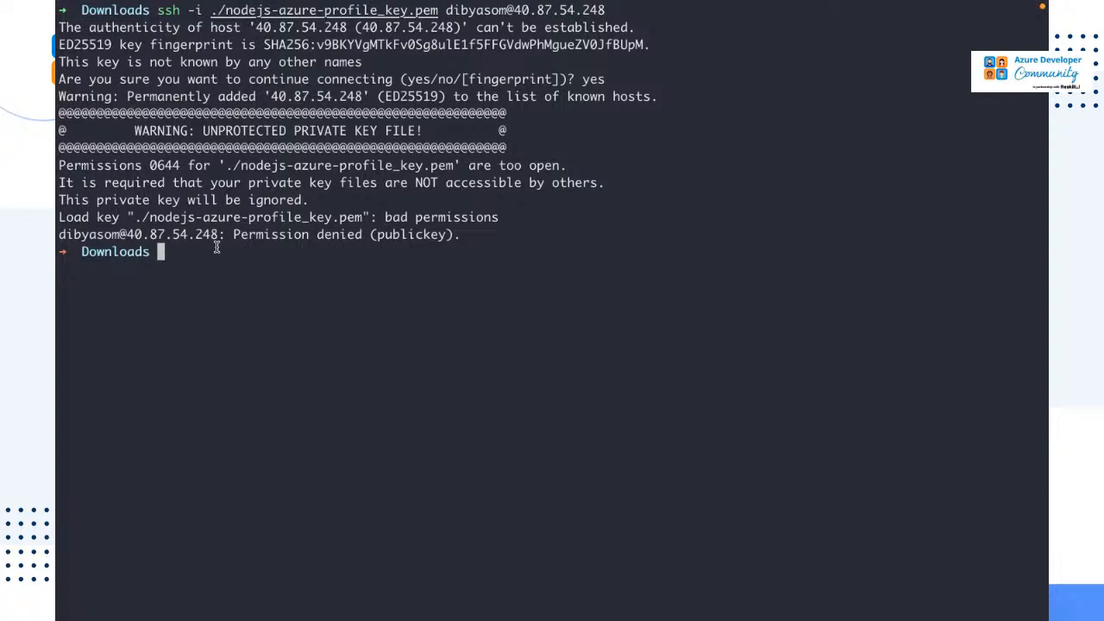
- Restrict the private key's permissions by running chmod 600 ./nodejs-azure-profile_key.pem
type("chmod")
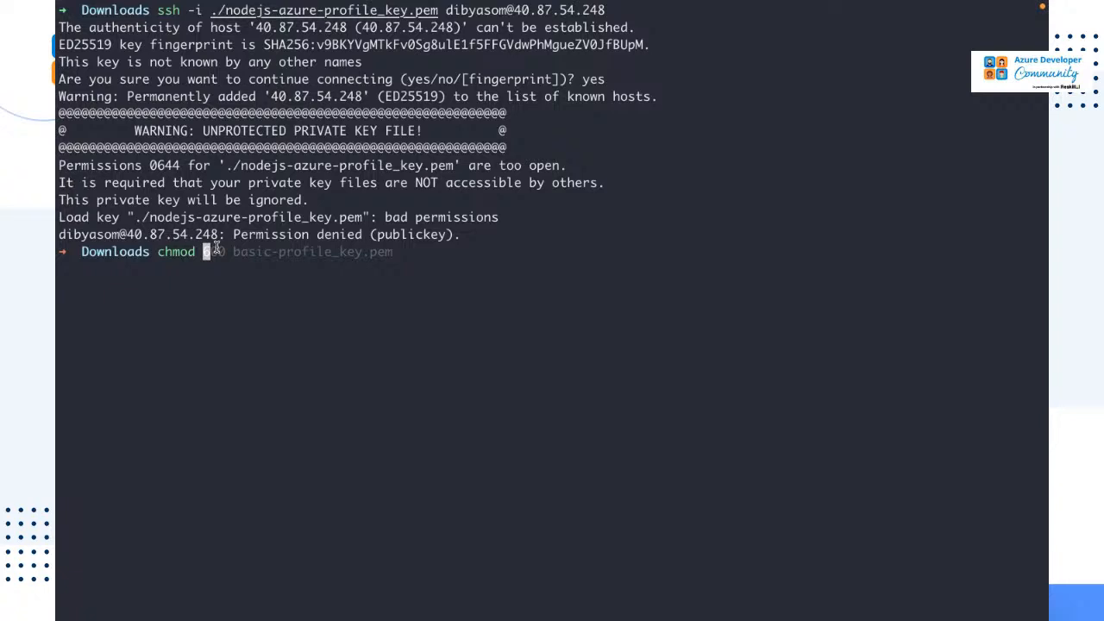
double_click(176, 254)
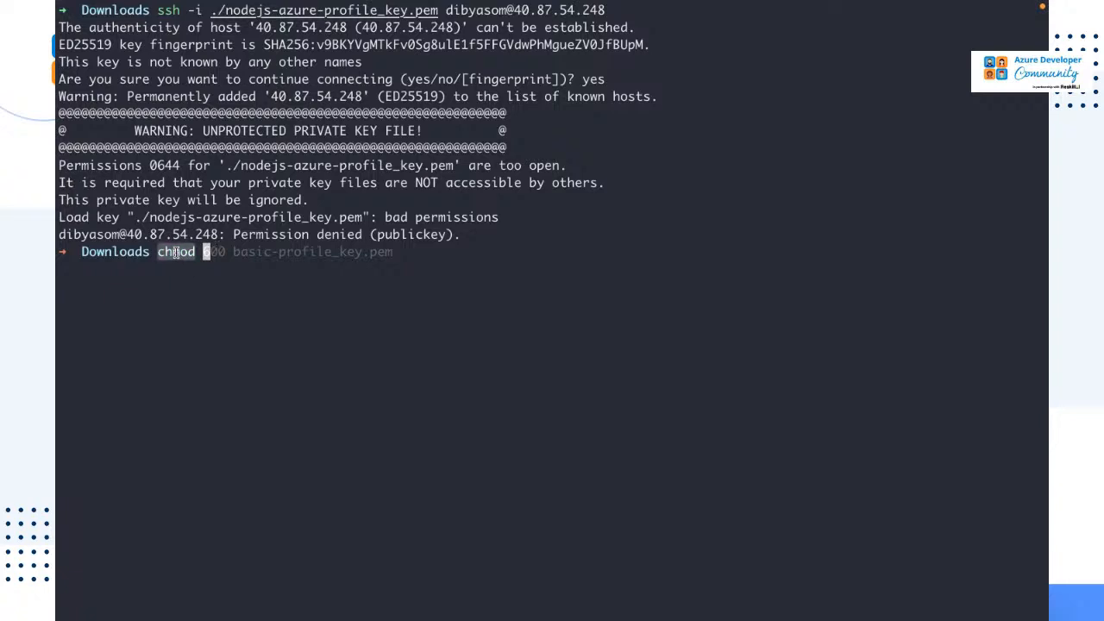
left_click(210, 258)
type("600")
double_click(214, 253)
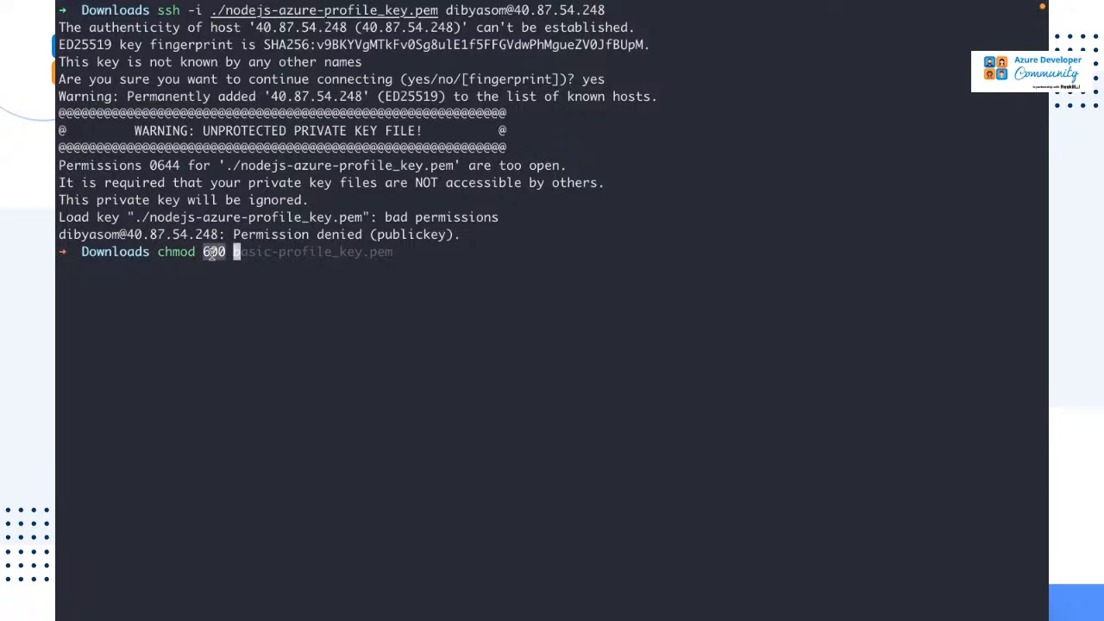
double_click(173, 252)
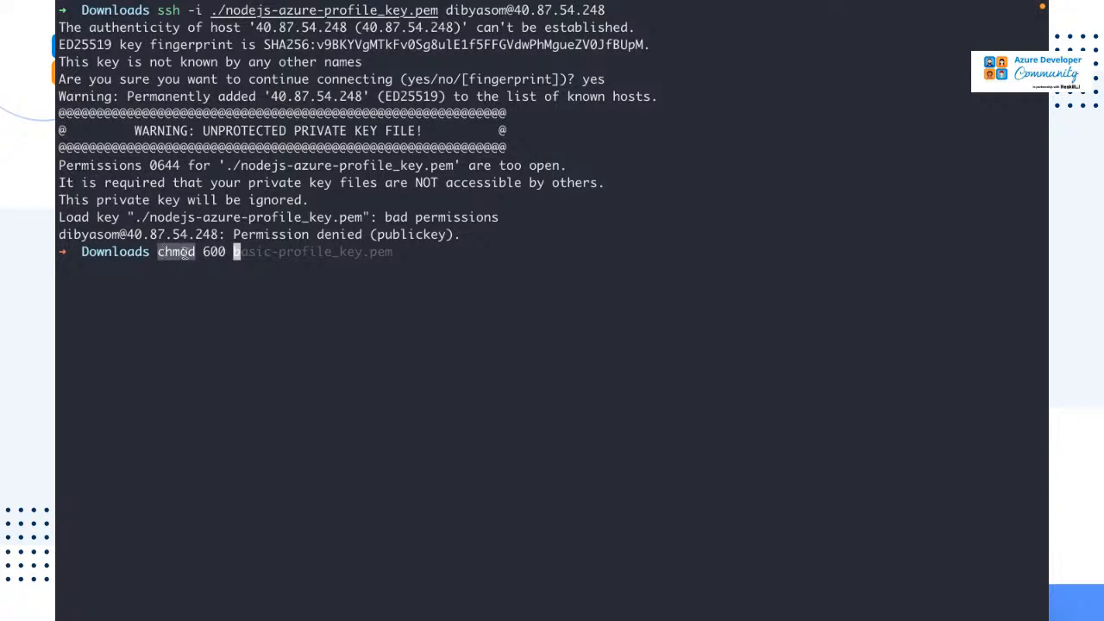
left_click_drag(227, 251, 404, 249)
left_click(403, 250)
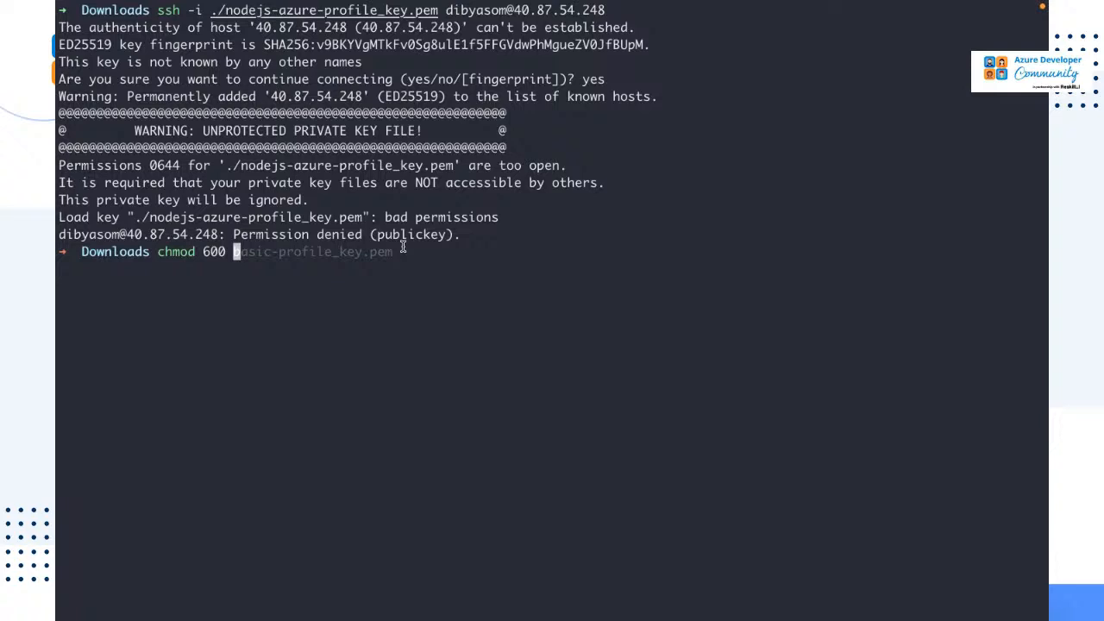
type("./")
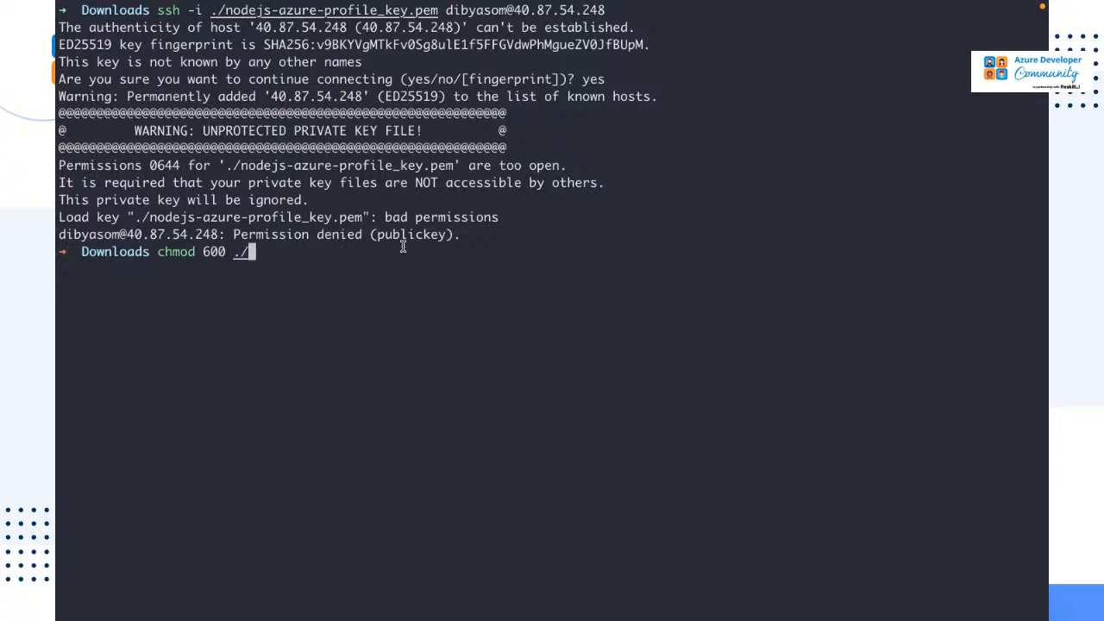
type("nodejs")
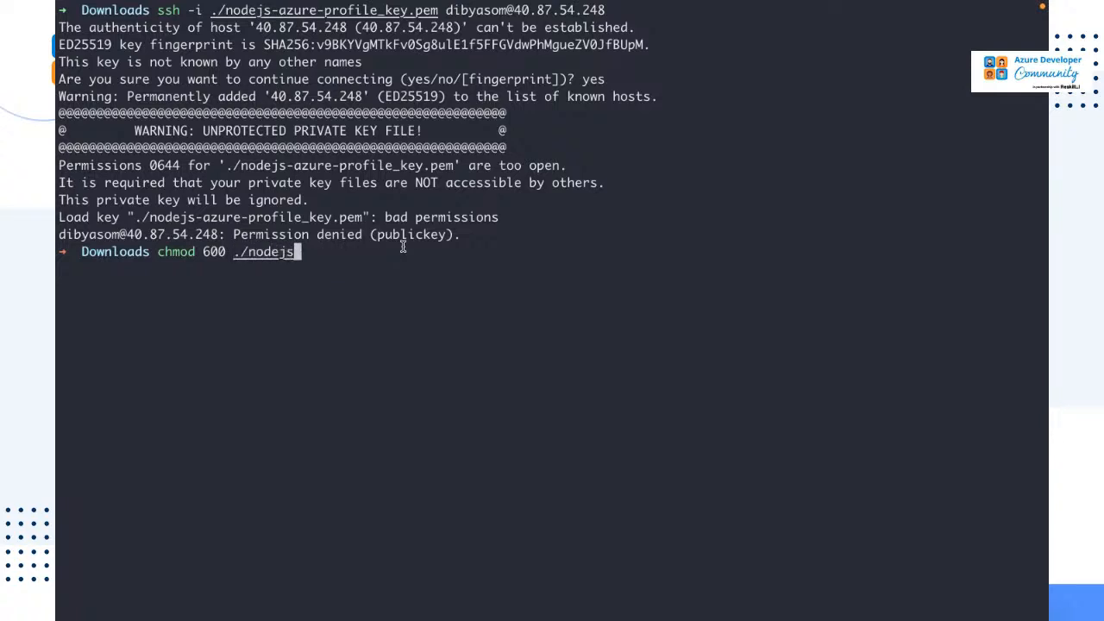
type("-az")
key("Tab")
key("Return")
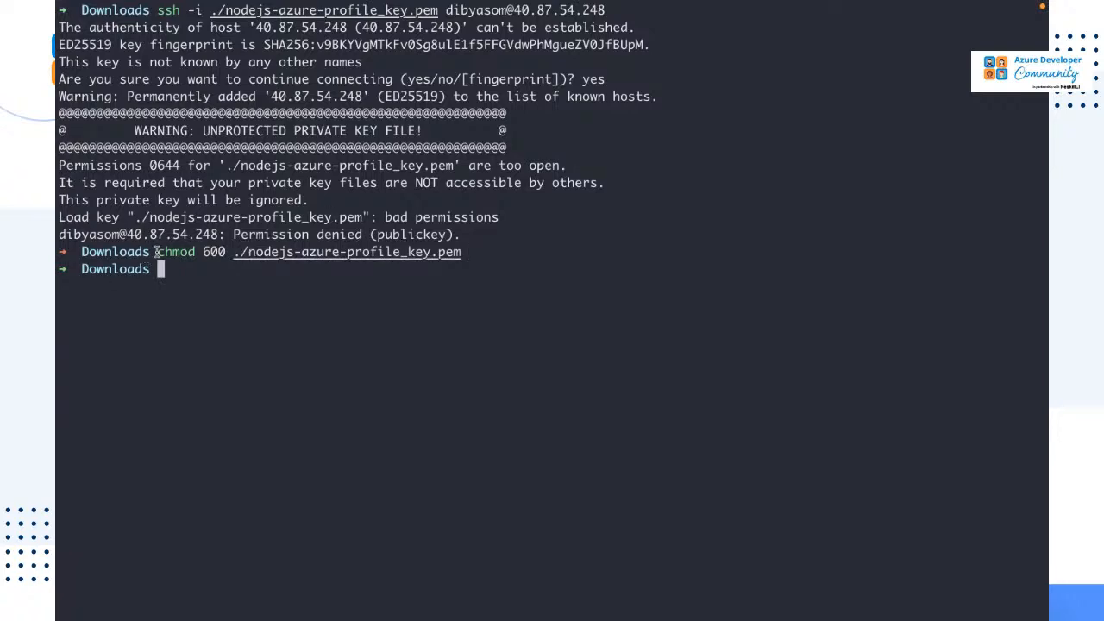
left_click_drag(159, 252, 465, 252)
left_click(468, 256)
- Recall the previous ssh command with ./nodejs-azure-profile_key.pem and run it again to connect to the virtual machine
key("Up")
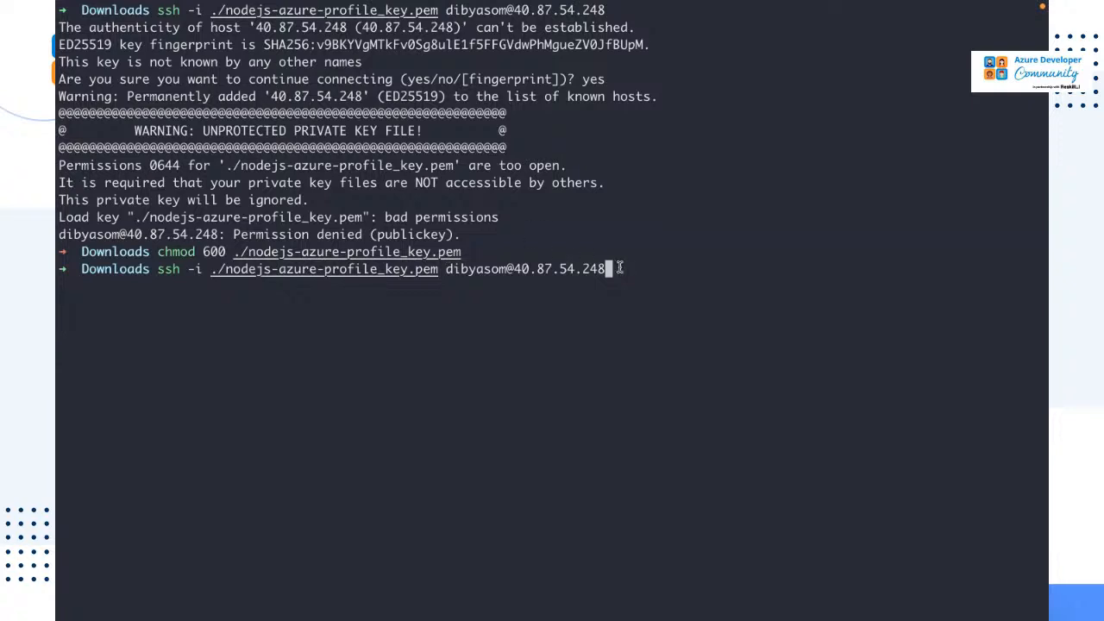
left_click_drag(471, 269, 616, 263)
left_click(224, 318)
left_click(448, 270)
left_click(616, 264)
key("Return")
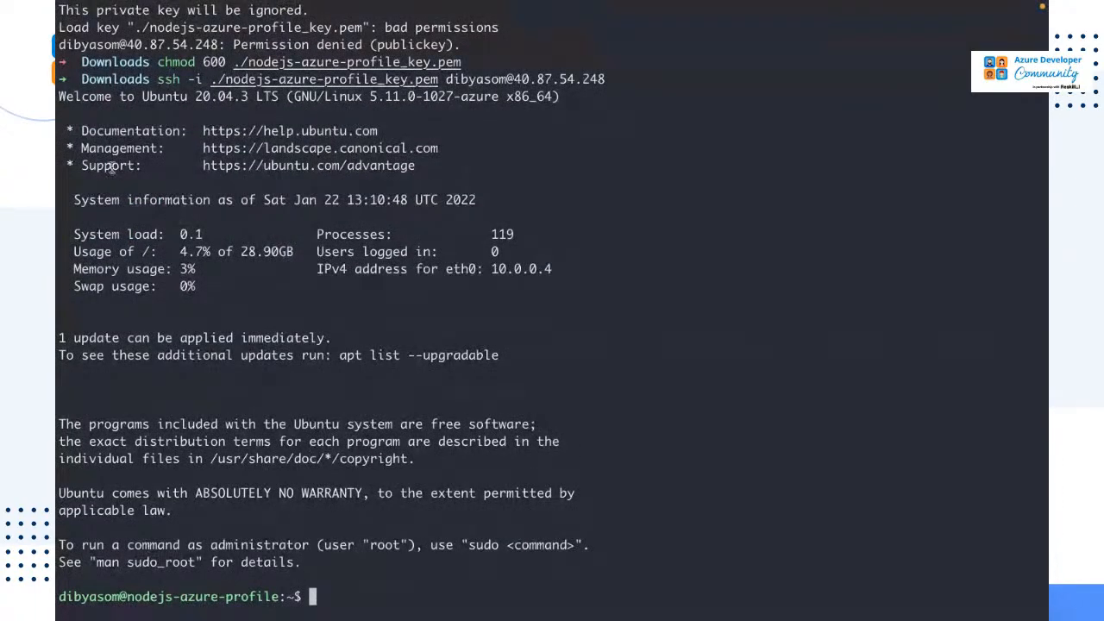
- Look over the virtual machine's welcome information, list its home directory with ls, and clear the terminal screen
left_click_drag(63, 119, 311, 381)
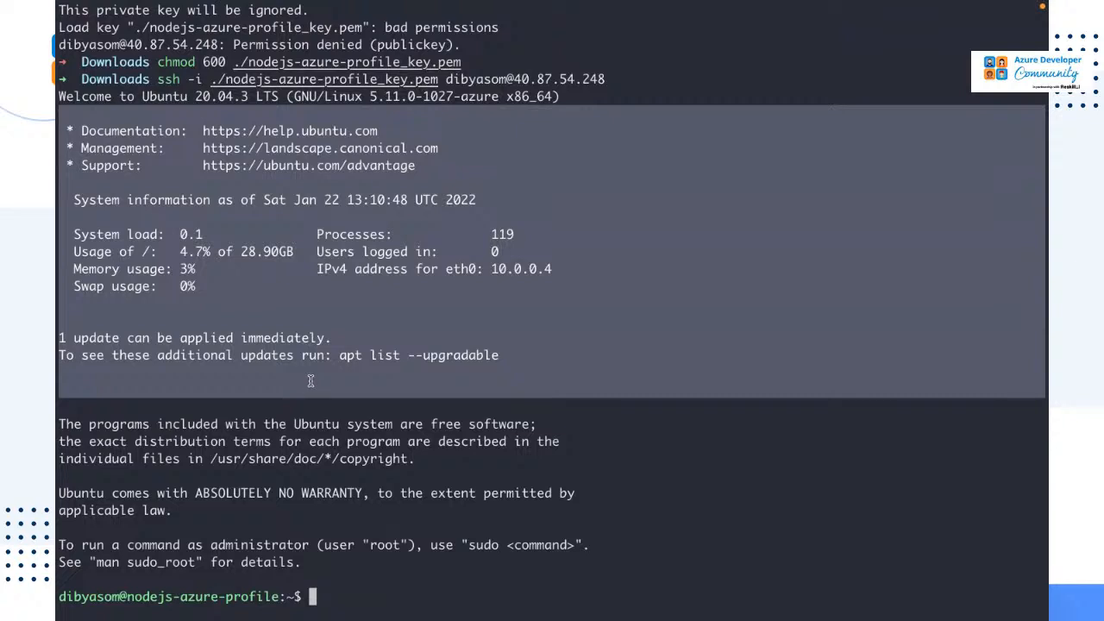
left_click_drag(61, 600, 273, 600)
left_click(342, 600)
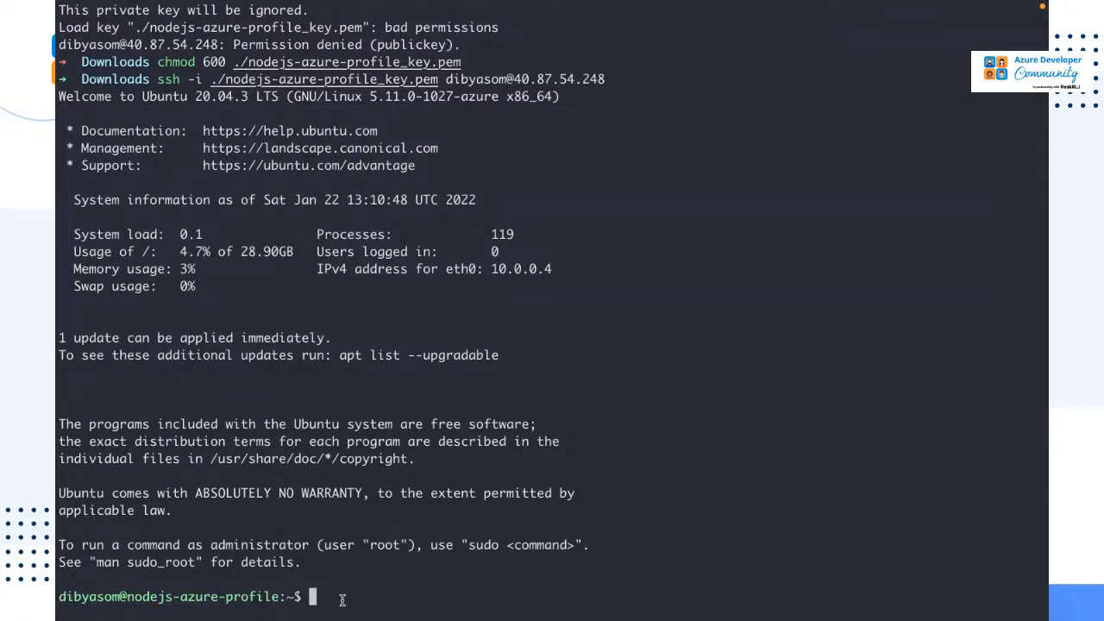
type("ls")
key("Return")
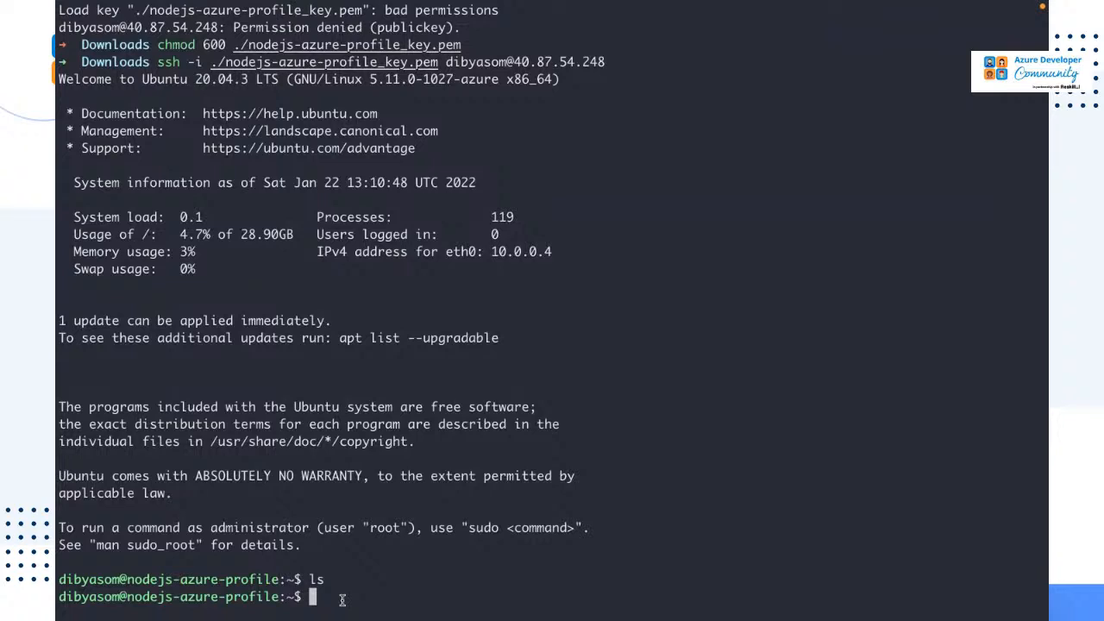
key("ctrl+l")
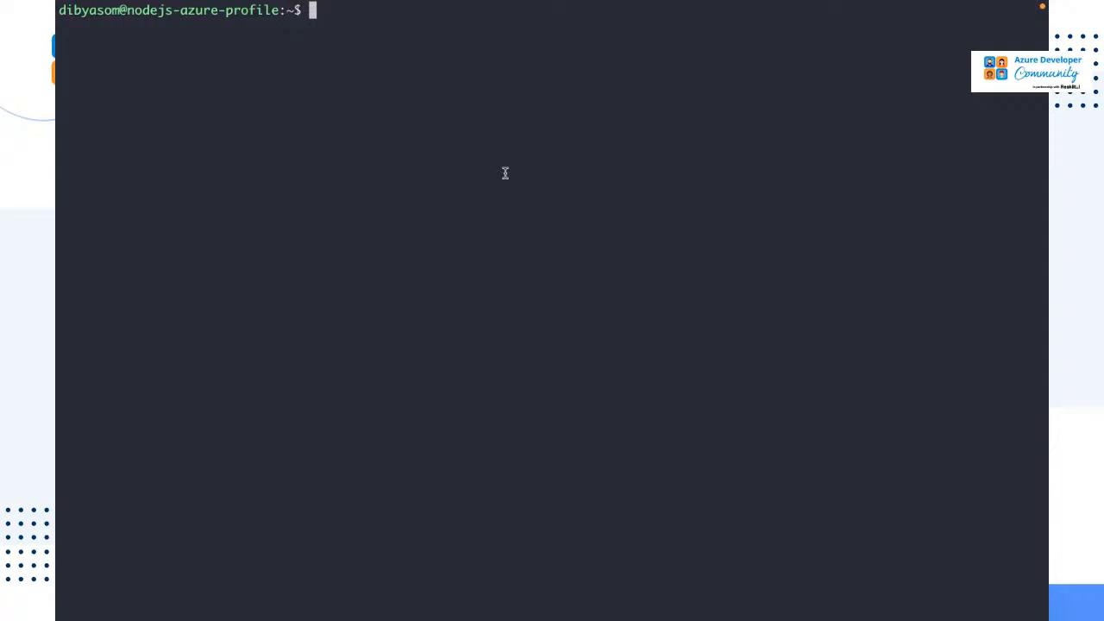
- Switch to the azure-workshop project in Visual Studio Code, close the find box, and collapse the views folder
key("ctrl+Right")
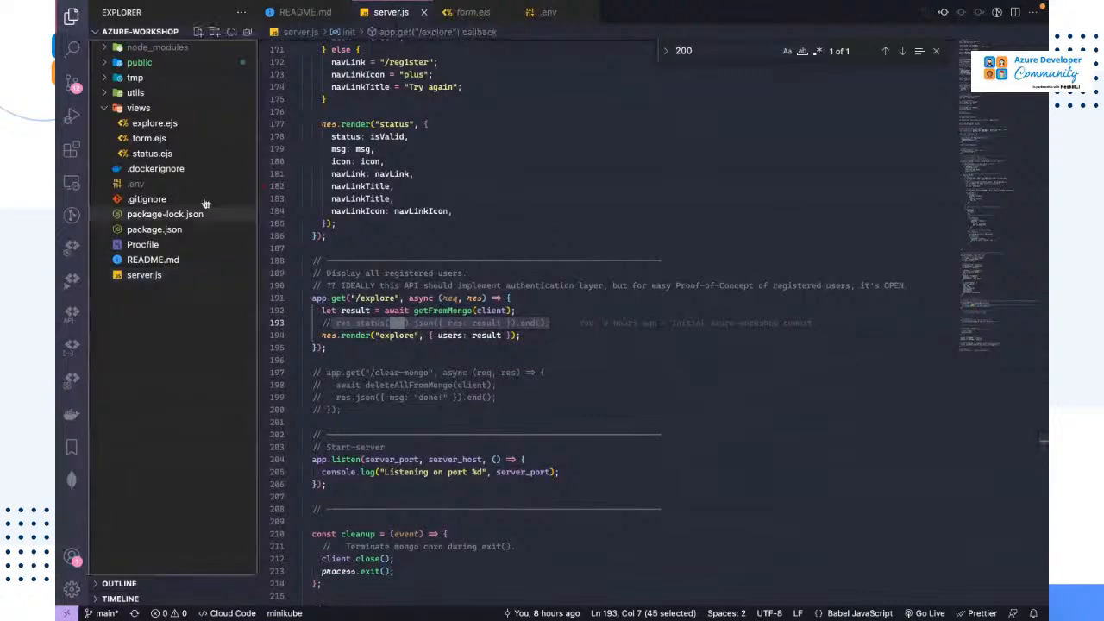
key("Escape")
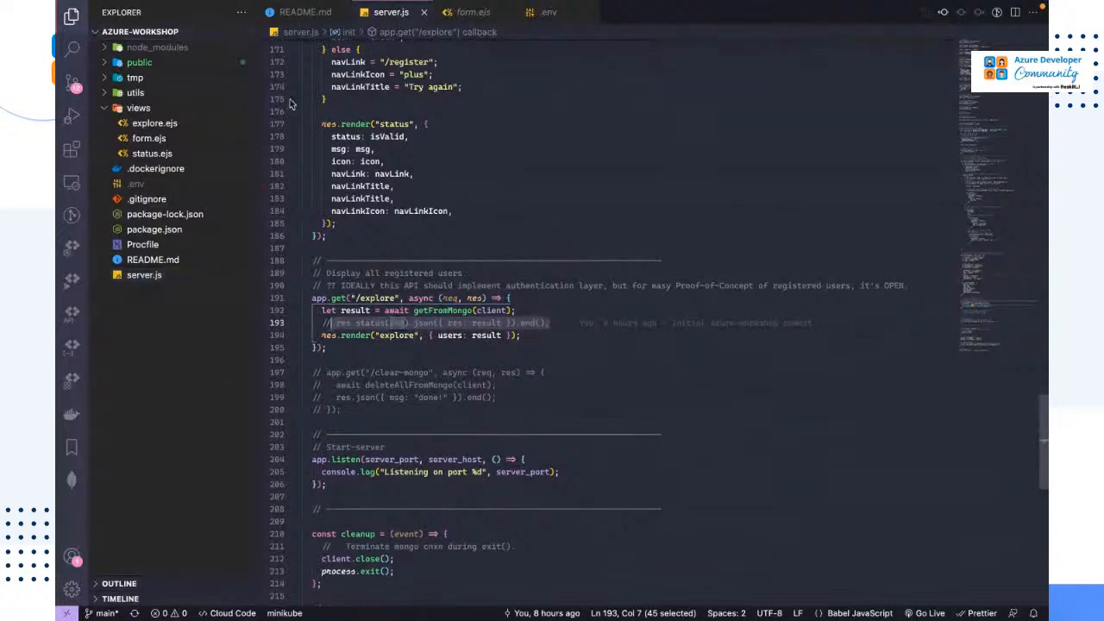
left_click(116, 109)
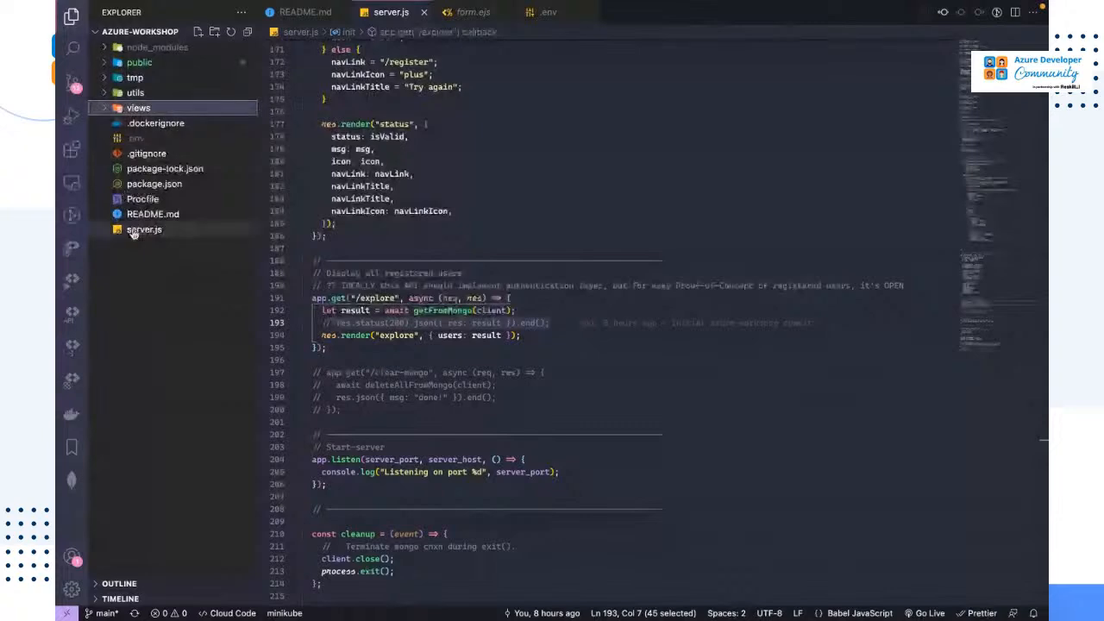
- Review the project's uncommitted image changes, discard the deletion of 5586989.jpg, and close its preview
left_click(73, 82)
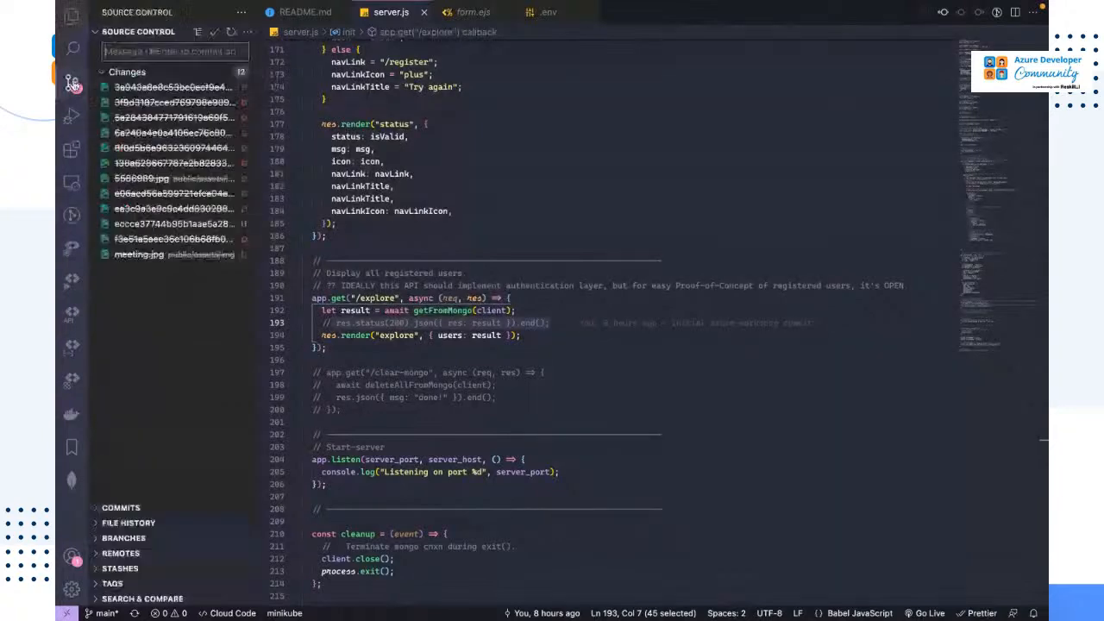
left_click(155, 225)
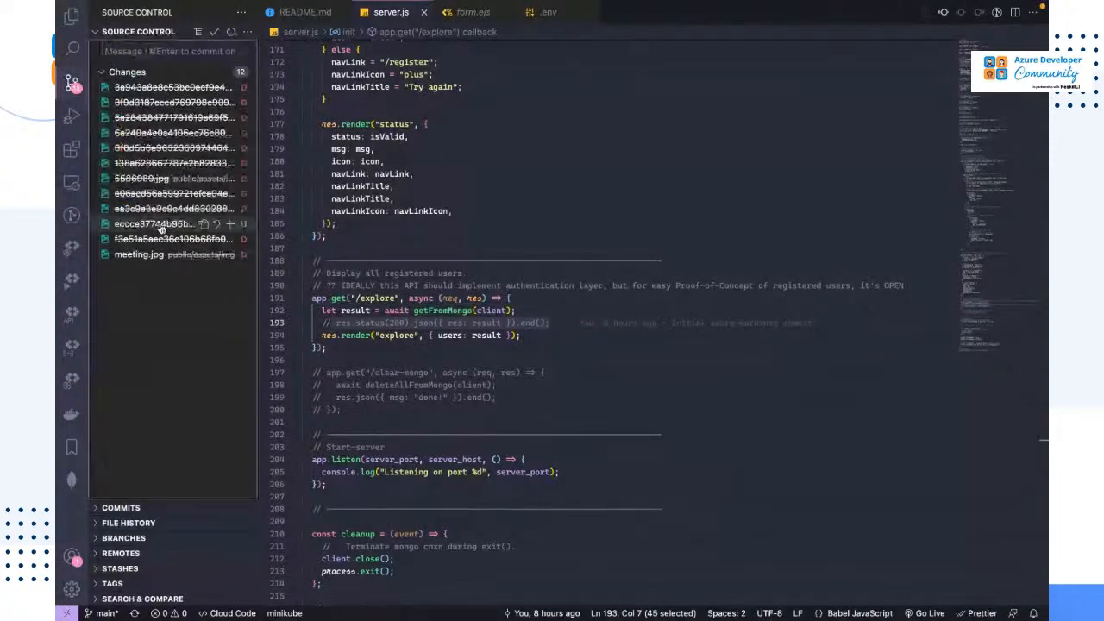
left_click(164, 255)
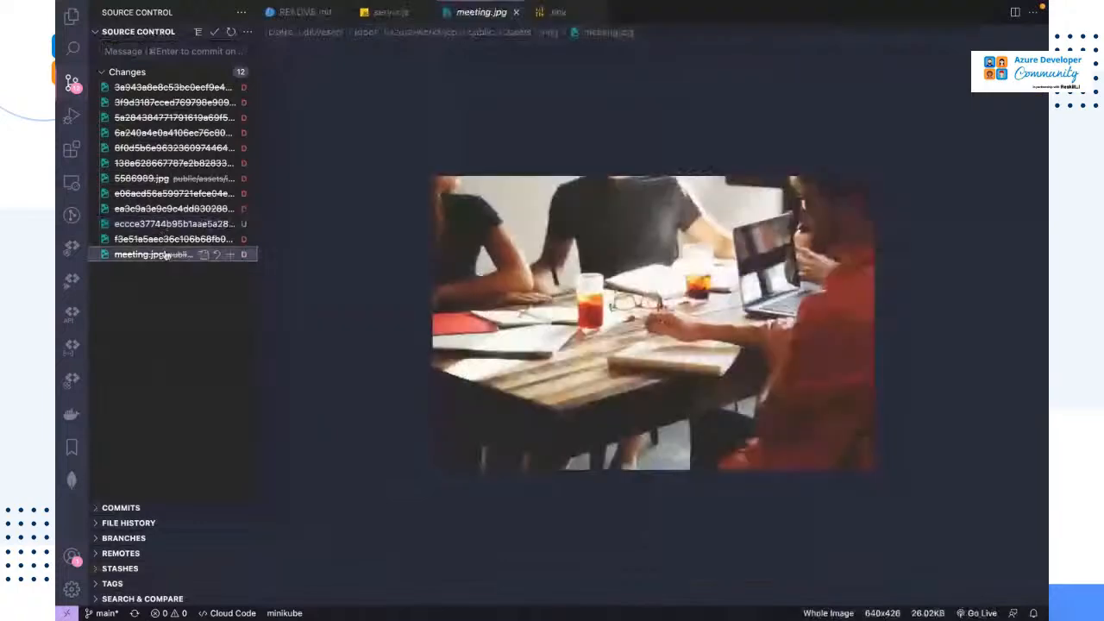
left_click(168, 240)
left_click(176, 179)
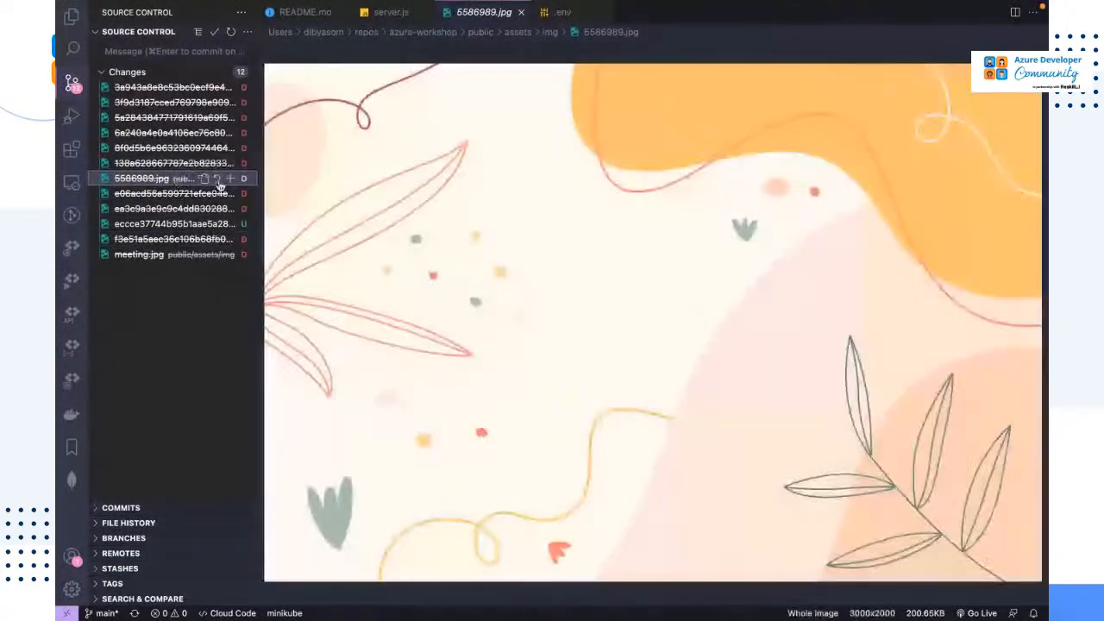
left_click(217, 177)
left_click(564, 359)
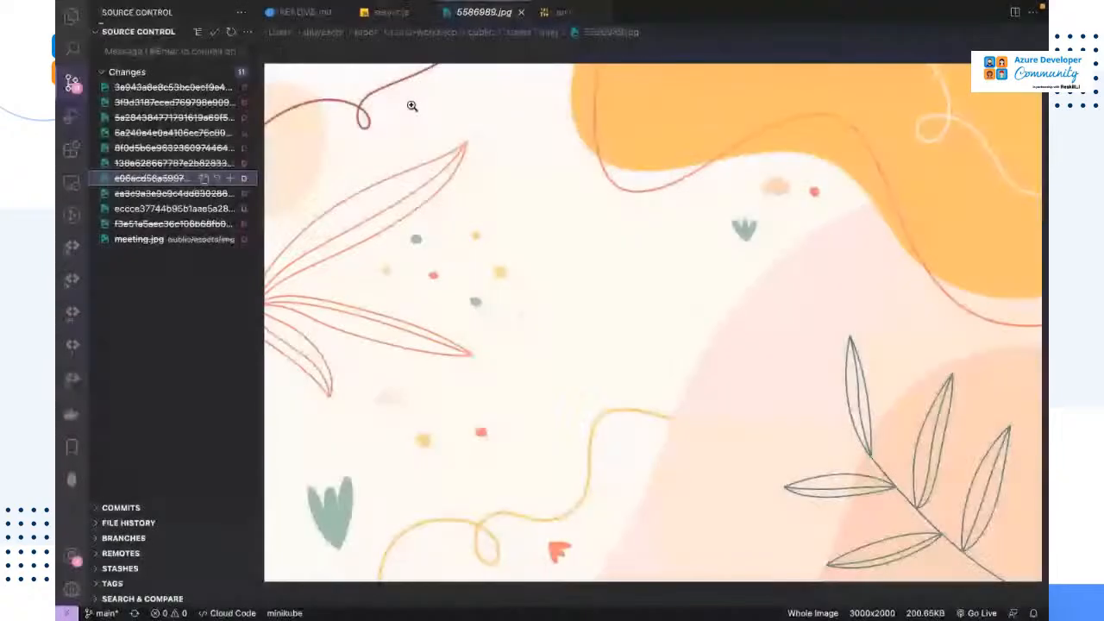
left_click(519, 12)
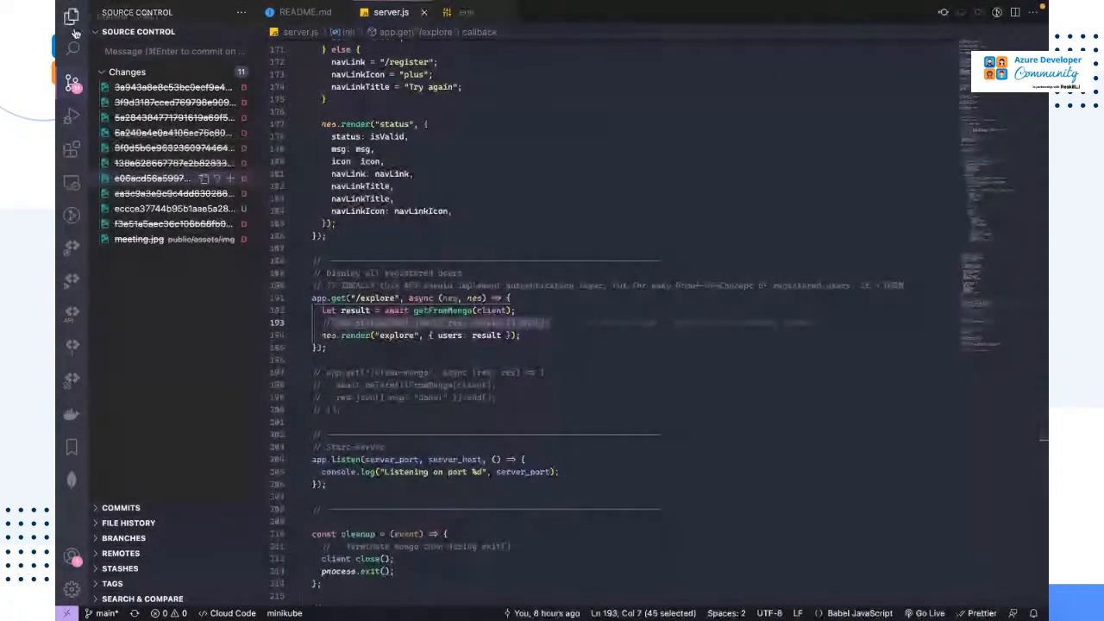
- Open README.md from the project files with its Markdown preview alongside, and widen the preview
key("super+shift+e")
left_click(138, 214)
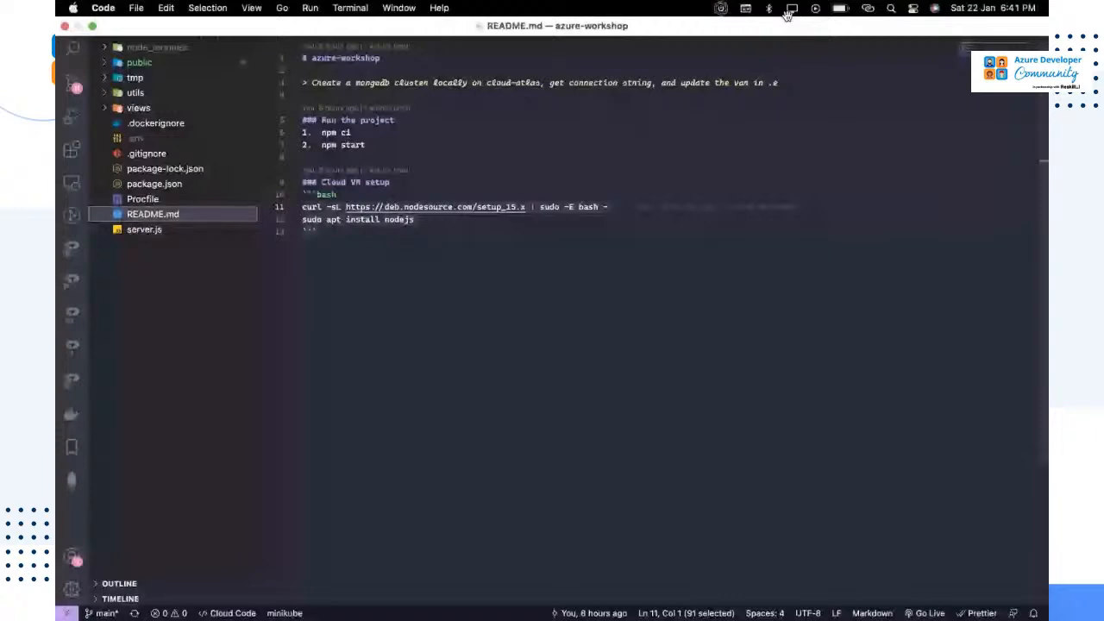
key("super+k")
key("v")
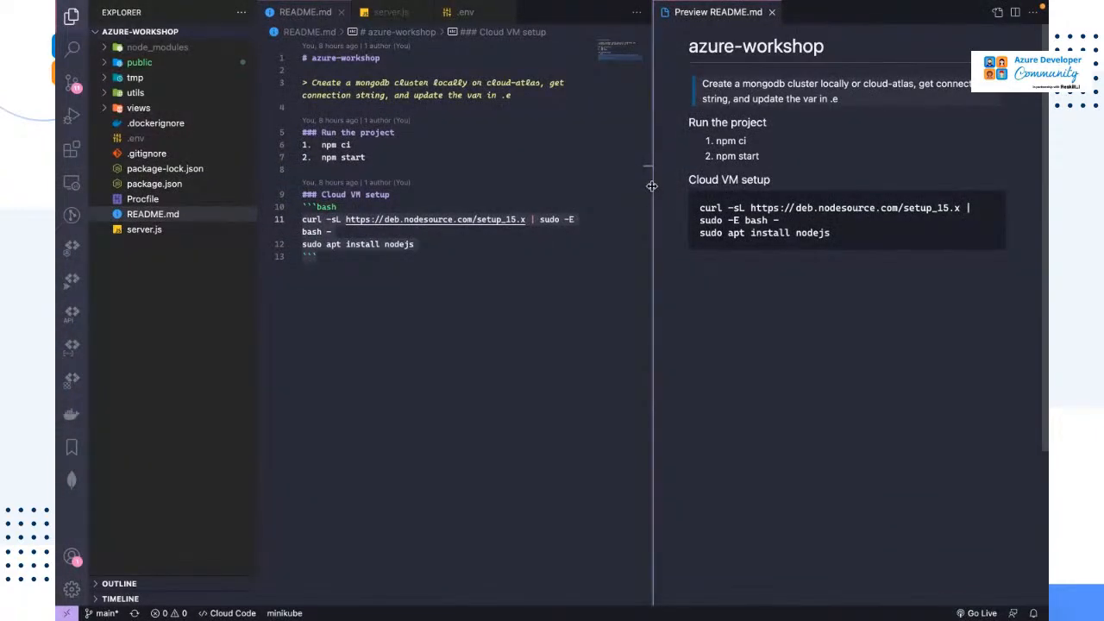
left_click_drag(652, 185, 418, 185)
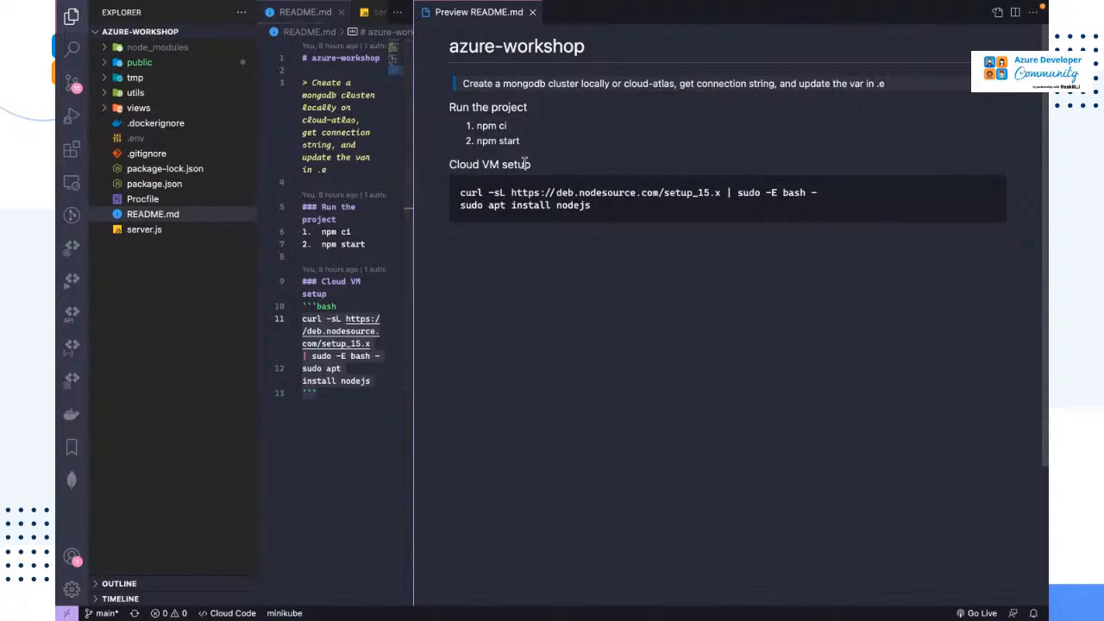
left_click_drag(823, 194, 459, 197)
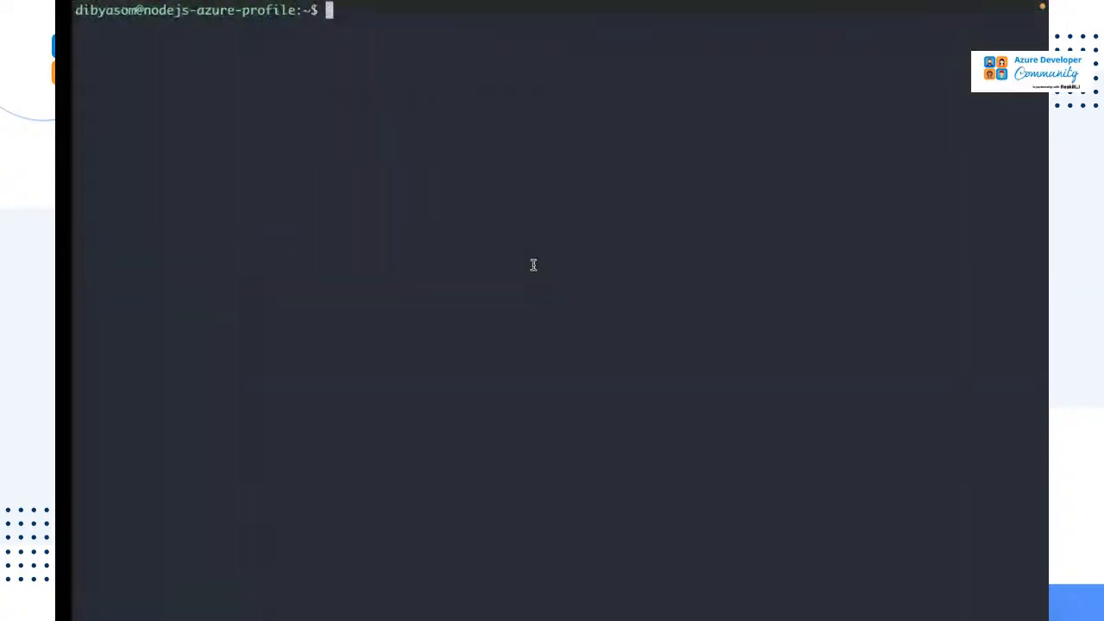
type("curl -sL https://deb.nodesource.com/setup_15.x | sudo -E bash -")
key("Return")
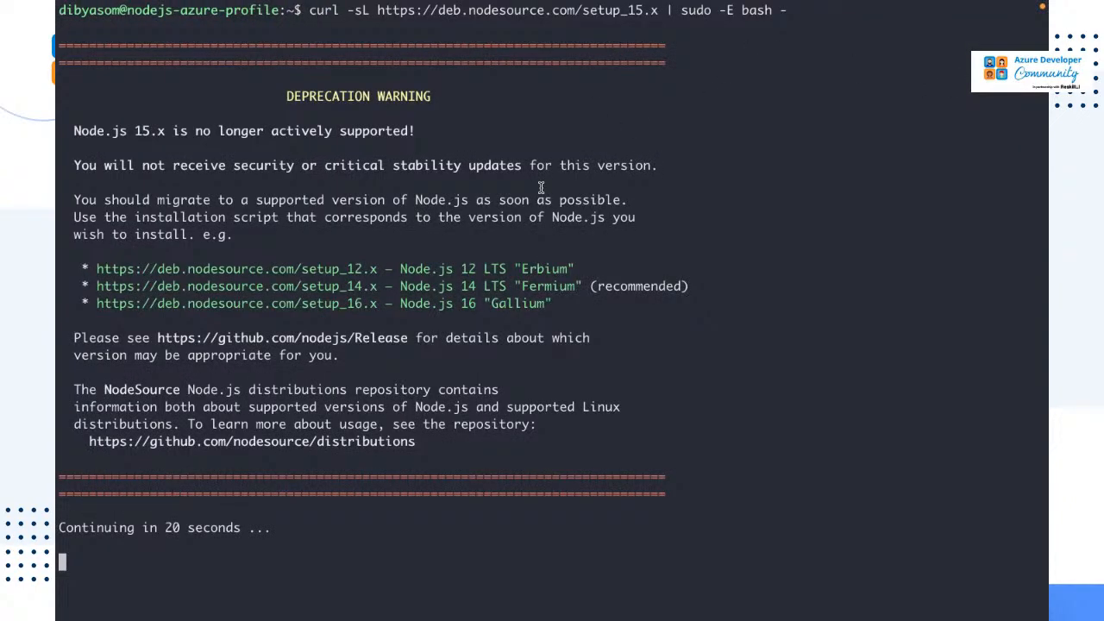
key("ctrl+c")
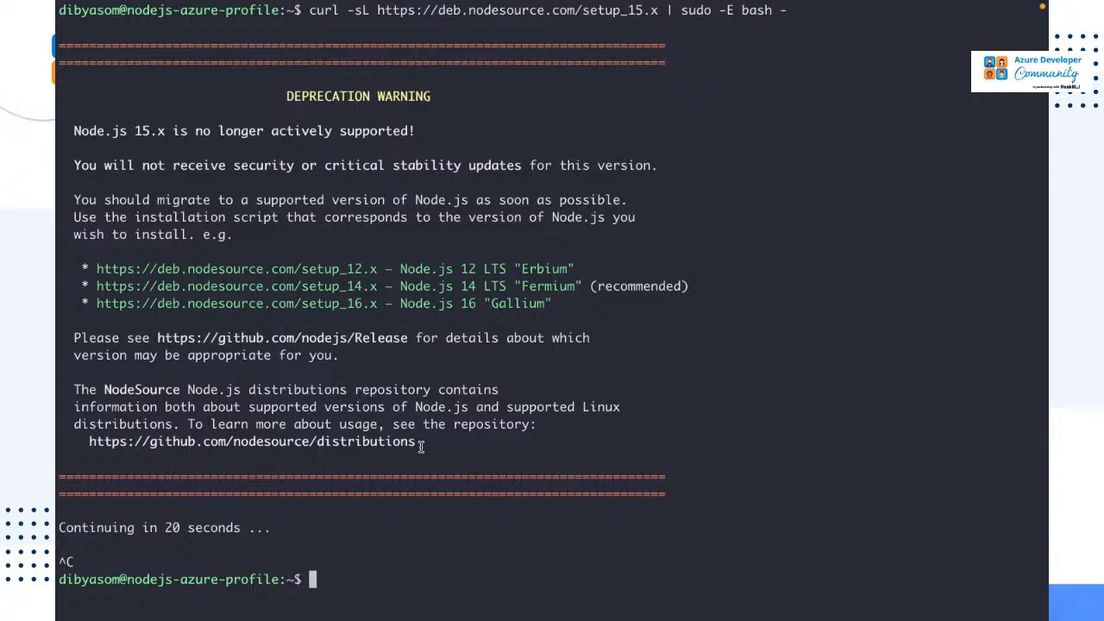
key("ctrl+l")
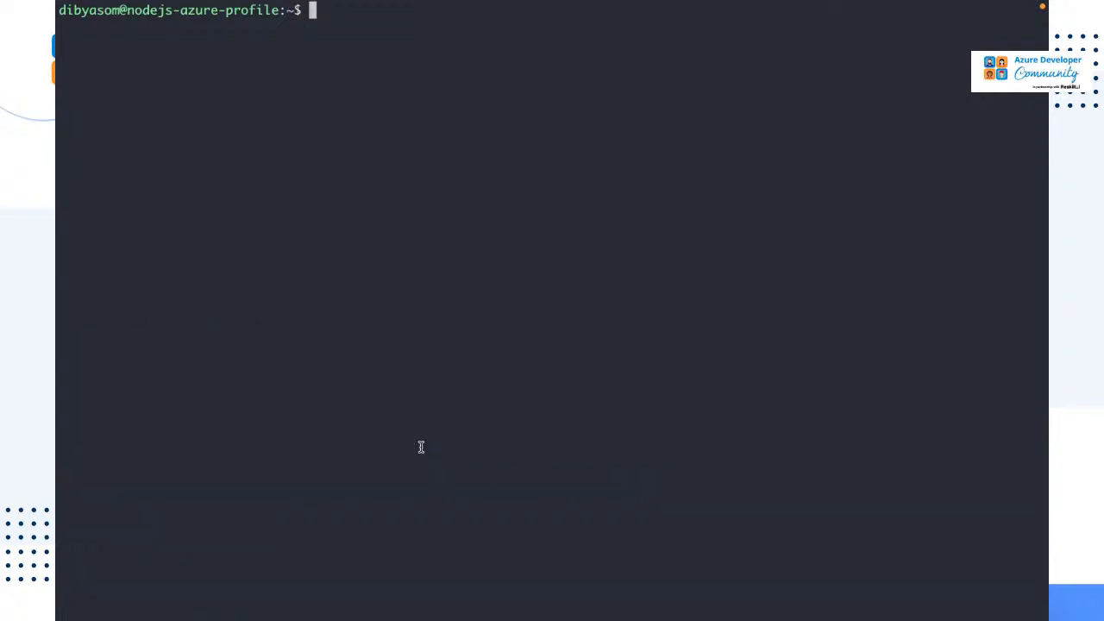
key("Up")
key("Left")
key("Left")
key("Left")
key("Left")
key("Left")
key("Left")
key("Left")
key("Left")
key("Left")
key("Left")
key("Left")
key("Left")
key("Left")
key("Left")
key("Left")
key("Left")
key("Left")
key("Left")
key("Left")
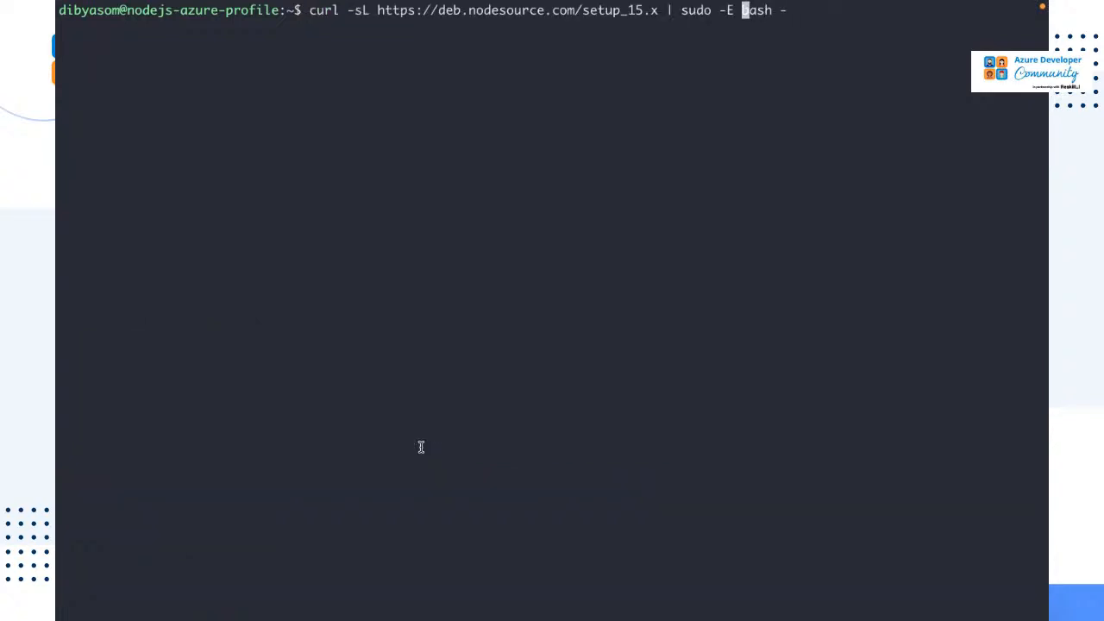
key("Left")
key("Left")
key("Left")
key("Right")
key("Right")
key("Right")
key("Right")
key("Left")
key("BackSpace")
type("6")
key("Return")
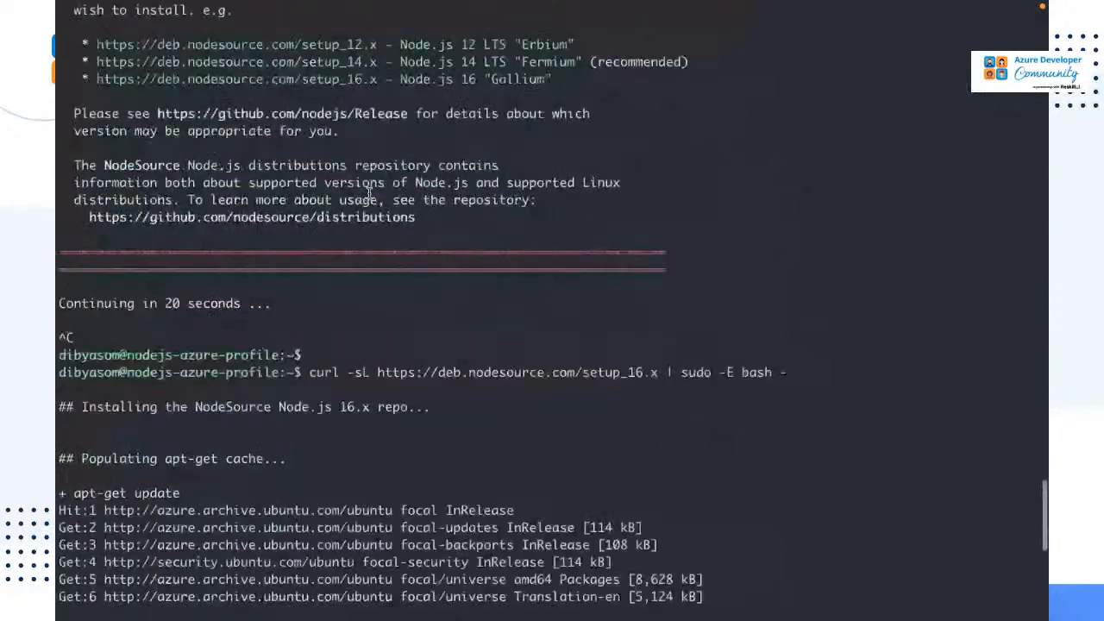
left_click_drag(309, 337, 773, 337)
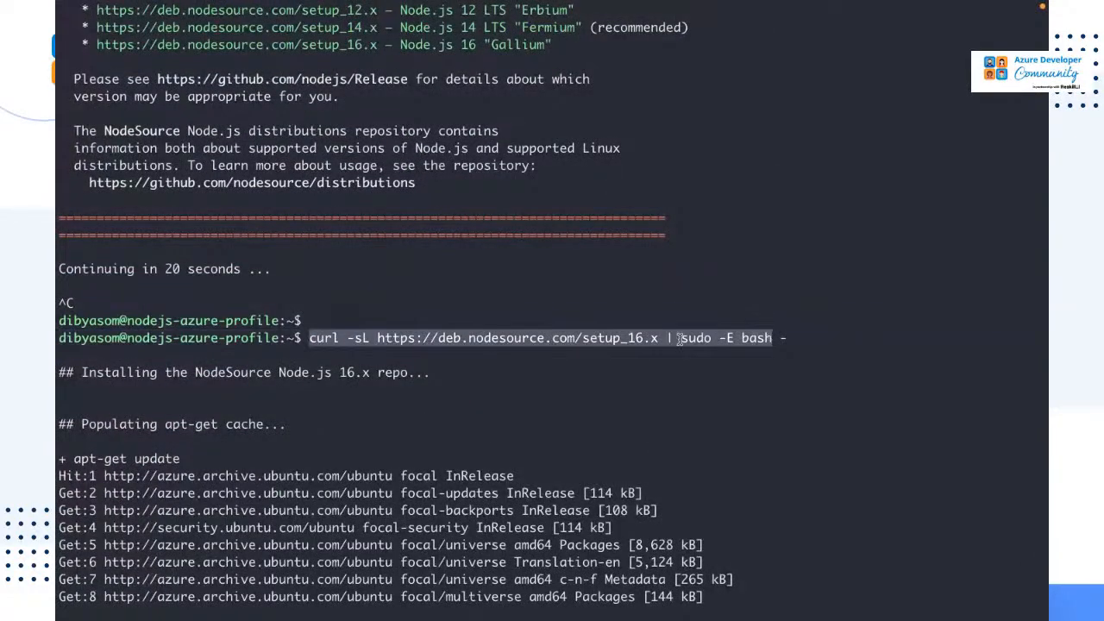
left_click(535, 365)
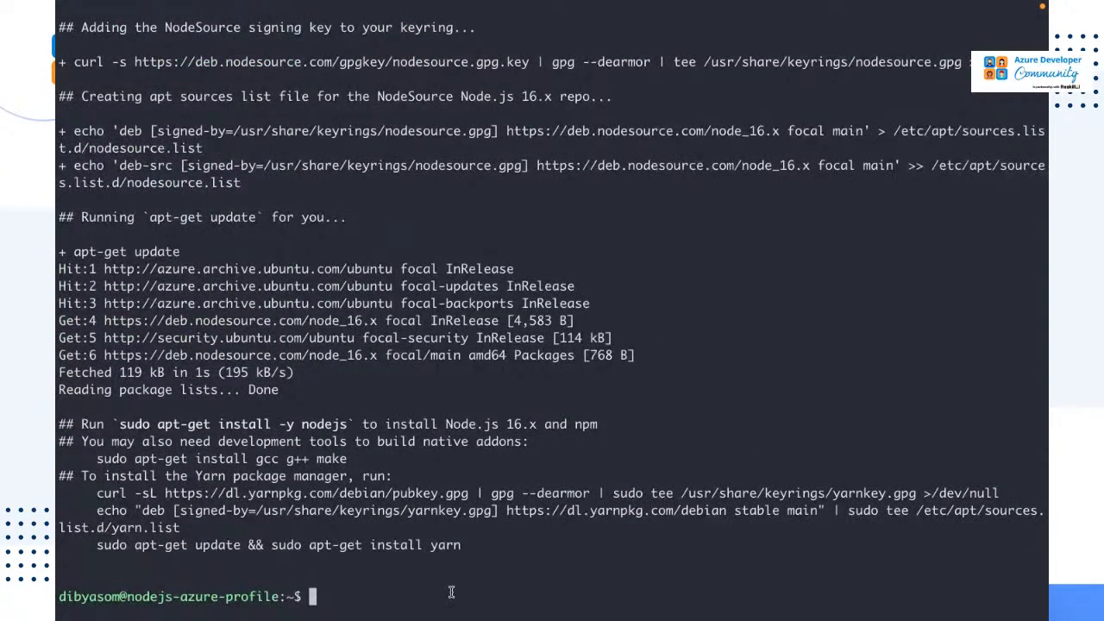
- Copy sudo apt install nodejs from the README preview in Visual Studio Code and run it in the virtual machine's terminal
key("ctrl+Right")
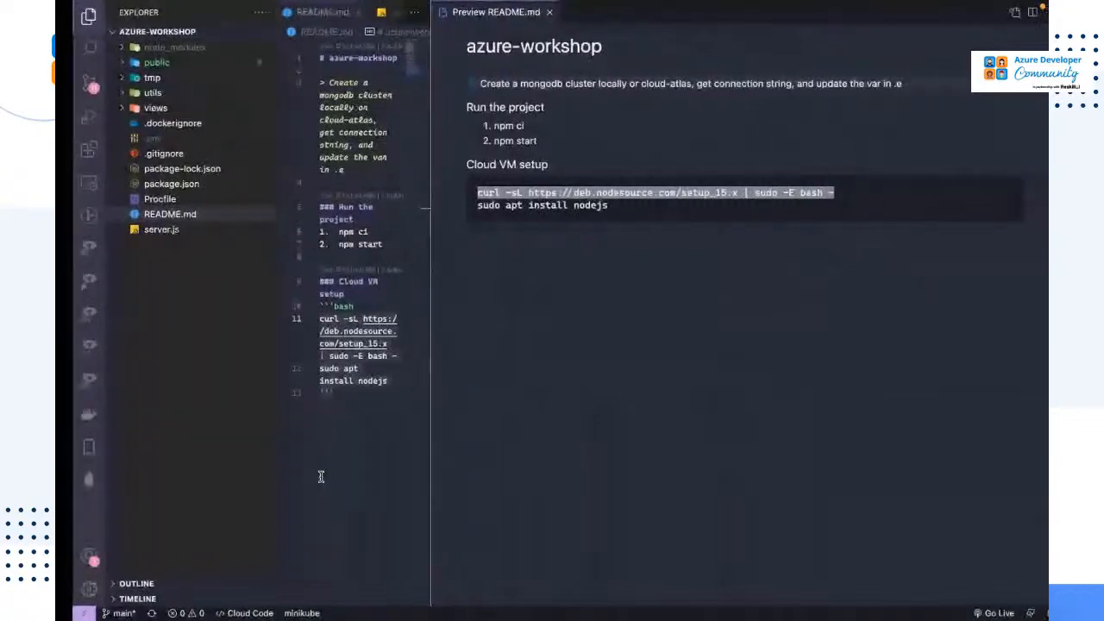
double_click(571, 205)
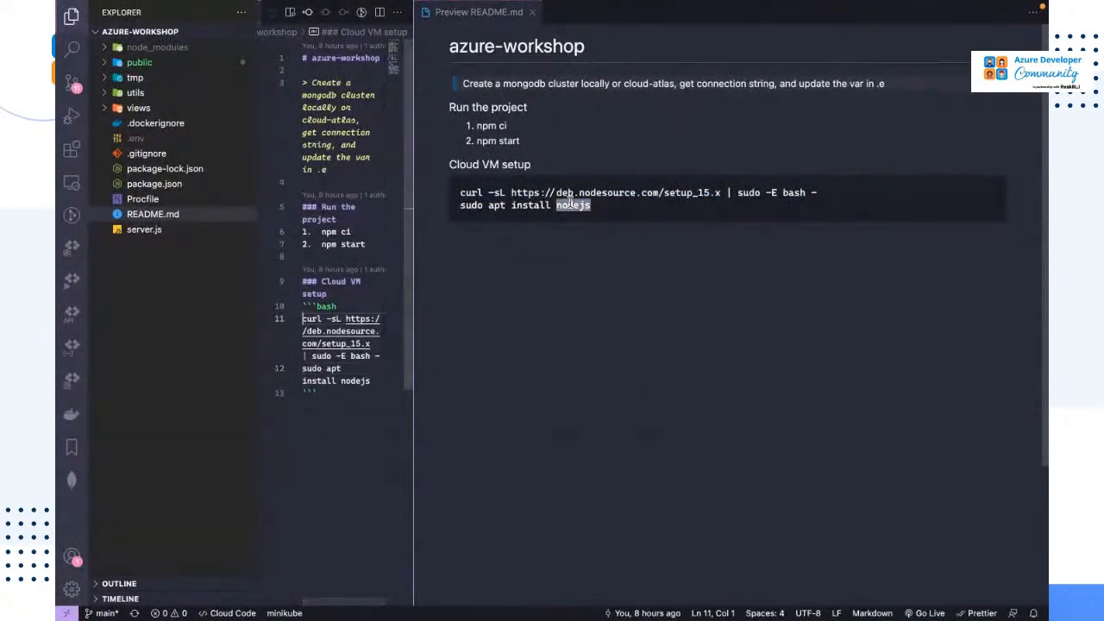
triple_click(571, 204)
key("ctrl+Left")
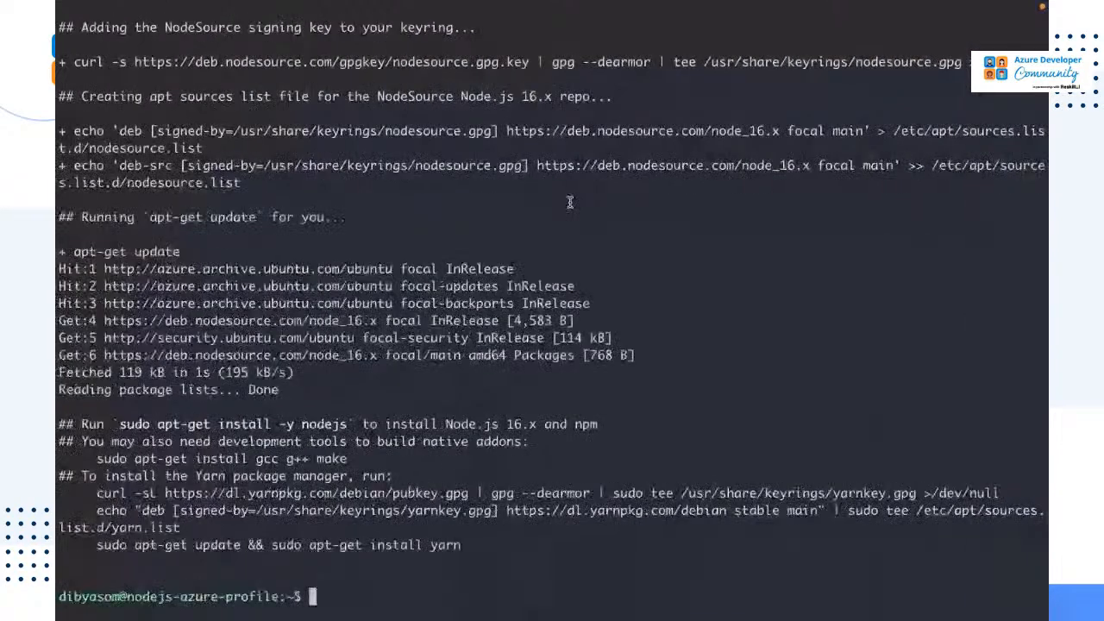
key("super+v")
key("Return")
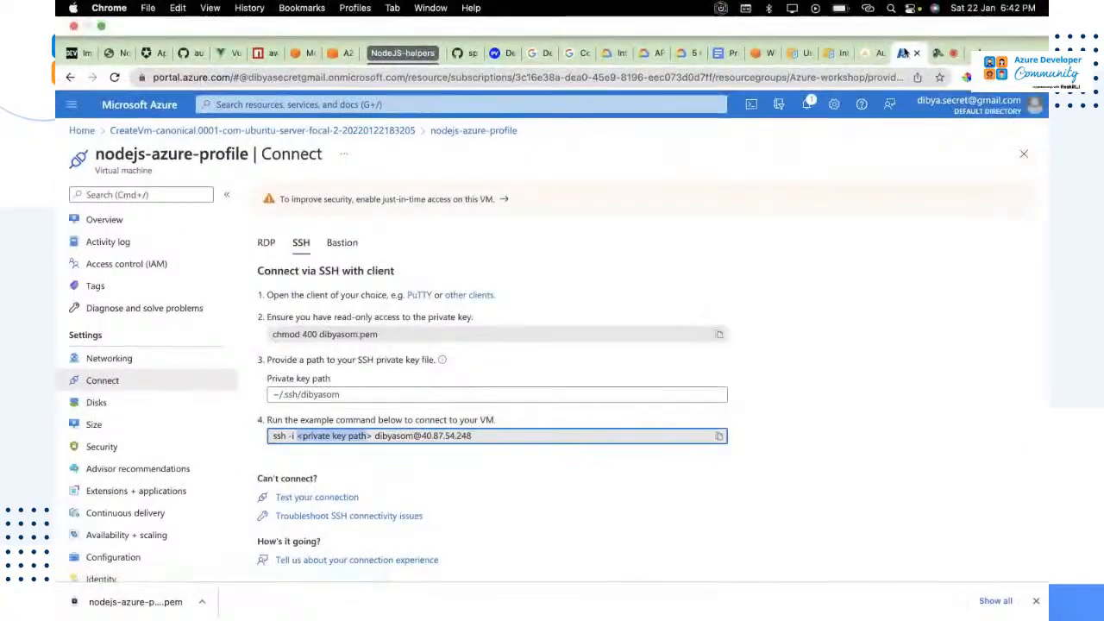
left_click(940, 54)
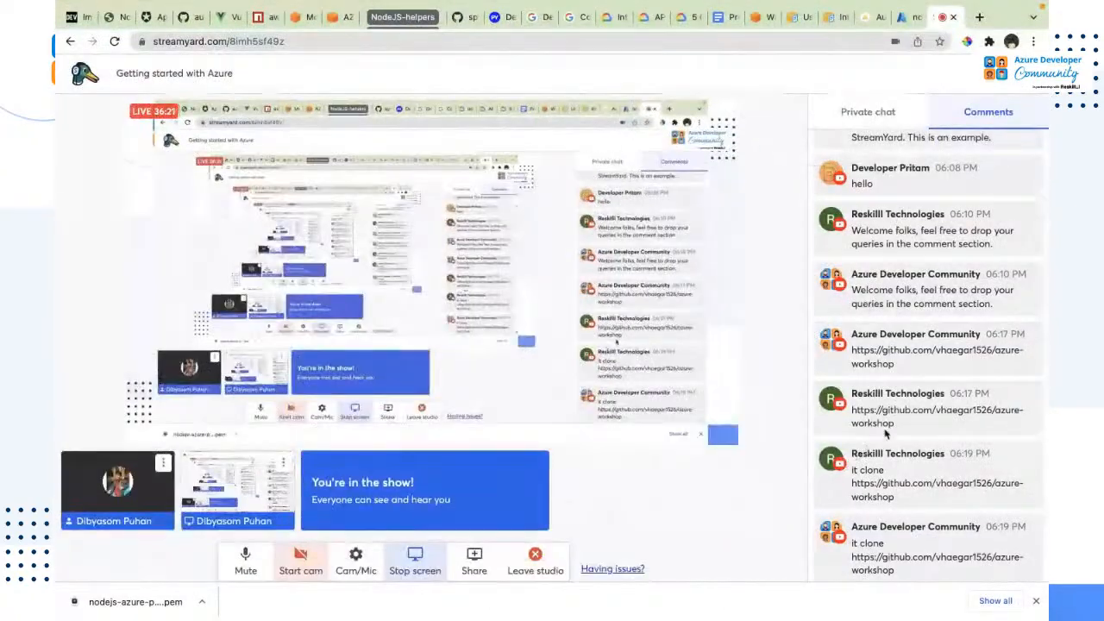
left_click_drag(893, 425, 851, 413)
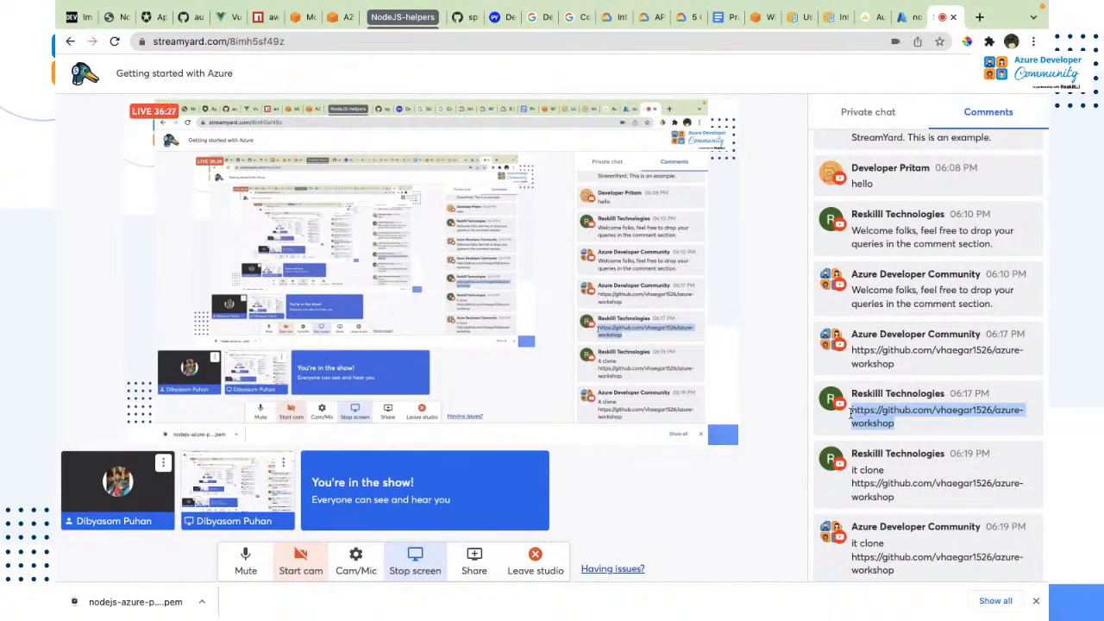
key("ctrl+Right")
key("ctrl+Right")
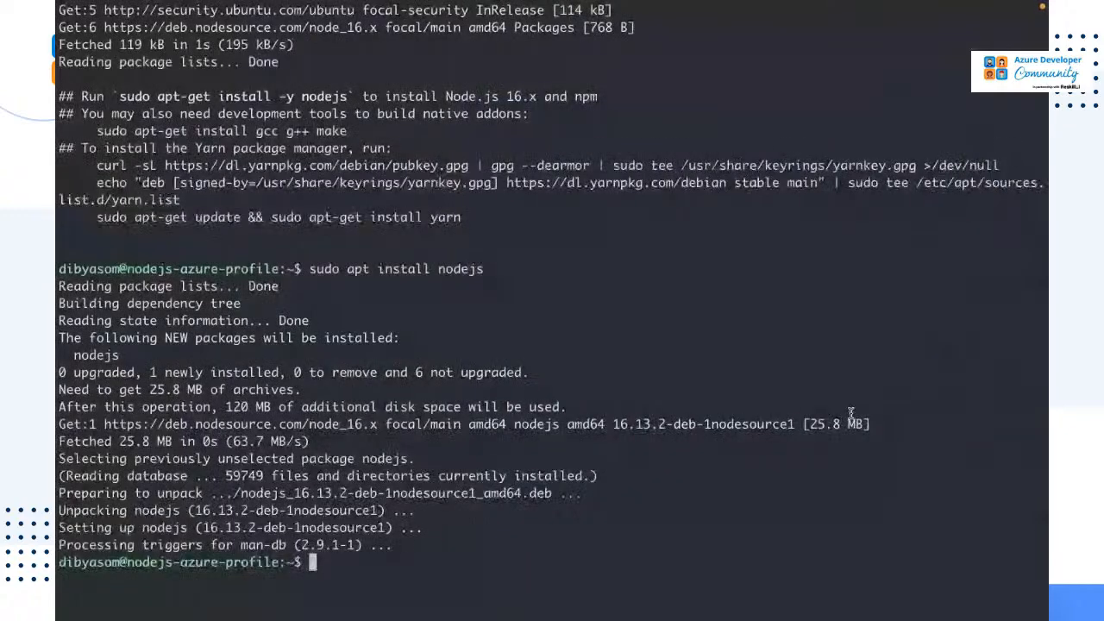
type("git cl")
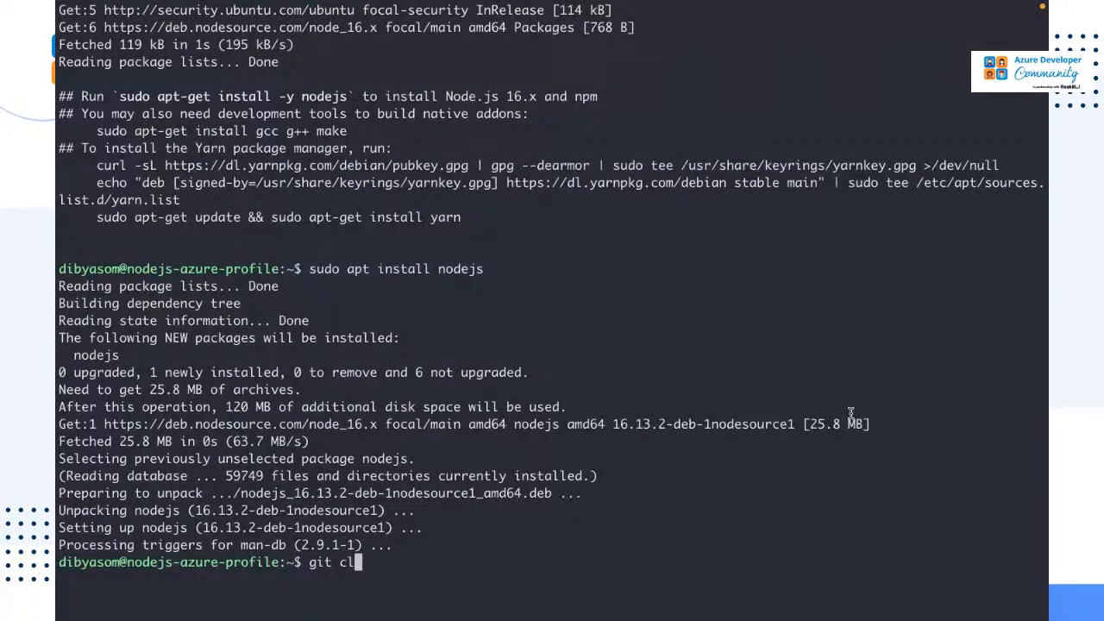
type("one")
key("super+v")
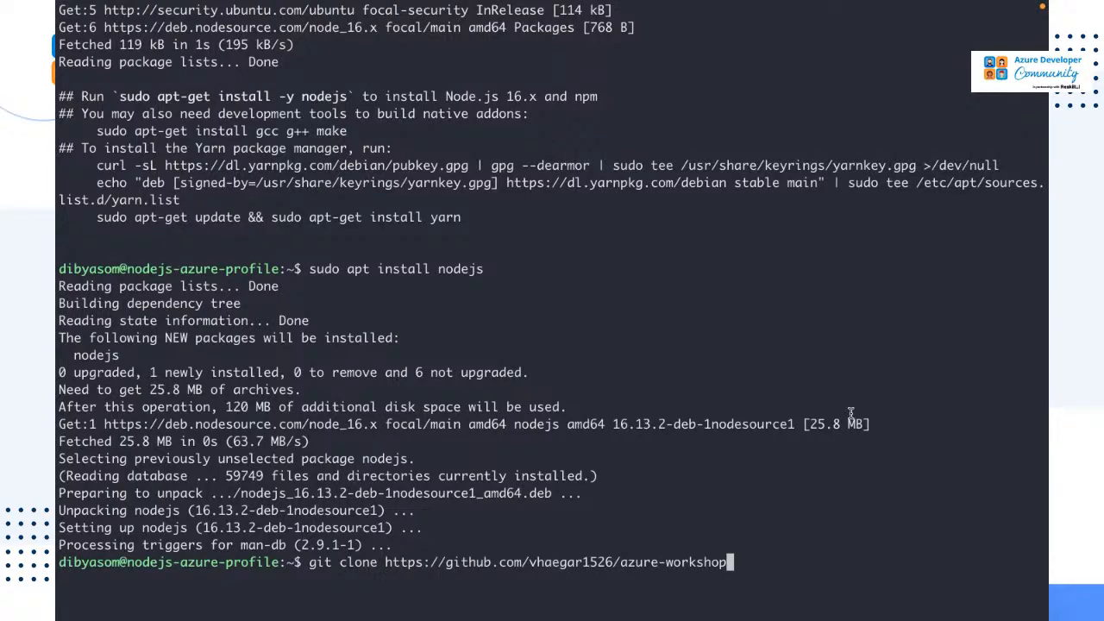
key("Return")
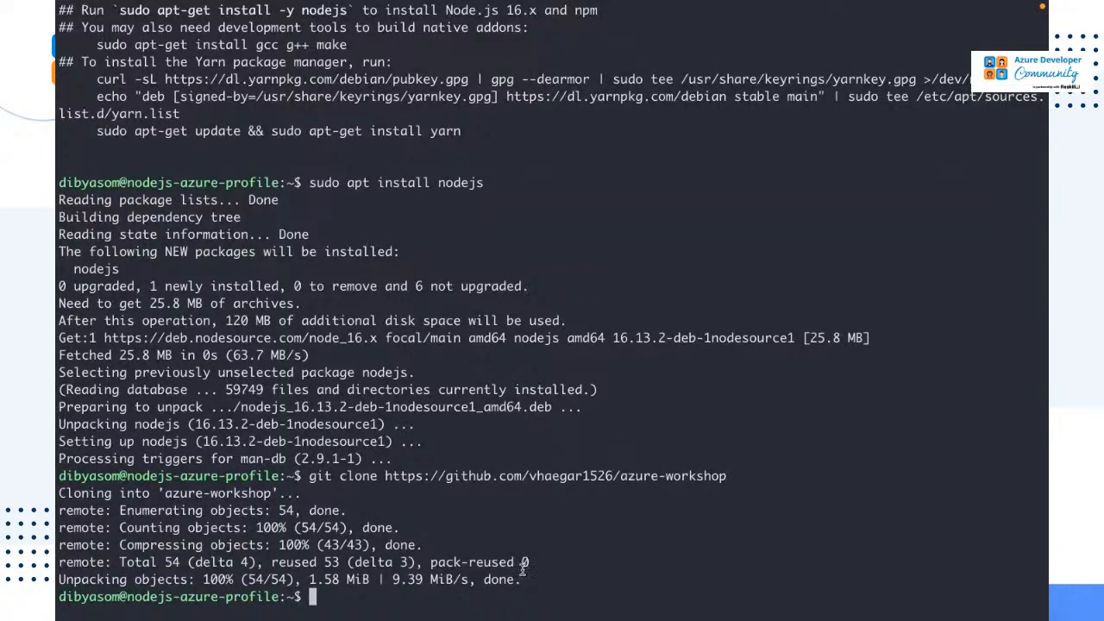
- List the home directory, change into azure-workshop/, and list the project's files on a cleared terminal
type("ls")
key("Return")
left_click(368, 610)
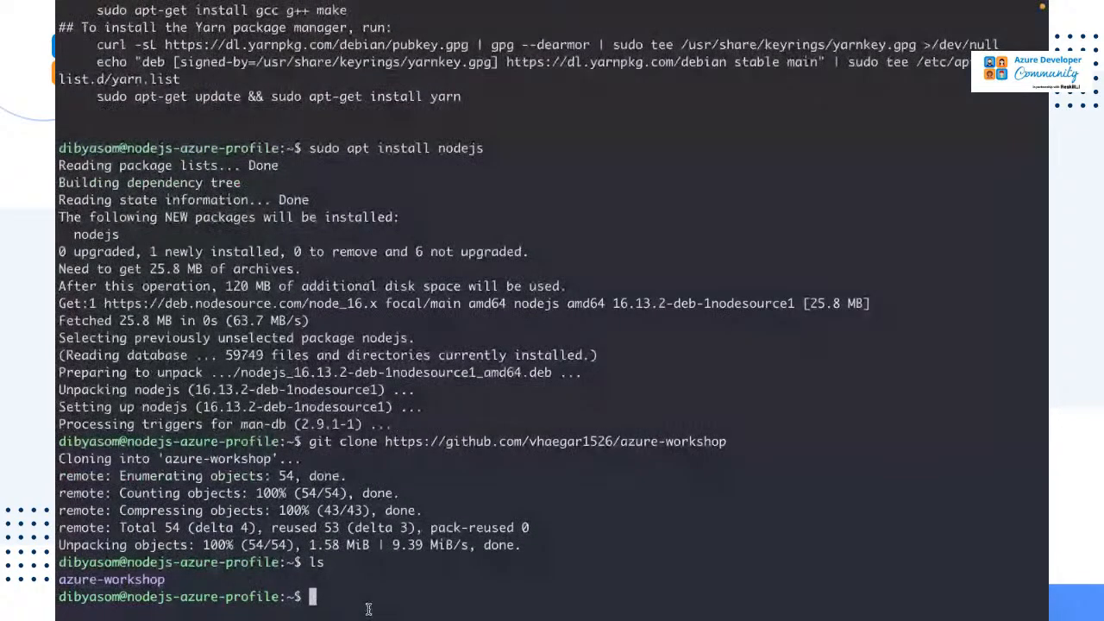
type("cd azure-workshop/")
key("Return")
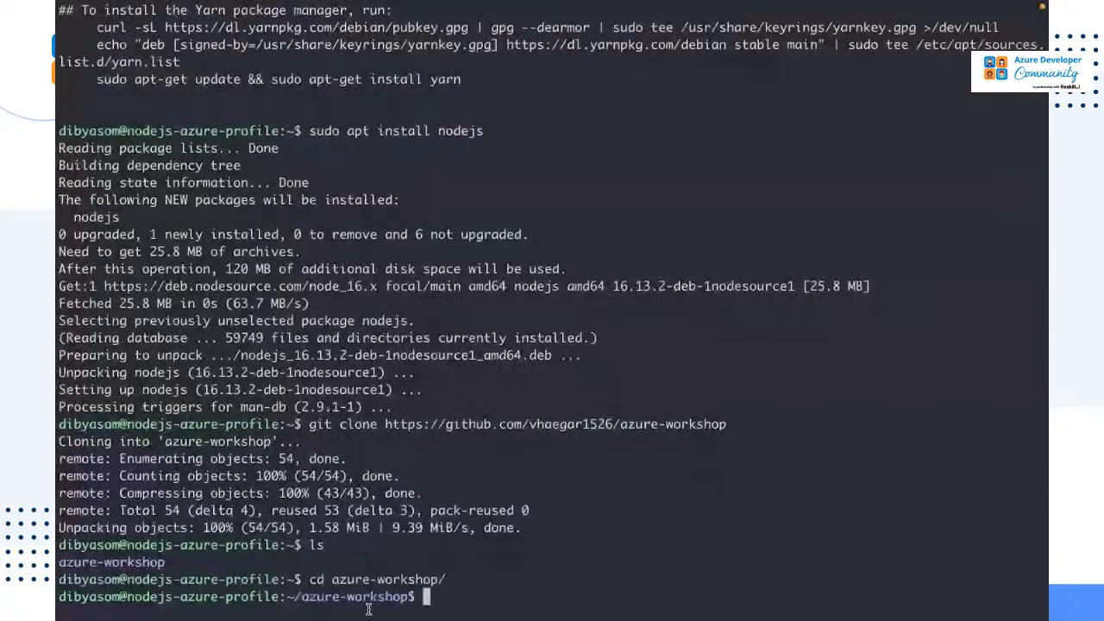
key("ctrl+l")
type("ls")
key("Return")
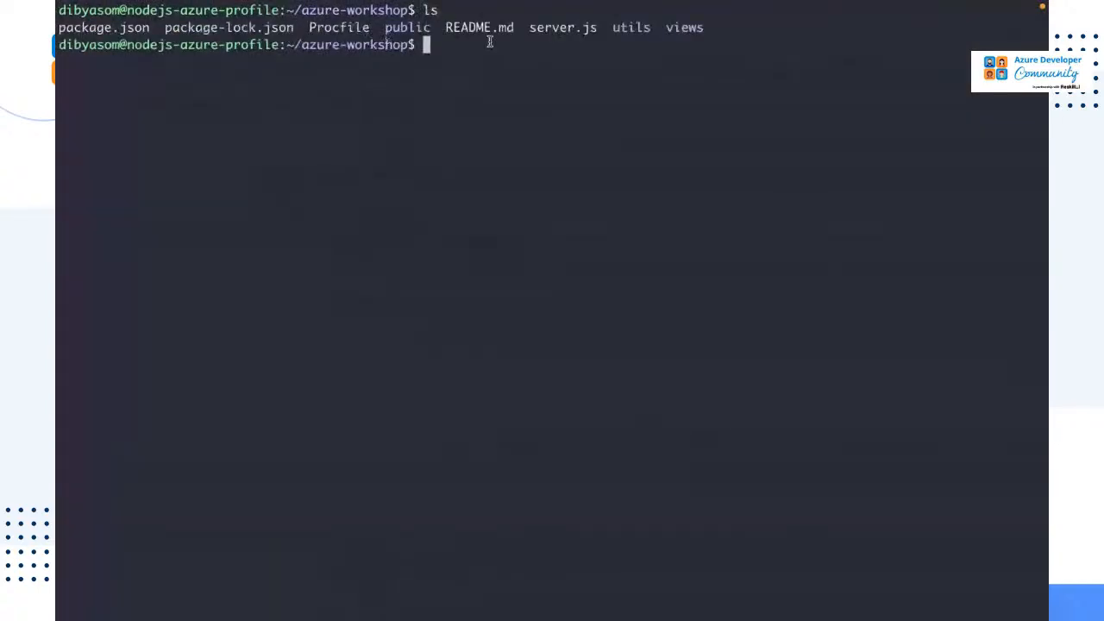
type("npm ci")
key("BackSpace")
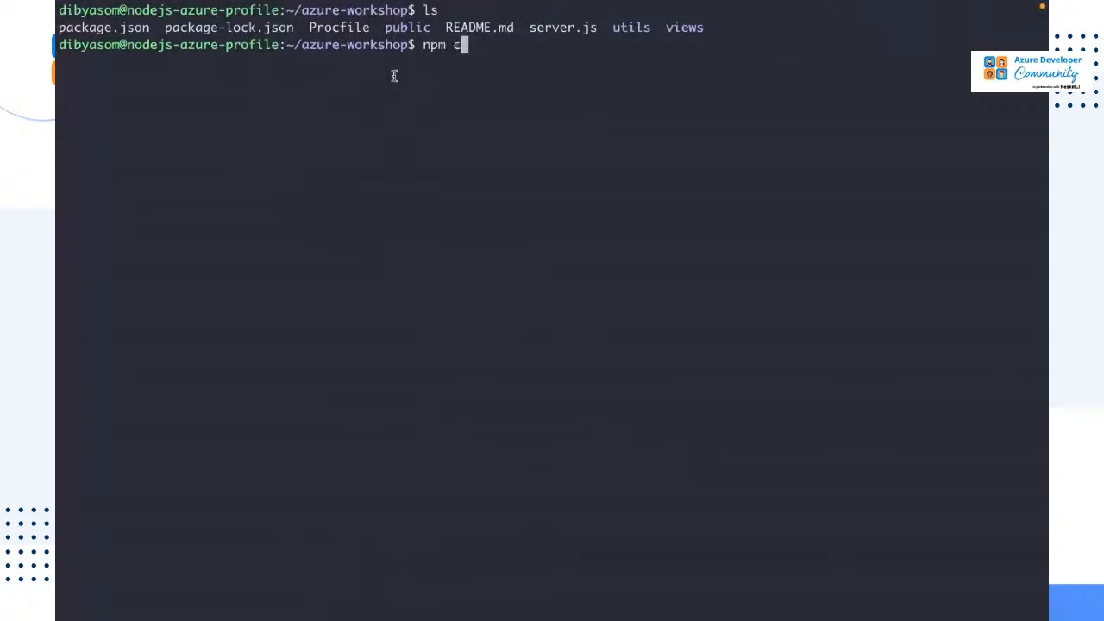
type("i")
key("BackSpace")
key("BackSpace")
key("BackSpace")
key("BackSpace")
key("BackSpace")
key("BackSpace")
- Check the installed Node.js and npm versions with node --version and npm --version
type("node")
type(" --version")
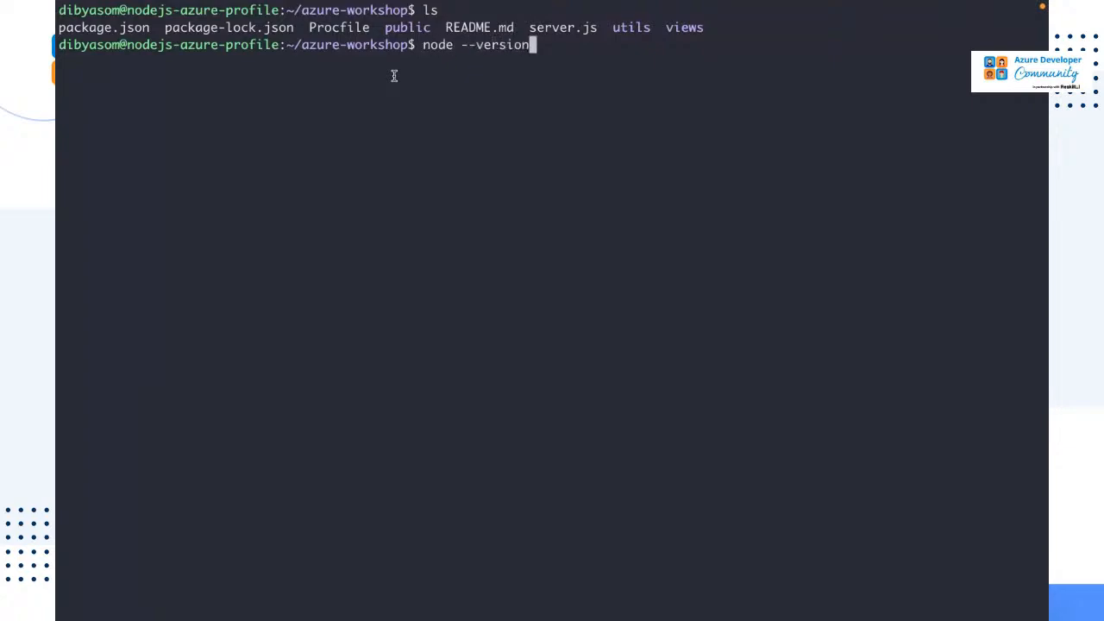
key("Return")
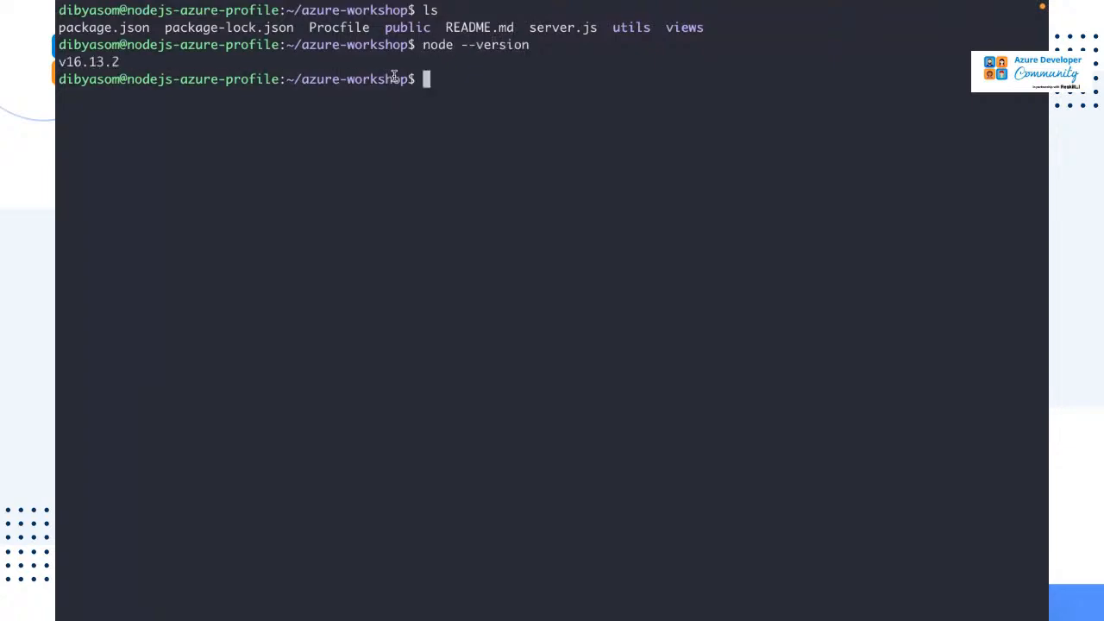
double_click(70, 63)
left_click(165, 156)
type("npm --version")
key("Return")
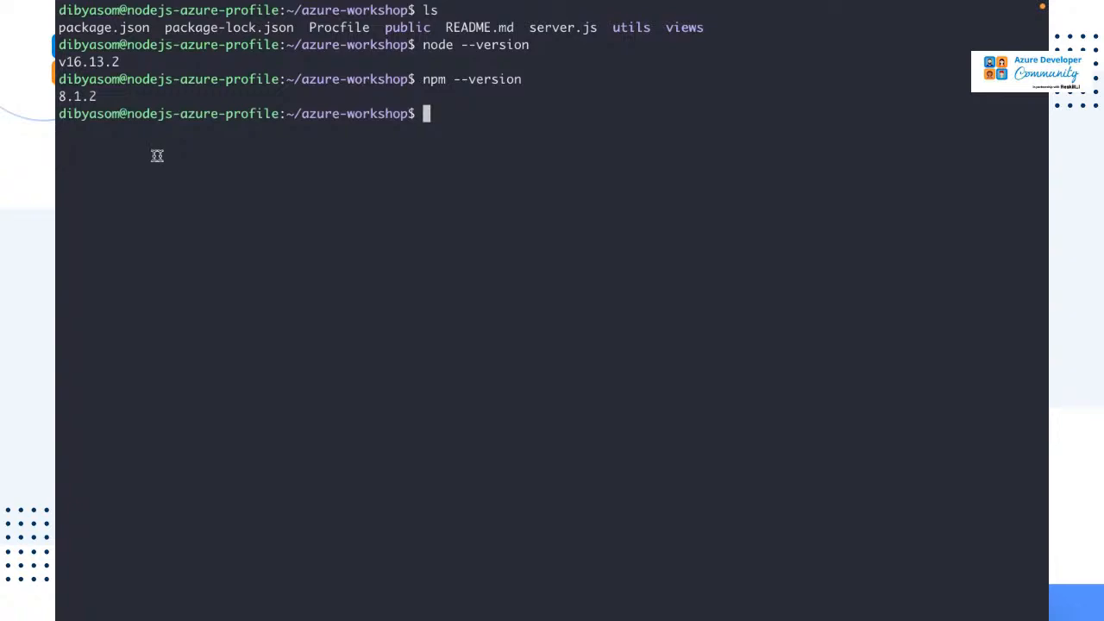
double_click(427, 78)
left_click(424, 79)
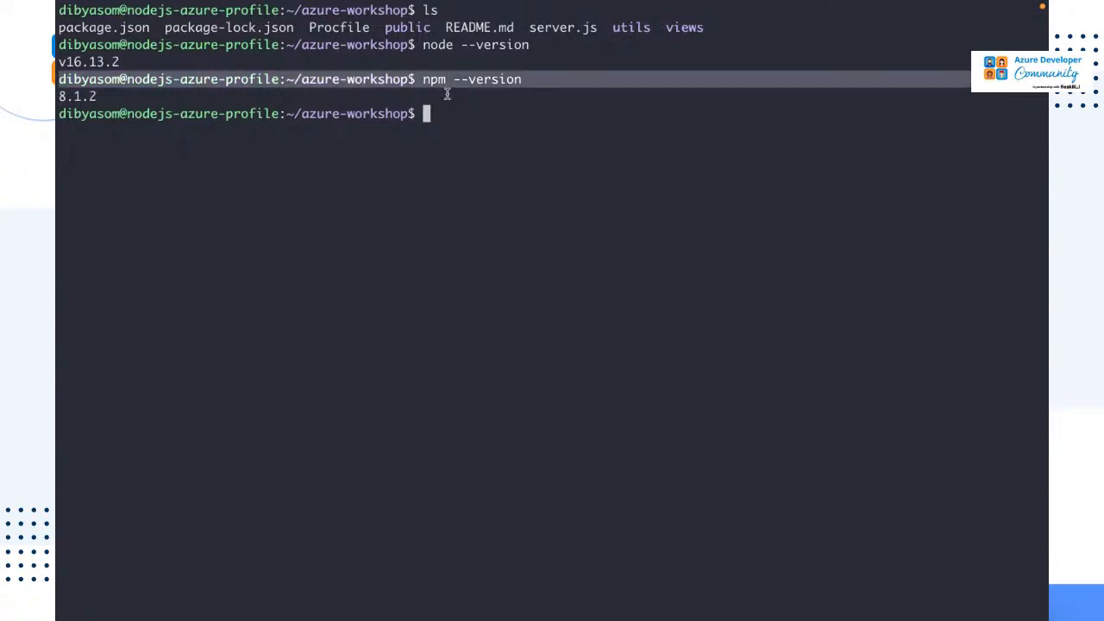
- Install the project's locked dependencies by running npm ci in the azure-workshop directory
left_click(466, 120)
type("npm ")
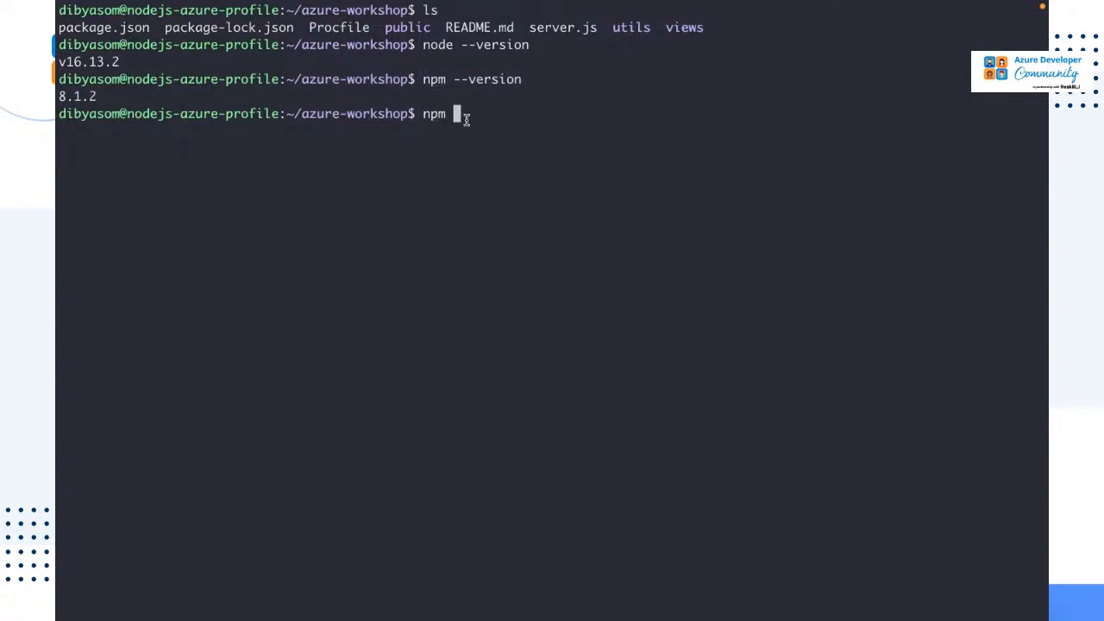
type("ci")
key("Return")
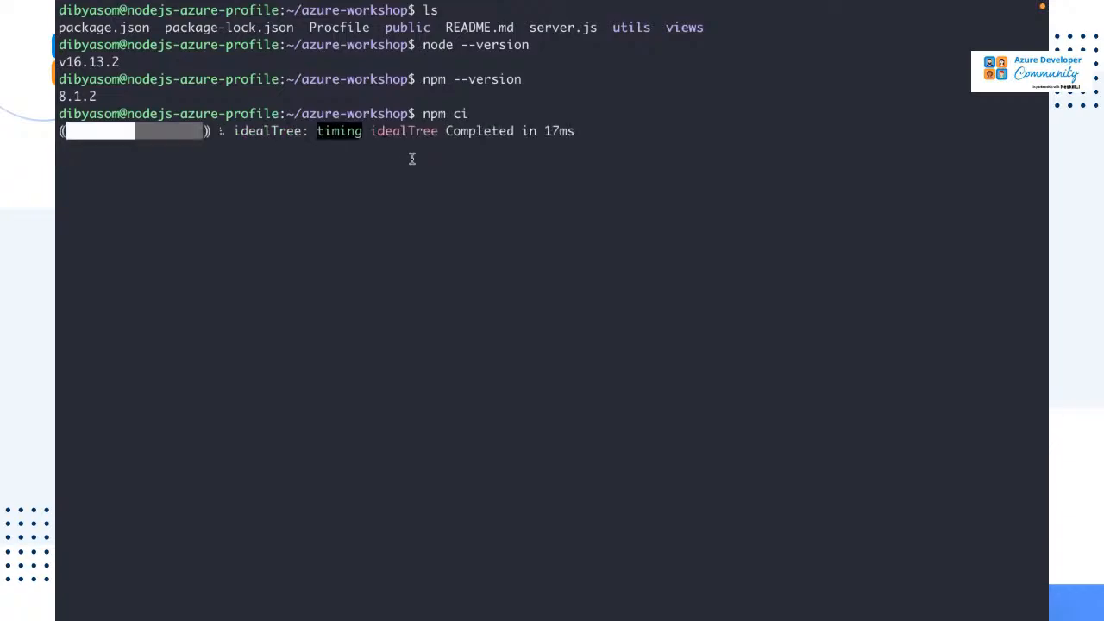
left_click_drag(468, 114, 427, 130)
- Switch to Visual Studio Code, open package.json, and examine the packages in its dependencies block
key("ctrl+Right")
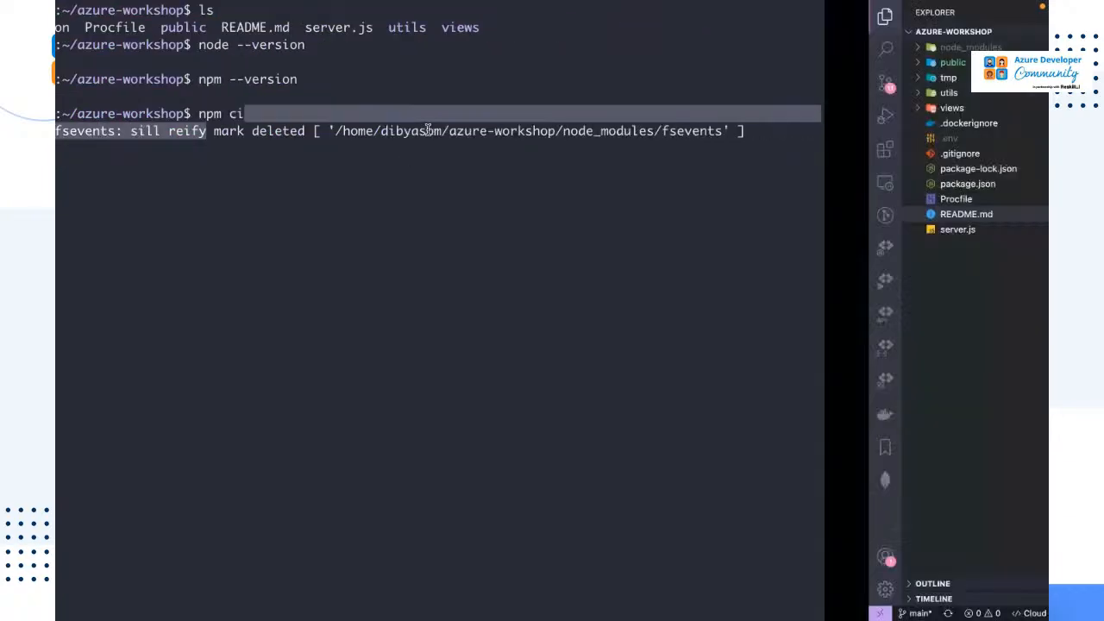
left_click(153, 183)
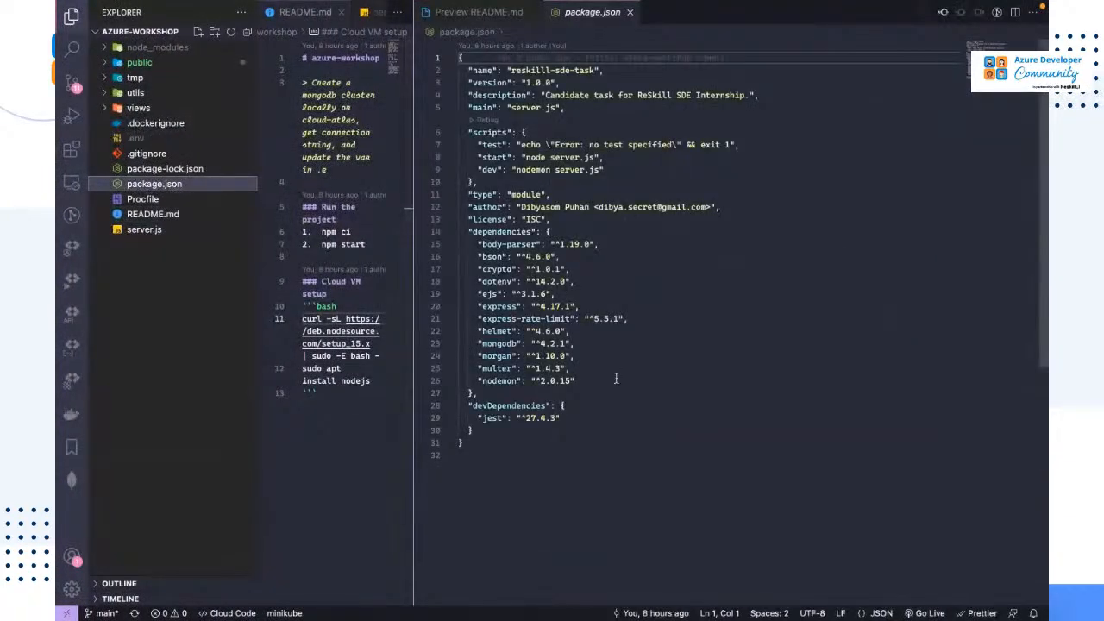
left_click(589, 384)
left_click_drag(590, 384, 425, 249)
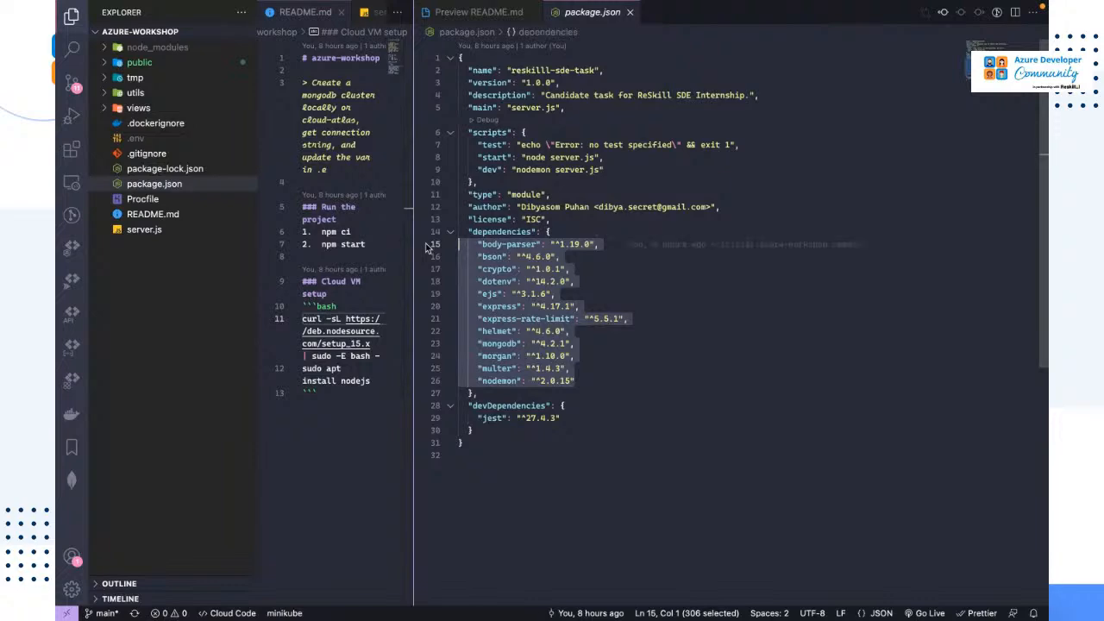
- Return to the virtual machine's terminal, try to launch the project with npm start, and examine the MONGO line in its output
key("ctrl+Left")
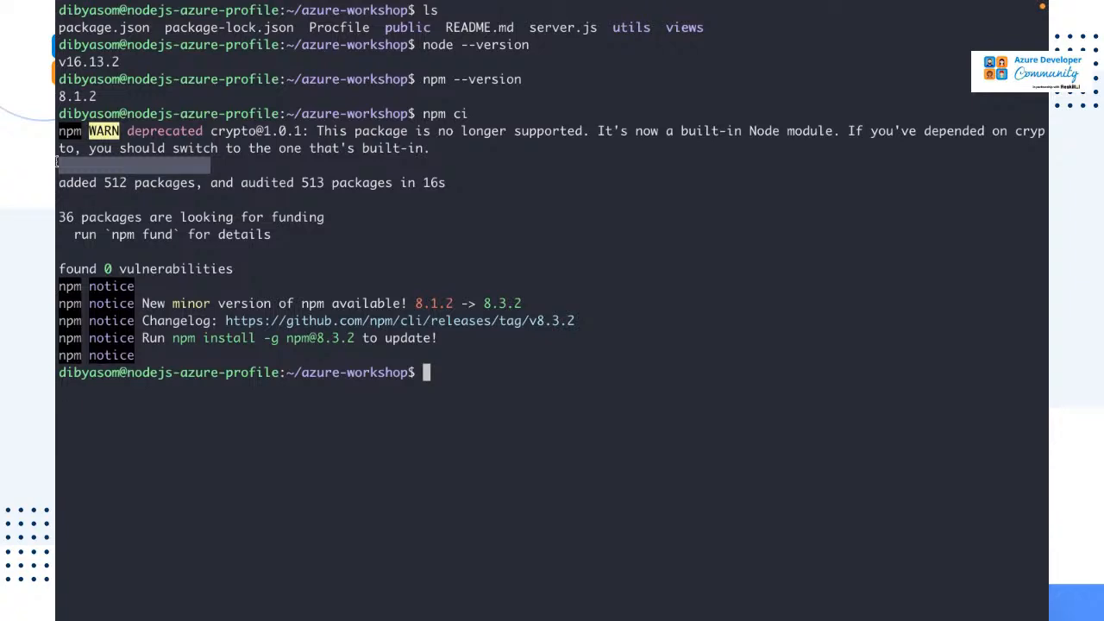
type("npm ")
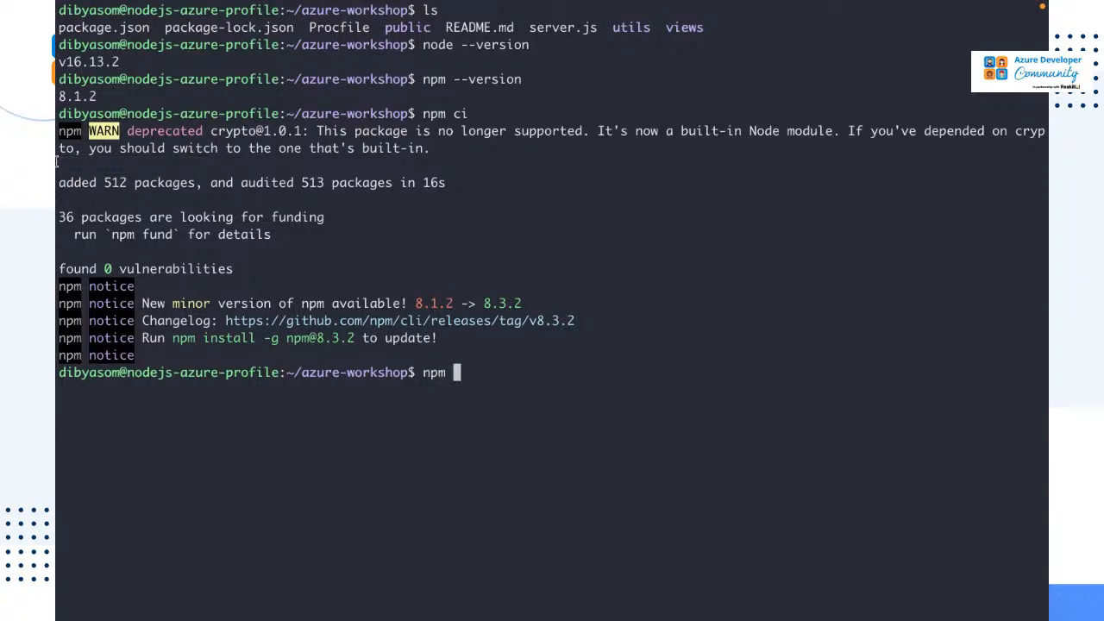
type("start")
key("Return")
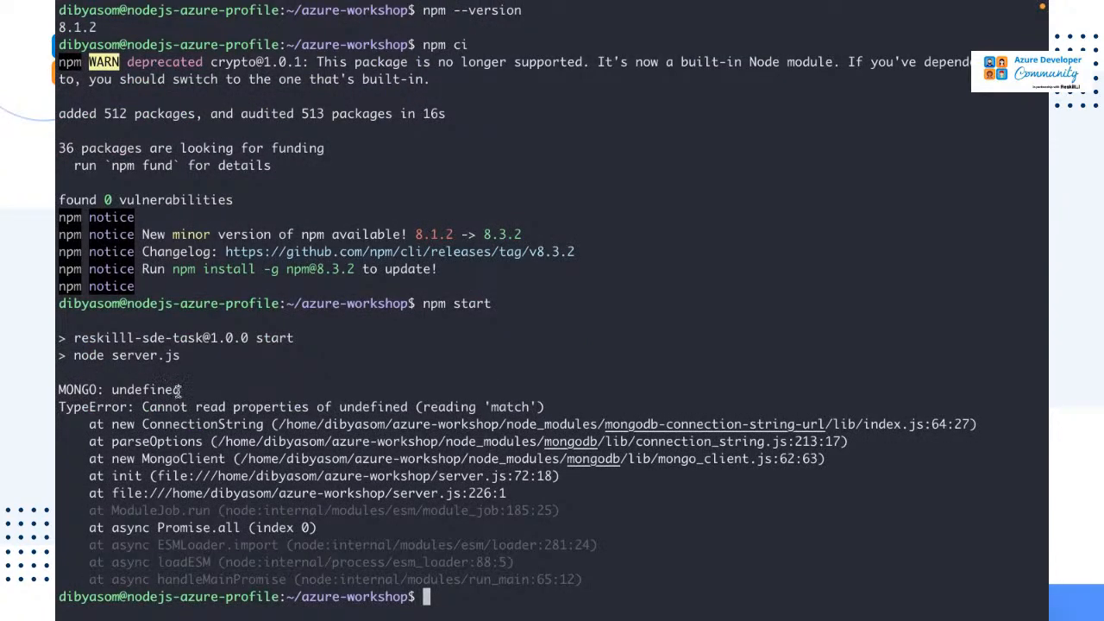
left_click_drag(181, 392, 57, 382)
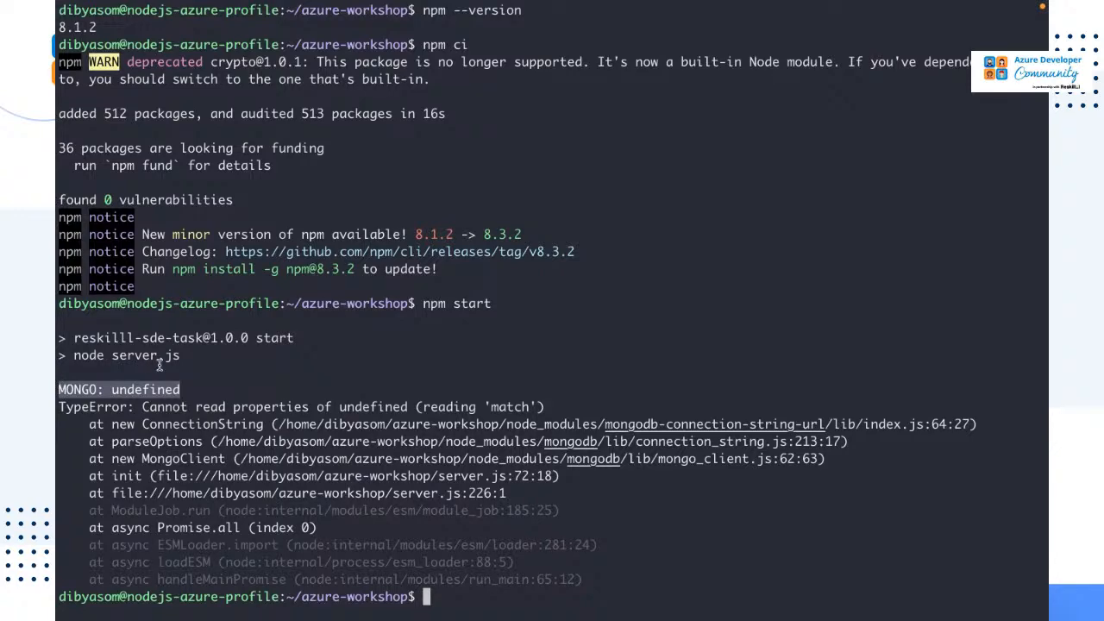
- Switch to the project in Visual Studio Code and close package.json and the README.md preview
key("ctrl+Right")
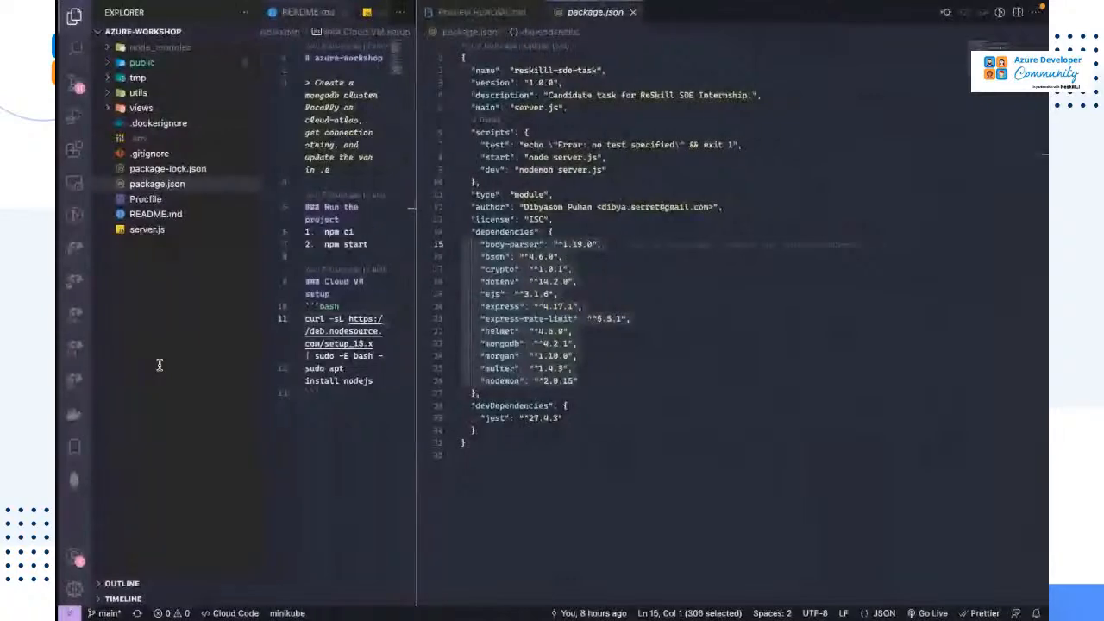
key("super+w")
key("super+w")
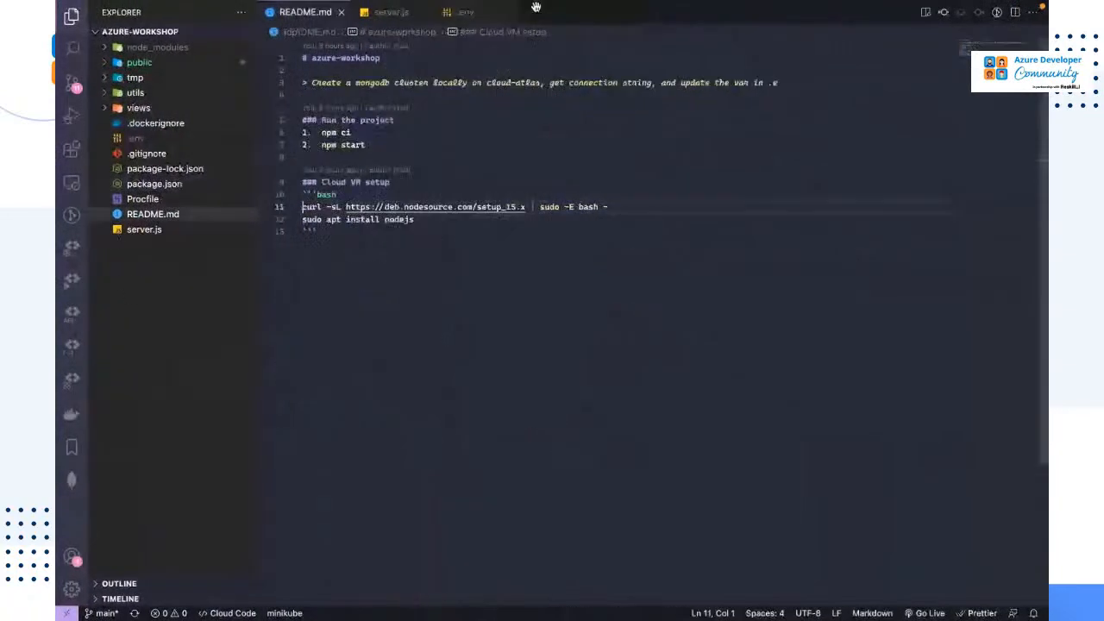
- Open the project's .env file and examine the MONGODB_CNXN_STR variable name and the connection string assigned to it
left_click(149, 229)
left_click(155, 140)
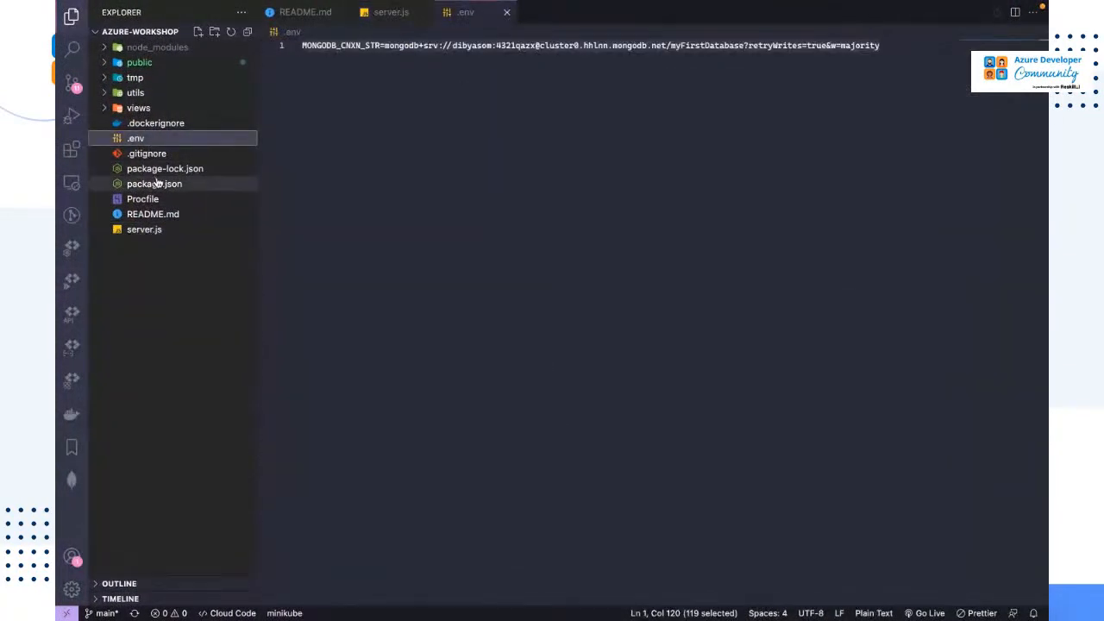
left_click(385, 45)
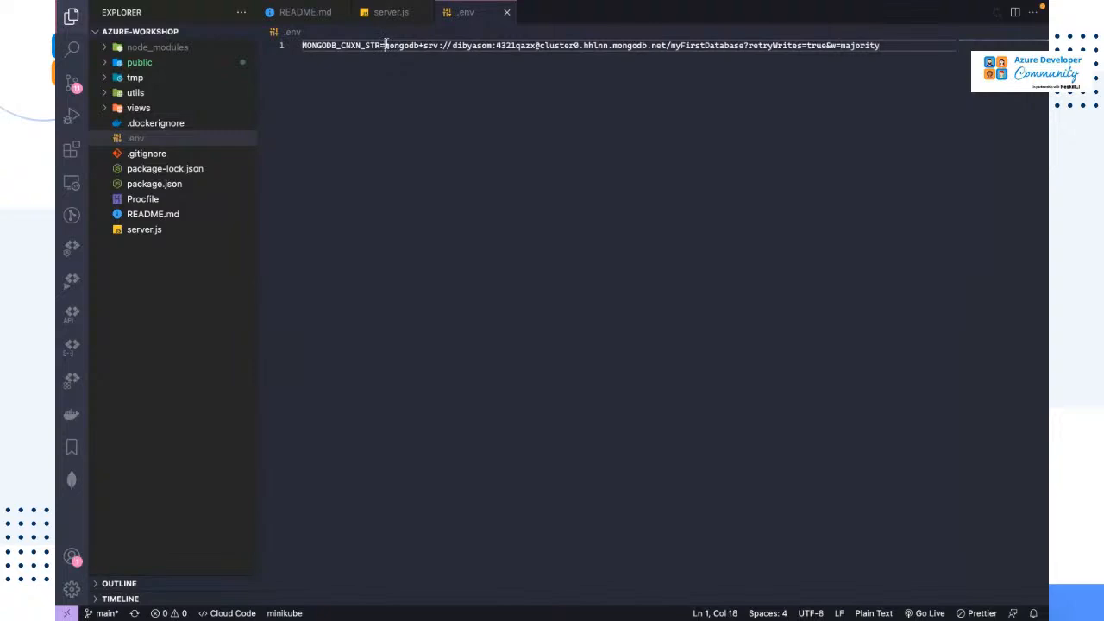
mouse_move(385, 45)
left_mouse_down()
mouse_move(821, 50)
mouse_move(698, 32)
mouse_move(383, 49)
left_mouse_up()
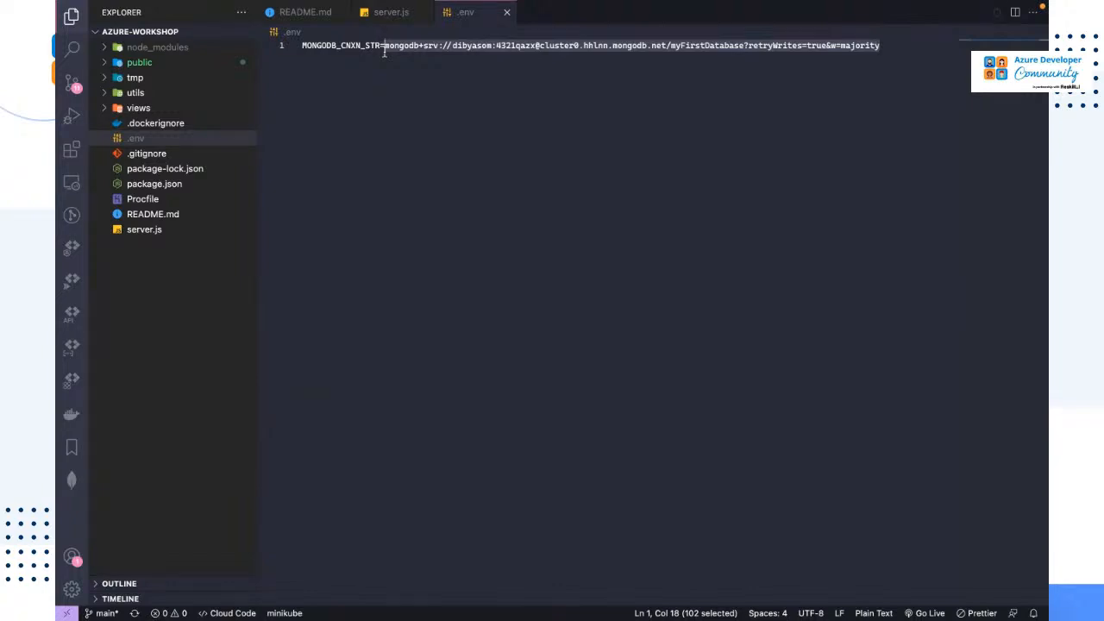
left_click(397, 103)
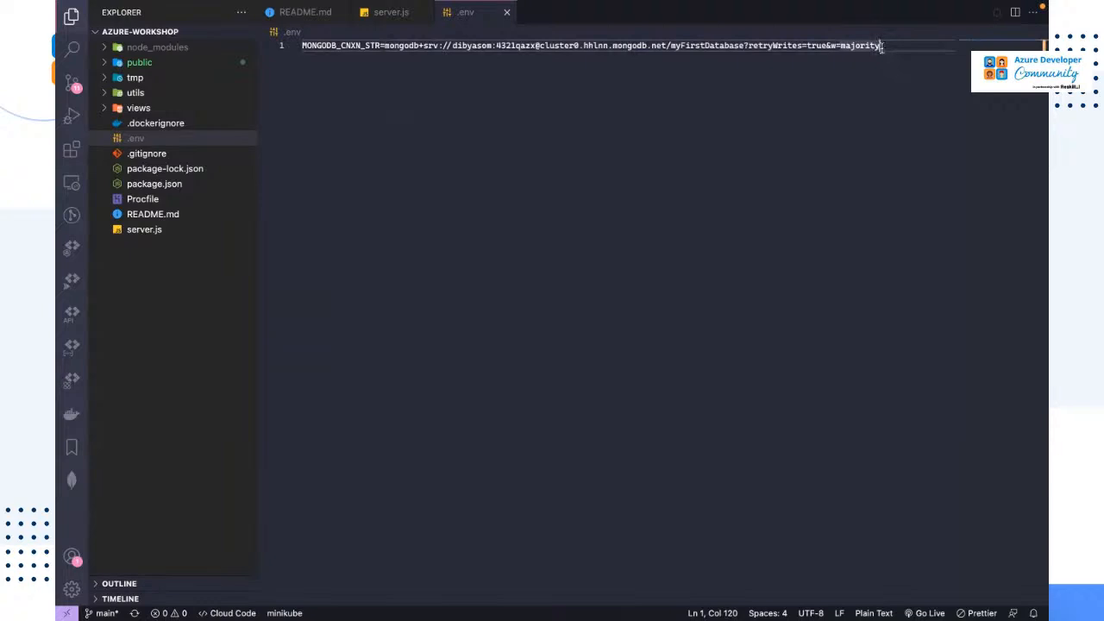
left_click_drag(881, 49, 384, 51)
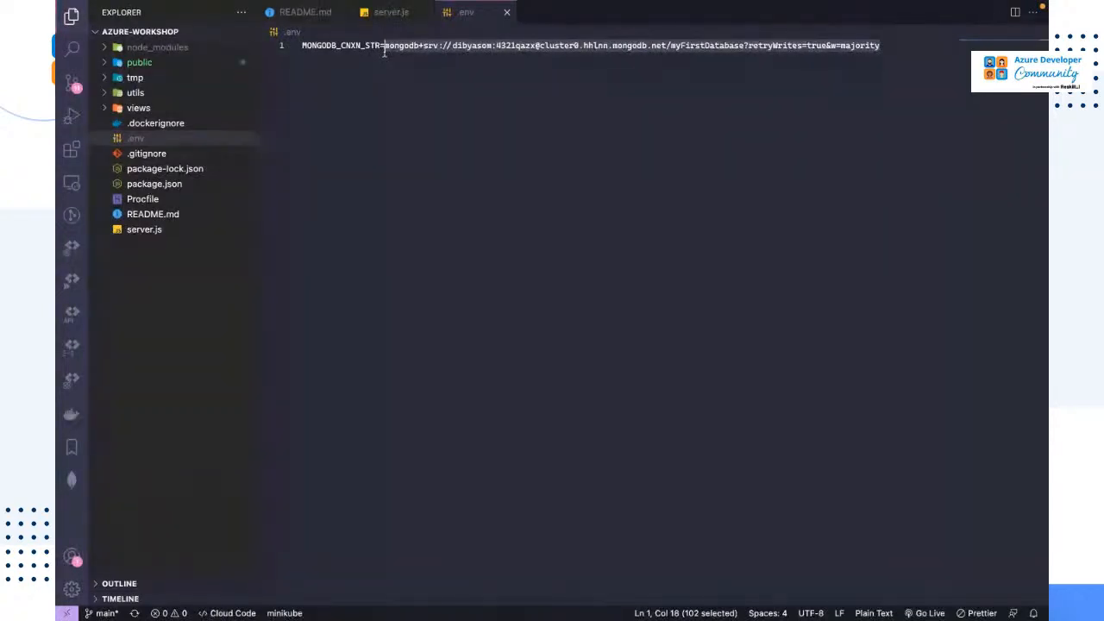
left_click(384, 121)
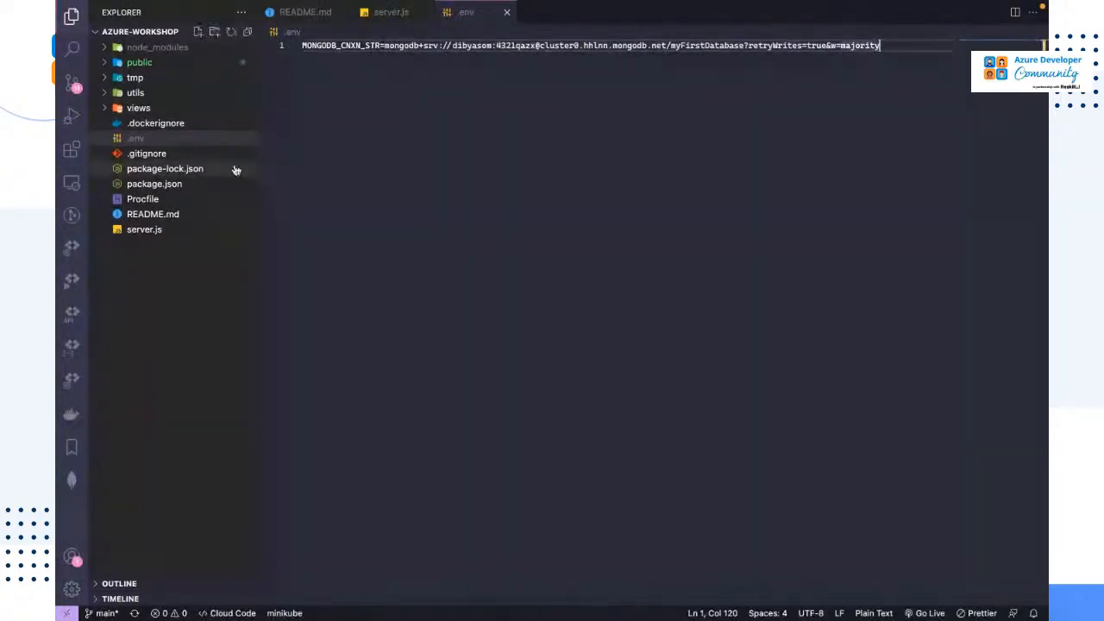
left_click(210, 230)
left_click(204, 139)
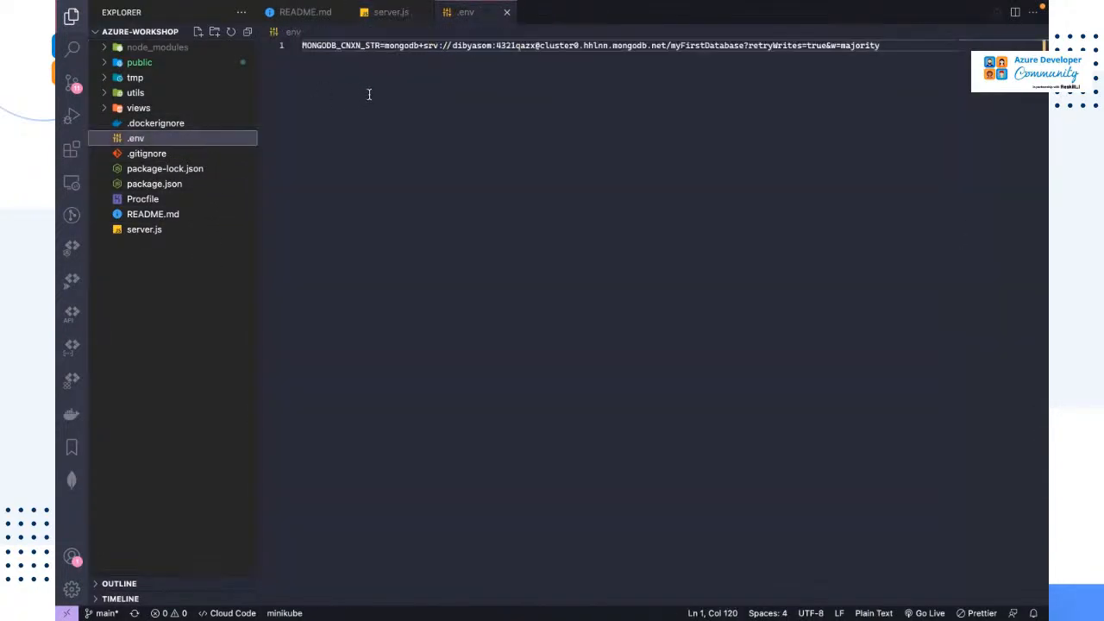
left_click_drag(384, 45, 845, 38)
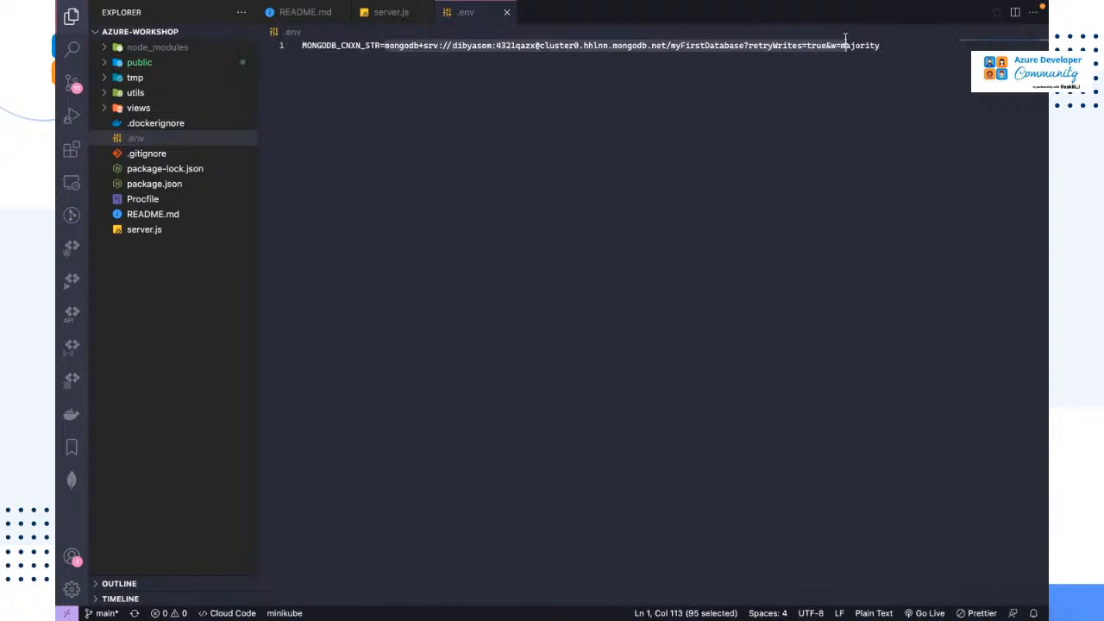
key("shift+Right")
key("shift+Right")
key("shift+Right")
key("shift+Right")
key("shift+Right")
key("shift+Right")
key("shift+Right")
left_click(637, 232)
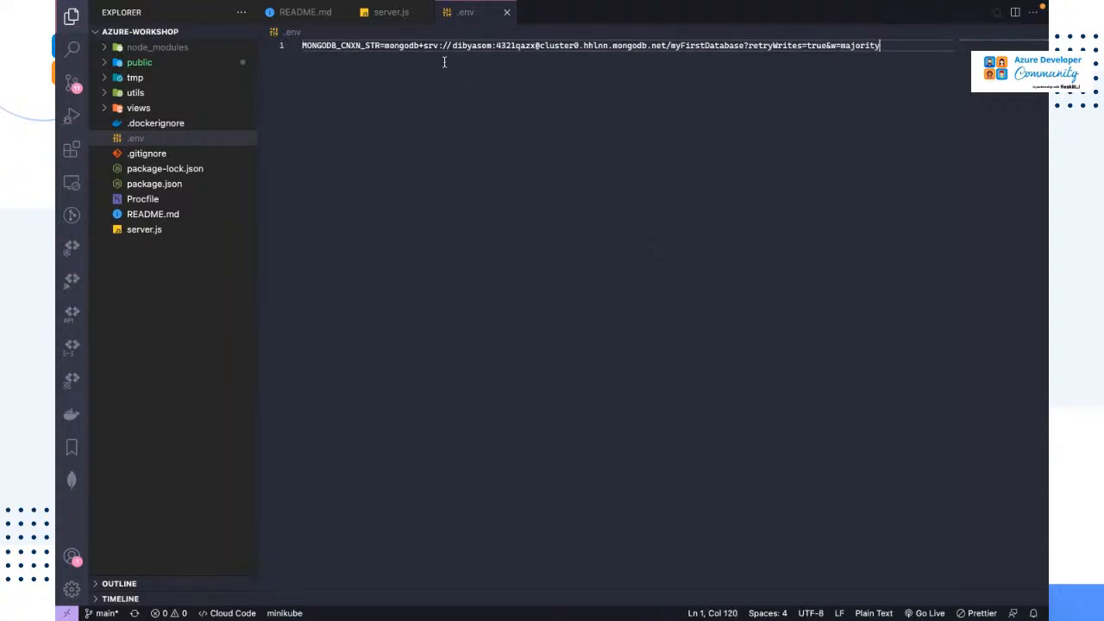
left_click_drag(399, 54, 383, 49)
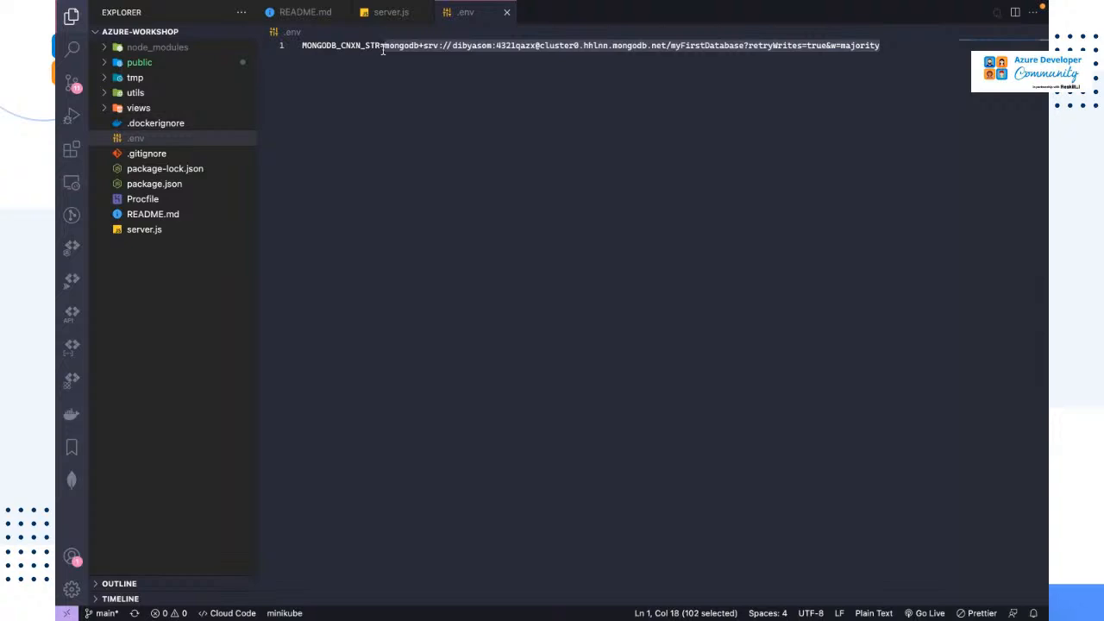
left_click(376, 181)
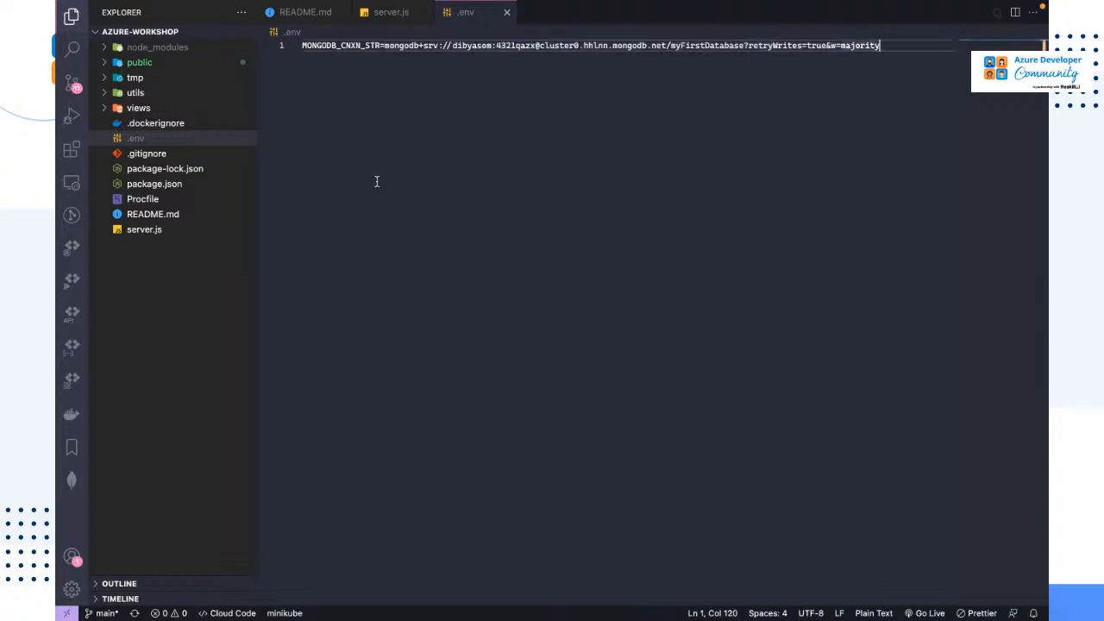
left_click(384, 47)
key("shift+Home")
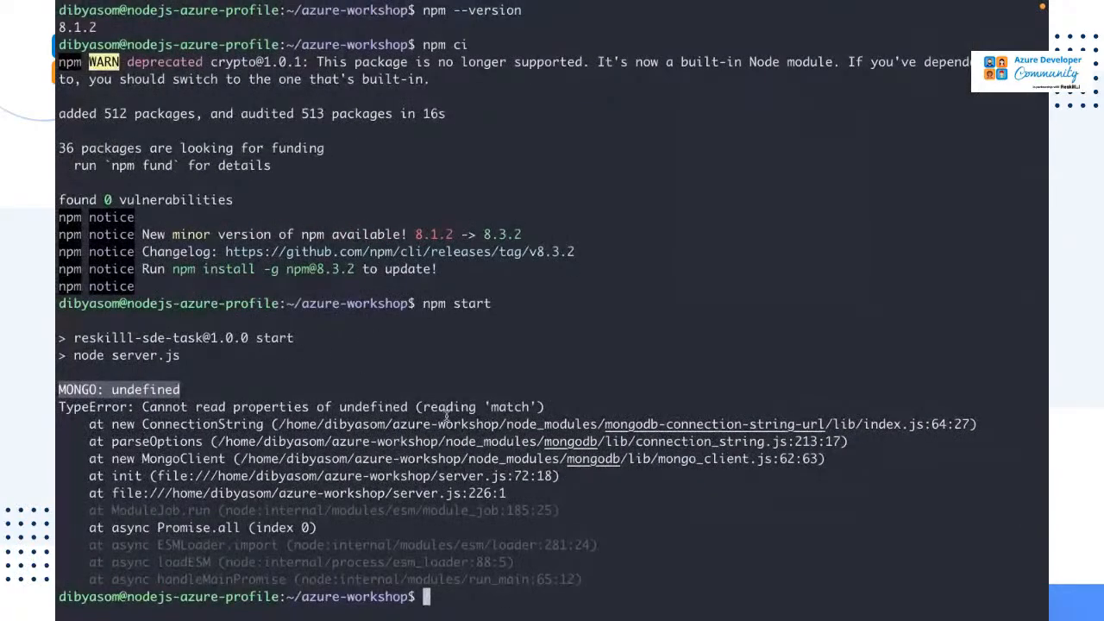
- Switch to the virtual machine's terminal, create an empty .env file in azure-workshop, and open it in nano
left_click(737, 525)
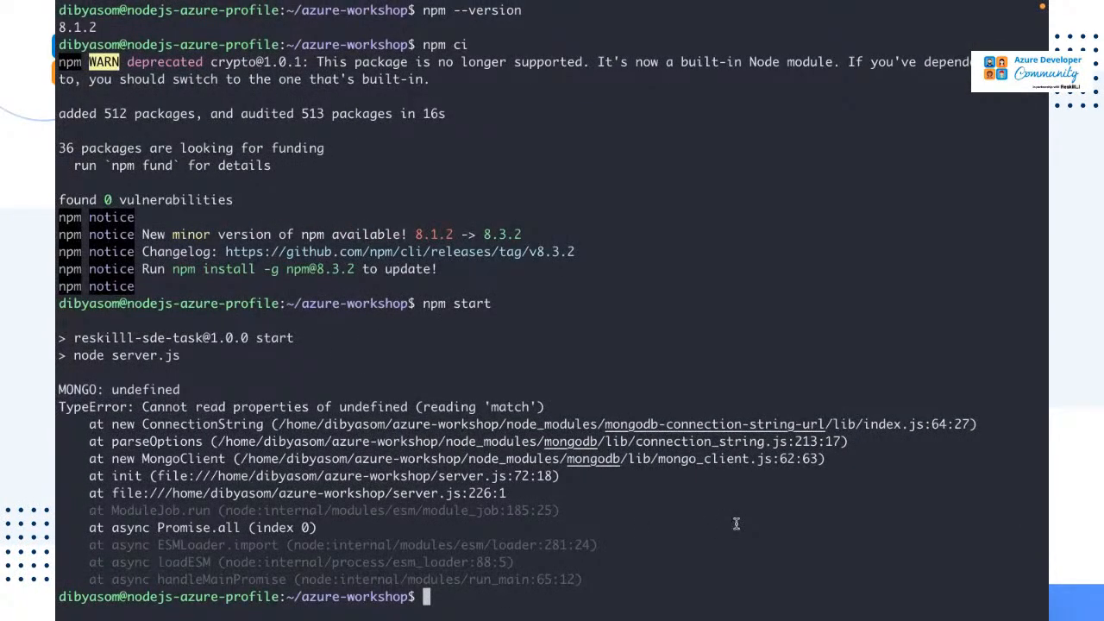
key("ctrl+l")
type("touch ")
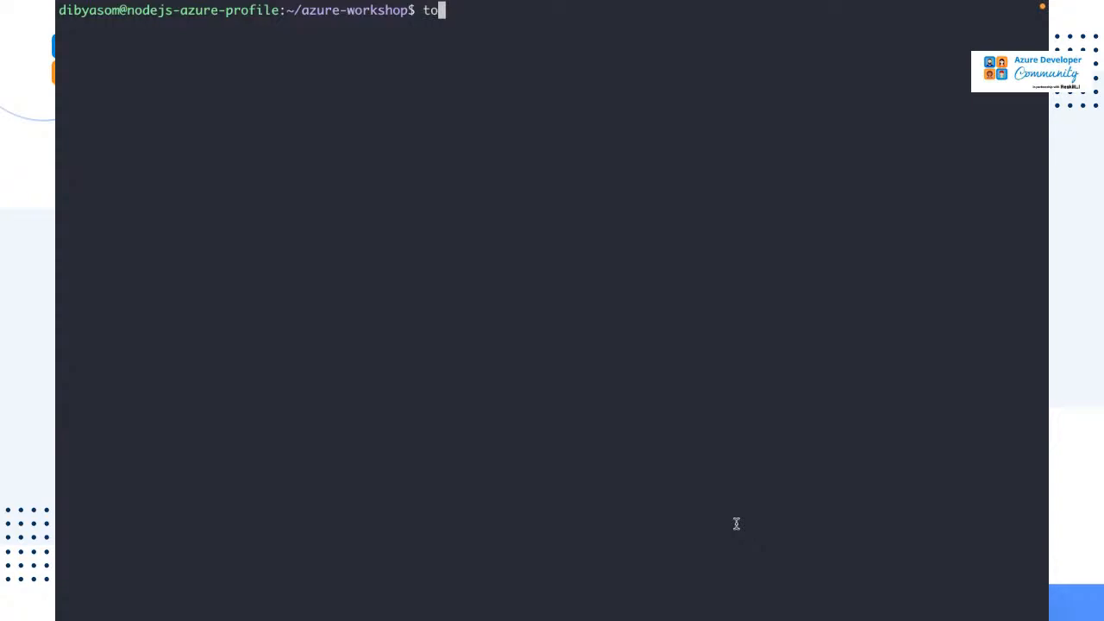
type(".env")
key("Return")
type("nano .enb")
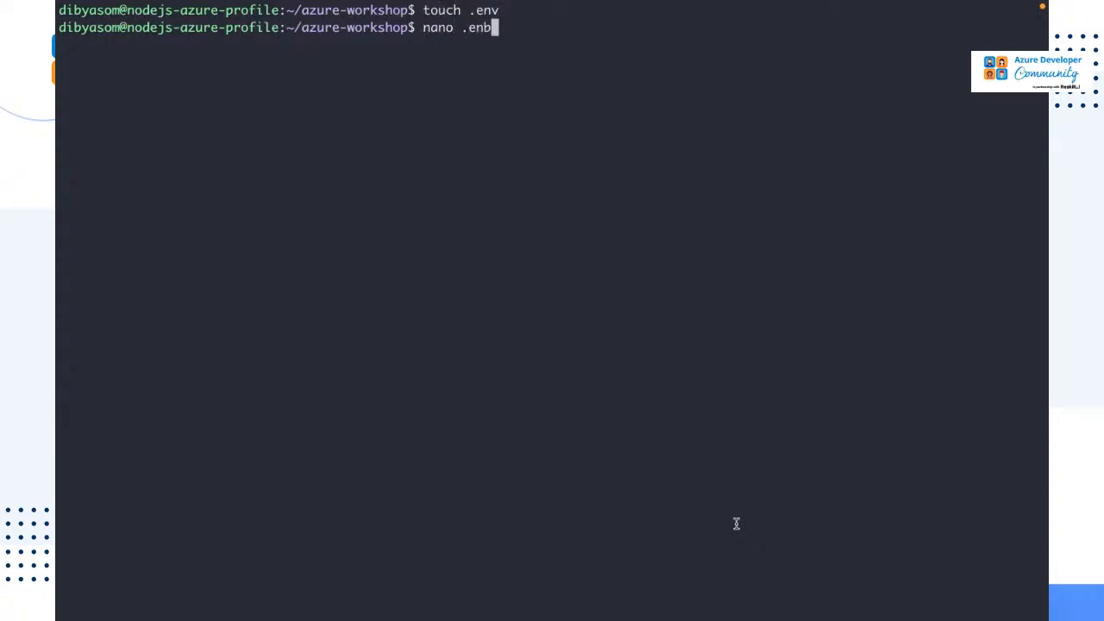
key("BackSpace")
type("v")
key("Return")
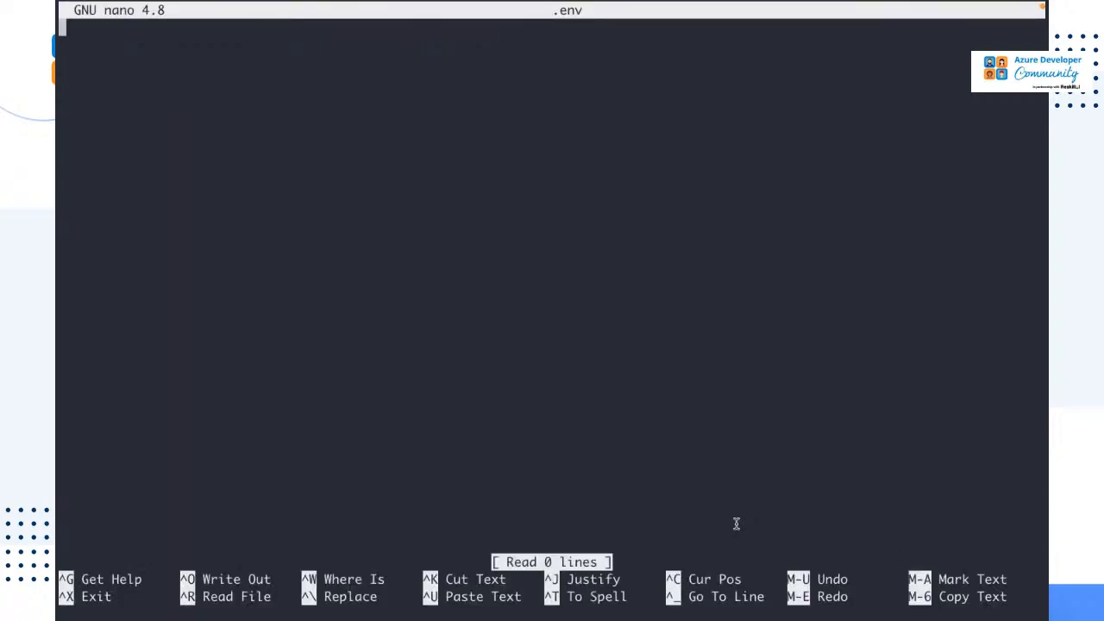
- Paste the MONGODB_CNXN_STR line with the MongoDB connection string, including its credentials, into .env on the virtual machine
key("ctrl+Right")
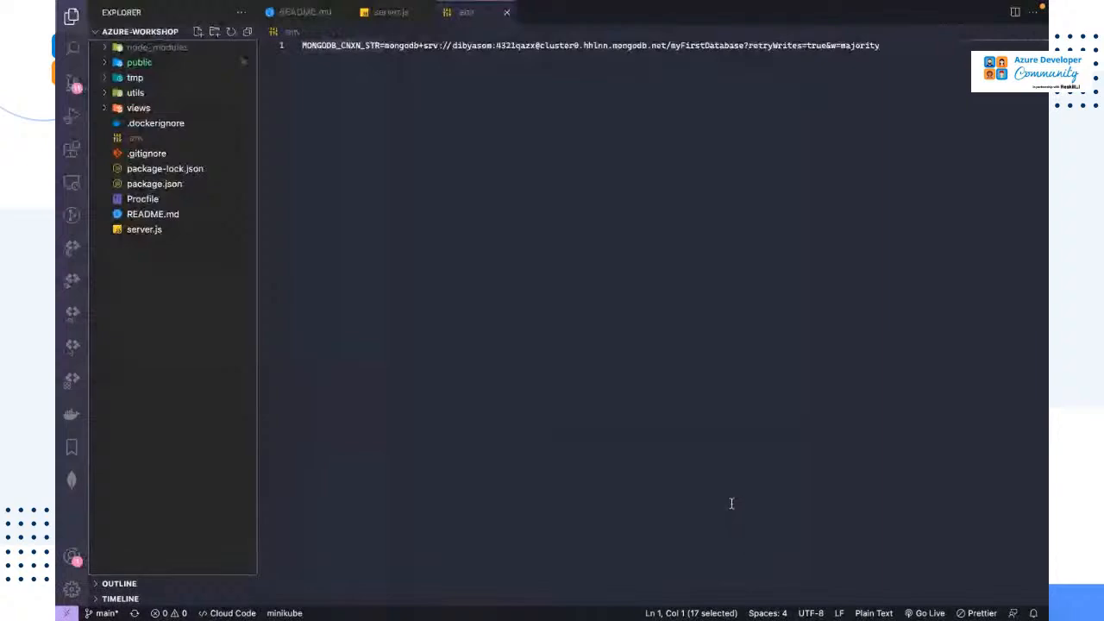
key("ctrl+Left")
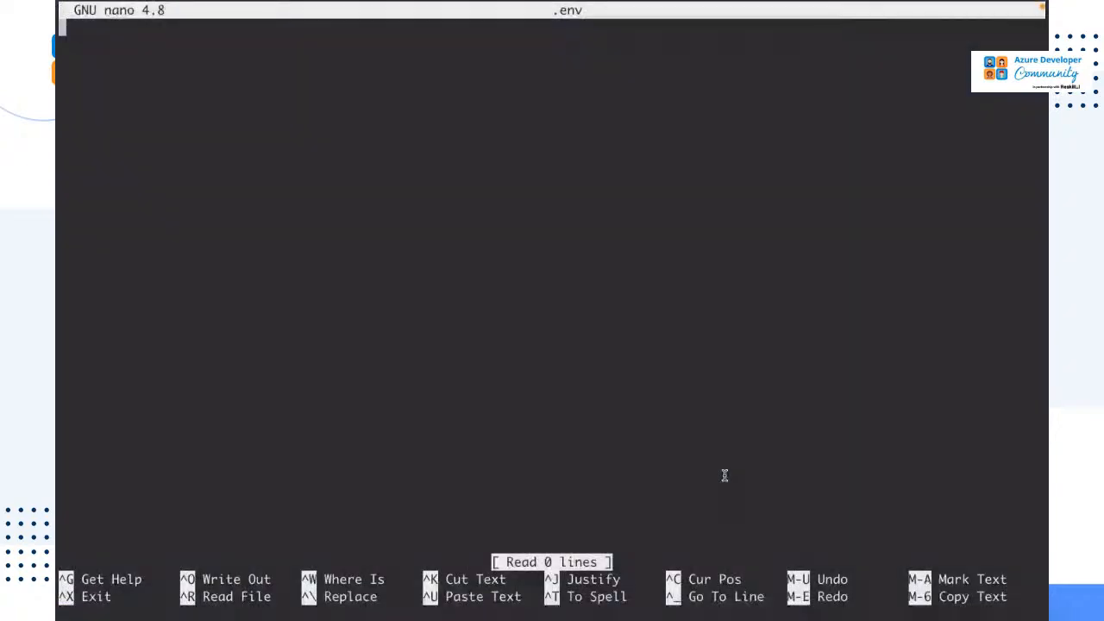
key("super+v")
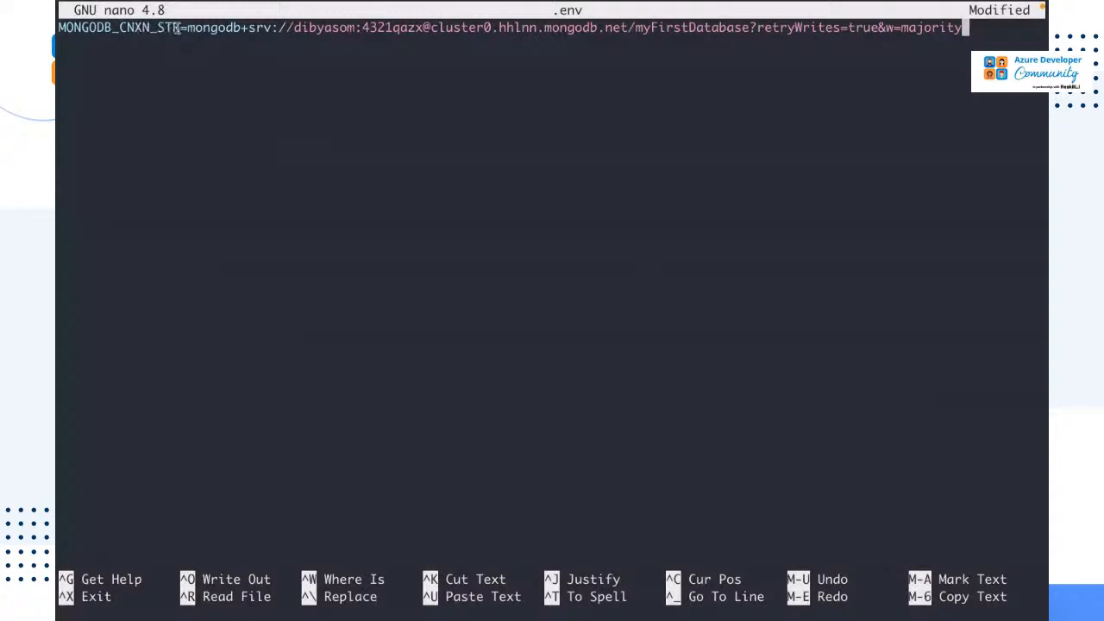
left_click_drag(180, 28, 57, 27)
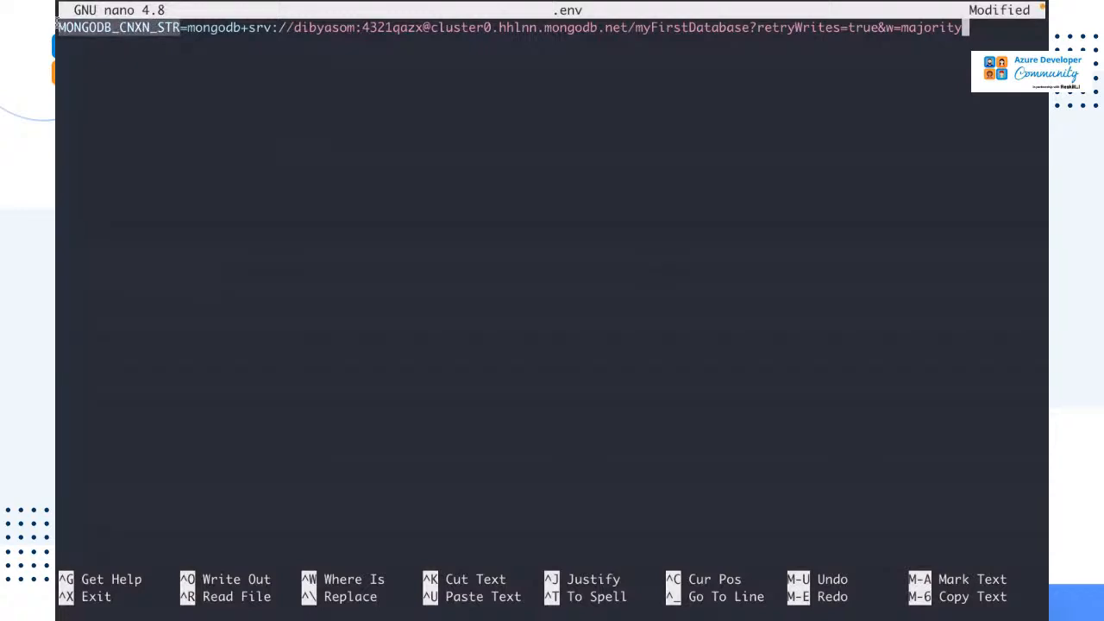
left_click(158, 69)
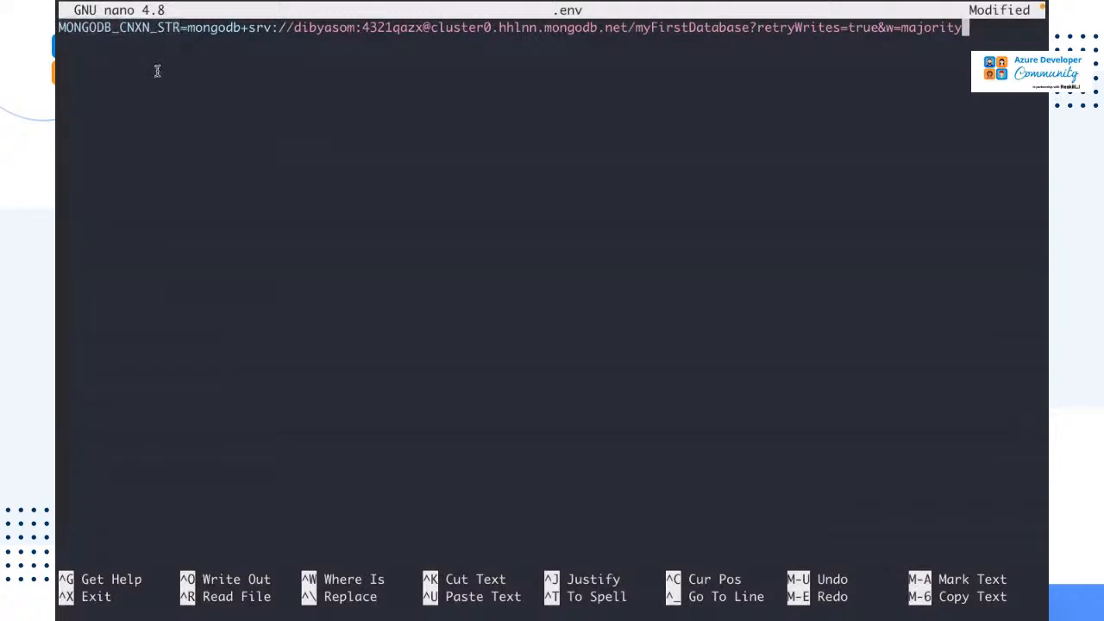
left_click_drag(186, 28, 615, 27)
left_click_drag(961, 34, 544, 45)
left_click(543, 46)
- Save the .env file under its current name and exit nano
key("ctrl+o")
key("Return")
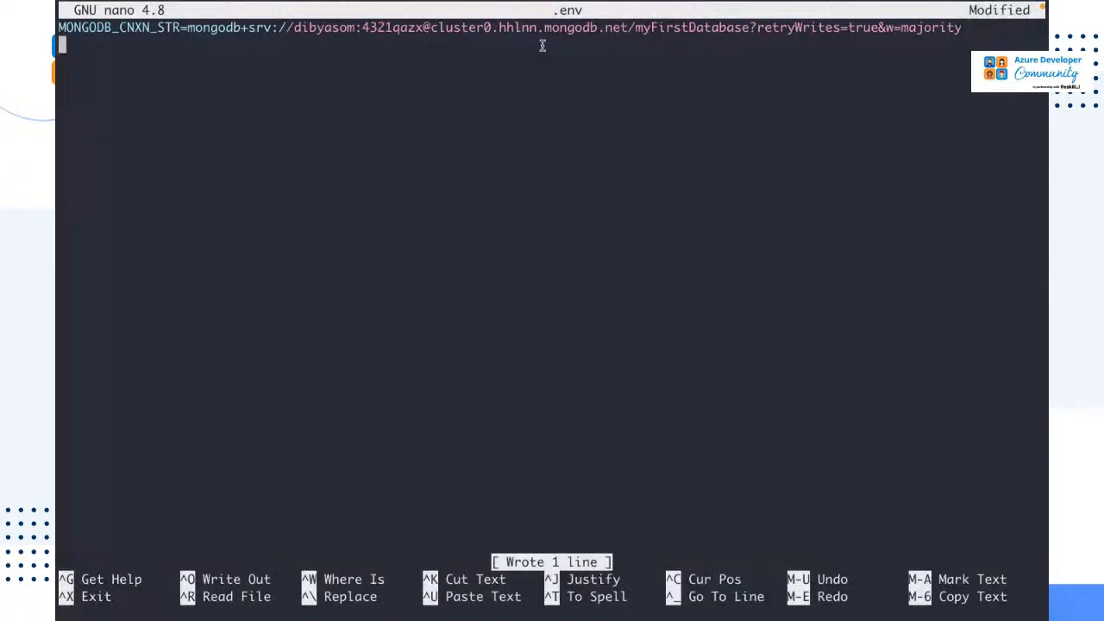
key("ctrl+x")
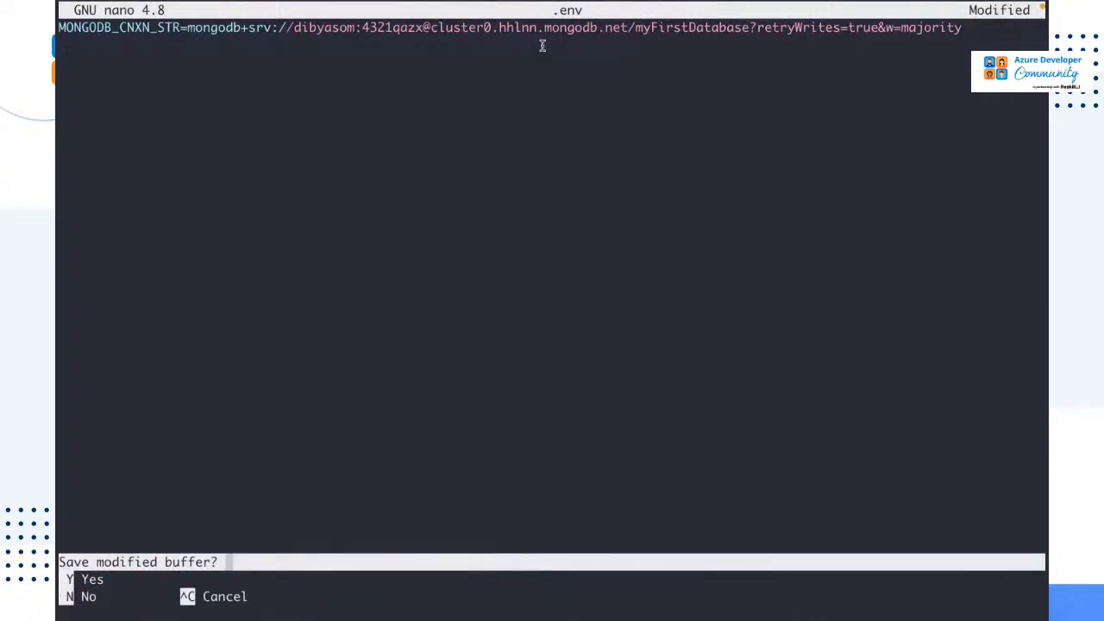
key("y")
key("Return")
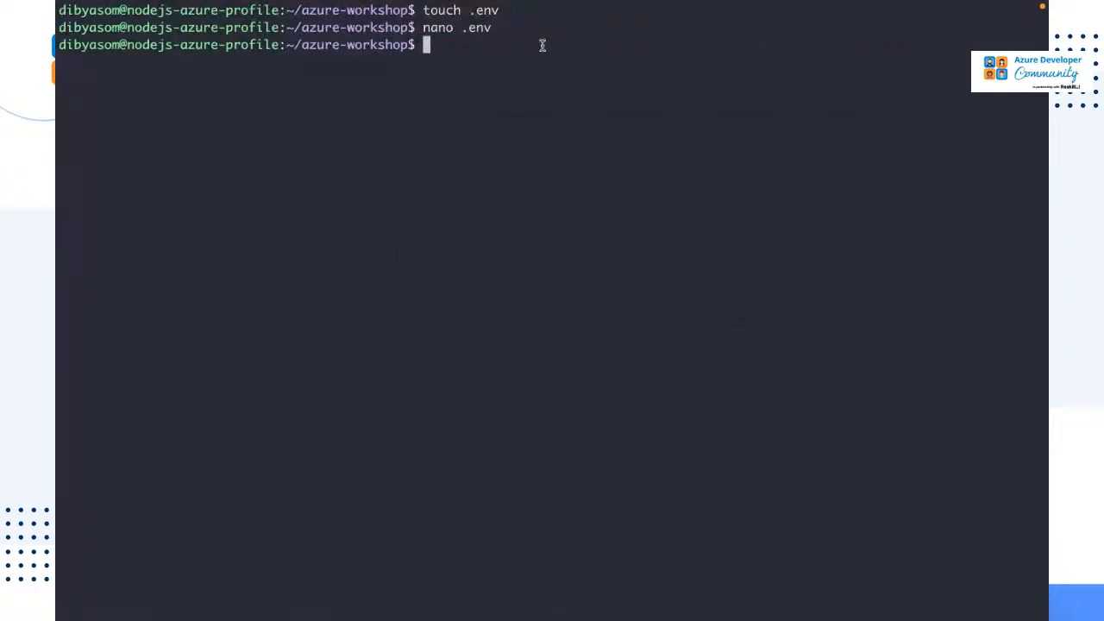
- Print the contents of .env with cat and check the MONGODB_CNXN_STR line
type("cat .ev")
key("Return")
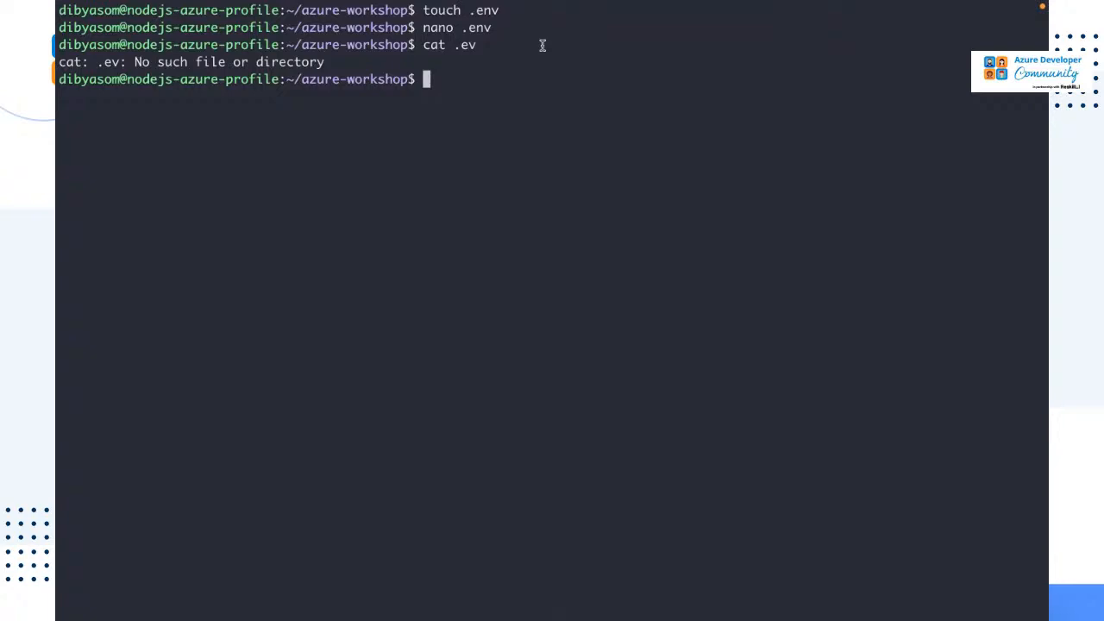
key("Up")
key("BackSpace")
type("nv")
key("Return")
triple_click(268, 101)
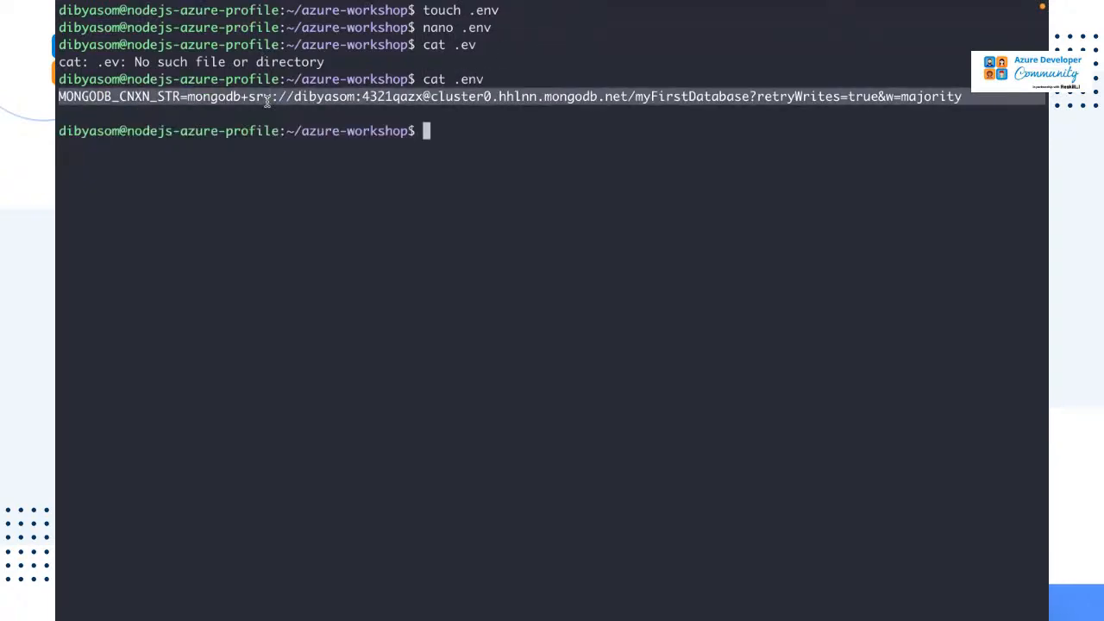
left_click(380, 141)
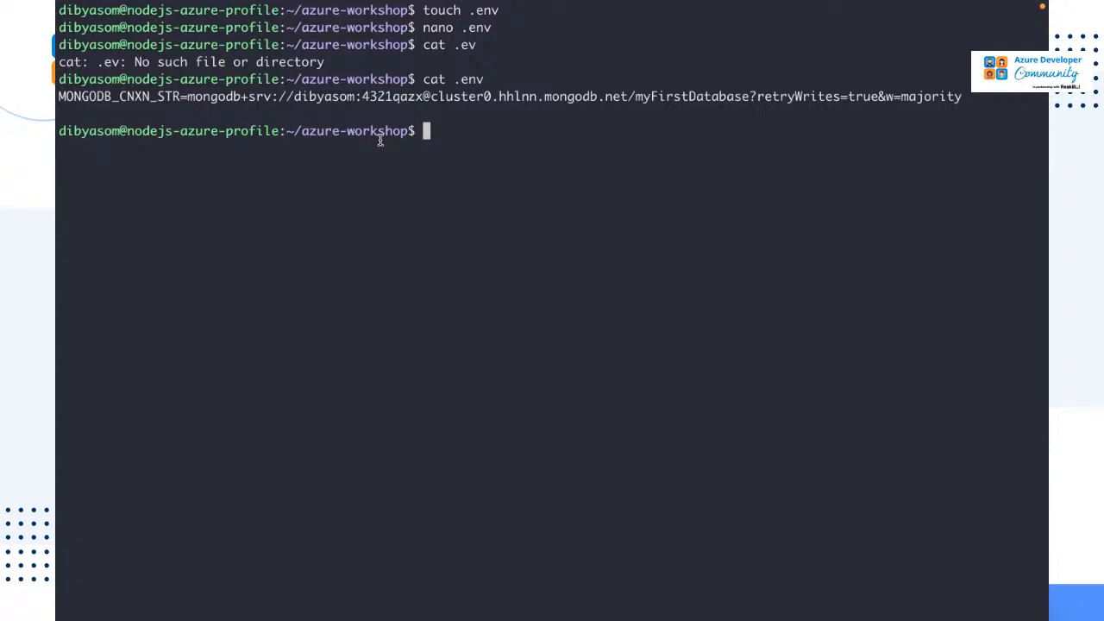
- Clear the terminal, launch the project with npm start, and check the output below the MONGO line
key("ctrl+l")
type("npm ")
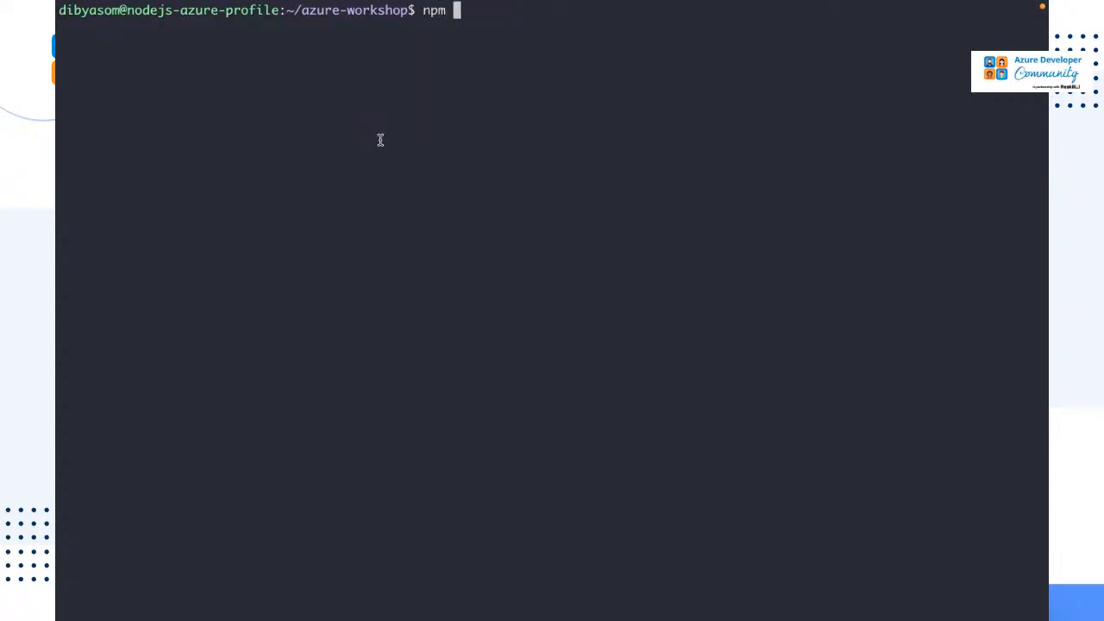
type("start")
key("Return")
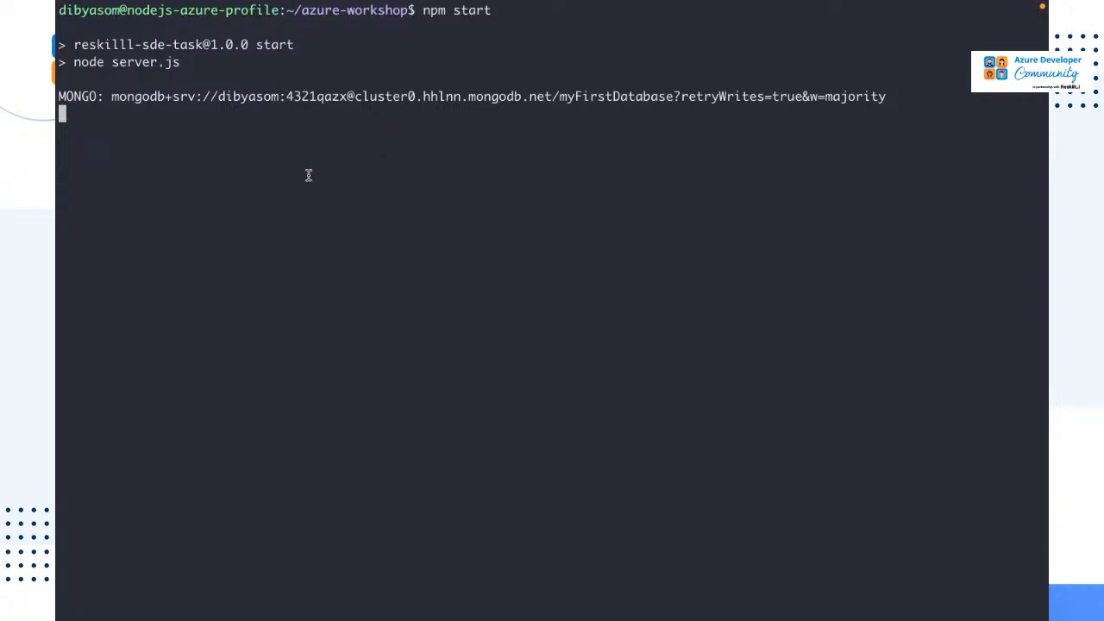
left_click_drag(222, 148, 59, 115)
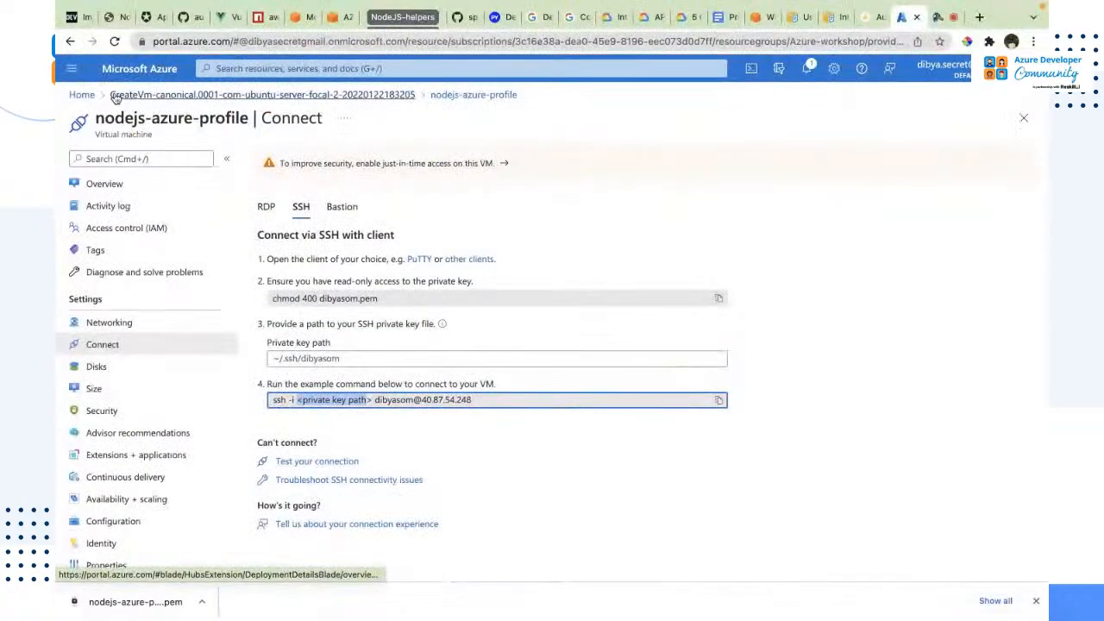
- Switch to the Azure portal in the browser, open the nodejs-azure-profile virtual machine's overview, and examine its networking properties
left_click(115, 97)
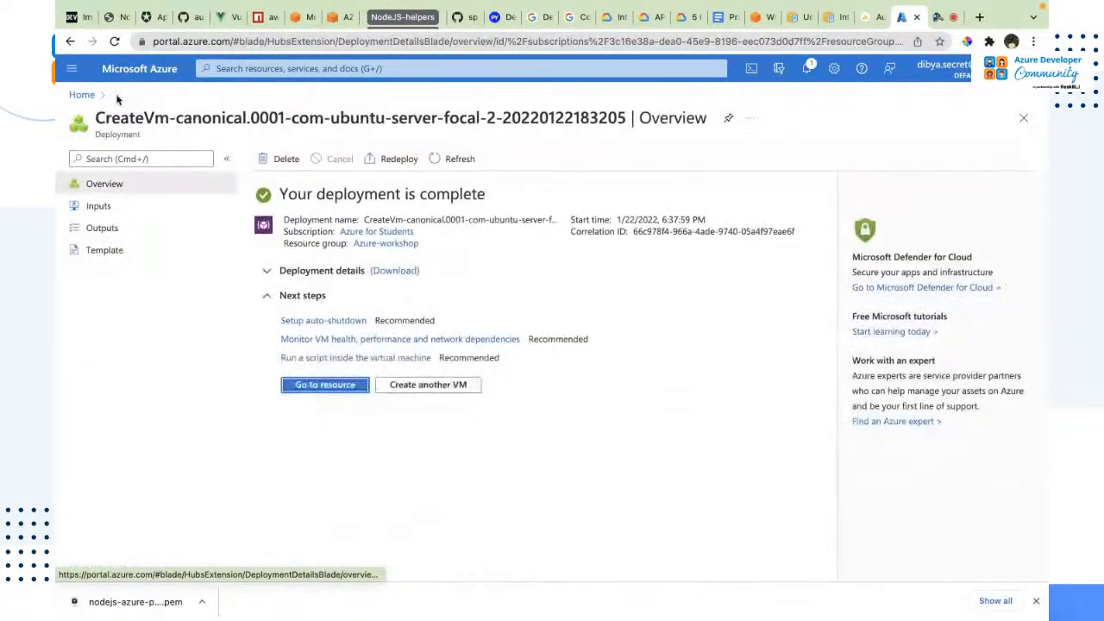
left_click(82, 95)
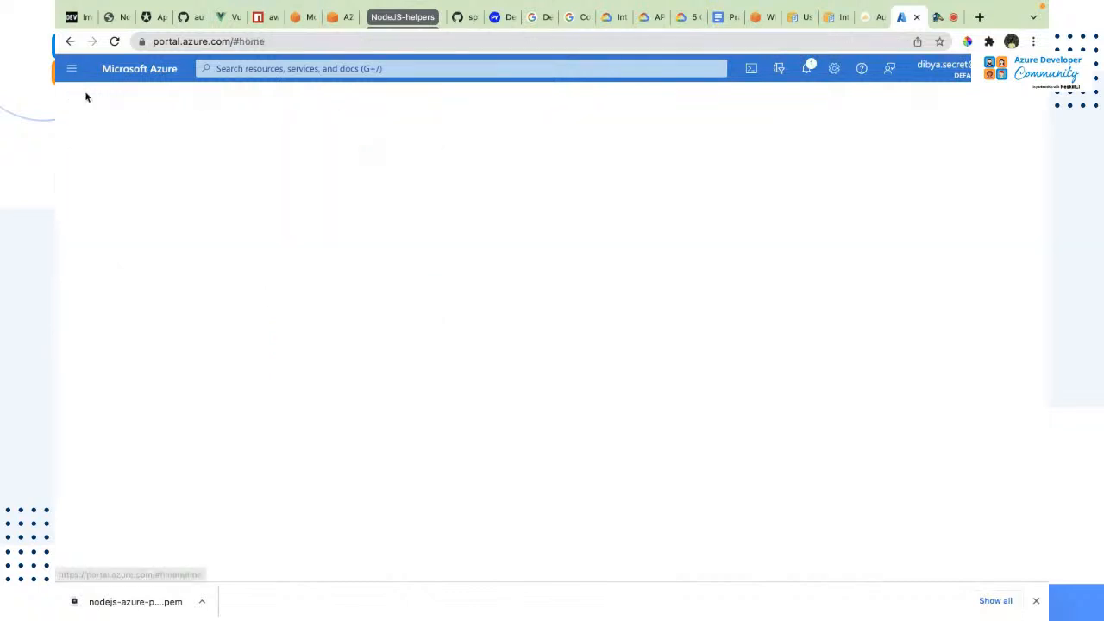
left_click(298, 159)
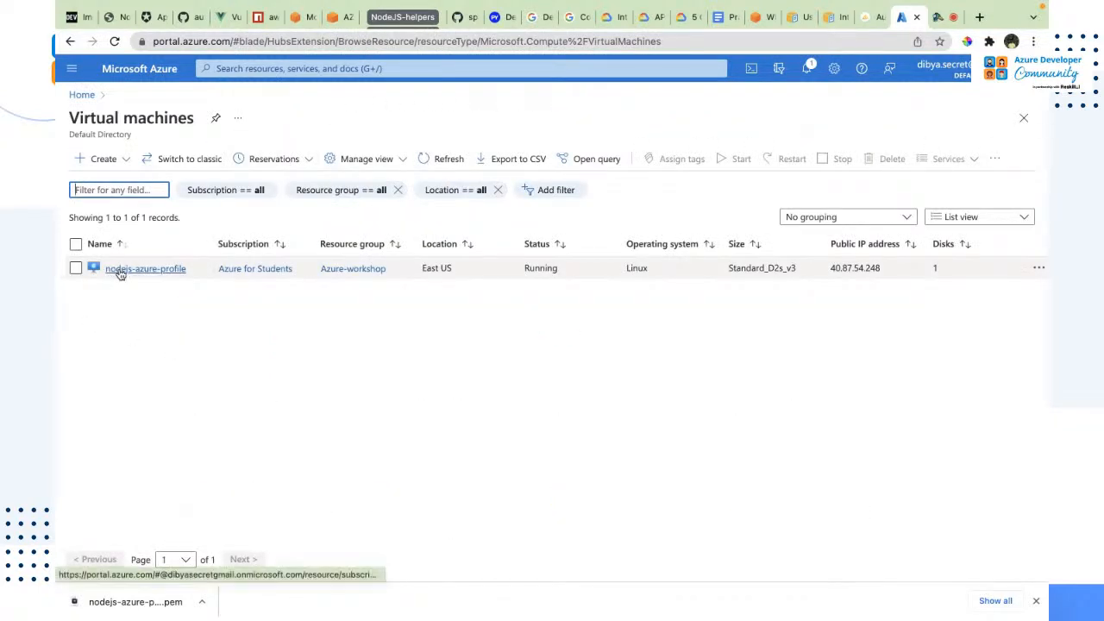
left_click(118, 270)
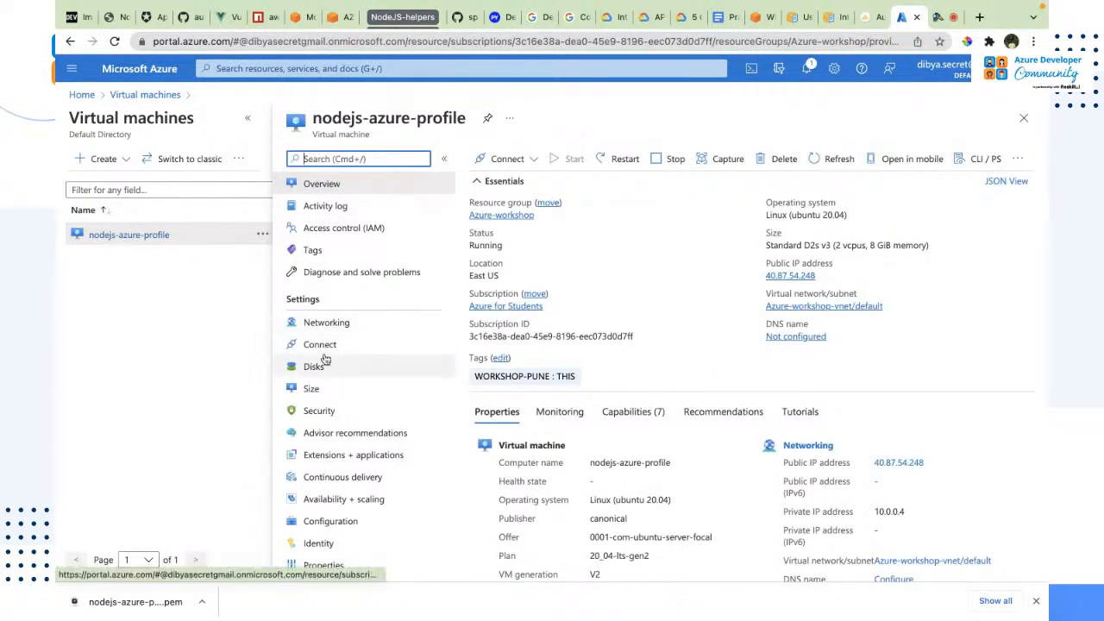
scroll(323, 360, "down", 1)
scroll(716, 436, "down", 1)
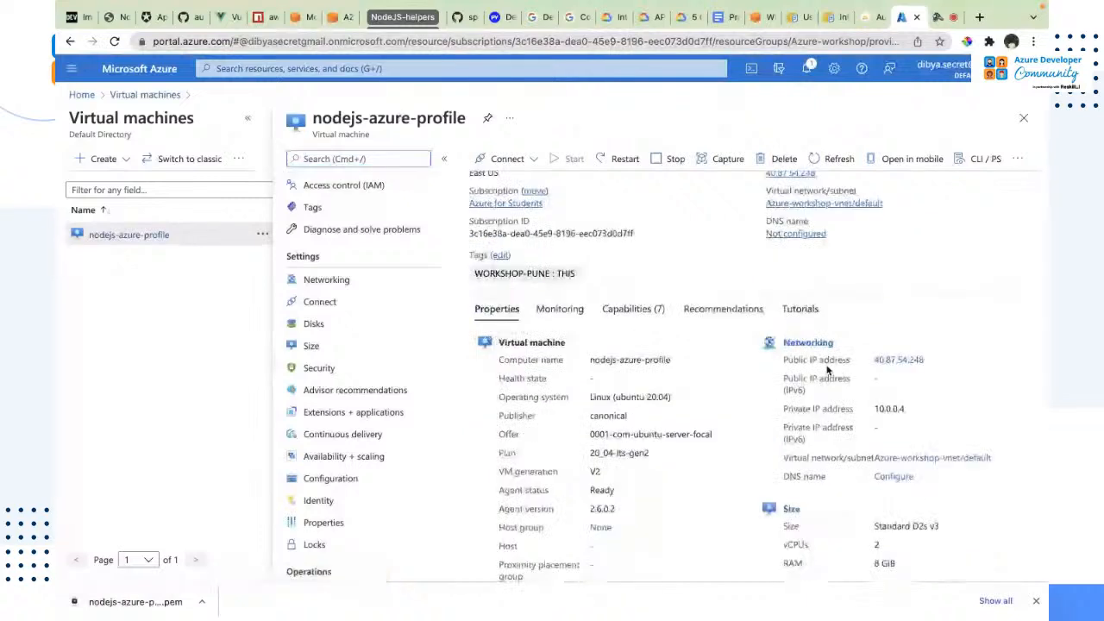
- Copy the virtual machine's public IP address from its networking properties and paste it into a new browser tab's address
left_click_drag(830, 371, 891, 363)
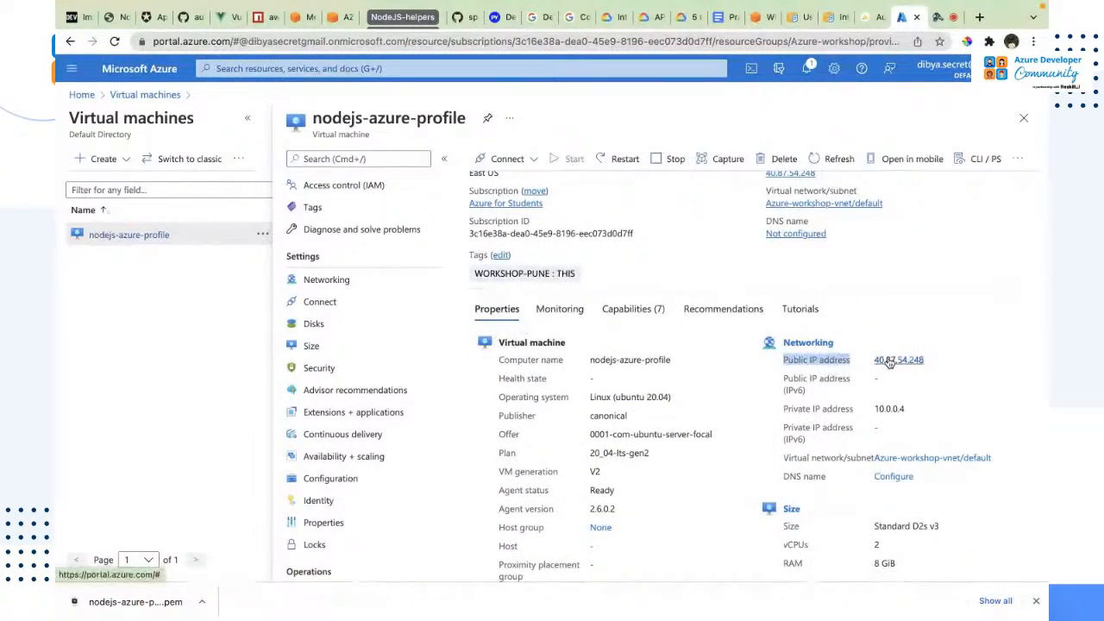
right_click(888, 362)
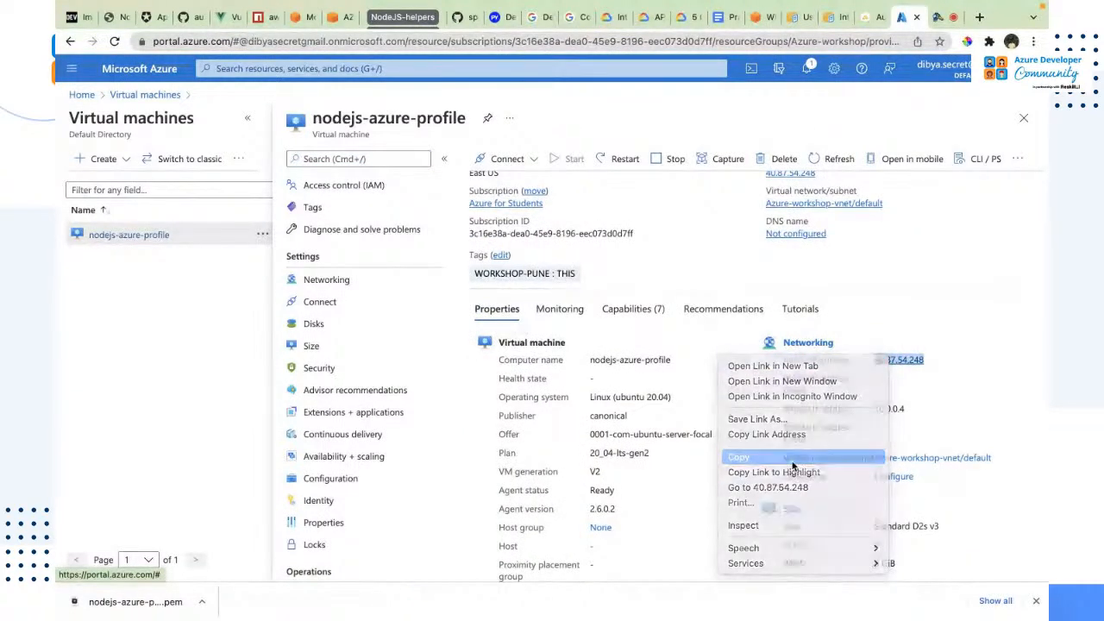
left_click(792, 459)
left_click(977, 17)
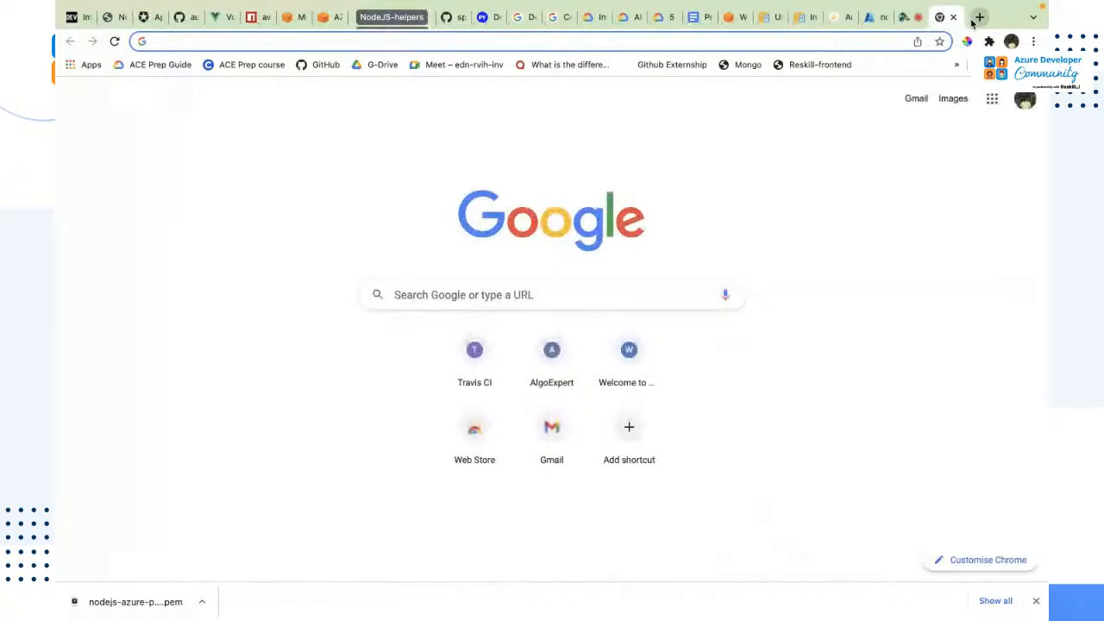
key("super+v")
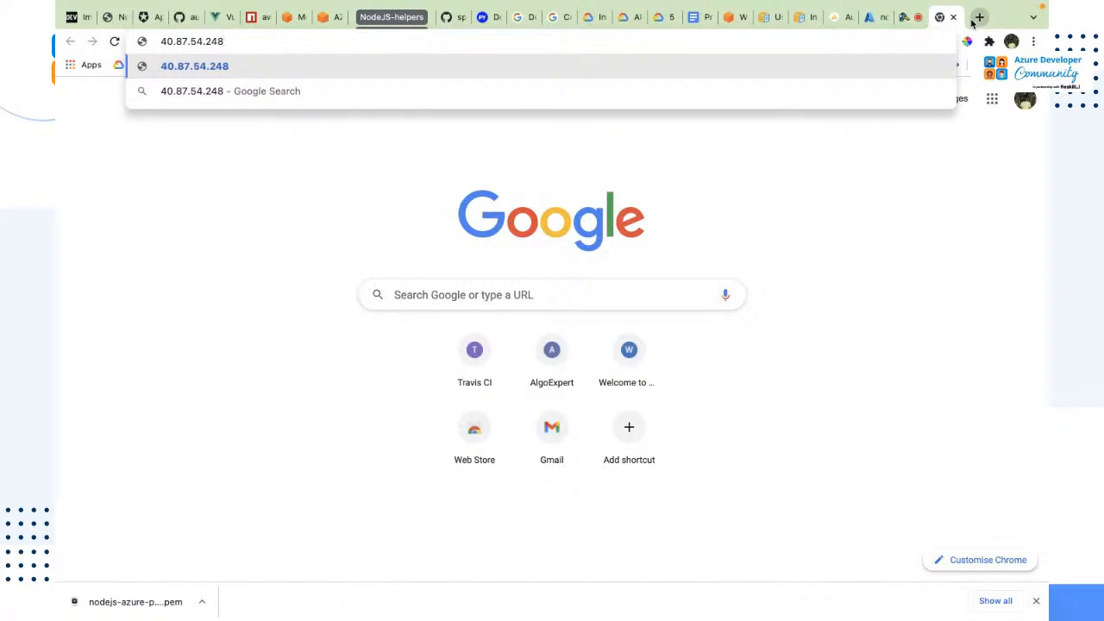
- Extend the pasted address with :8080/register and load 40.87.54.248:8080/register
type(":8080")
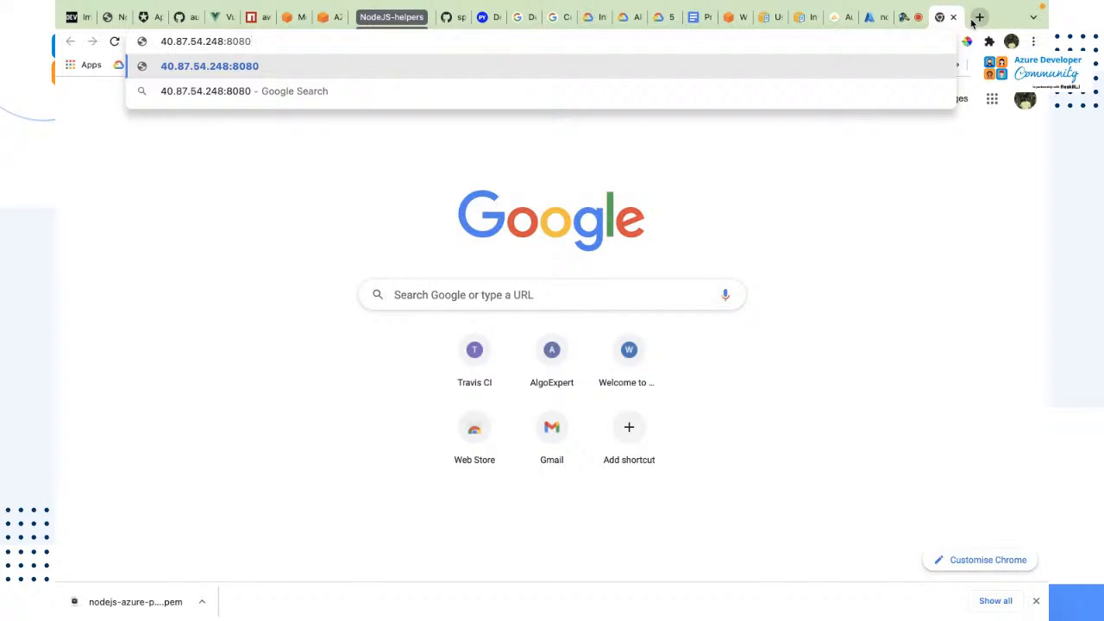
type("/regist")
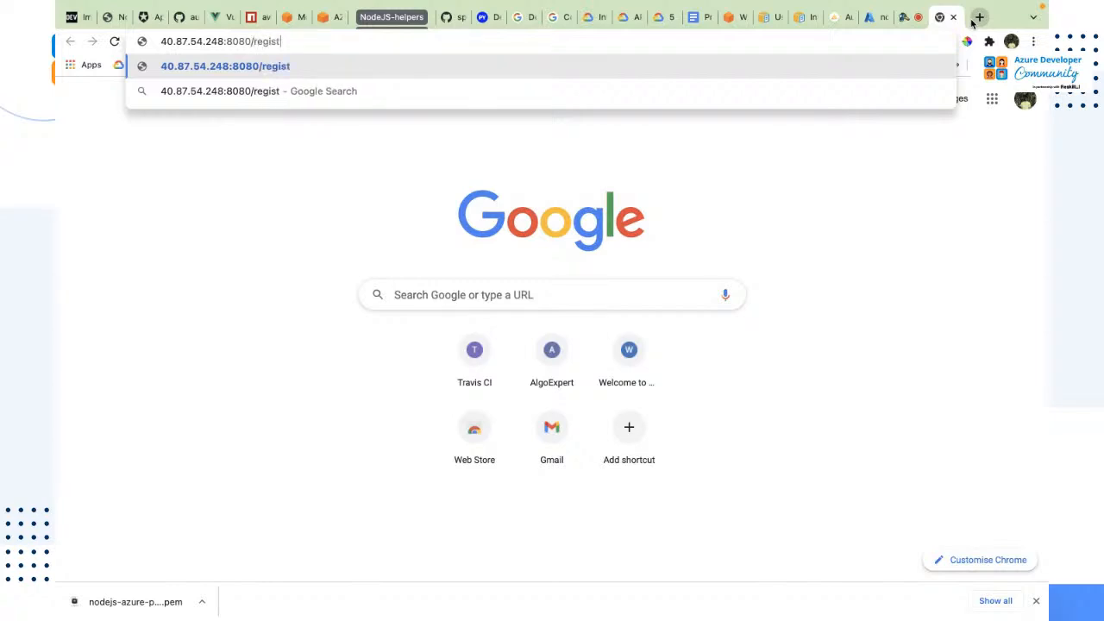
type("er")
key("Return")
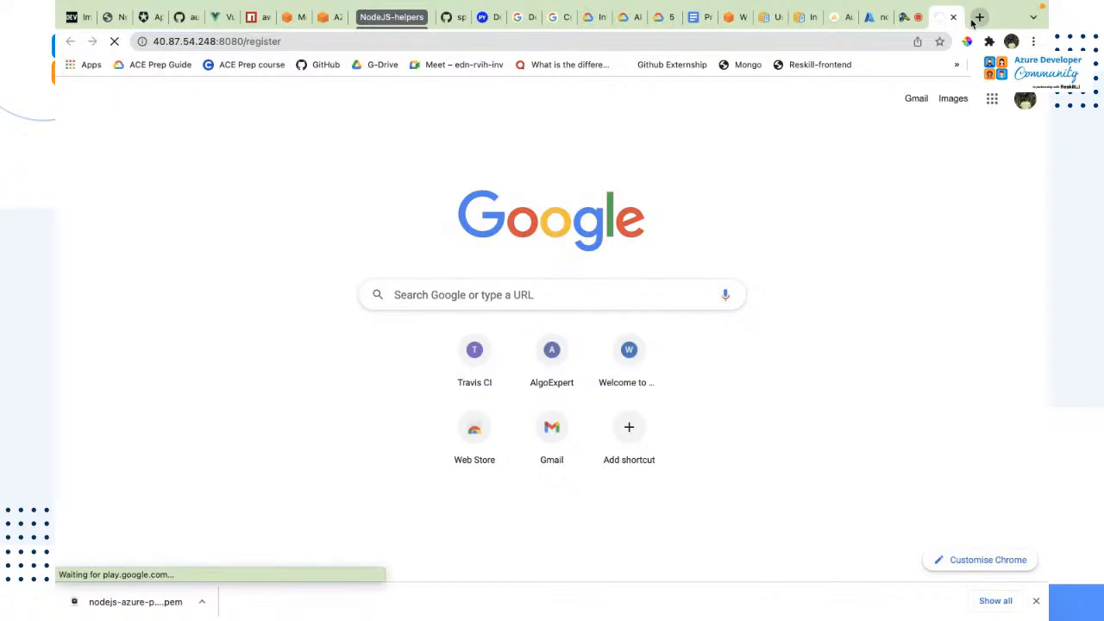
- Switch to the terminal and check the server's npm start output, from the MONGO line to the listening port
key("ctrl+Left")
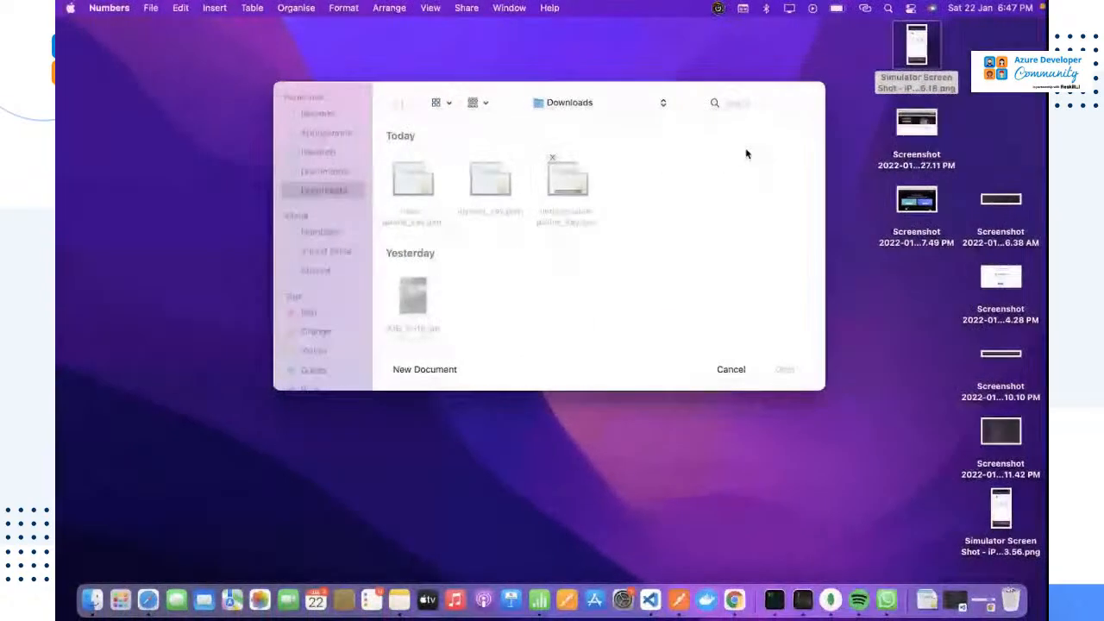
key("ctrl+Right")
key("ctrl+Right")
key("ctrl+Right")
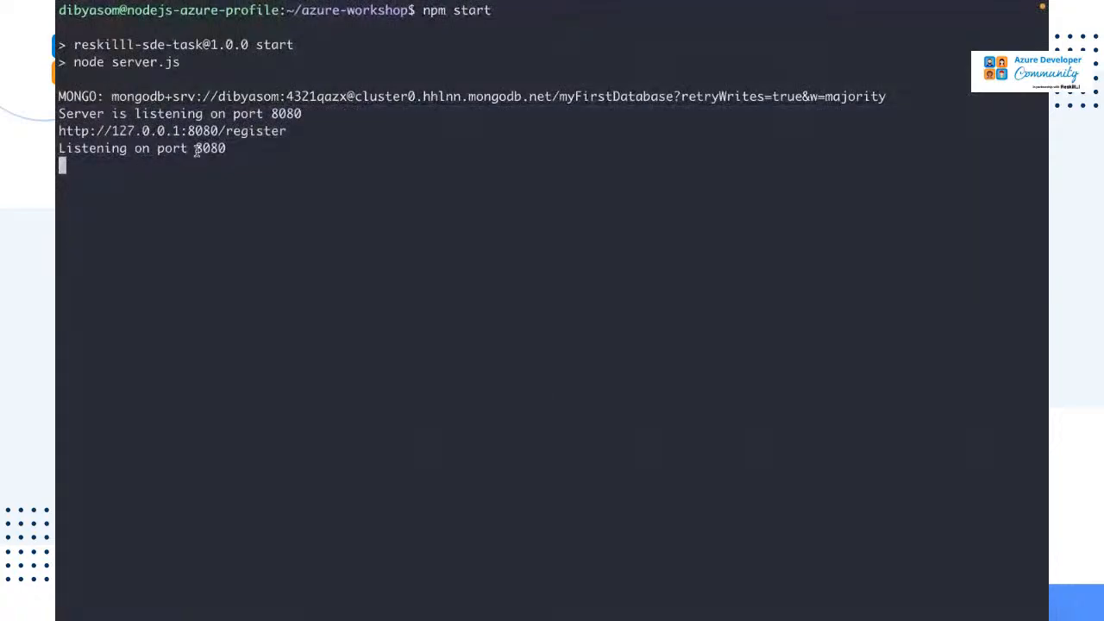
left_click_drag(208, 147, 57, 92)
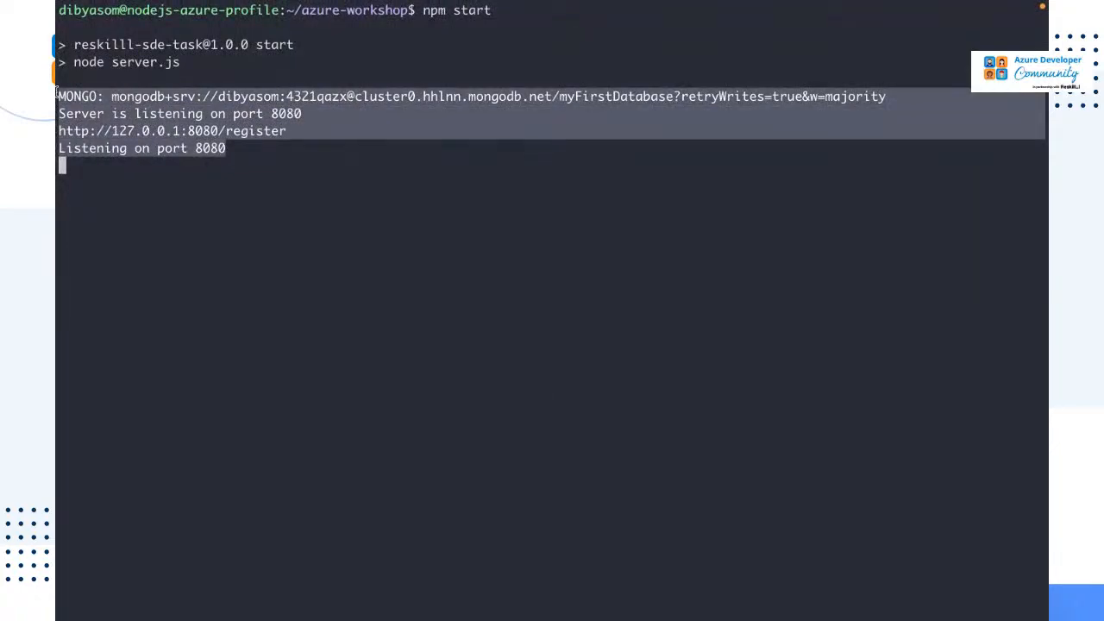
left_click(129, 195)
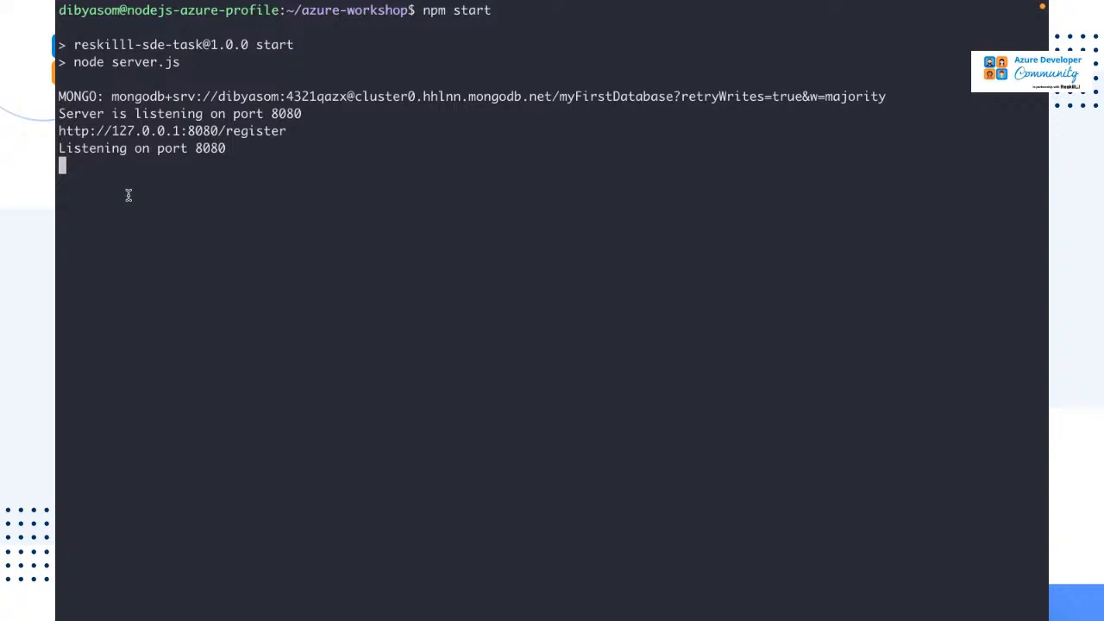
- Stop the running Node server in the terminal, switch to the Azure portal, and open the Azure-workshop resource group
key("ctrl+c")
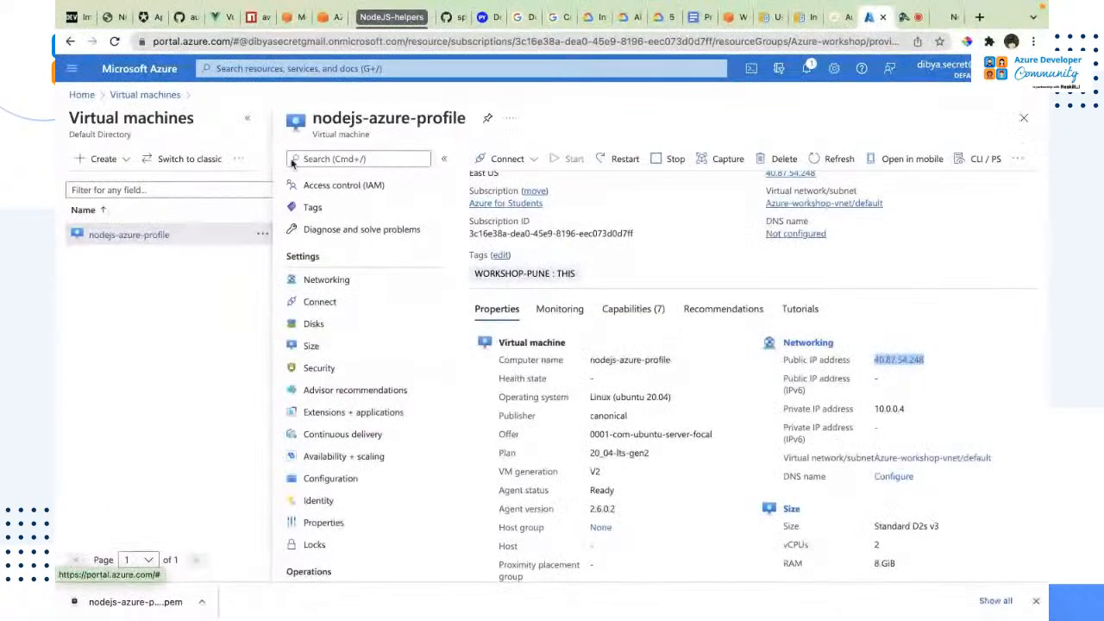
left_click(160, 99)
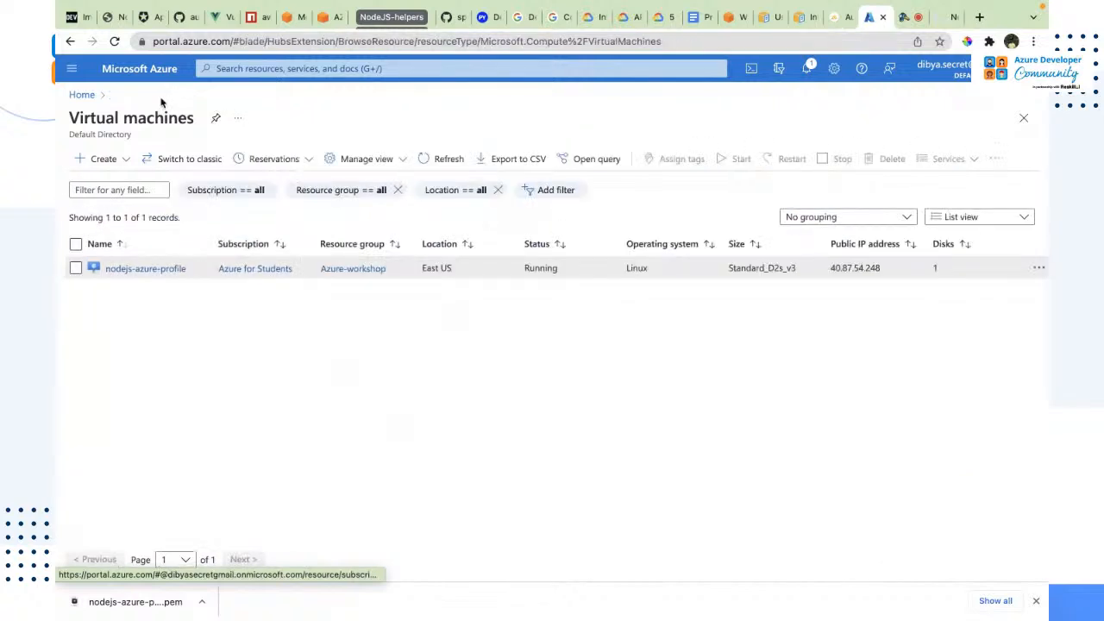
left_click(82, 96)
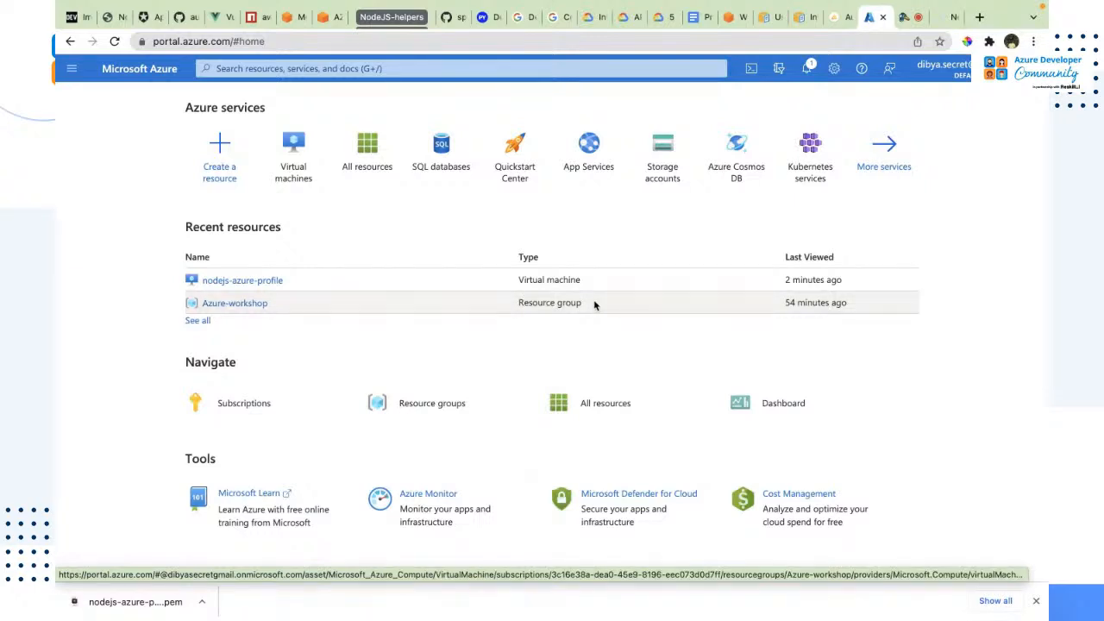
left_click(235, 304)
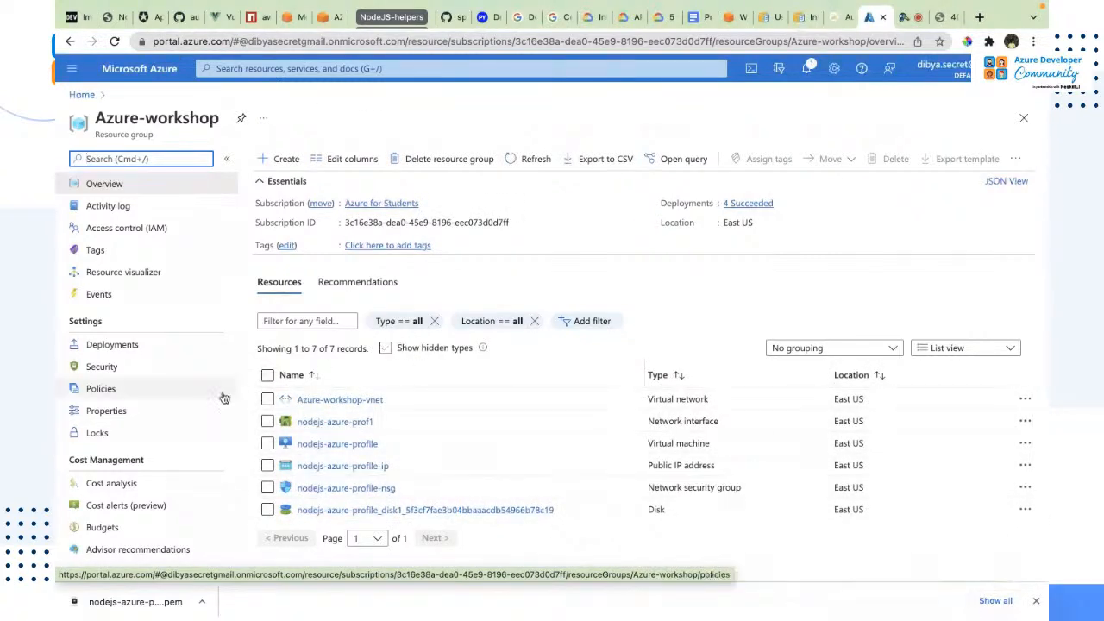
scroll(223, 398, "down", 1)
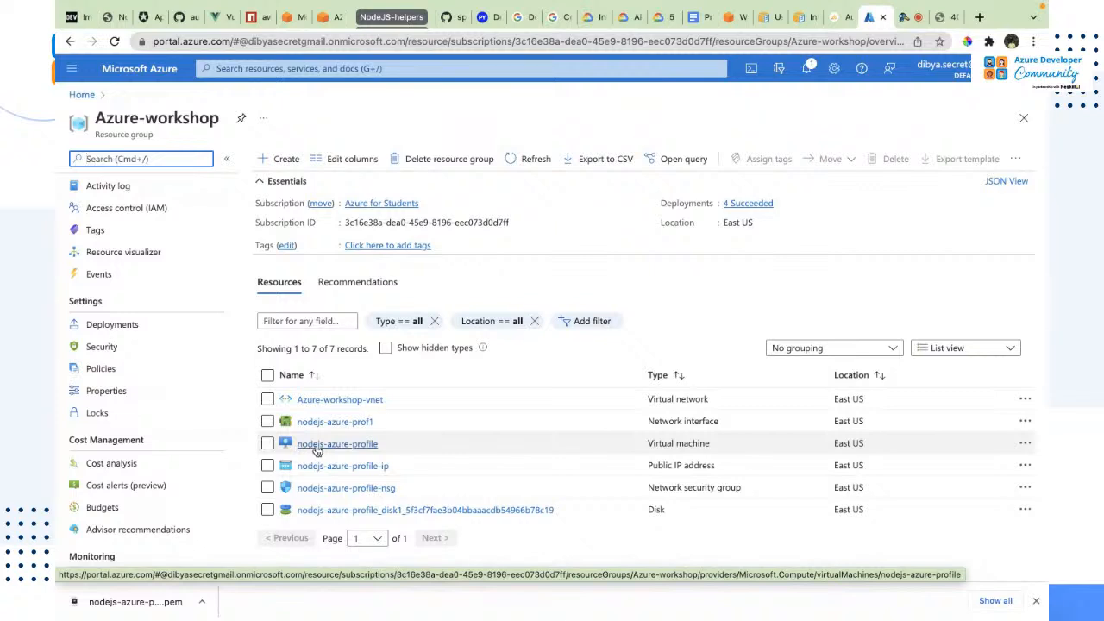
- Open the network security group nodejs-azure-profile-nsg from the resource group's resources and collapse its outbound security rules
left_click_drag(710, 443, 645, 445)
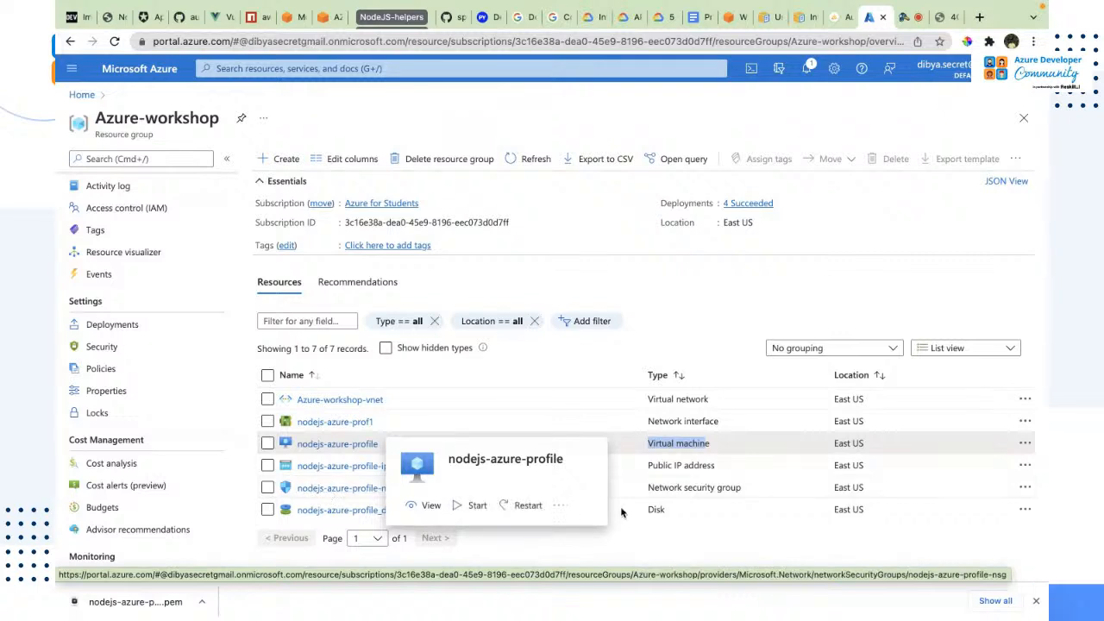
left_click_drag(747, 490, 635, 491)
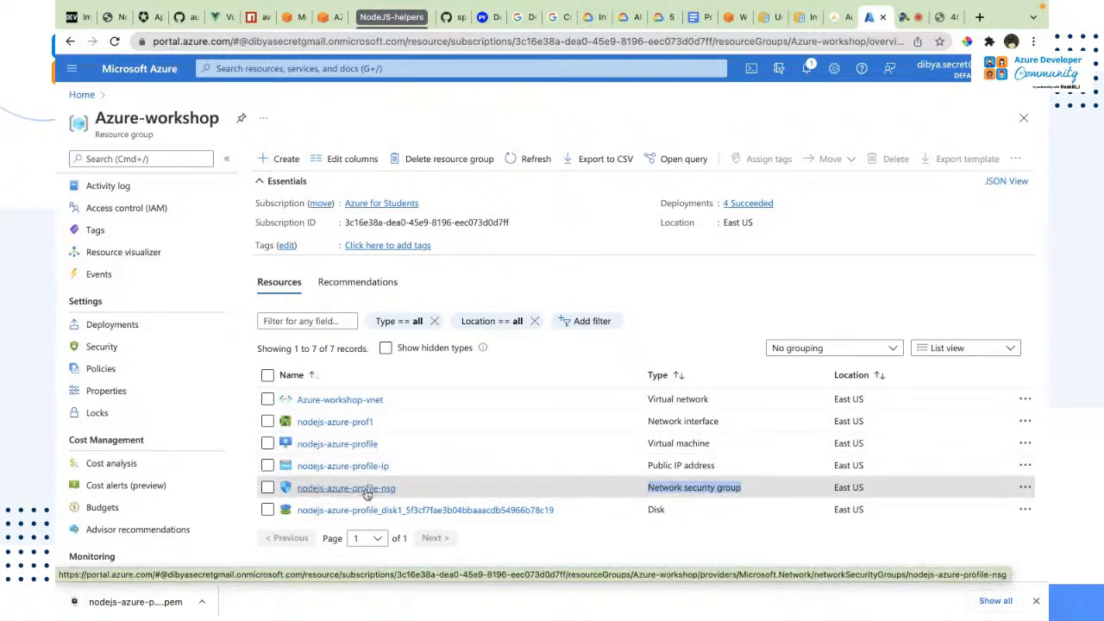
mouse_move(376, 495)
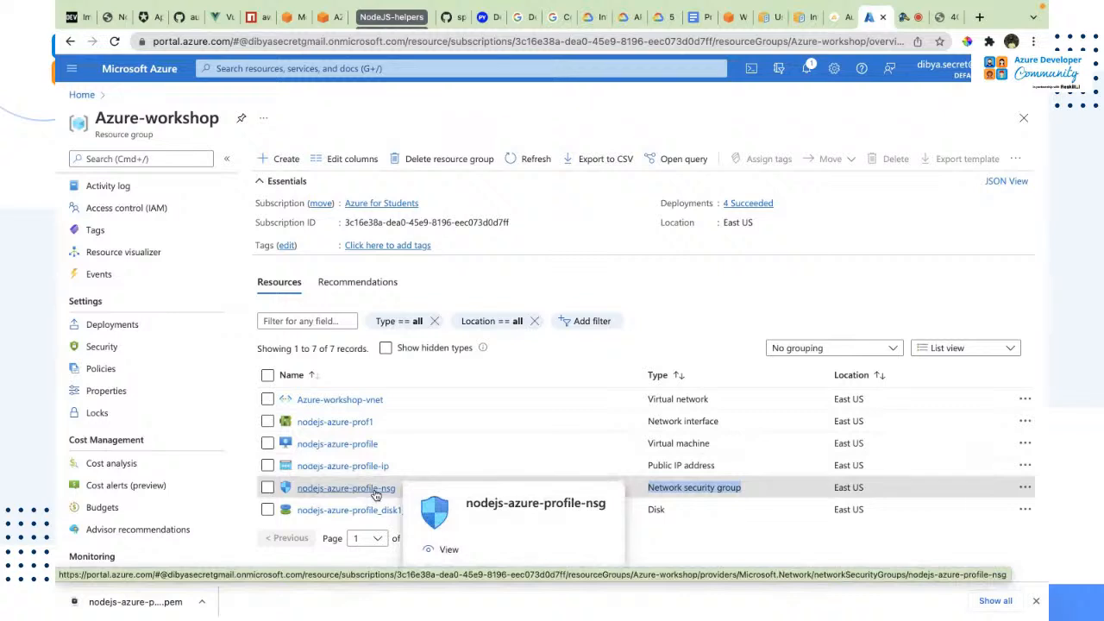
left_click(376, 492)
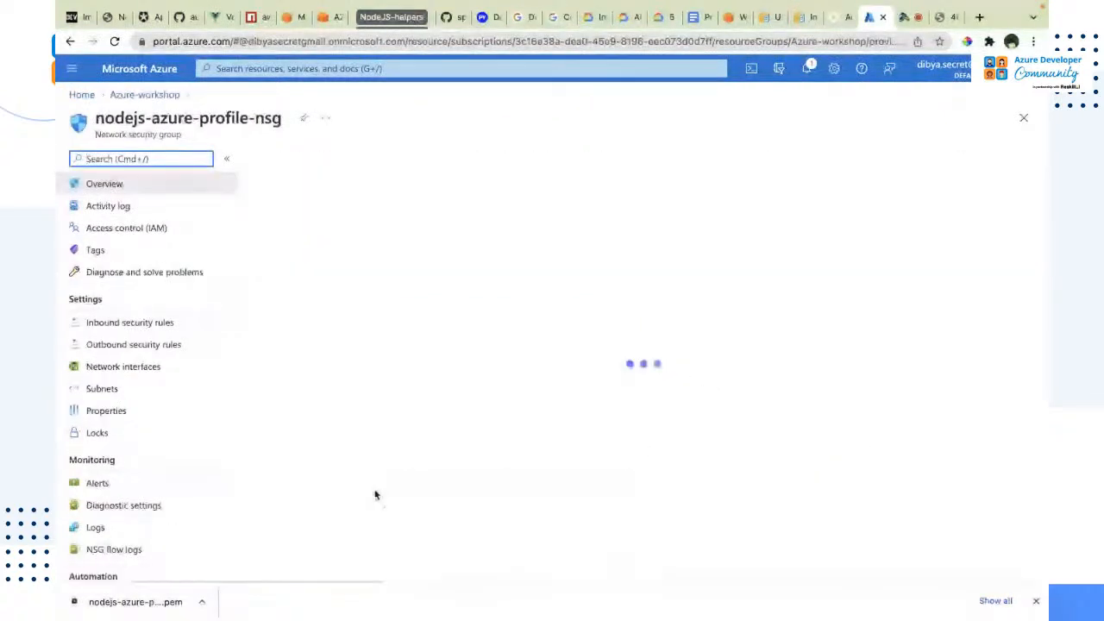
scroll(533, 375, "down", 1)
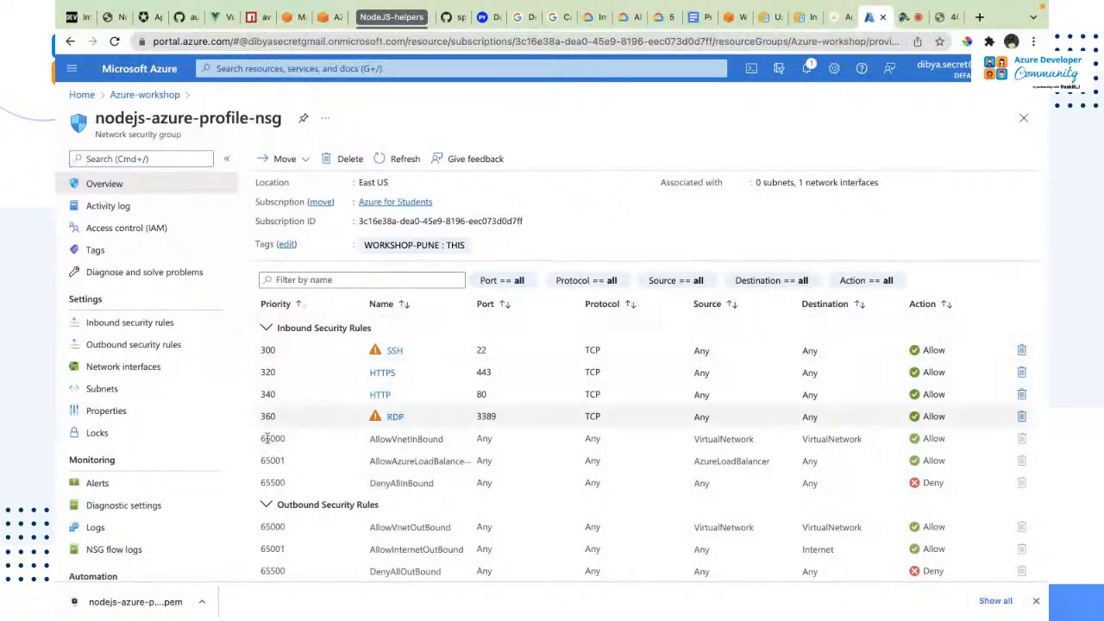
left_click(268, 505)
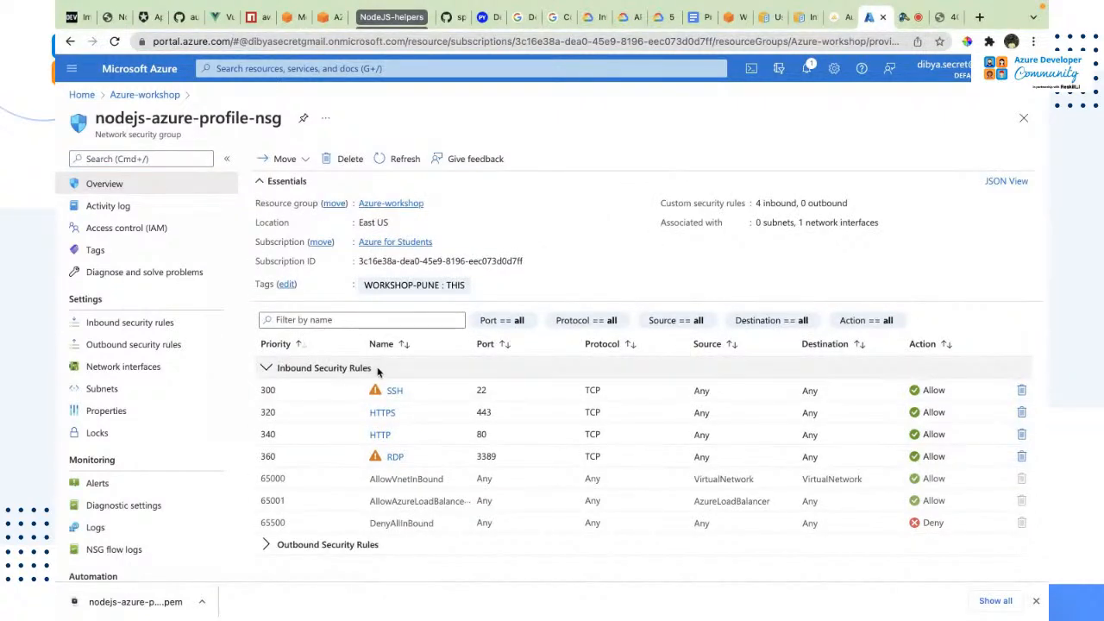
- Examine the priorities and allowed ports of the inbound security rules, from SSH through HTTPS, HTTP and RDP
left_click_drag(375, 369, 274, 368)
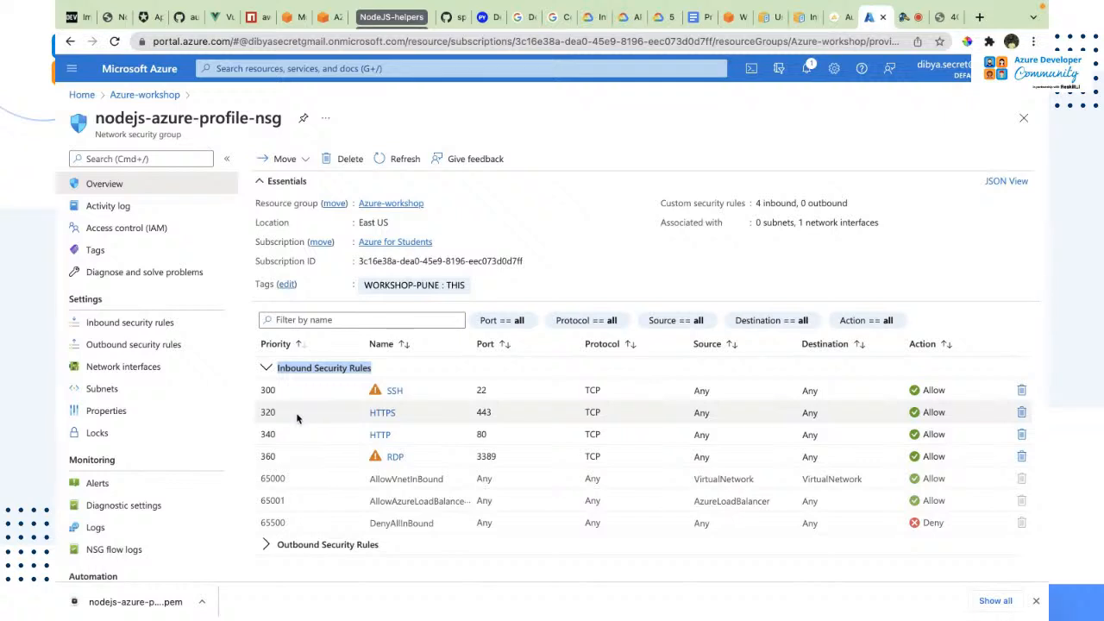
left_click(261, 393)
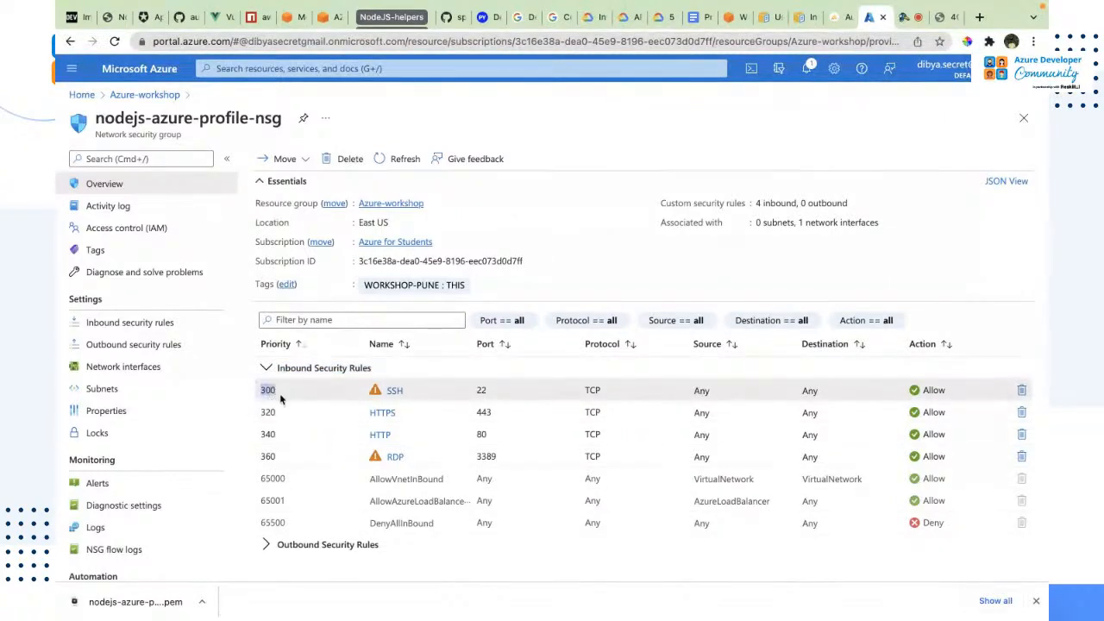
double_click(263, 411)
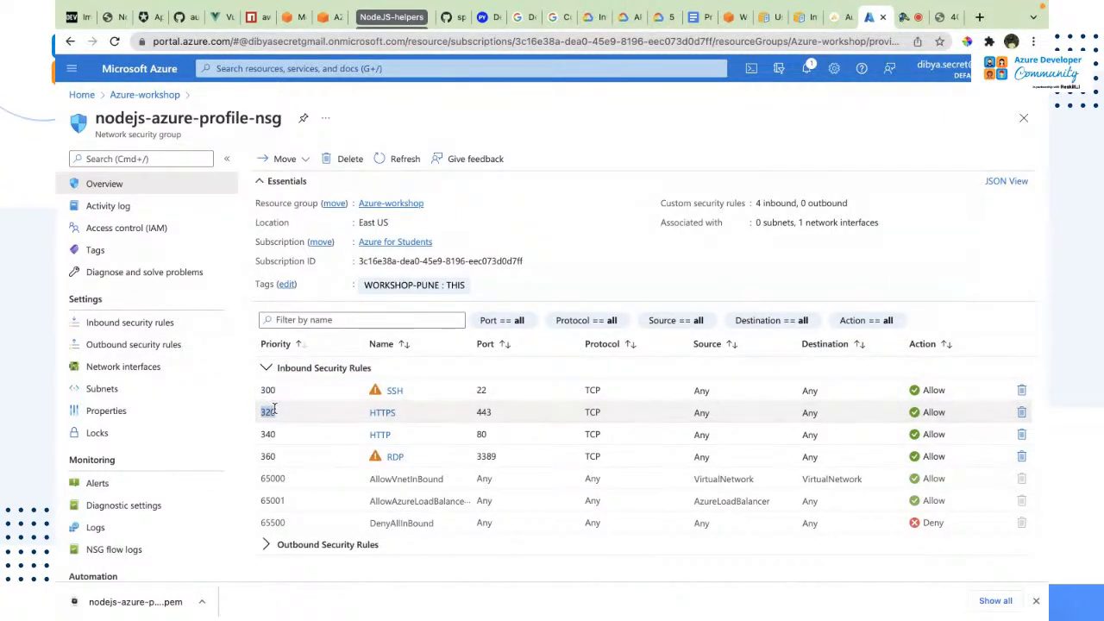
double_click(264, 434)
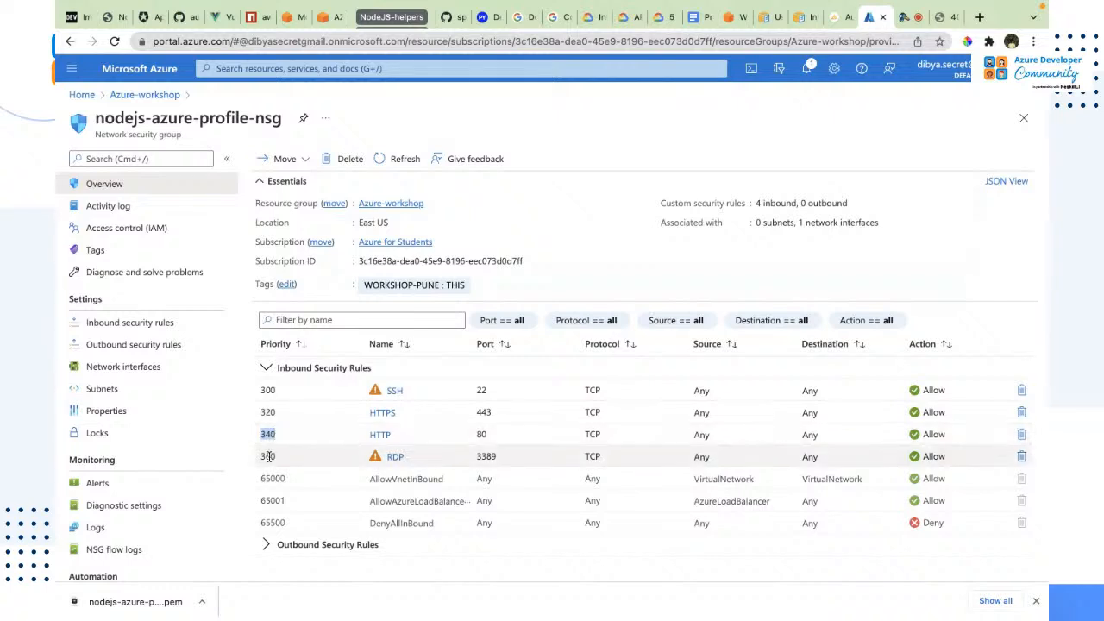
double_click(268, 458)
double_click(272, 479)
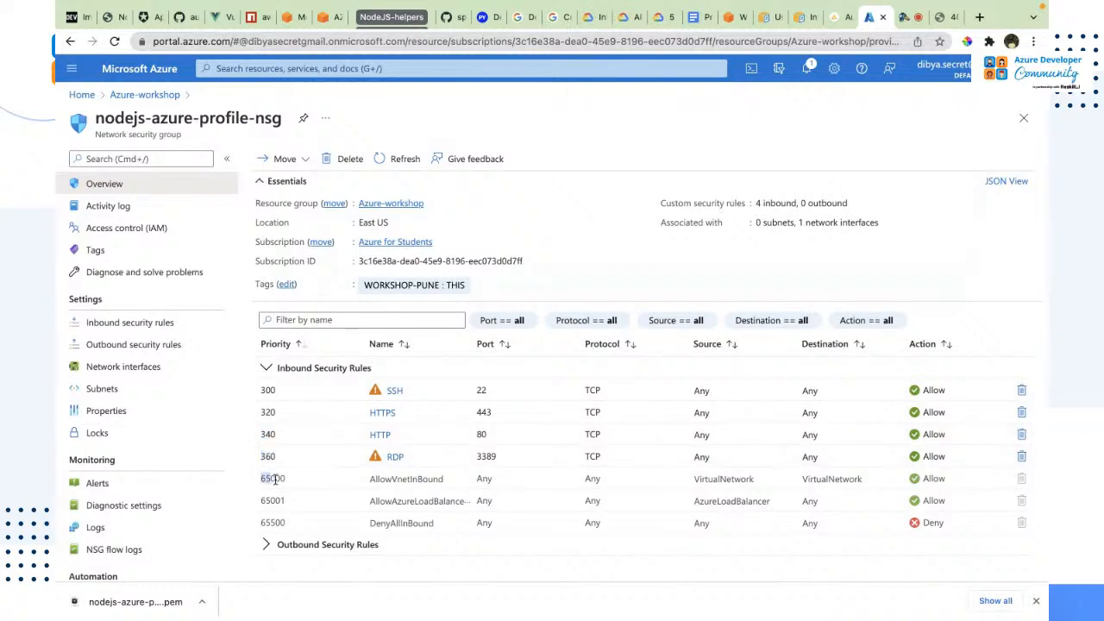
double_click(481, 390)
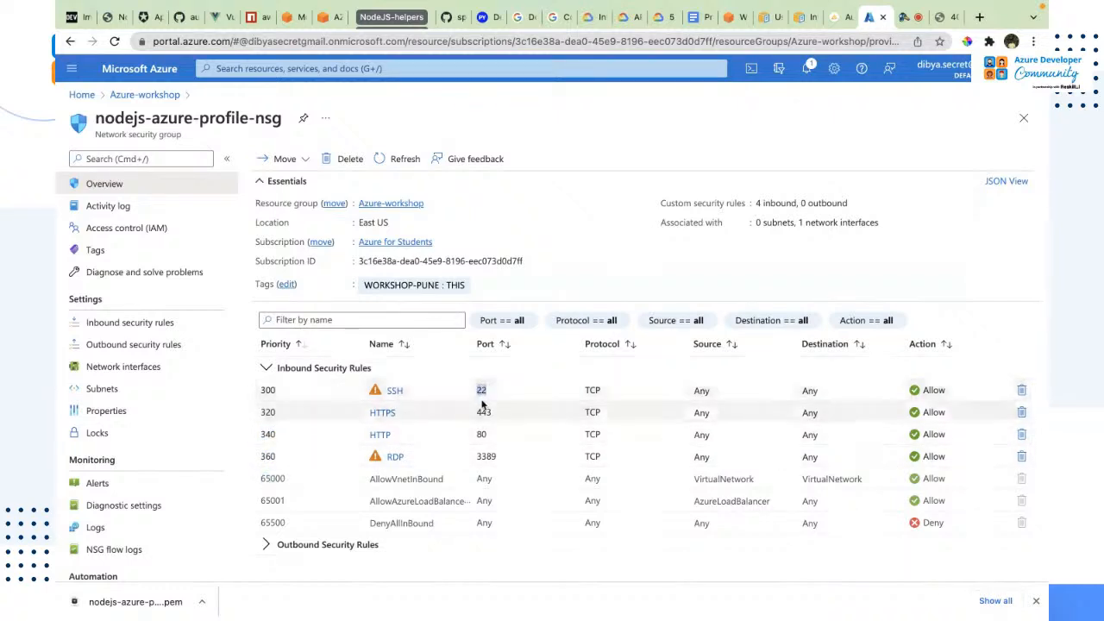
double_click(484, 411)
double_click(482, 434)
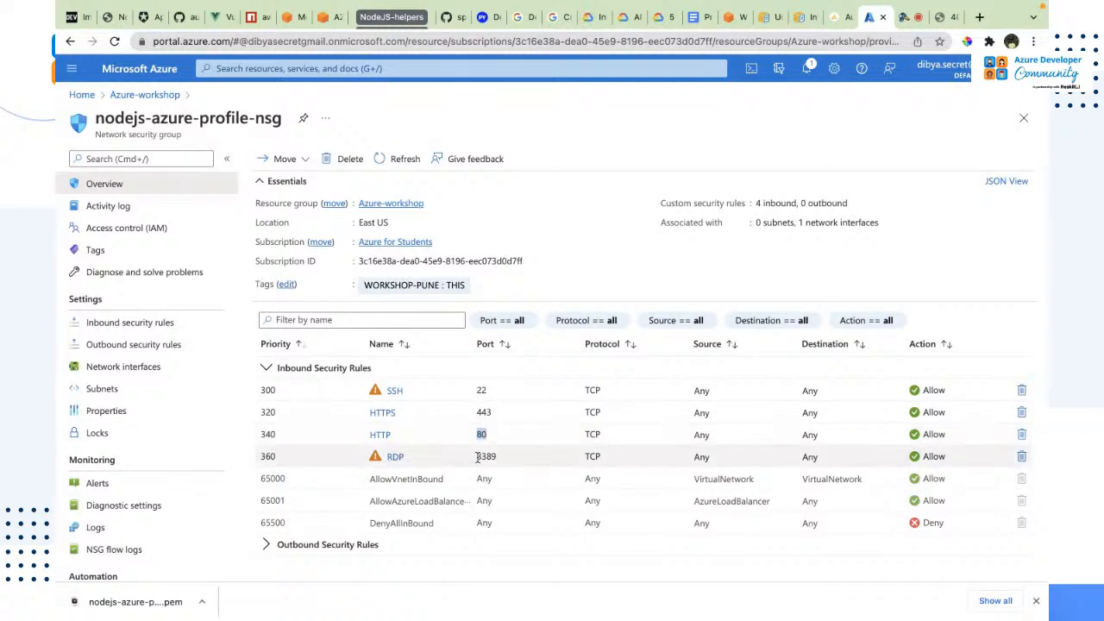
double_click(486, 456)
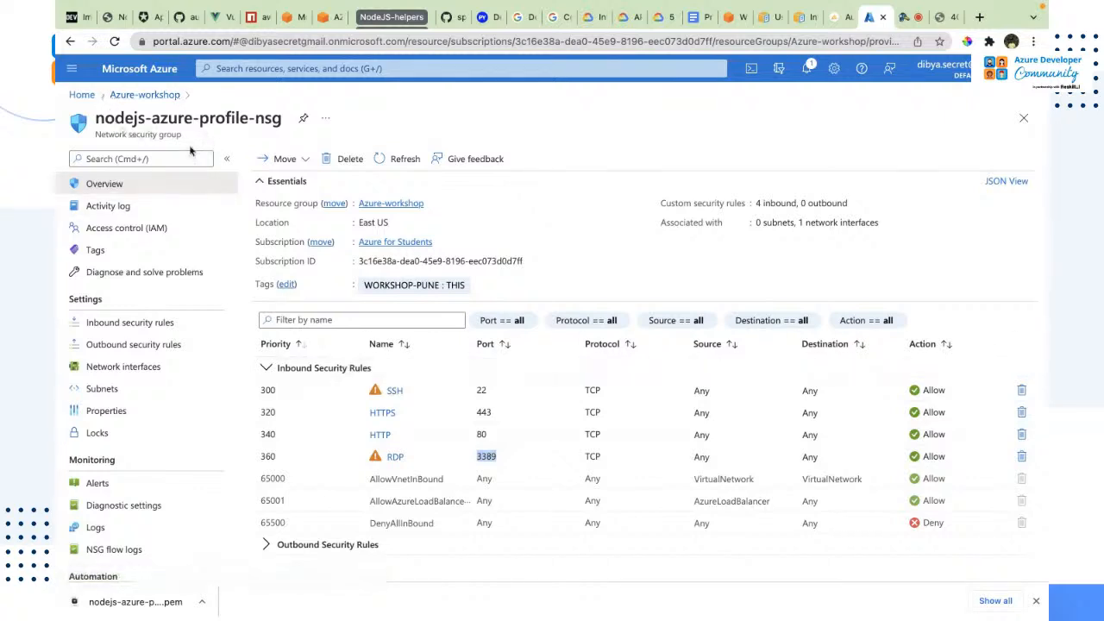
- Check the security group's name and resource type, and compare the priorities of the SSH and load balancer inbound rules
left_click_drag(179, 127, 96, 127)
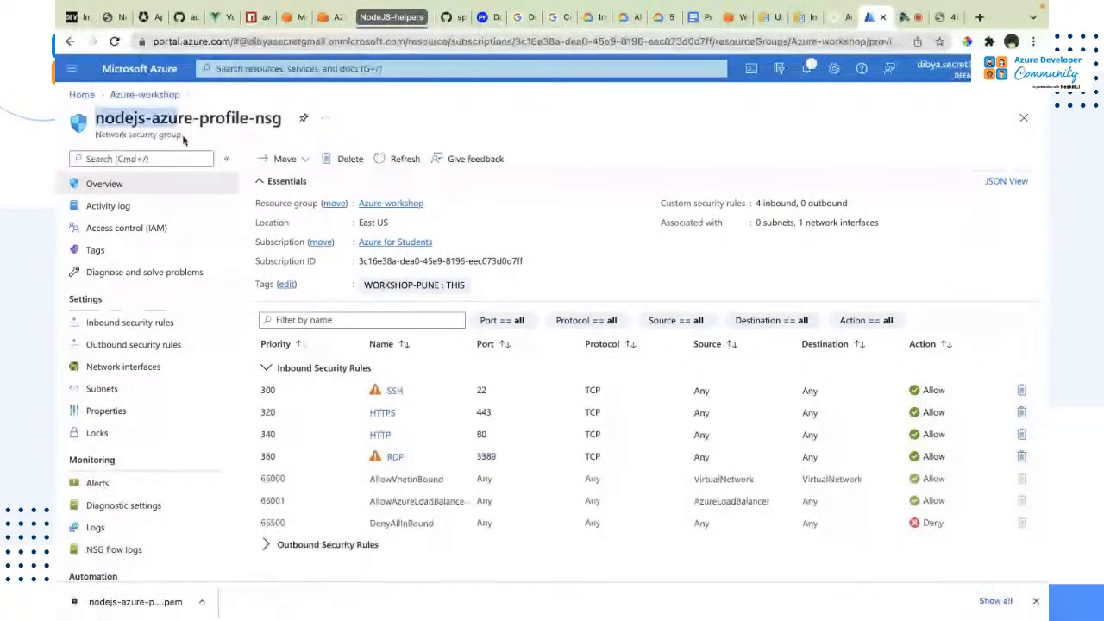
left_click_drag(183, 136, 92, 138)
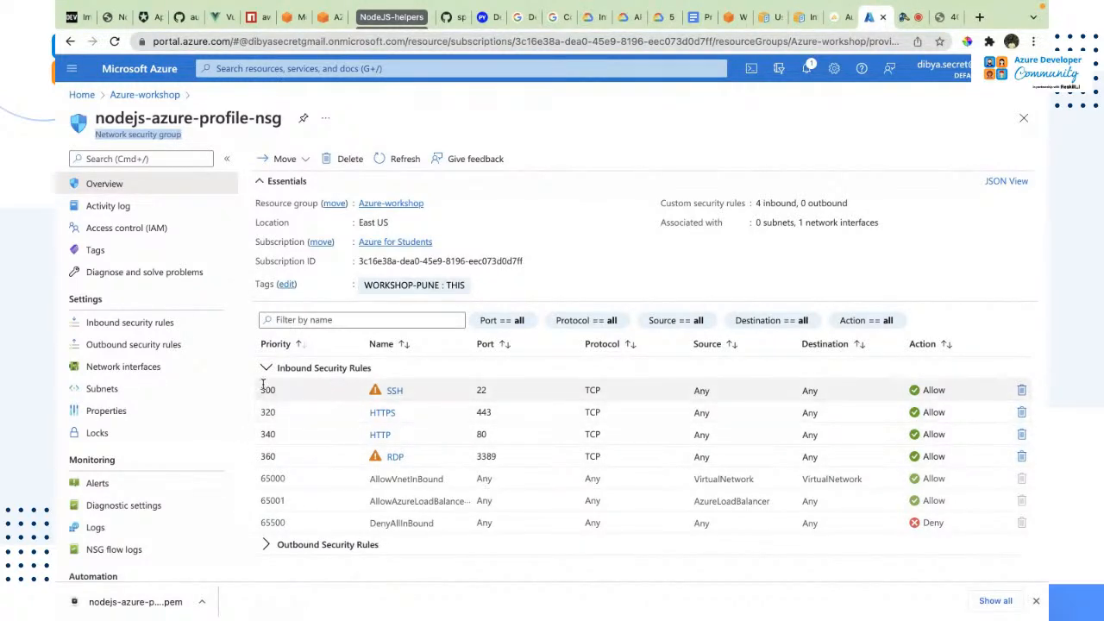
left_click_drag(261, 388, 278, 393)
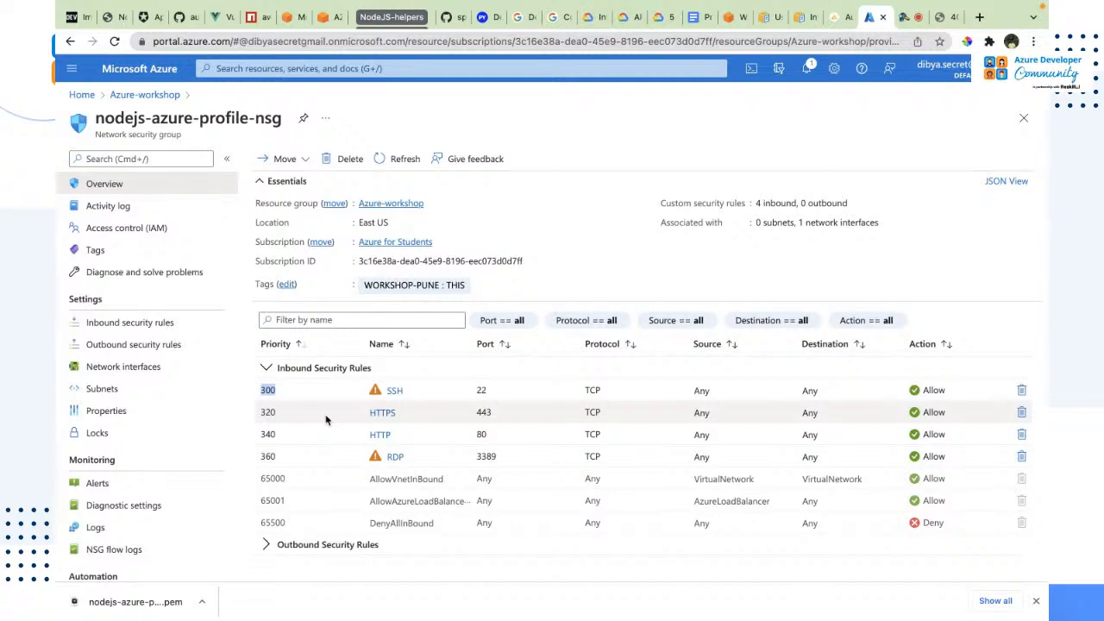
left_click_drag(285, 505, 252, 507)
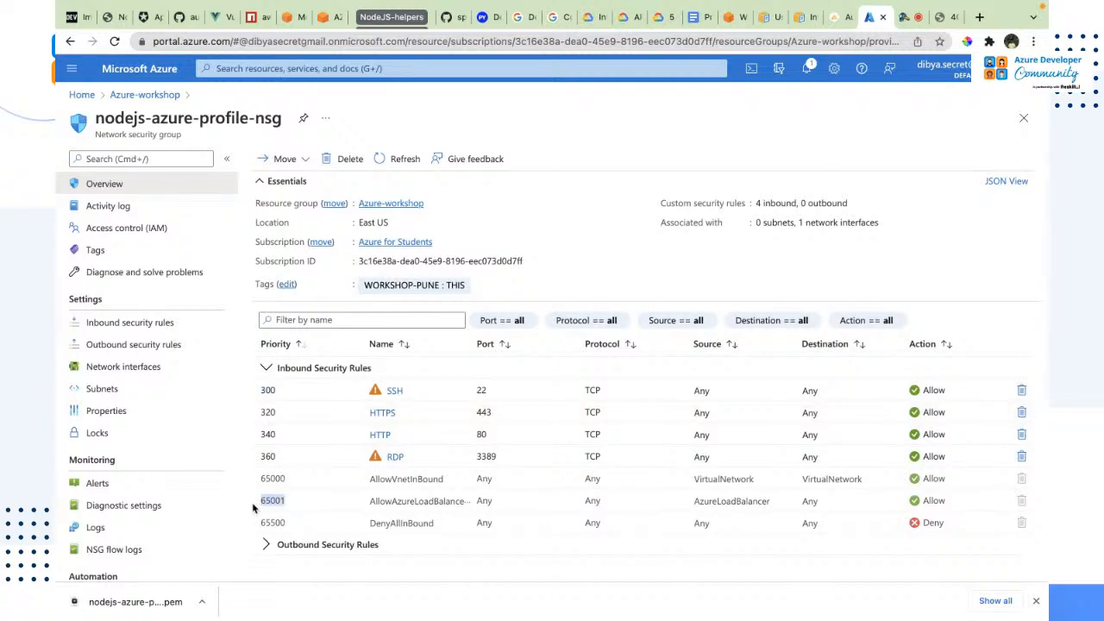
left_click(271, 390)
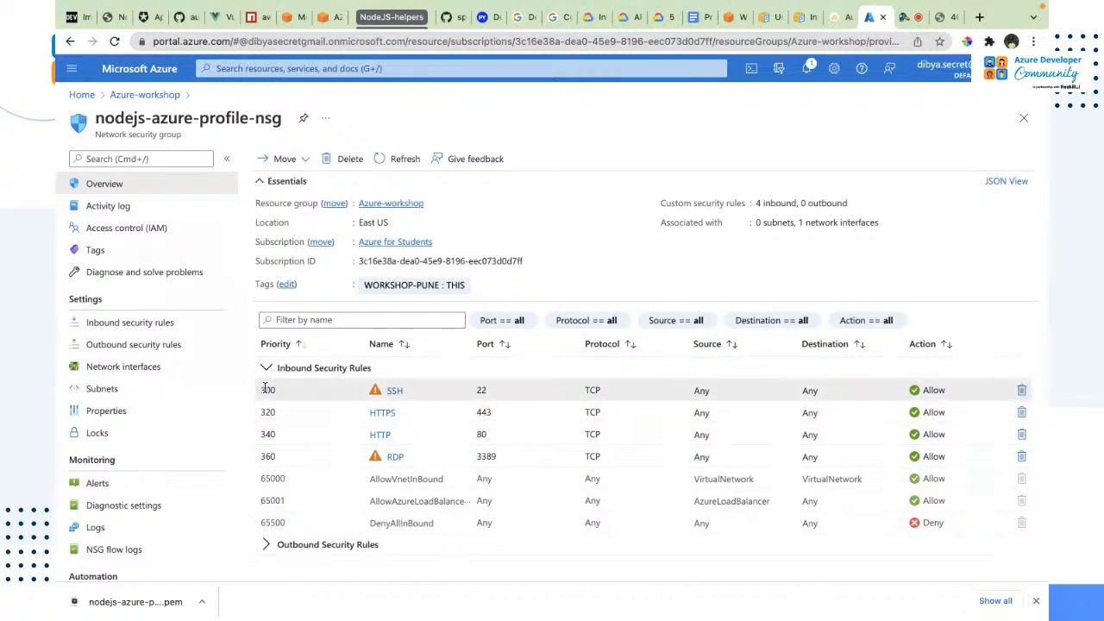
- Examine the SSH inbound rule's name, port, protocol, source and destination
left_click_drag(407, 390, 384, 391)
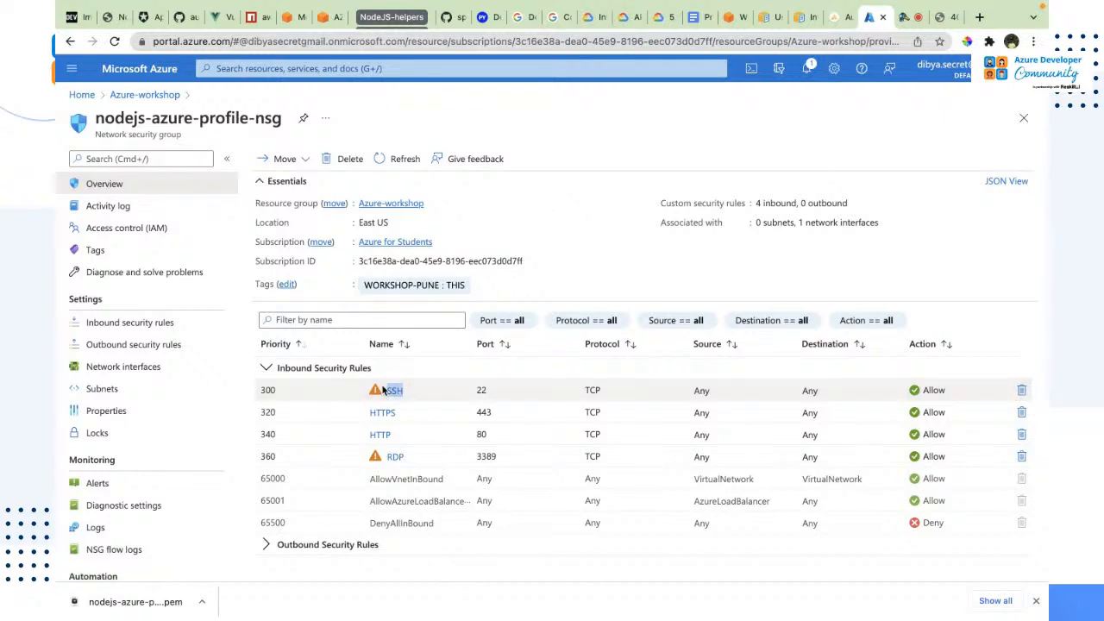
left_click_drag(489, 390, 477, 391)
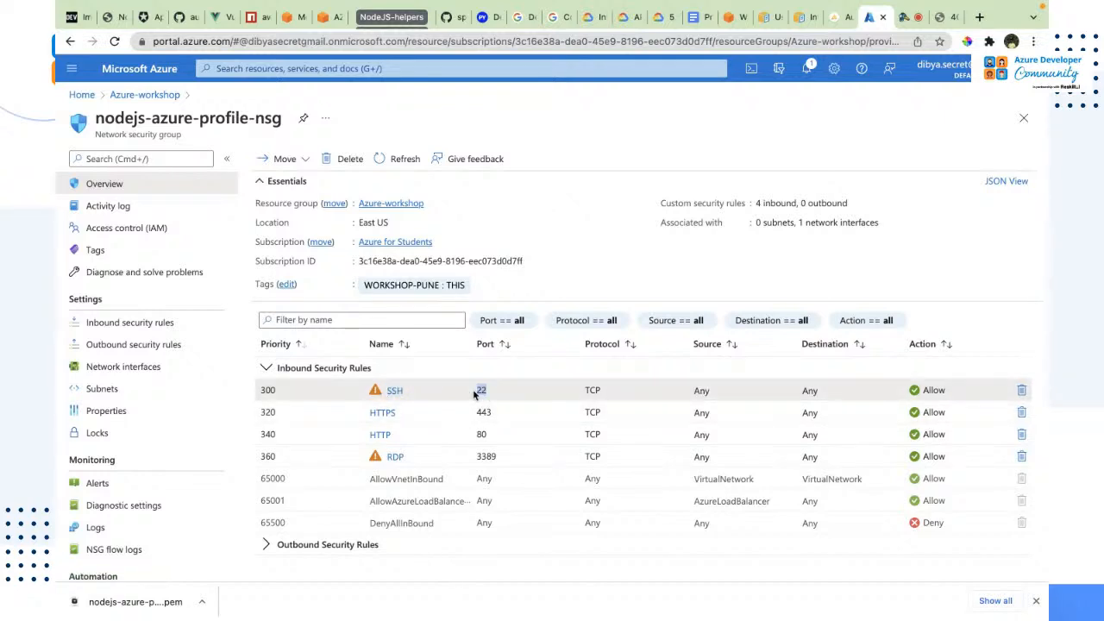
left_click_drag(585, 390, 600, 388)
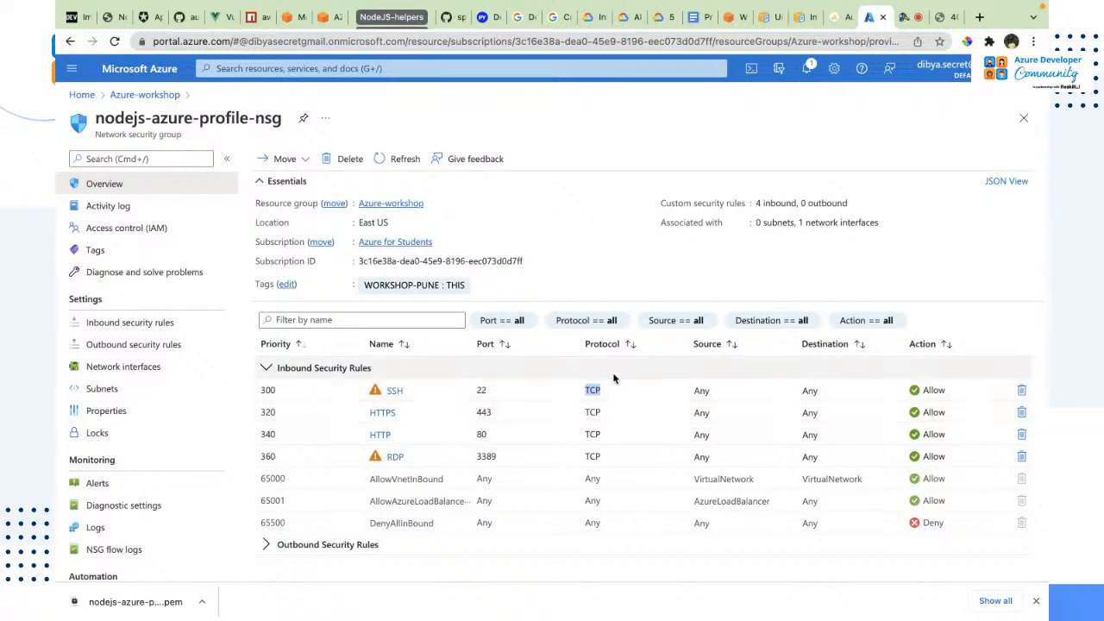
left_click_drag(483, 390, 478, 390)
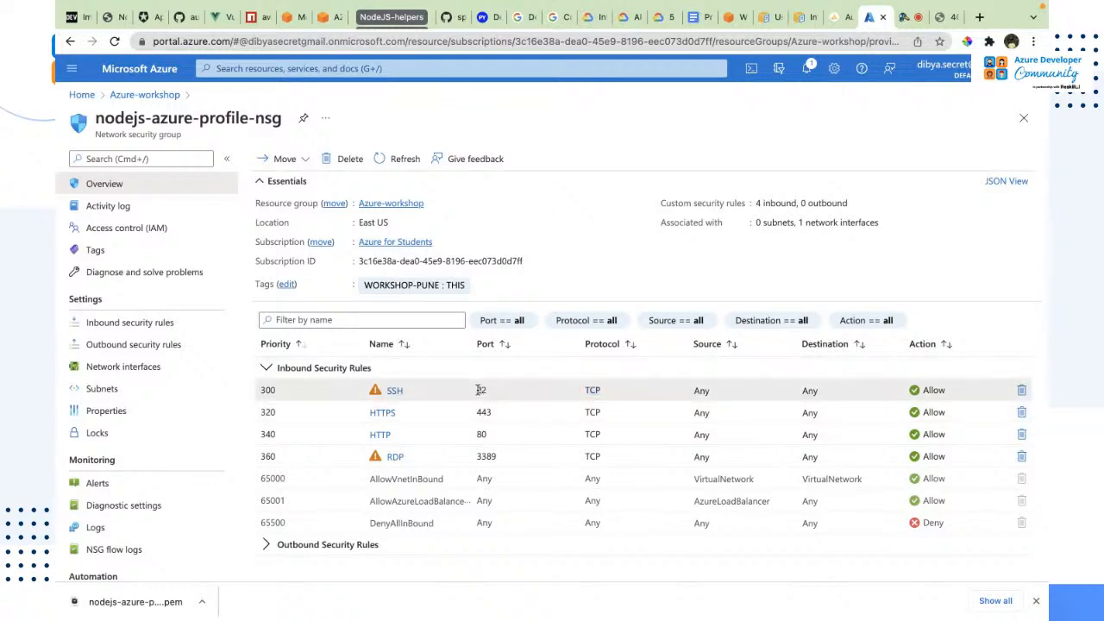
left_click_drag(586, 391, 599, 392)
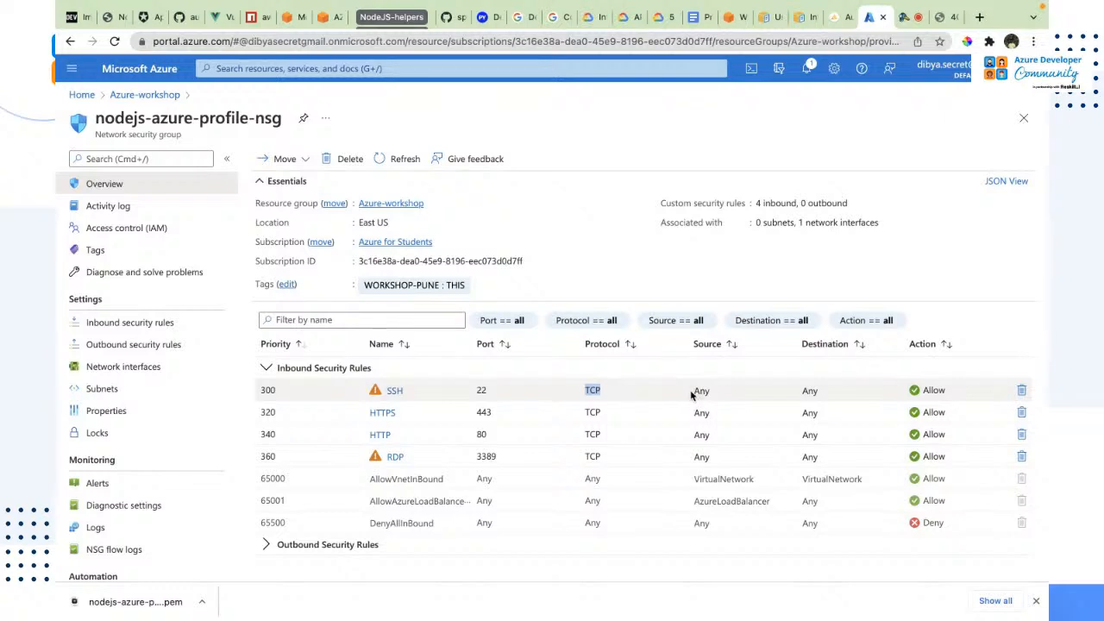
left_click_drag(693, 391, 707, 391)
left_click_drag(803, 391, 820, 393)
left_click(479, 391)
left_click_drag(477, 391, 488, 395)
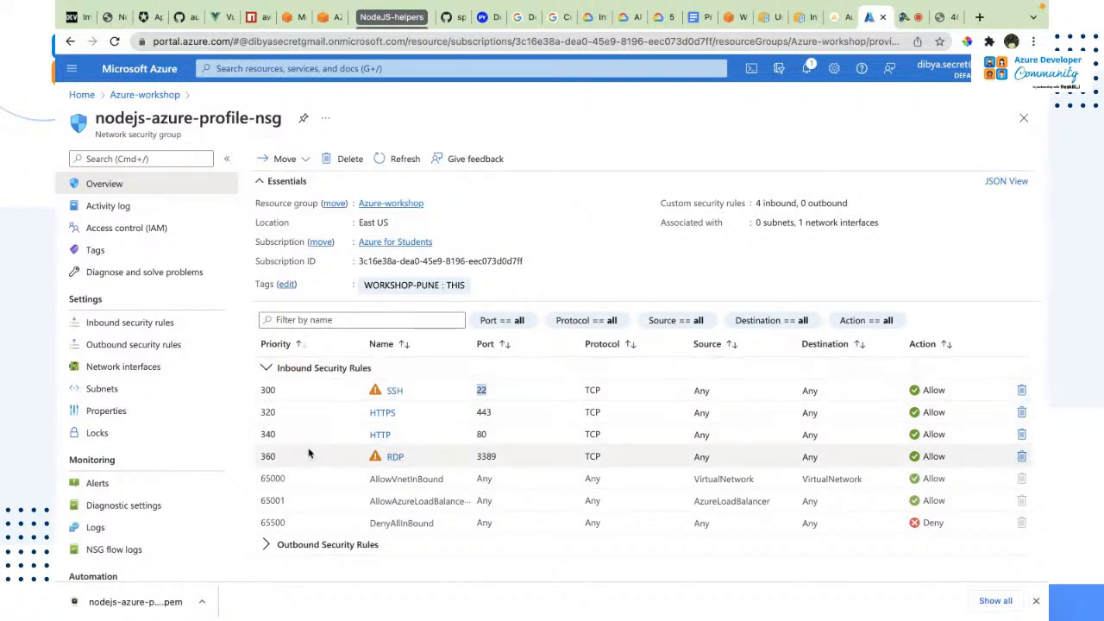
- Check the server's listening port in the terminal output, and return to the network security group in the Azure portal
key("ctrl+Right")
key("ctrl+Right")
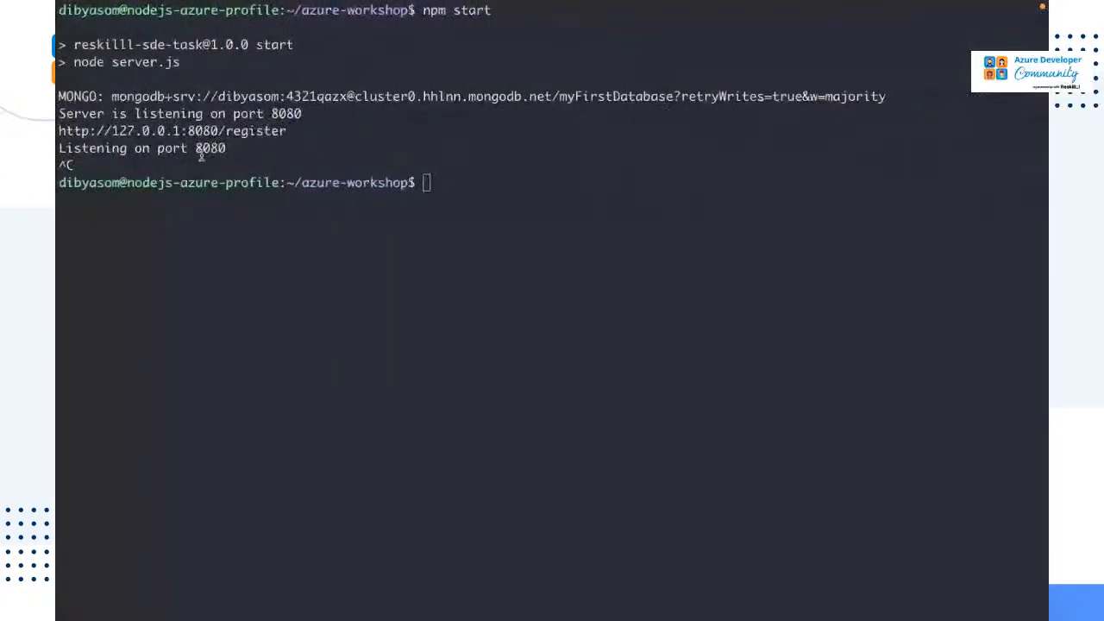
double_click(290, 115)
key("ctrl+Left")
key("ctrl+Left")
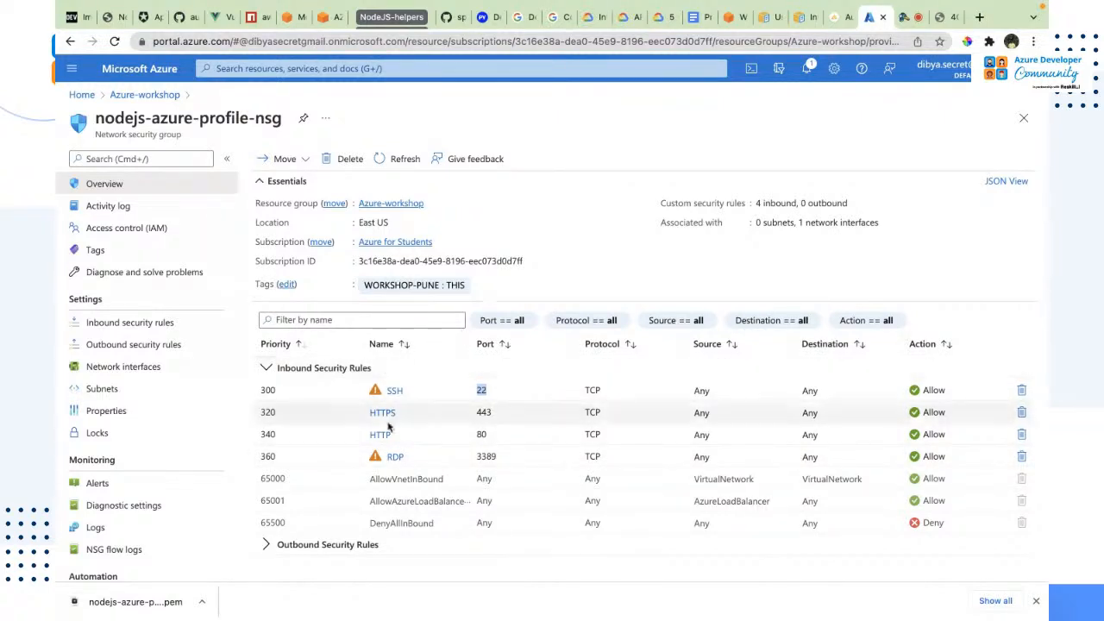
- Open the inbound security rules settings of nodejs-azure-profile-nsg
left_click(563, 287)
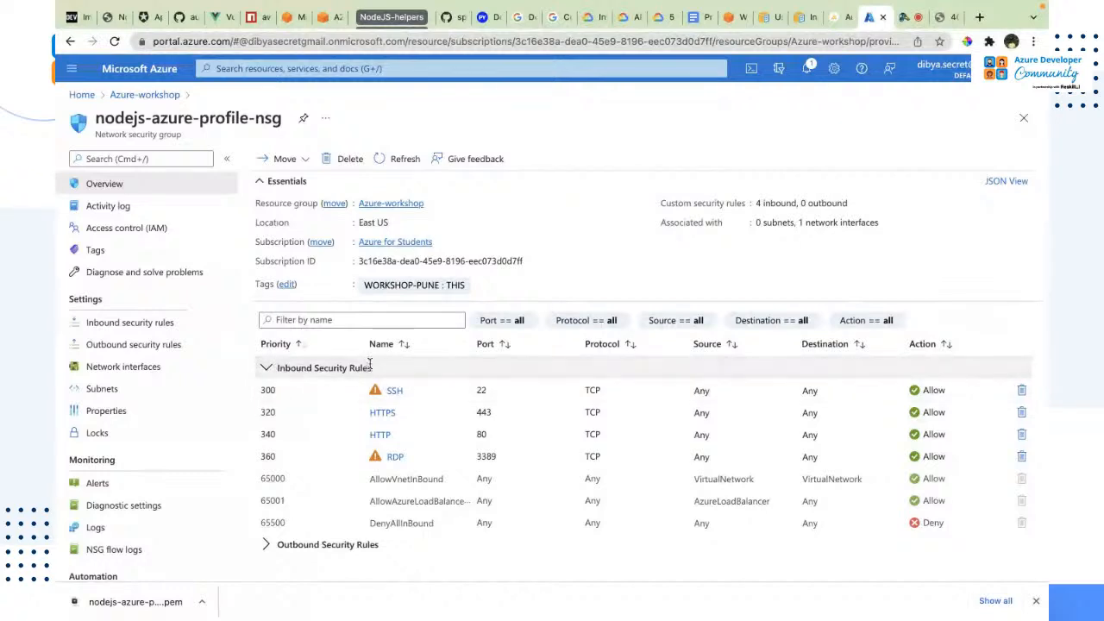
left_click_drag(373, 366, 284, 365)
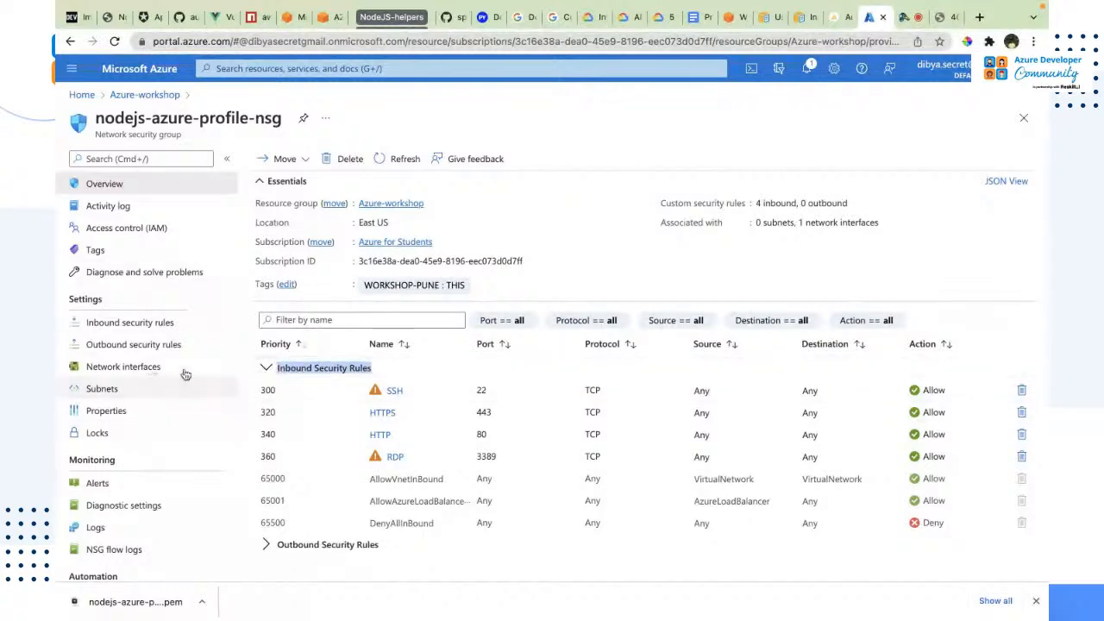
left_click(95, 323)
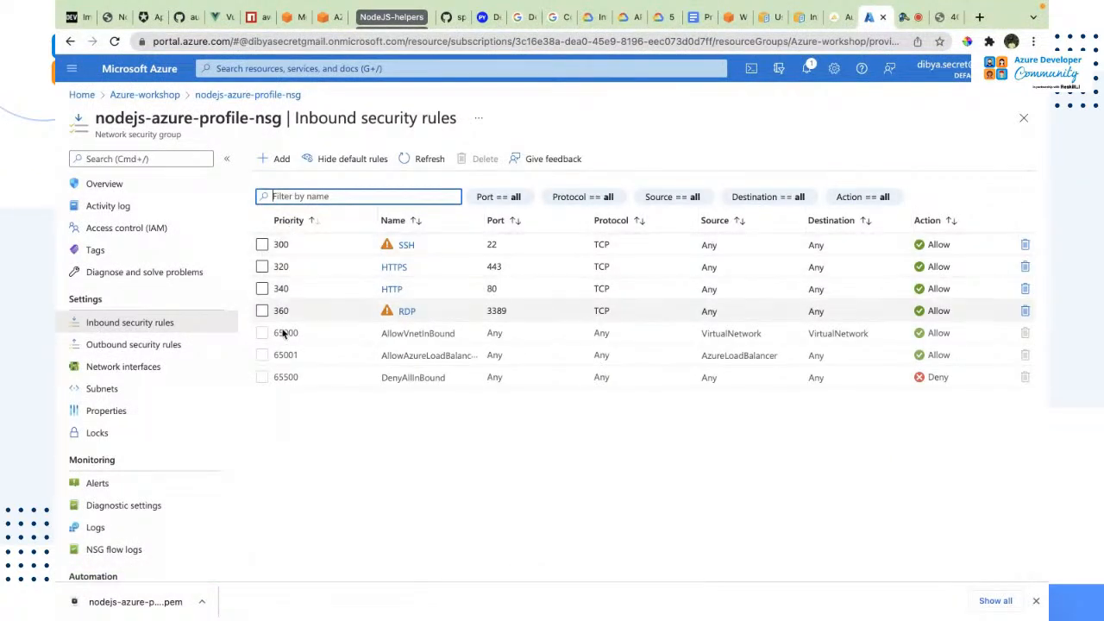
- Start a new inbound security rule with destination Any, service Custom and destination port range 8080
left_click(280, 159)
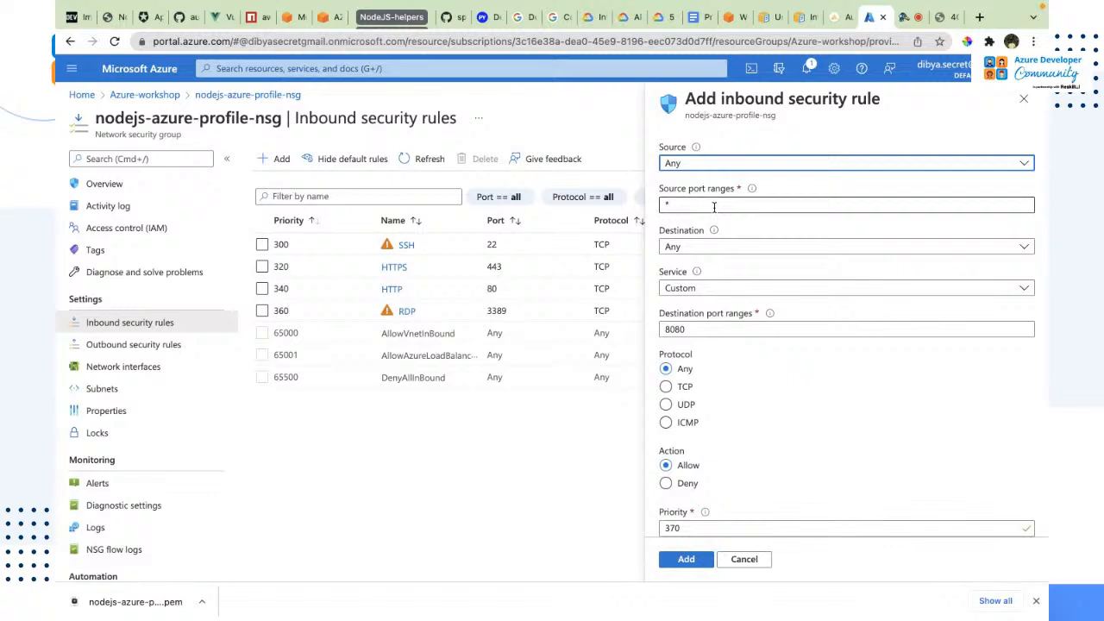
left_click(685, 249)
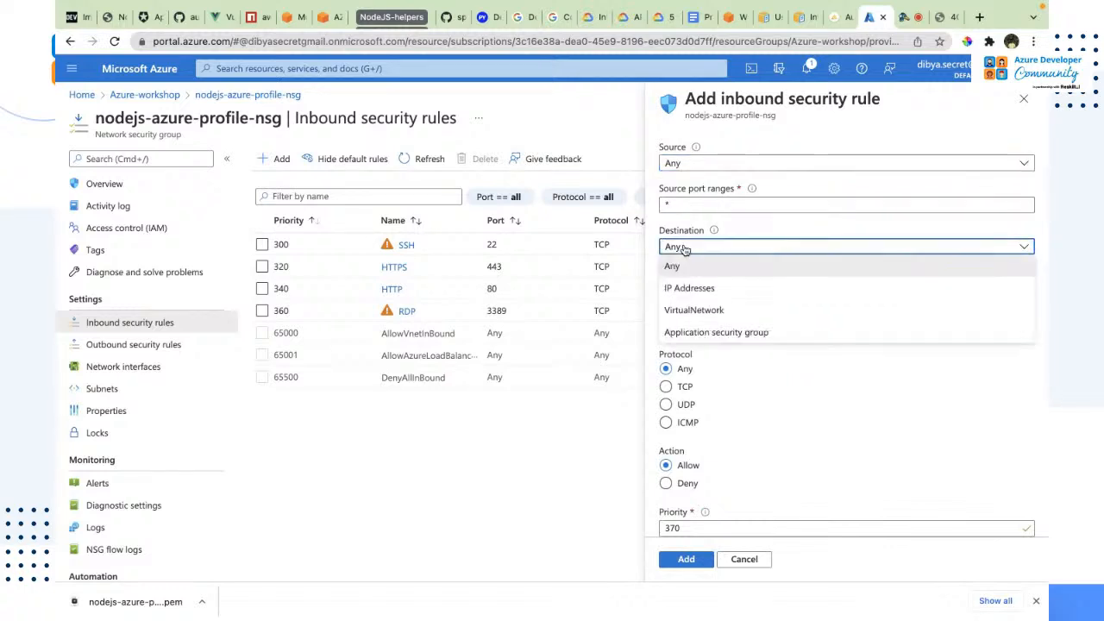
left_click(682, 264)
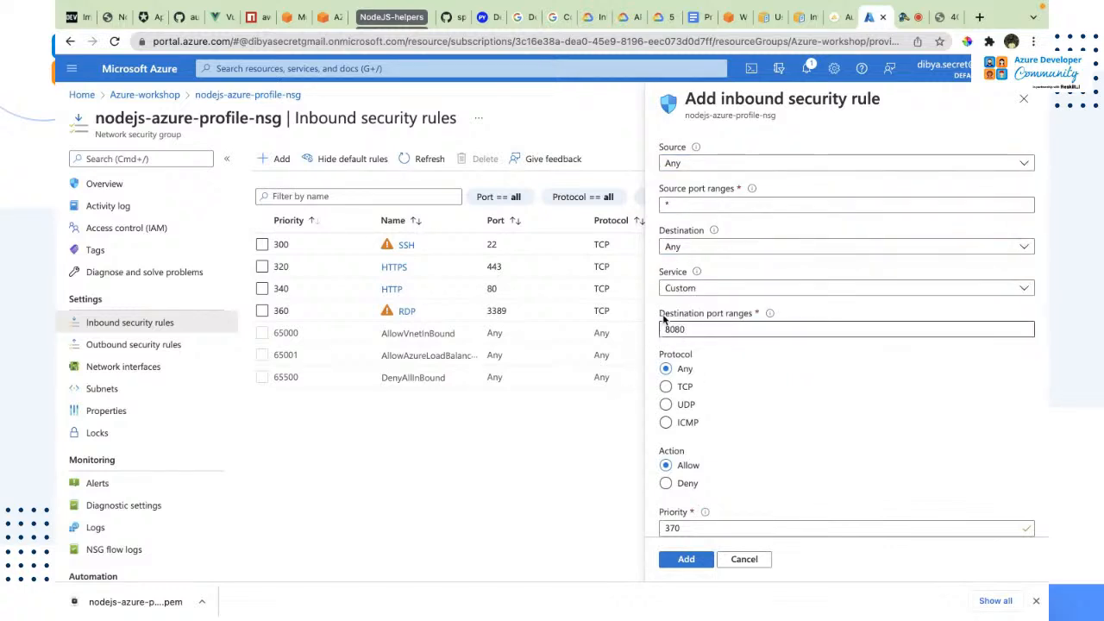
left_click(695, 328)
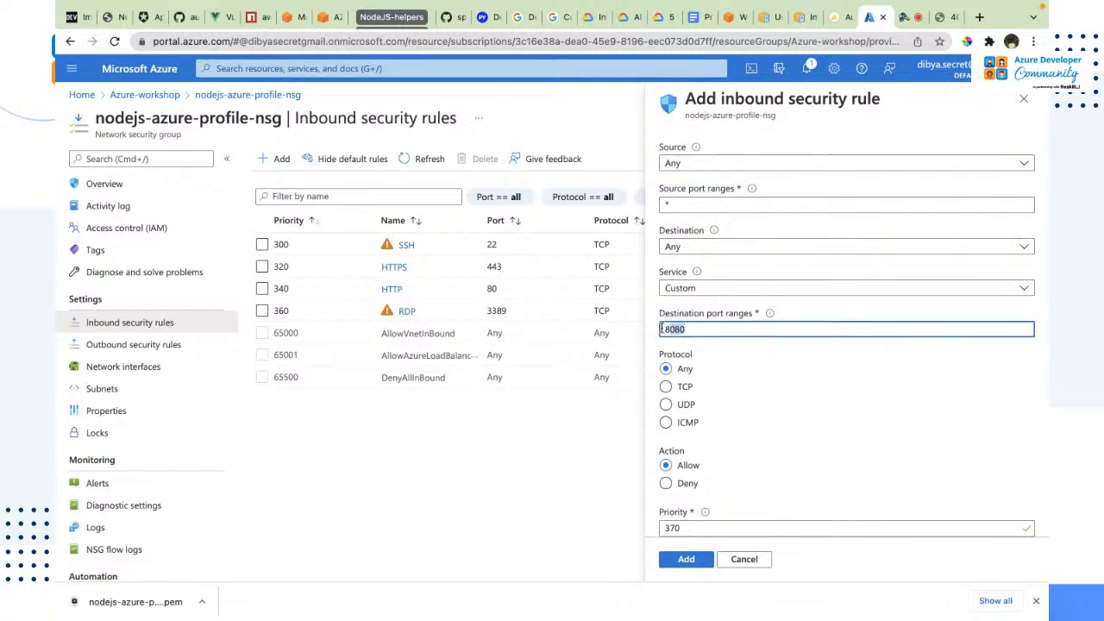
left_click(679, 248)
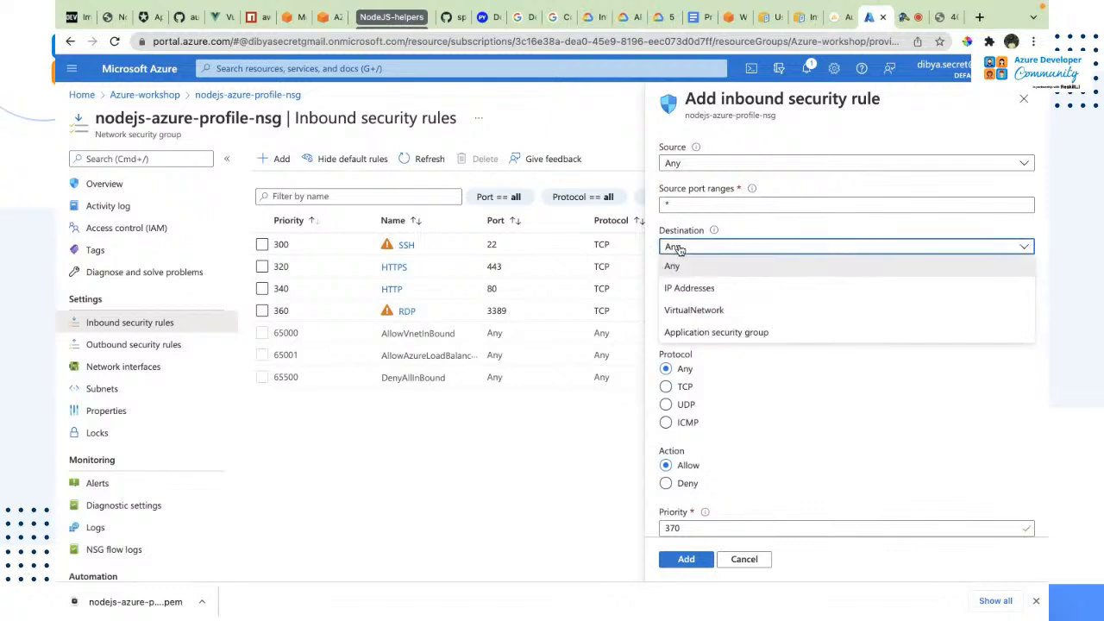
left_click(623, 403)
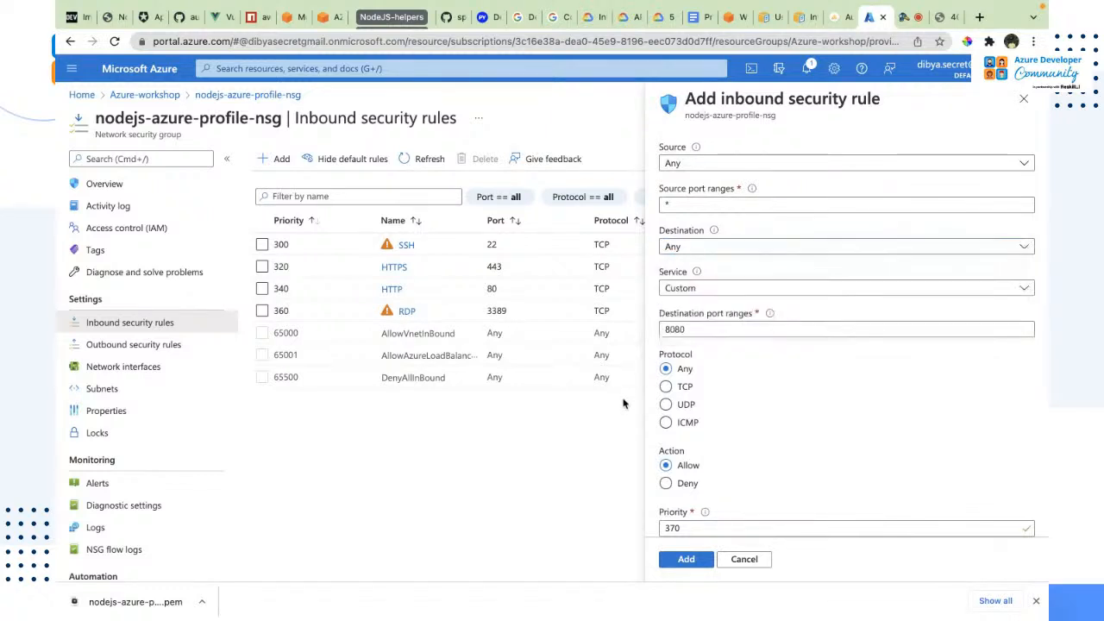
left_click(678, 290)
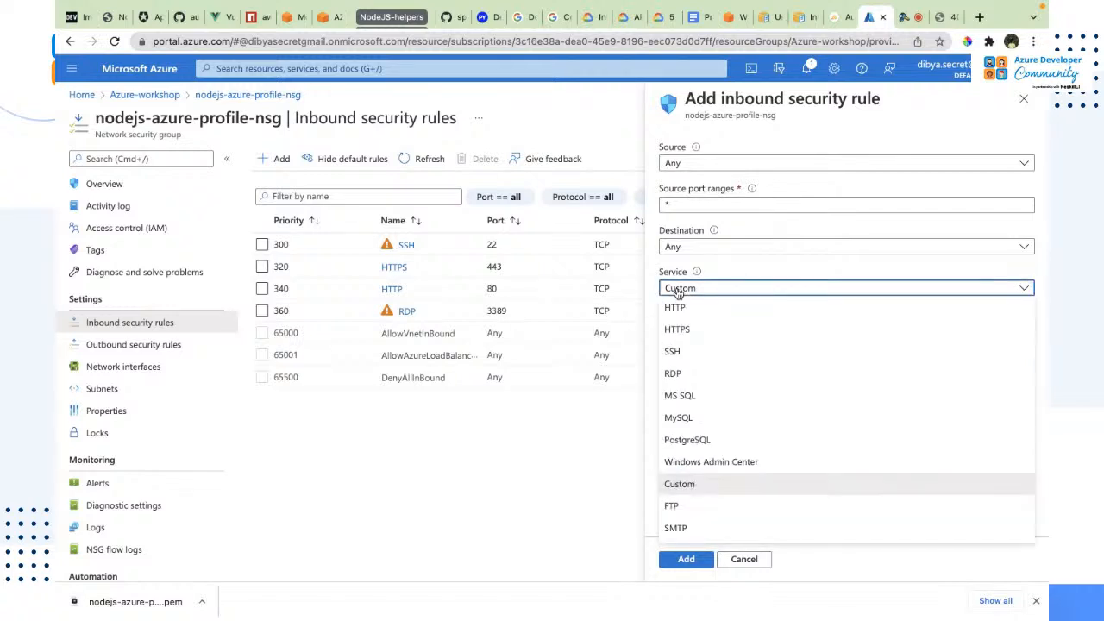
left_click(682, 484)
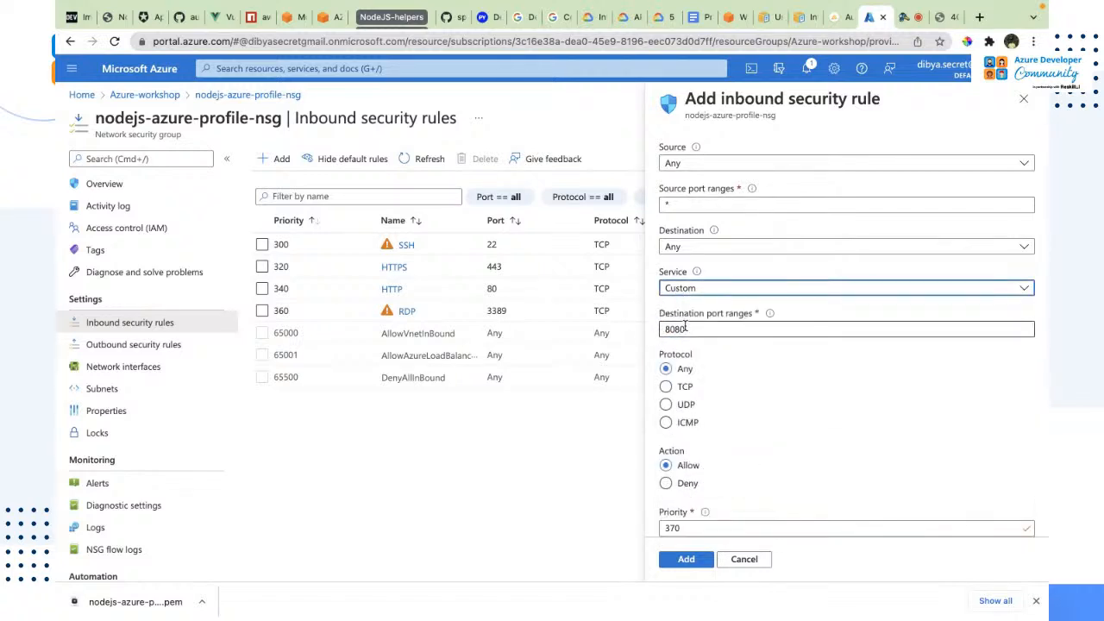
left_click_drag(685, 329, 657, 329)
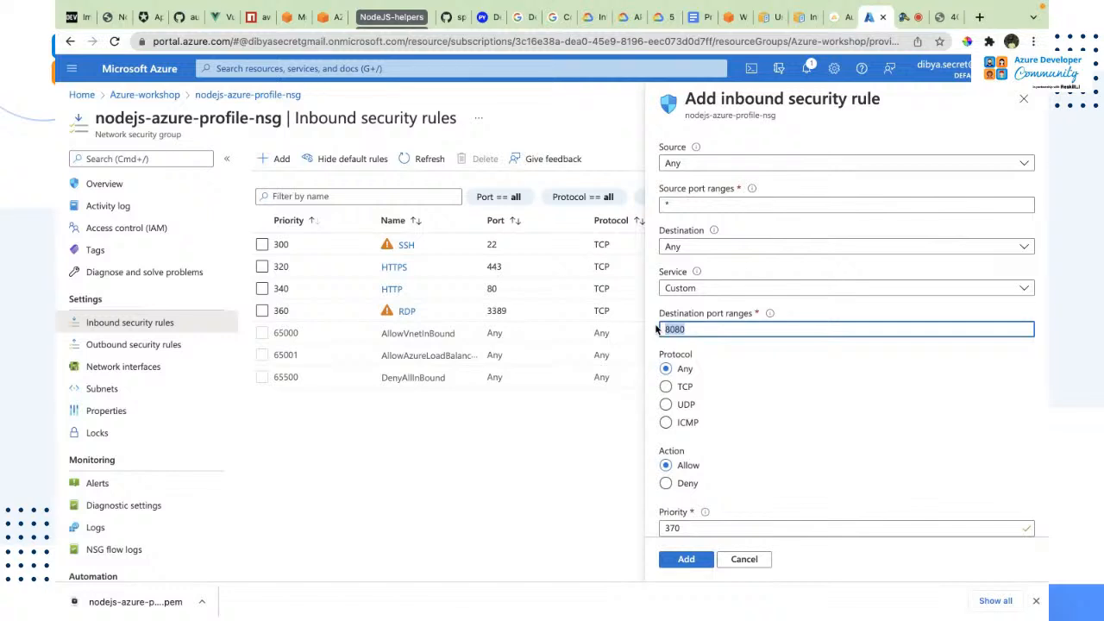
left_click(481, 530)
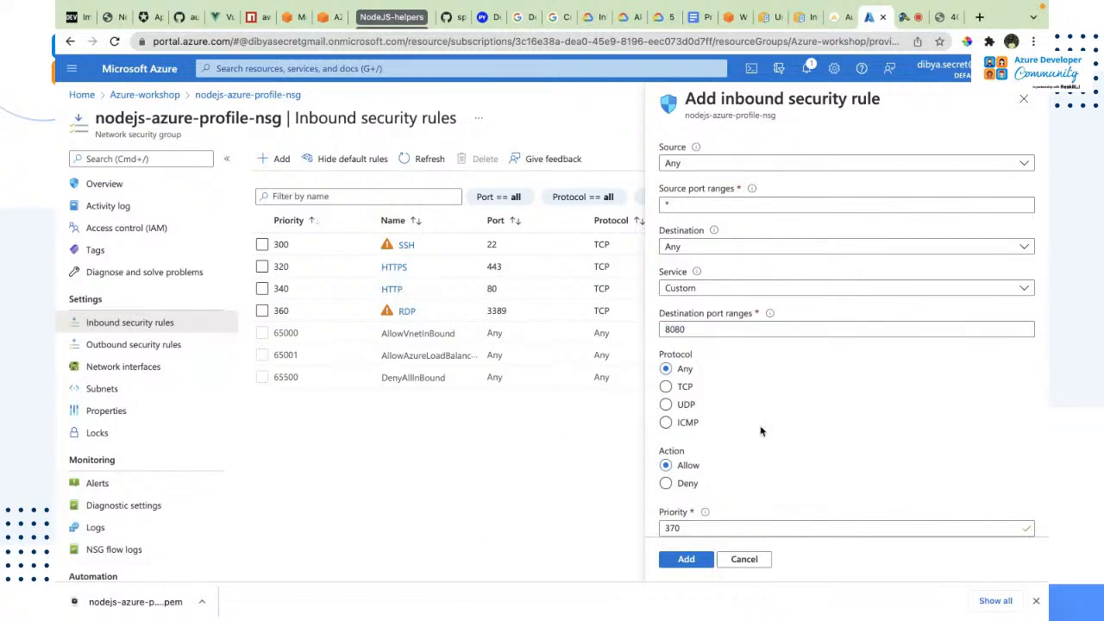
- Name the port 8080 rule nodejs-app, leave its priority at 370, and add it to the security group
scroll(688, 475, "down", 1)
left_click(688, 475)
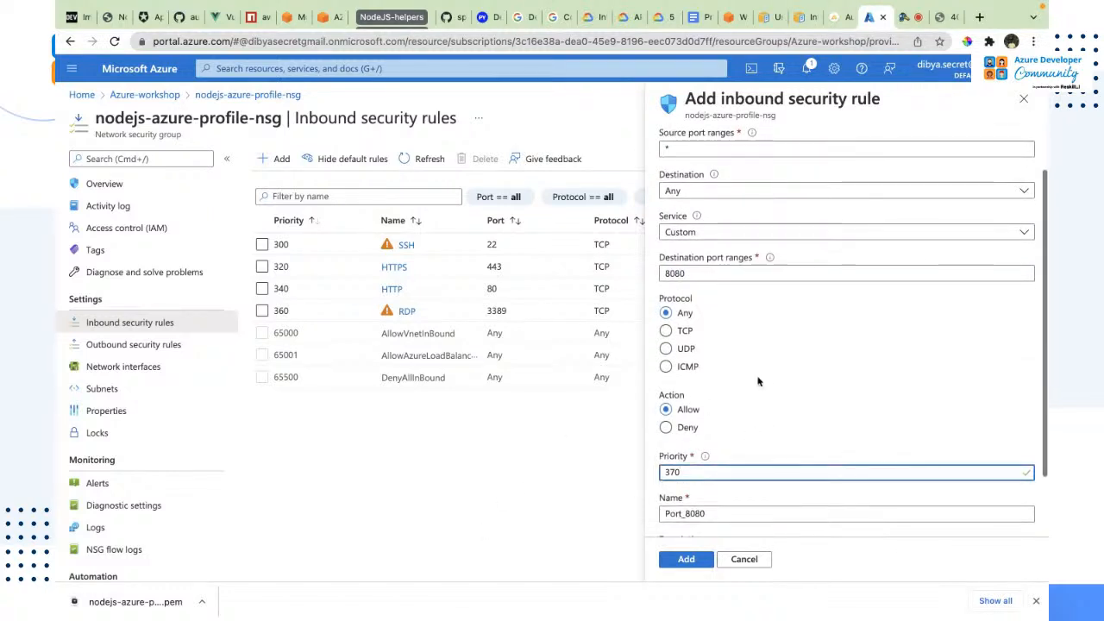
scroll(699, 449, "down", 1)
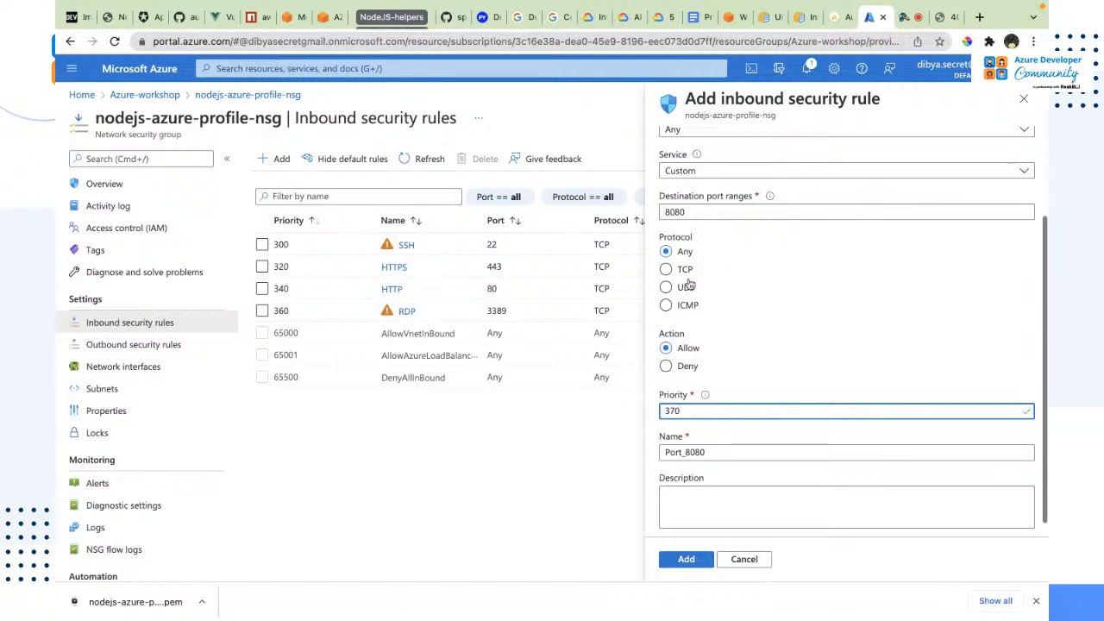
double_click(684, 452)
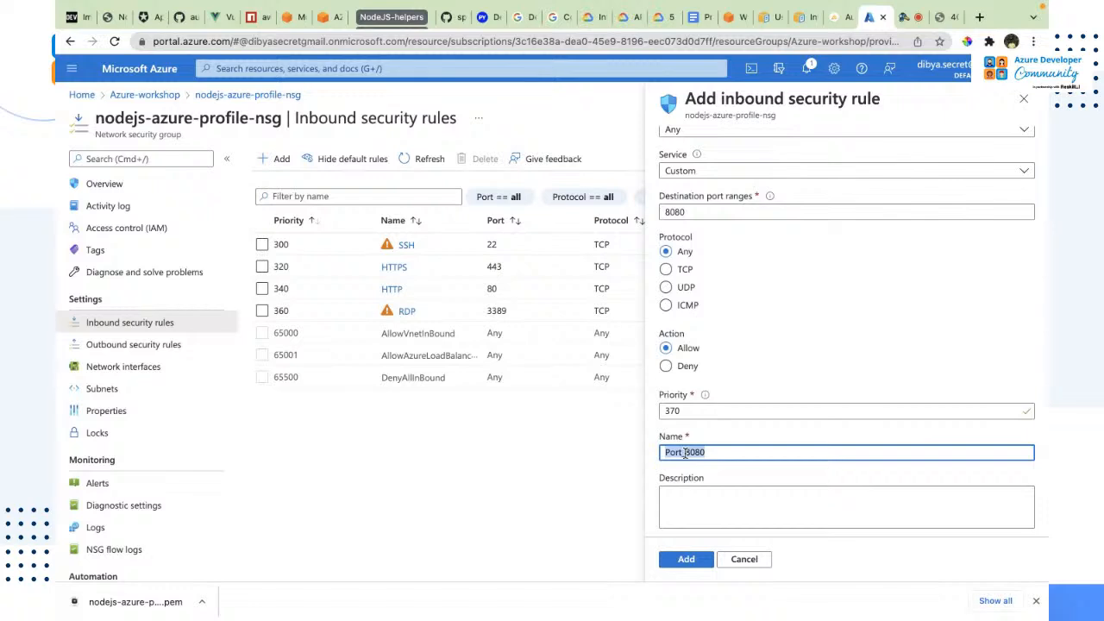
type("node")
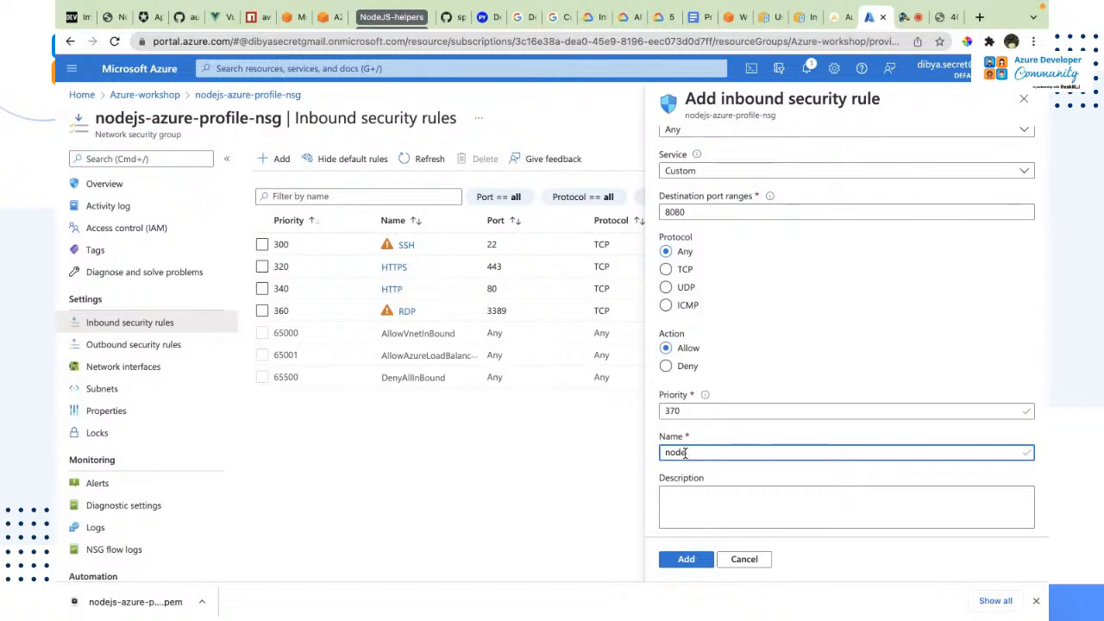
type("js-app")
key("shift+Tab")
key("shift+Tab")
key("shift+Tab")
key("shift+Tab")
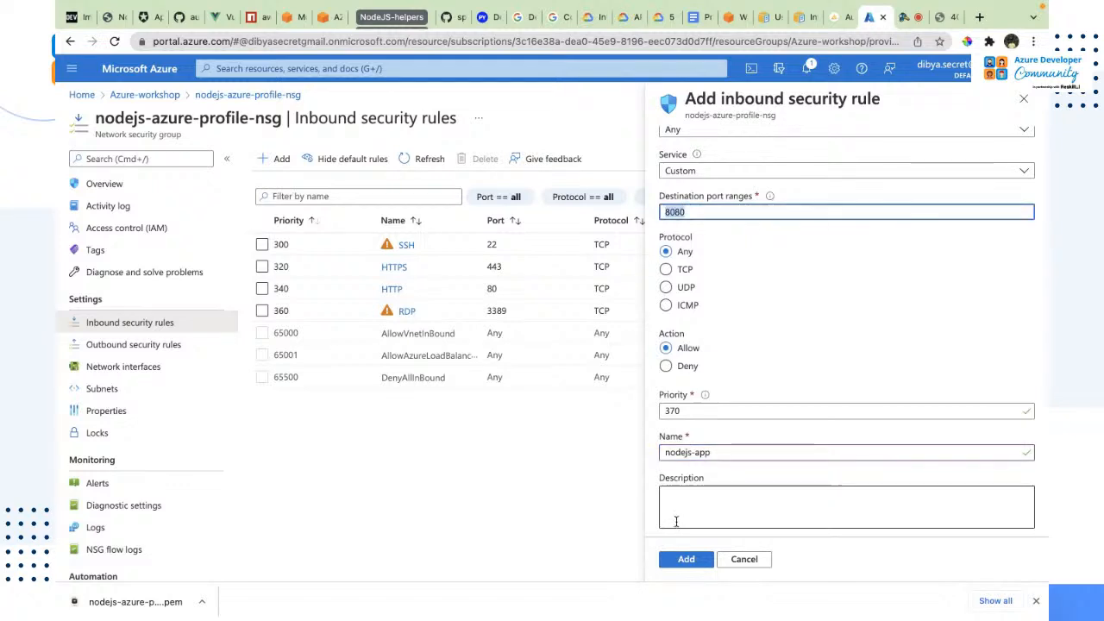
left_click(684, 560)
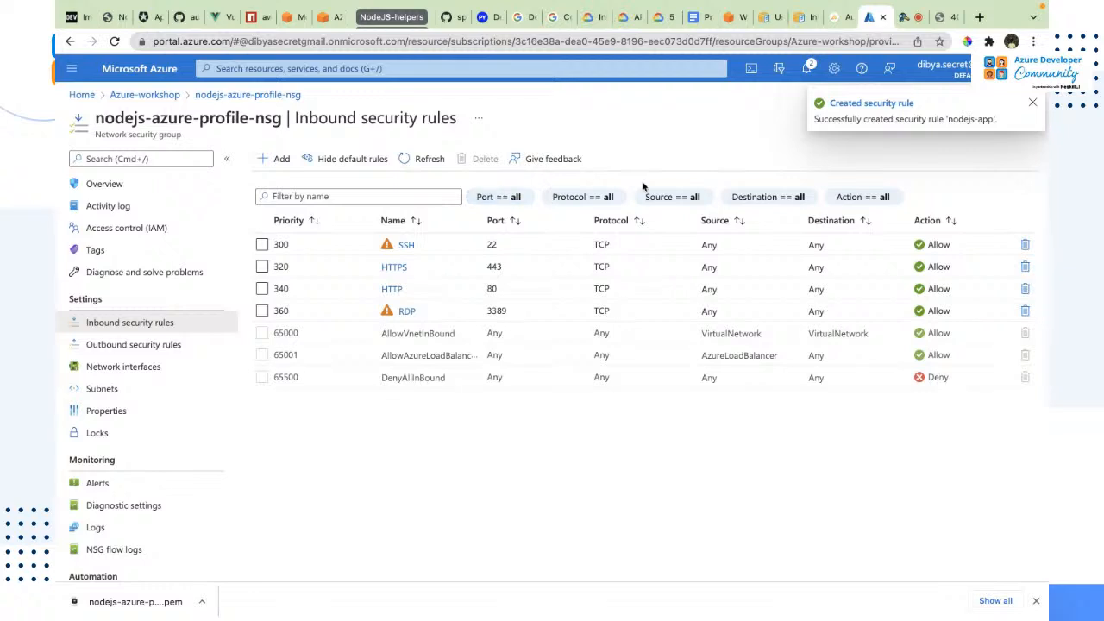
- Reload the inbound security rules page and check the nodejs-app rule's port, protocol and source
left_click(1030, 104)
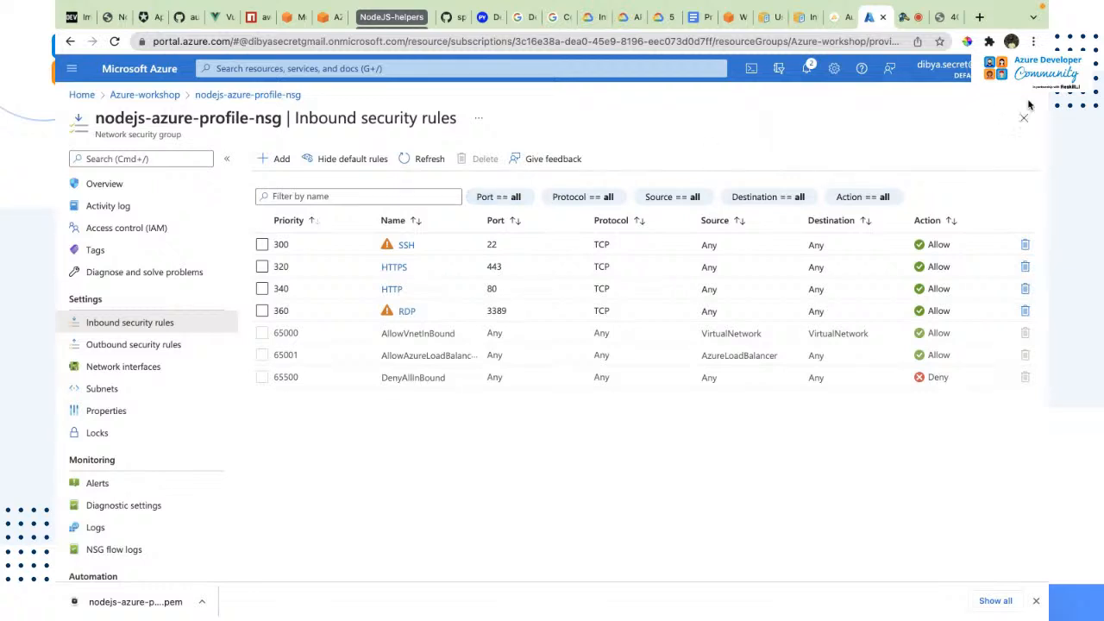
left_click(112, 45)
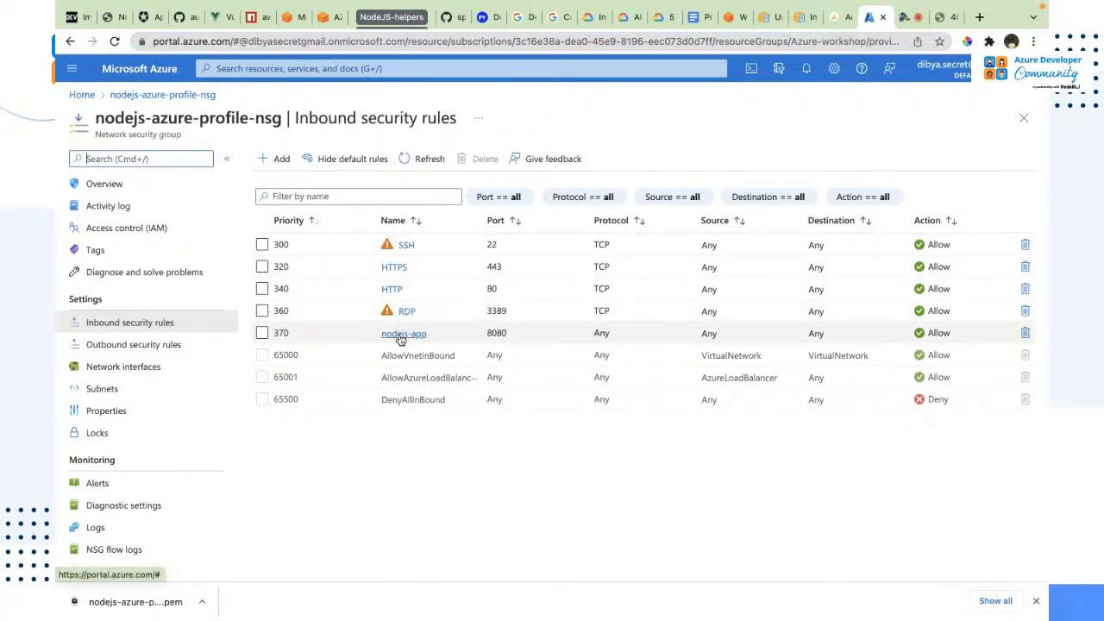
double_click(495, 333)
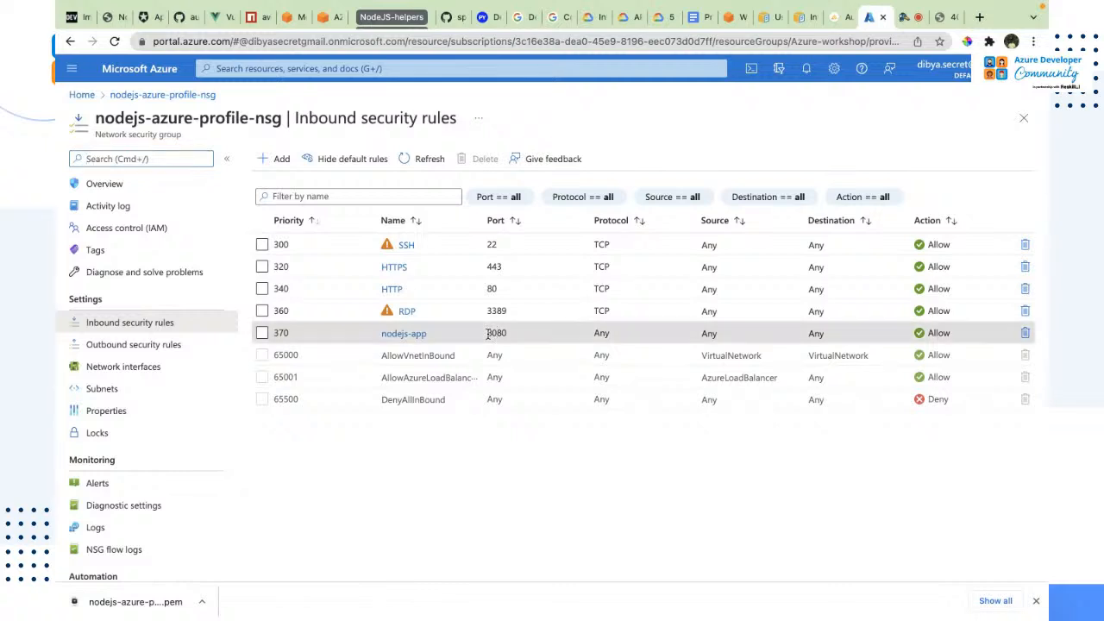
double_click(602, 333)
double_click(708, 333)
- Switch to the VM's terminal session and start the azure-workshop server with npm start
left_click(943, 17)
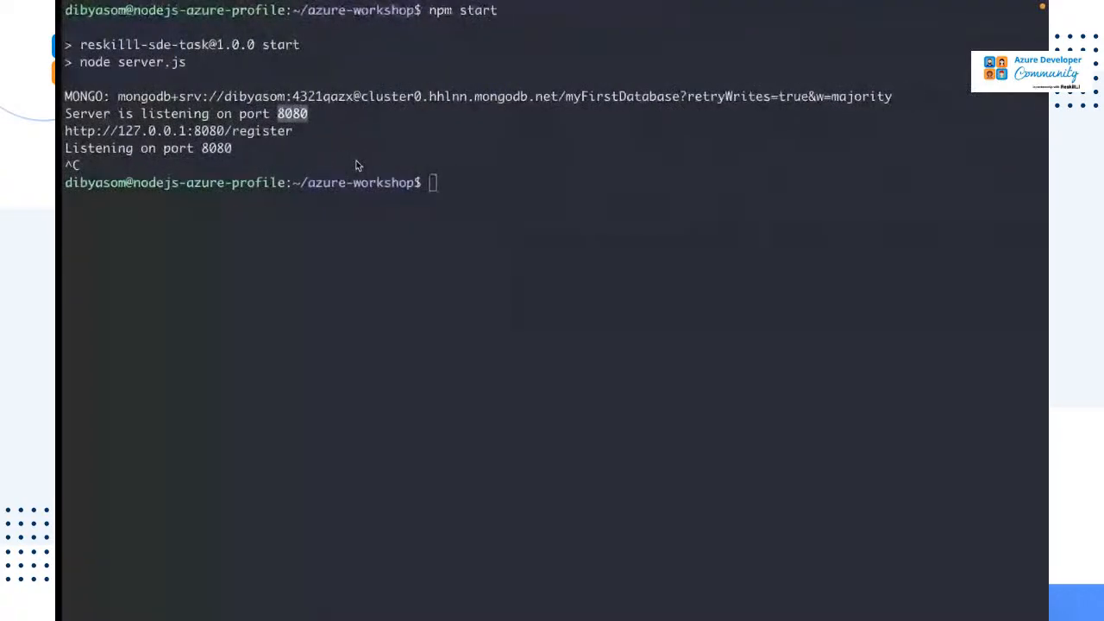
key("Up")
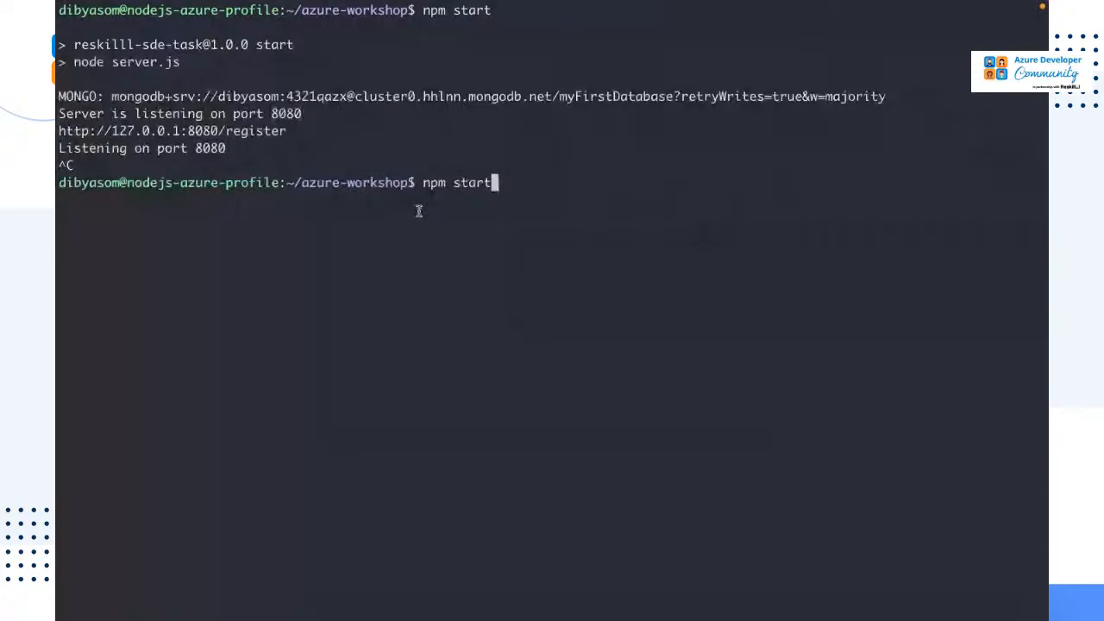
key("Return")
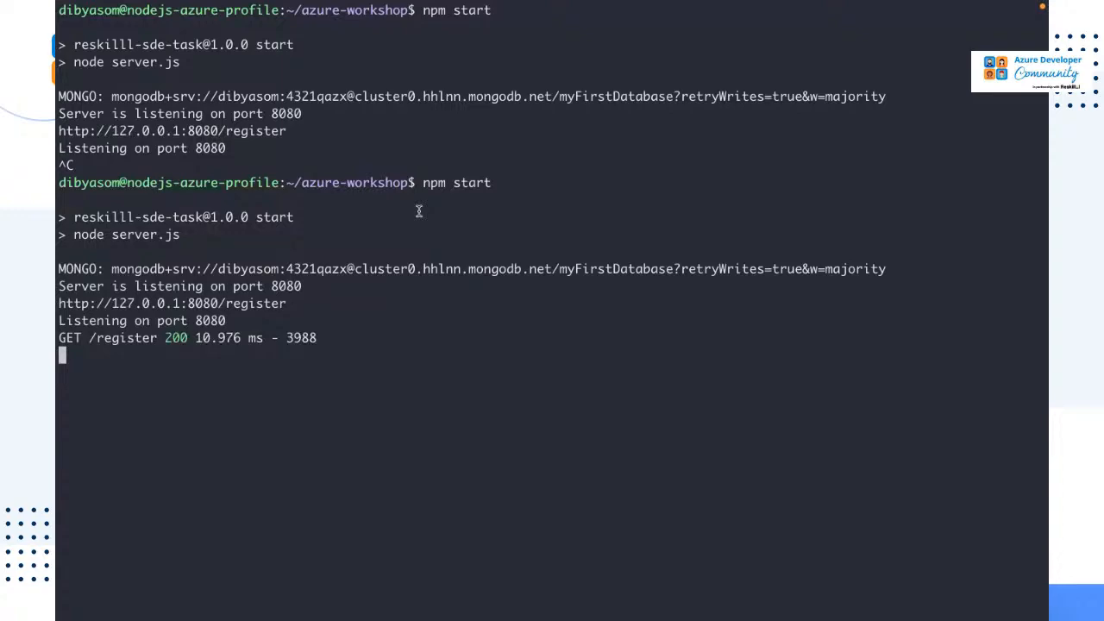
- Examine the GET /register request line logged in the server's terminal output
key("ctrl+Left")
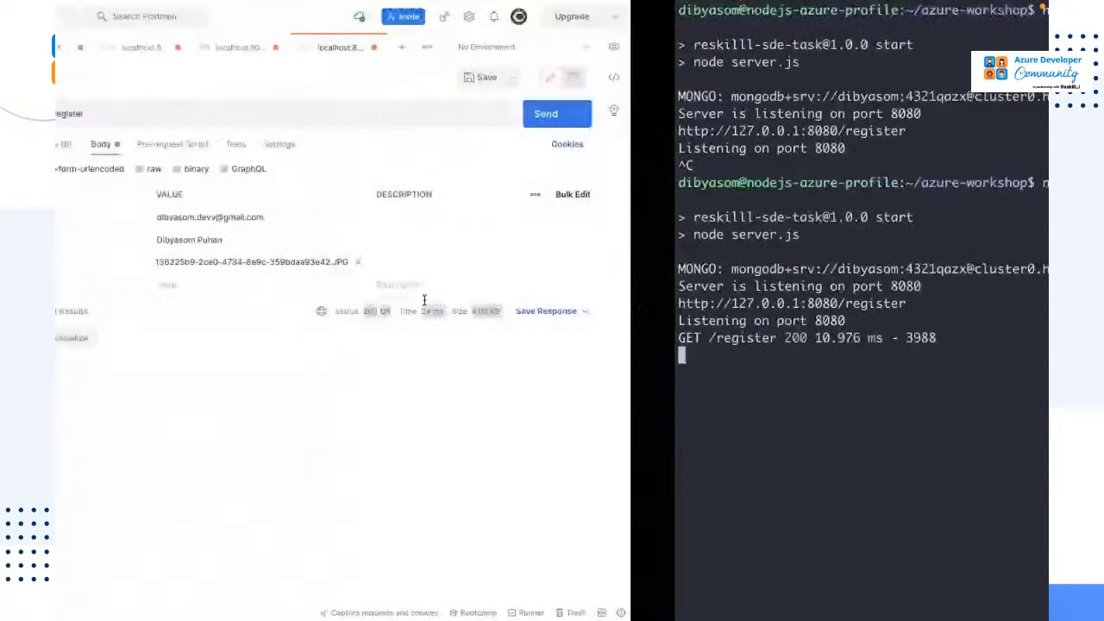
key("ctrl+Right")
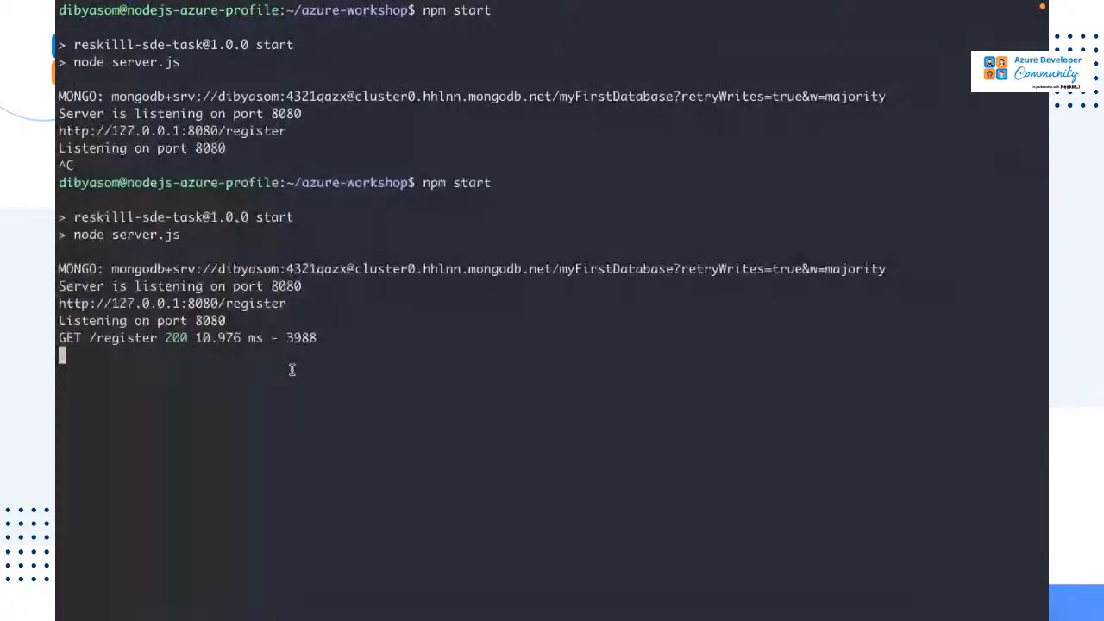
left_click_drag(319, 339, 57, 345)
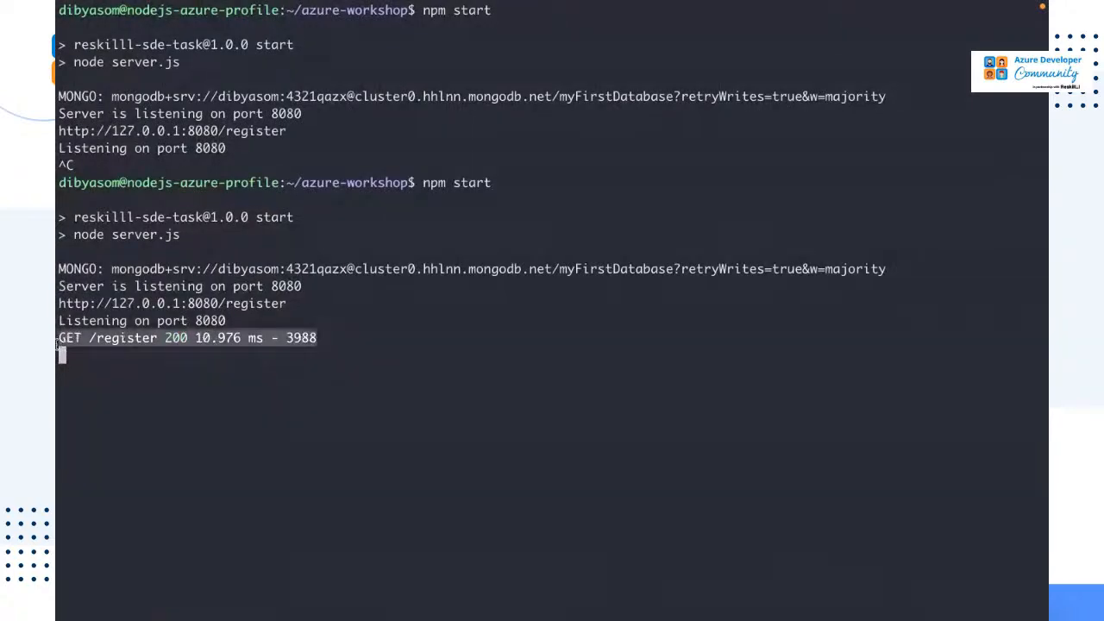
- Return to the browser, reload the app's /register page on the public IP, and check the account form's email field
key("ctrl+Left")
key("ctrl+Left")
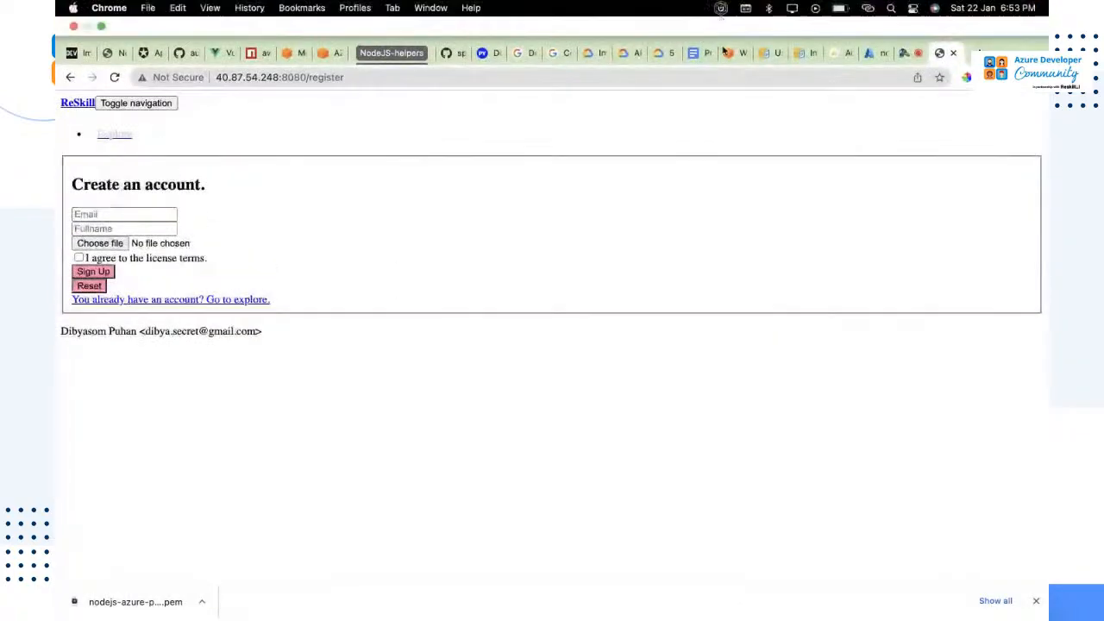
left_click(114, 77)
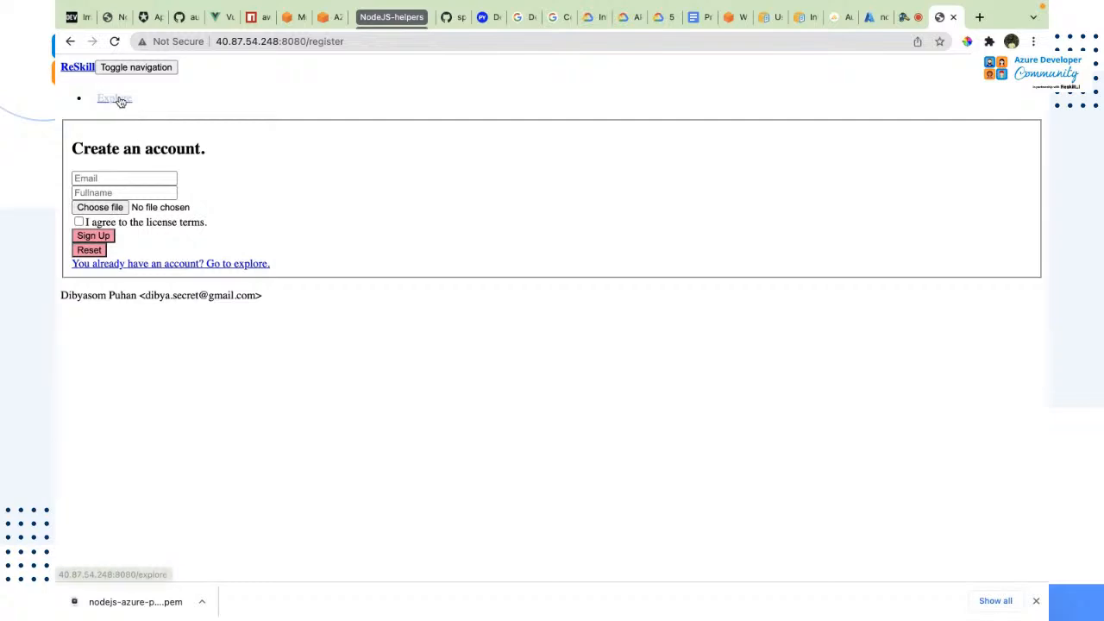
left_click(106, 179)
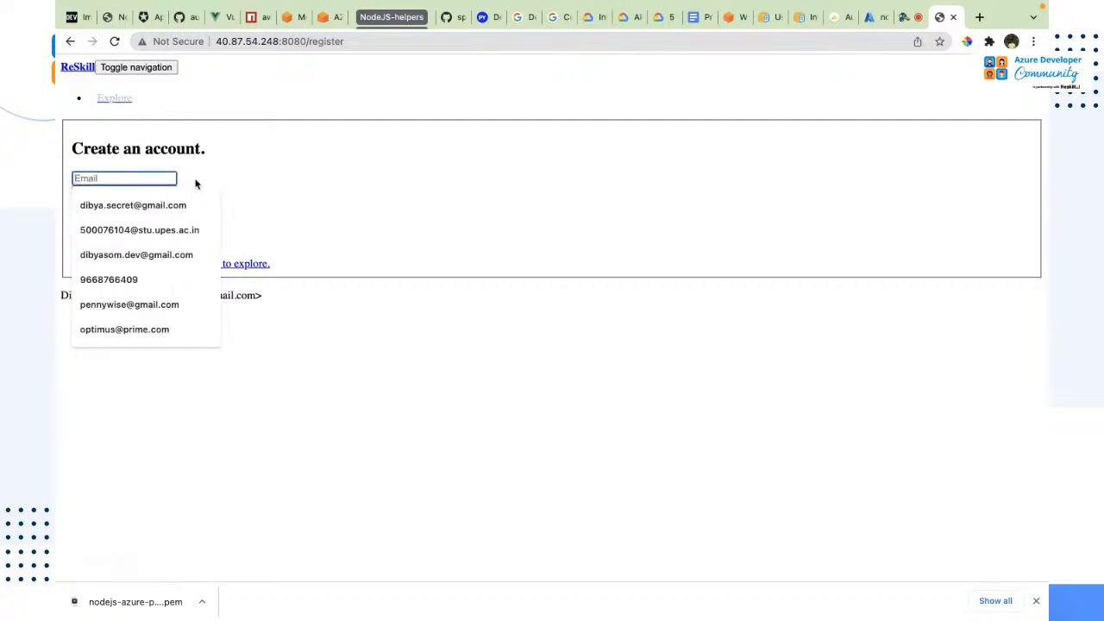
left_click(281, 137)
- Examine the public IP and register path in the page's address, and reload the registration page once more
left_click(291, 42)
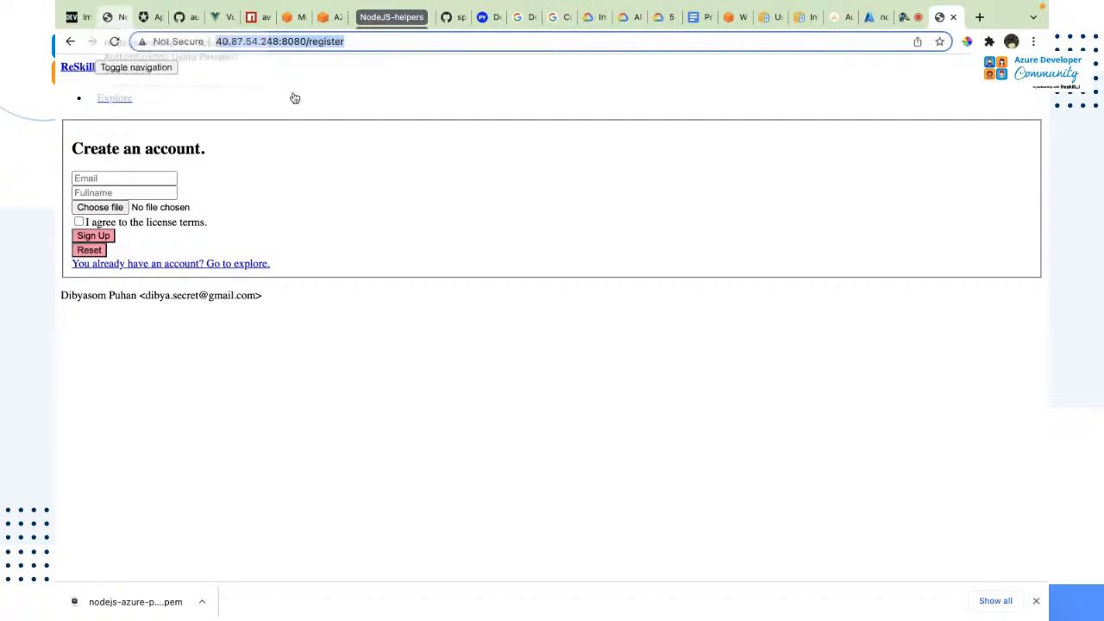
double_click(229, 42)
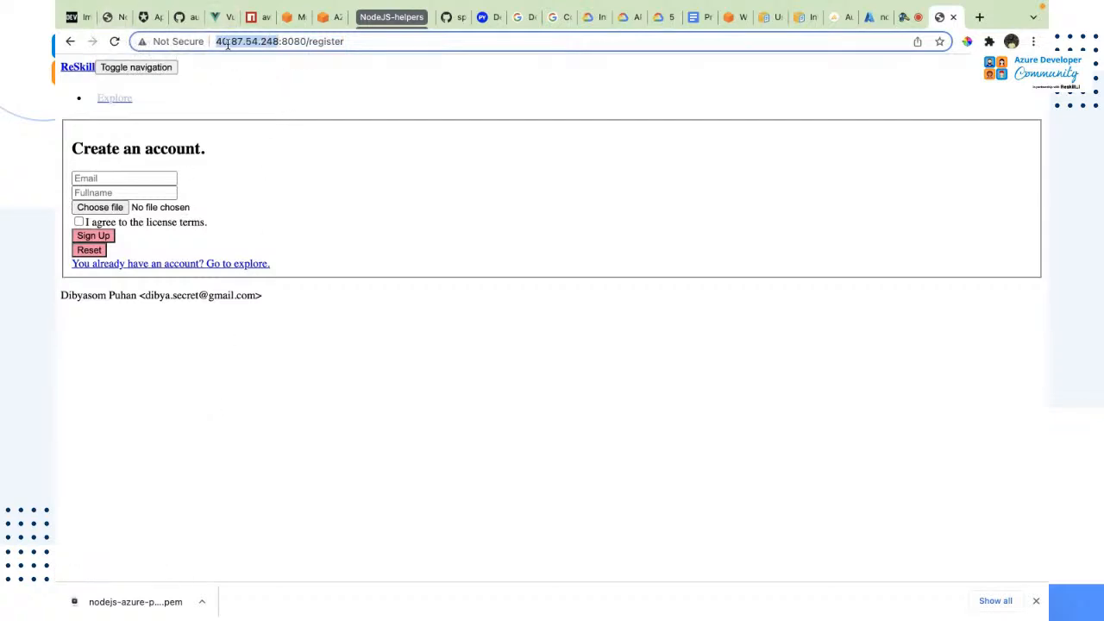
left_click_drag(306, 41, 345, 42)
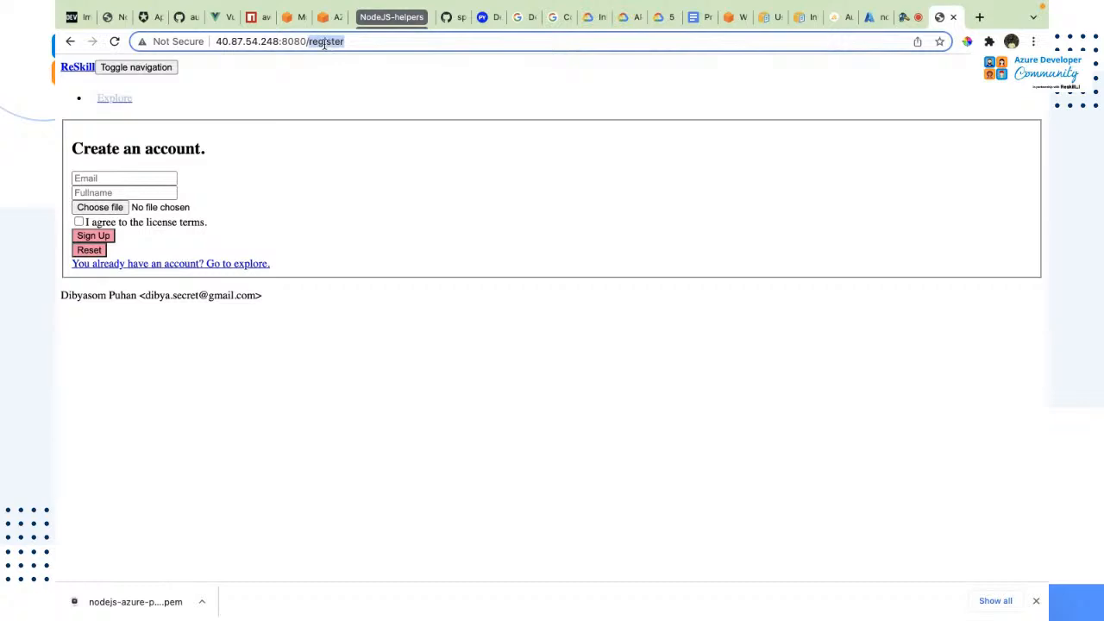
left_click(115, 43)
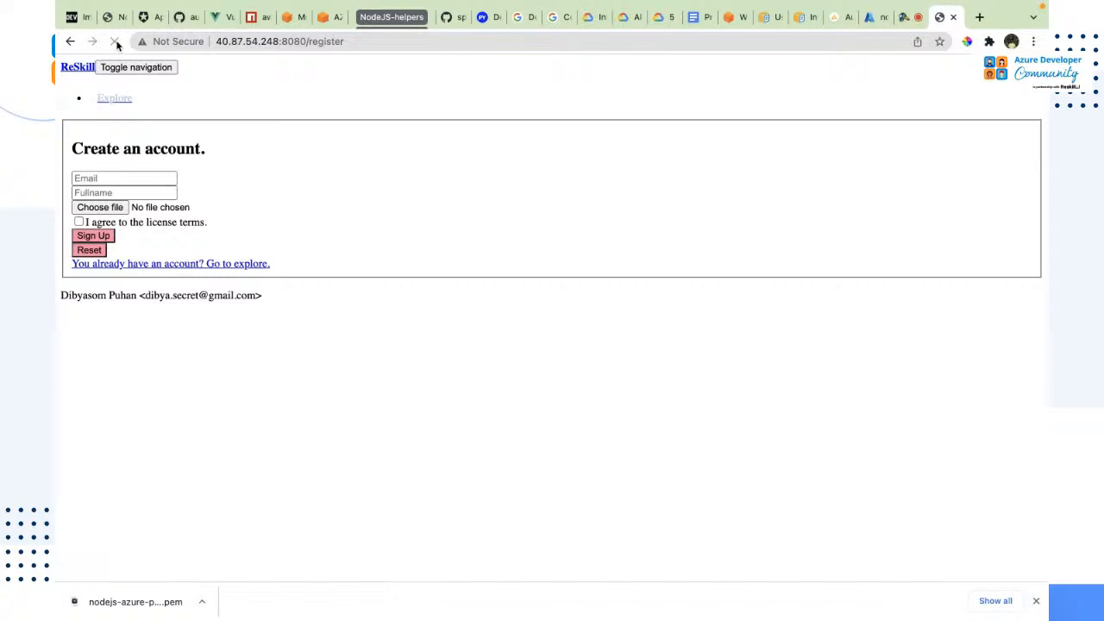
left_click(352, 46)
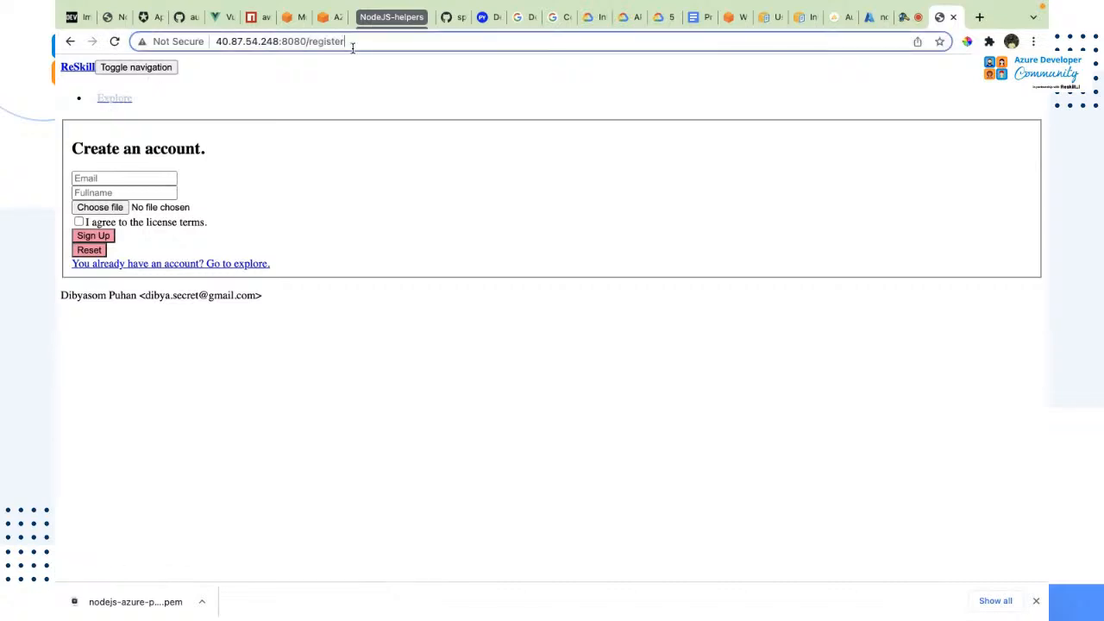
left_click_drag(352, 47, 176, 41)
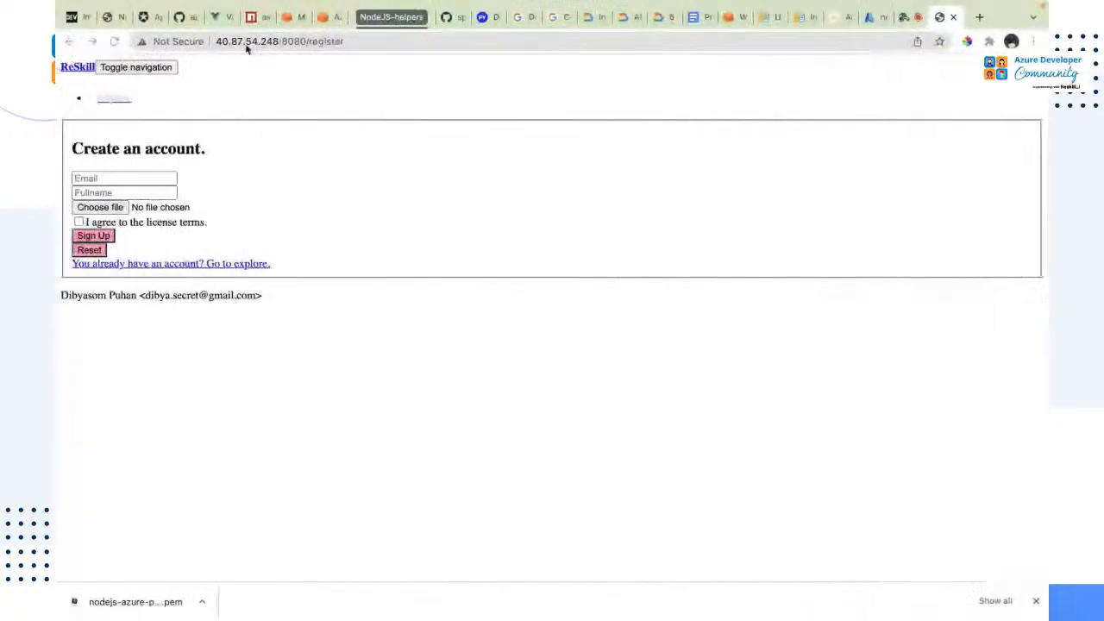
left_click_drag(283, 41, 205, 42)
key("ctrl+c")
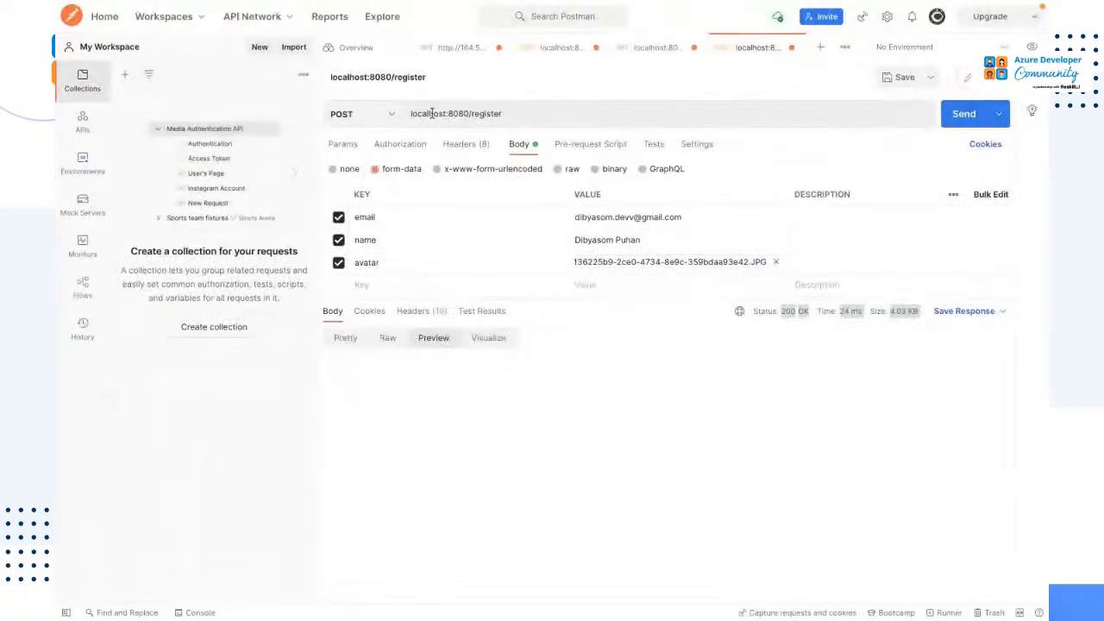
double_click(427, 113)
key("ctrl+v")
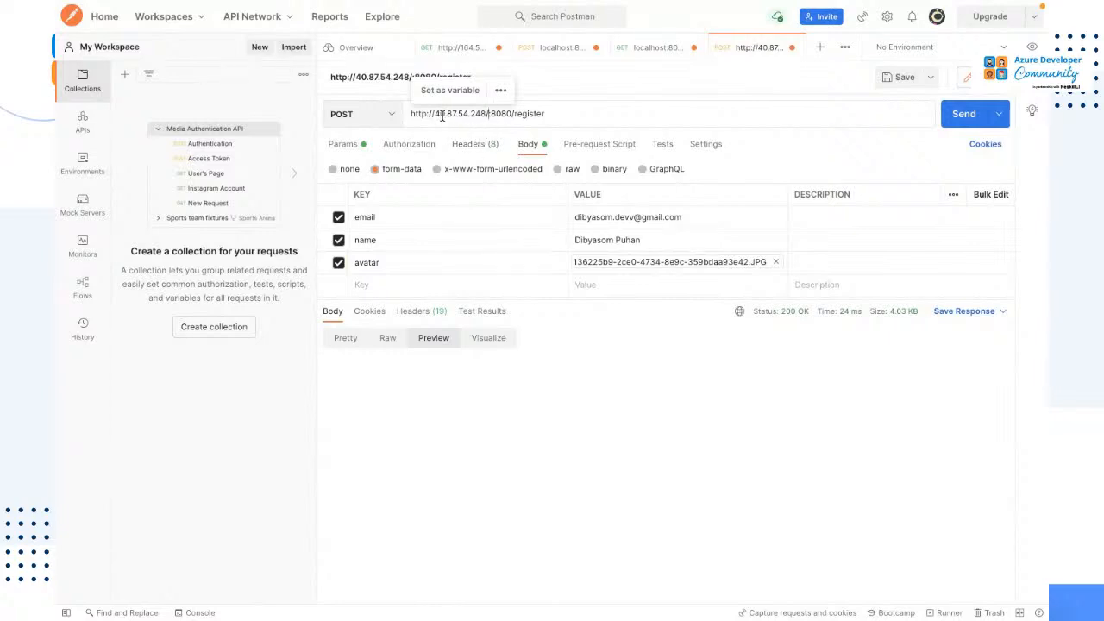
left_click_drag(437, 115, 492, 118)
double_click(494, 118)
left_click(486, 115)
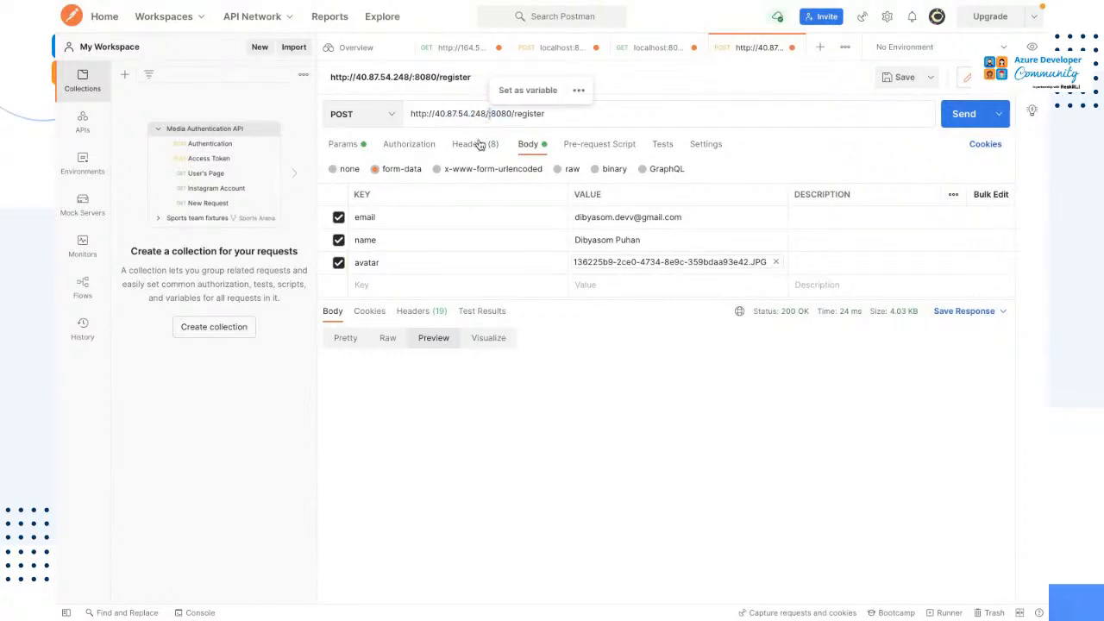
key("BackSpace")
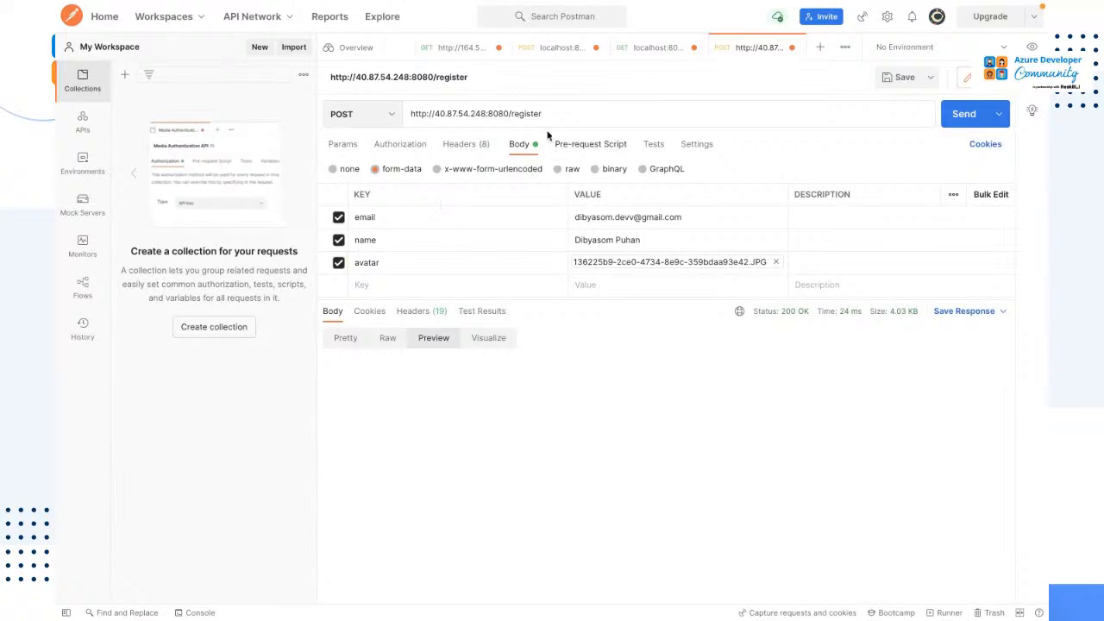
left_click(960, 119)
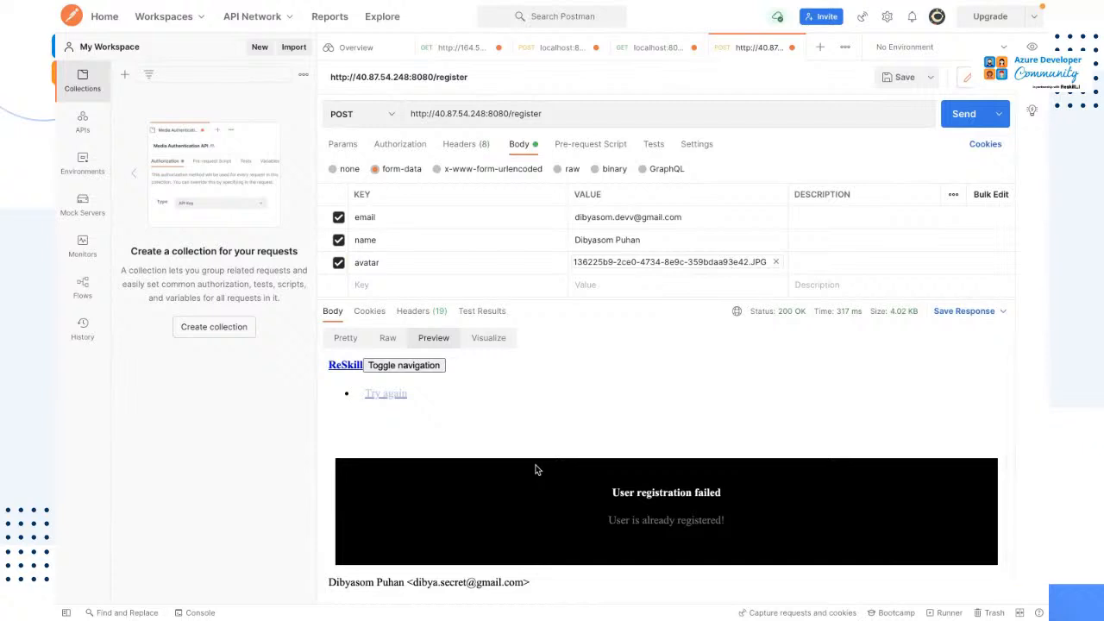
- Examine the registration status heading and its message in the response preview
left_click_drag(611, 495, 727, 528)
left_click(701, 528)
left_click_drag(613, 516, 728, 521)
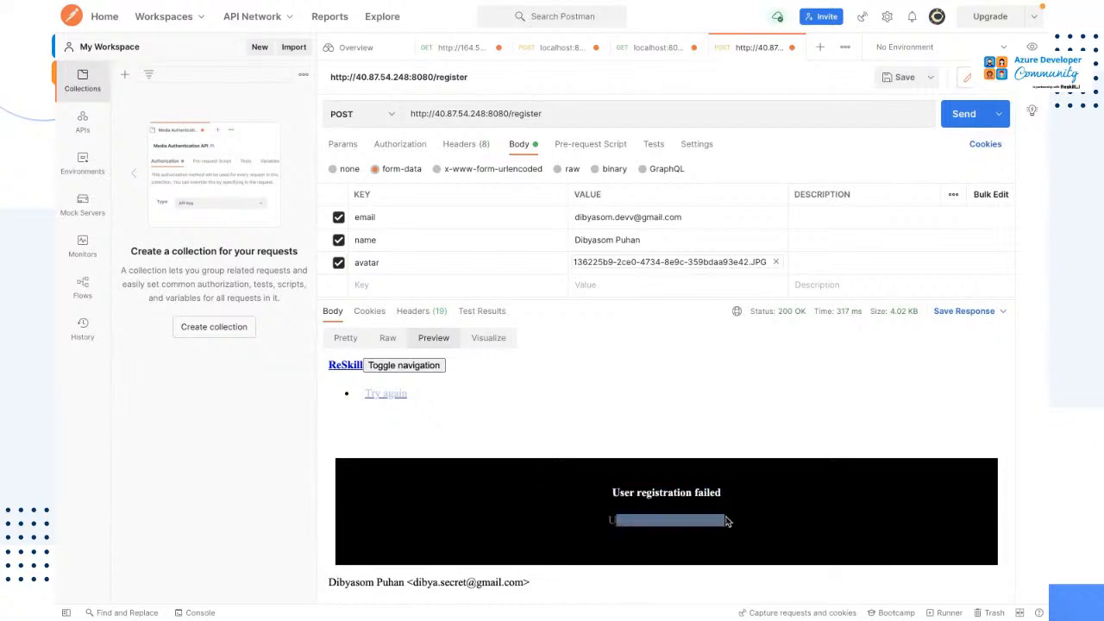
left_click(738, 521)
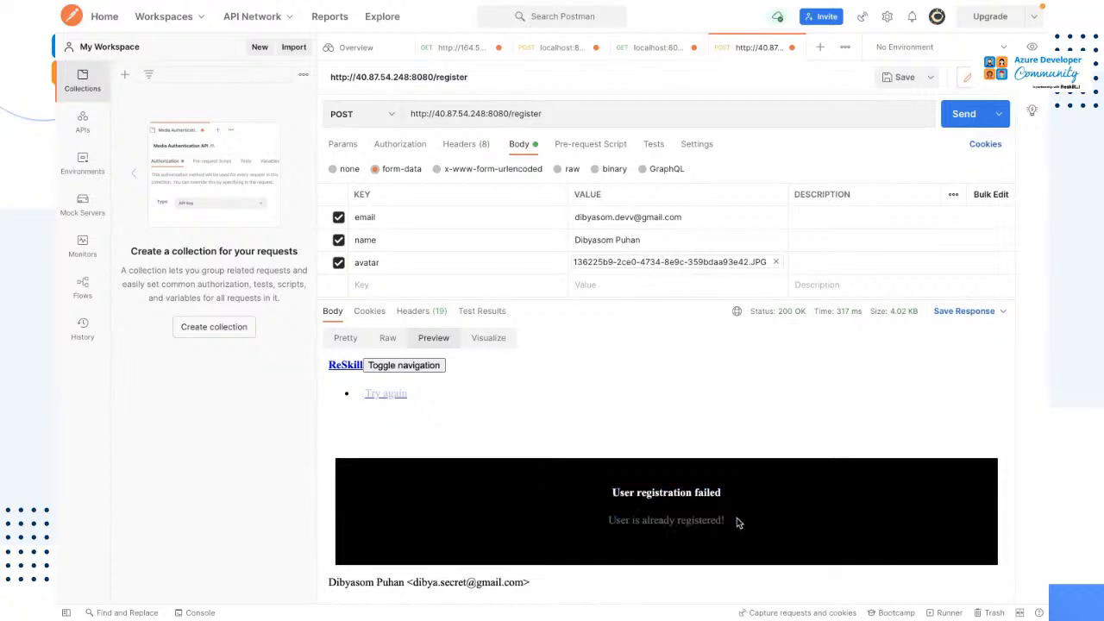
- Add another "v" before the @ in the form-data email value, then resend the request and check the response preview
left_click(631, 217)
type("v")
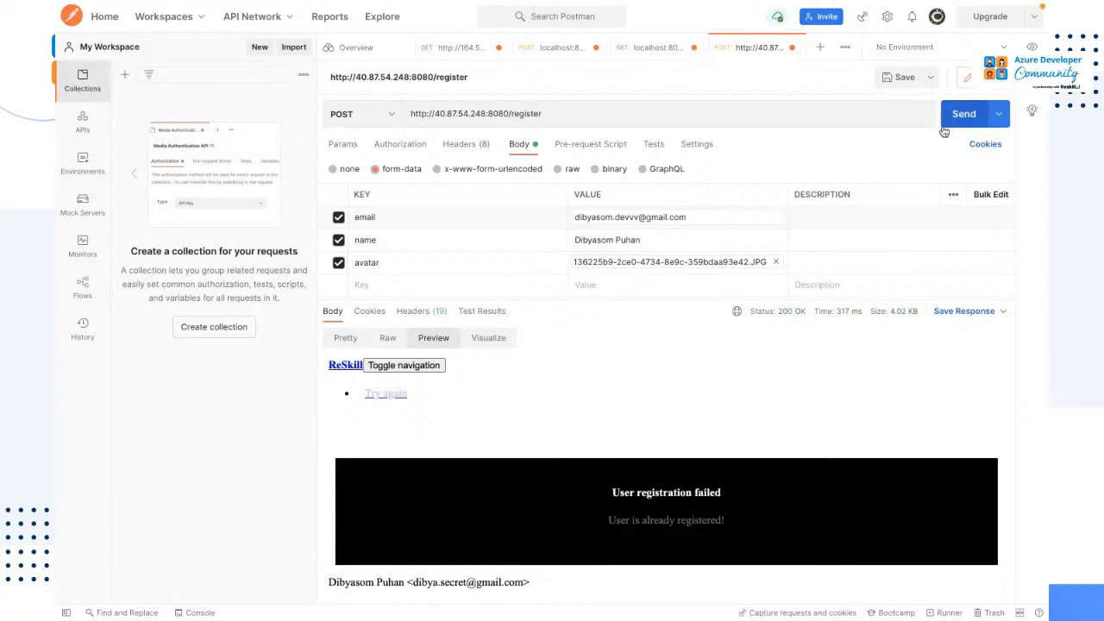
left_click(965, 113)
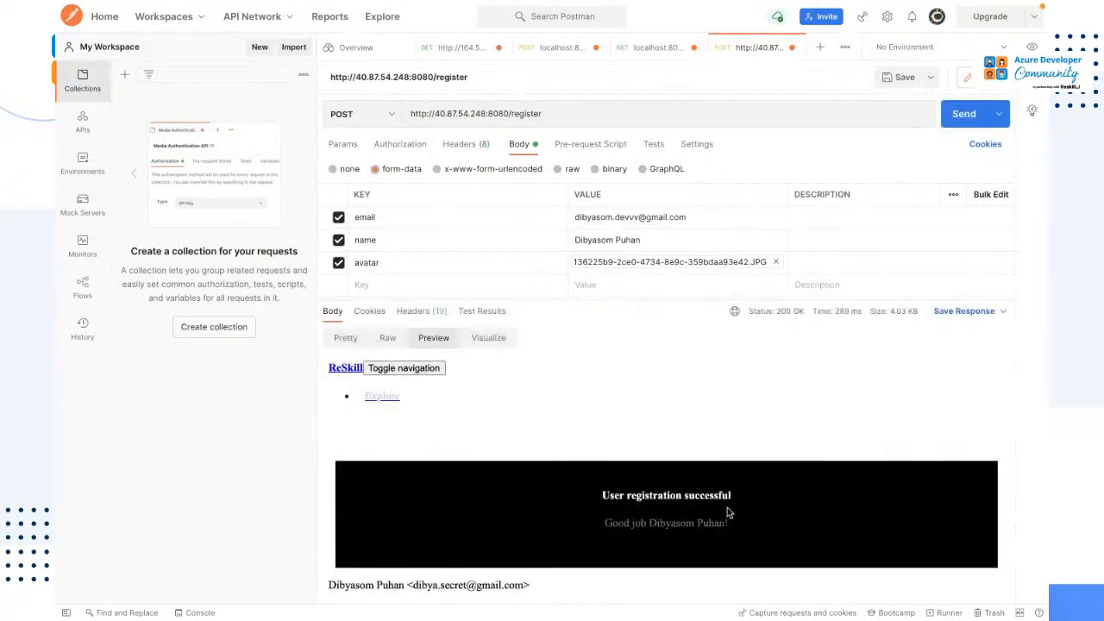
left_click_drag(726, 521, 737, 501)
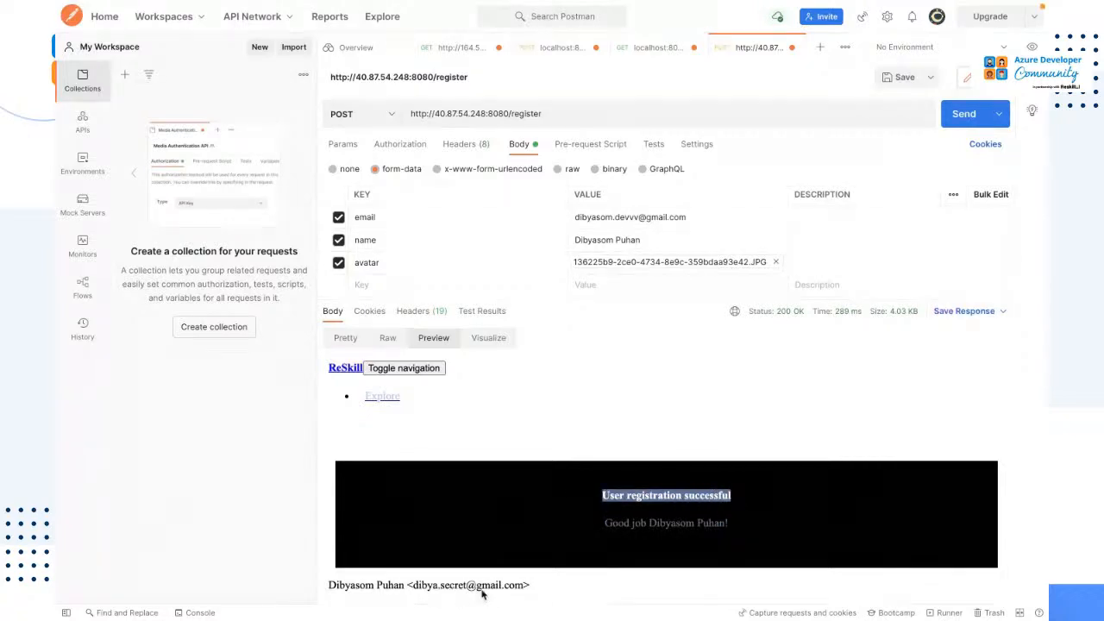
left_click_drag(548, 585, 305, 578)
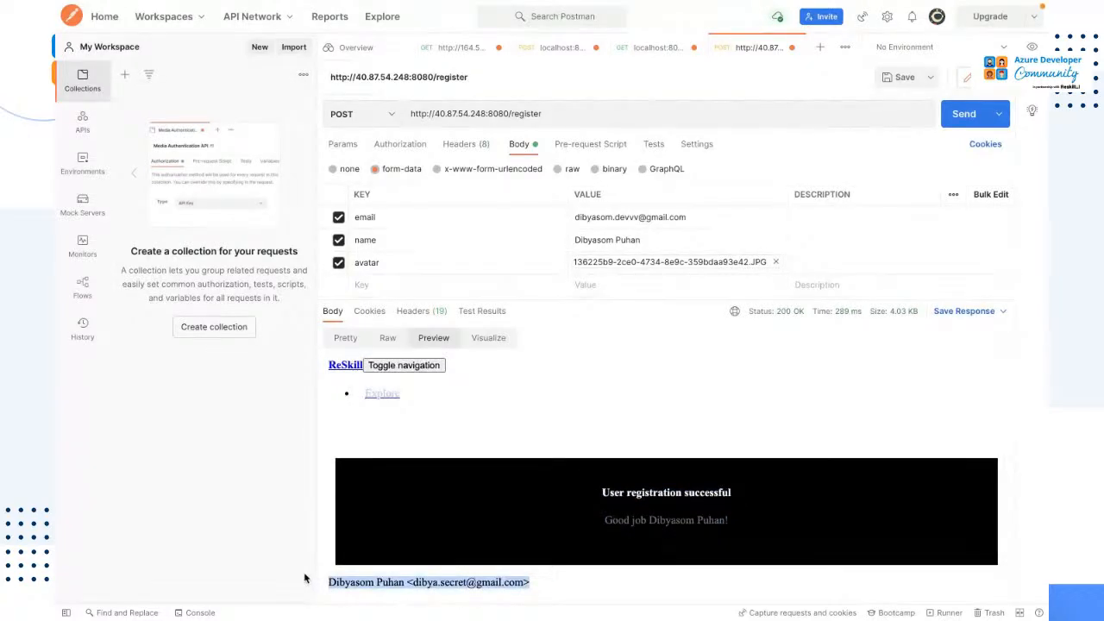
- Switch to the browser and open the app's /explore page at 40.87.54.248:8080
key("ctrl+Left")
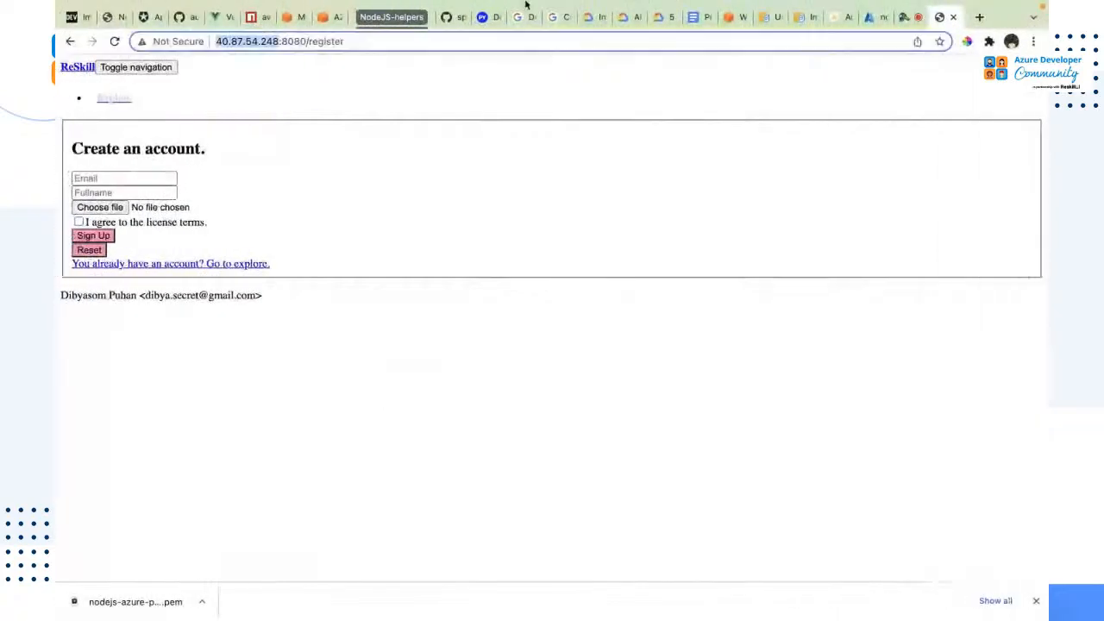
double_click(335, 77)
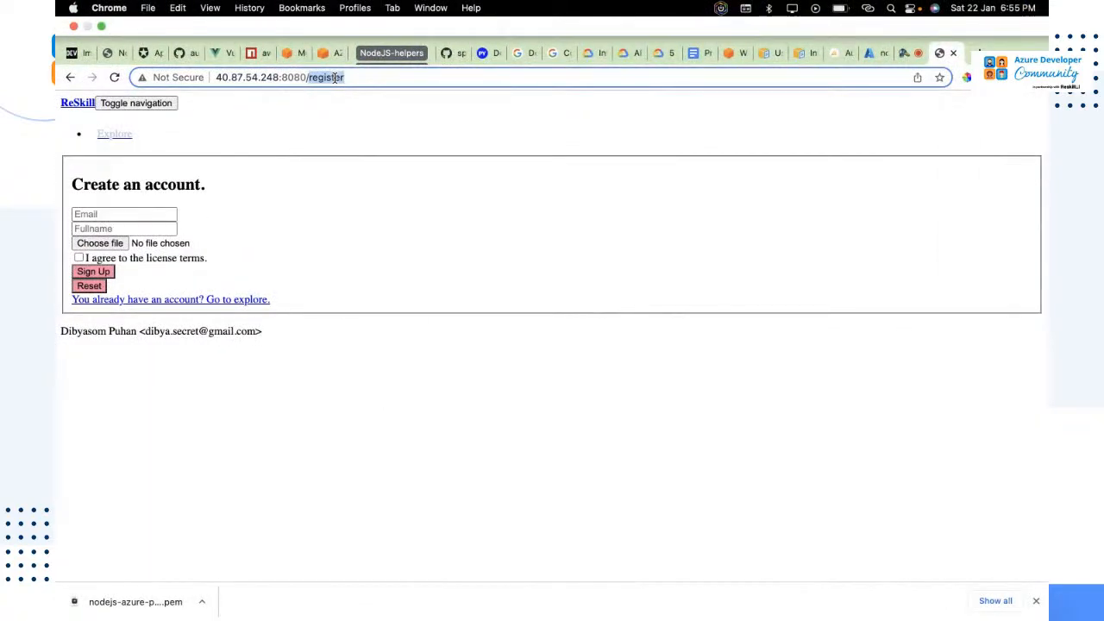
type("explore")
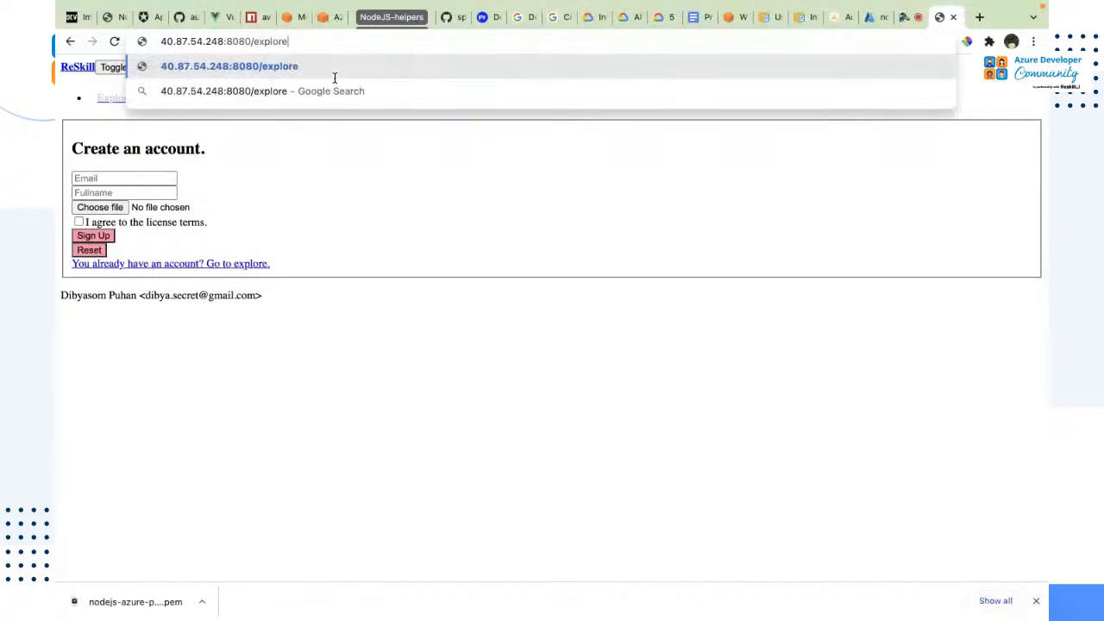
key("Return")
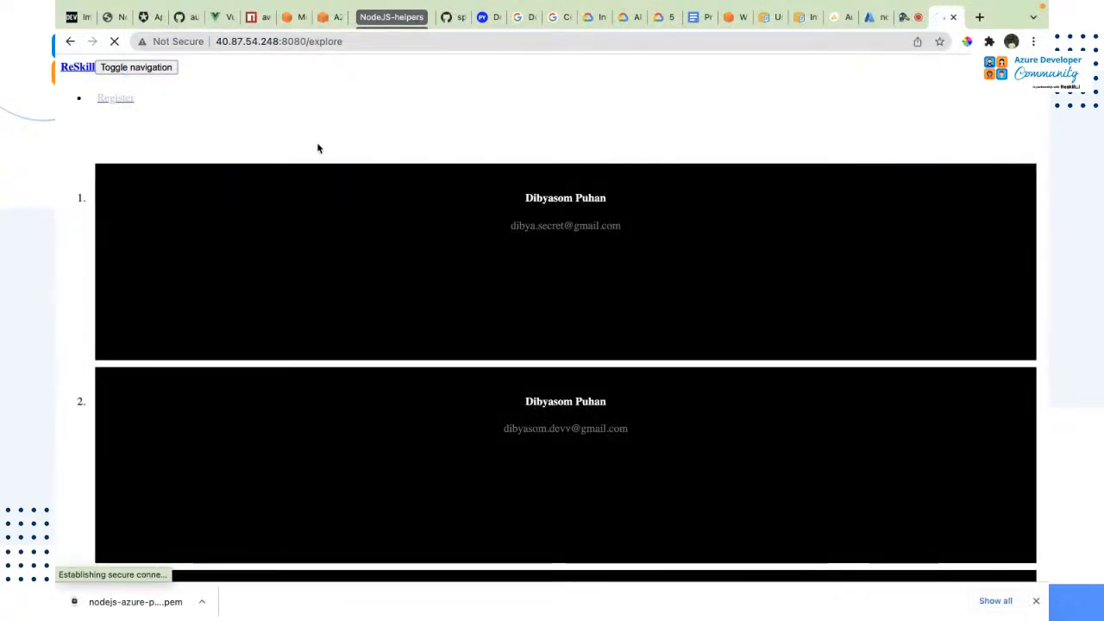
- Examine the names, emails and avatar images of the registered users listed on the explore page
scroll(555, 323, "down", 3)
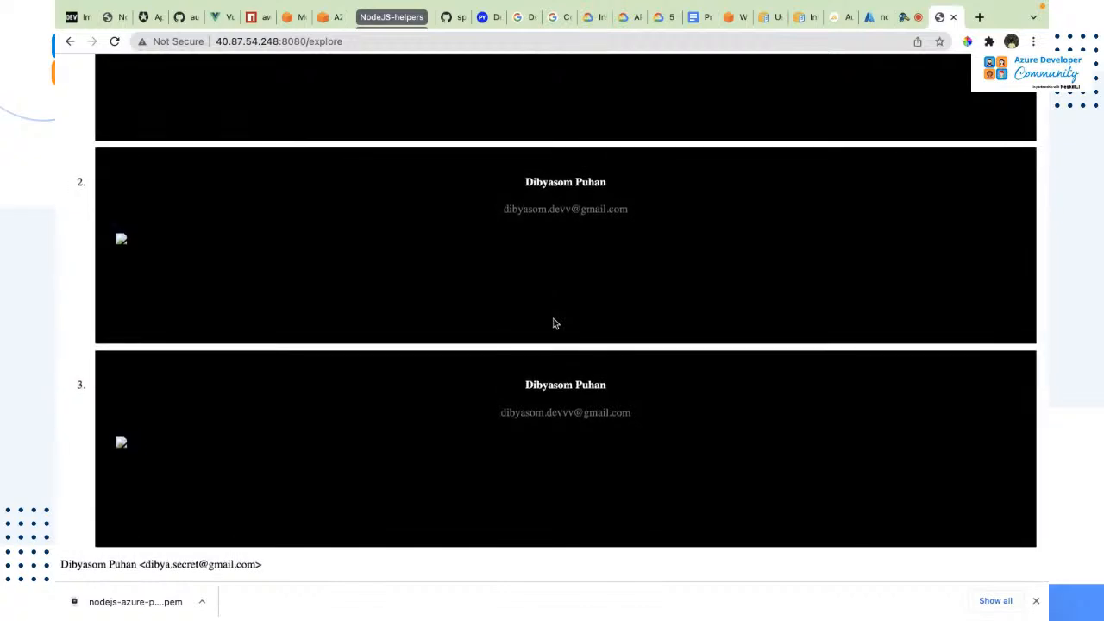
scroll(556, 323, "up", 3)
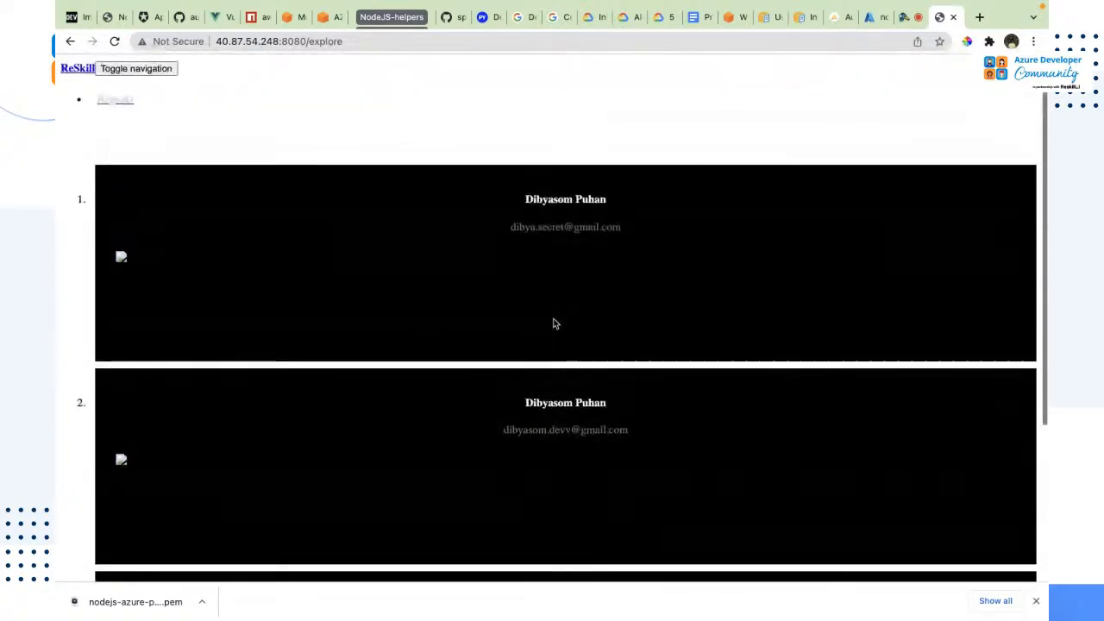
scroll(552, 320, "down", 1)
scroll(553, 320, "up", 1)
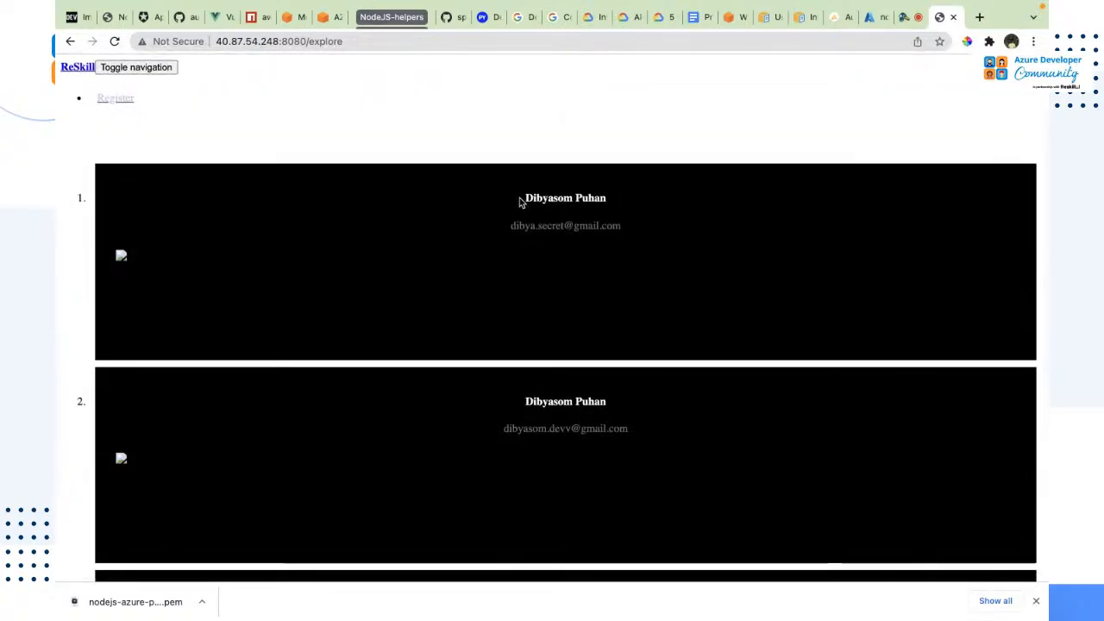
left_click_drag(523, 200, 649, 243)
left_click(152, 274)
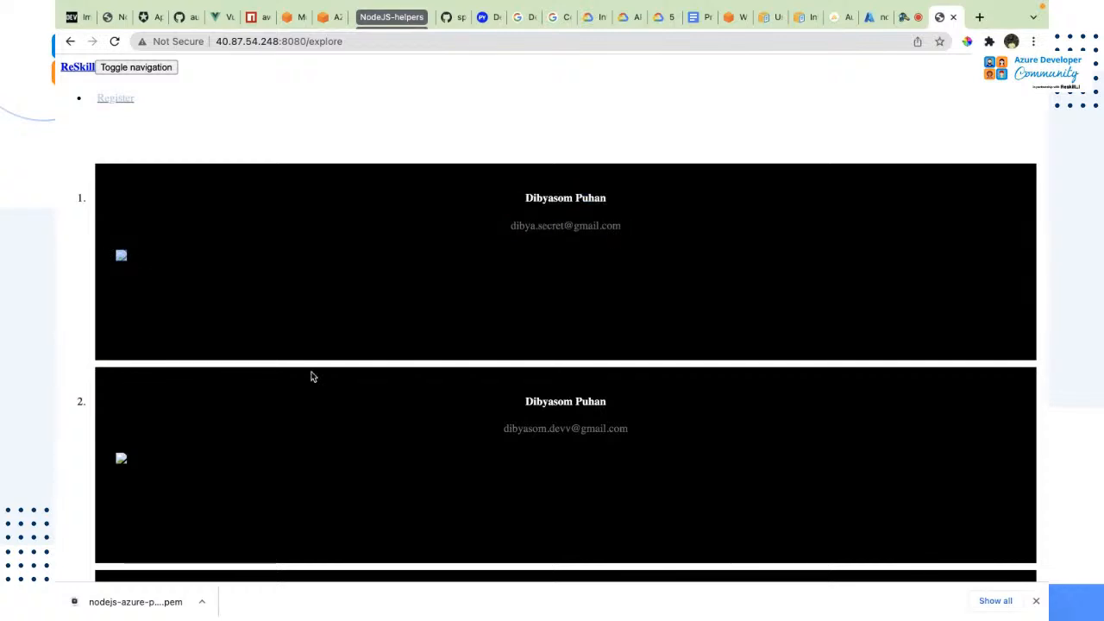
scroll(496, 439, "down", 3)
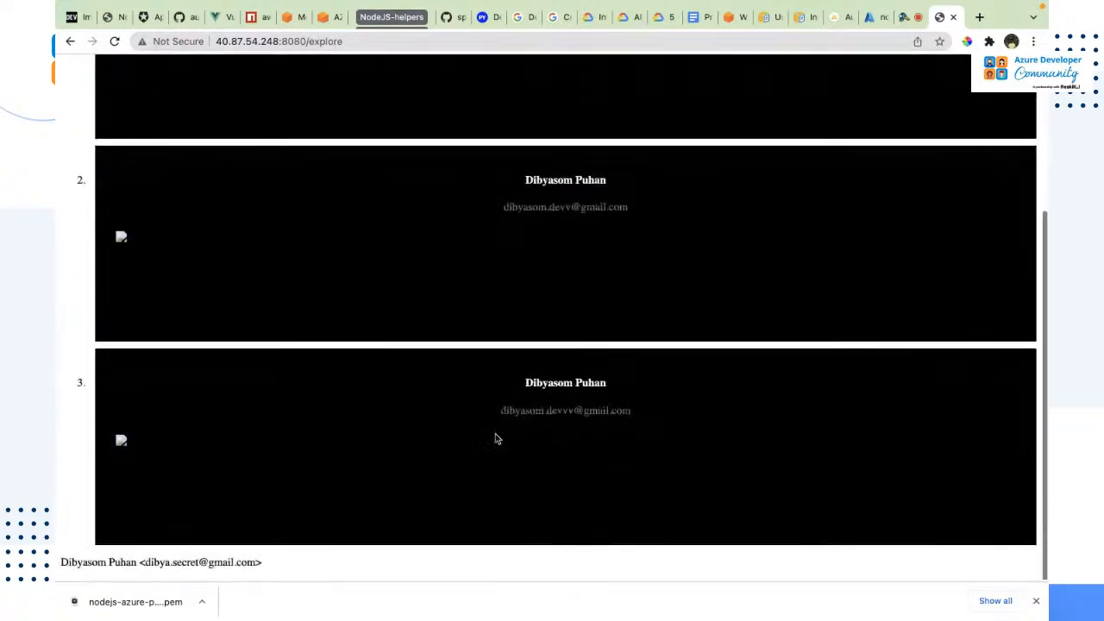
left_click_drag(630, 418, 515, 373)
scroll(515, 372, "up", 3)
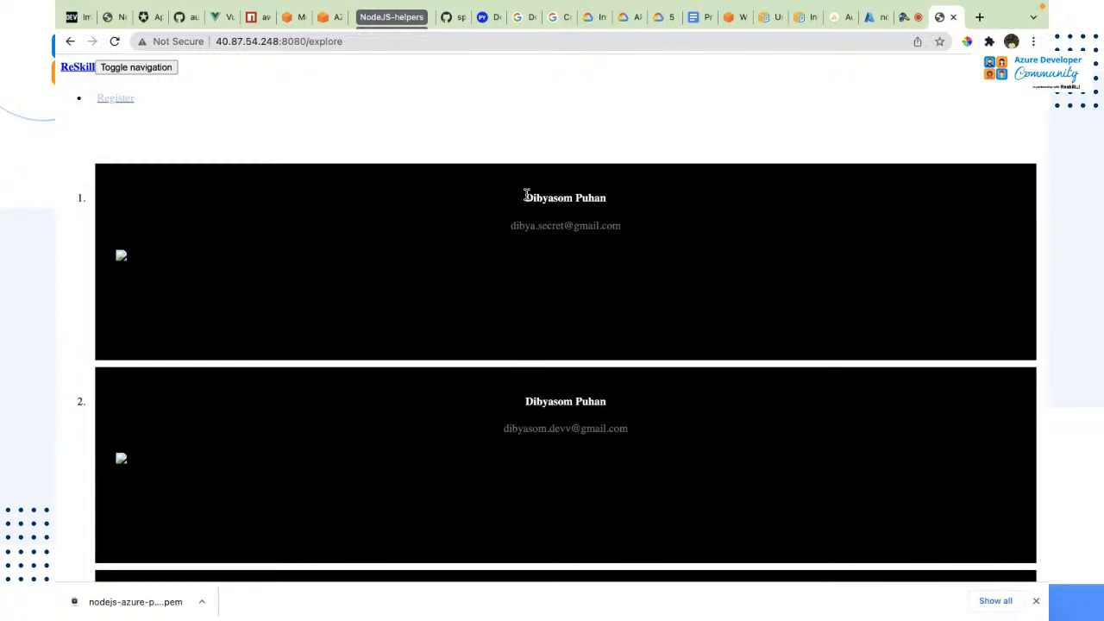
left_click_drag(526, 195, 661, 242)
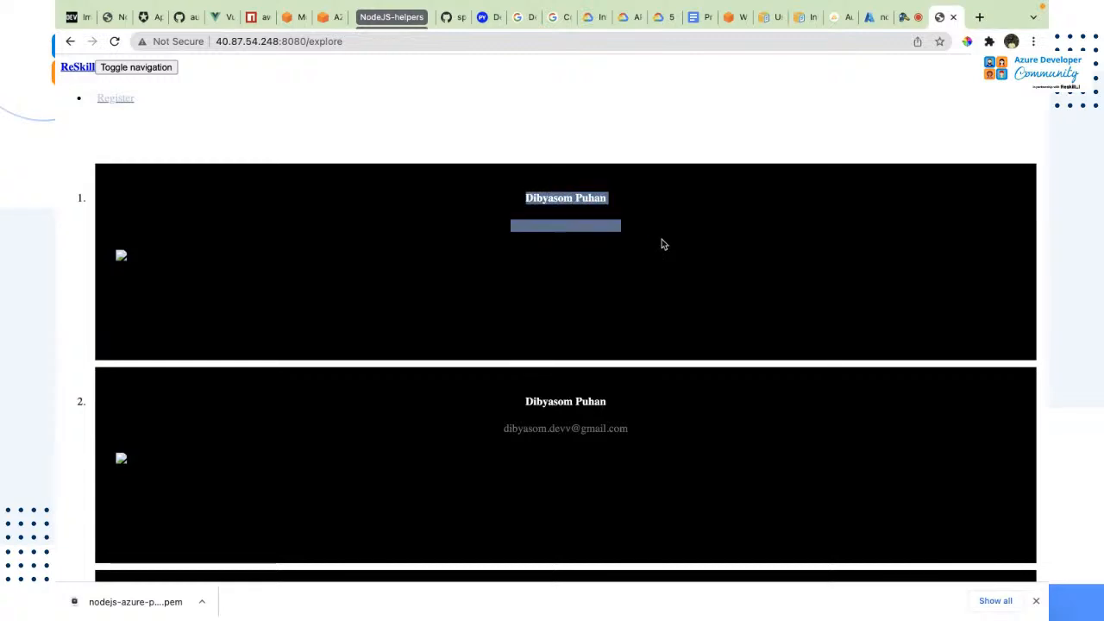
left_click(661, 241)
scroll(664, 244, "down", 1)
scroll(662, 242, "down", 3)
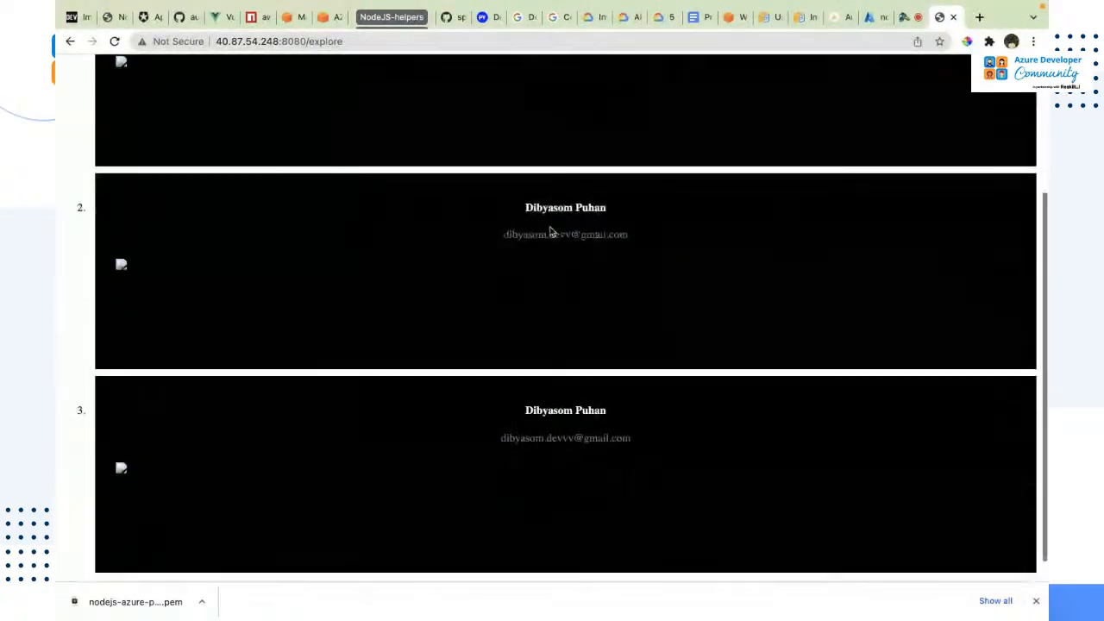
- Compare the third explore entry's email with the email value in the Postman request
left_click_drag(569, 440, 548, 439)
key("ctrl+Right")
key("ctrl+Left")
key("ctrl+Right")
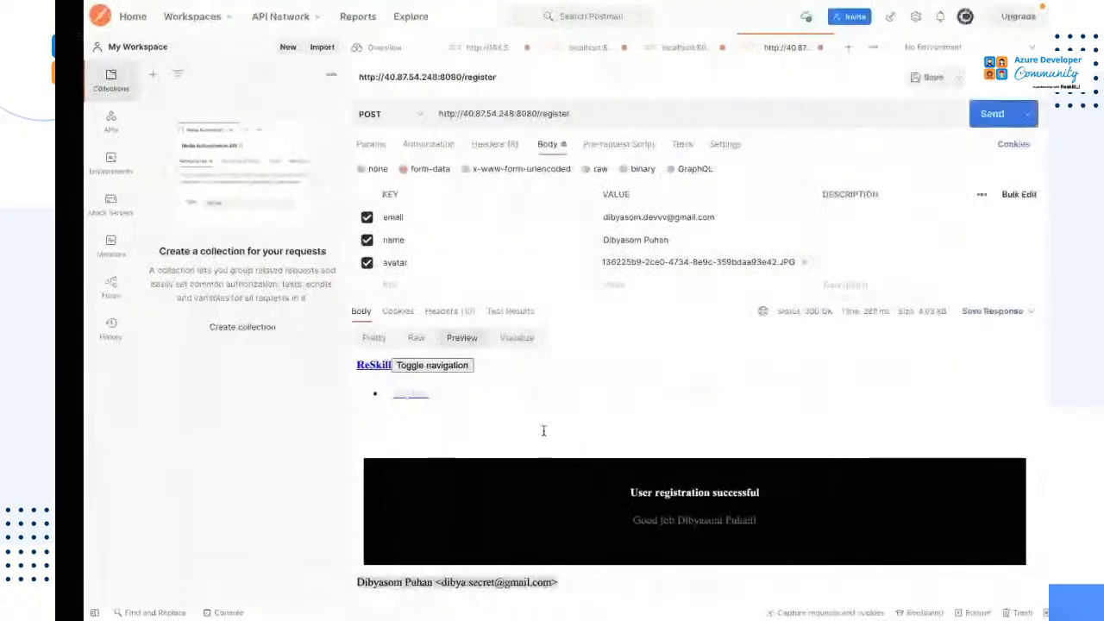
left_click(631, 223)
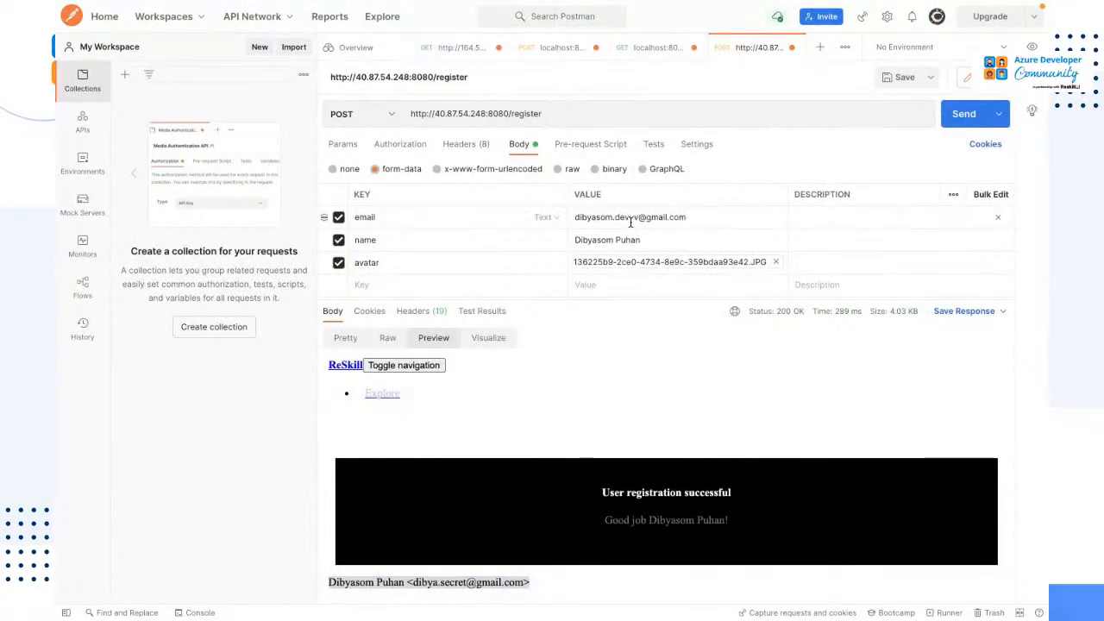
double_click(630, 219)
key("ctrl+Left")
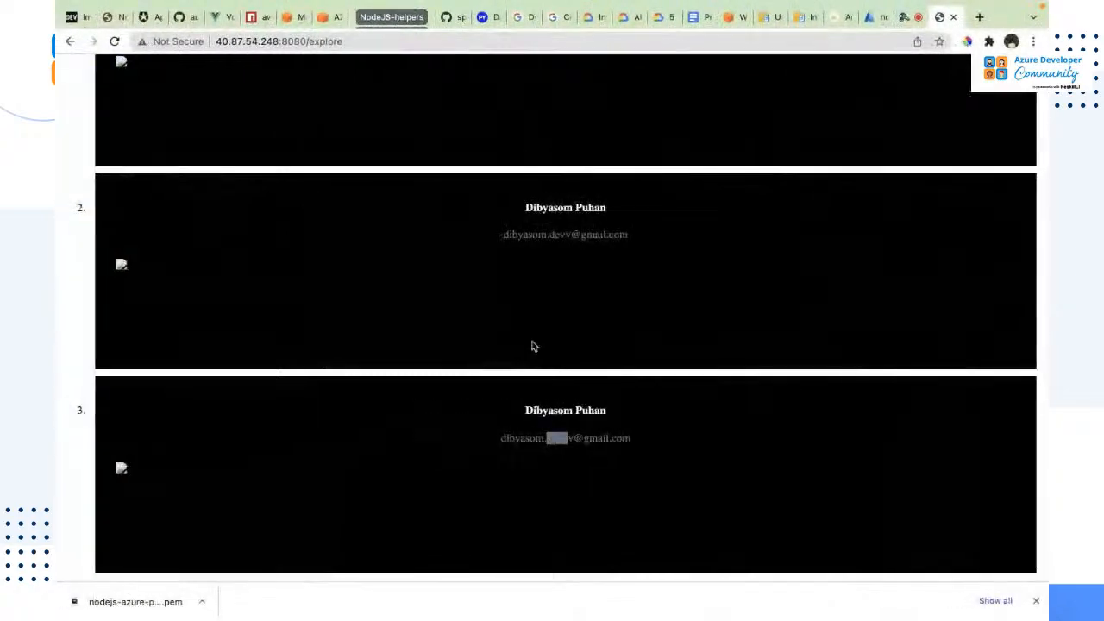
- Close the explore page's browser tab and switch to the VM's terminal session
scroll(533, 346, "up", 5)
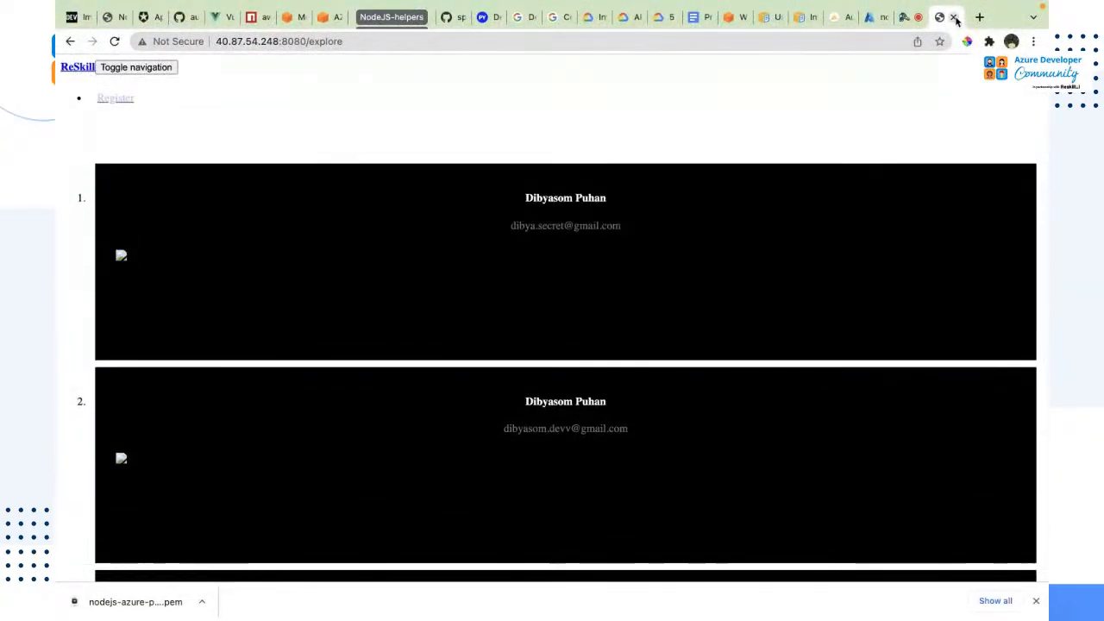
left_click(954, 18)
key("ctrl+Right")
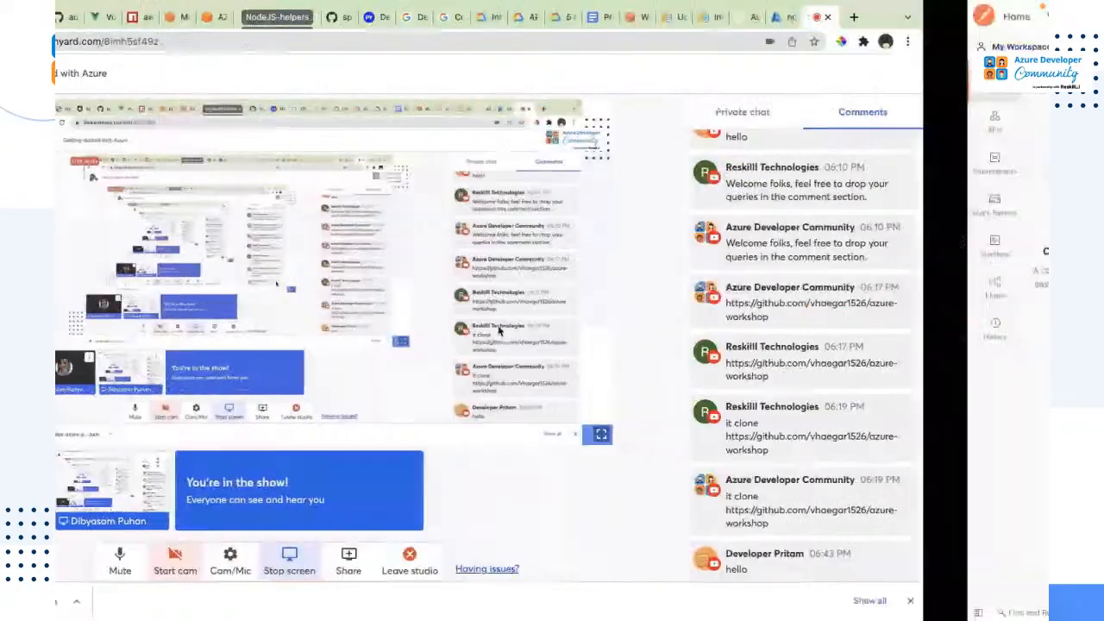
key("ctrl+Right")
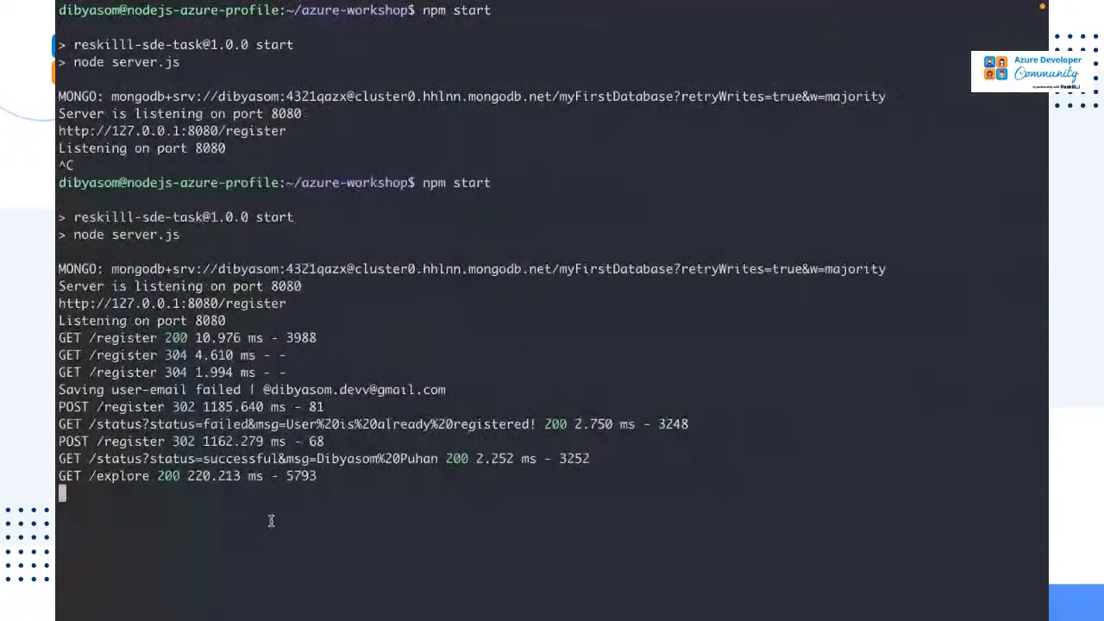
- Examine the failed and successful registration requests in the server log, along with the npm start command that launched the server
left_click_drag(320, 481, 65, 395)
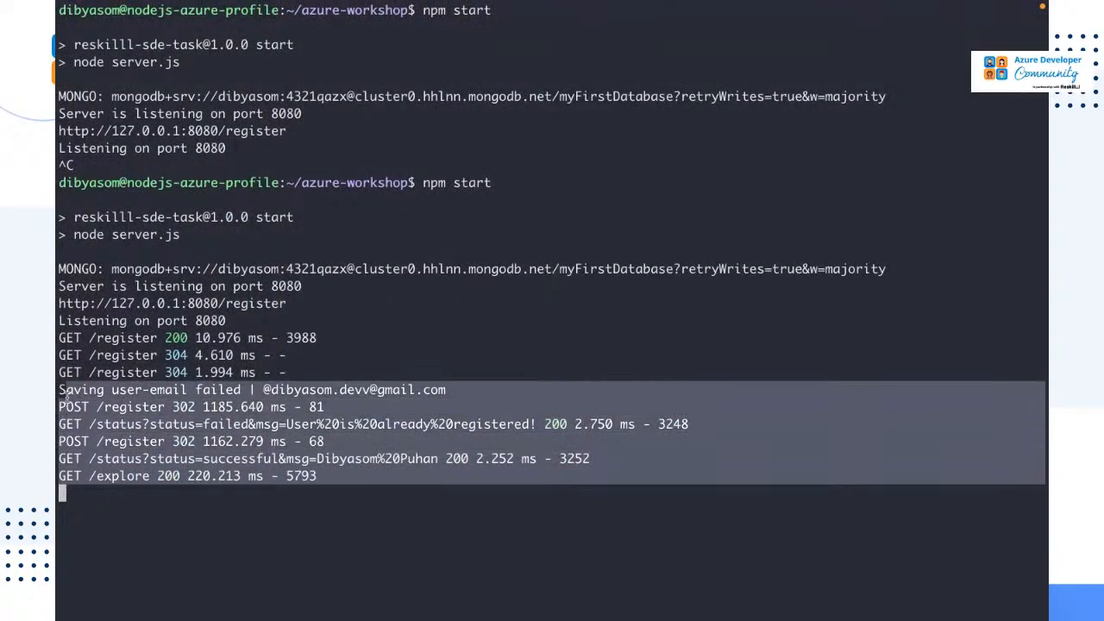
left_click(404, 590)
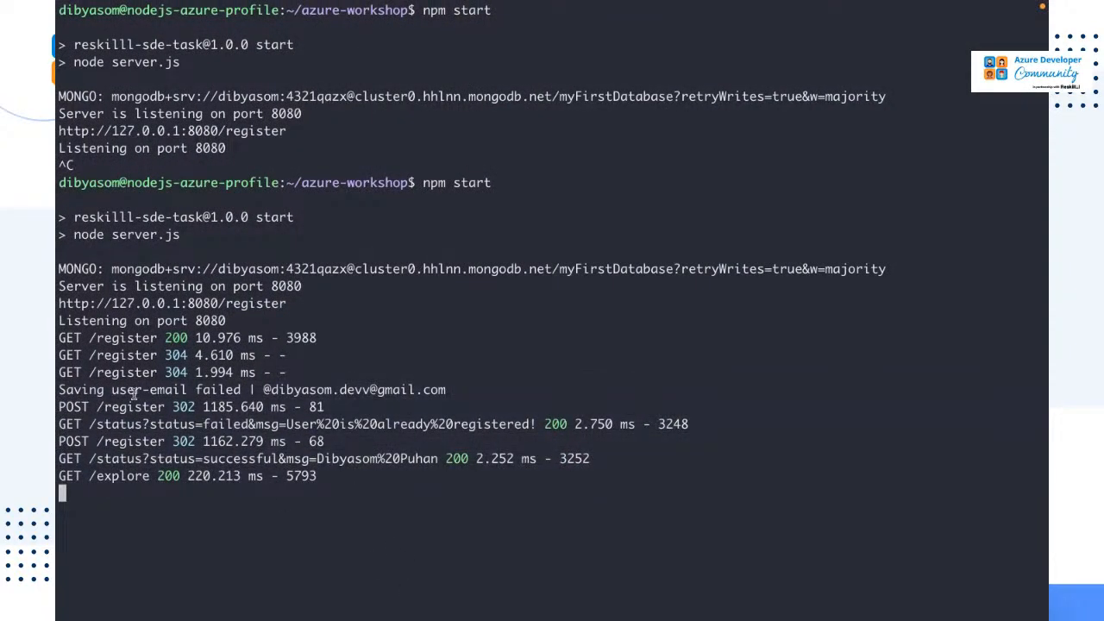
left_click_drag(113, 390, 494, 390)
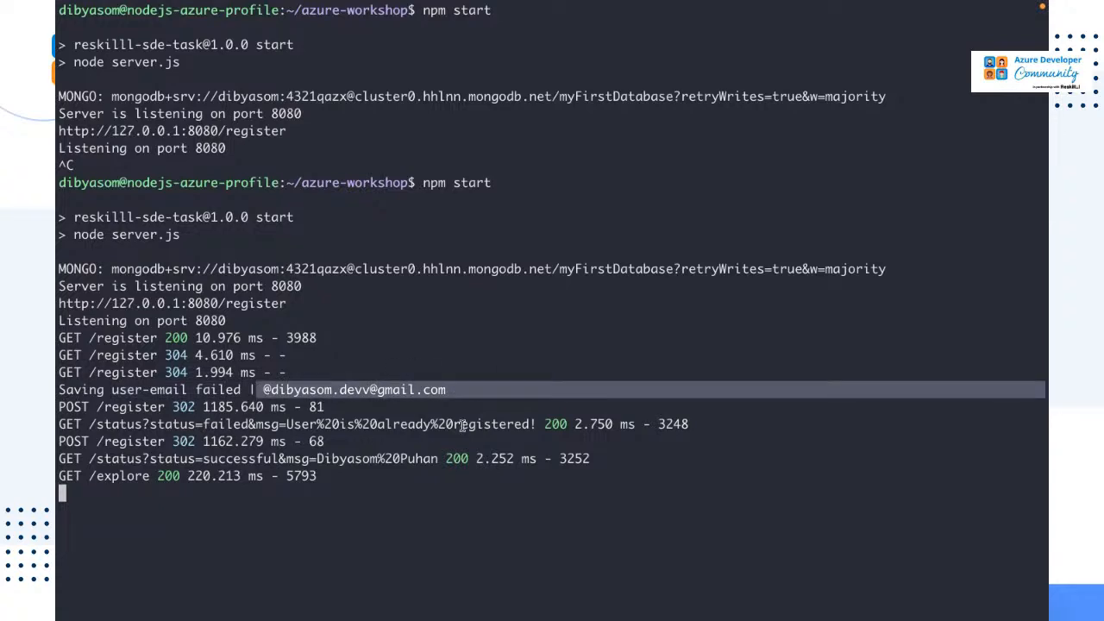
left_click_drag(529, 425, 262, 424)
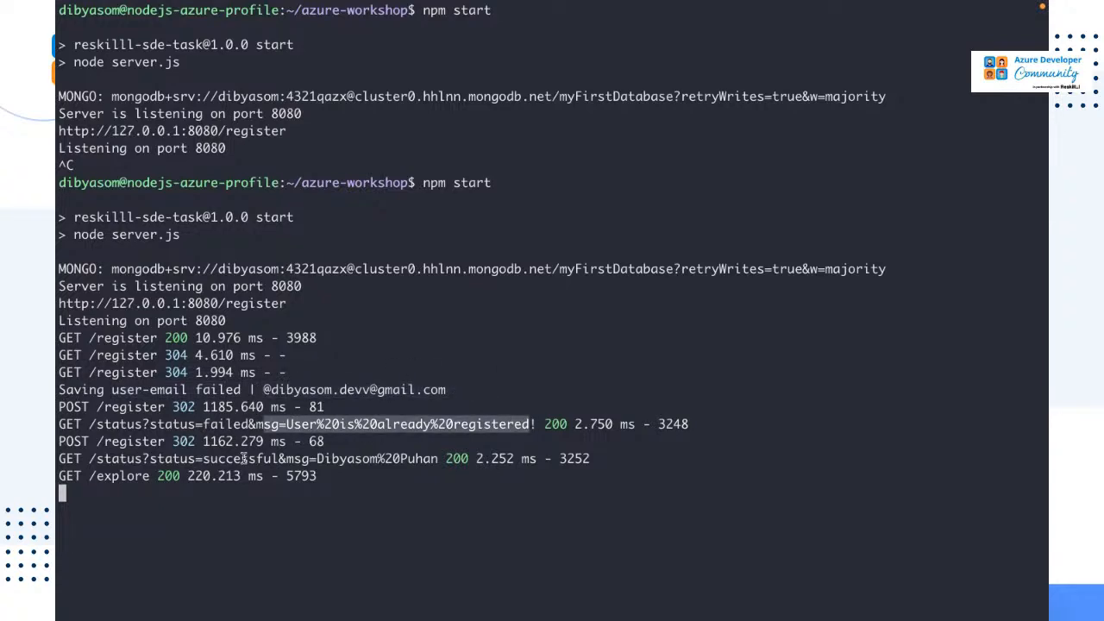
left_click_drag(444, 459, 198, 462)
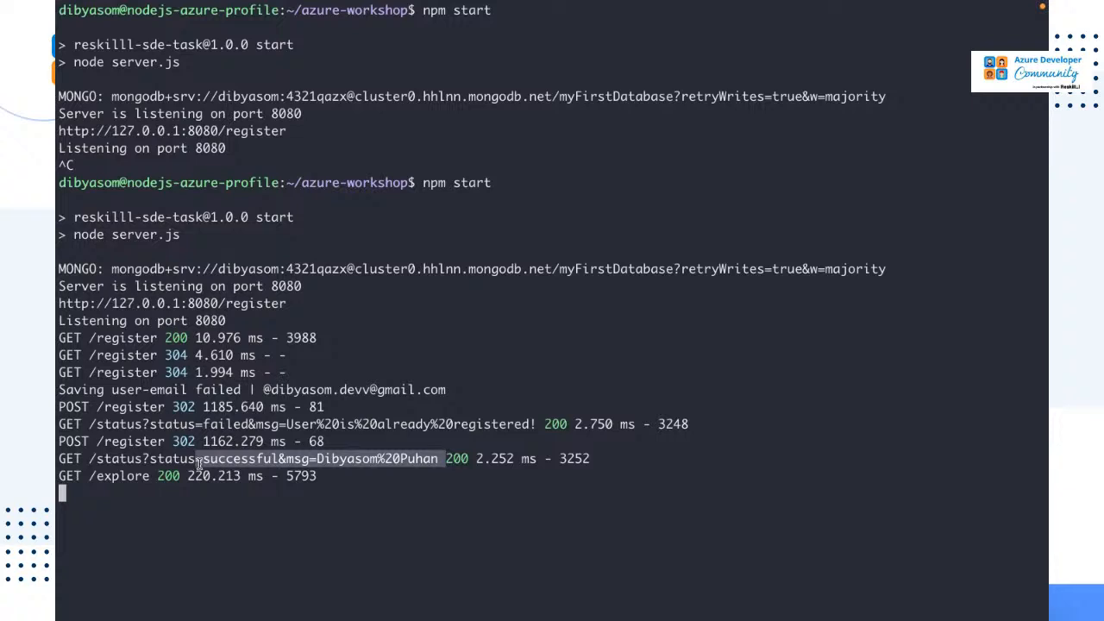
left_click(195, 502)
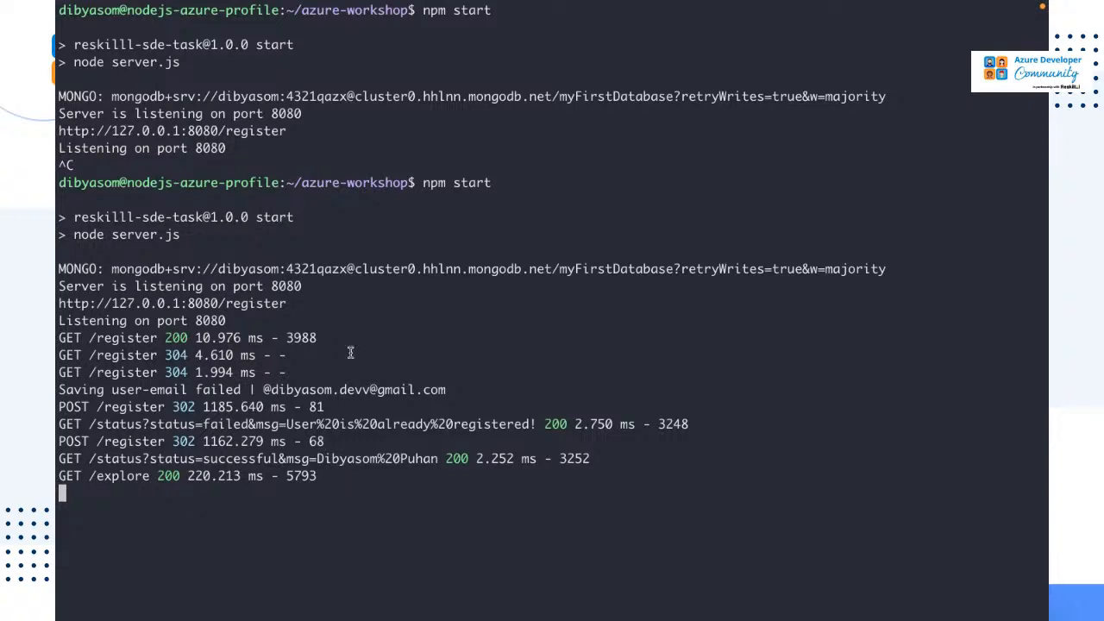
left_click_drag(420, 182, 499, 179)
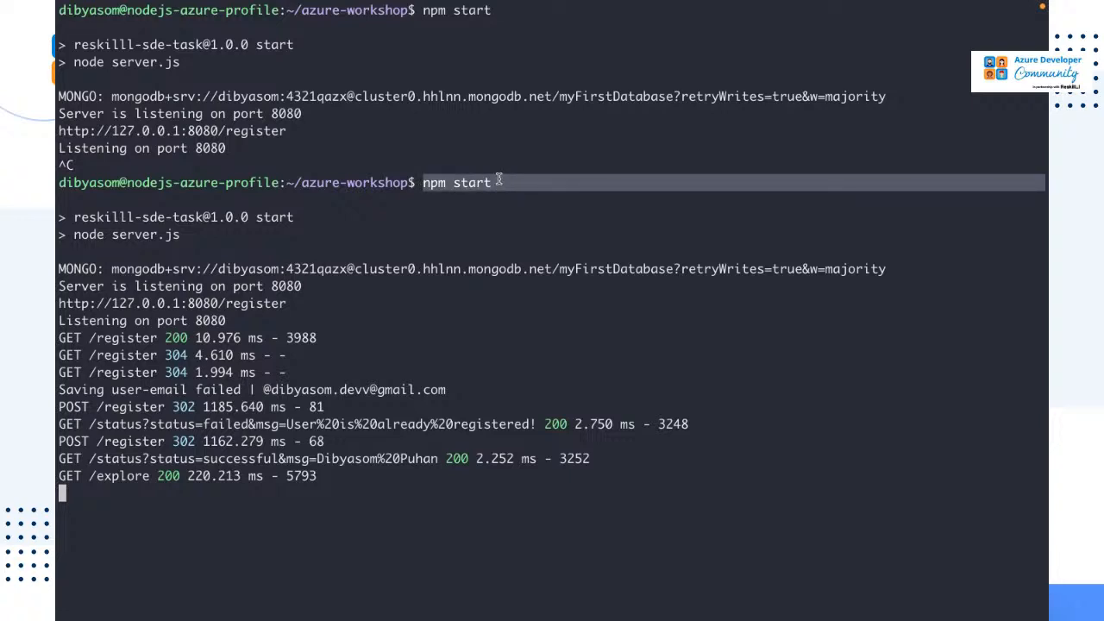
- Stop the Node server running in the VM's azure-workshop terminal session
left_click(420, 349)
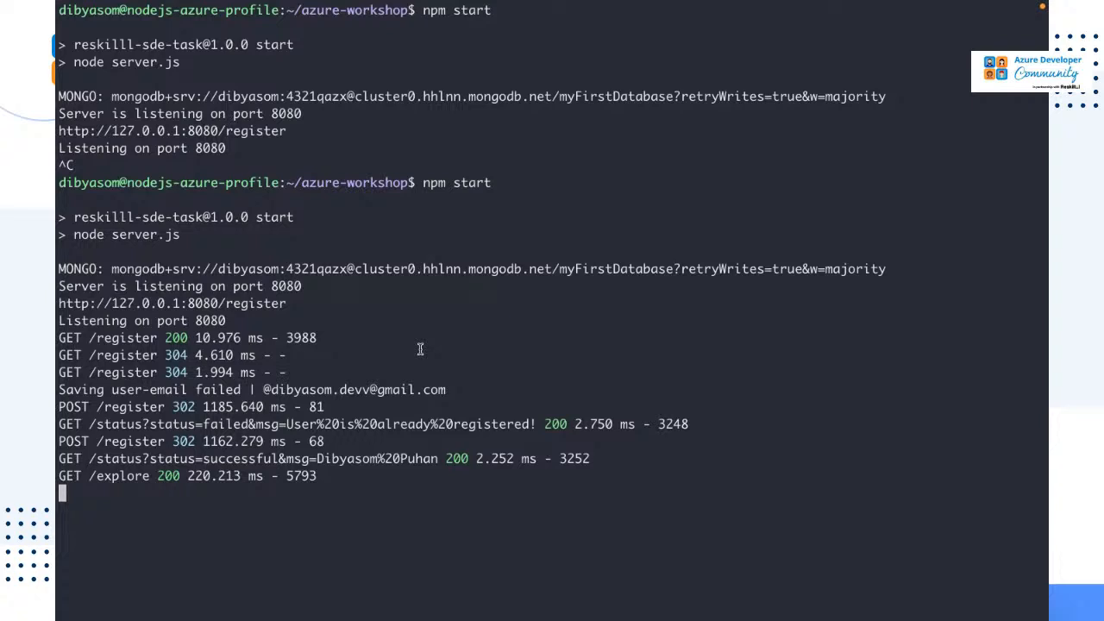
key("ctrl+c")
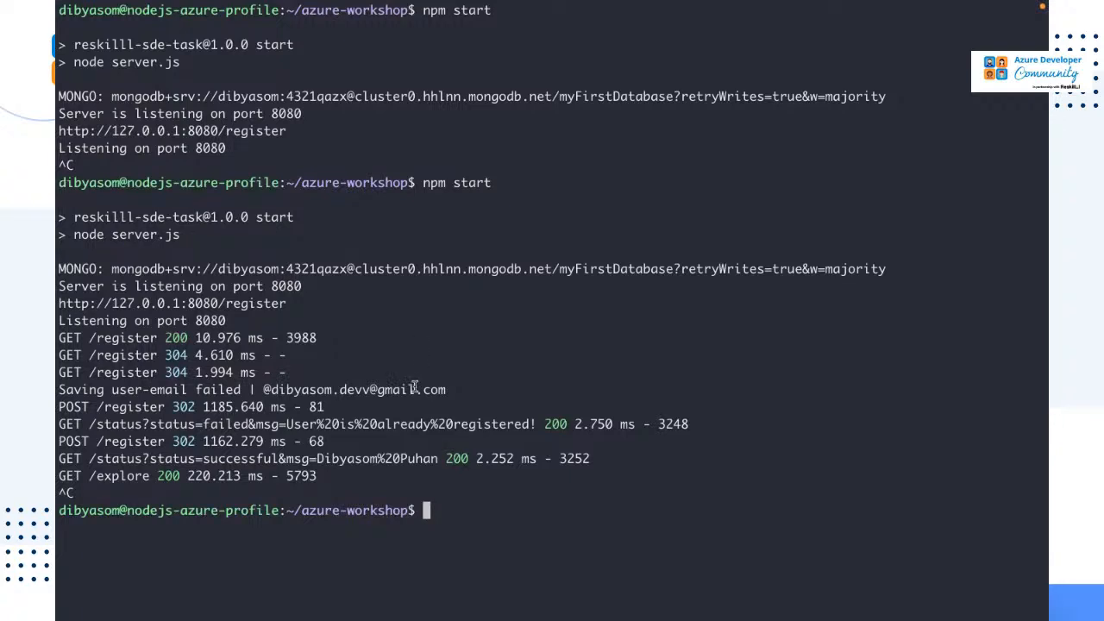
left_click_drag(423, 469, 317, 311)
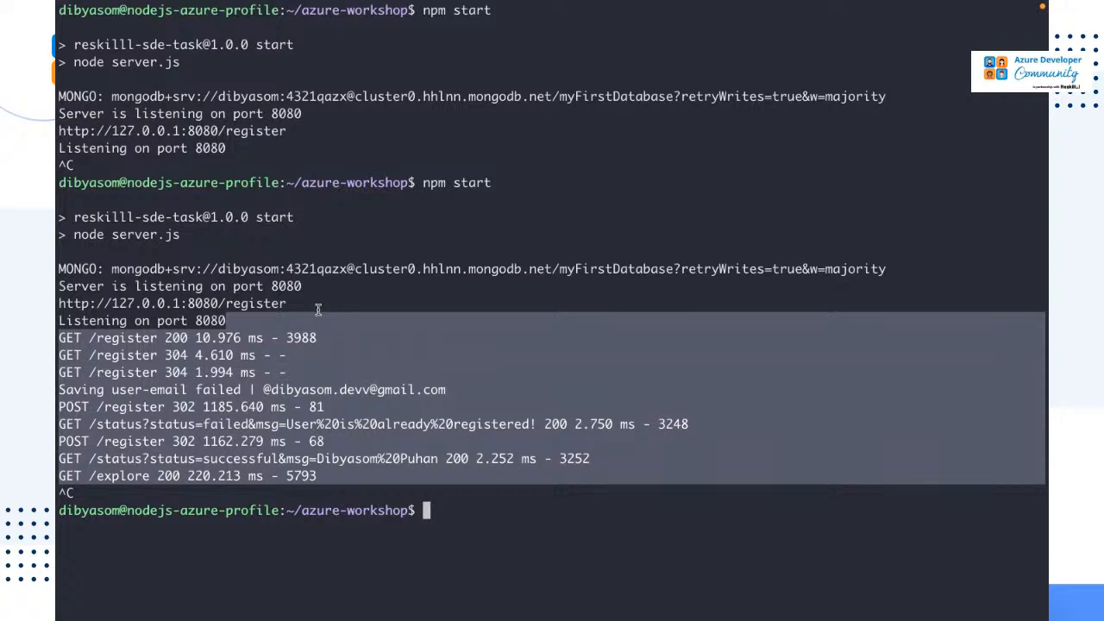
left_click(475, 489)
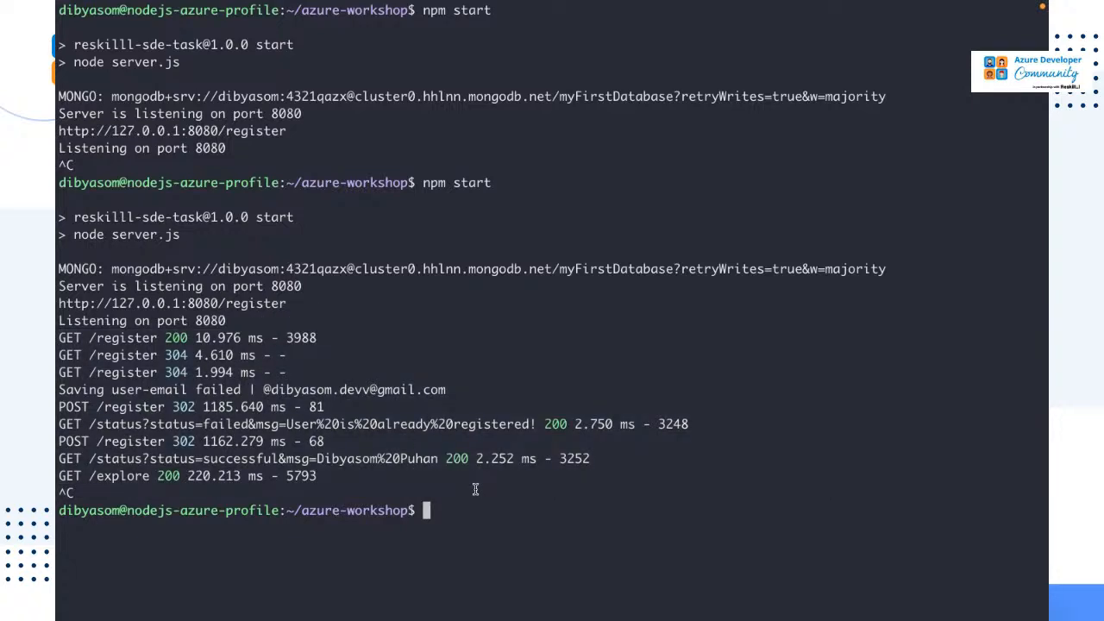
- Try to install pm2 globally without root rights by running npm i -g pm2
type("npm i -g pm2")
double_click(476, 511)
left_click(518, 511)
key("Return")
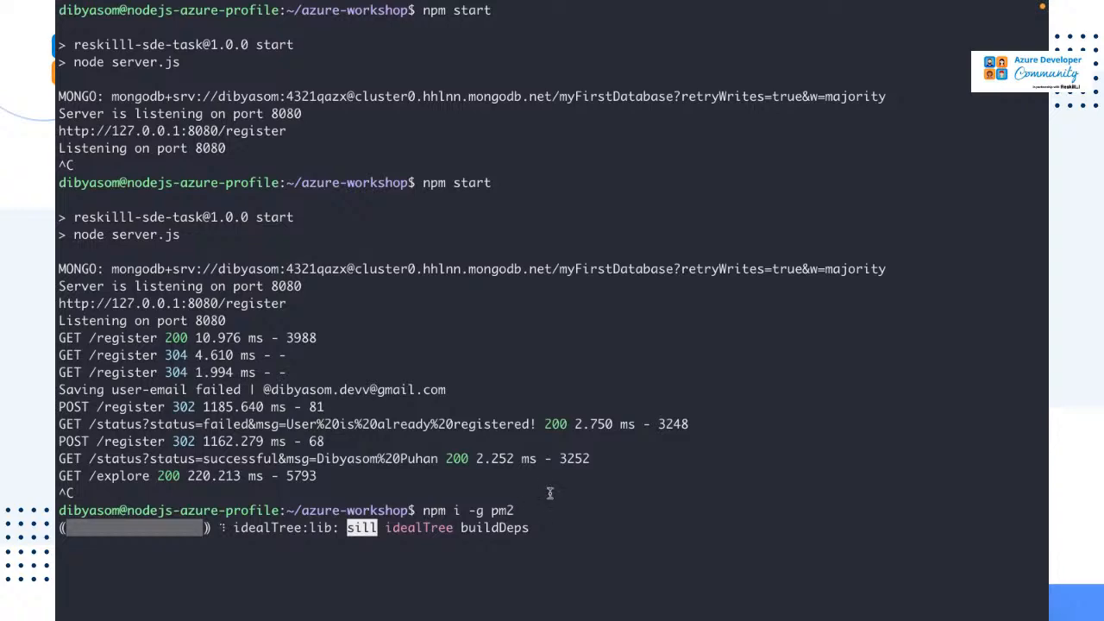
left_click_drag(518, 510, 487, 510)
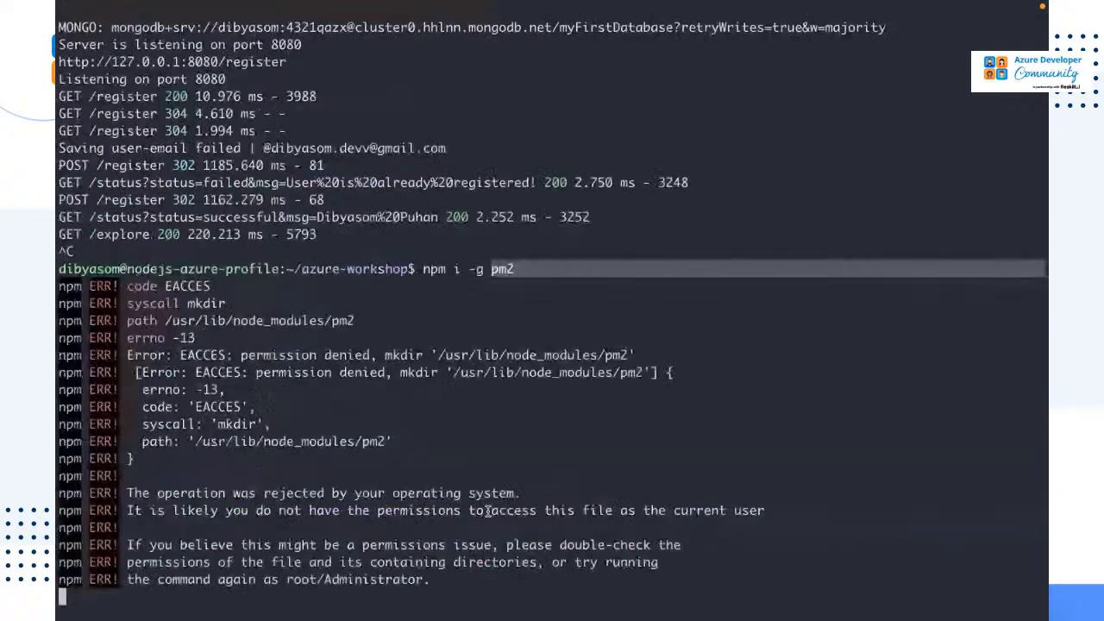
- Install pm2 into the azure-workshop project with root rights by running sudo npm i pm2
type("sudo ")
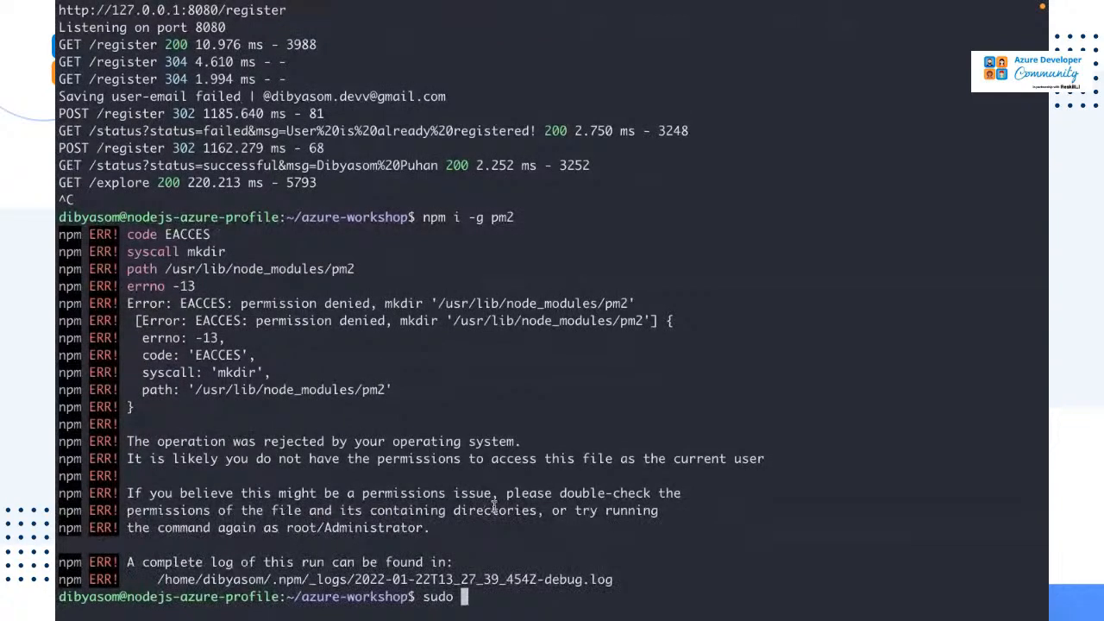
type("npm i ")
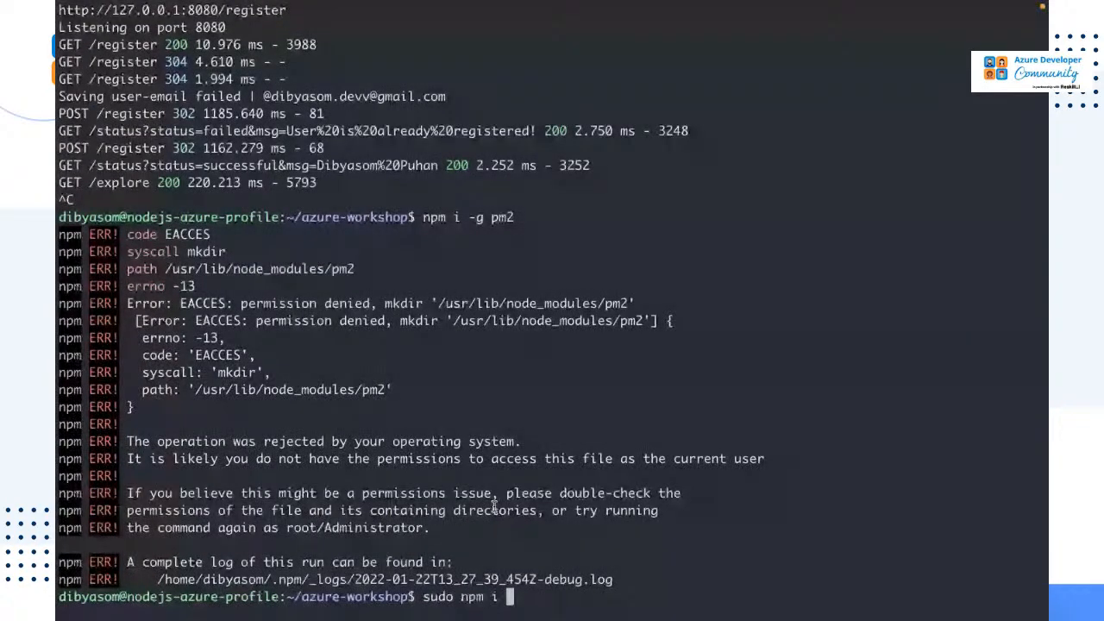
type("pm2")
key("Return")
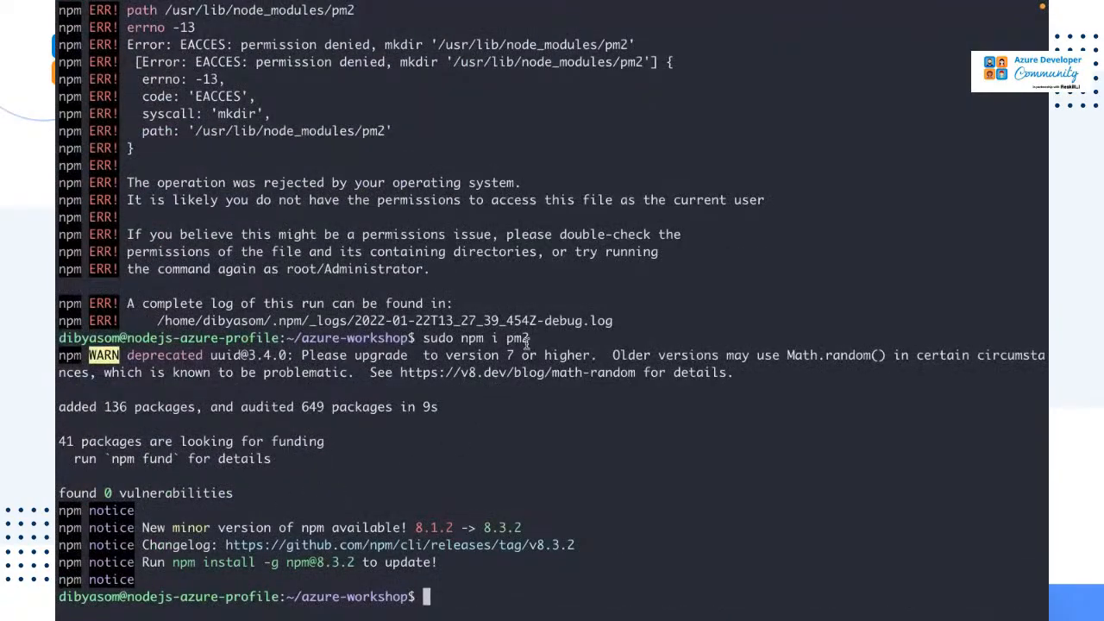
left_click_drag(528, 340, 490, 339)
left_click(585, 523)
- Try to launch the server through pm2 by running pm2 server.js
type("pm2 server.js")
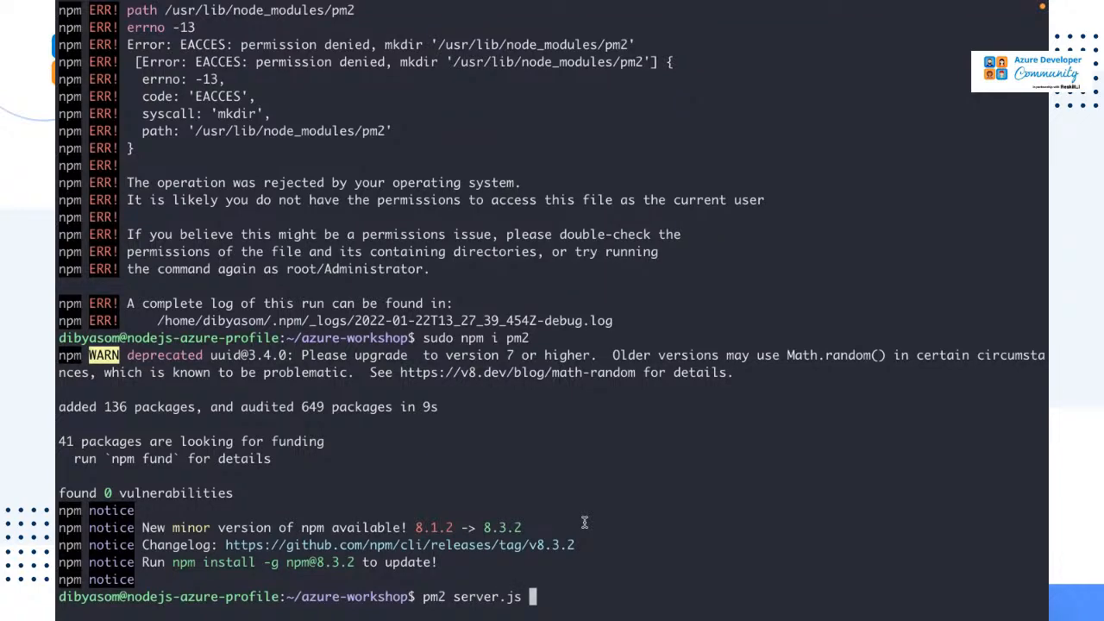
key("Return")
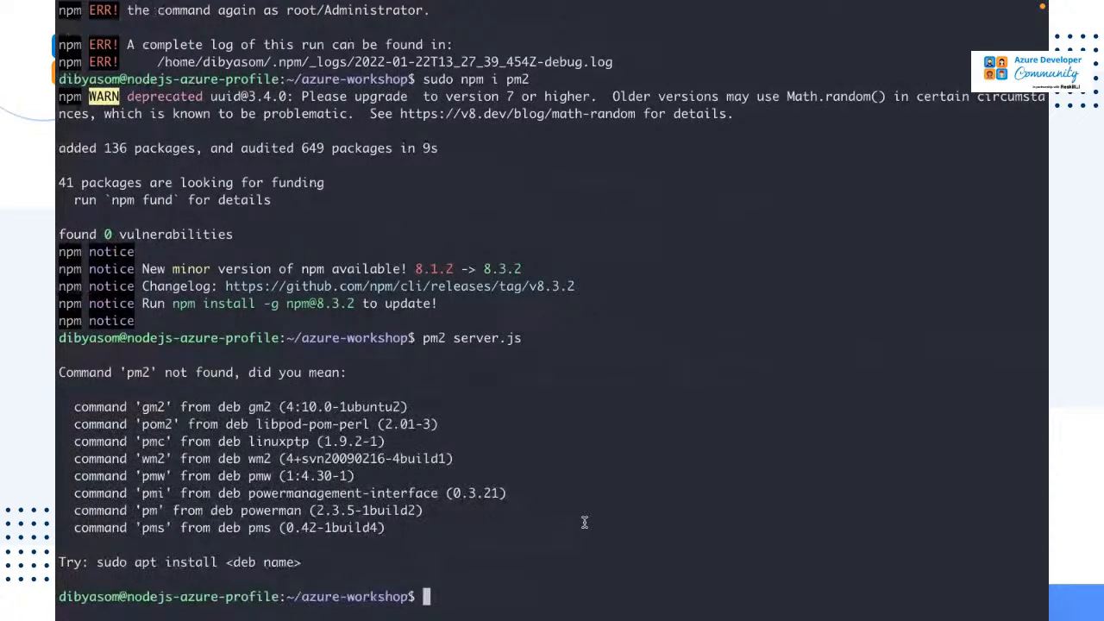
- Install pm2 globally with root rights by running sudo npm i -g pm2
type("sudo")
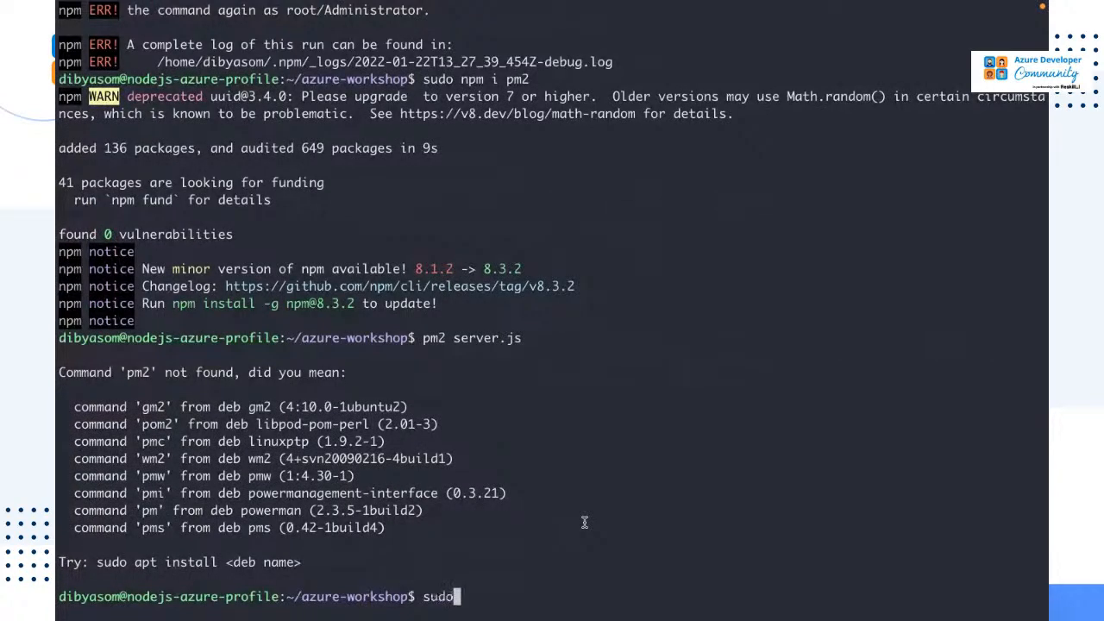
type(" npm i -")
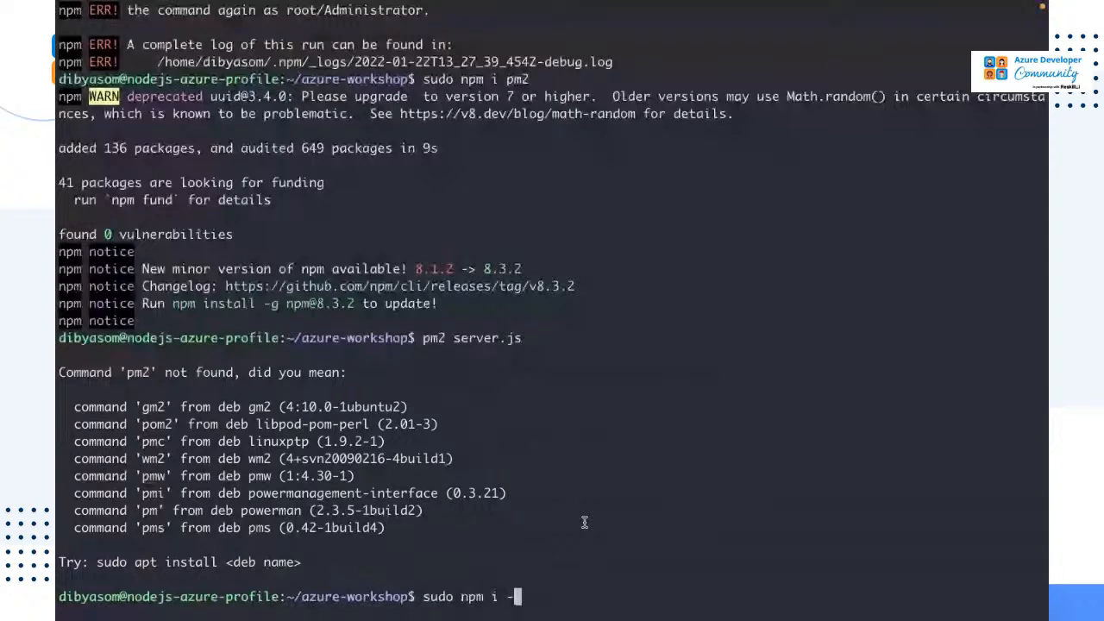
type("g pm")
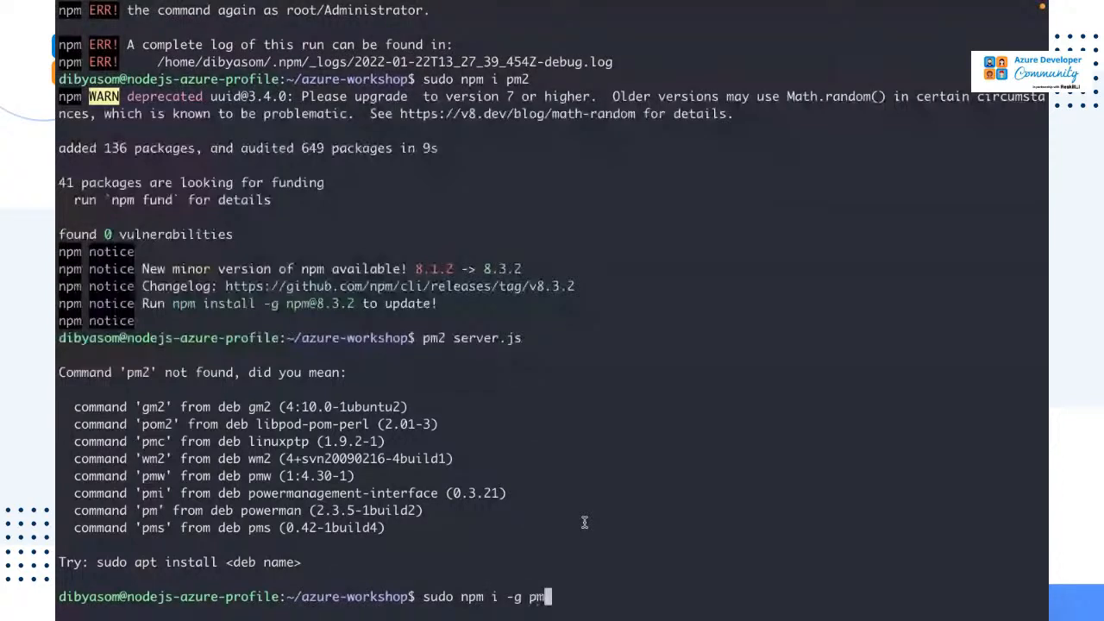
type("2")
key("Return")
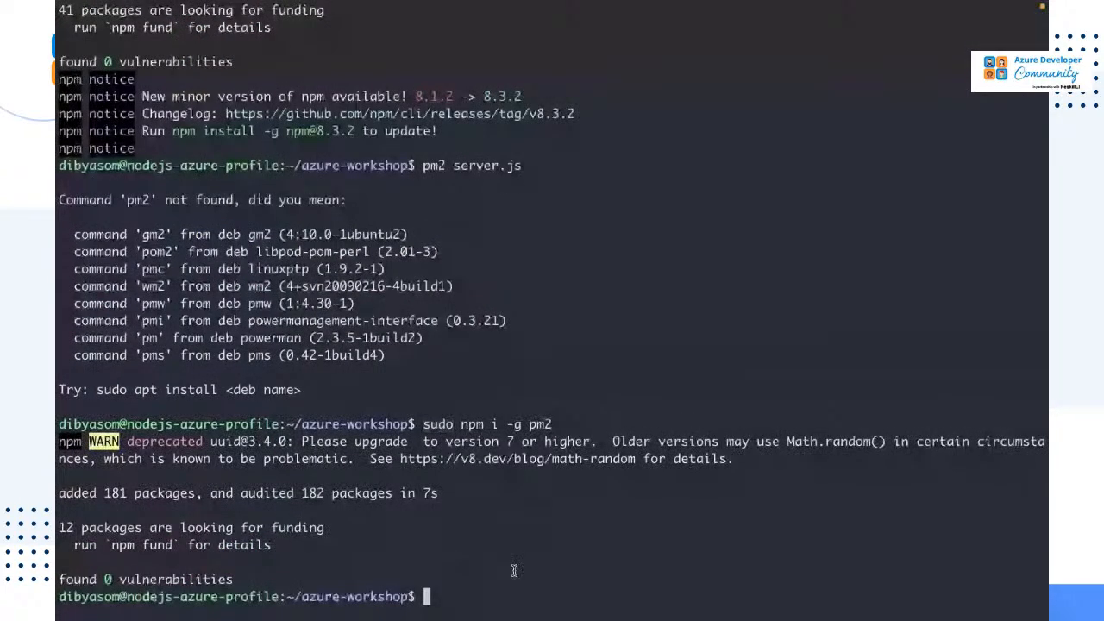
- Launch the application as a background process by running pm2 start server.js
type("pm2 ")
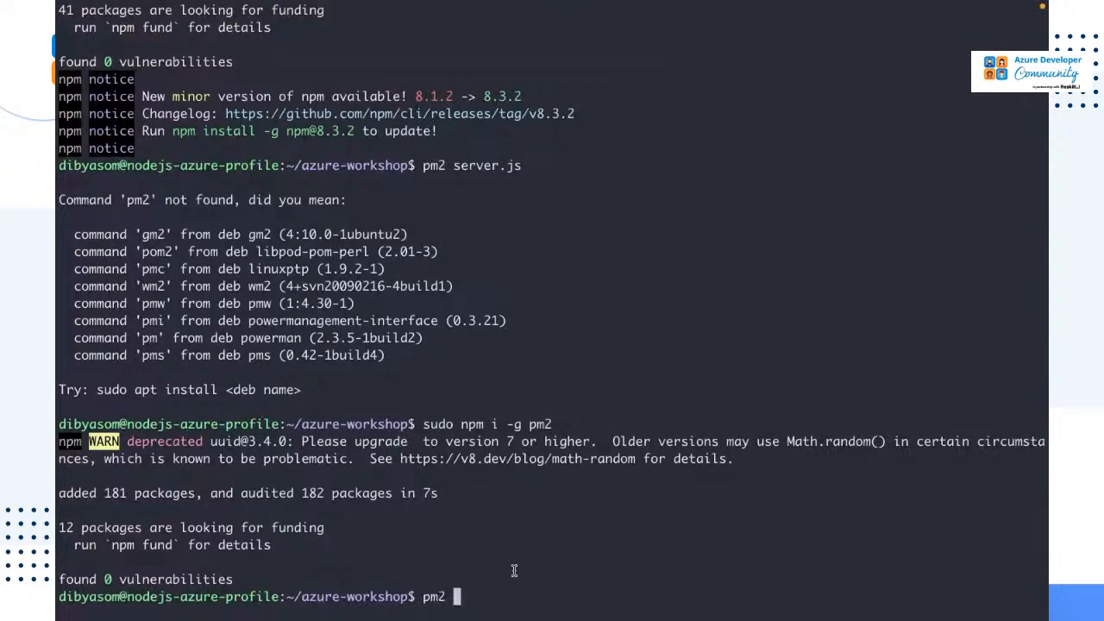
type("start")
key("BackSpace")
key("BackSpace")
type("t server.js")
key("Return")
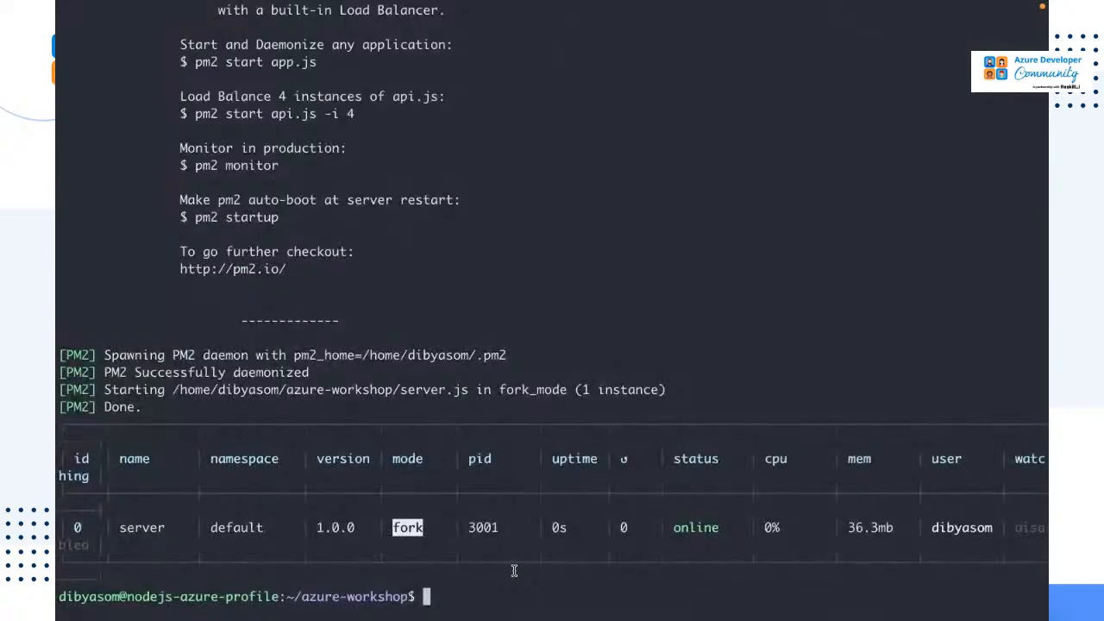
- Review the earlier npm start output, and examine the server process's name, pid and status in the pm2 process table
scroll(309, 205, "up", 15)
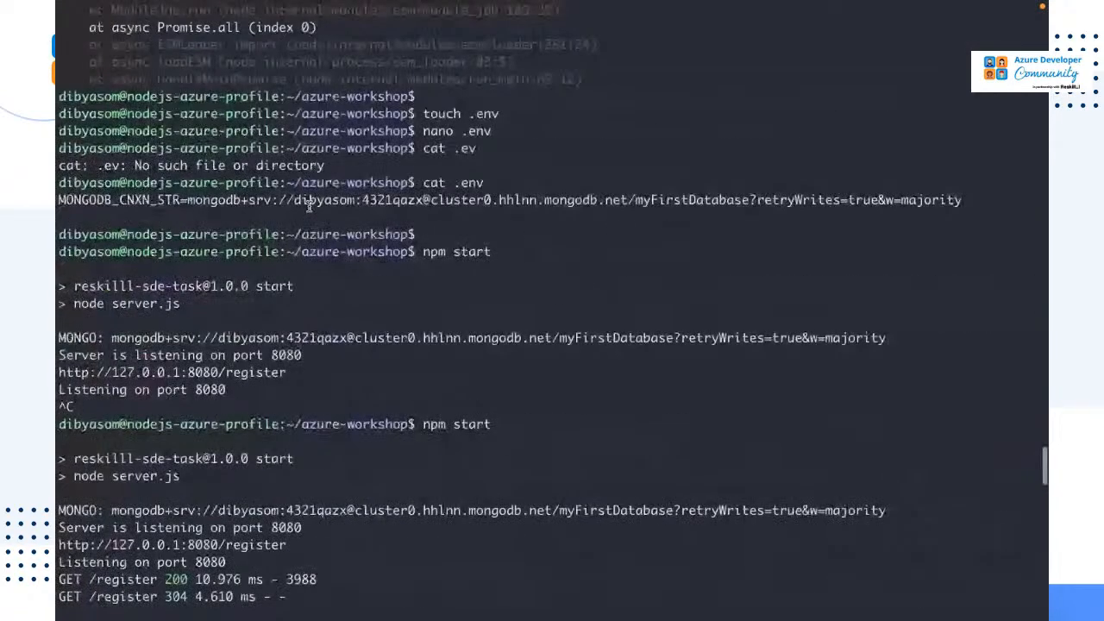
scroll(309, 205, "down", 10)
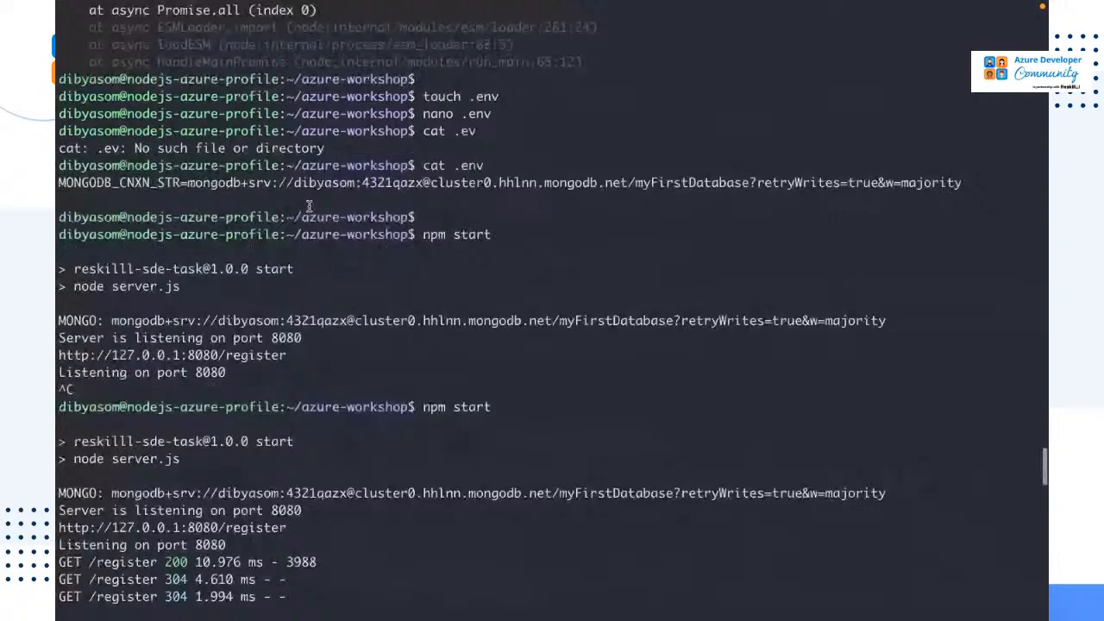
scroll(309, 205, "up", 3)
left_click_drag(86, 97, 606, 227)
scroll(607, 226, "down", 6)
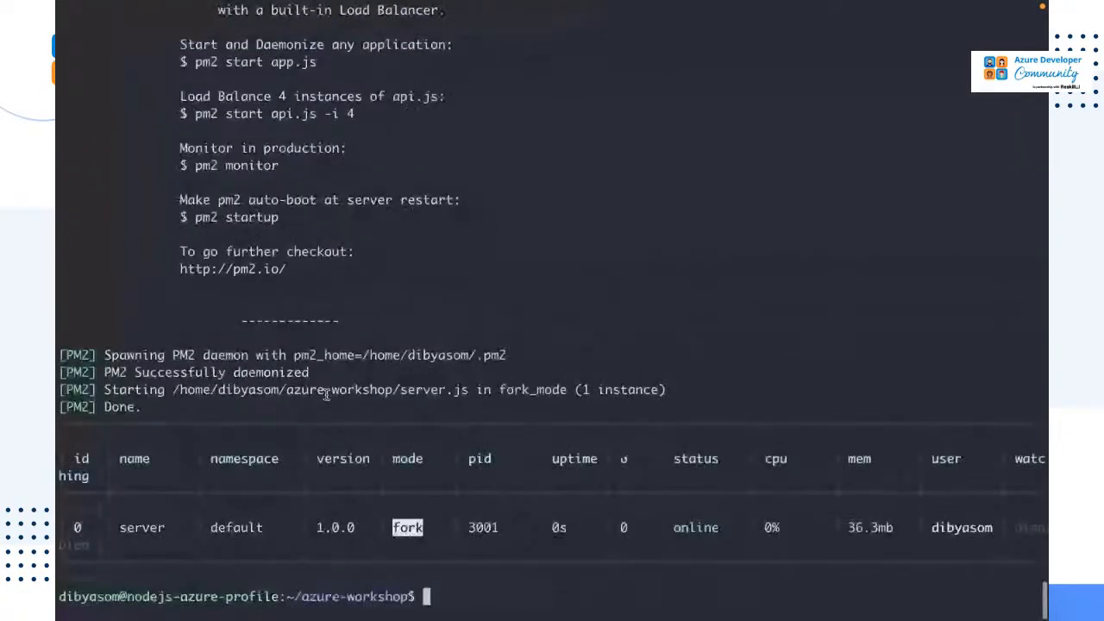
double_click(141, 527)
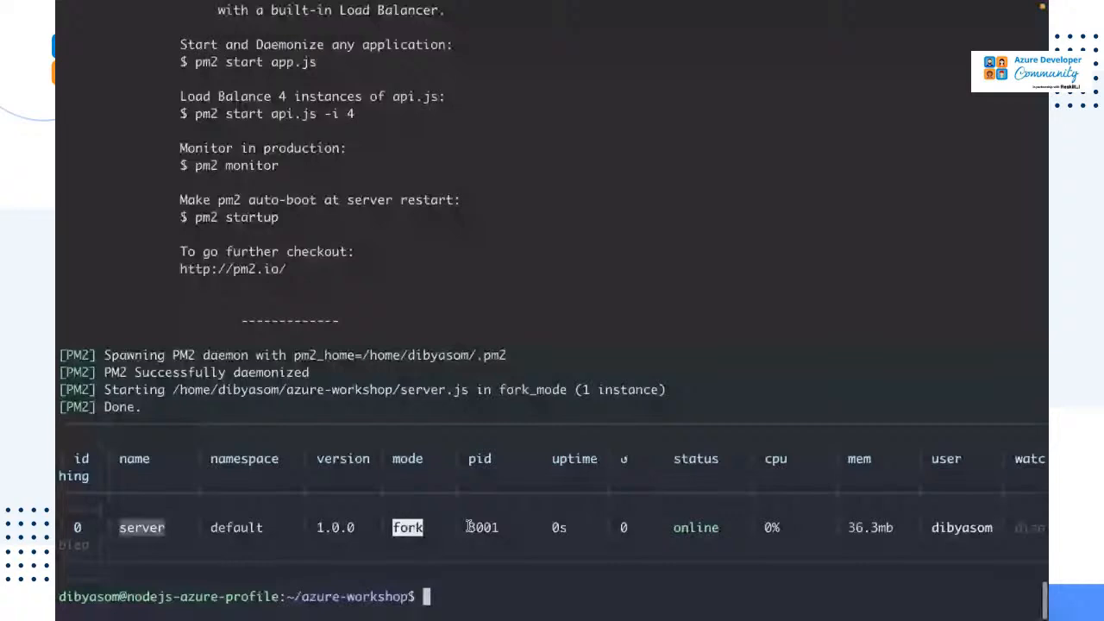
left_click_drag(498, 529, 423, 530)
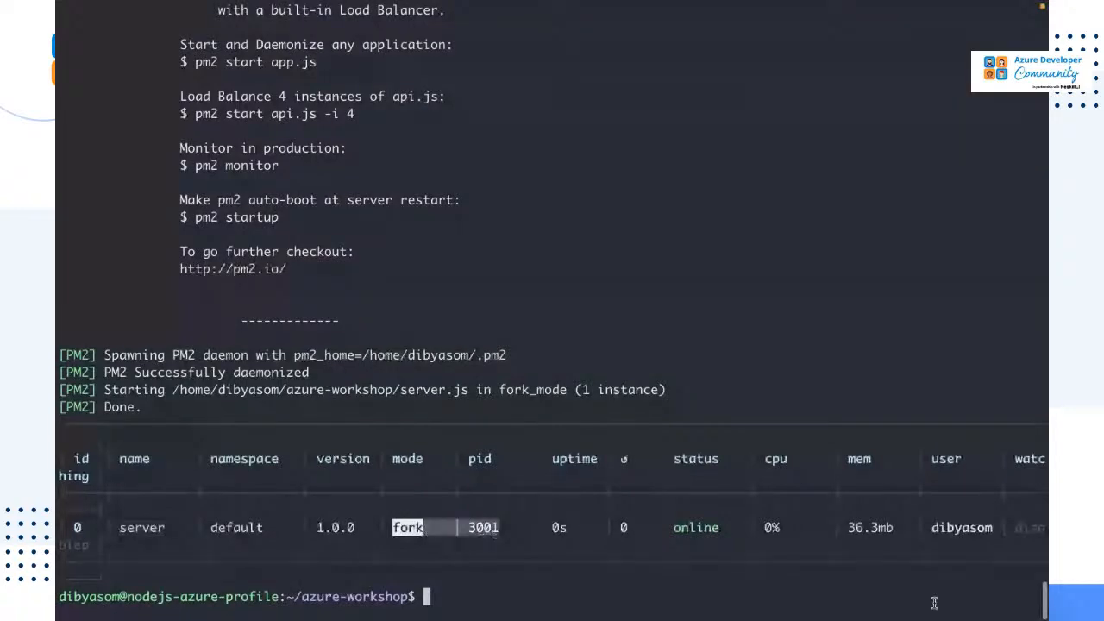
left_click(697, 525)
double_click(697, 525)
left_click(437, 597)
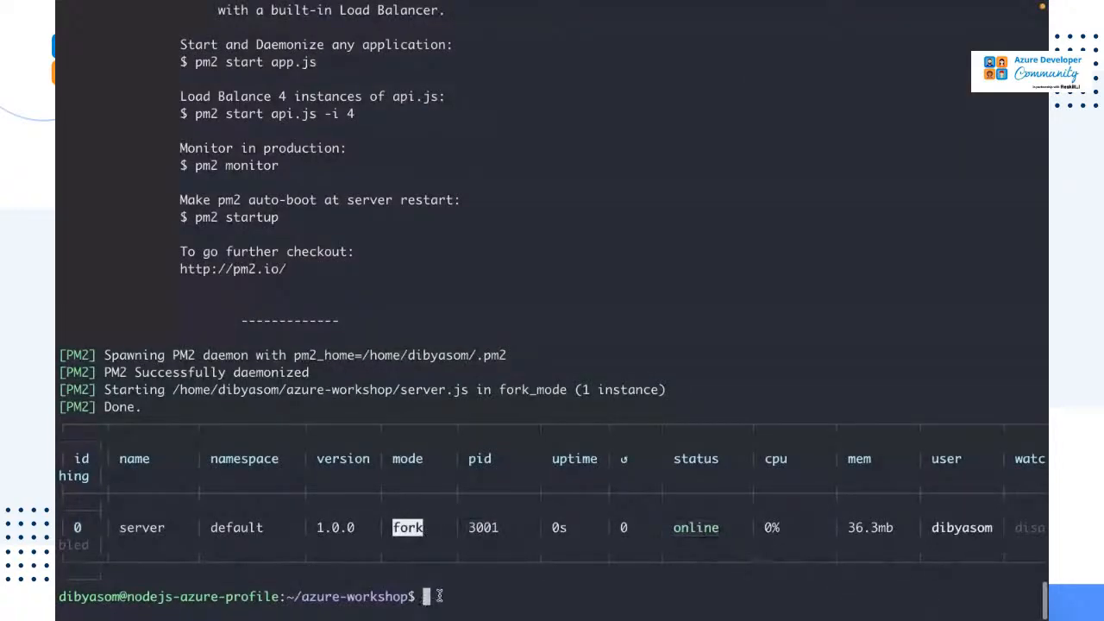
- Log out of the VM's SSH session and check the connection message and local prompt
key("ctrl+d")
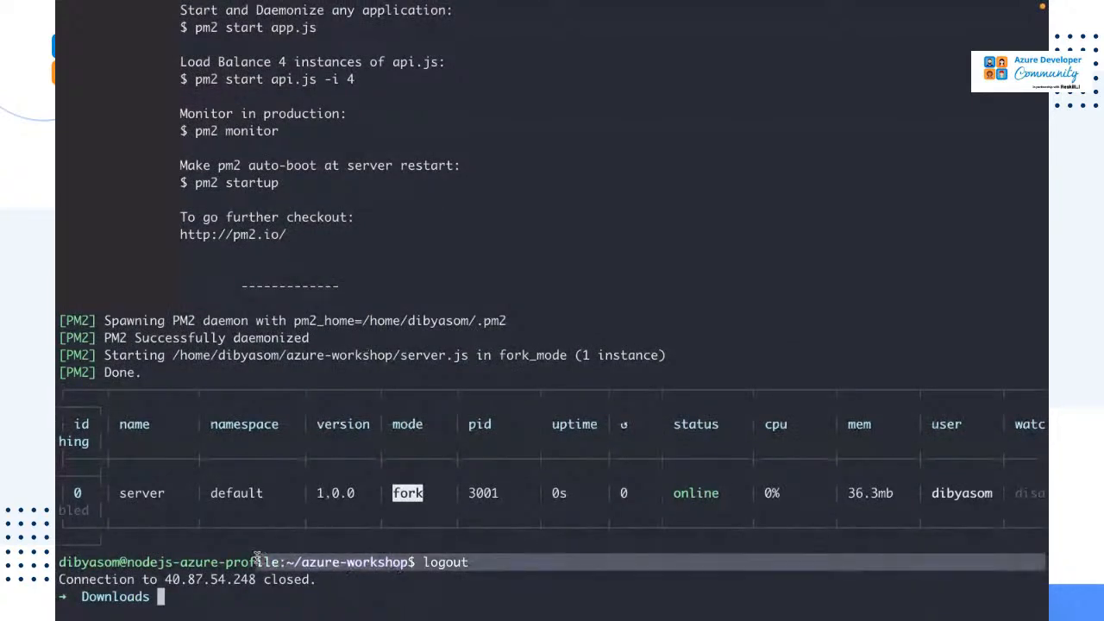
left_click_drag(155, 597, 57, 600)
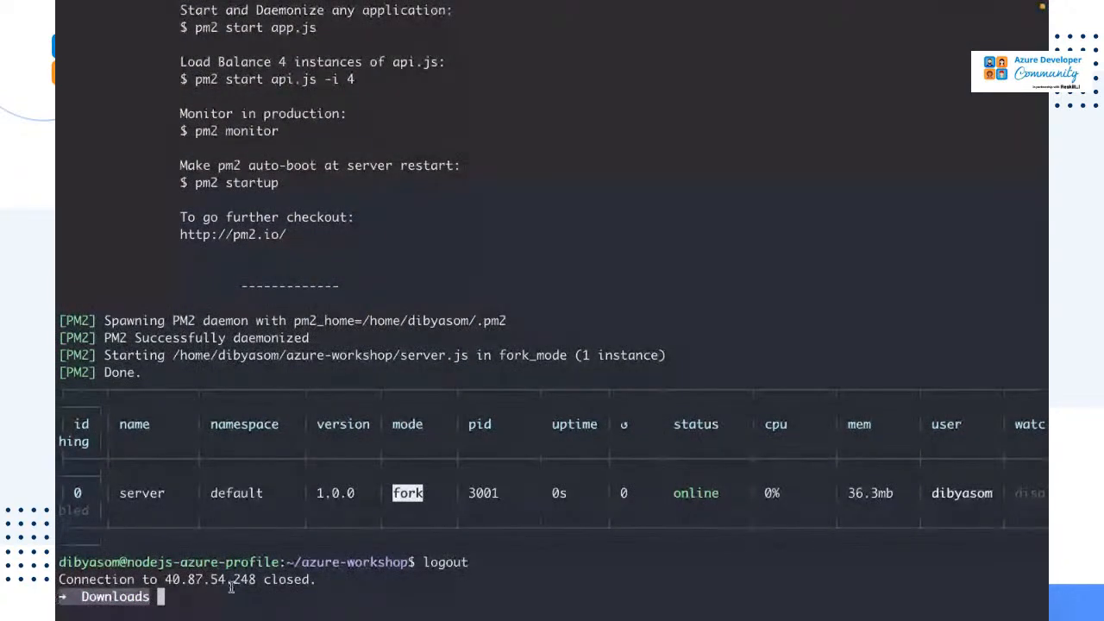
left_click_drag(316, 580, 57, 583)
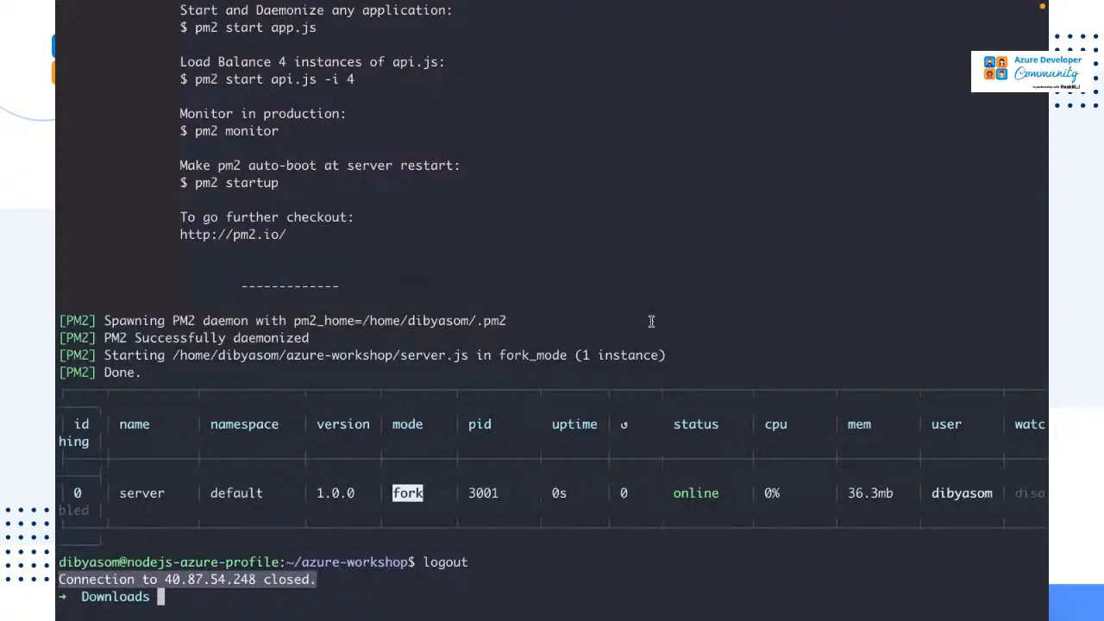
- Switch to Chrome and reopen the VM's register page at 40.87.54.248:8080 from the browsing history in a new tab
key("ctrl+Right")
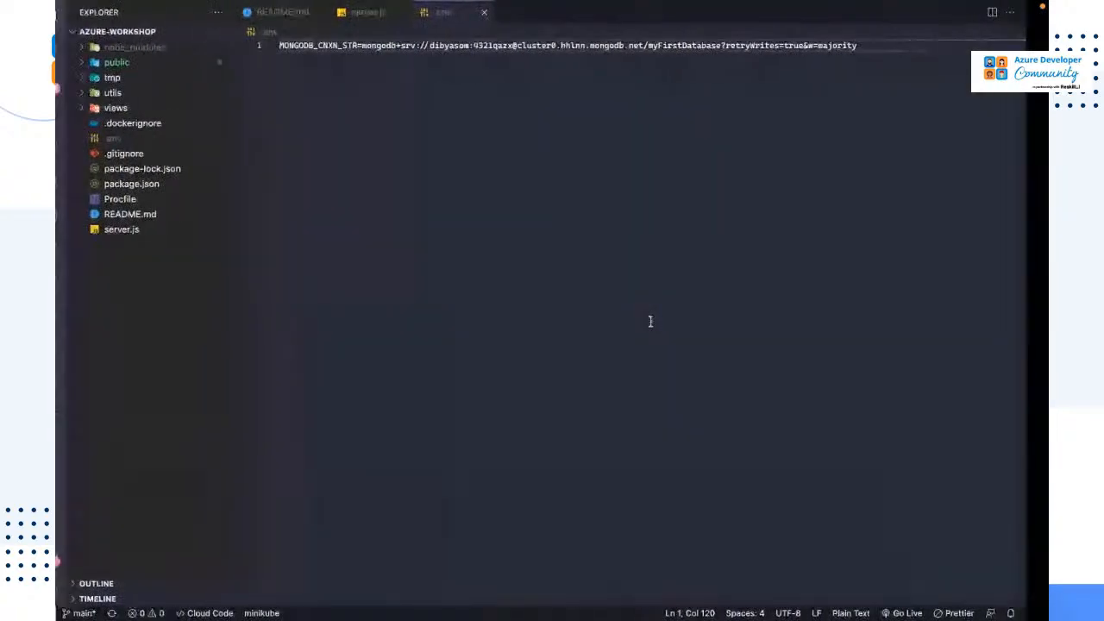
key("ctrl+Left")
key("ctrl+Left")
key("ctrl+Left")
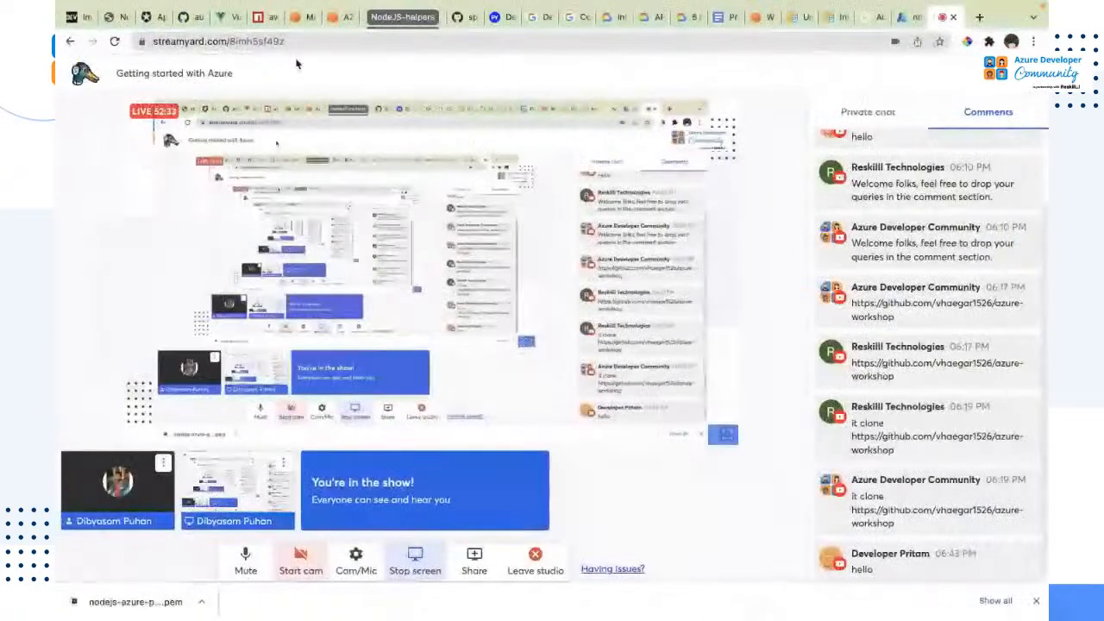
left_click(979, 16)
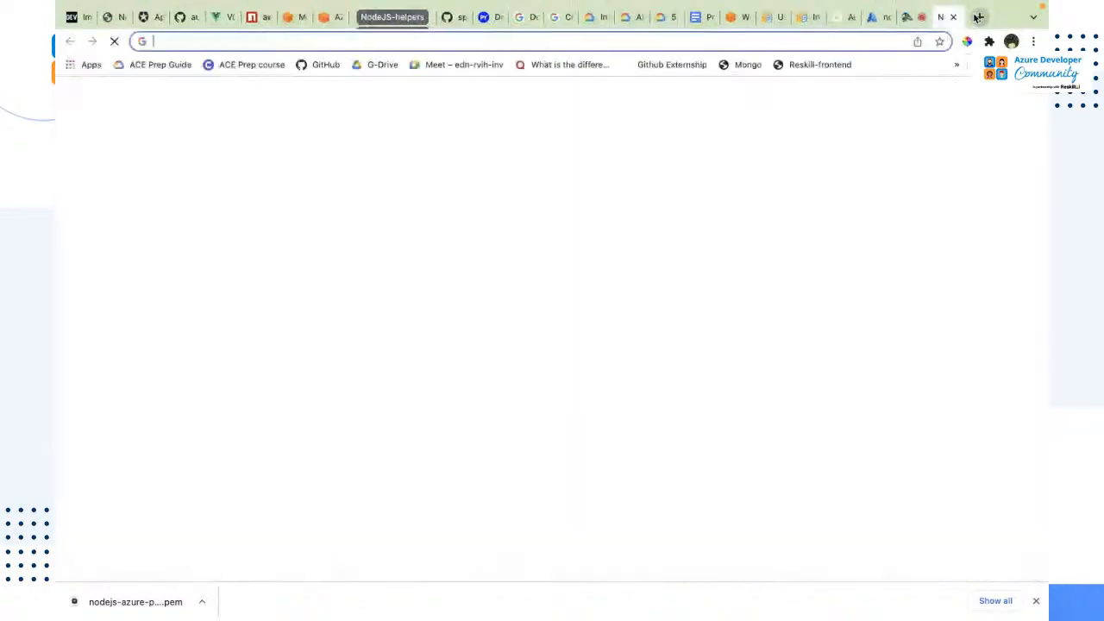
key("super+y")
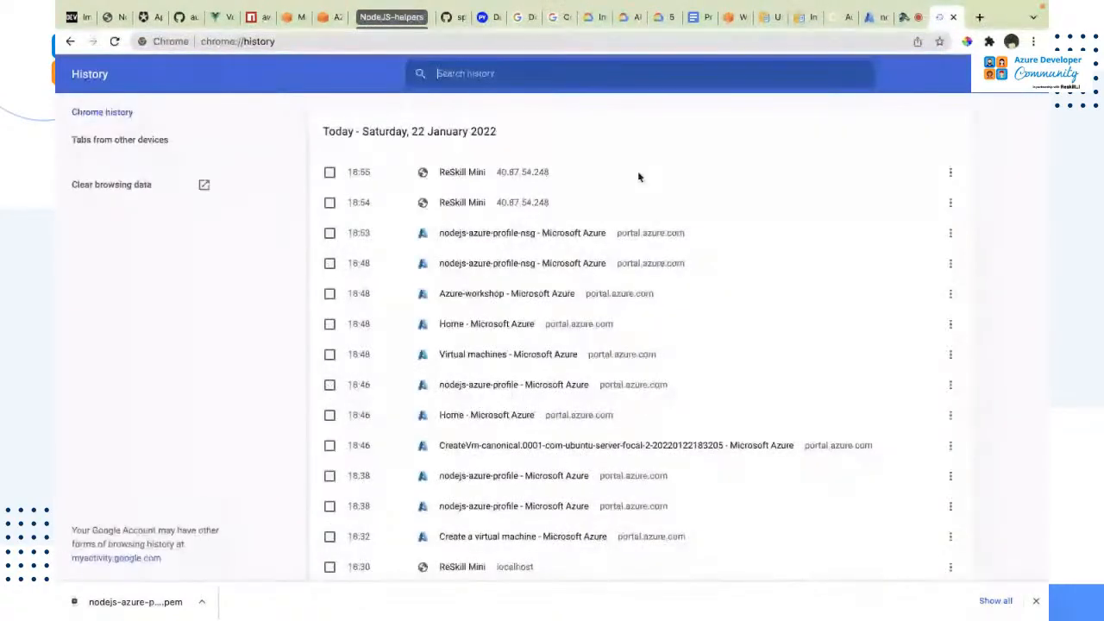
left_click(466, 203)
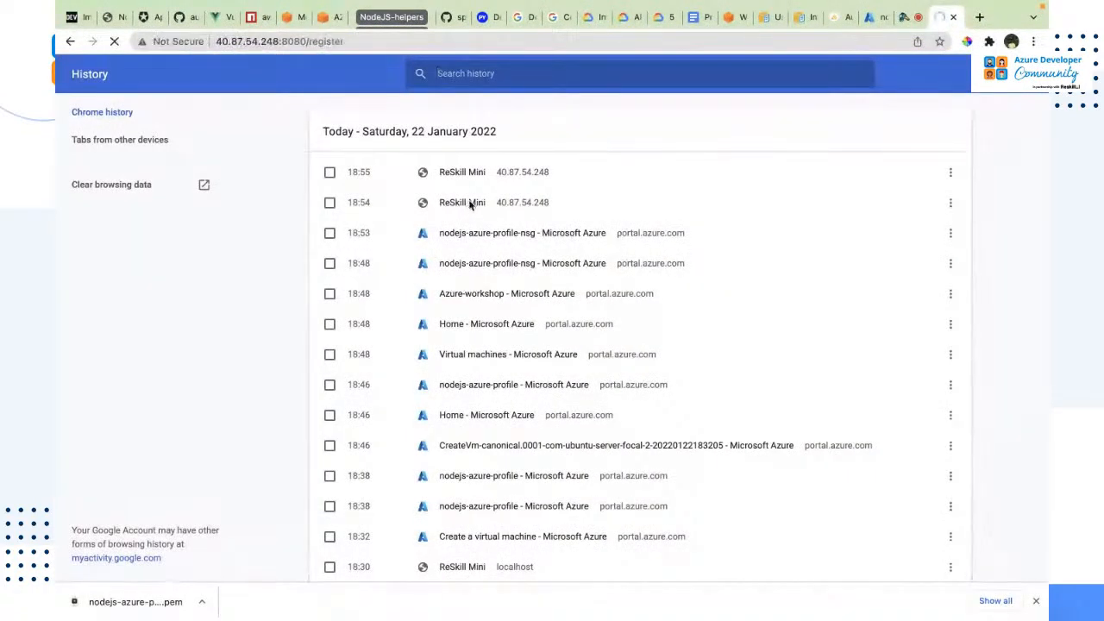
- Load 40.87.54.248:8080/explore in the same tab and examine the listed registered users
double_click(329, 41)
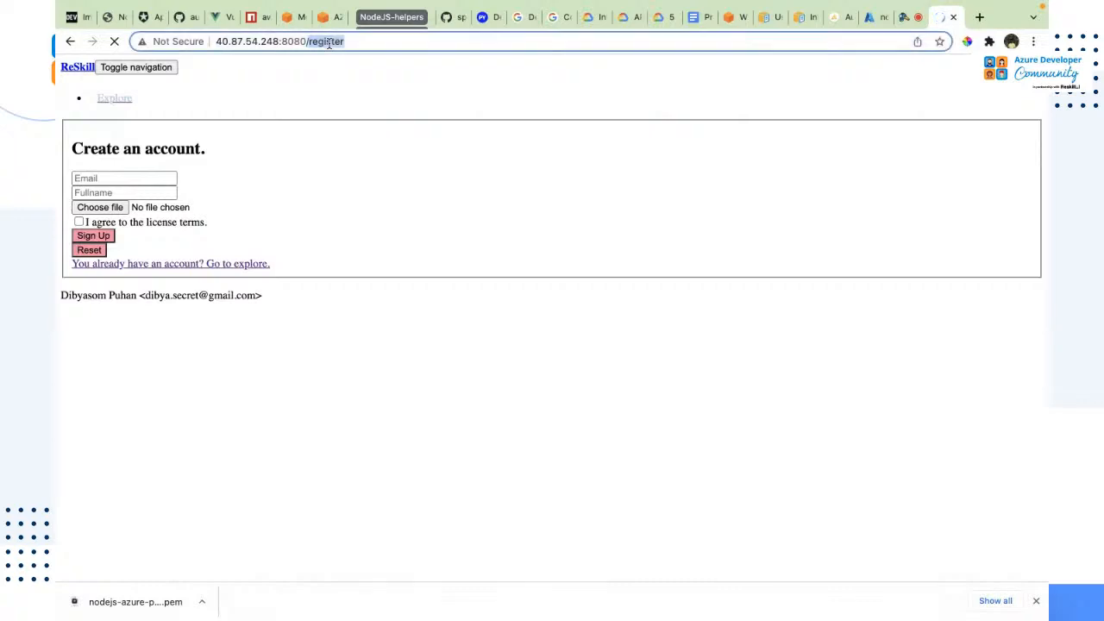
type("explore")
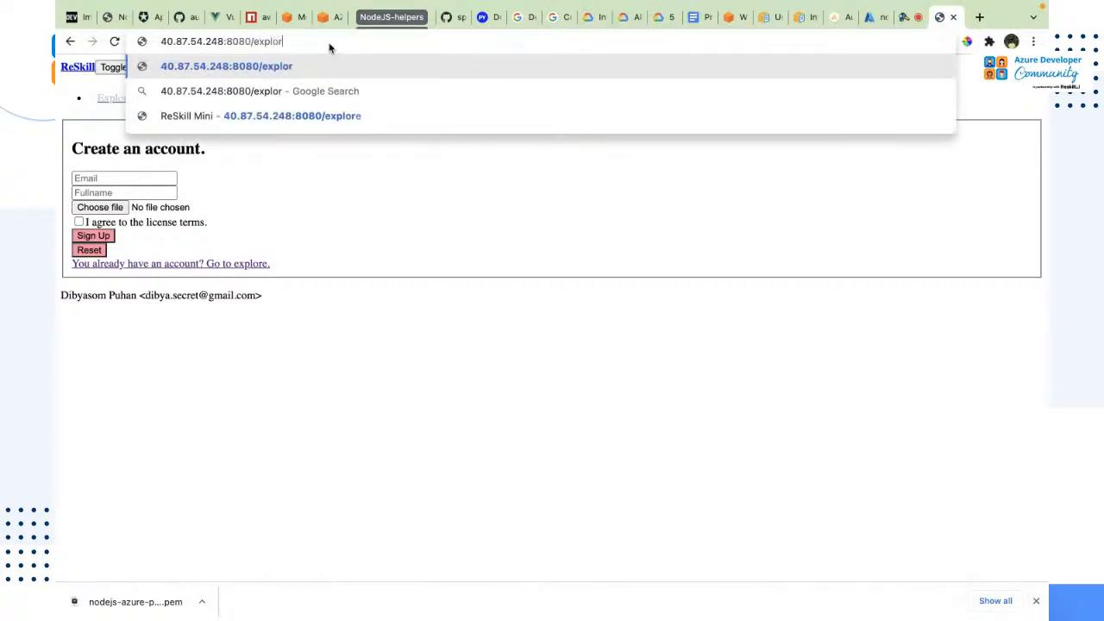
key("Return")
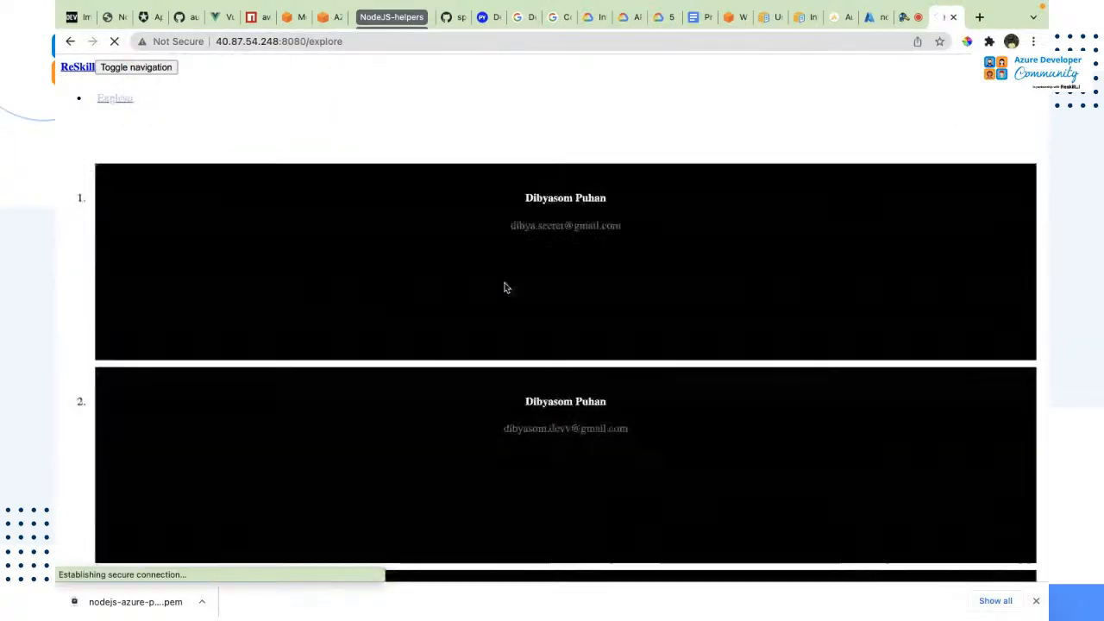
left_click_drag(510, 111, 584, 379)
left_click_drag(516, 515, 691, 555)
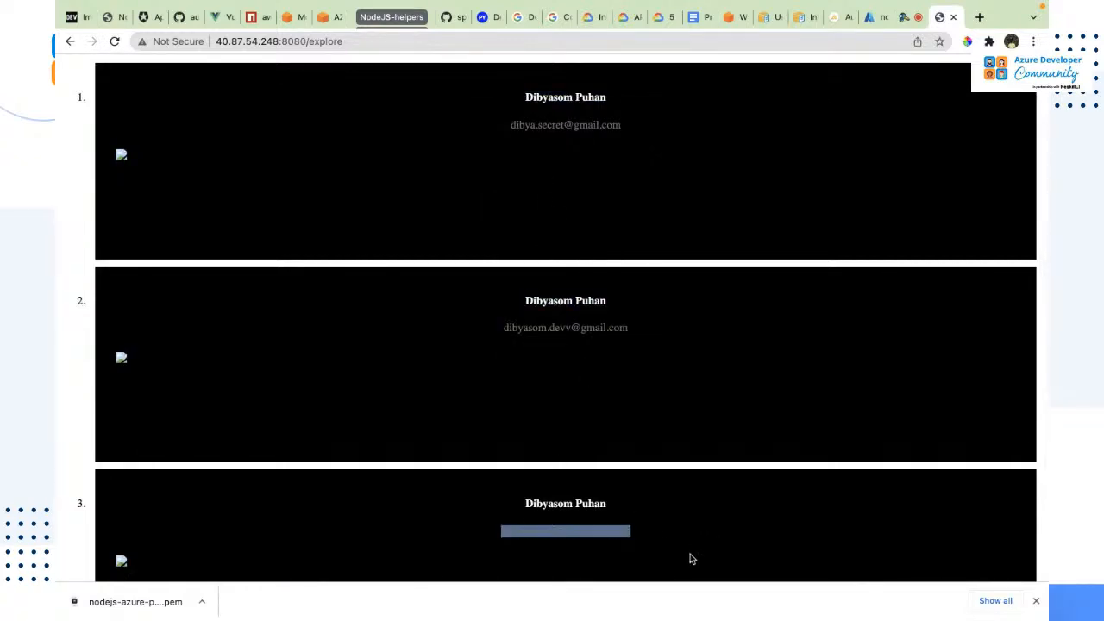
- Switch to the Azure portal, return from the inbound security rules to Home, and open the complete list of Azure services
scroll(691, 554, "up", 2)
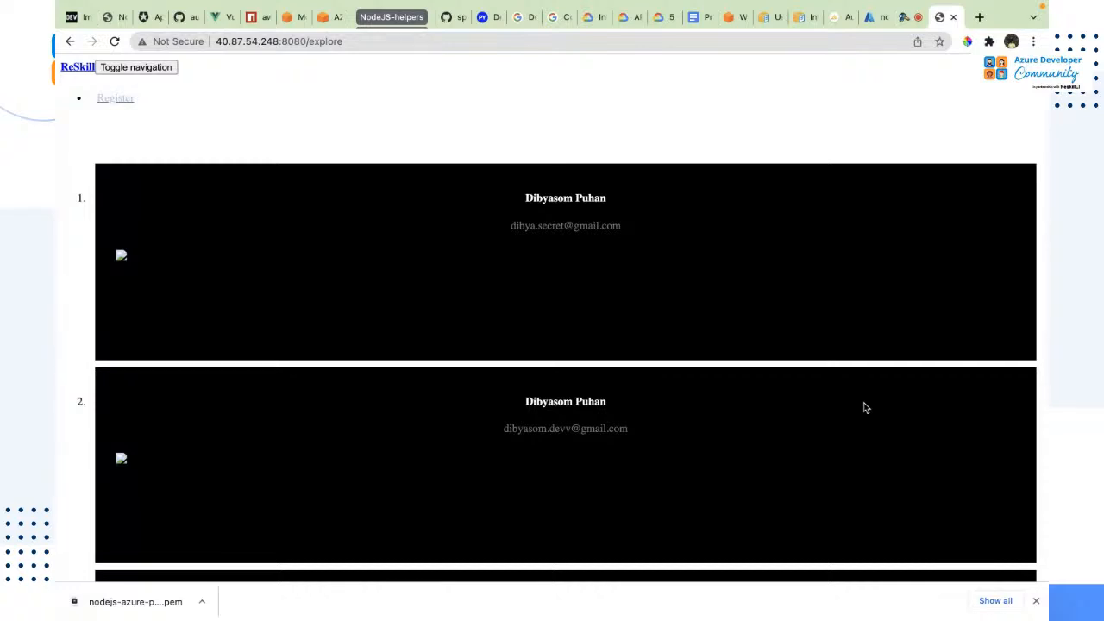
left_click(872, 18)
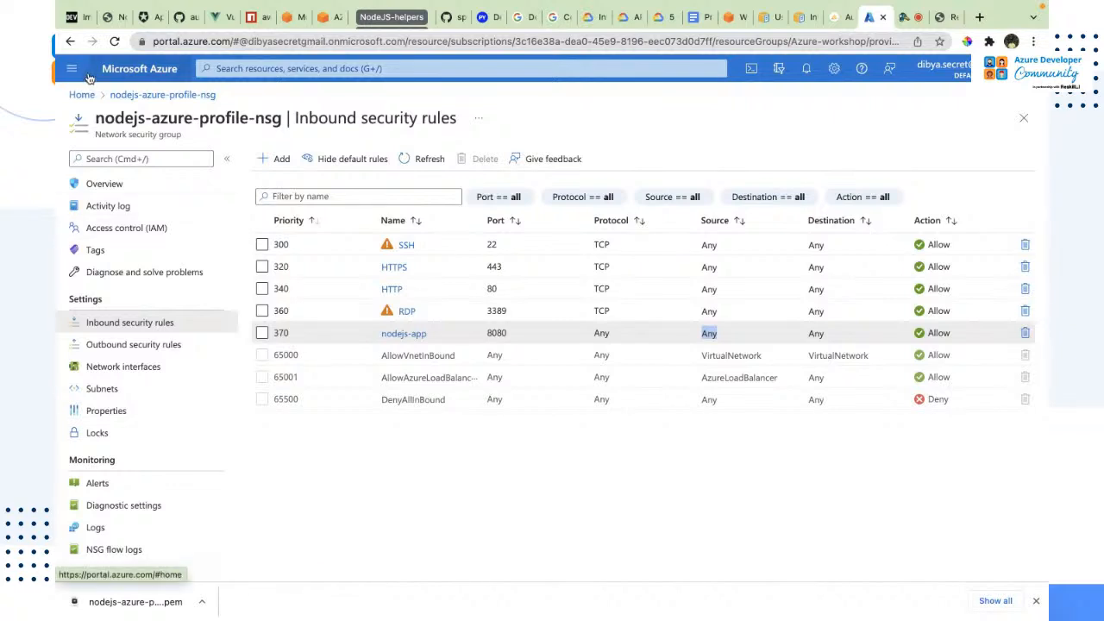
left_click(80, 94)
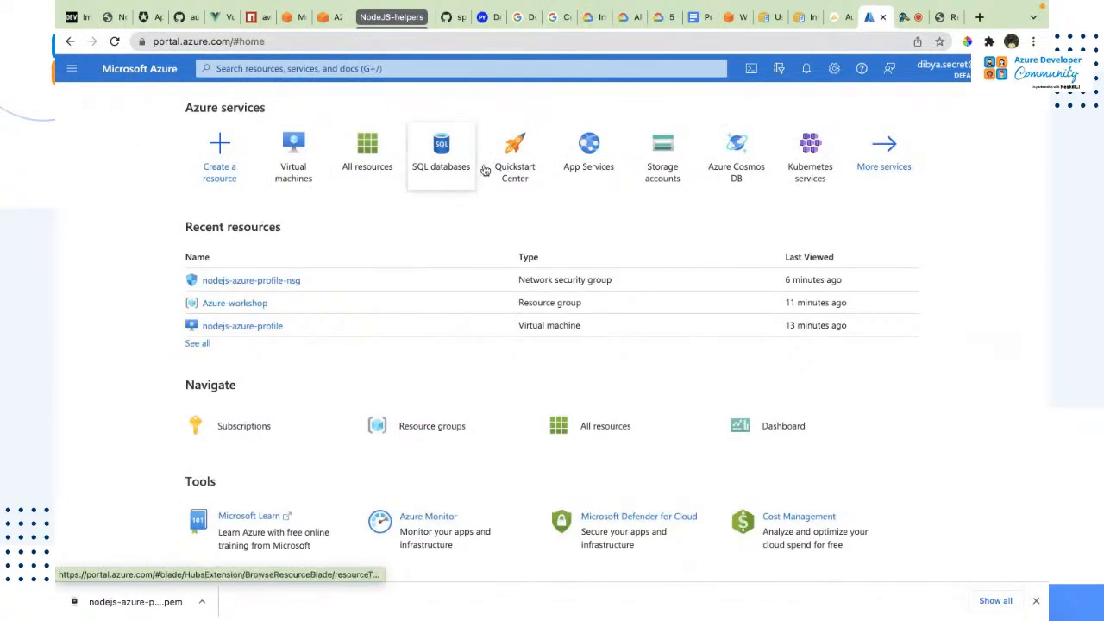
left_click(888, 160)
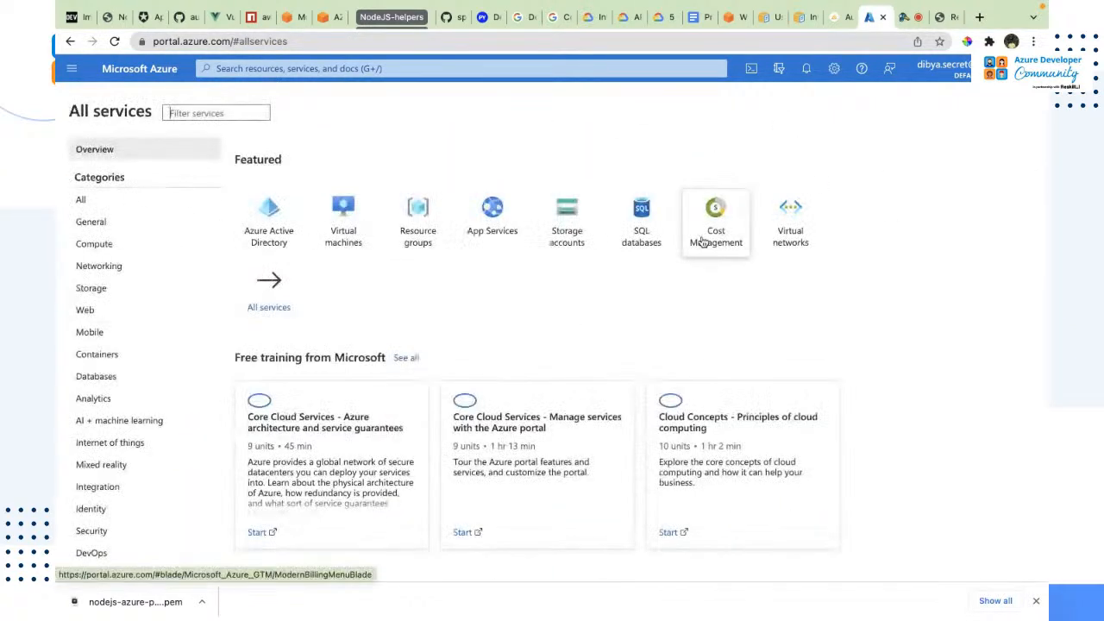
left_click(276, 279)
- Examine the services offered under the Compute and Networking categories, including the Azure Synapse Analytics and Route filters descriptions
scroll(419, 316, "down", 1)
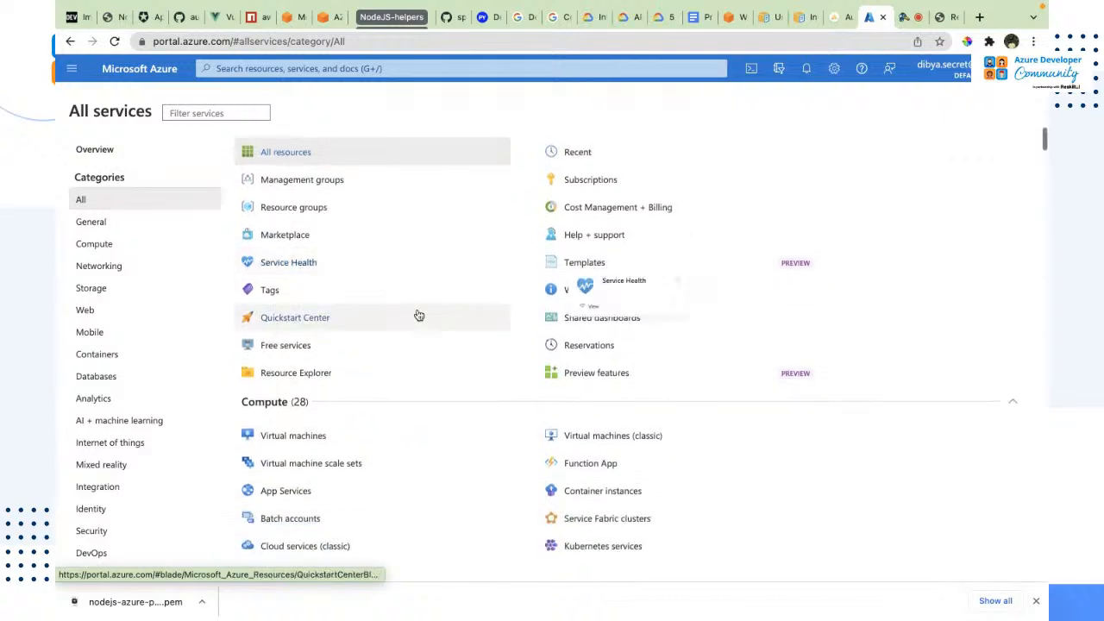
scroll(345, 367, "down", 3)
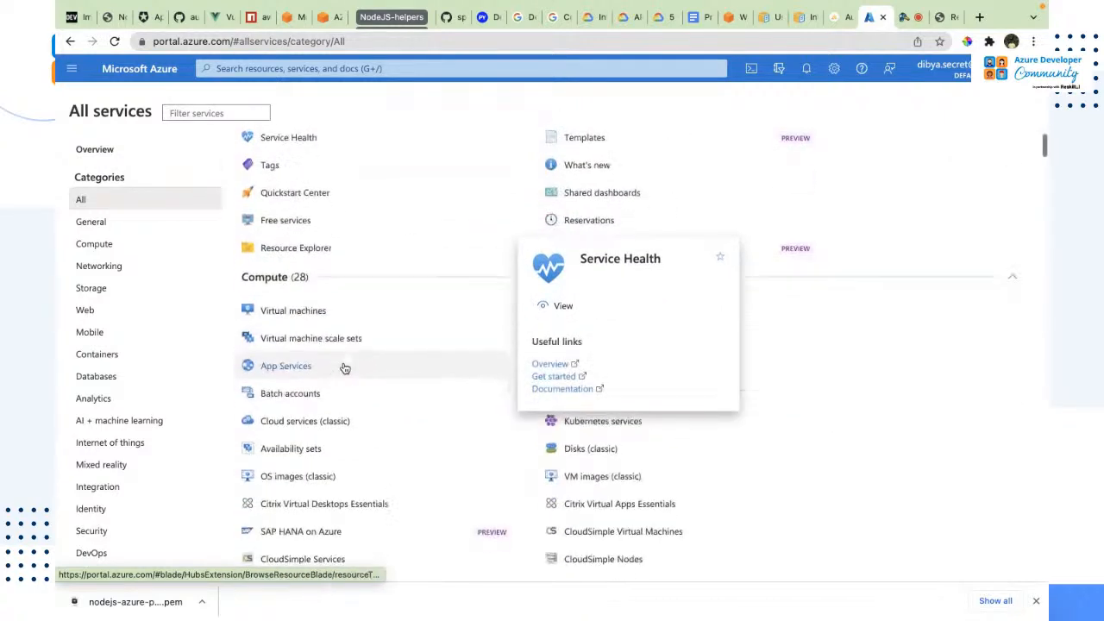
scroll(298, 277, "down", 4)
scroll(397, 233, "up", 1)
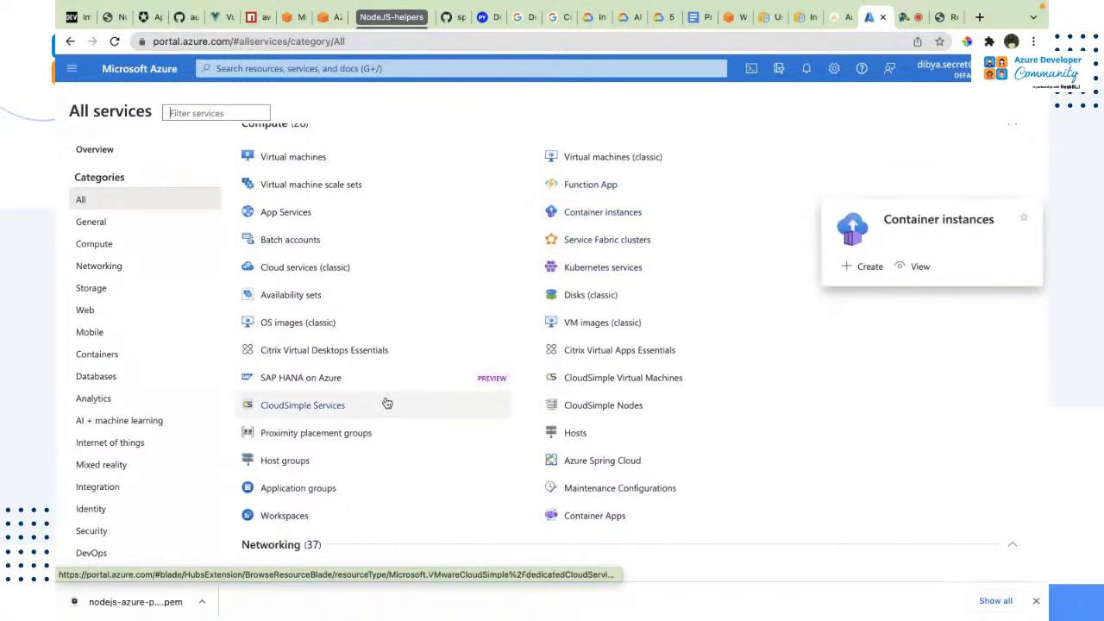
scroll(385, 402, "down", 2)
scroll(387, 403, "down", 4)
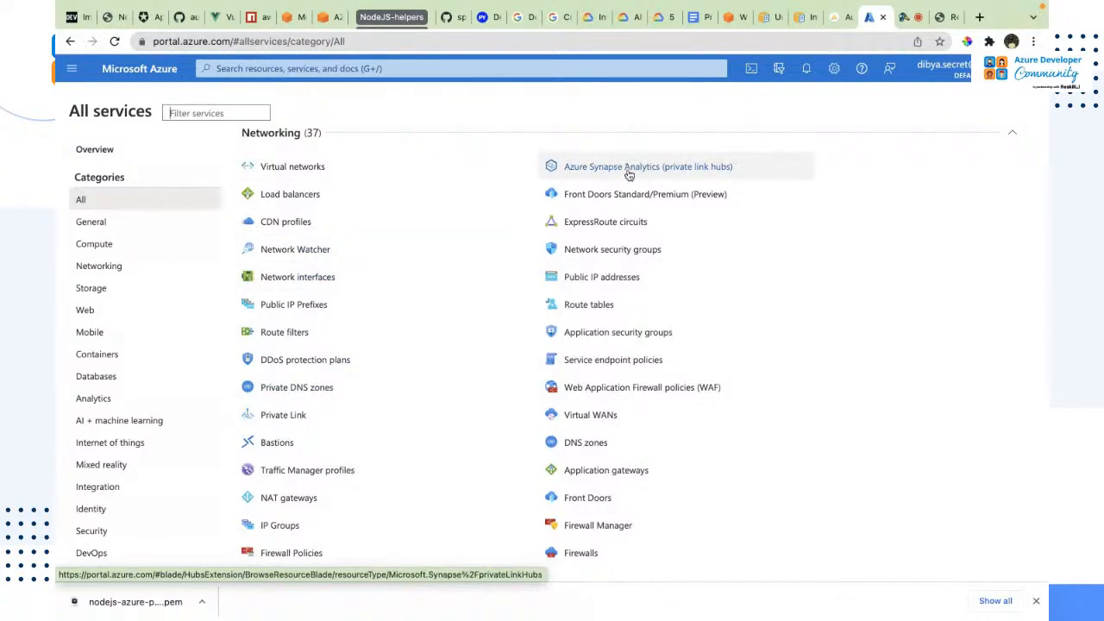
mouse_move(629, 175)
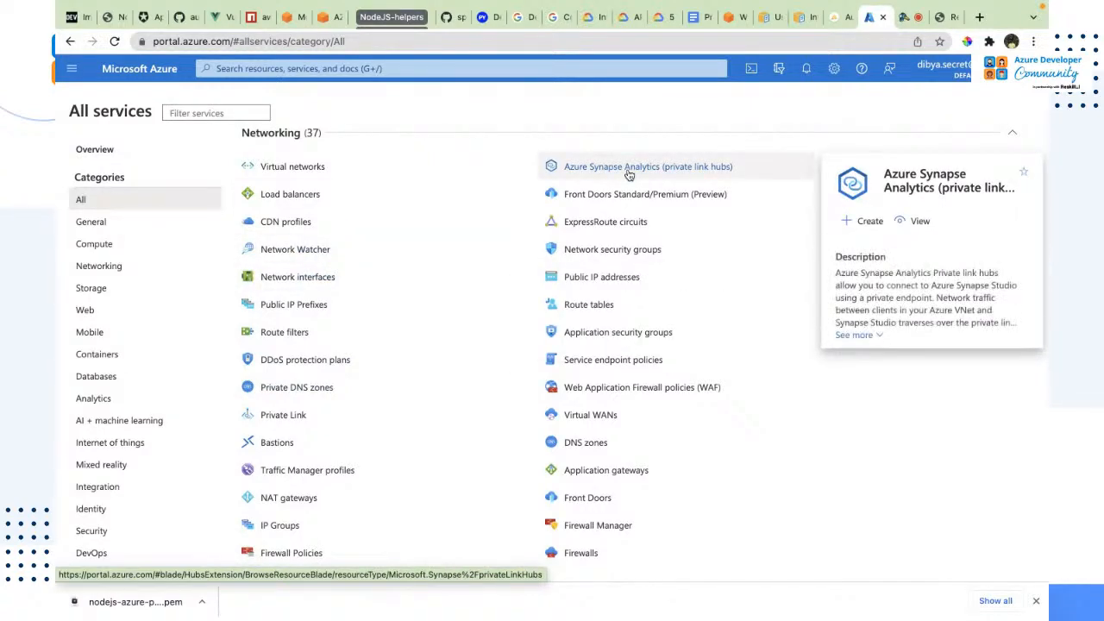
mouse_move(370, 340)
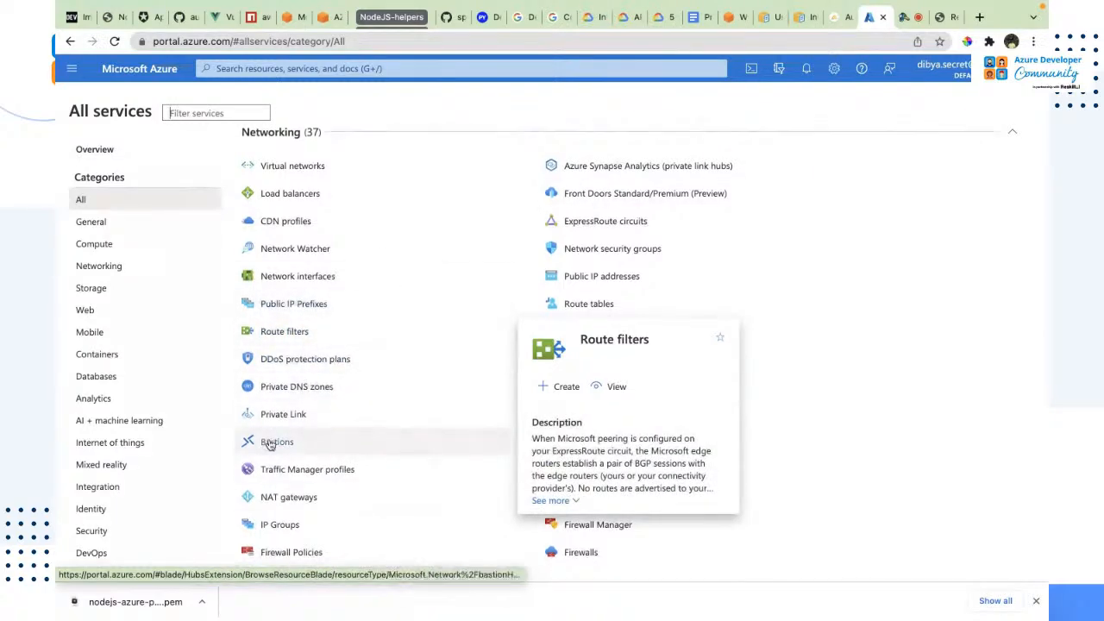
scroll(269, 444, "down", 5)
scroll(557, 272, "up", 5)
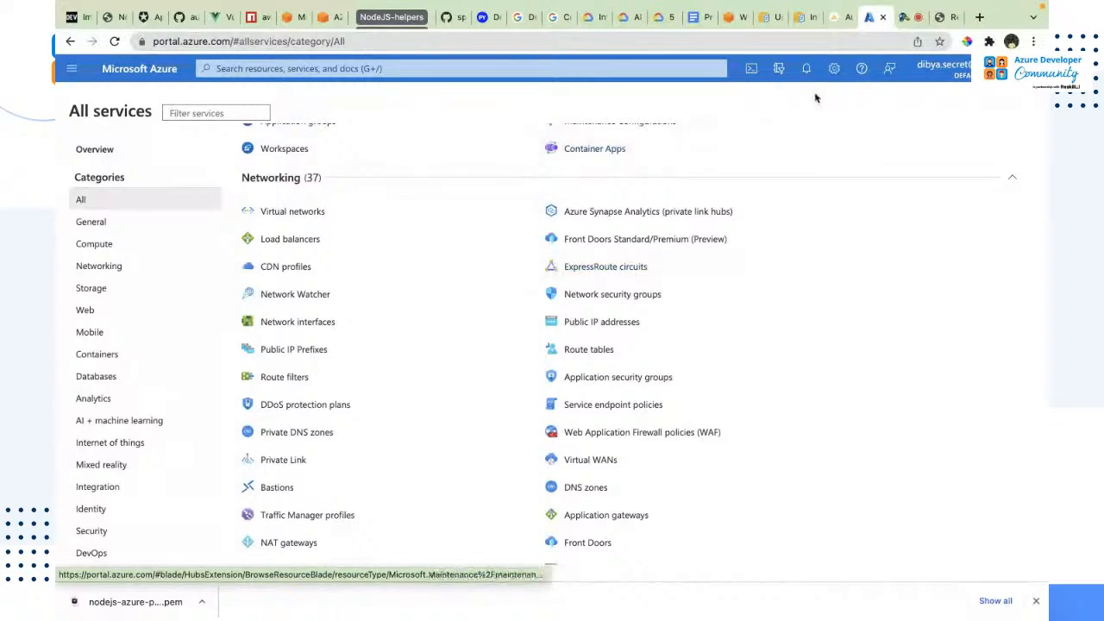
- Switch to the StreamYard studio to check the viewer comments, and dismiss the browser's downloads bar
left_click(903, 22)
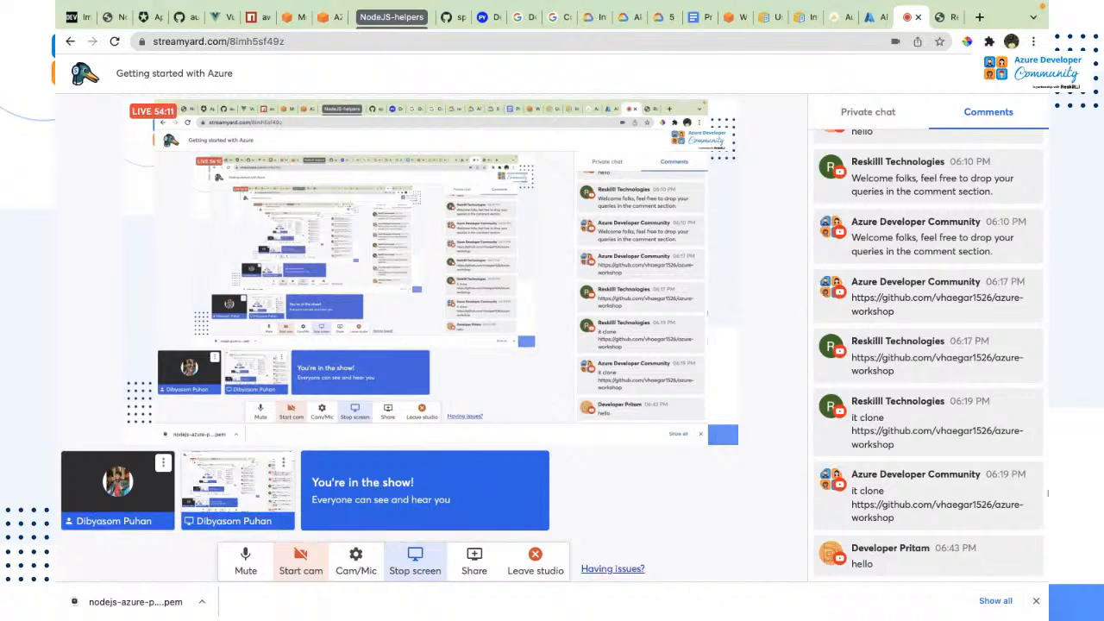
left_click(1036, 601)
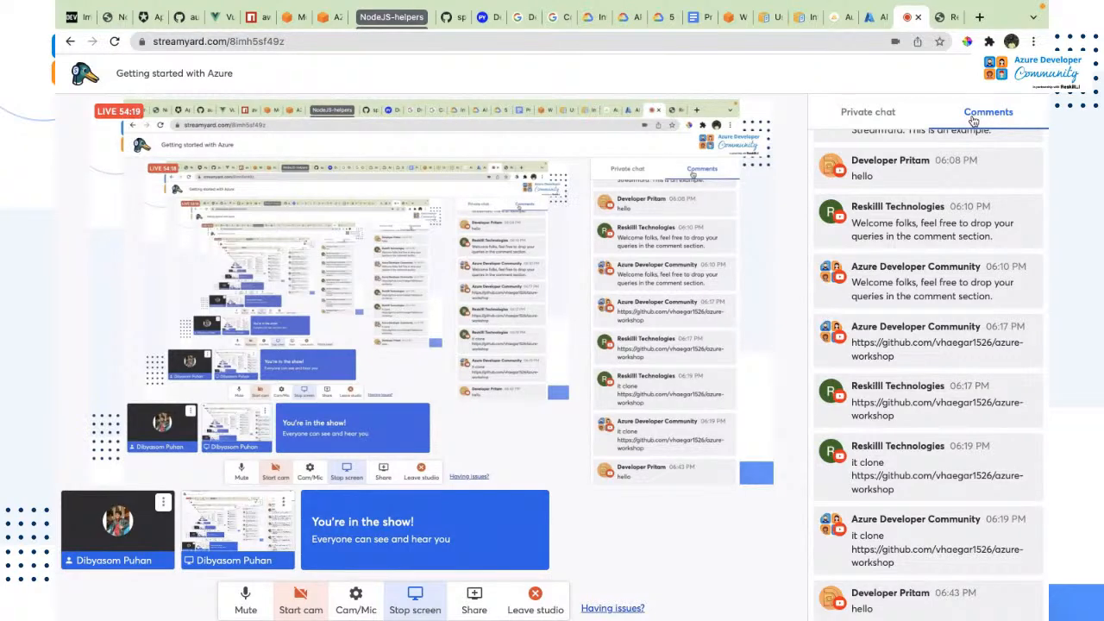
- Load 40.87.54.248:8080/register in the VM app's tab, look over the registration page, and close that tab
left_click(940, 16)
left_click(751, 42)
double_click(752, 41)
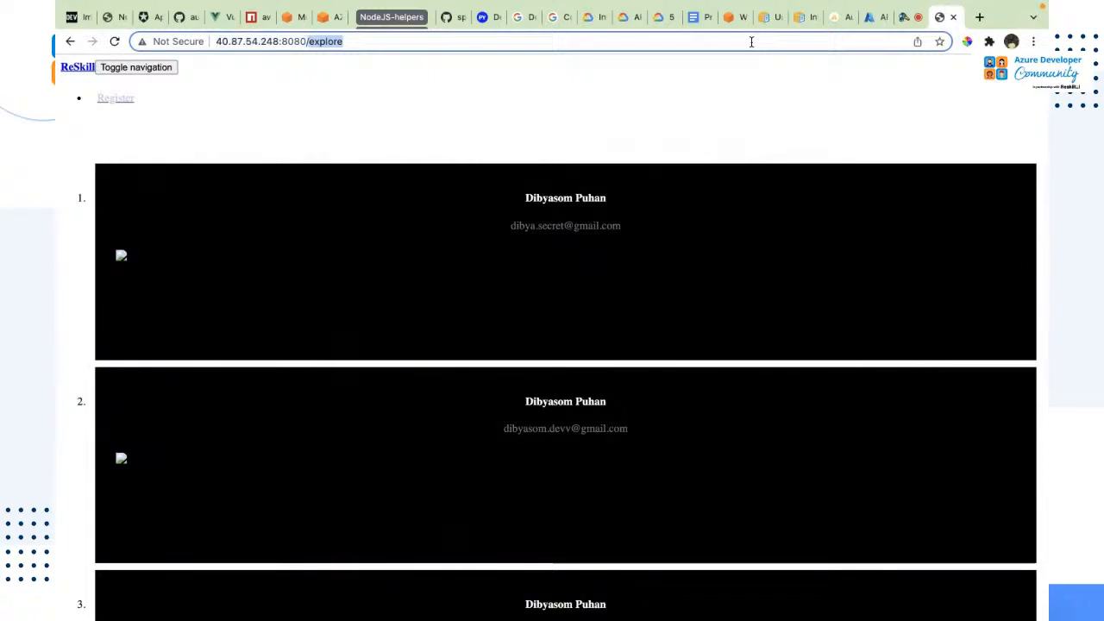
type("register")
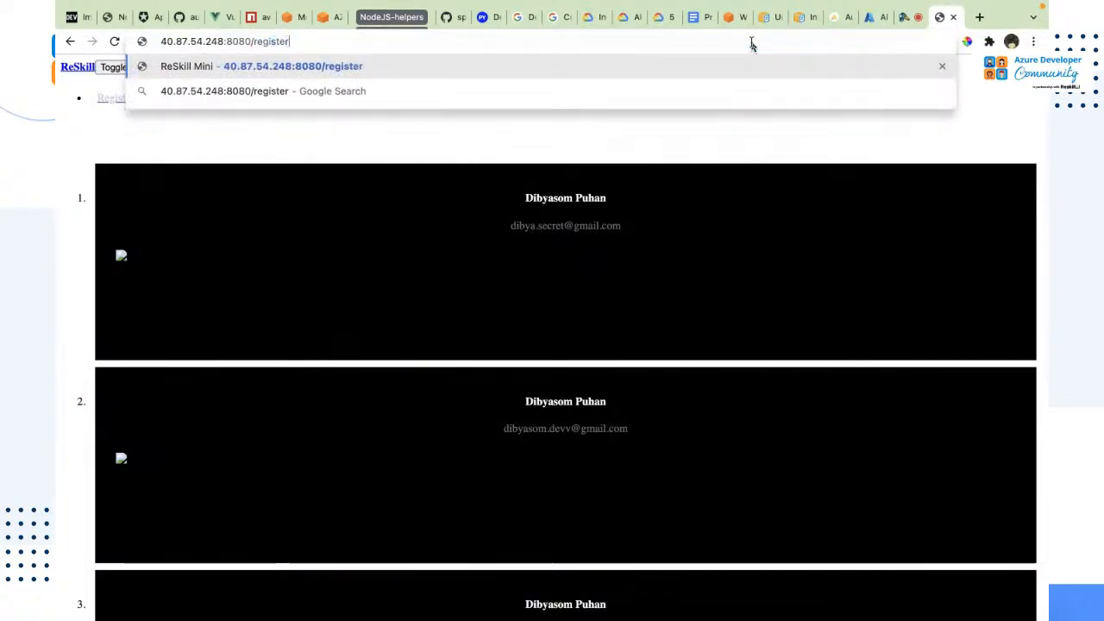
key("Return")
left_click(751, 41)
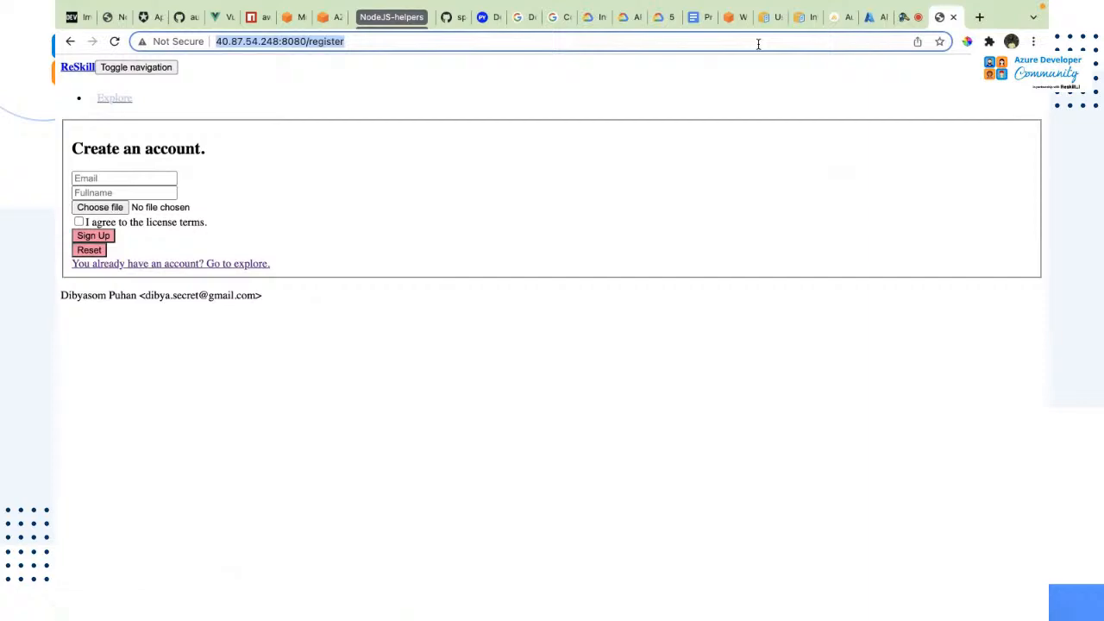
left_click(758, 41)
left_click(758, 43)
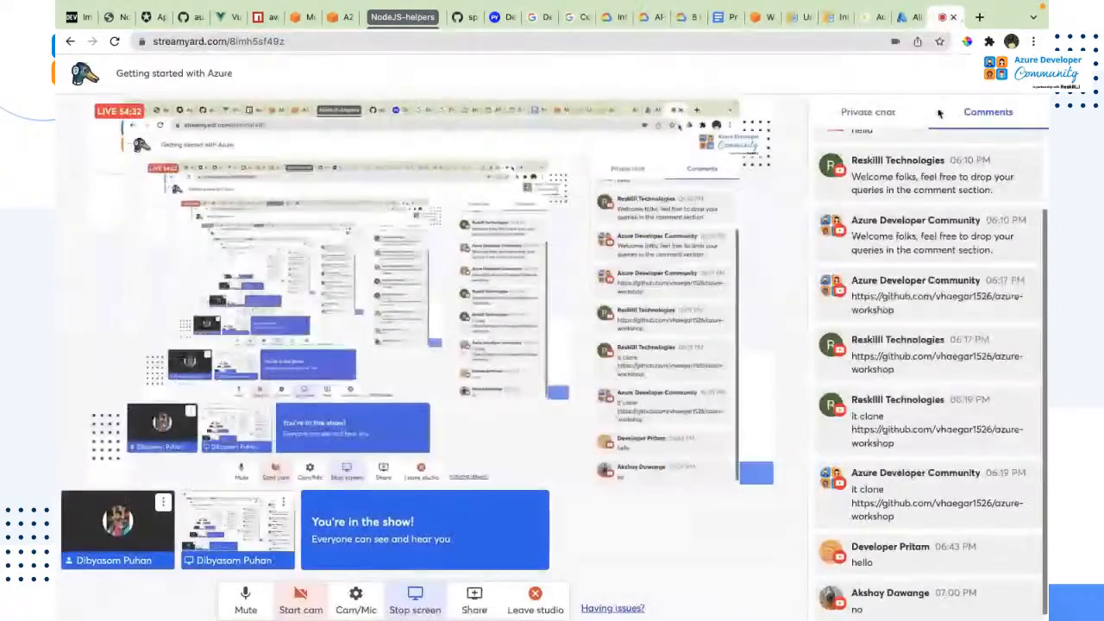
left_click(954, 17)
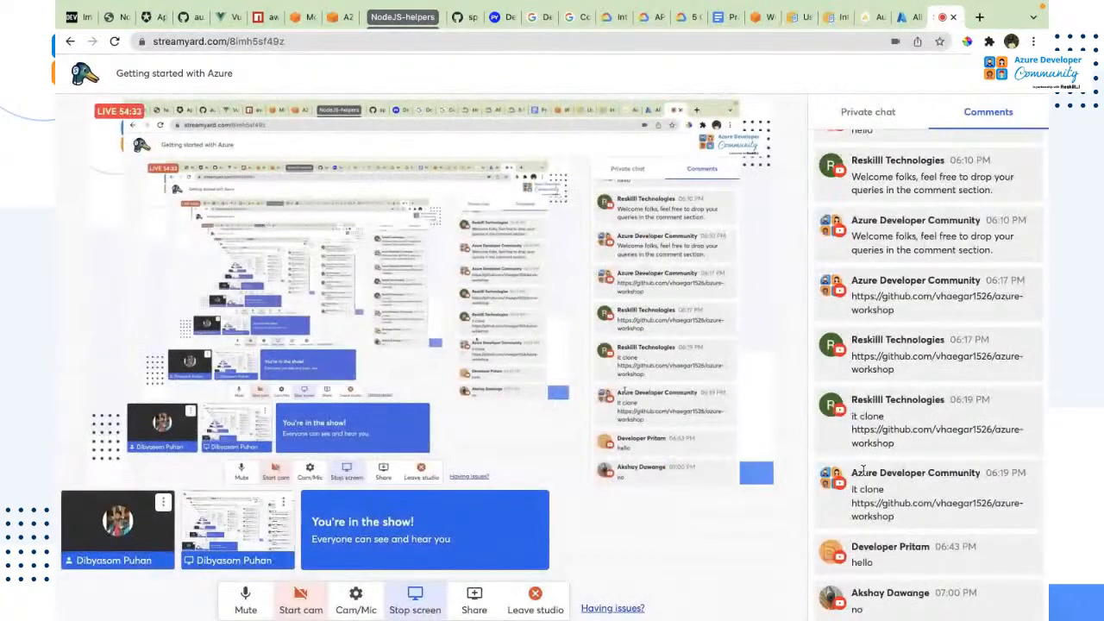